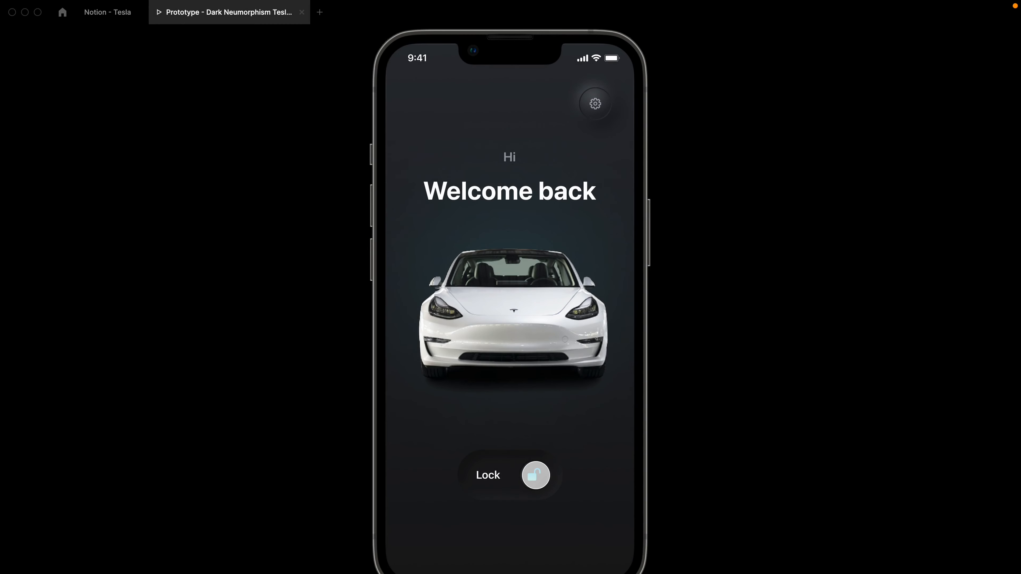
Slide to unlock the Tesla prototype and return to the Notion - Tesla design file.
click(531, 469)
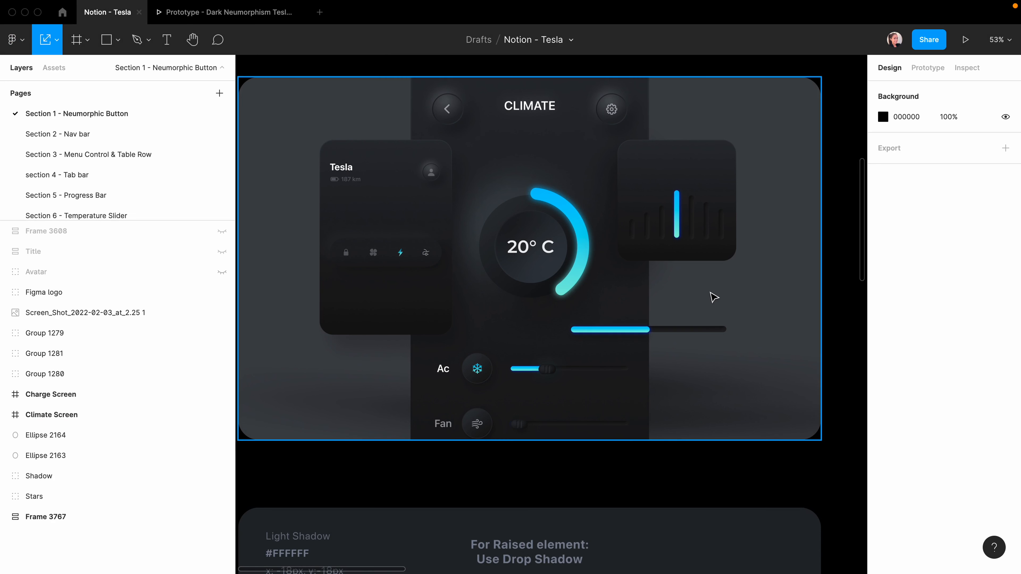
Browse the neumorphic shadow reference panels, then go to the Section 1 - Neumorphic Button page.
scroll(713, 298, down, 10)
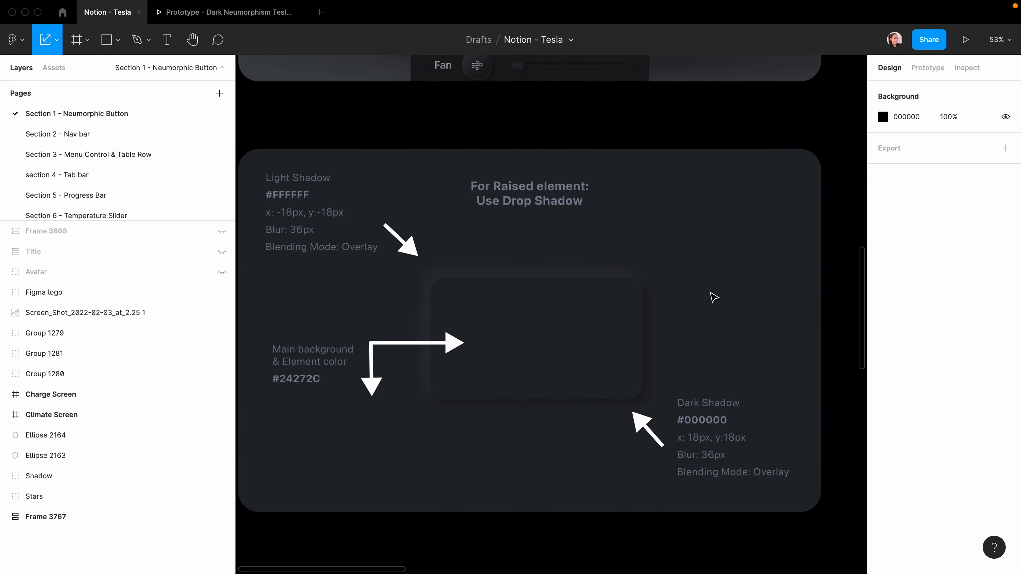
scroll(713, 298, down, 10)
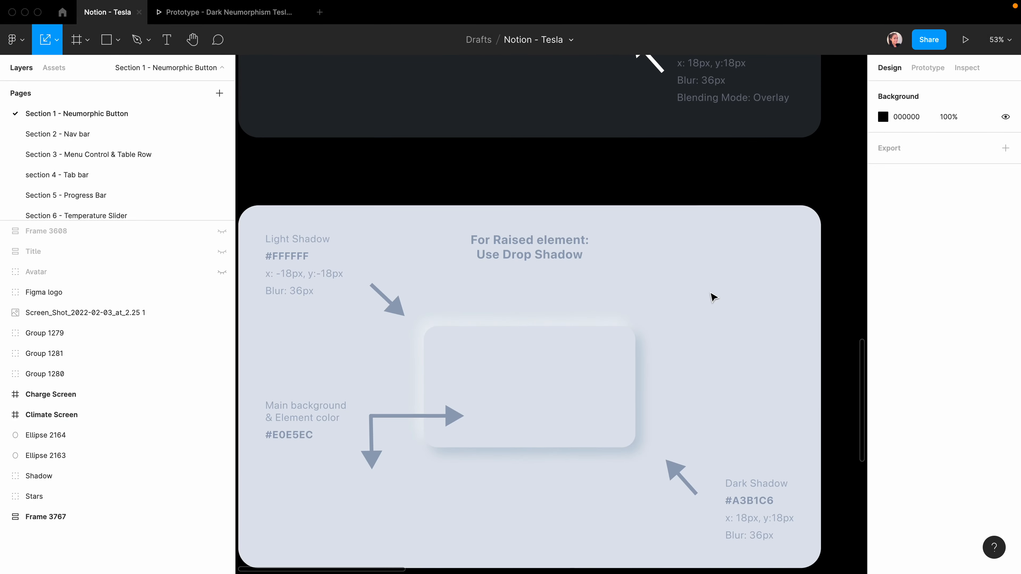
scroll(713, 297, down, 1)
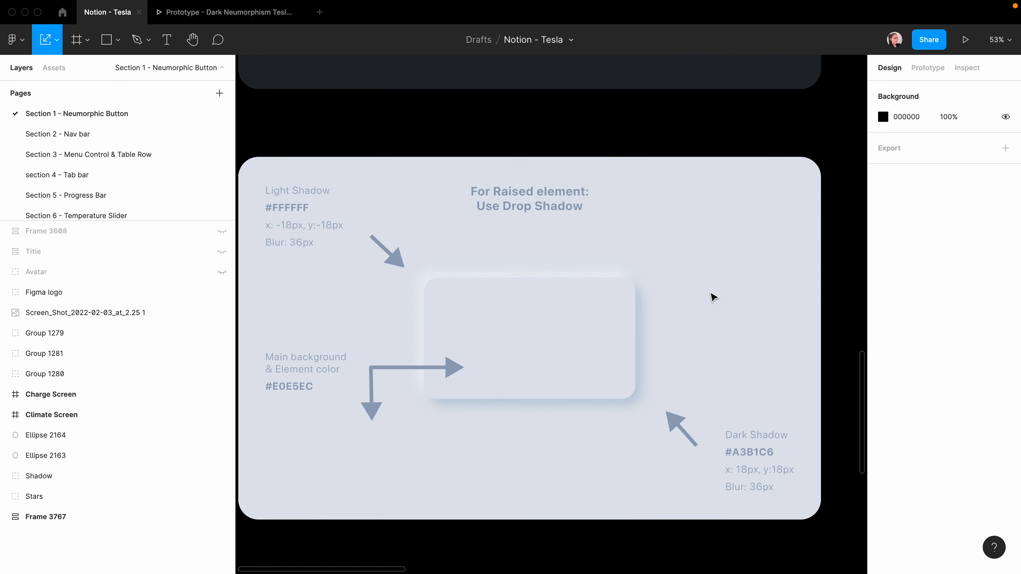
scroll(714, 298, up, 9)
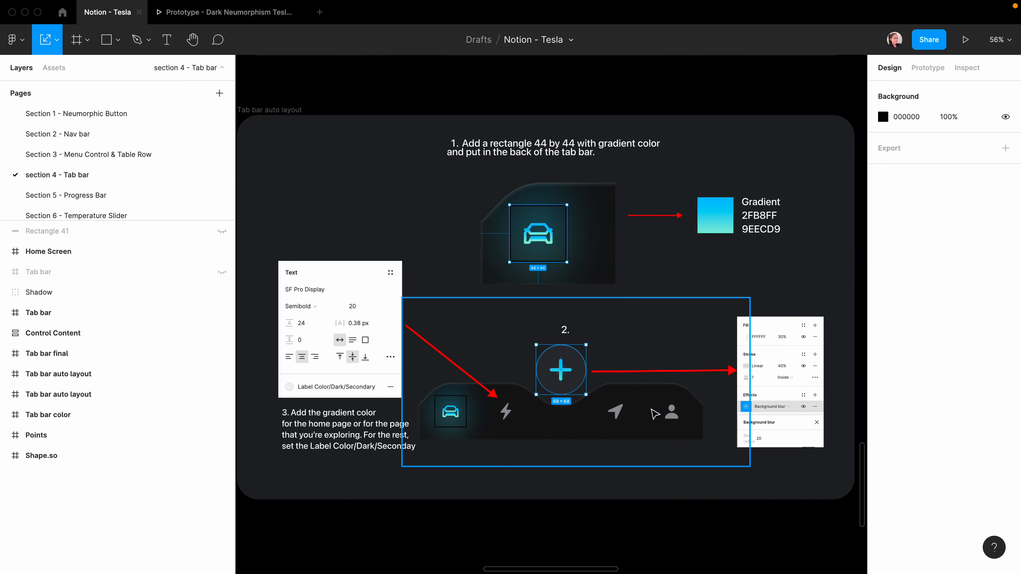
click(62, 113)
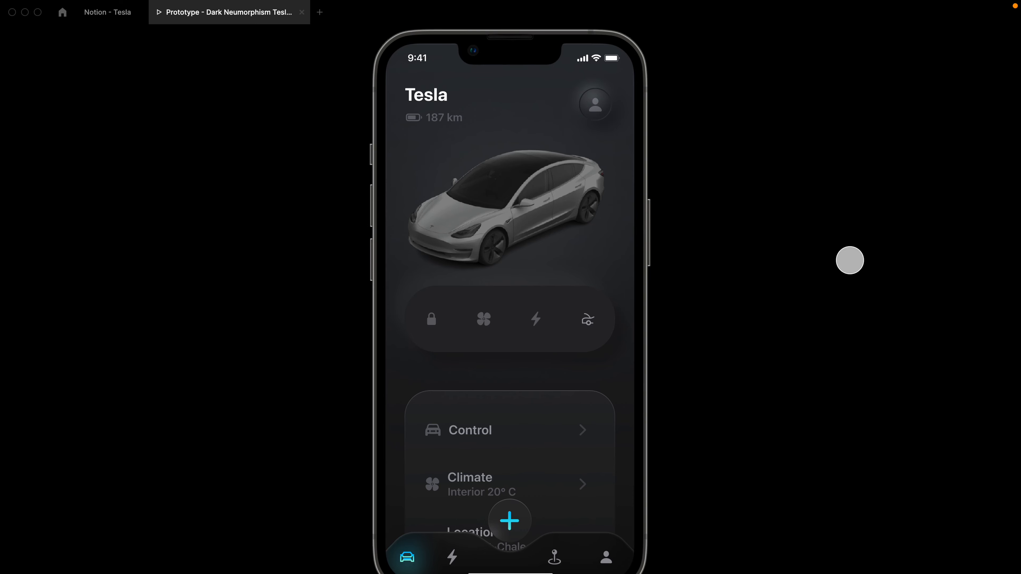
In the prototype's Climate screen, toggle Ac, adjust its slider, then turn climate off and go home.
click(490, 317)
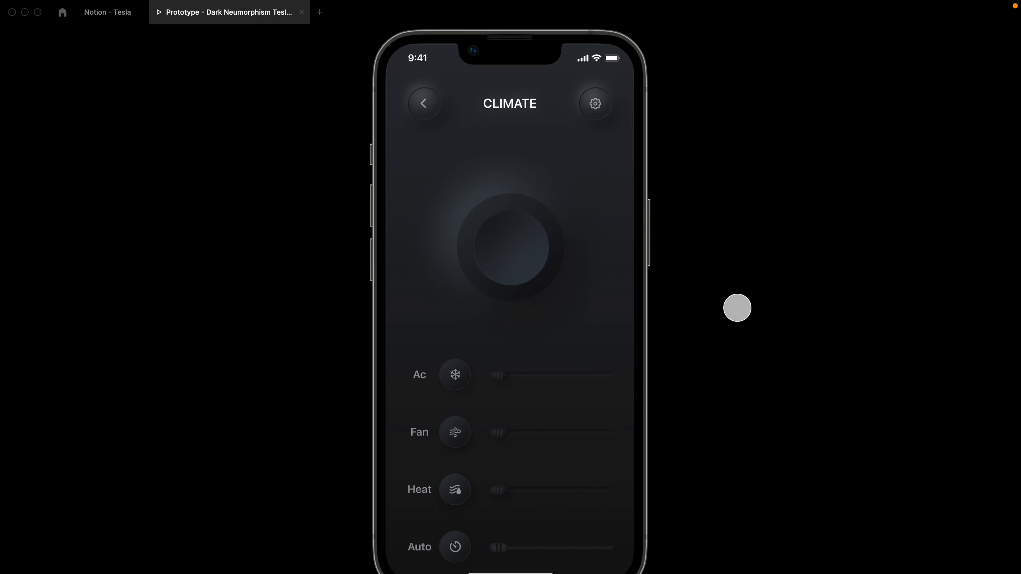
click(455, 375)
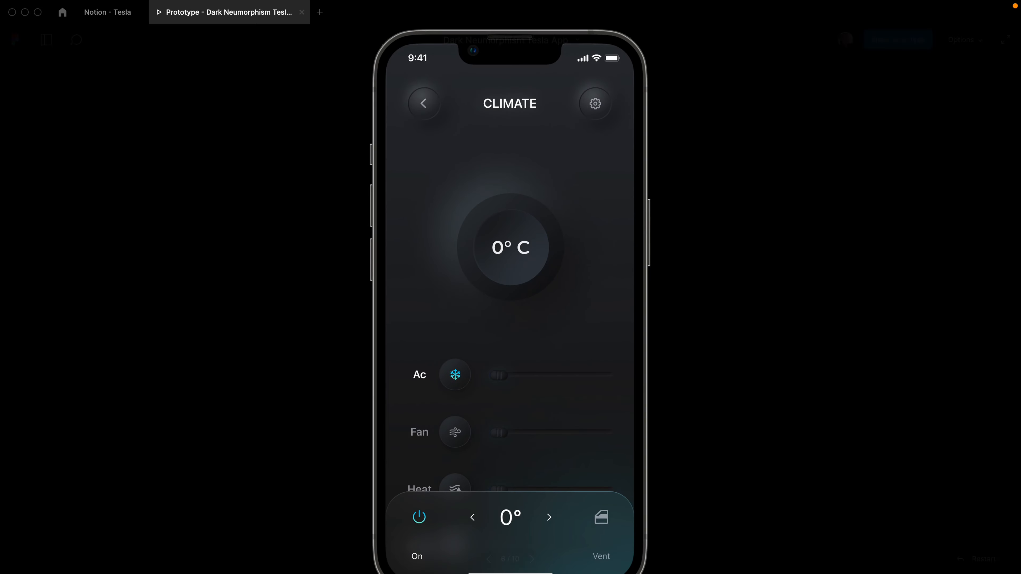
mouse_move(499, 378)
mouse_down()
mouse_move(604, 383)
mouse_move(481, 378)
mouse_up()
click(420, 518)
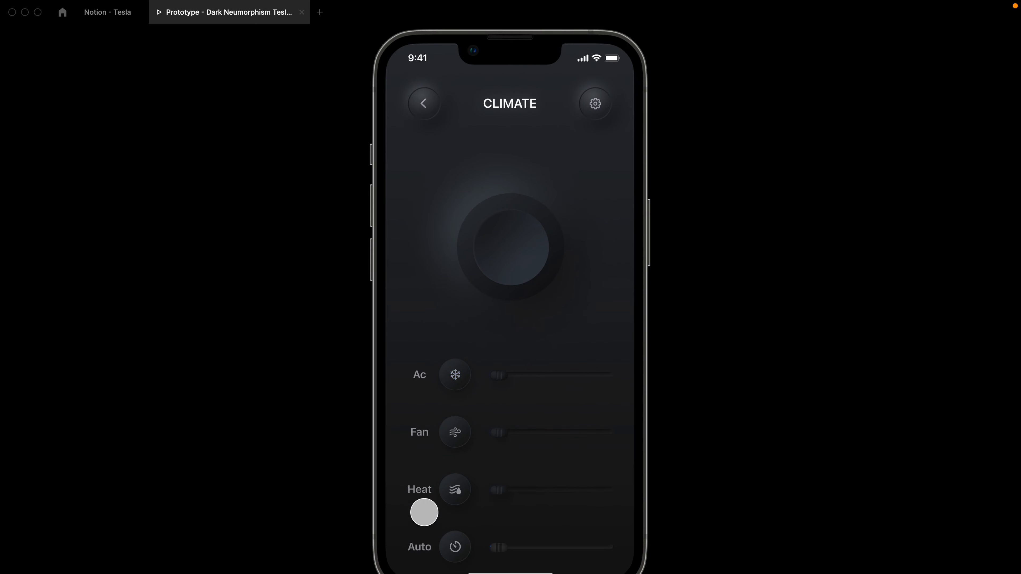
click(422, 100)
On the Charging screen, move the charge limit to 100% and back to 75%, and expand and collapse Superchargers.
click(545, 327)
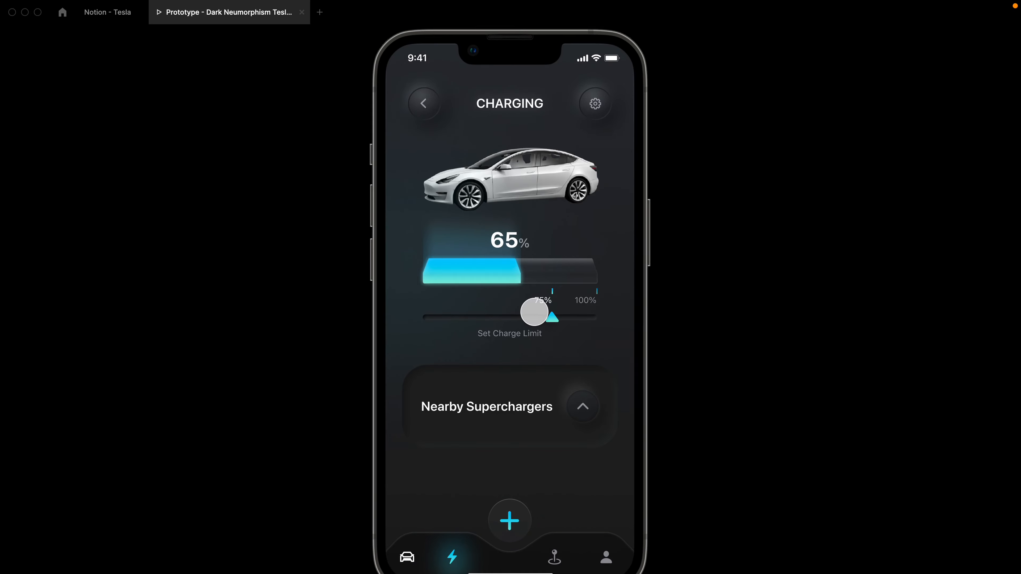
click(560, 319)
click(504, 321)
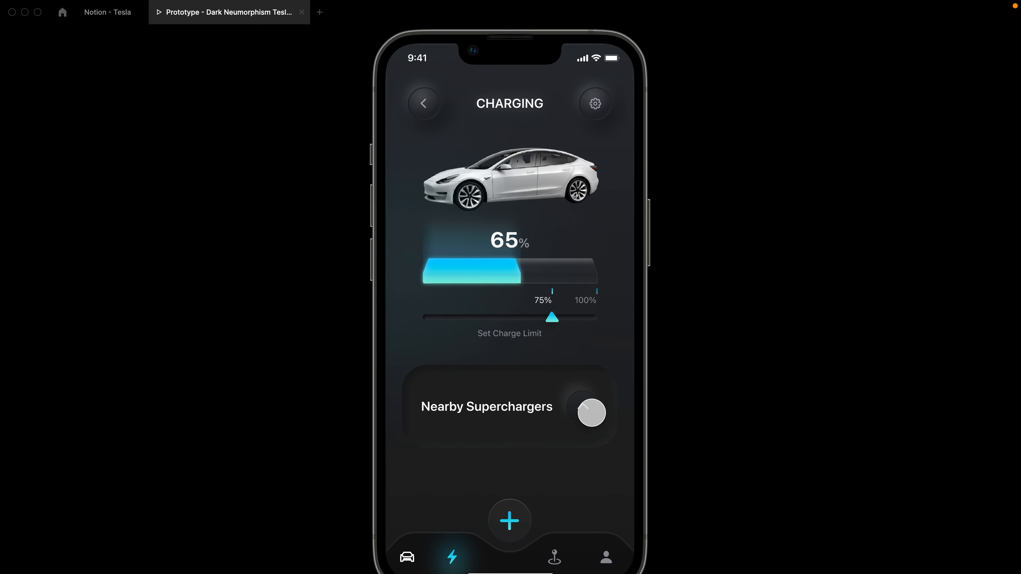
click(588, 406)
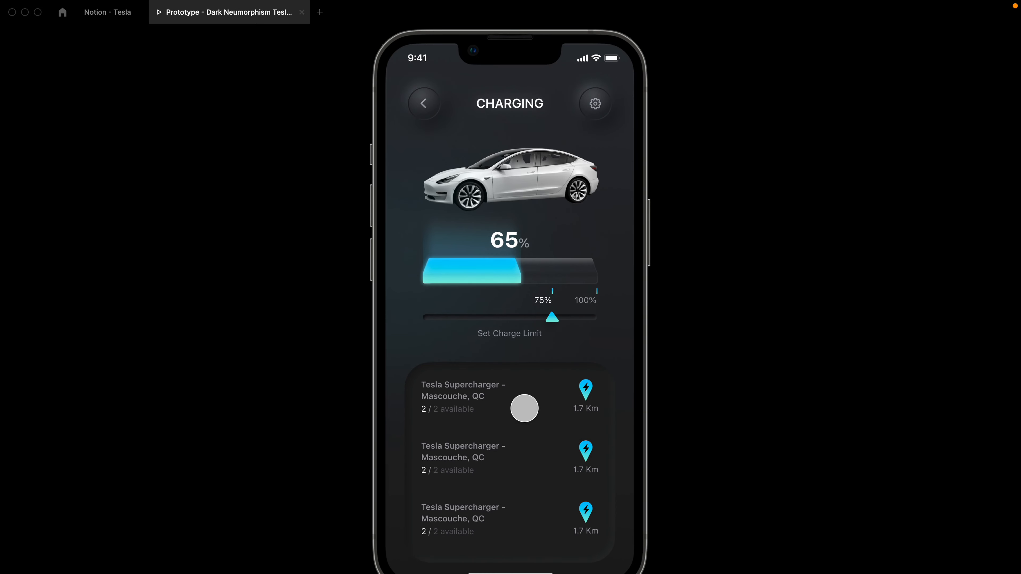
click(516, 410)
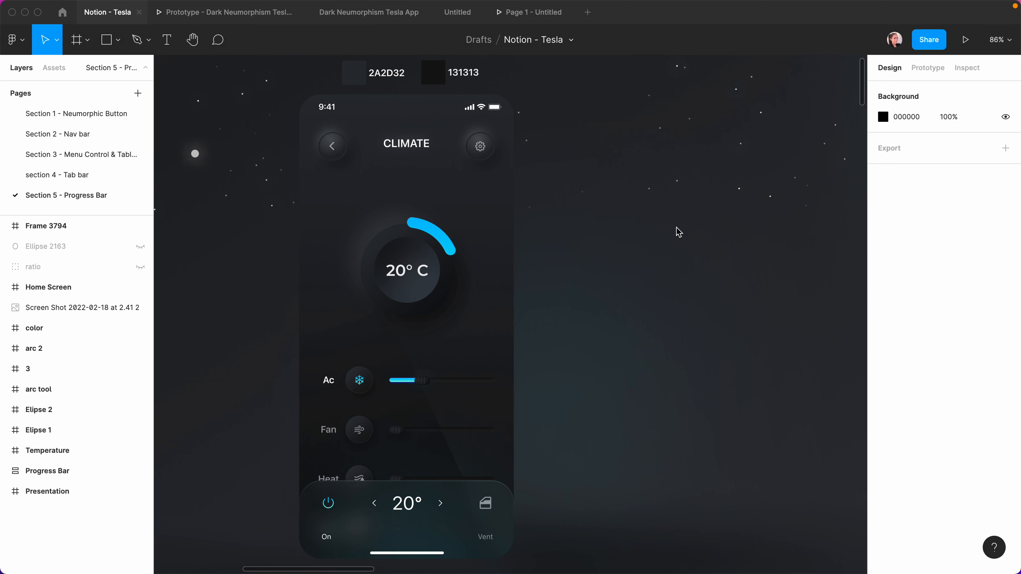
Place a 390×844 iPhone 13 / 13 Pro frame beside the CLIMATE mockup with corner radius 40.
key(f)
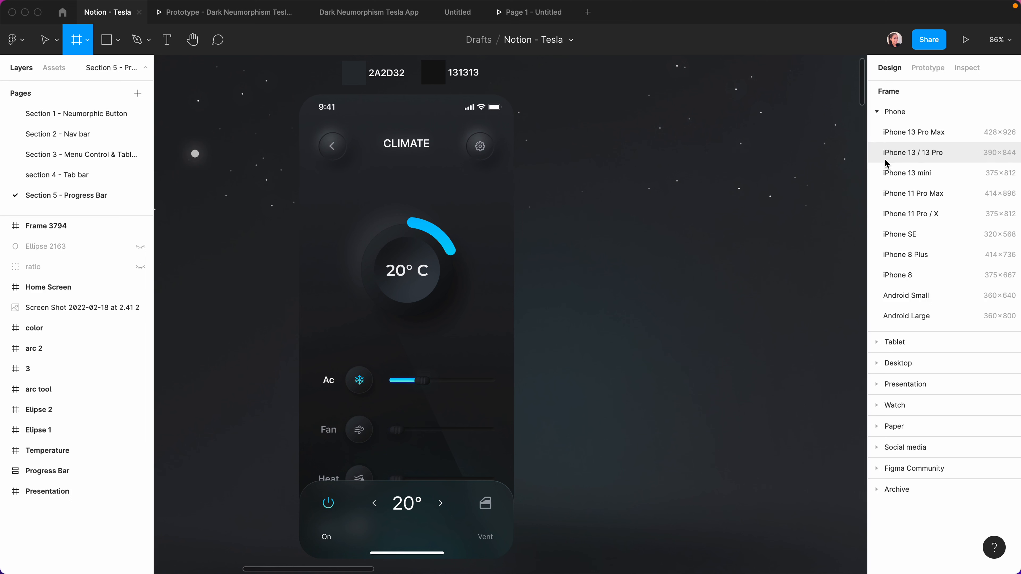
click(931, 156)
drag(795, 208, 714, 206)
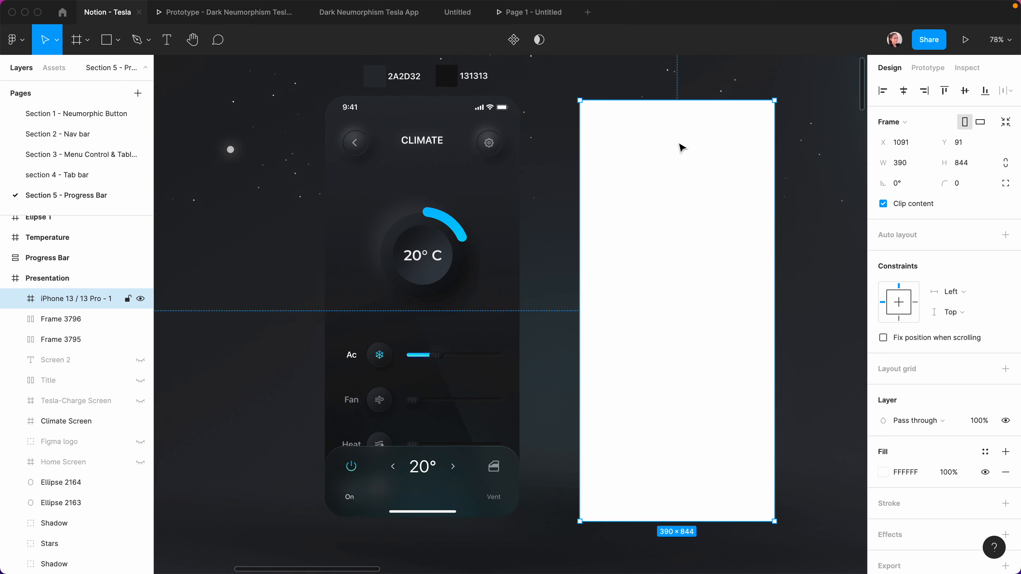
scroll(679, 148, up, 1)
scroll(773, 193, up, 2)
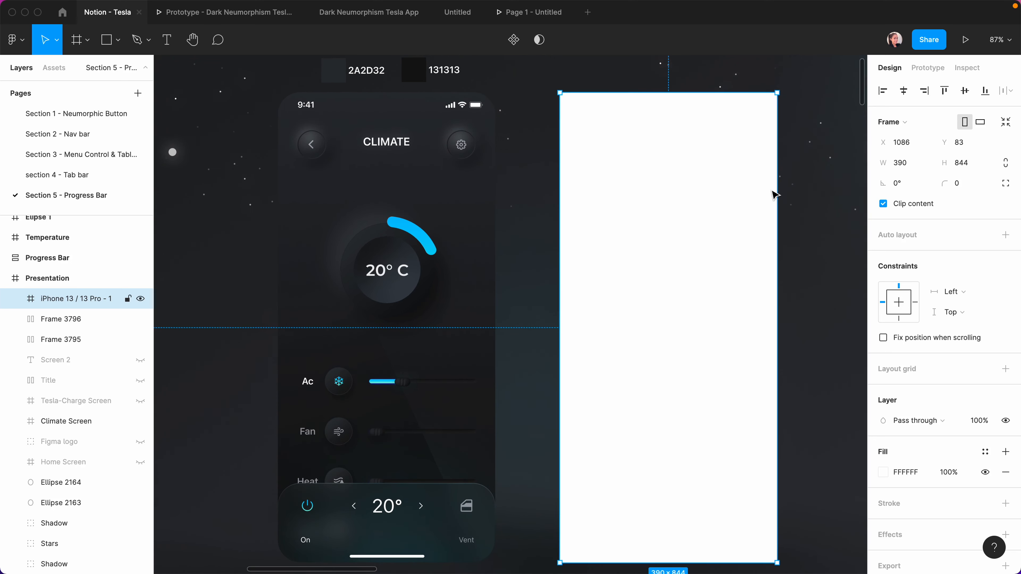
click(958, 186)
text(40)
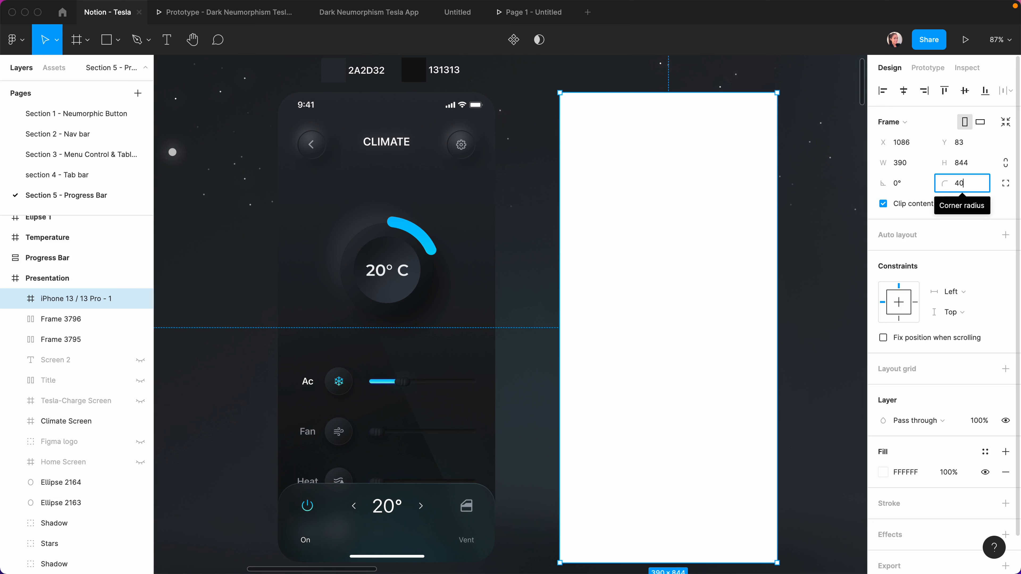
key(Return)
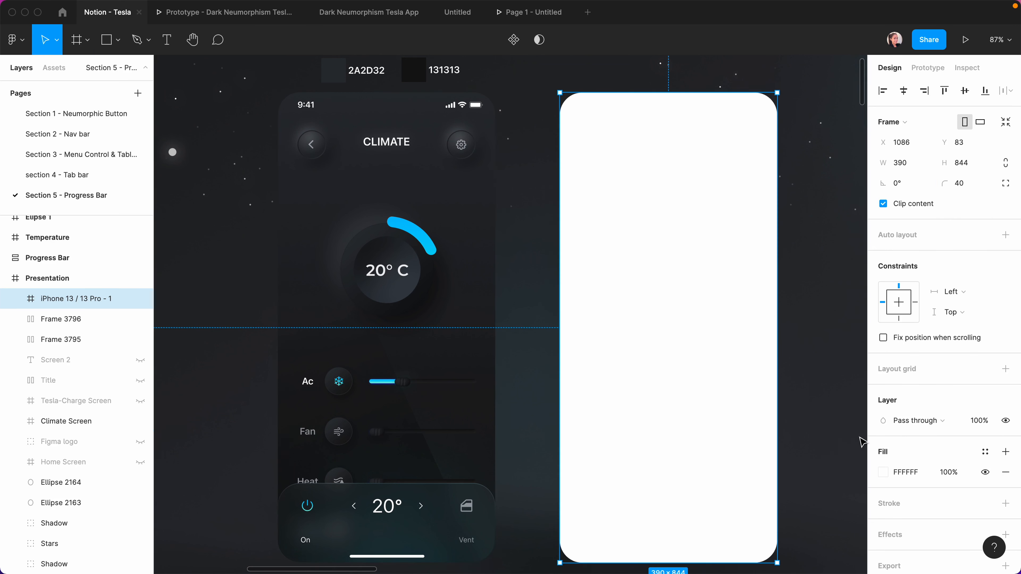
Fill the frame with a linear gradient, sampling 2A2D32 for the top stop and 131313 for the bottom.
click(883, 472)
click(743, 238)
click(747, 253)
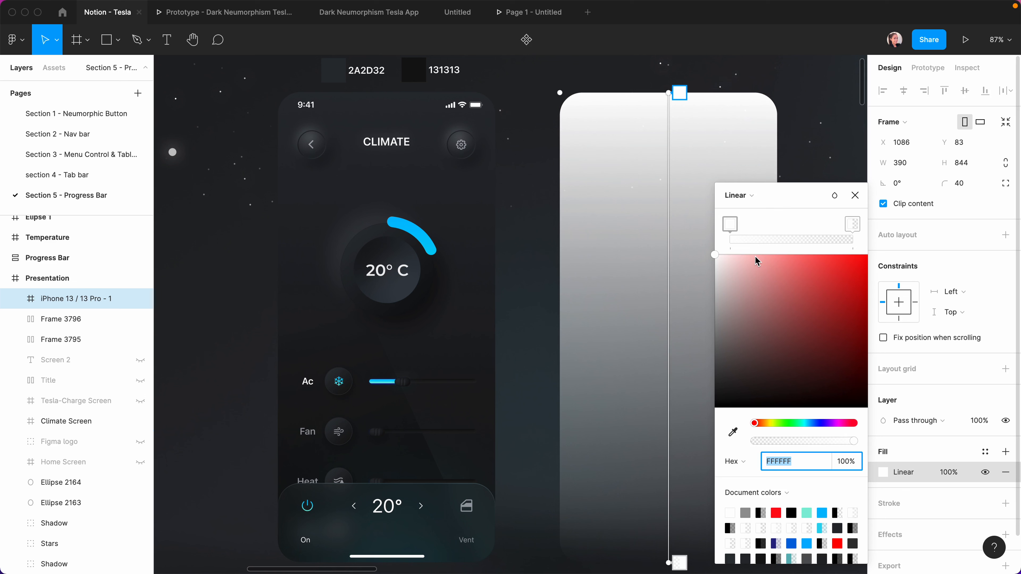
click(679, 93)
click(733, 433)
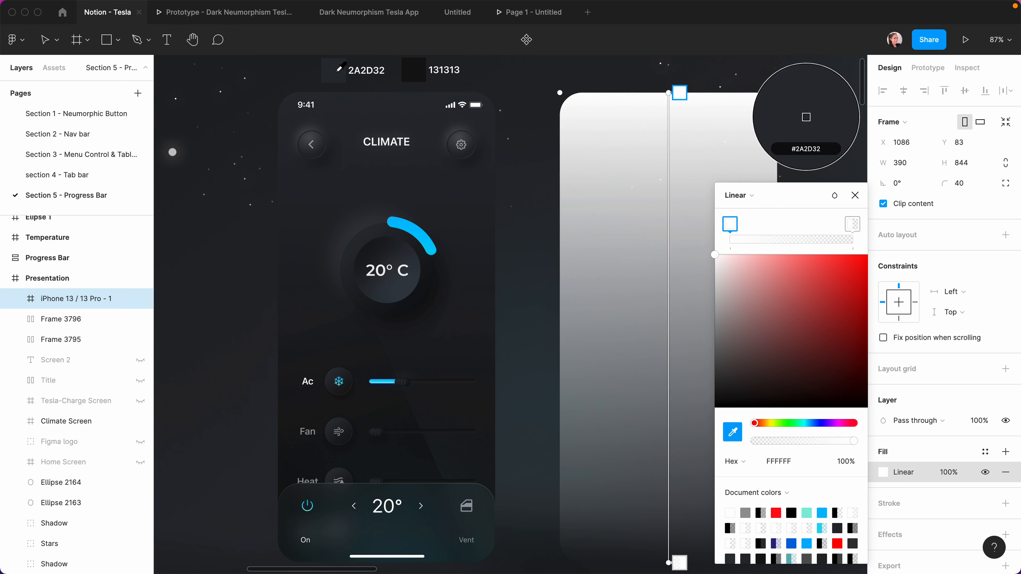
click(335, 71)
click(679, 563)
click(733, 432)
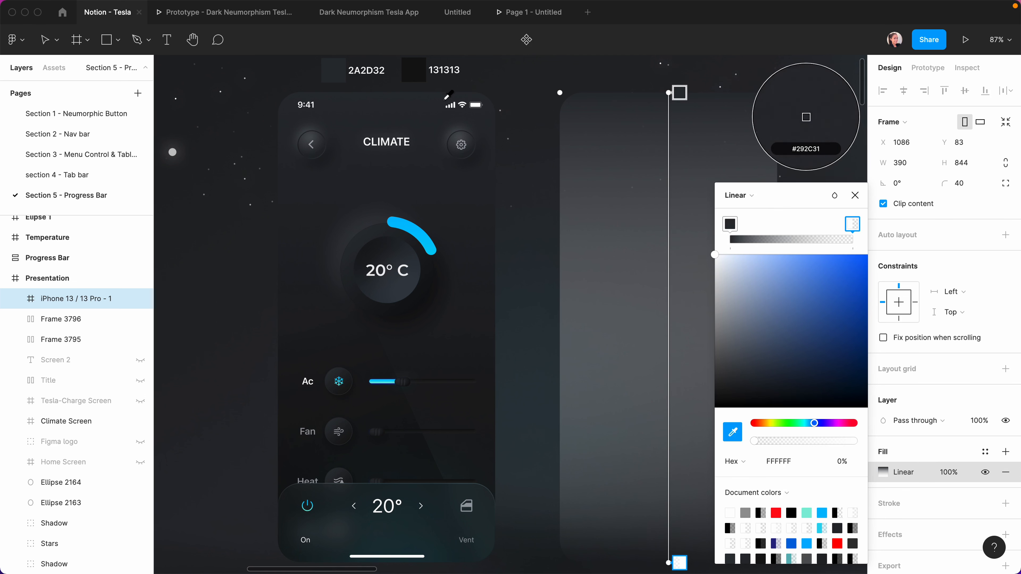
click(414, 70)
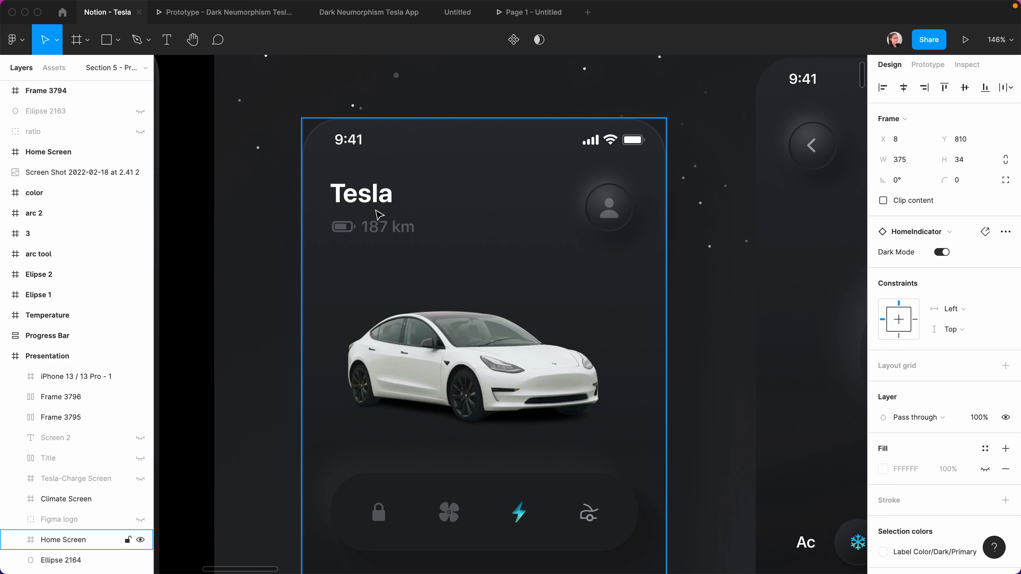
Duplicate the avatar button in the new frame's top navigation, temporarily hiding the Tesla title.
click(378, 214)
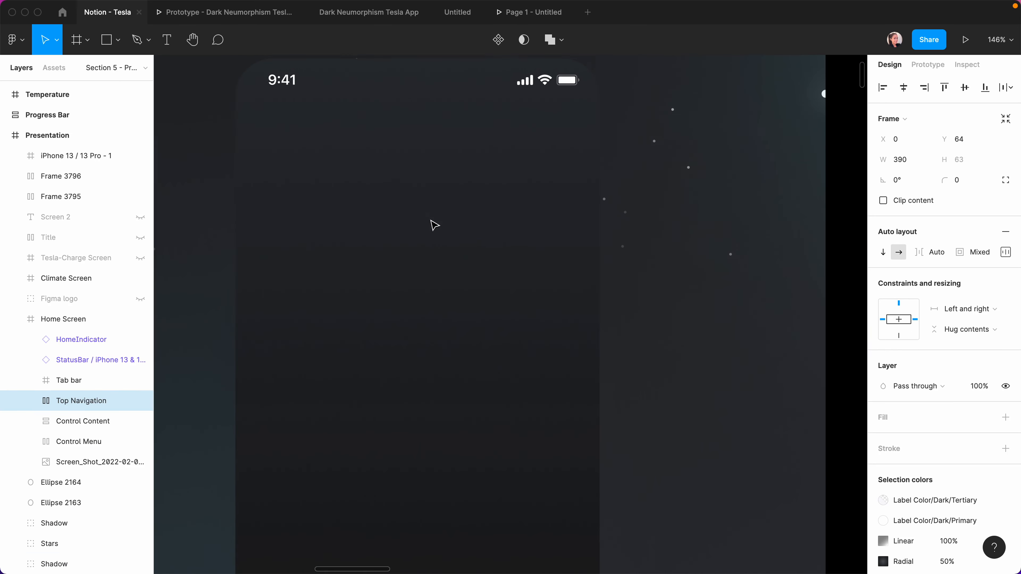
click(408, 251)
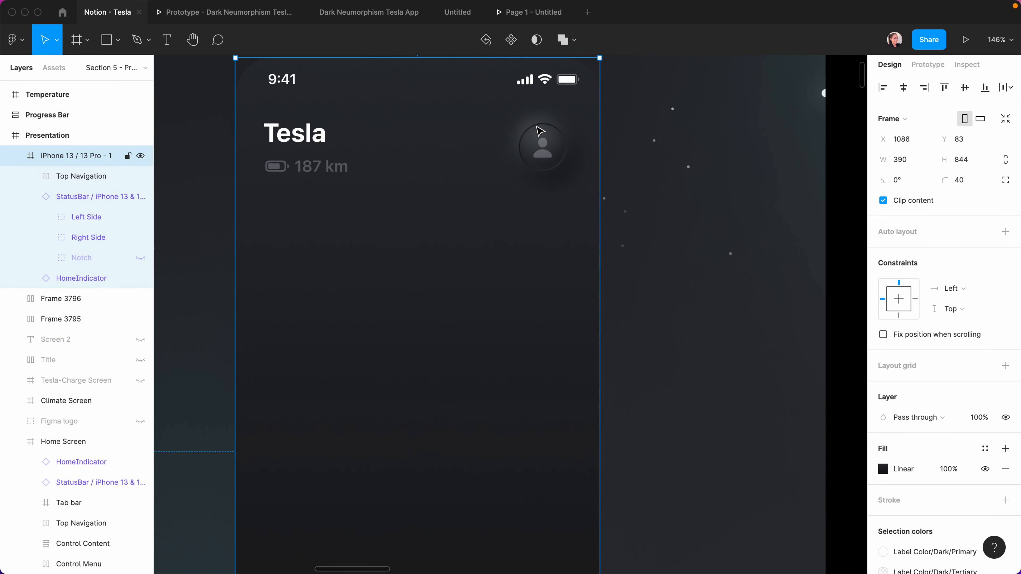
double_click(542, 142)
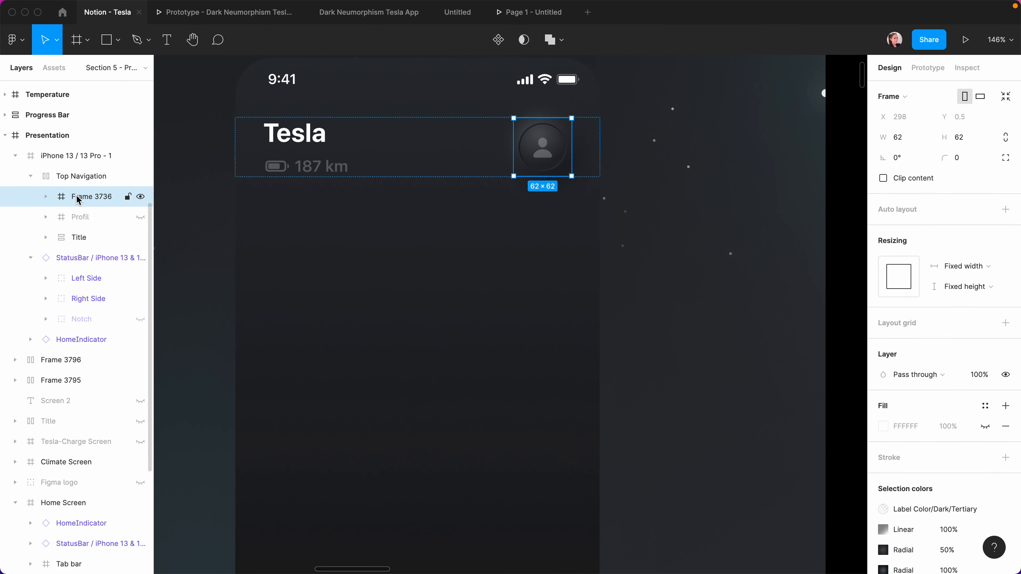
key(super+d)
click(141, 480)
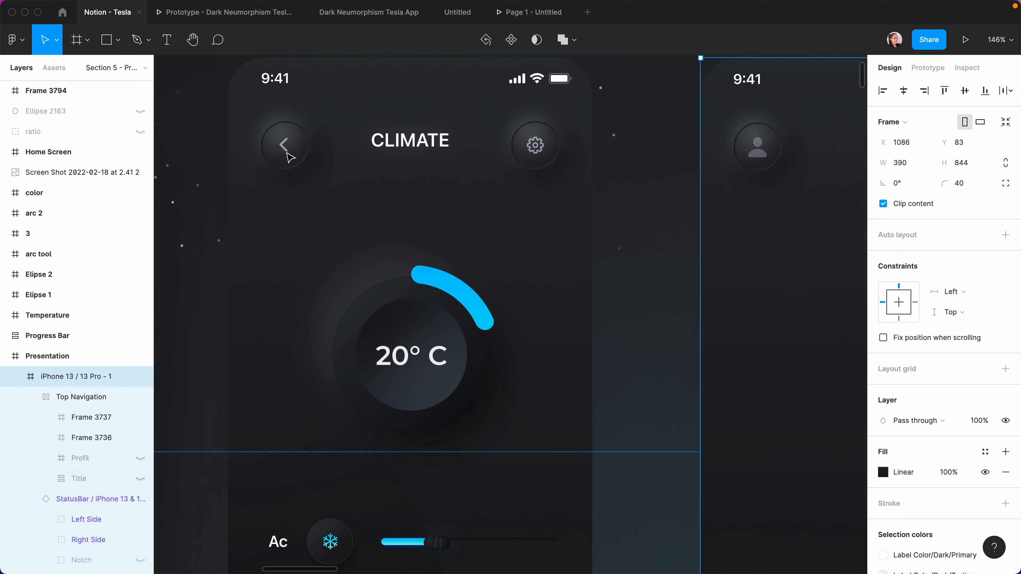
Swap the left button's icon for a back arrow and the right button's person icon for a gear.
click(286, 143)
scroll(402, 152, right, 5)
click(622, 150)
key(super+v)
double_click(397, 146)
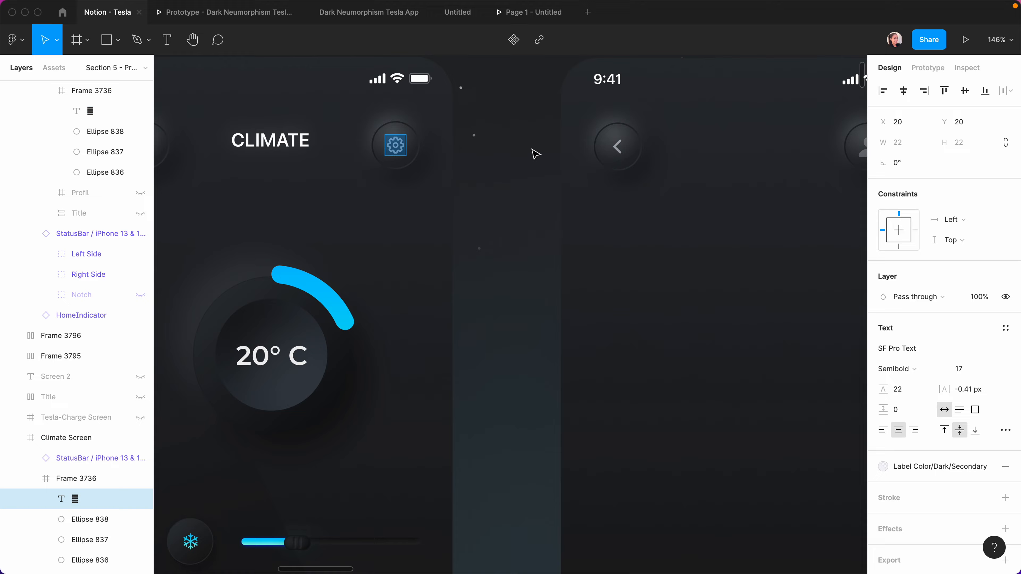
scroll(535, 154, right, 6)
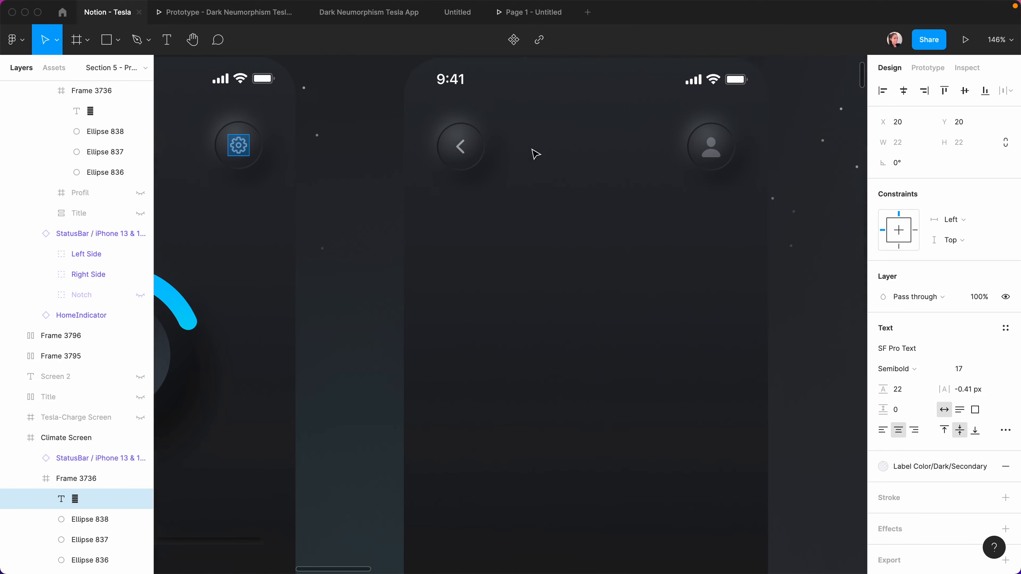
click(659, 148)
double_click(660, 147)
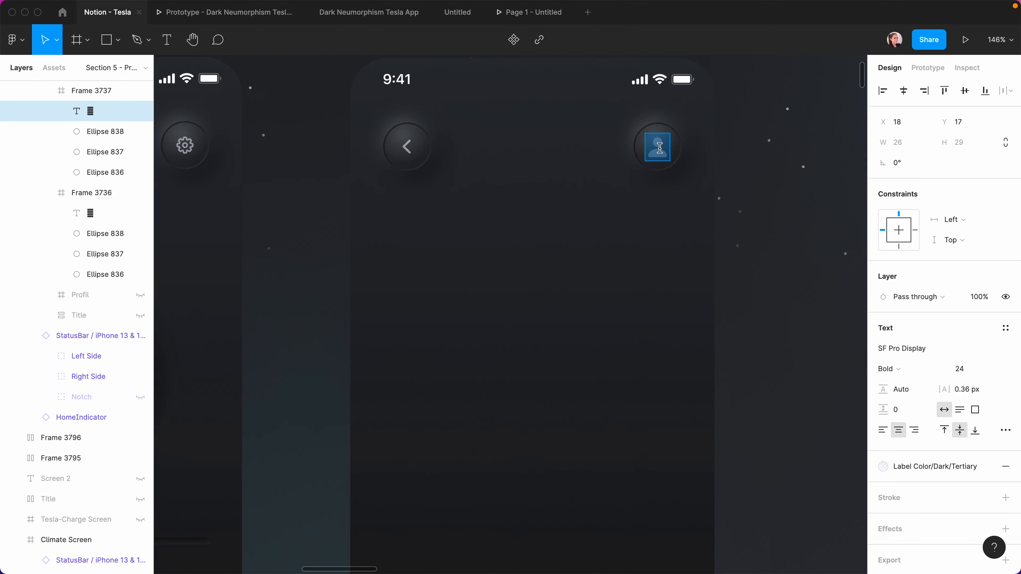
key(super+v)
Select the back-arrow button and unhide the Tesla title layer.
click(380, 139)
click(46, 266)
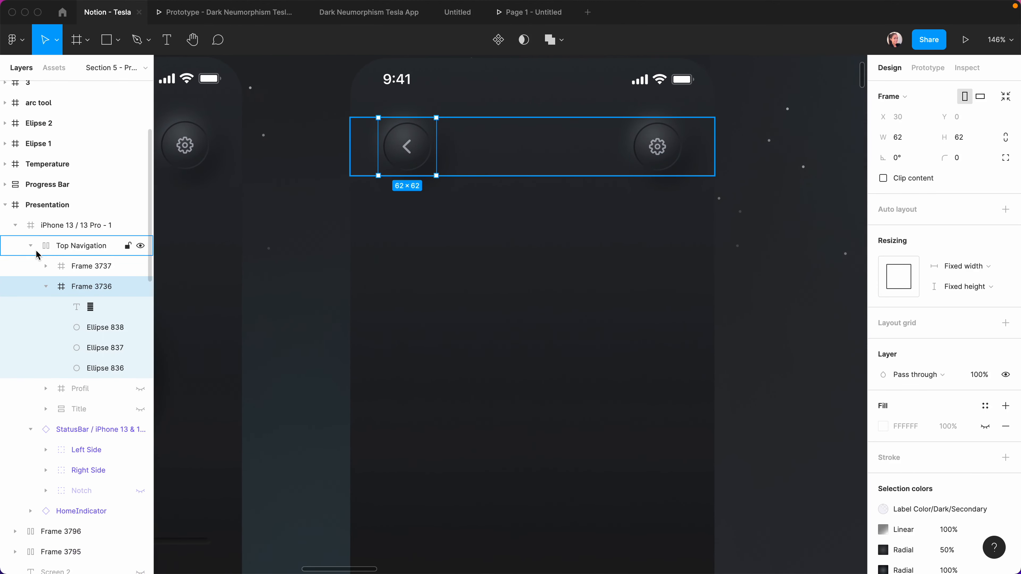
click(540, 146)
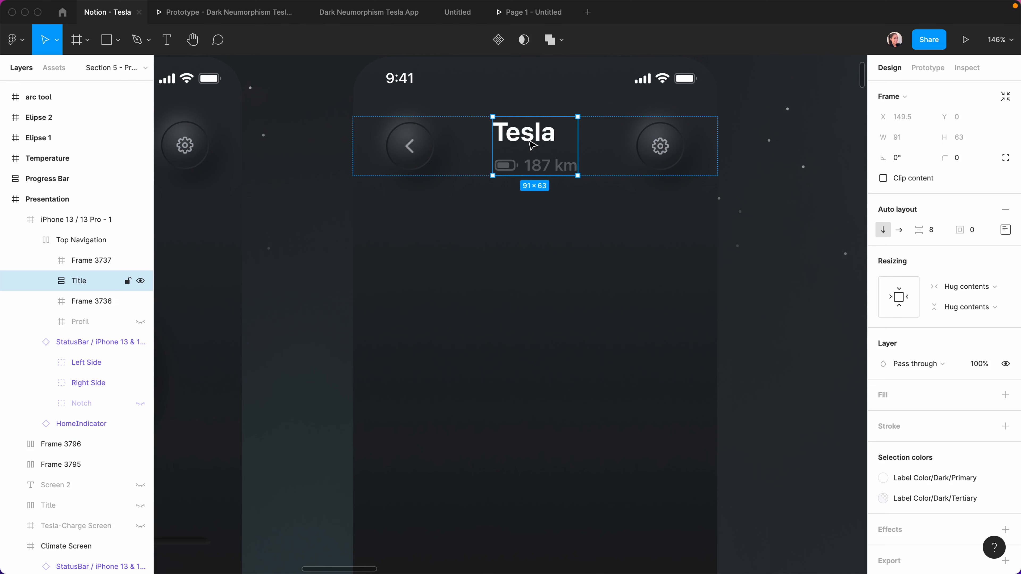
scroll(531, 145, left, 3)
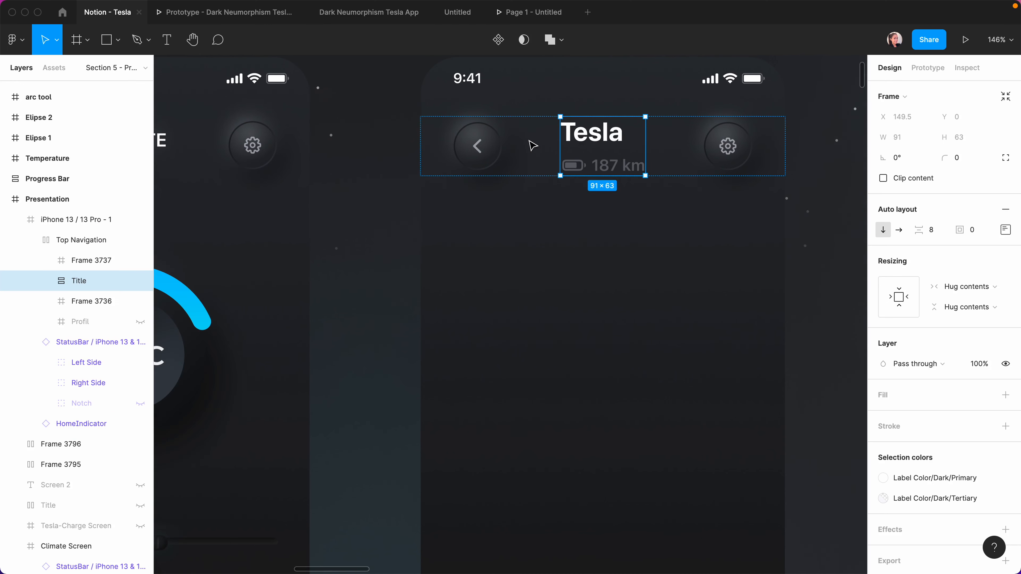
scroll(301, 145, left, 5)
scroll(299, 146, right, 9)
Hide the 187 km range text and change the Tesla title to 'Climate'.
double_click(418, 165)
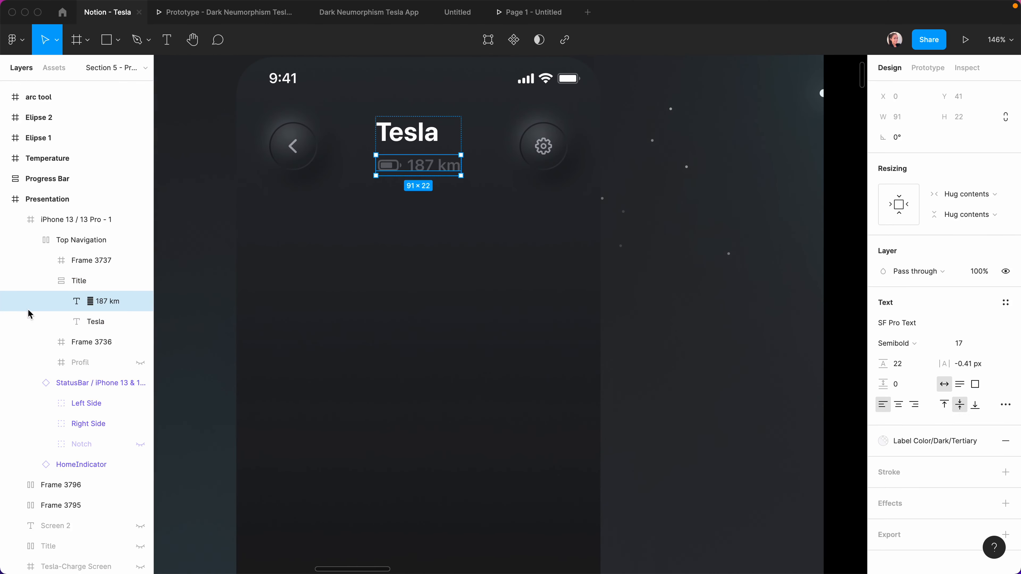
click(140, 301)
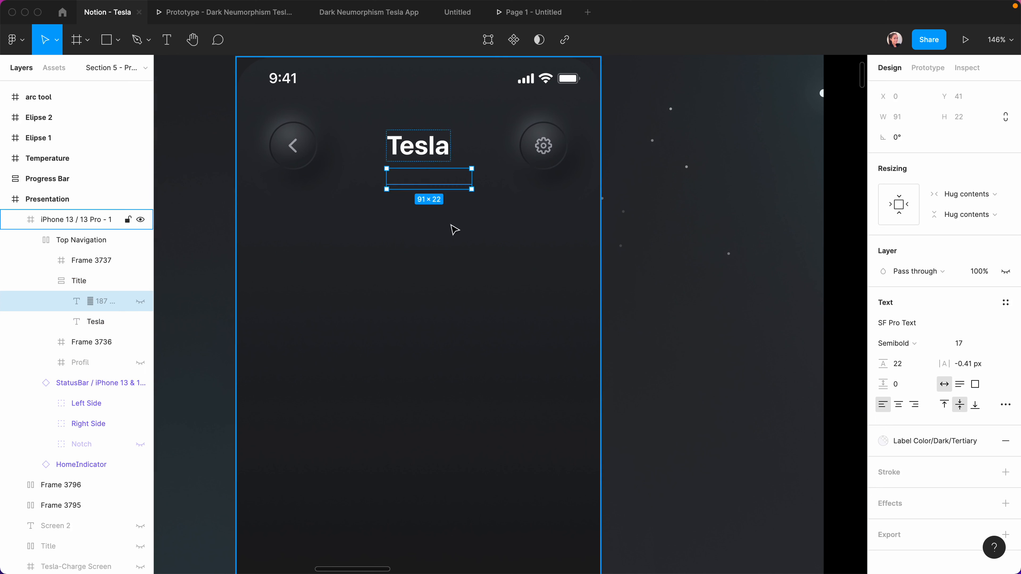
double_click(426, 155)
text(Climate)
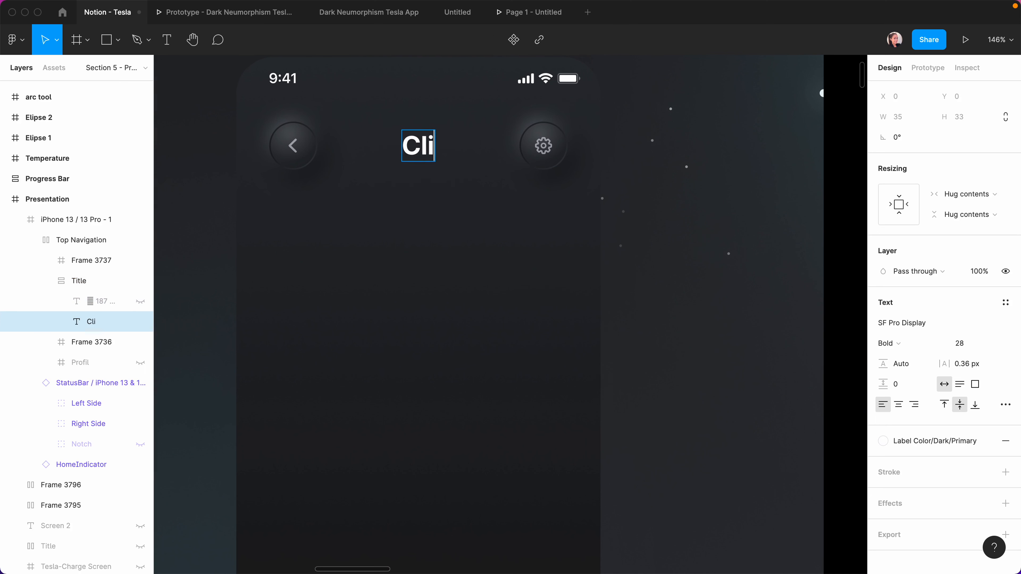
key(Escape)
click(702, 292)
click(376, 105)
scroll(376, 105, up, 1)
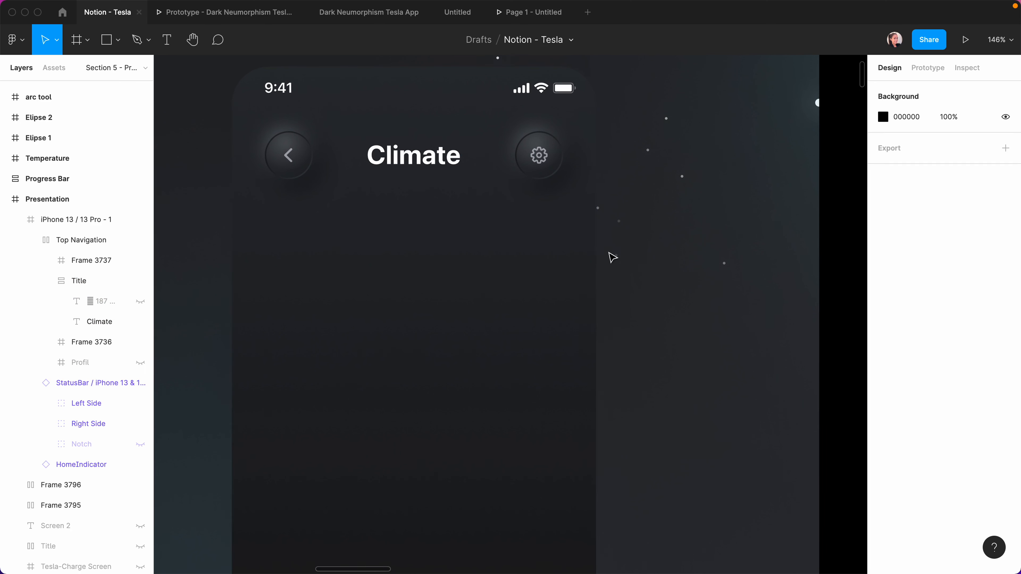
scroll(535, 331, left, 2)
scroll(535, 332, right, 1)
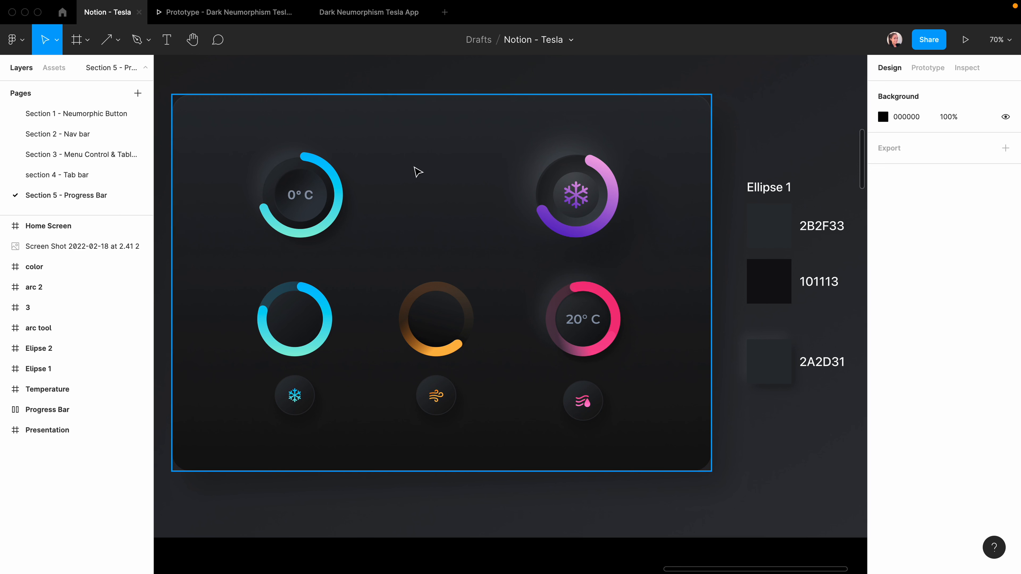
Draw a 168×168 circle between the top two dials.
key(o)
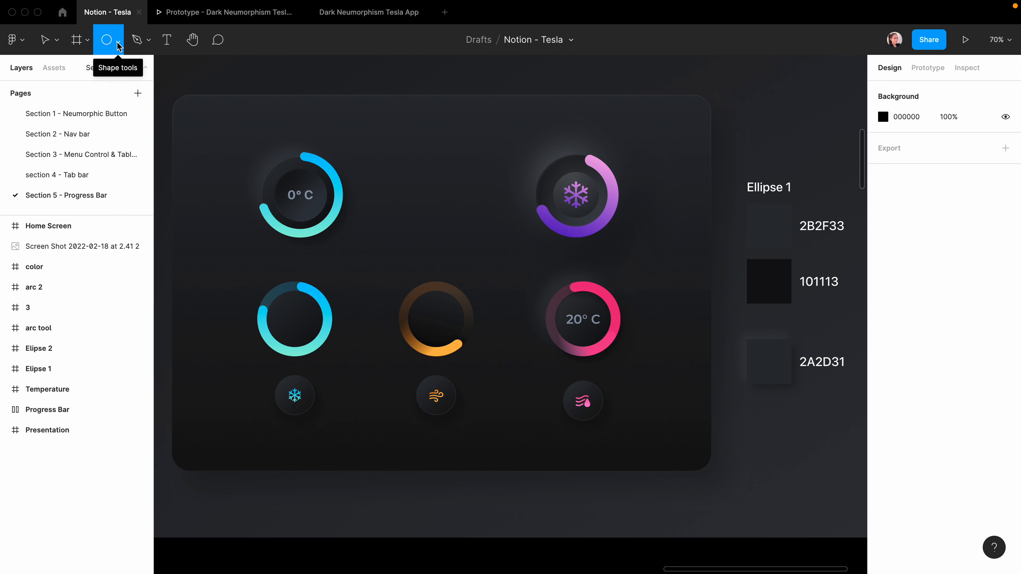
drag(401, 160, 459, 233)
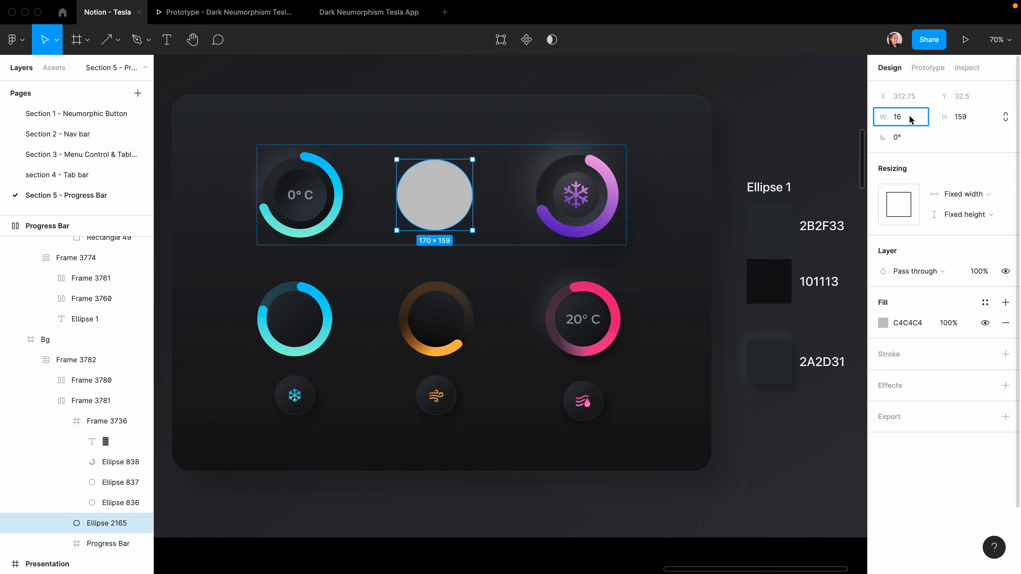
text(8)
click(949, 117)
text(1)
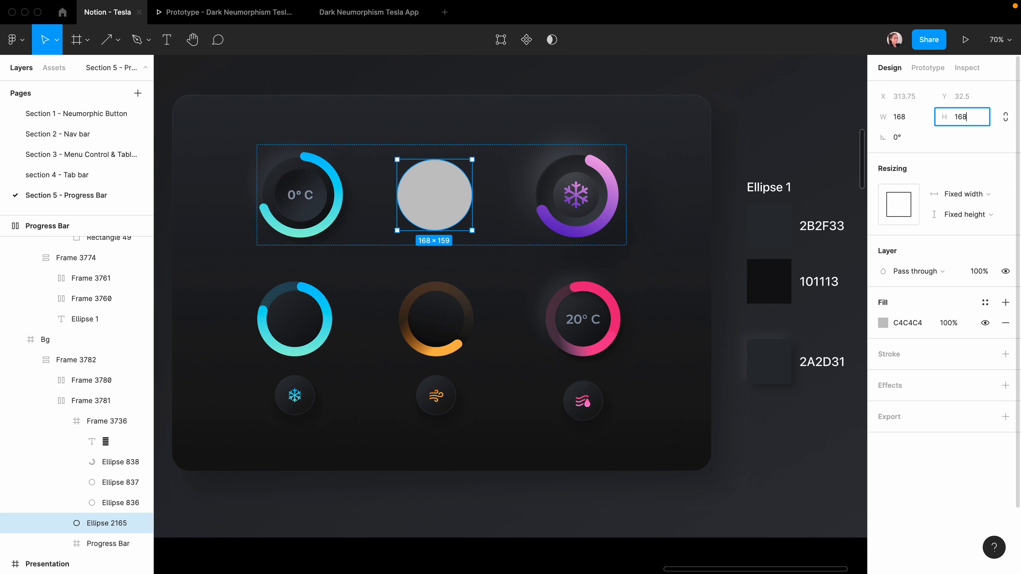
key(Return)
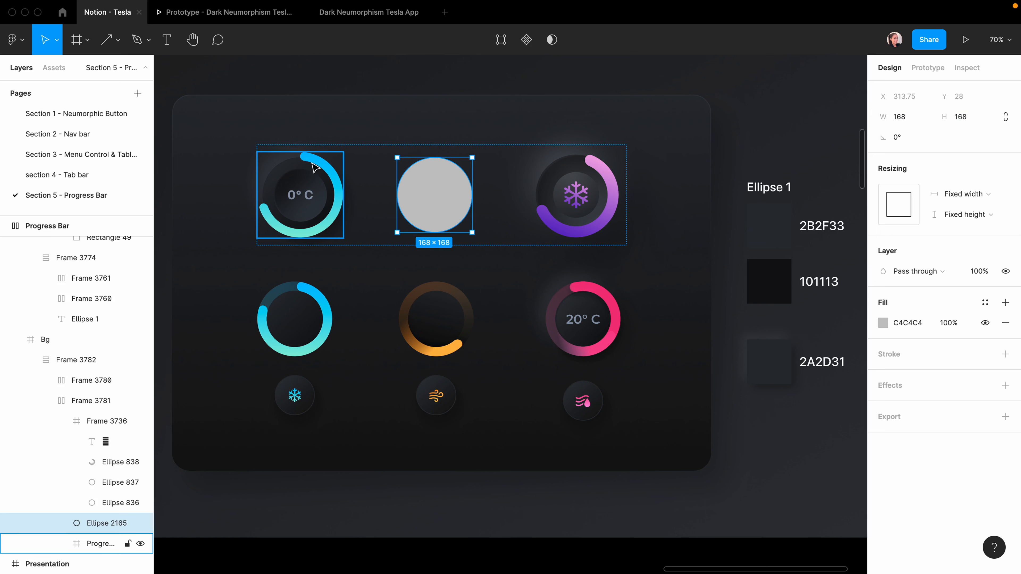
Give the circle a diagonally tilted linear gradient fill.
click(883, 323)
click(746, 242)
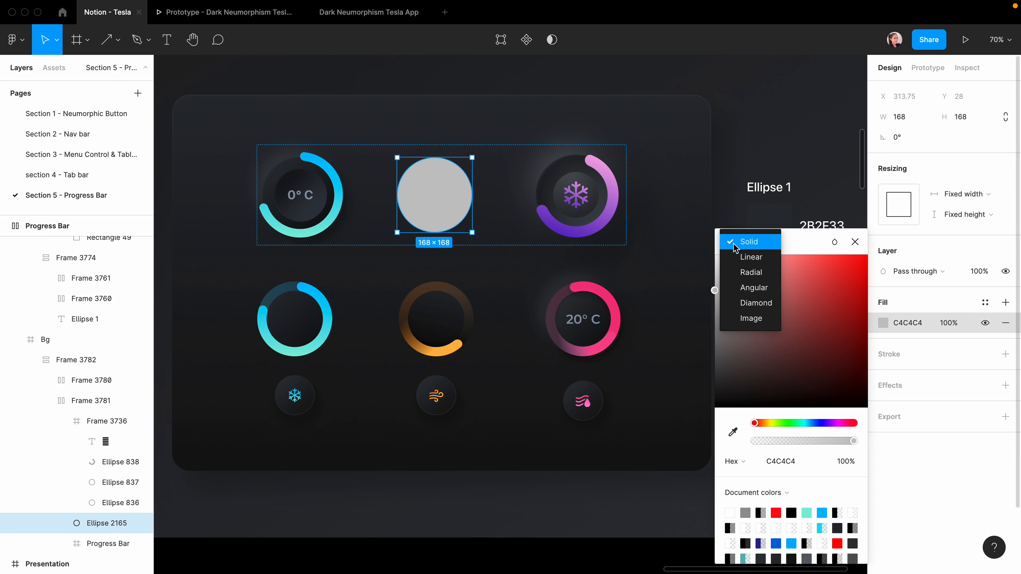
click(749, 259)
drag(434, 157, 407, 168)
scroll(378, 171, up, 3)
scroll(497, 327, down, 5)
scroll(497, 326, right, 2)
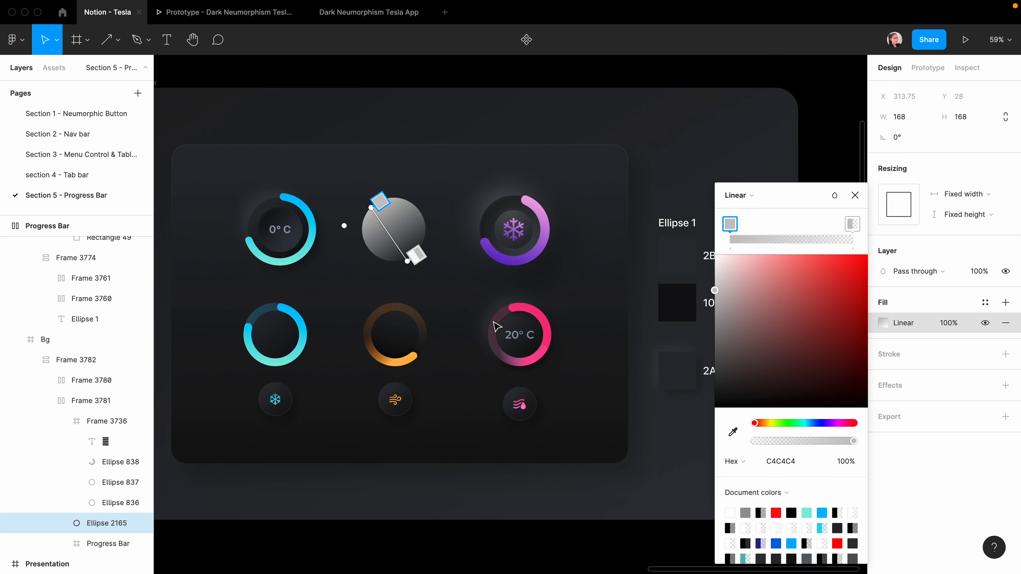
Set the gradient stops to 2B2F33 and 101113, then add a drop shadow.
key(i)
click(680, 253)
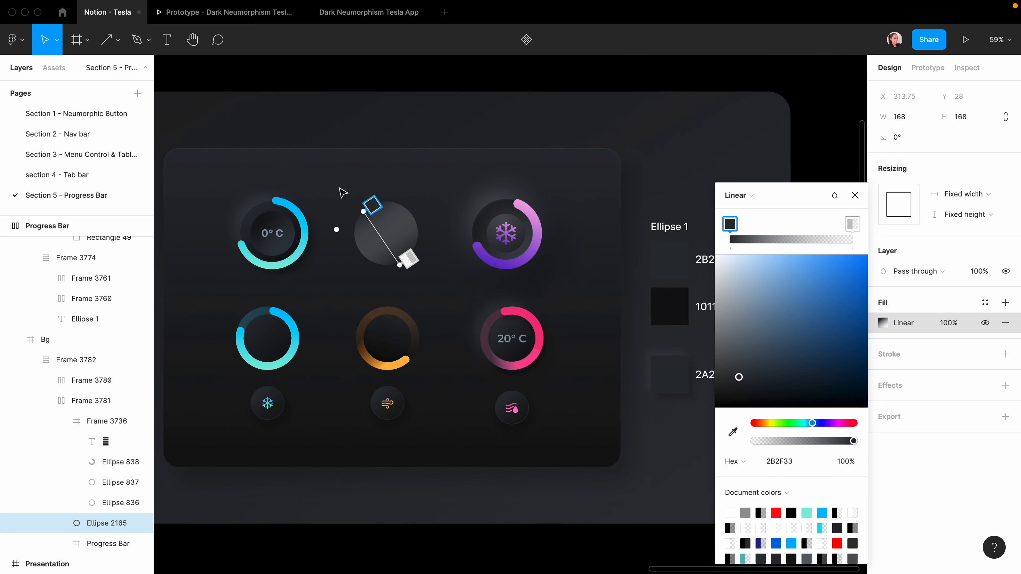
click(409, 260)
click(732, 432)
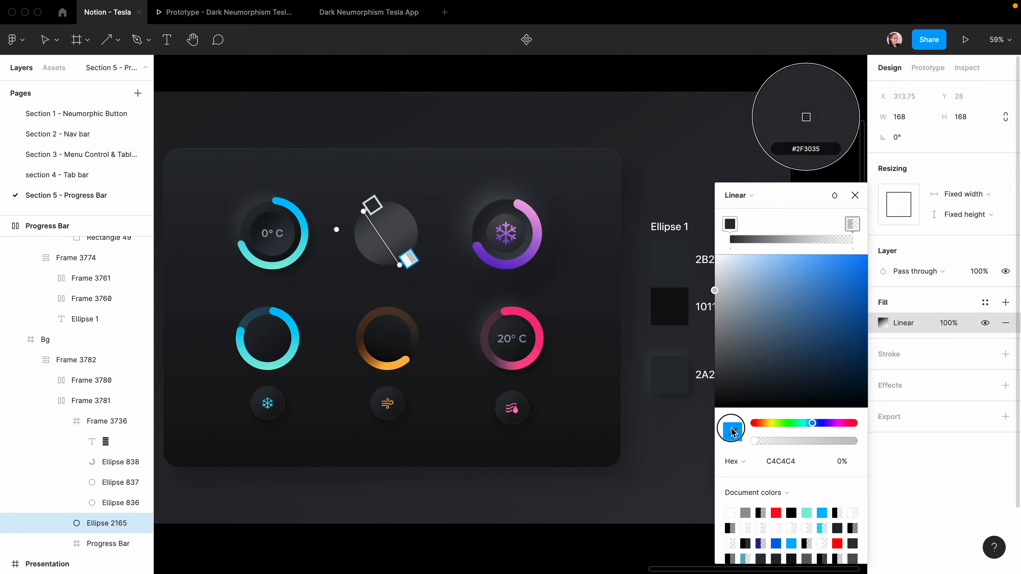
click(680, 303)
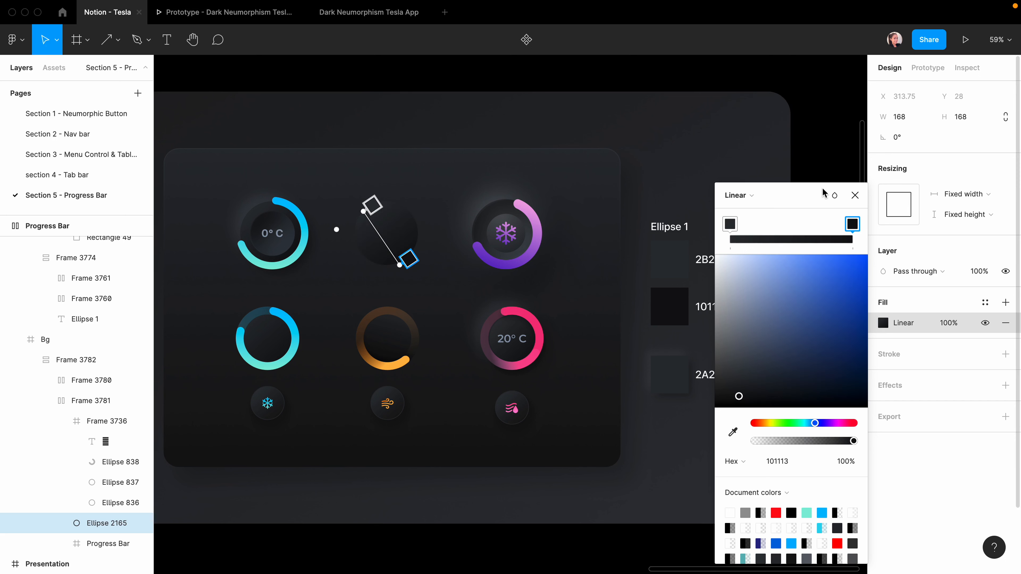
click(855, 195)
click(207, 295)
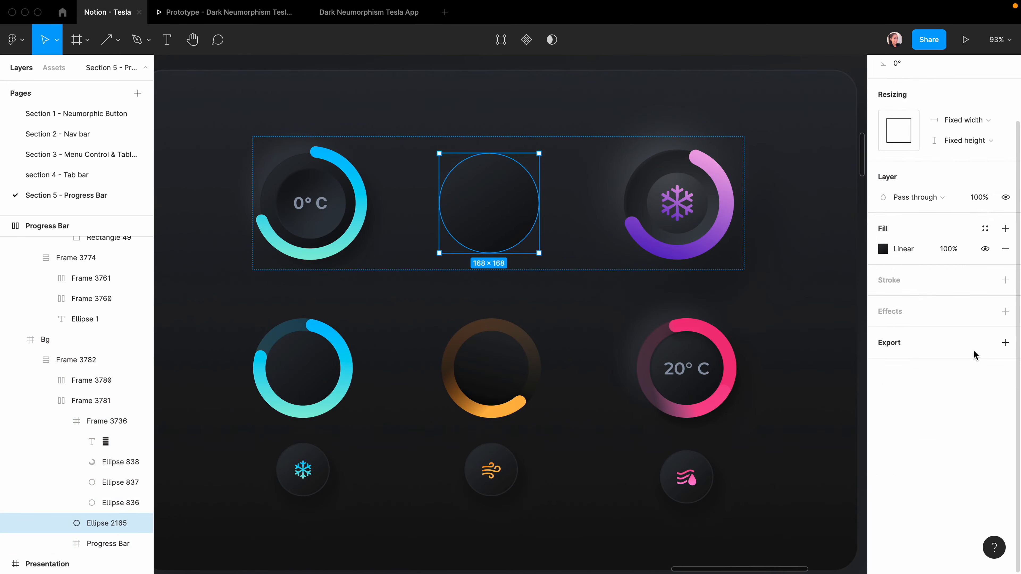
click(1005, 311)
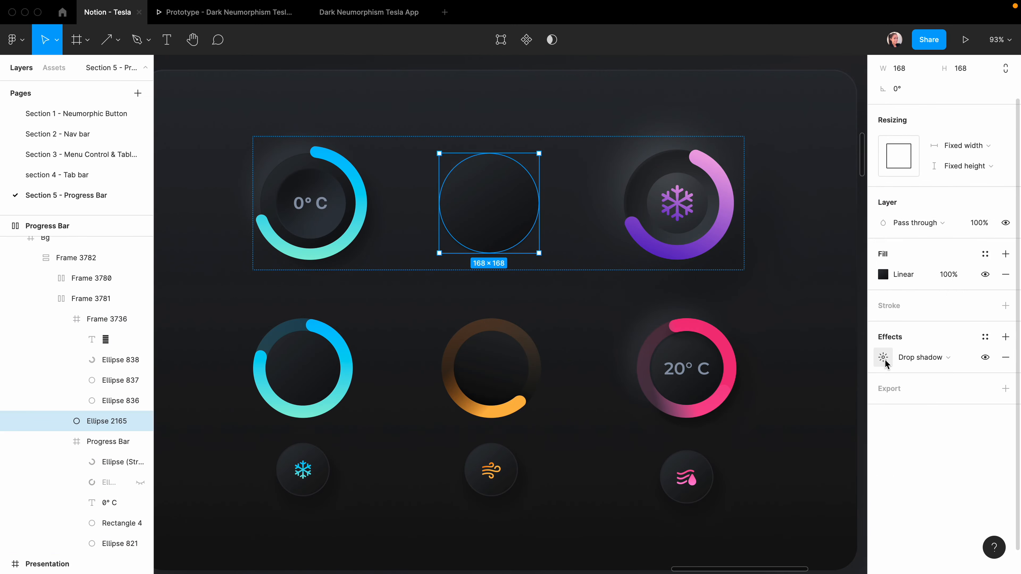
Set the first drop shadow to X 18, Y 18, blur 30 with Overlay blending.
click(884, 358)
click(748, 390)
text(18)
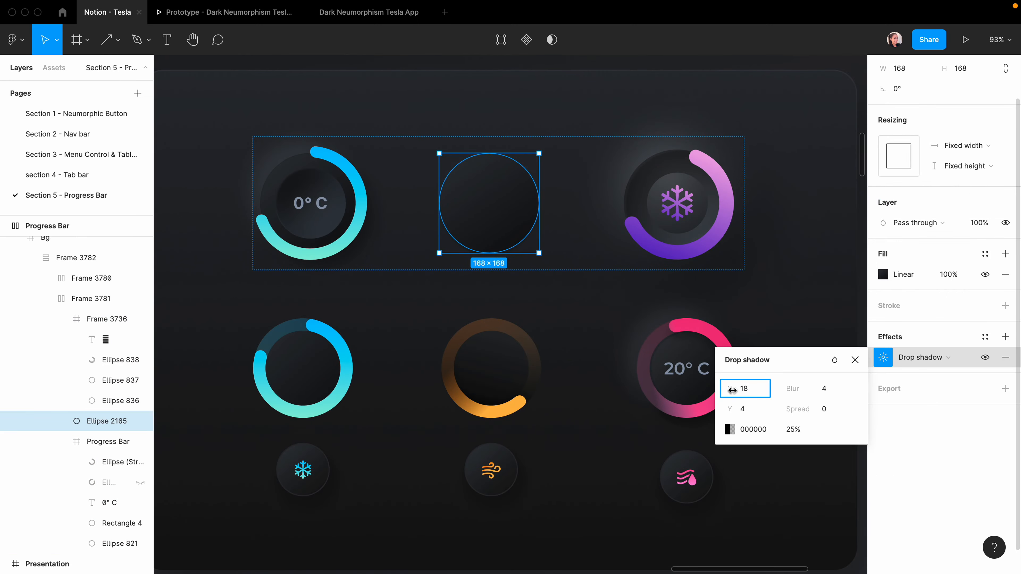
click(743, 412)
text(18)
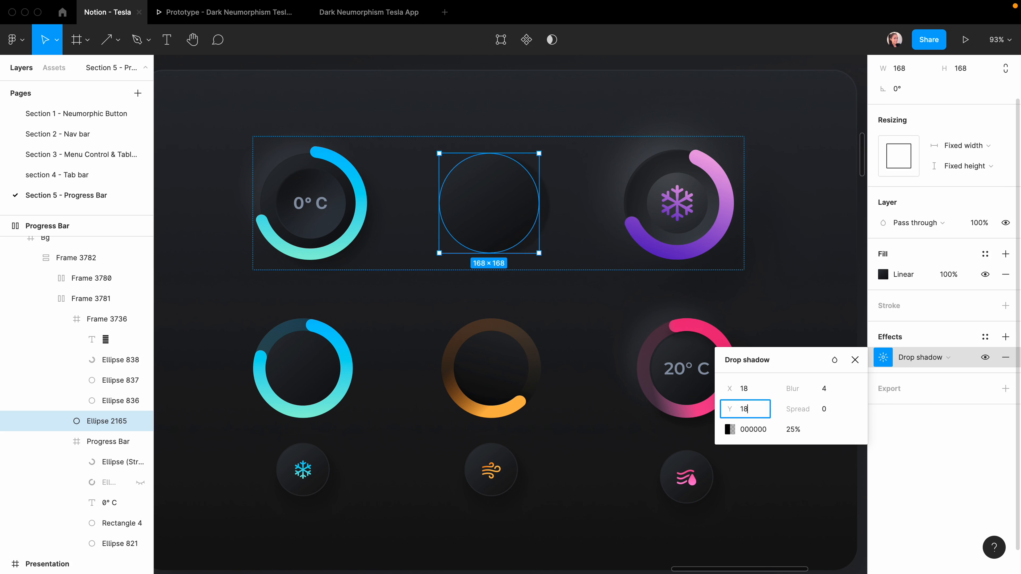
click(825, 387)
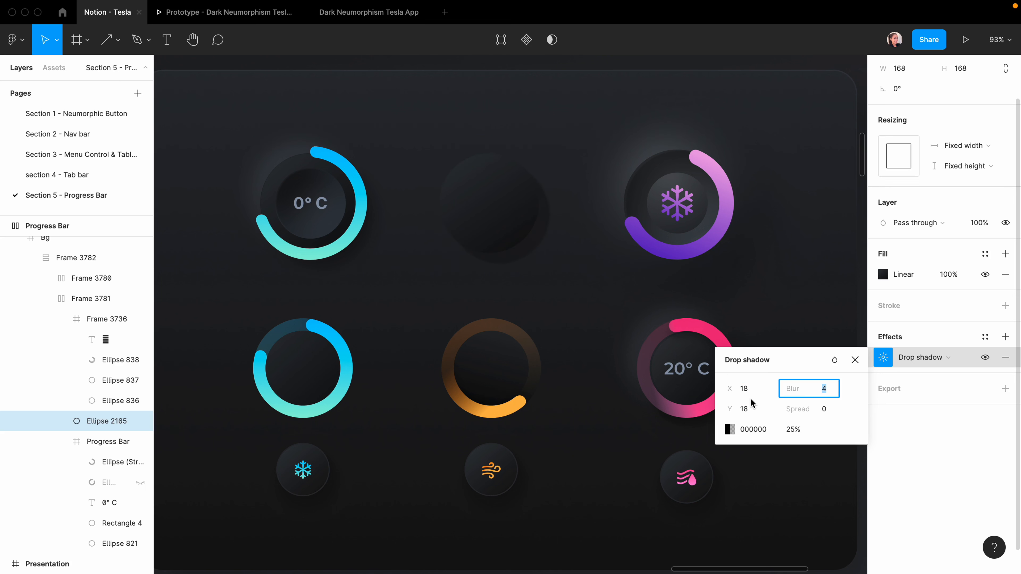
text(30)
key(Return)
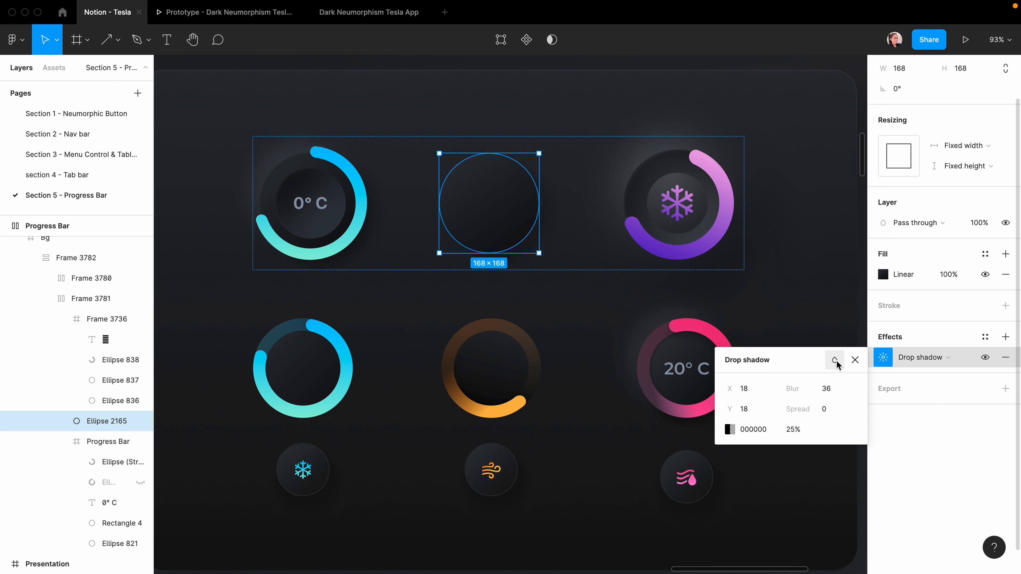
click(835, 359)
click(862, 497)
Add a second white drop shadow offset -18/-18 with blur 36 and Overlay blending.
click(1004, 337)
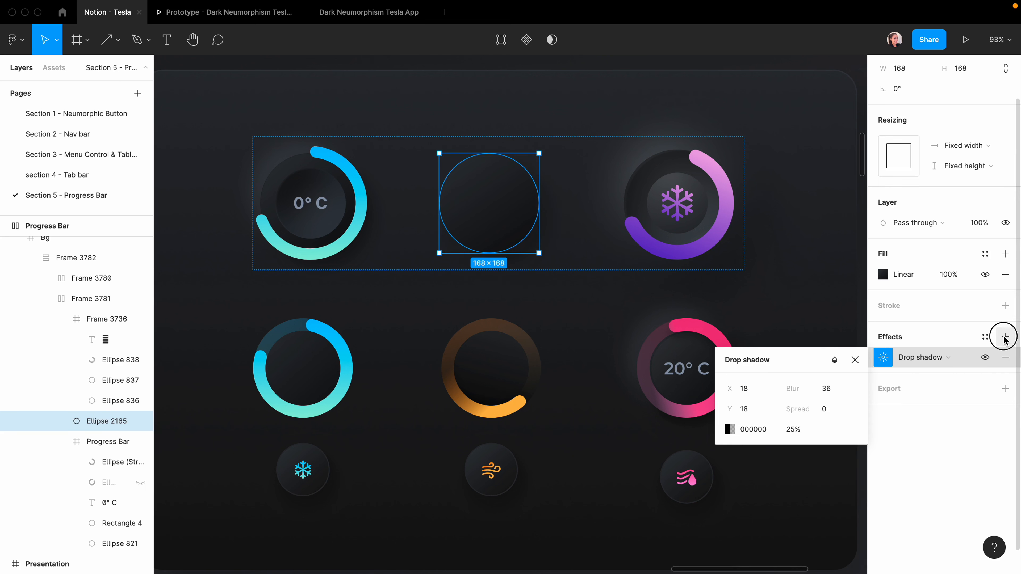
click(883, 357)
click(729, 430)
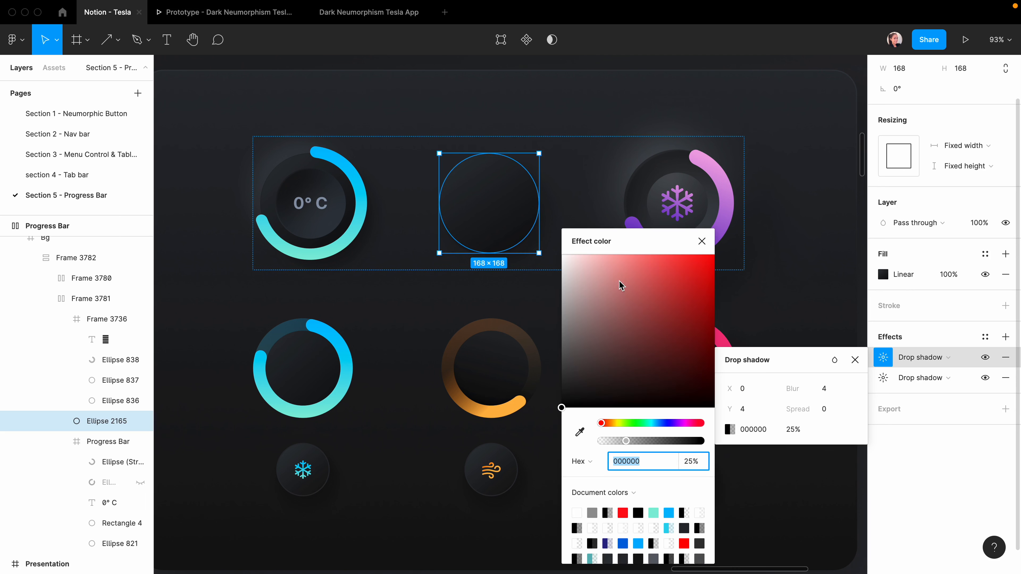
drag(621, 286, 474, 228)
click(747, 388)
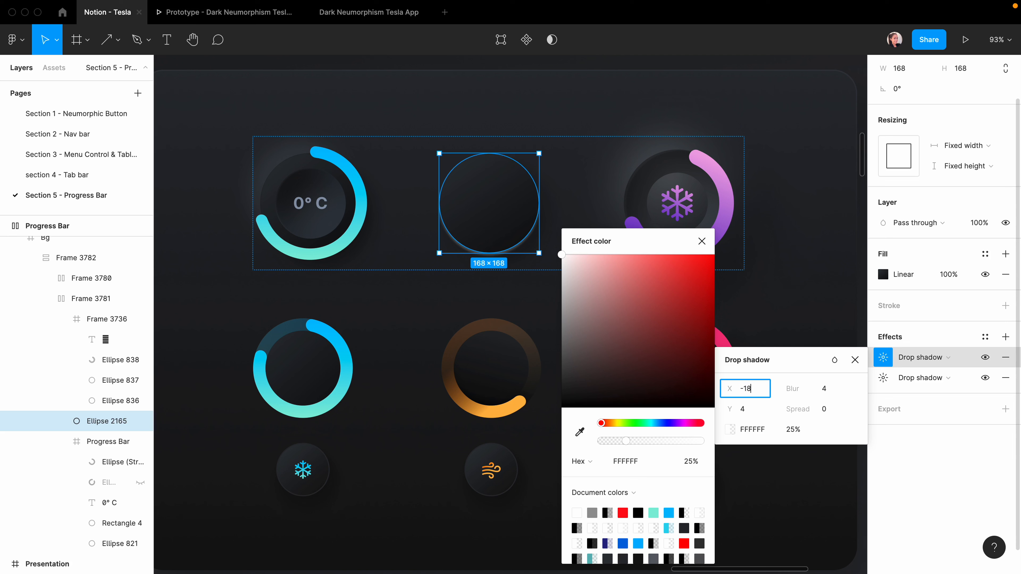
click(743, 414)
text(-18)
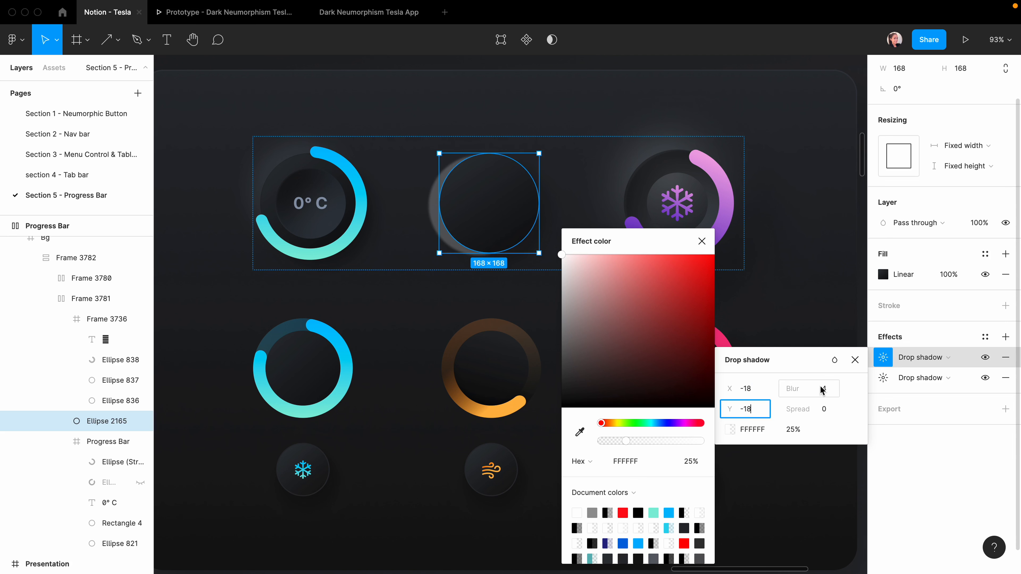
click(823, 390)
text(36)
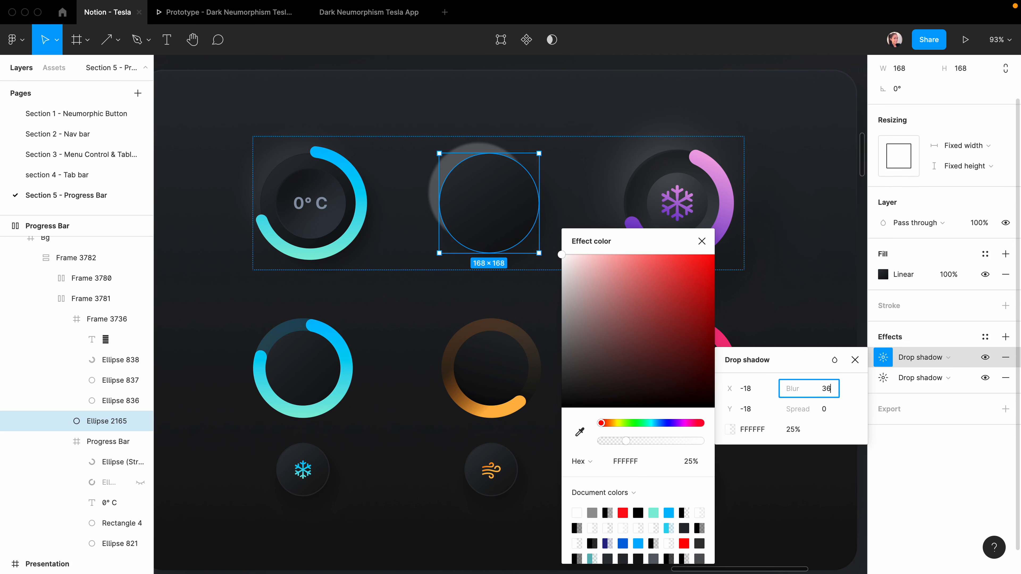
key(Return)
click(834, 360)
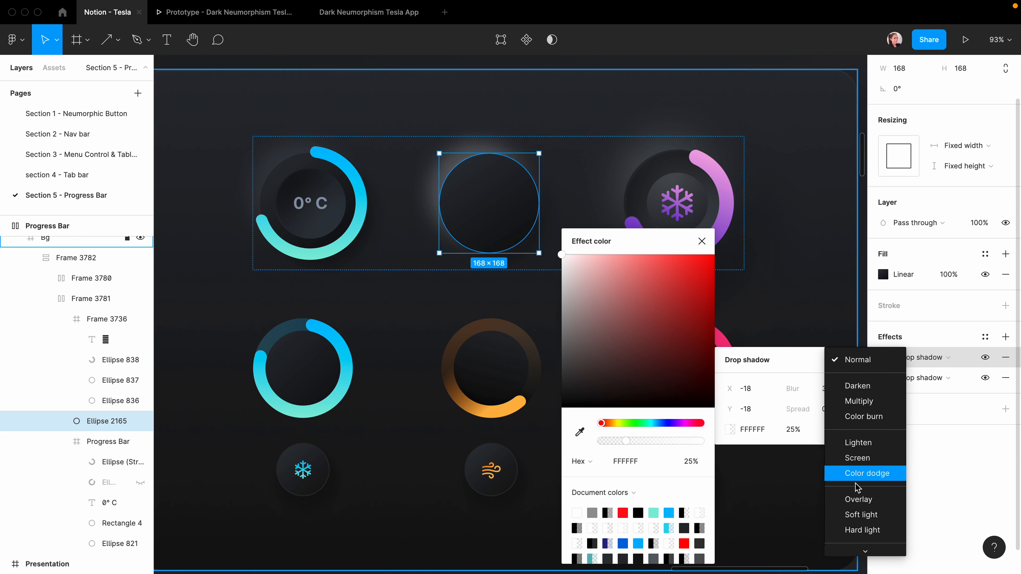
click(856, 500)
click(852, 359)
click(777, 345)
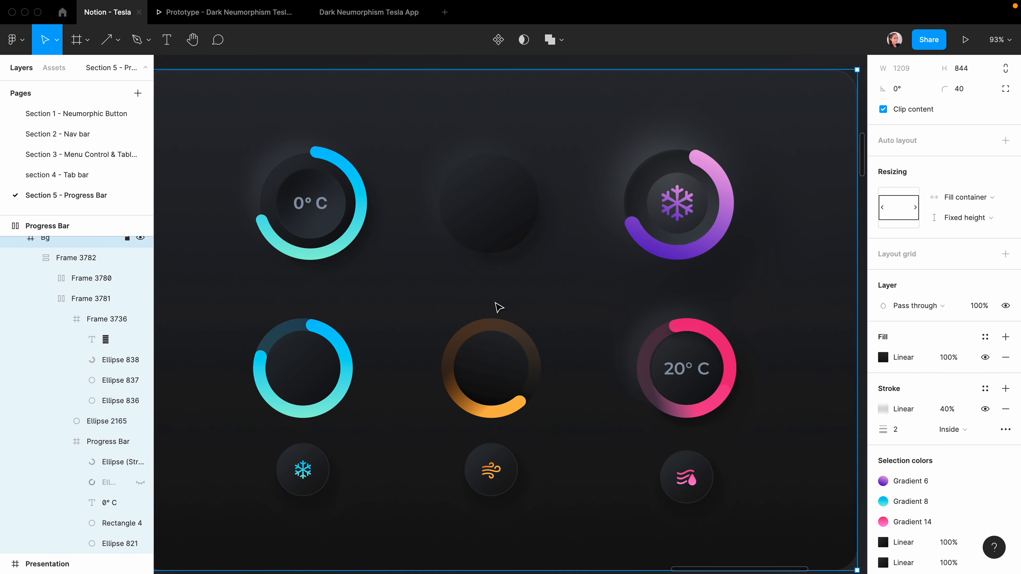
Wrap the middle neumorphic circle in its own 168×168 frame and reselect its base circle.
key(shift+2)
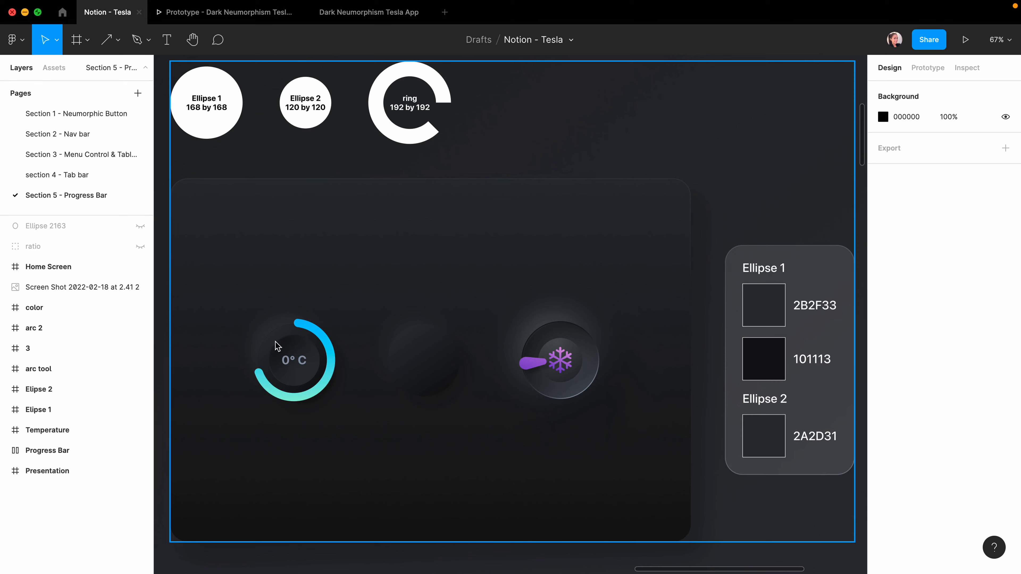
scroll(417, 380, up, 3)
scroll(420, 379, up, 2)
click(424, 369)
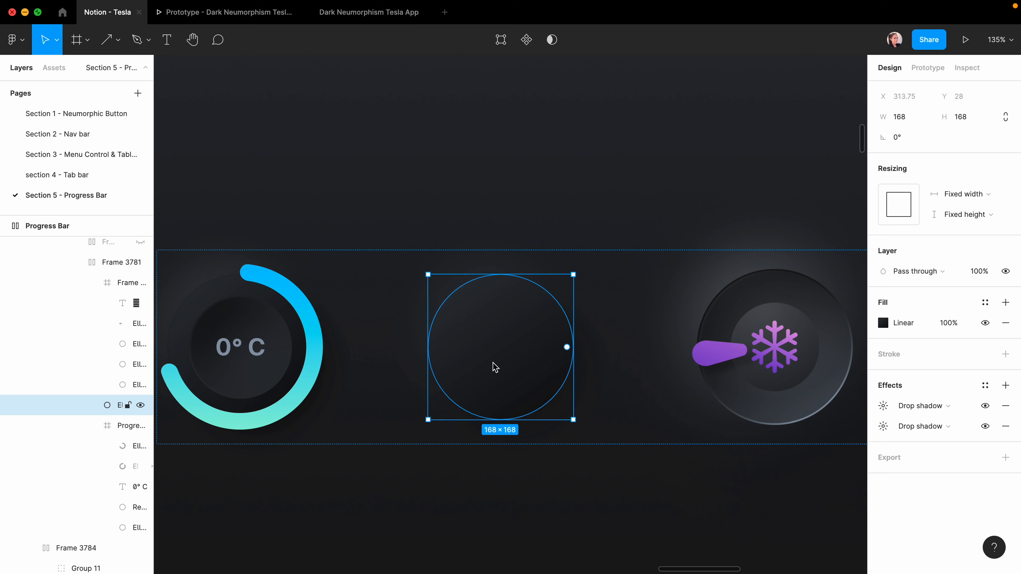
key(ctrl+alt+g)
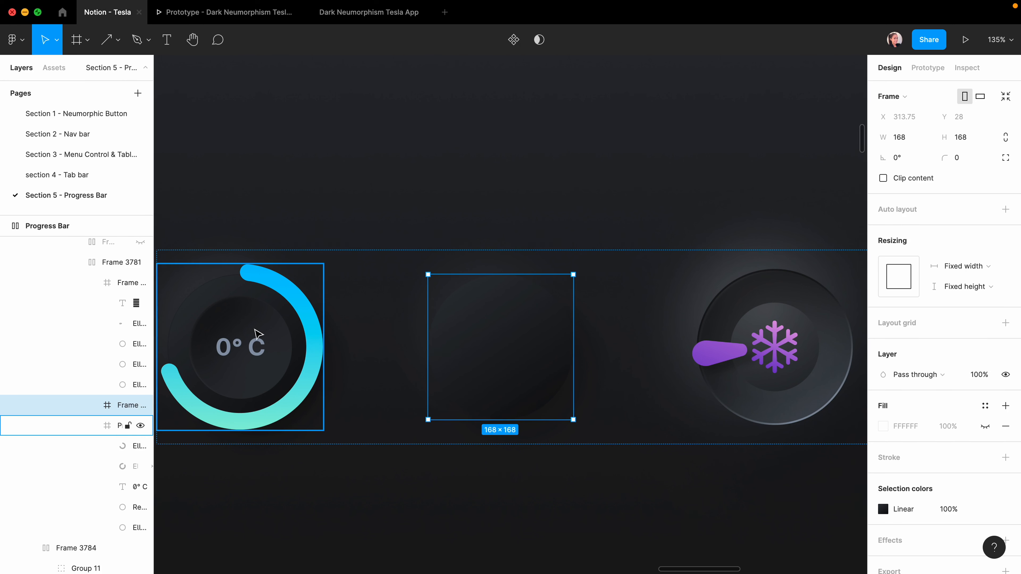
click(659, 233)
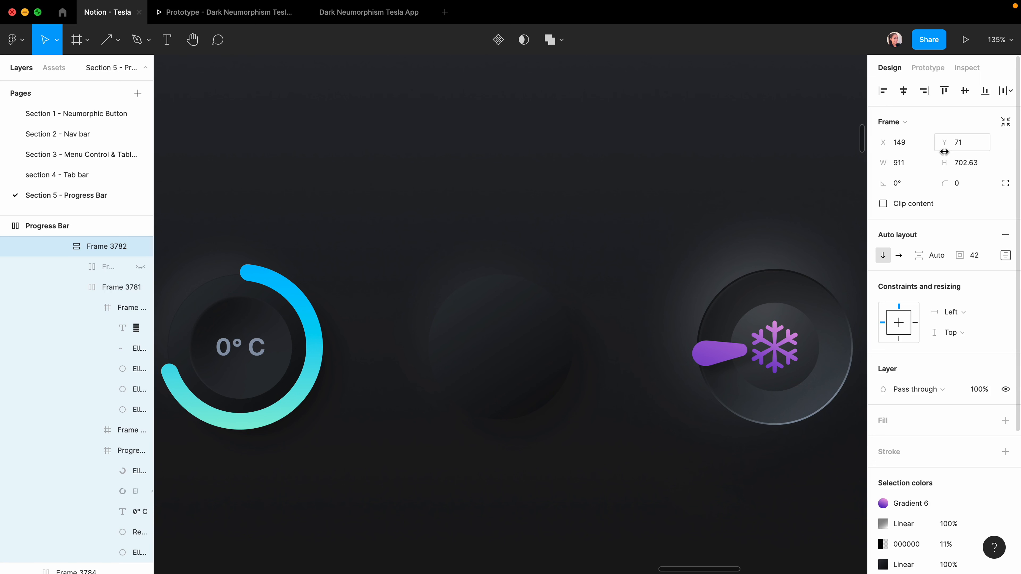
click(500, 348)
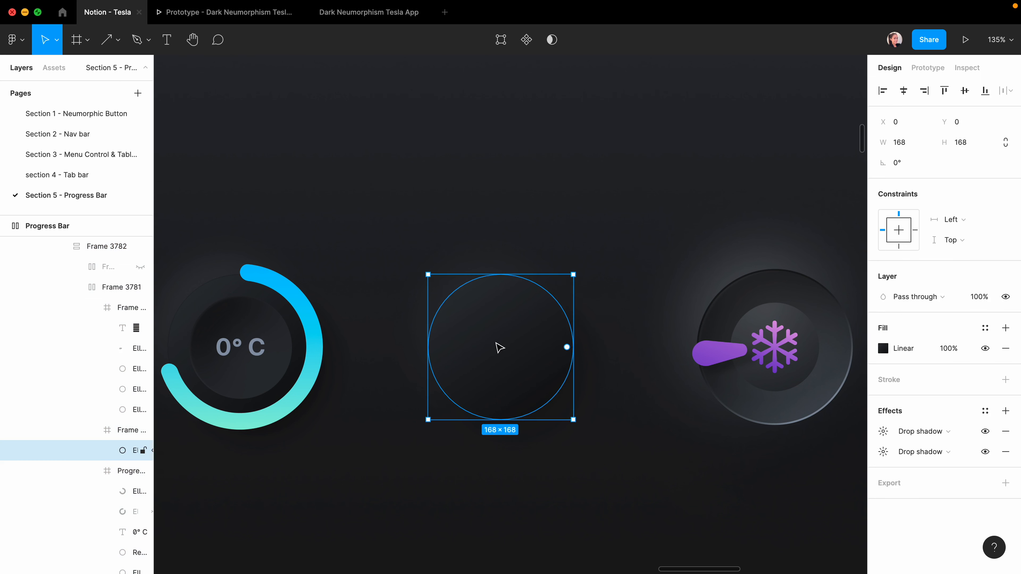
Draw a 120×120 circle centred horizontally inside the knob.
key(o)
drag(499, 347, 554, 406)
click(903, 147)
text(120)
click(948, 145)
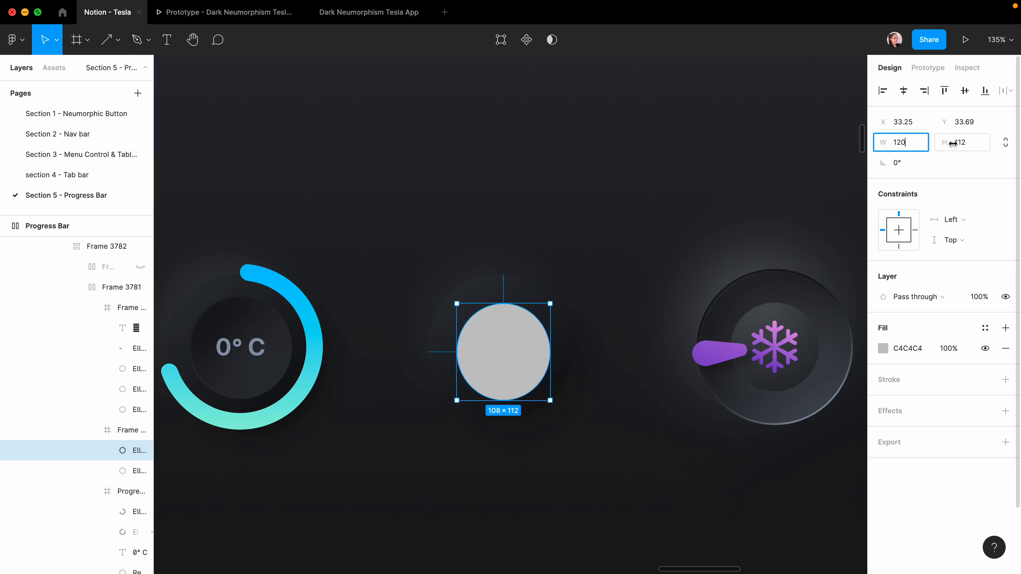
text(120)
key(Return)
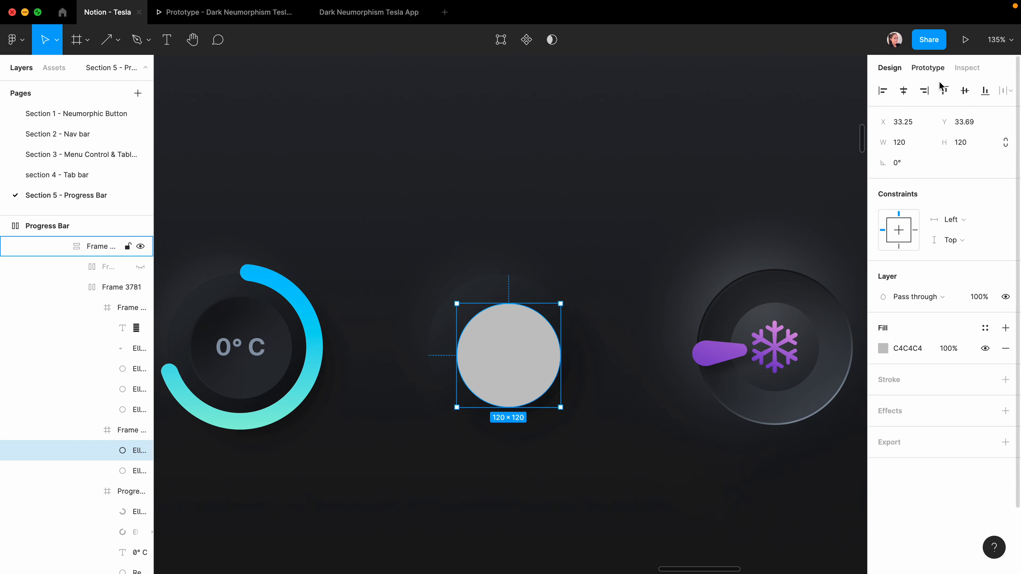
click(904, 92)
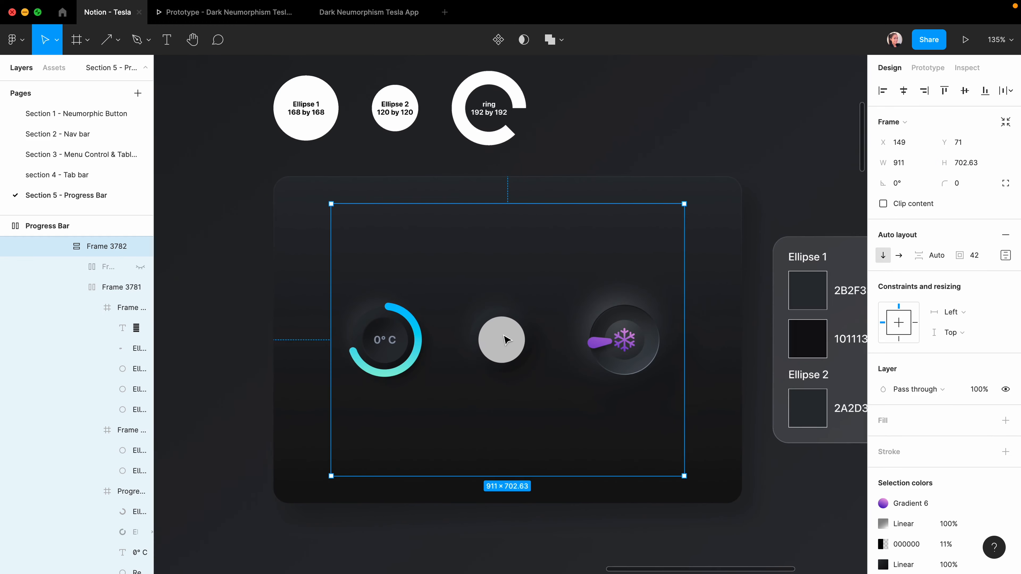
Fill the inner circle with 2A2D31 sampled from the Ellipse 2 swatch.
scroll(505, 340, down, 3)
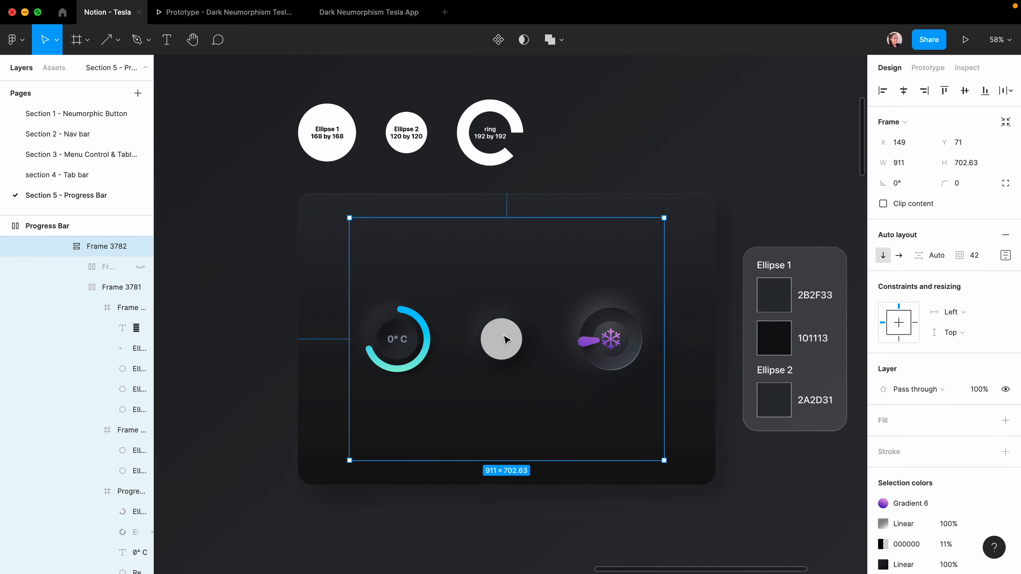
scroll(560, 296, up, 3)
click(427, 361)
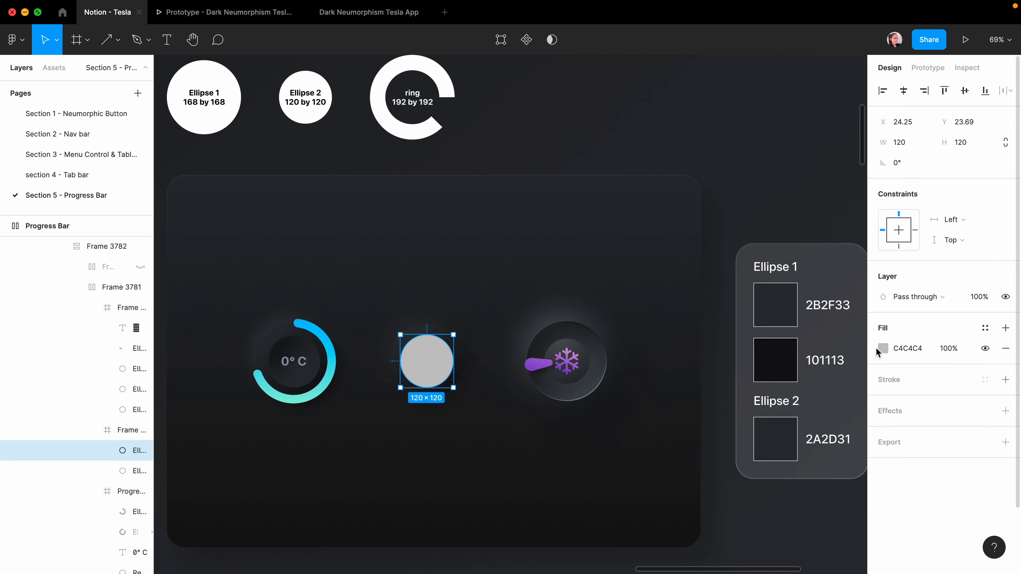
click(882, 348)
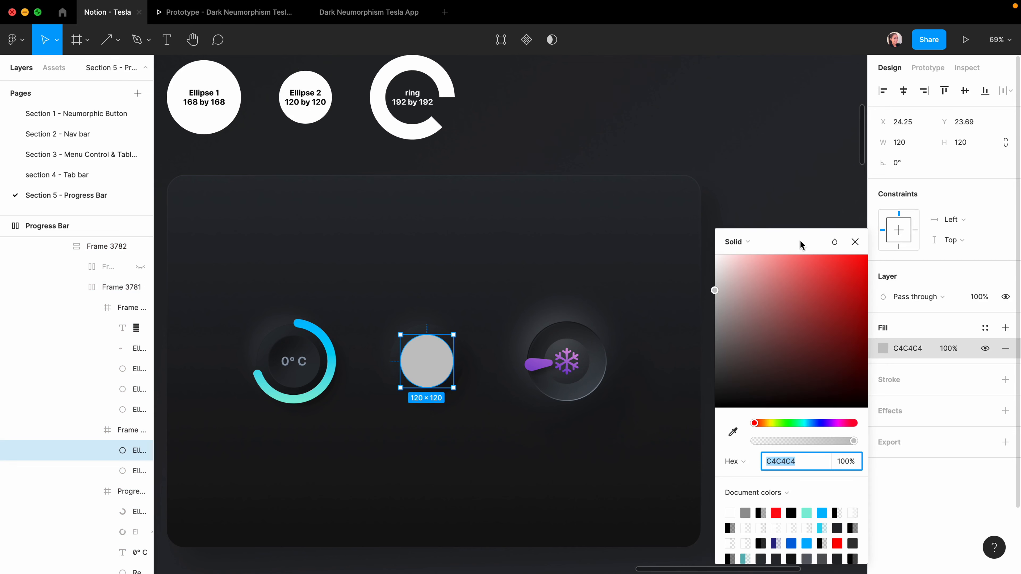
drag(799, 241, 930, 258)
click(864, 449)
click(771, 440)
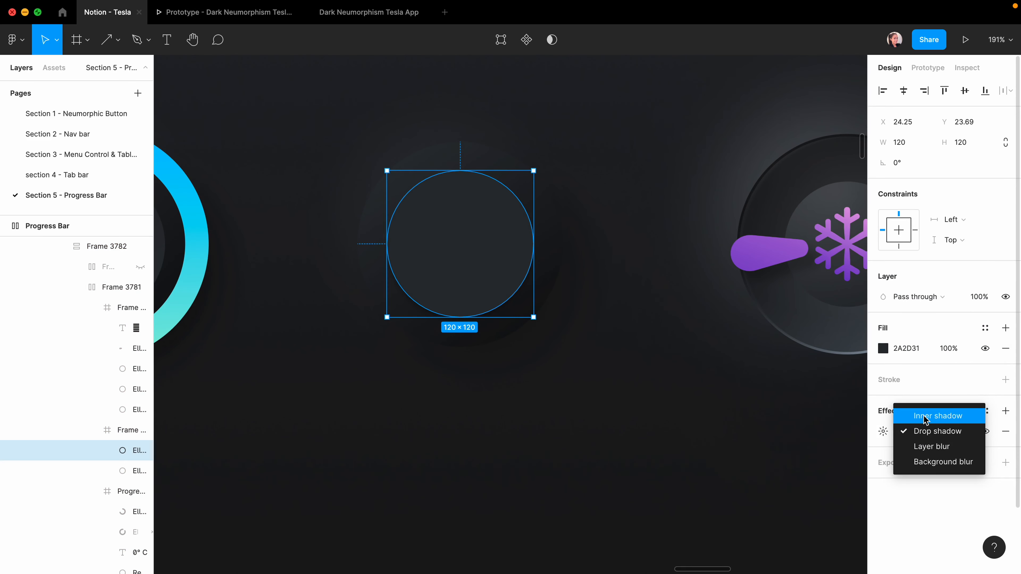
Make the inner circle's effect an inner shadow at X 26, Y 26, blur 52, and change its blend mode.
click(925, 417)
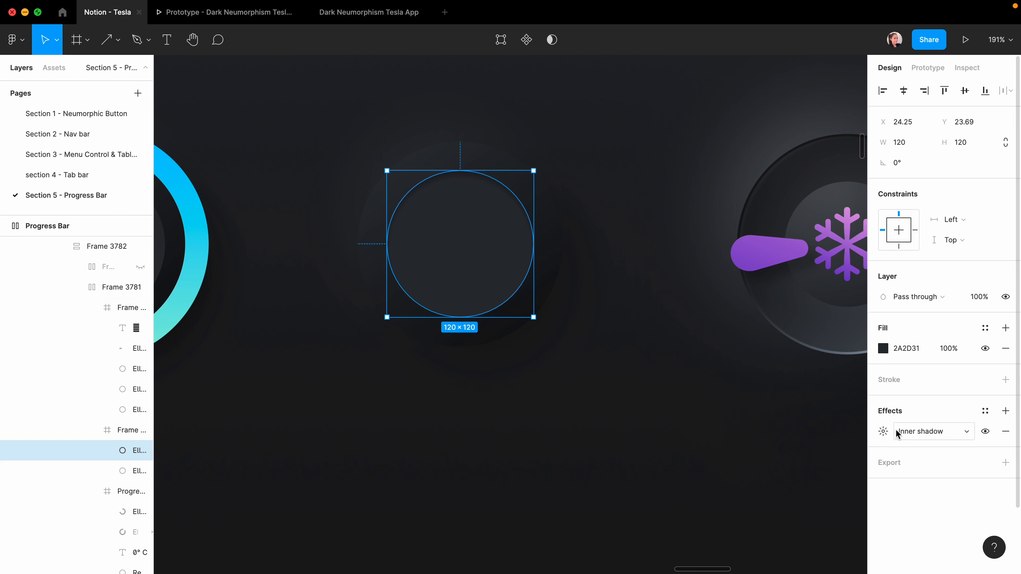
click(884, 432)
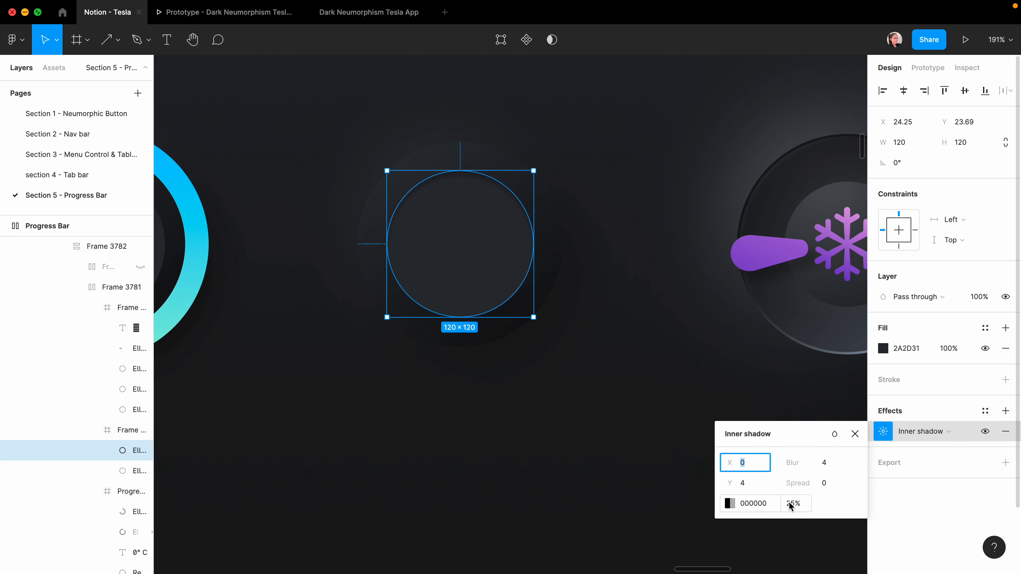
text(26)
key(Tab)
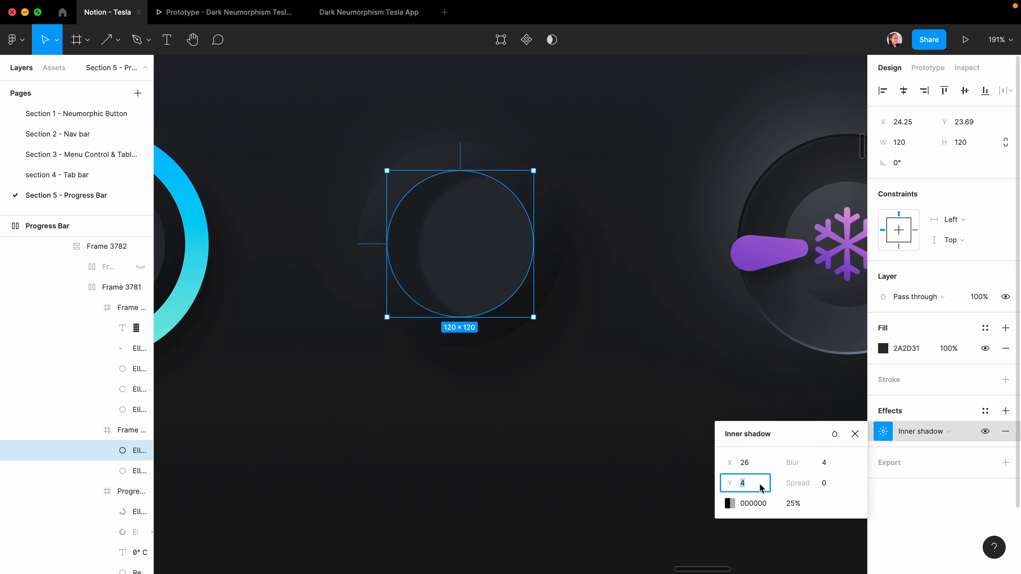
text(26)
key(Return)
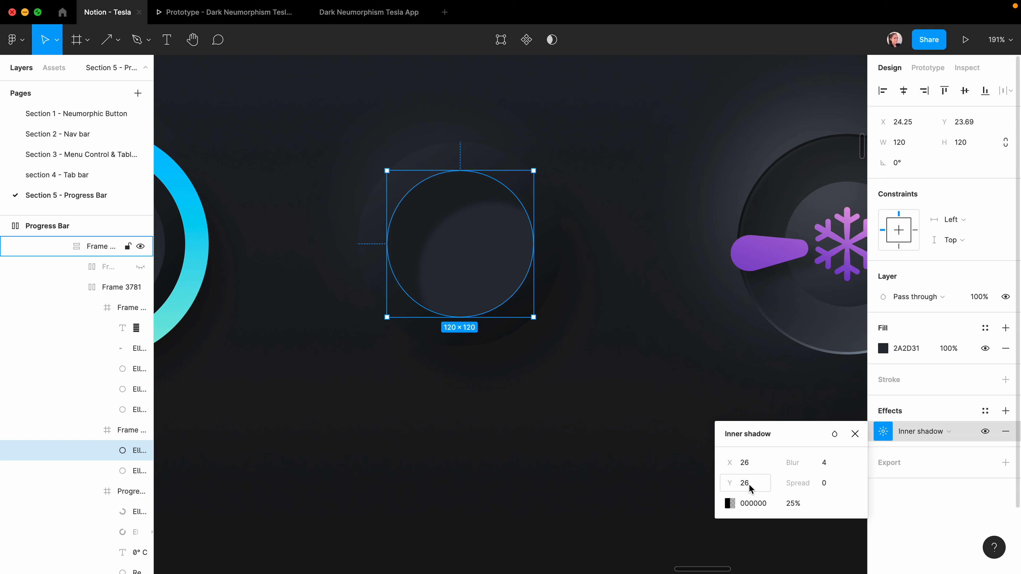
click(824, 465)
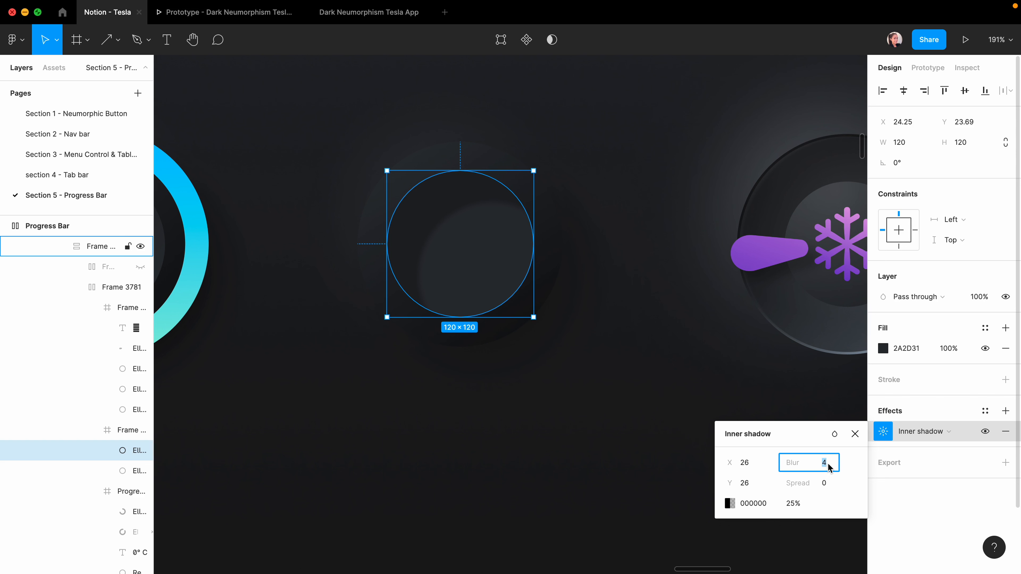
text(52)
key(Return)
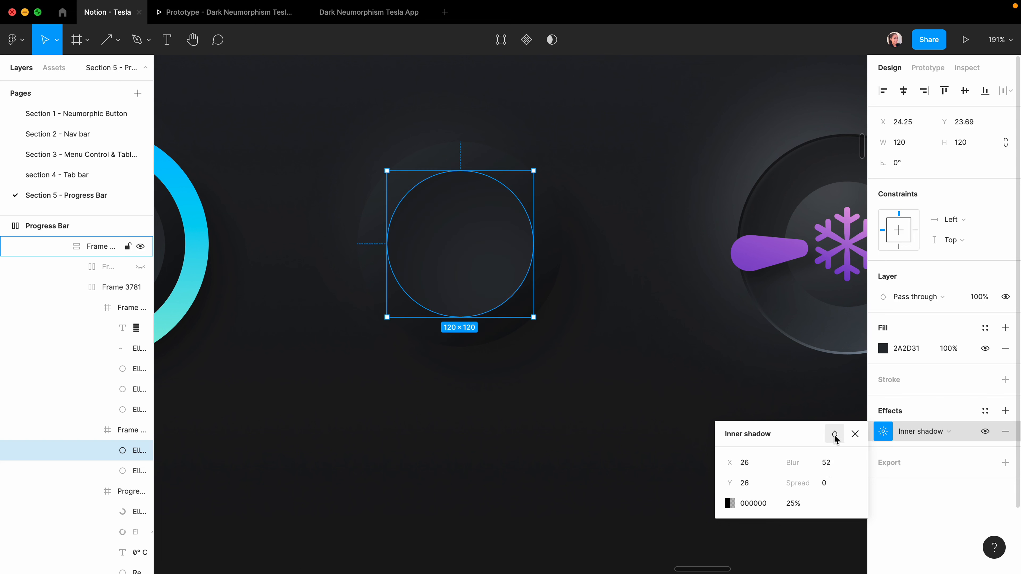
click(835, 436)
click(871, 545)
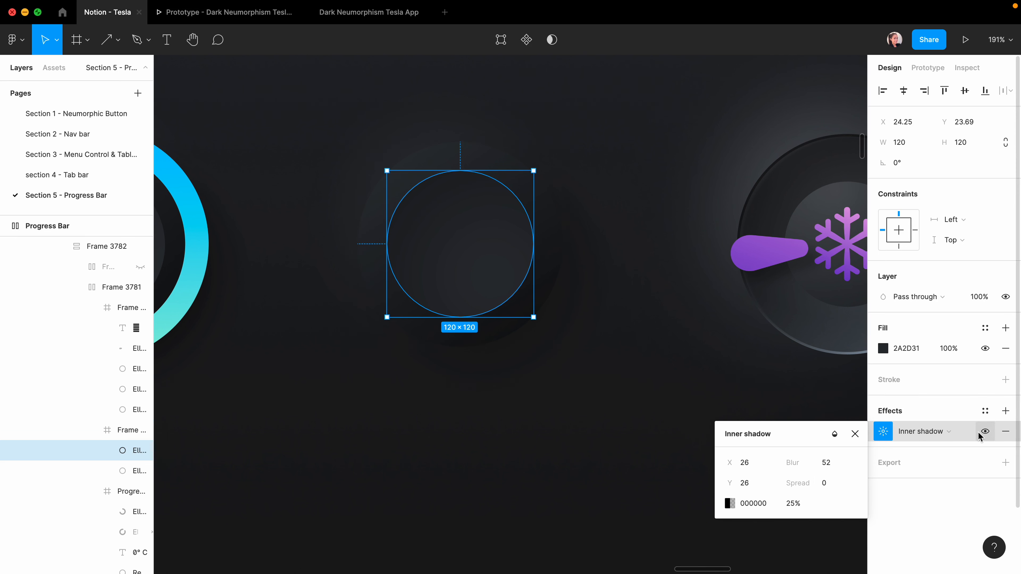
Add a second inner shadow coloured white FFFFFF with offset −26, −26.
click(1006, 411)
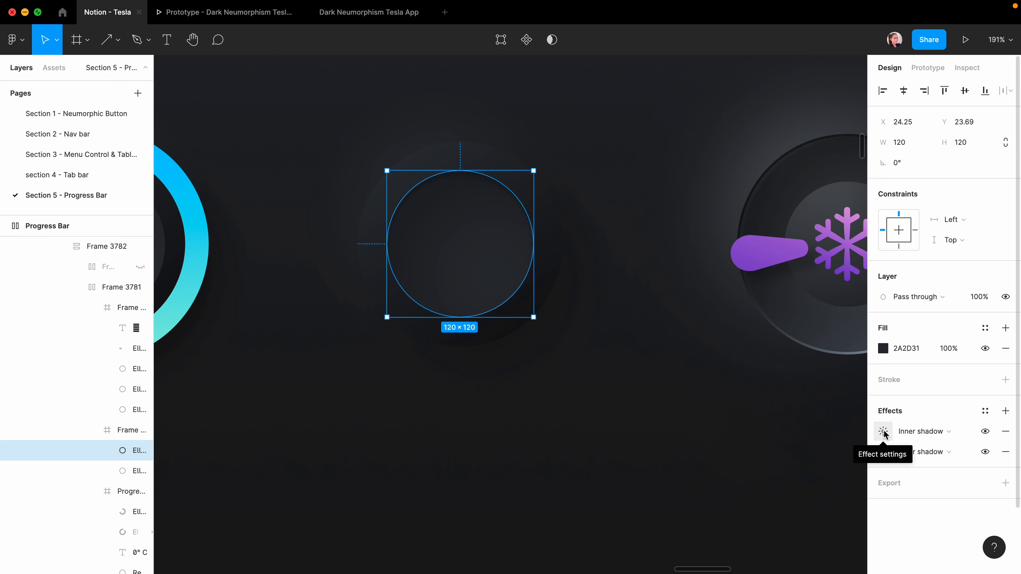
click(882, 432)
click(729, 503)
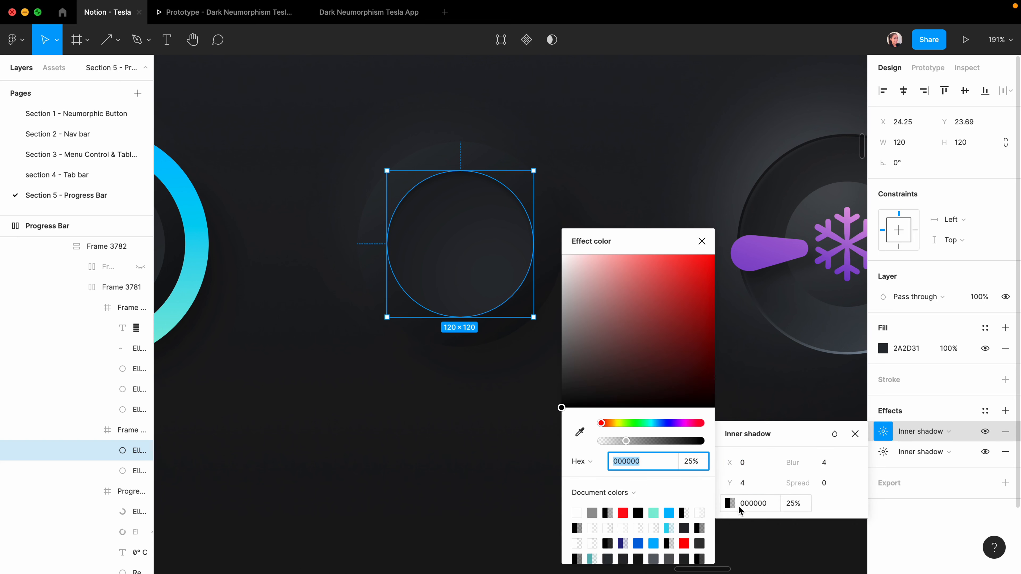
text(FFFFFF)
key(Return)
click(757, 467)
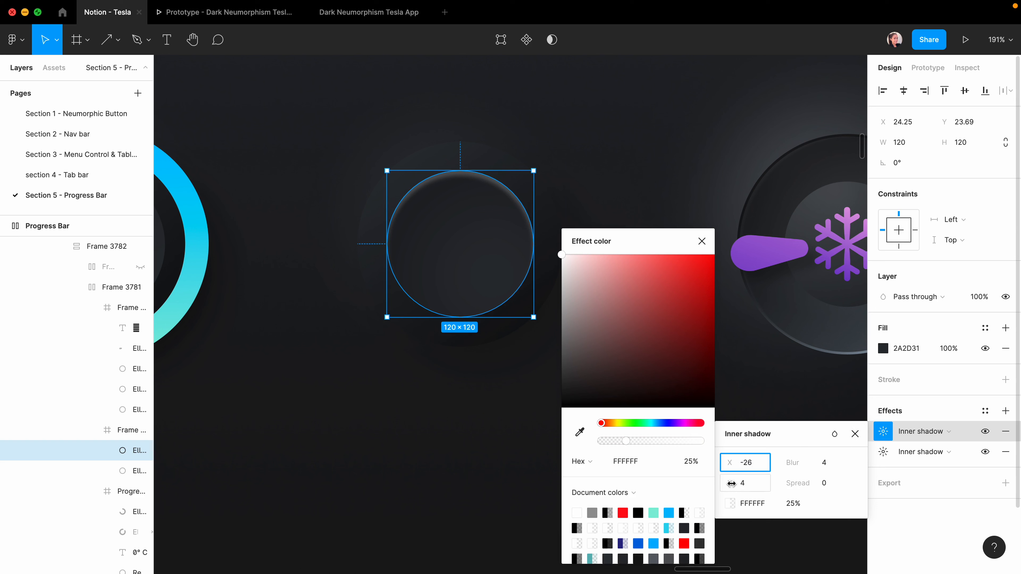
click(730, 483)
text(-26)
Give the white inner shadow blur 52 and Overlay blending, then deselect to preview.
click(829, 463)
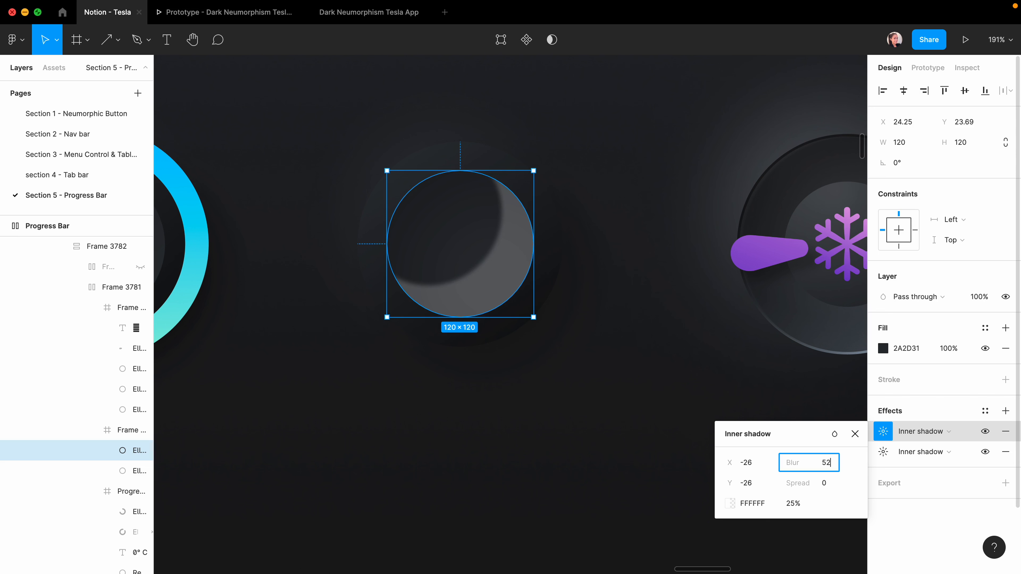
text(52)
click(834, 433)
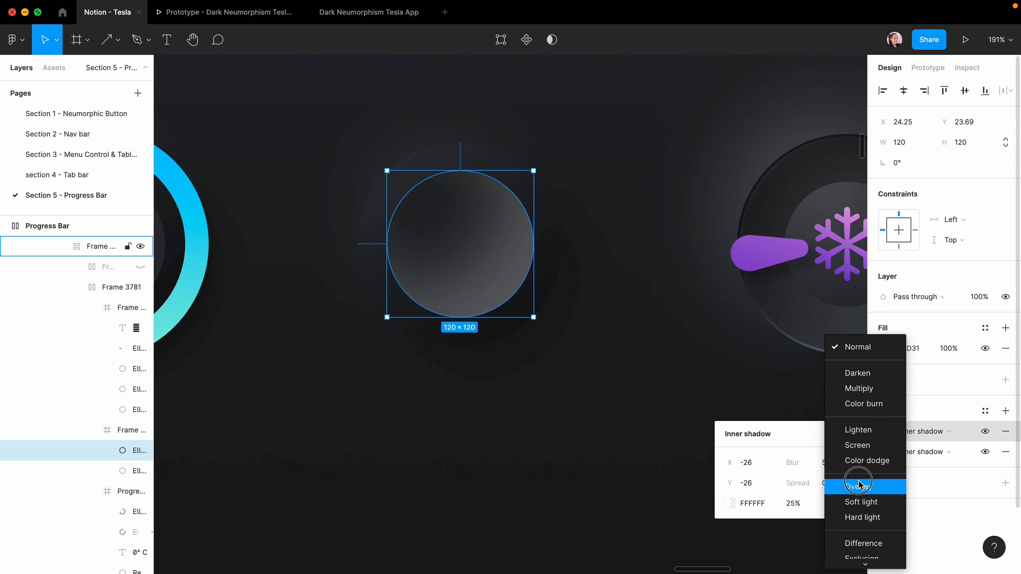
click(858, 485)
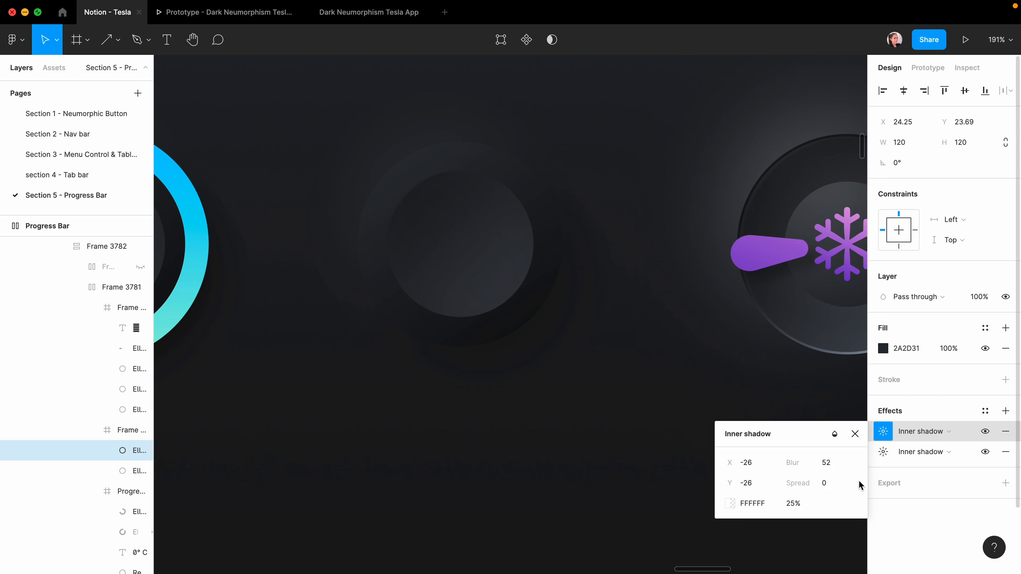
click(855, 433)
click(649, 422)
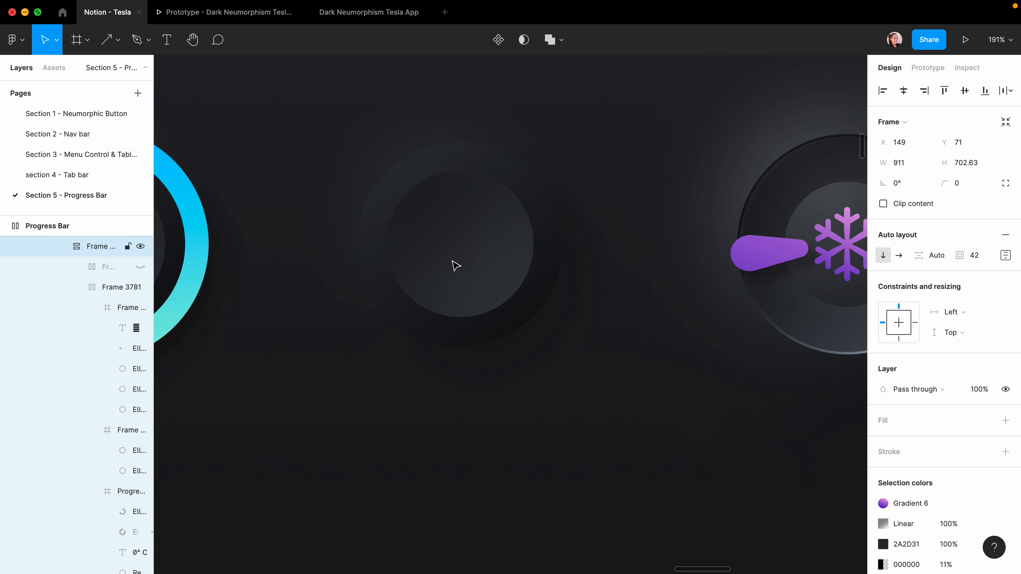
Switch the inner circle's top inner shadow from Overlay back to Normal blending.
click(477, 251)
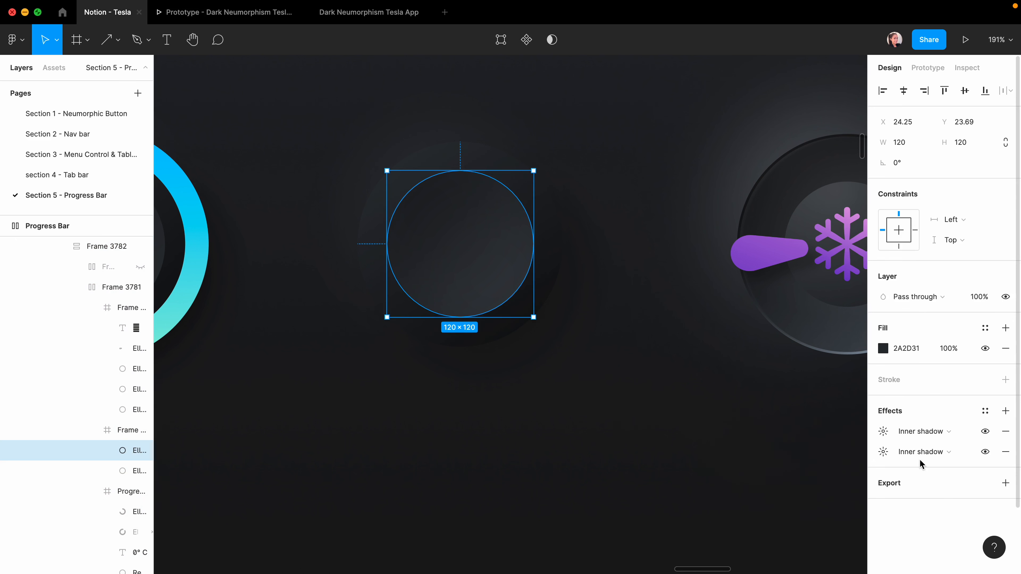
click(884, 432)
click(835, 434)
click(856, 294)
Recolour that shadow to 313439 by sampling the dark background and lightening it slightly.
click(730, 503)
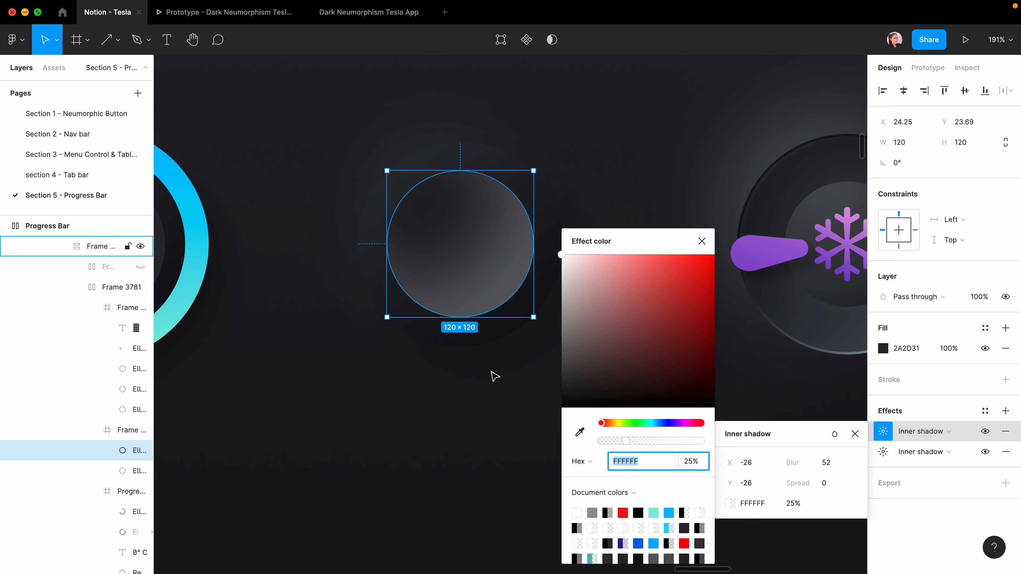
scroll(540, 231, up, 10)
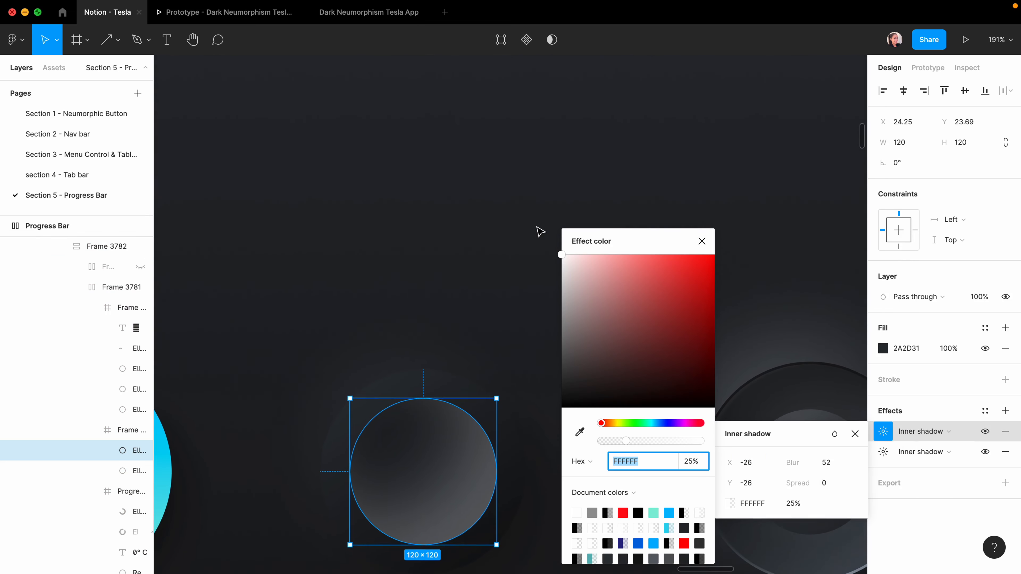
scroll(501, 266, down, 5)
click(579, 432)
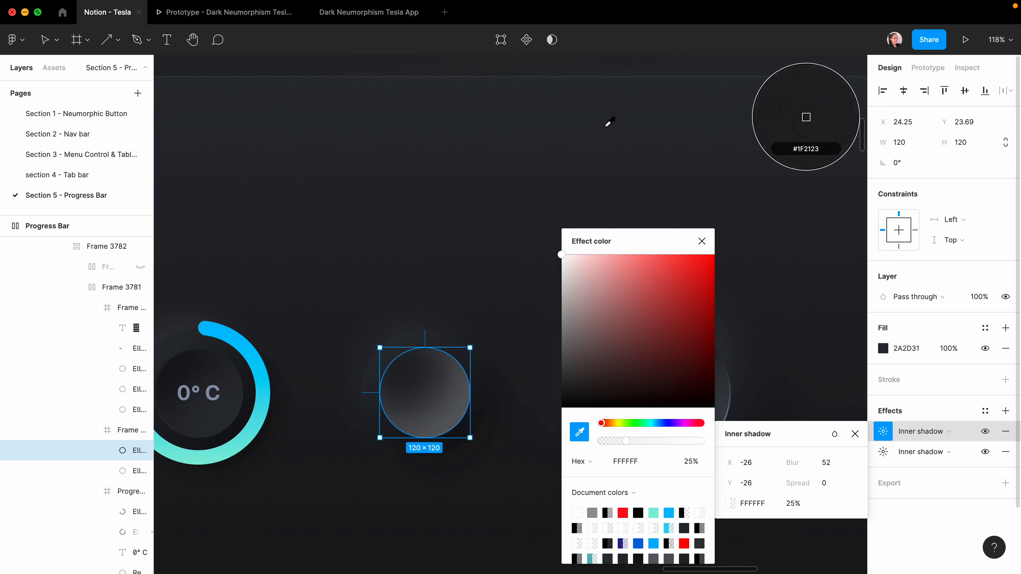
click(389, 468)
scroll(389, 468, up, 5)
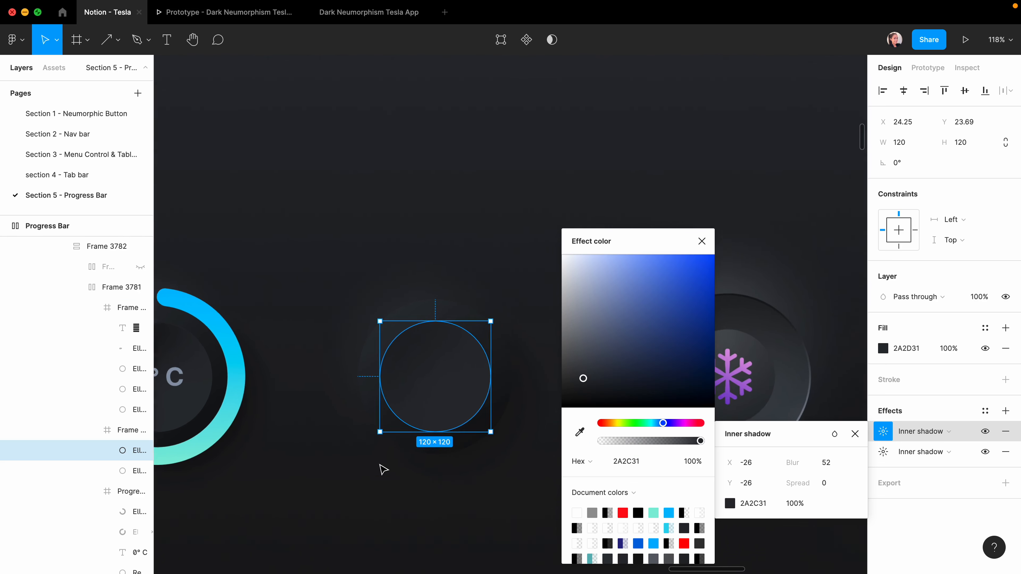
click(583, 376)
drag(585, 383, 586, 381)
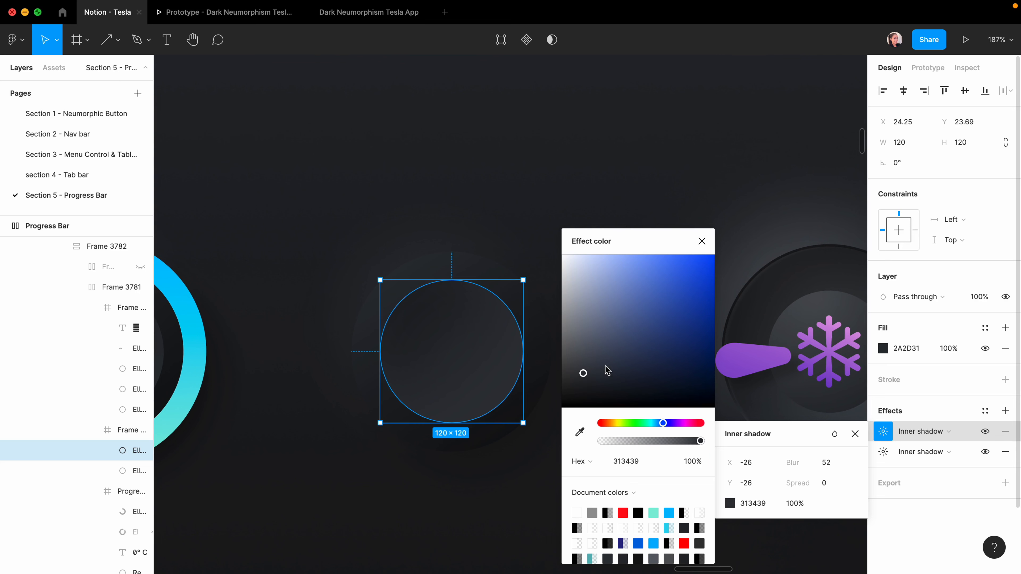
click(667, 219)
click(665, 207)
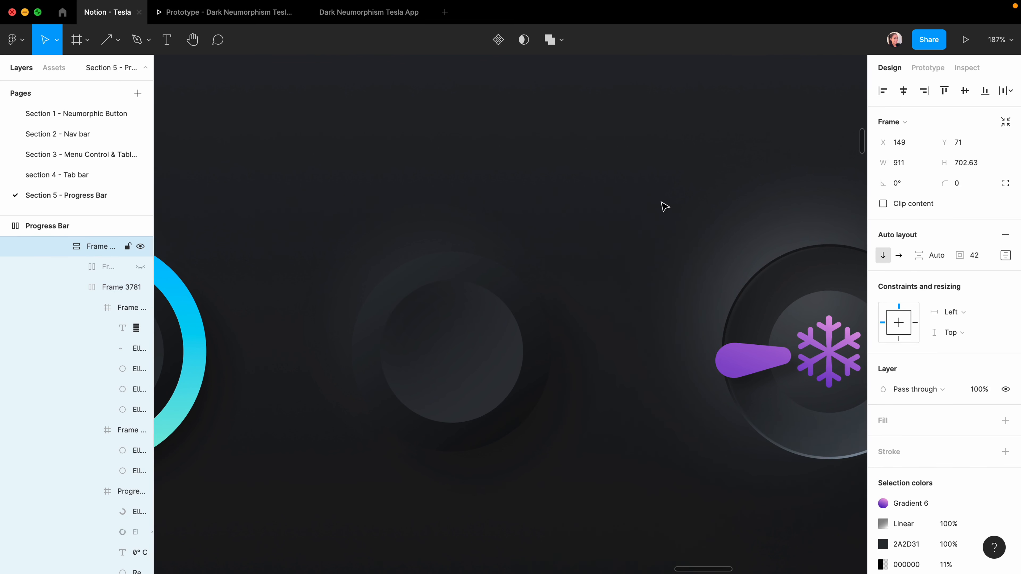
Add a third effect to the inner circle as a white inner shadow.
click(470, 368)
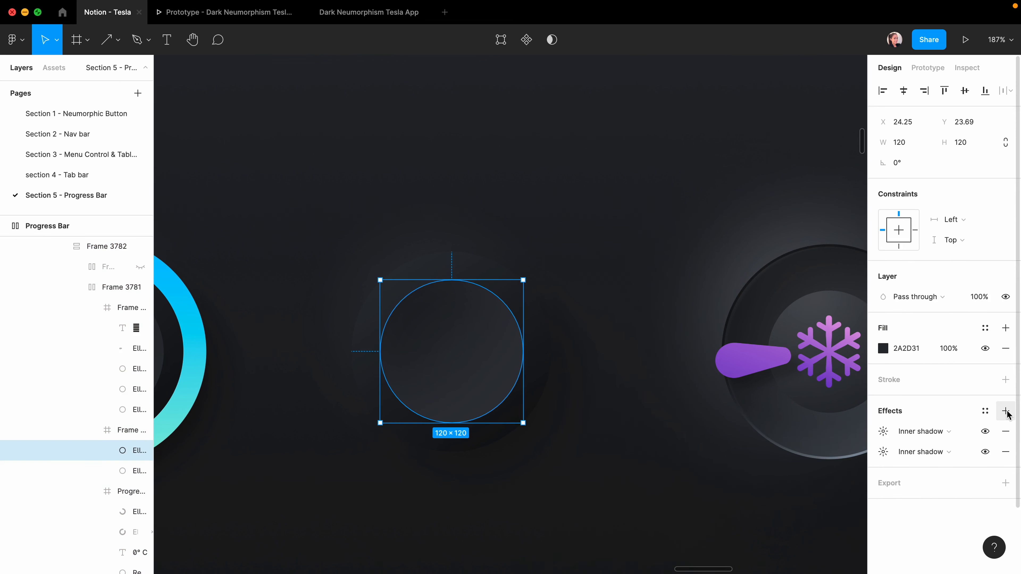
click(1006, 411)
click(927, 435)
click(927, 418)
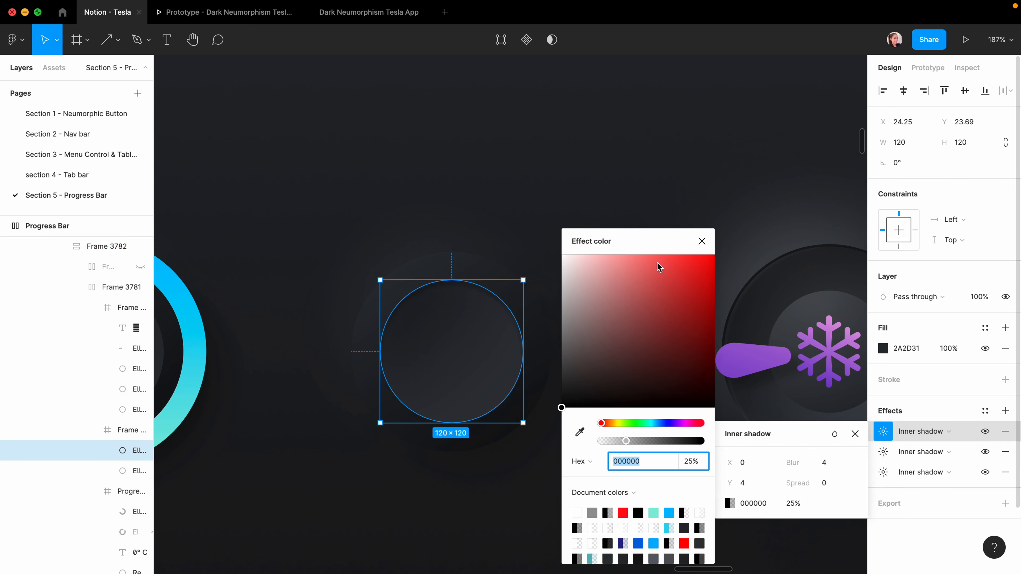
drag(660, 245, 745, 186)
drag(658, 219, 647, 202)
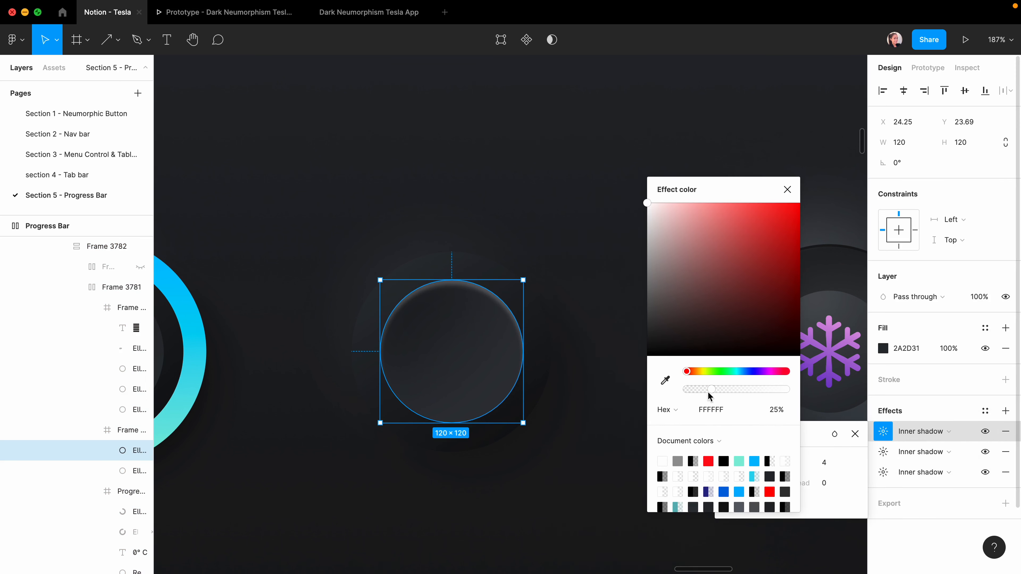
click(821, 447)
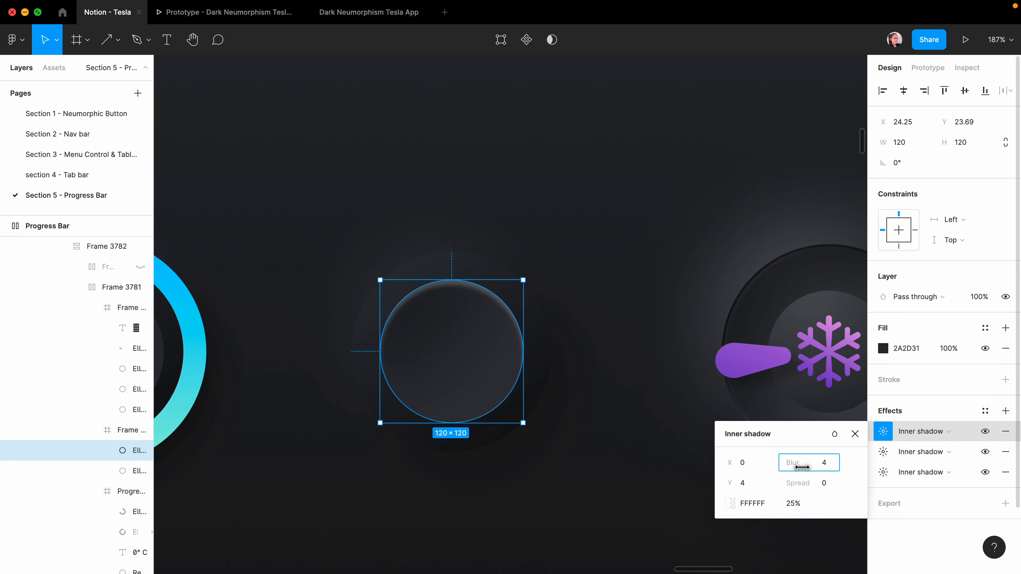
Set the white inner shadow to blur 2, offset X 1, Y 2, with opacity lowered to 8%.
drag(794, 466, 791, 466)
click(744, 467)
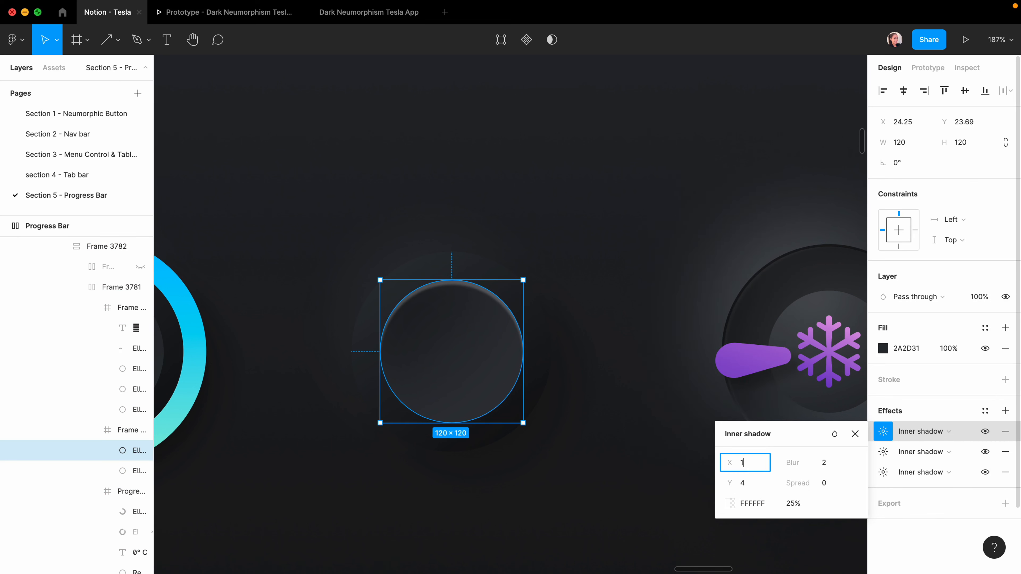
key(Return)
click(744, 487)
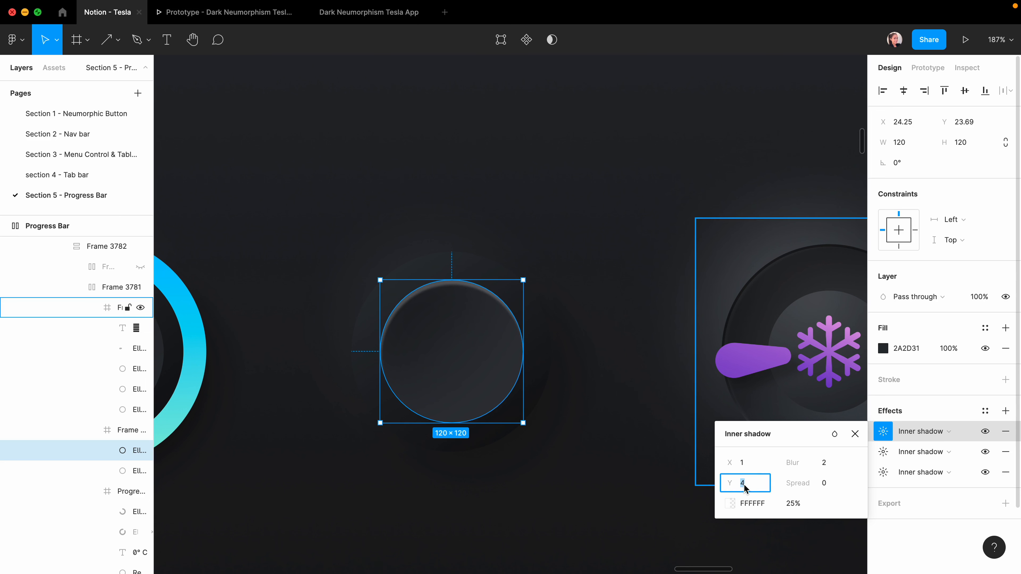
click(730, 503)
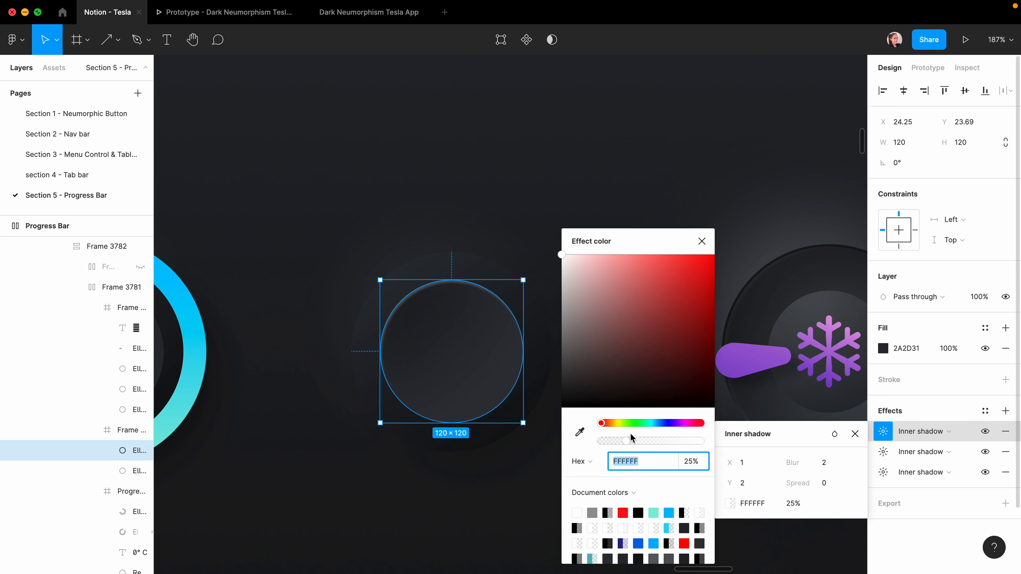
drag(627, 441, 608, 445)
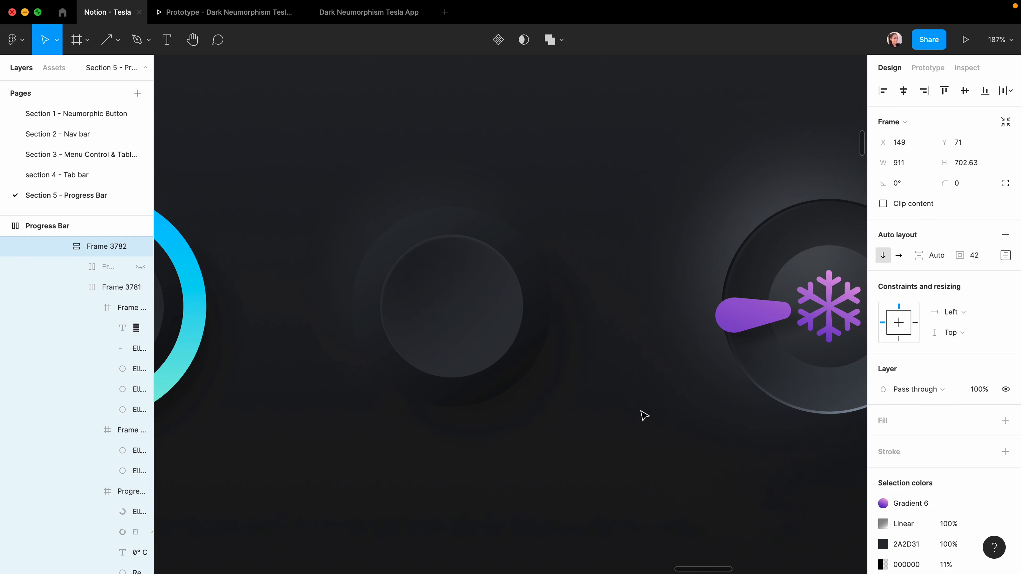
scroll(644, 415, down, 10)
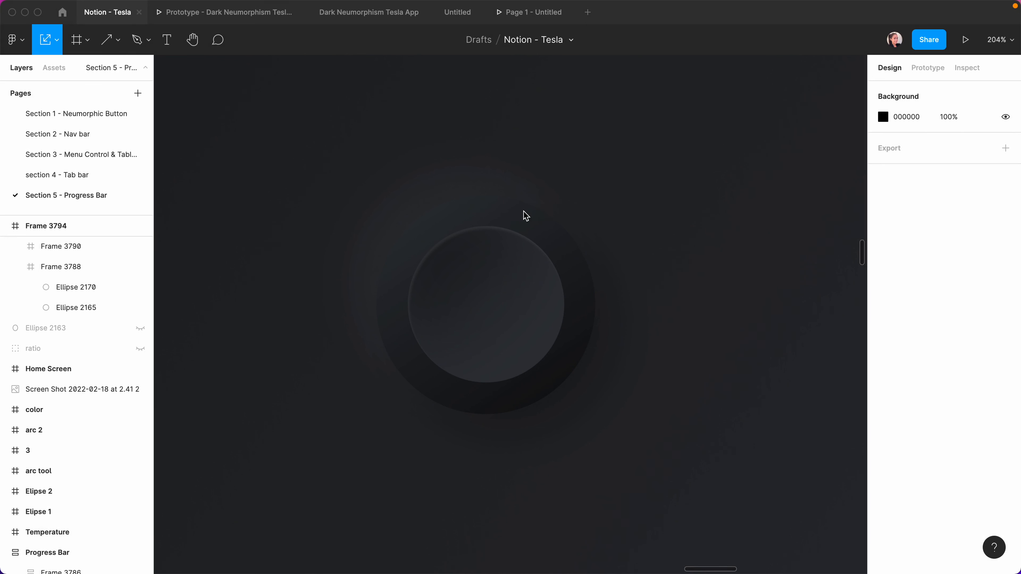
Draw an ellipse right of the knob and size it to 192 × 192.
key(o)
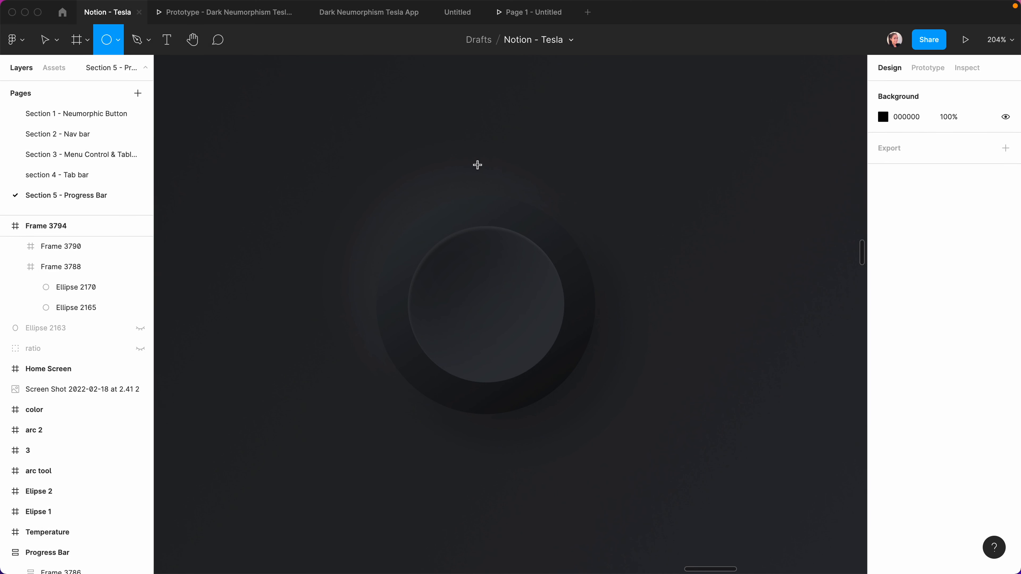
scroll(579, 223, right, 5)
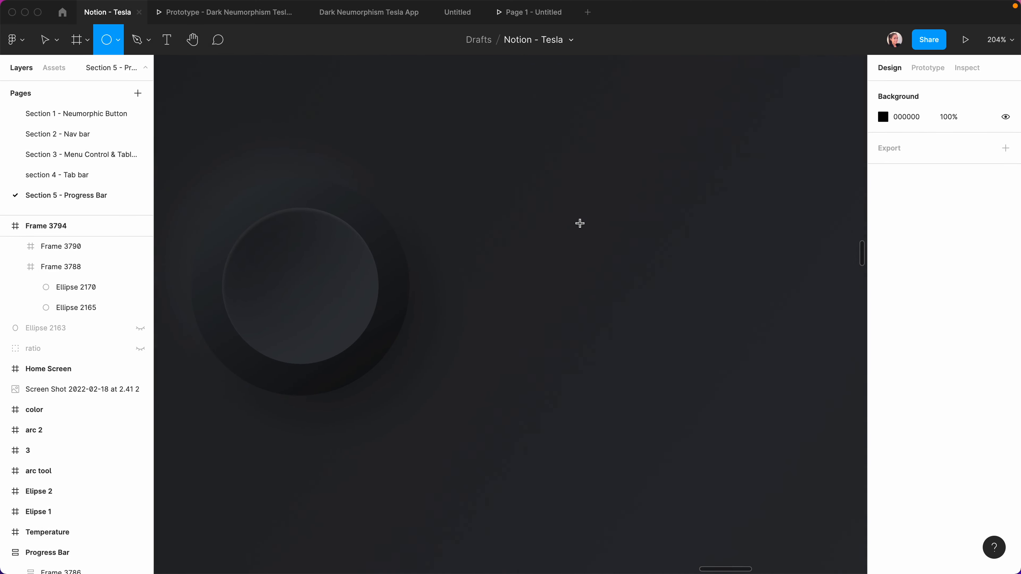
mouse_move(506, 177)
mouse_down()
mouse_move(548, 275)
mouse_move(631, 349)
mouse_move(693, 354)
mouse_up()
drag(693, 354, 693, 354)
click(900, 142)
text(19)
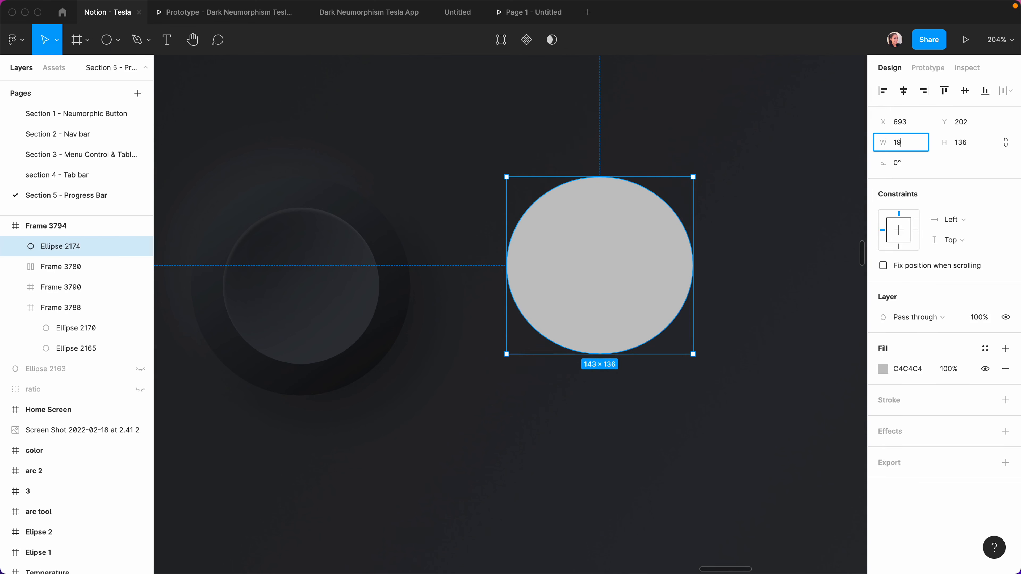
text(2)
key(Return)
key(Tab)
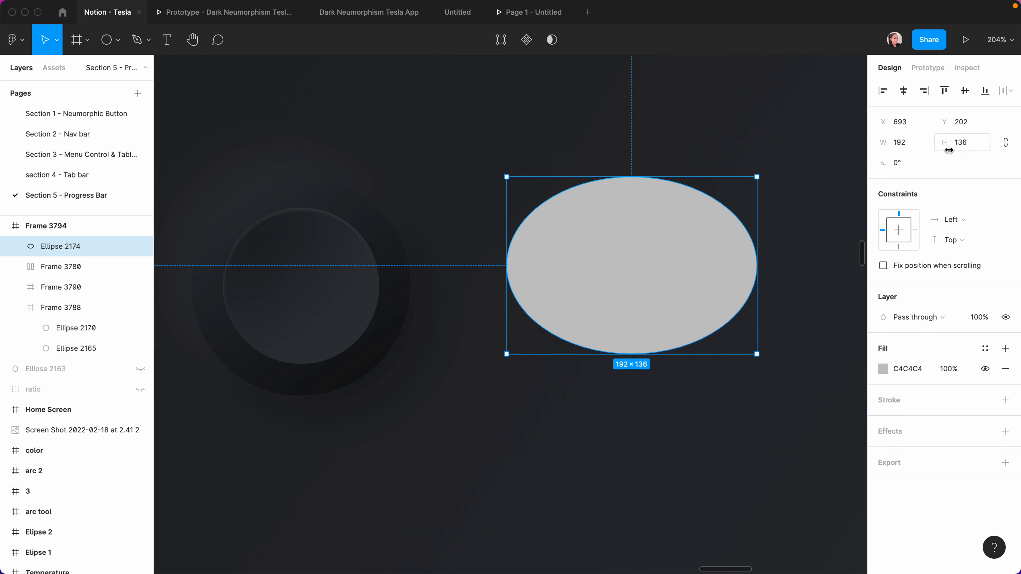
text(192)
key(Return)
key(shift+2)
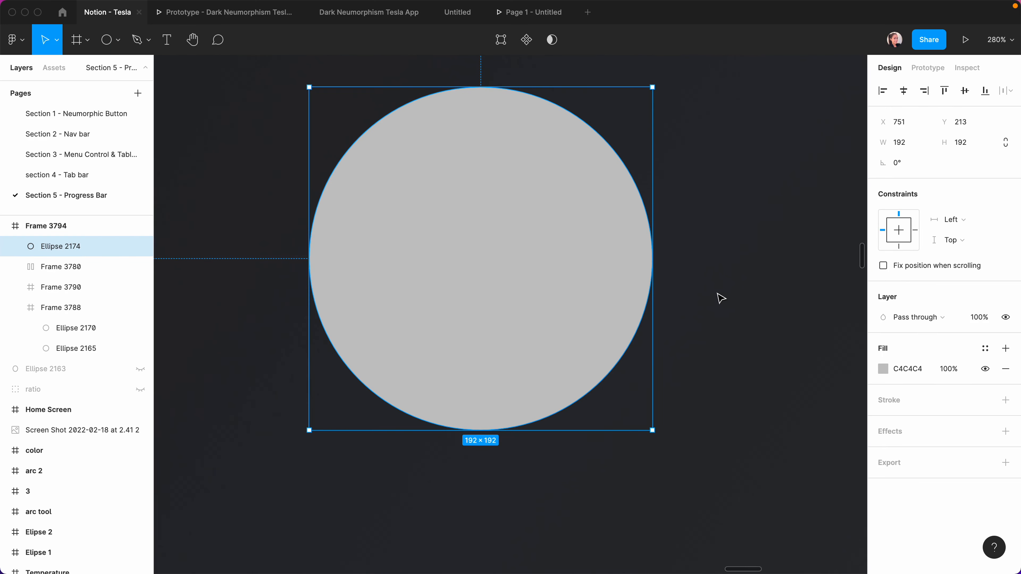
Drag the ellipse's arc handle to cut a lower-right wedge, leaving a -88.84% sweep.
mouse_move(592, 236)
drag(646, 259, 620, 320)
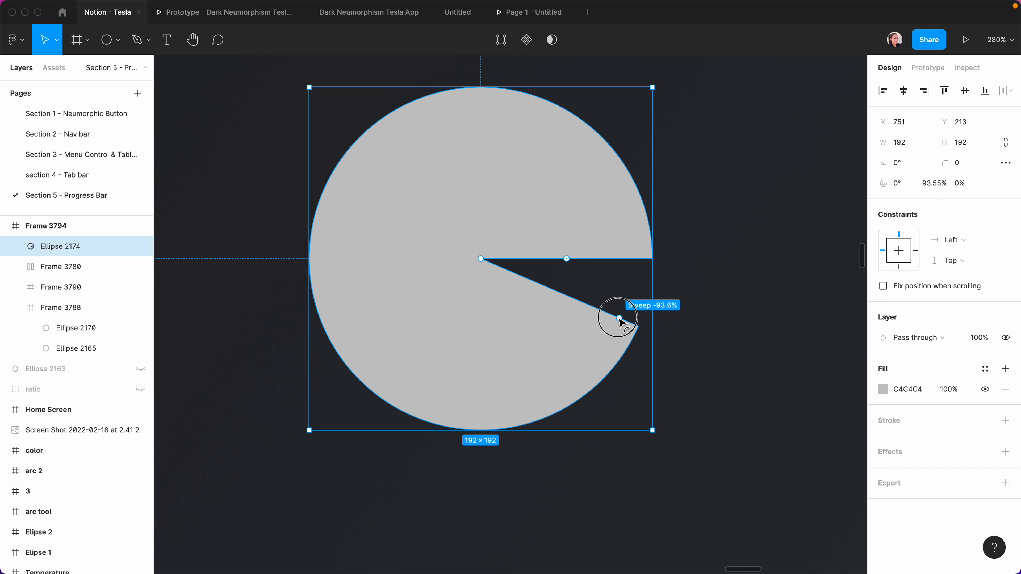
drag(621, 321, 385, 262)
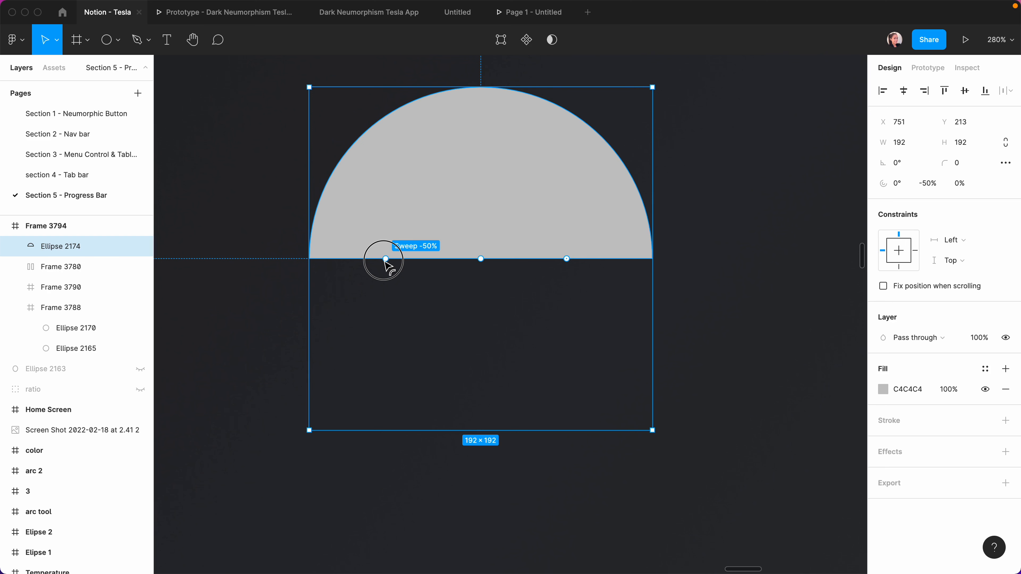
drag(385, 263, 447, 324)
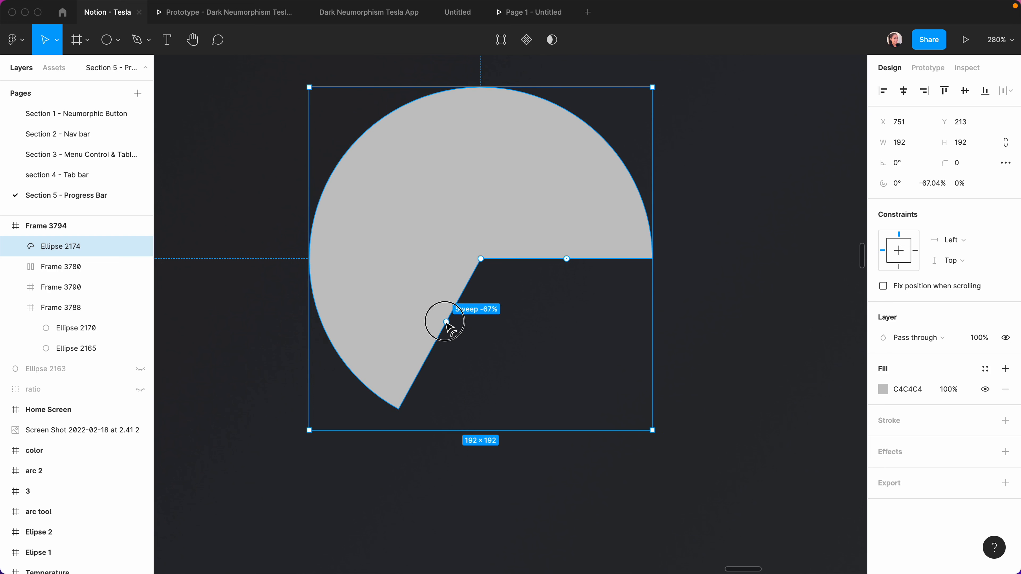
drag(446, 324, 559, 315)
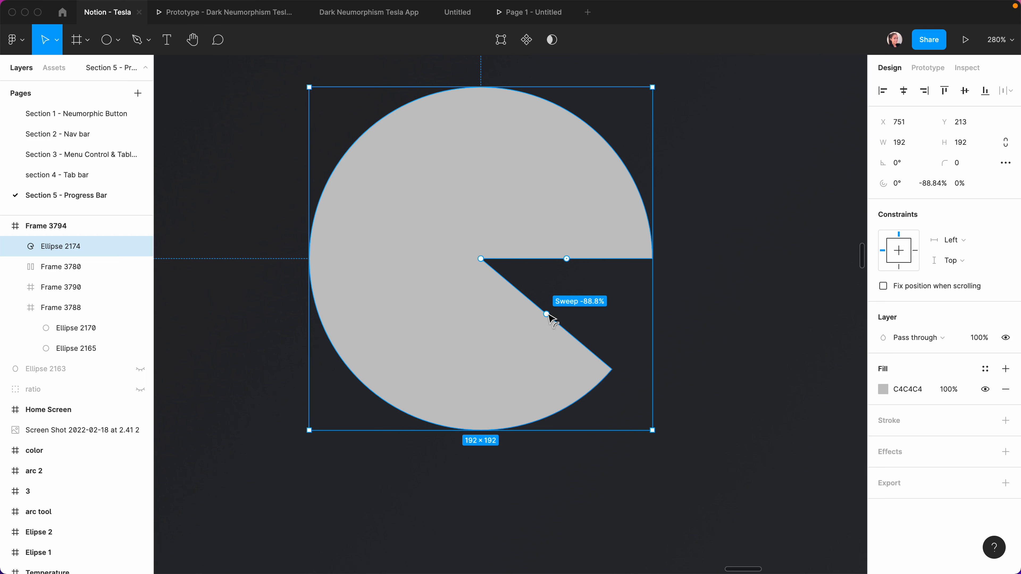
scroll(552, 320, up, 2)
scroll(551, 319, down, 1)
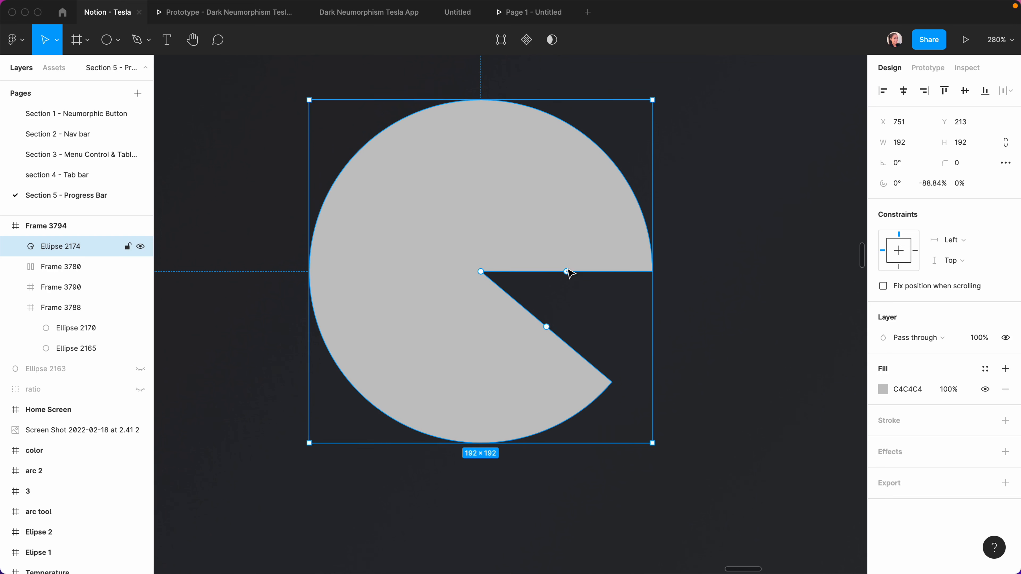
scroll(568, 274, up, 1)
scroll(566, 273, down, 1)
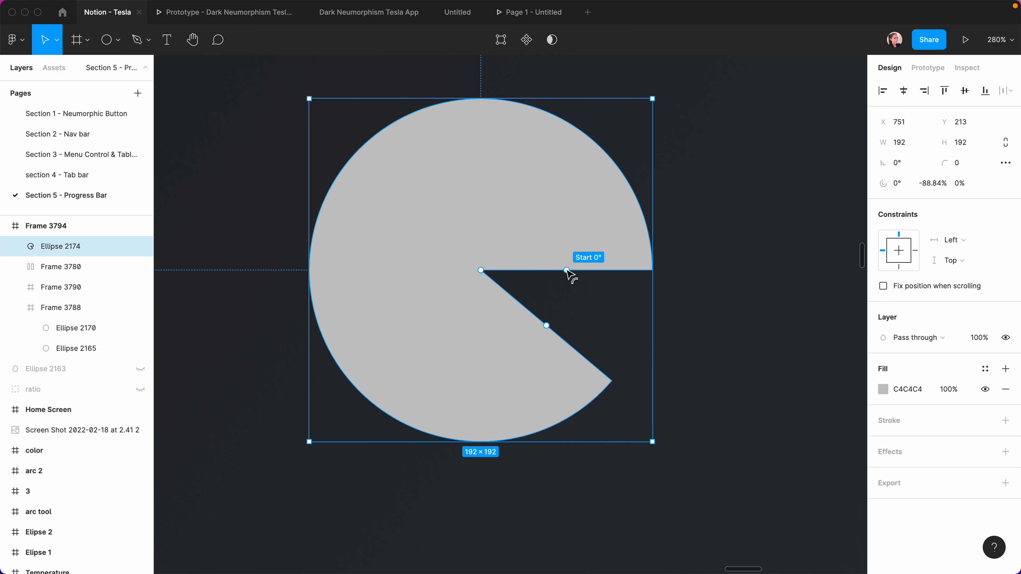
Rotate the arc's start and widen its centre hole into a thick ring.
drag(567, 274, 633, 268)
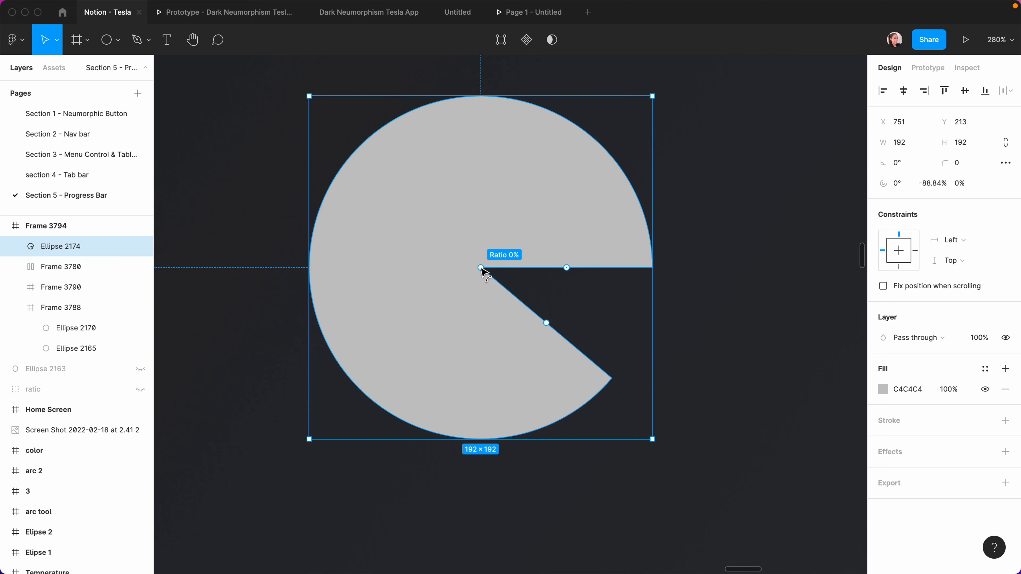
drag(481, 267, 419, 265)
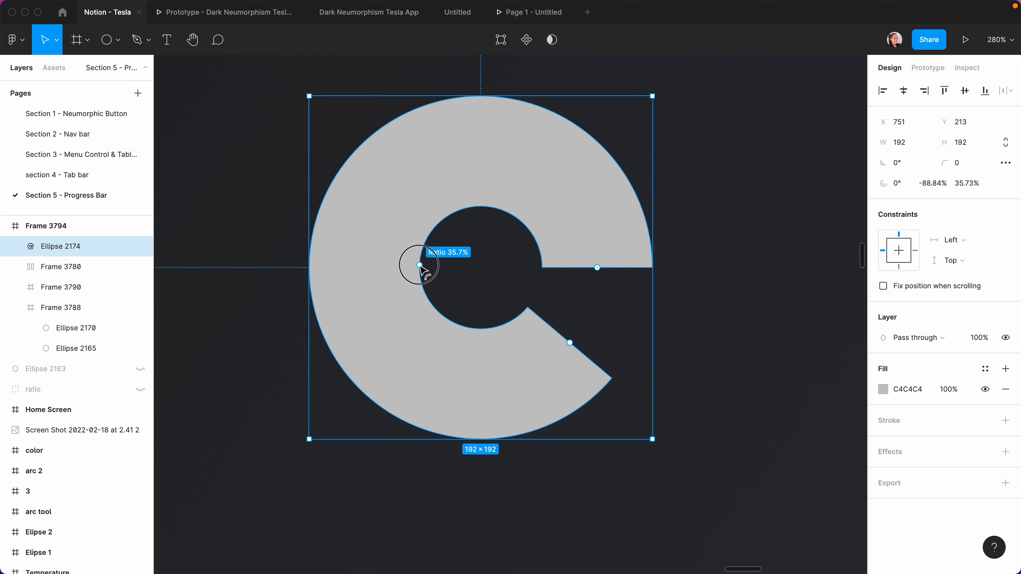
drag(419, 265, 368, 243)
Round the arc ends with corner radius 40 and readjust its sweep and start angle.
scroll(619, 237, up, 1)
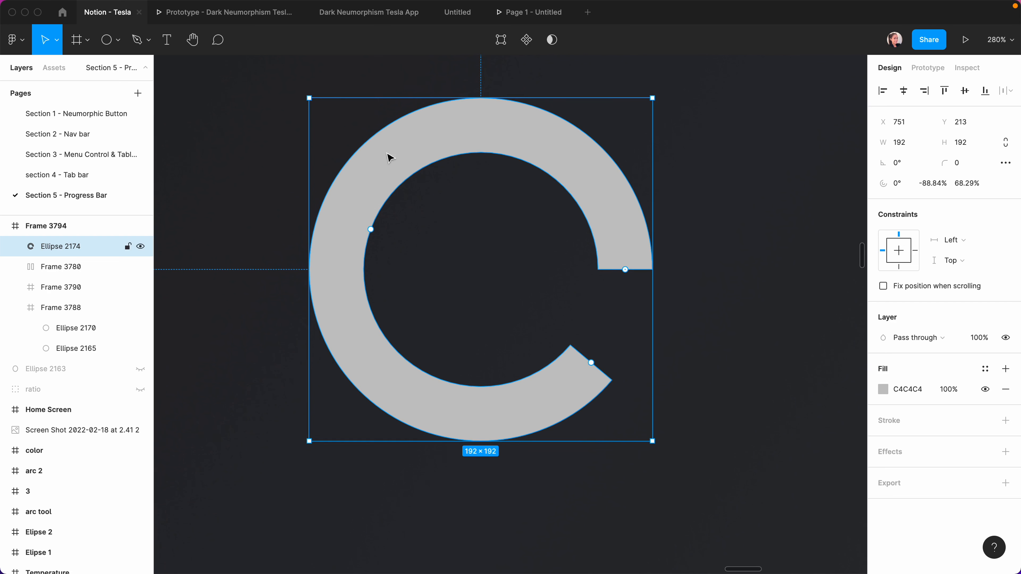
click(967, 168)
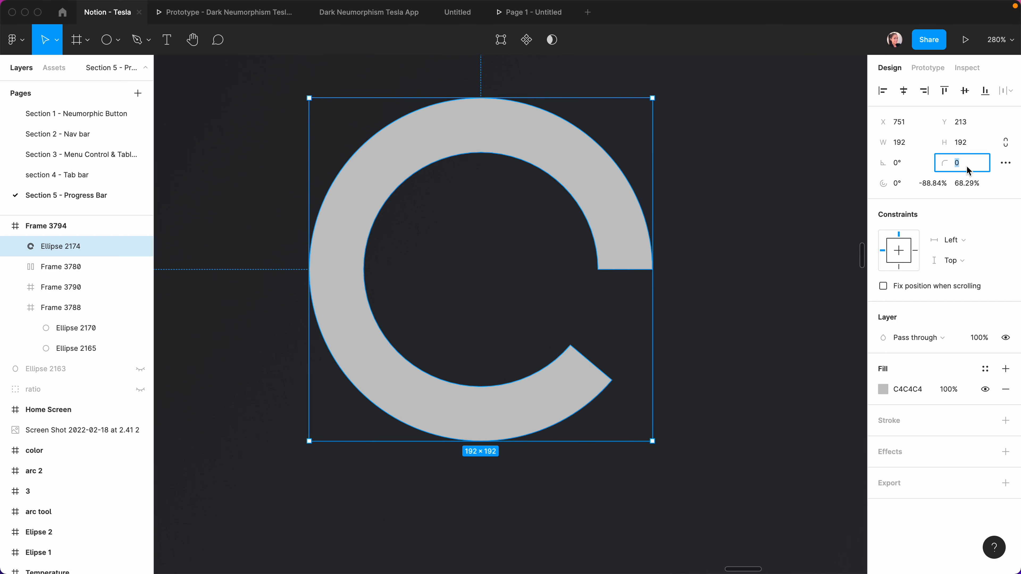
text(40)
key(Return)
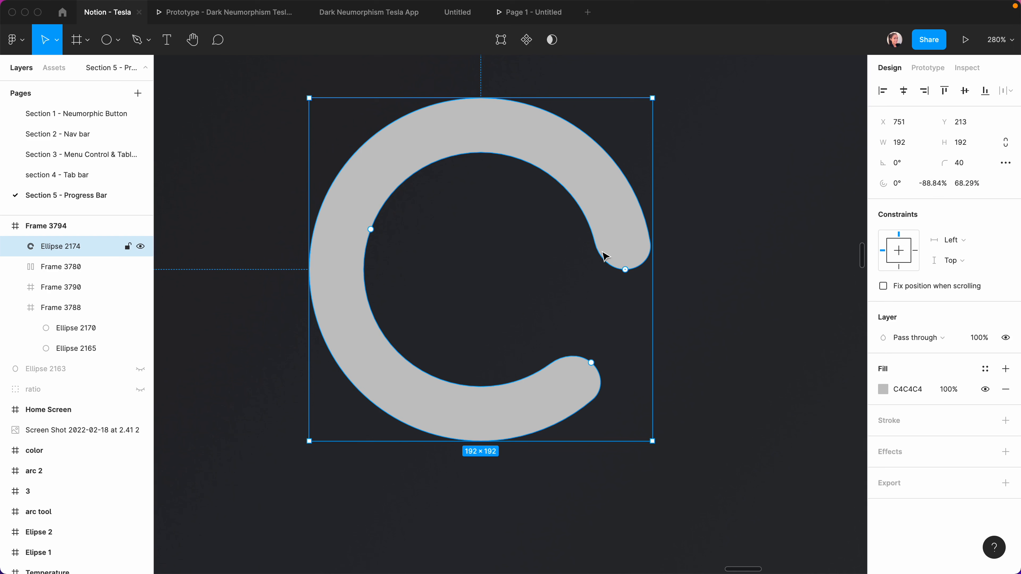
drag(590, 362, 338, 274)
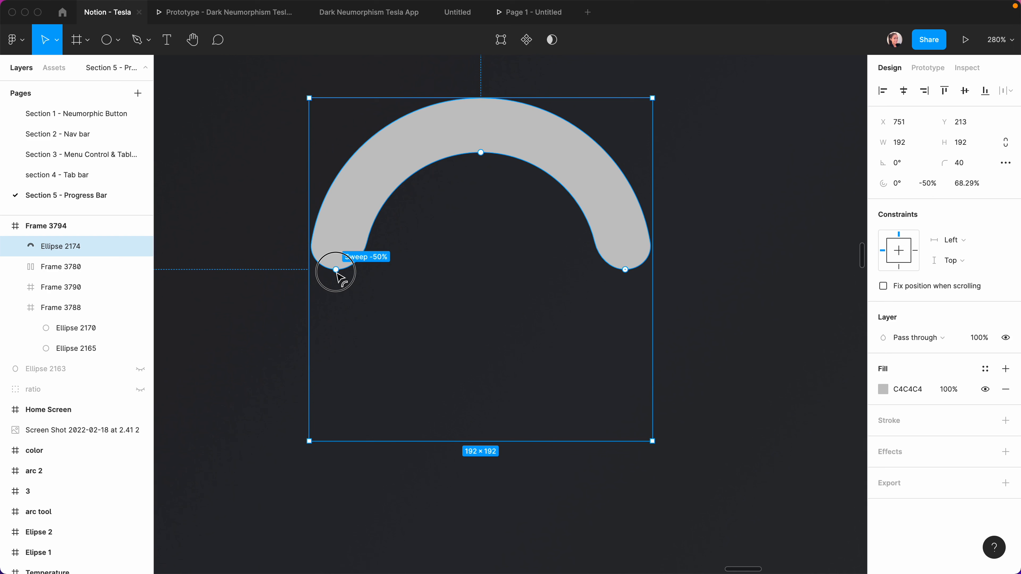
drag(337, 274, 484, 430)
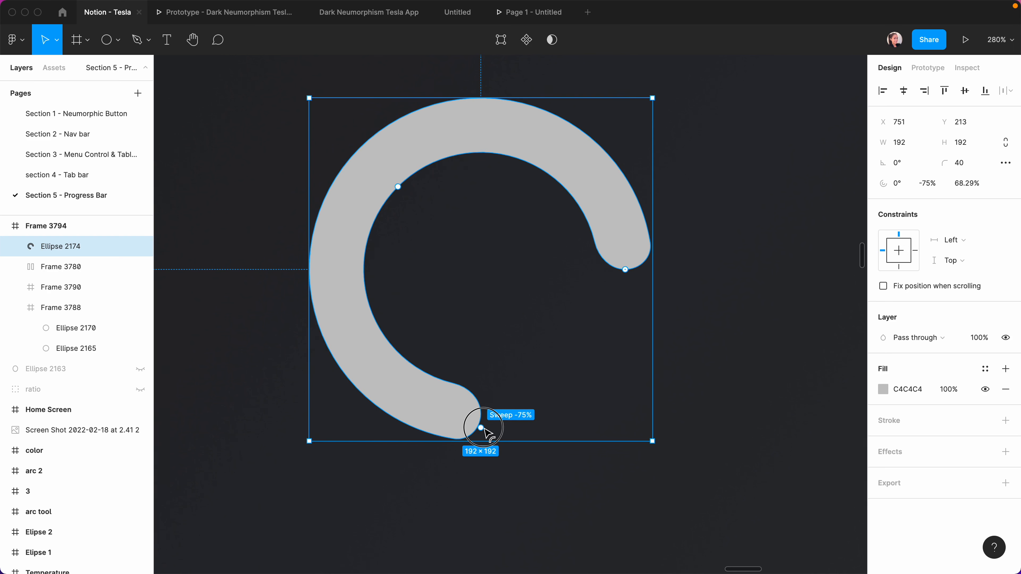
drag(623, 270, 306, 299)
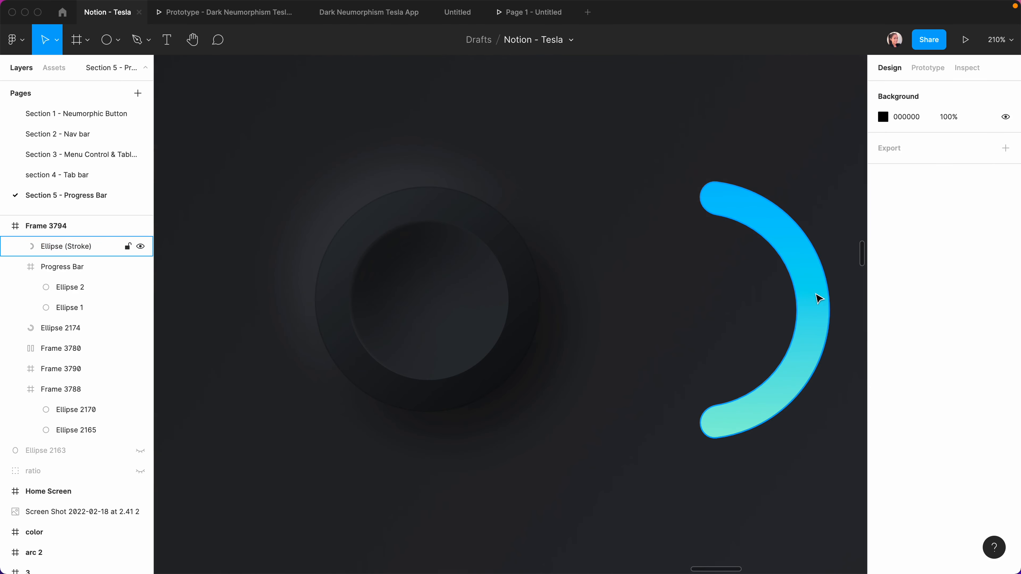
Move the blue gradient arc over the dark knob and shorten it to about -30.77% sweep.
click(818, 299)
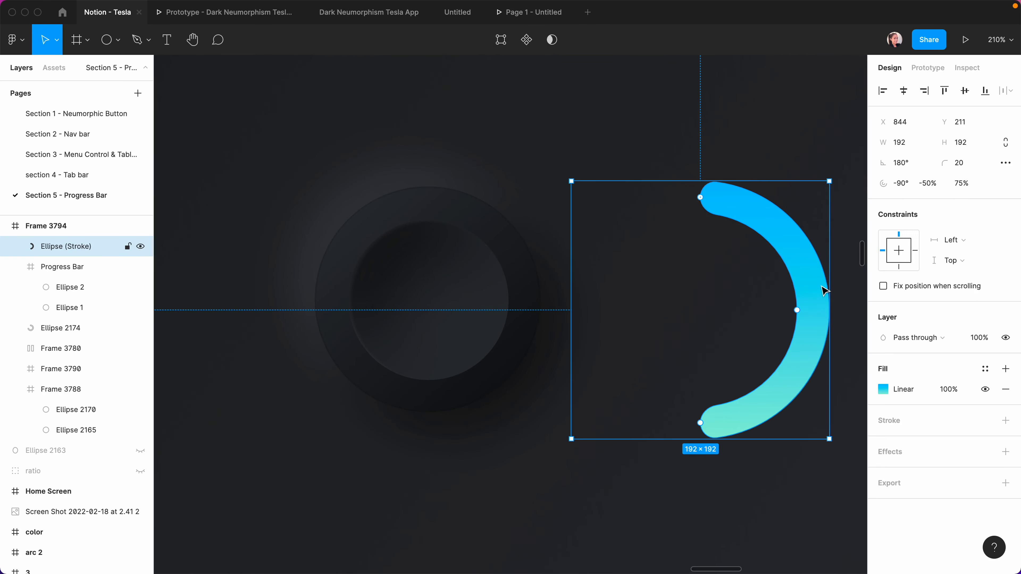
drag(809, 292, 579, 281)
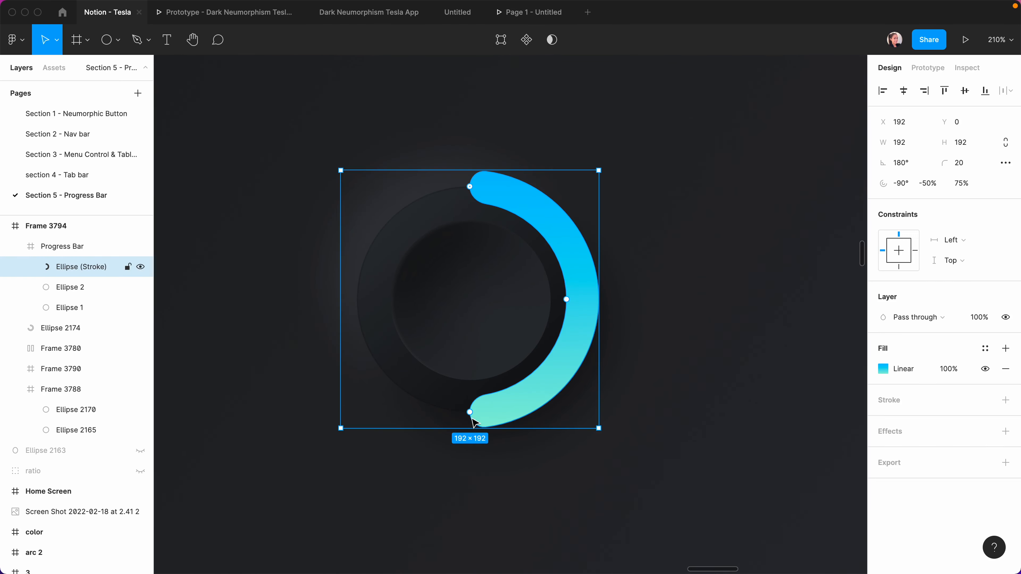
click(483, 500)
key(t)
click(475, 295)
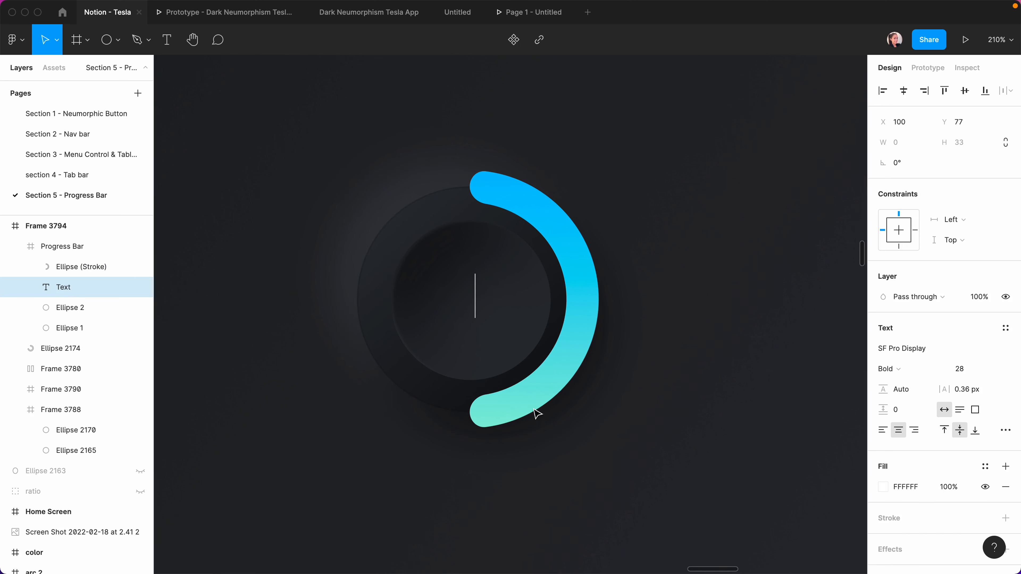
click(474, 419)
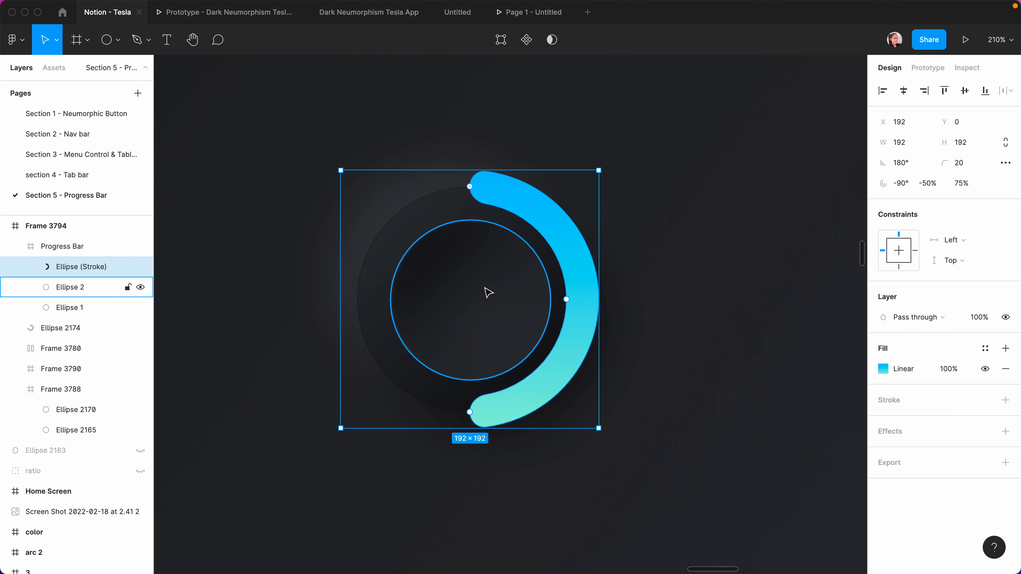
drag(470, 412, 580, 342)
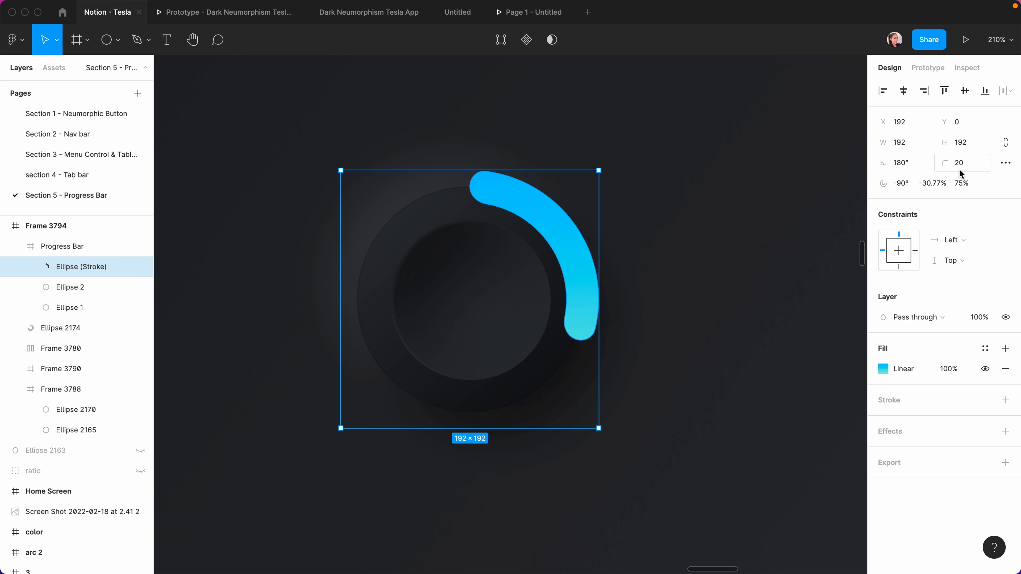
Set the progress arc's sweep to exactly -30%.
click(928, 183)
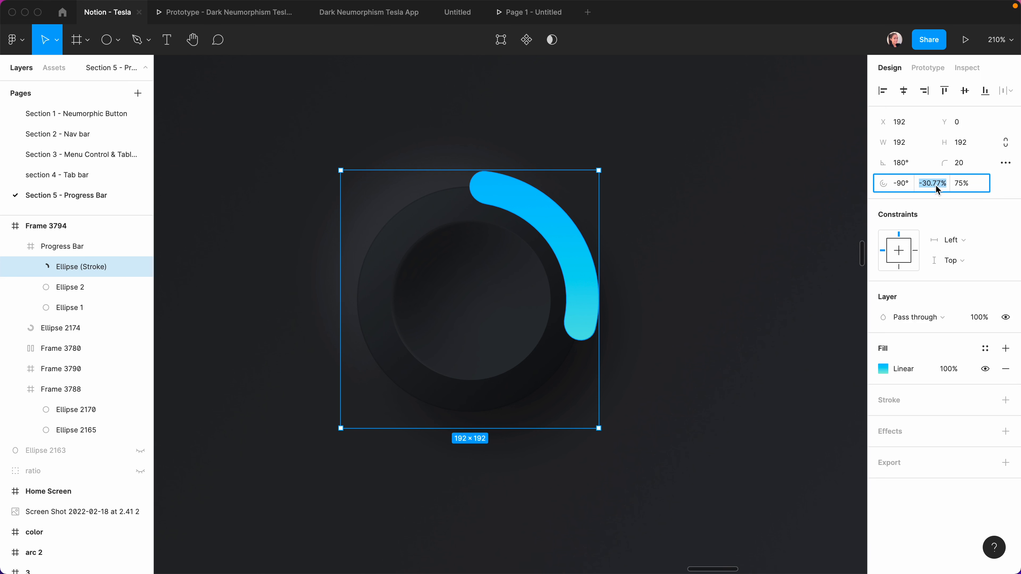
text(-30)
key(Return)
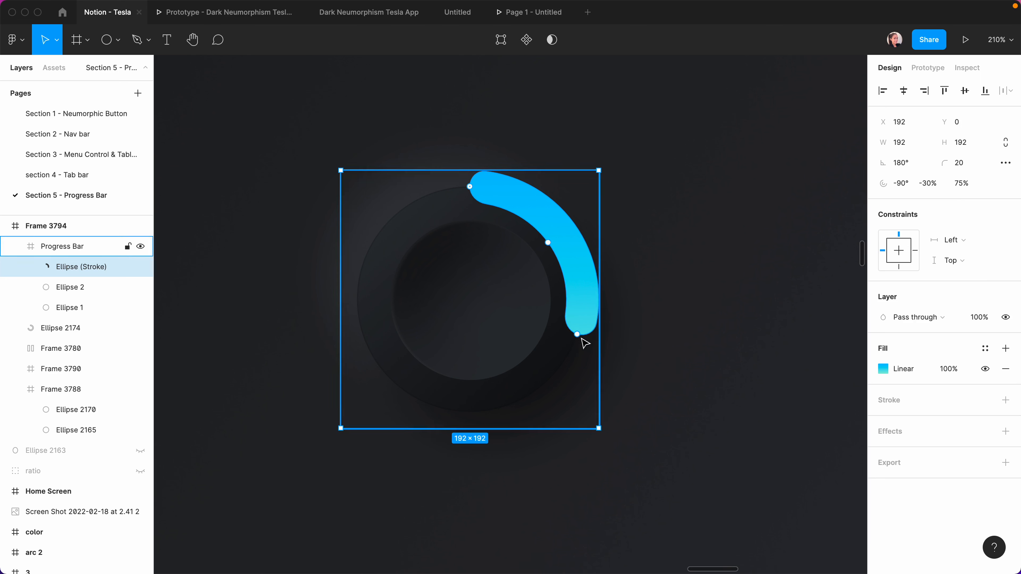
Add a '30%' text label inside the ring and centre it horizontally.
click(524, 324)
key(t)
click(486, 301)
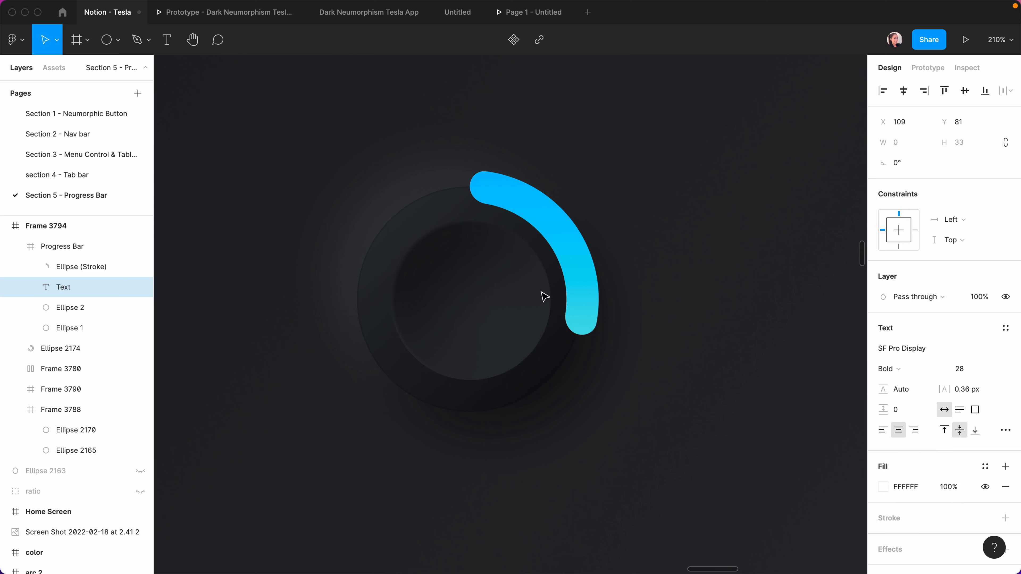
text(30%)
key(Escape)
click(904, 91)
click(768, 294)
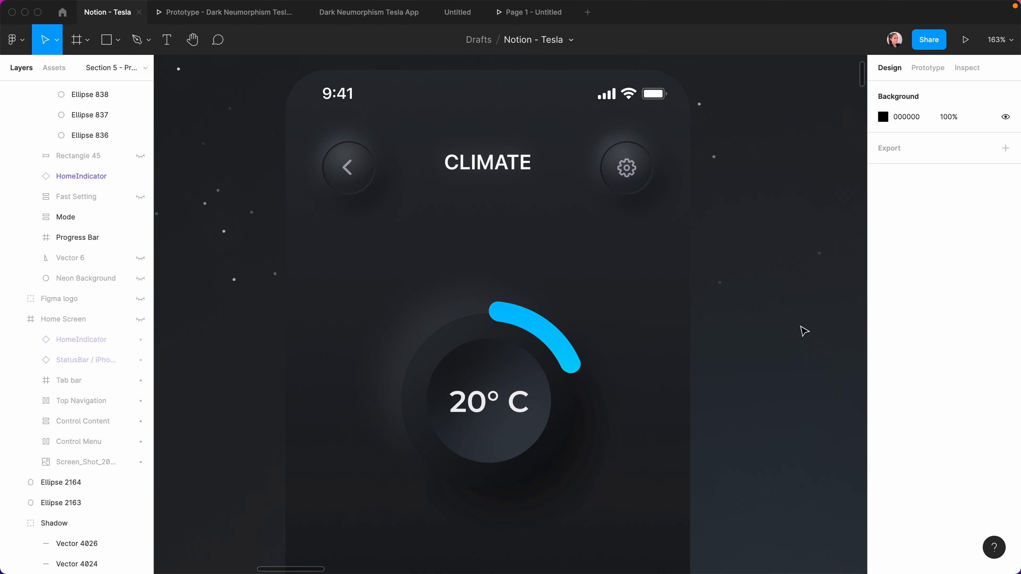
scroll(803, 330, down, 10)
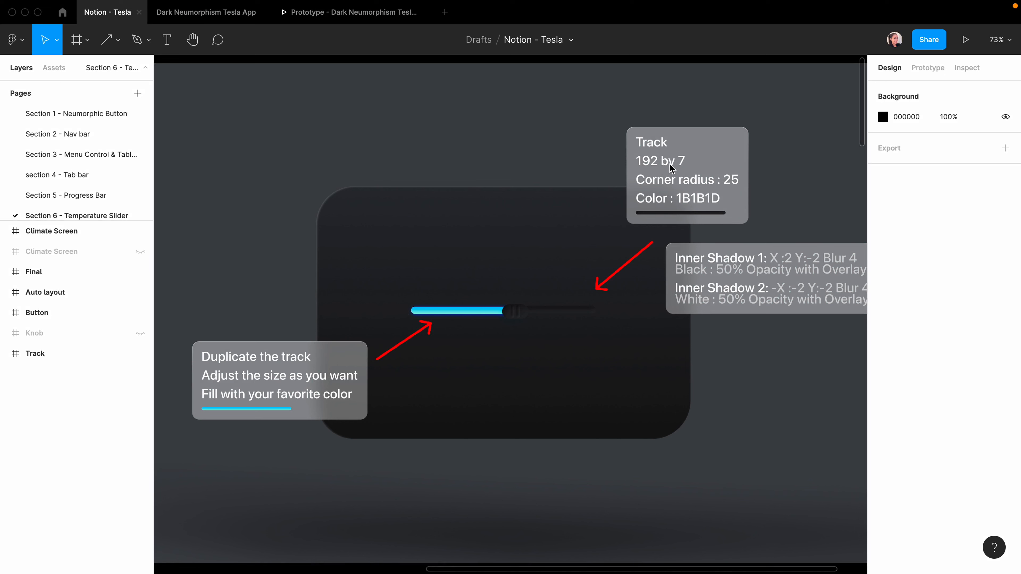
Draw a 192×7 track rectangle below the slider with corner radius 25.
key(r)
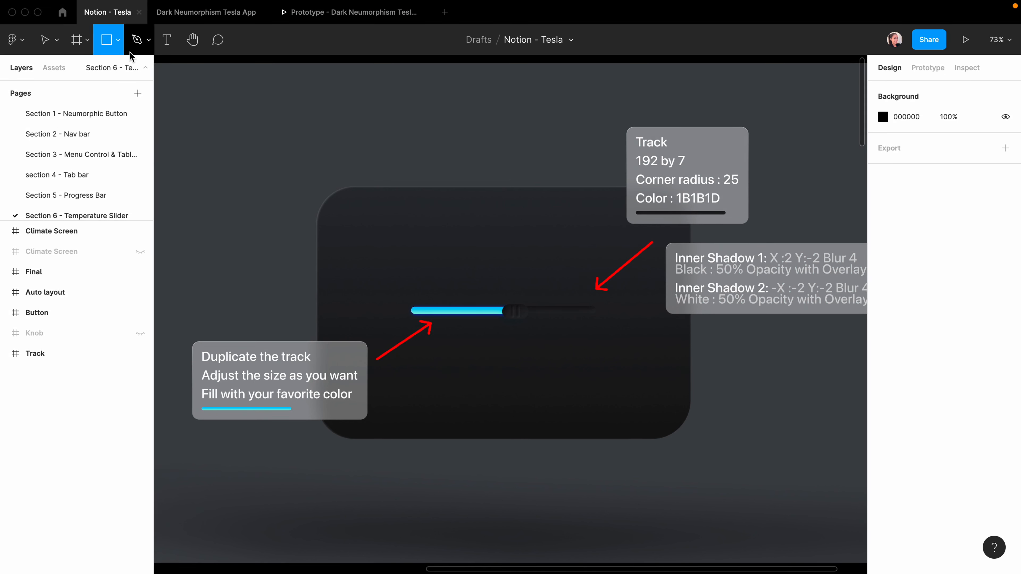
click(118, 40)
click(95, 75)
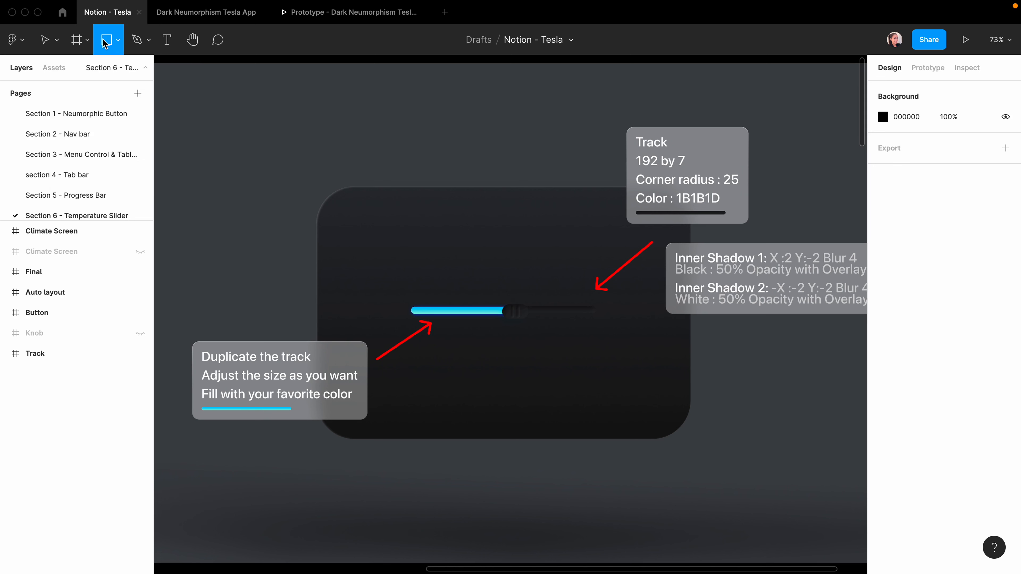
drag(451, 363, 568, 370)
click(900, 142)
text(19)
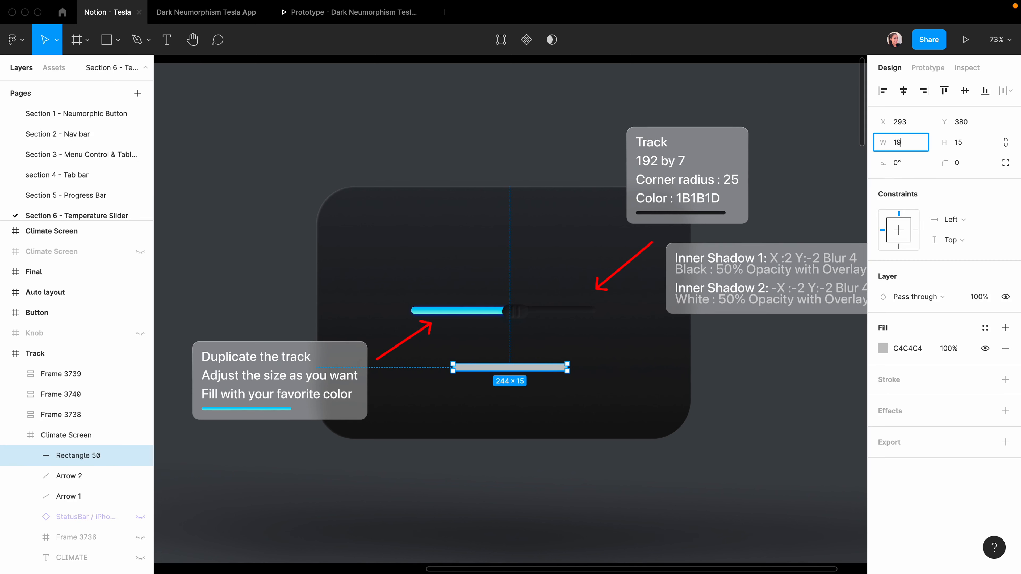
text(2)
click(964, 144)
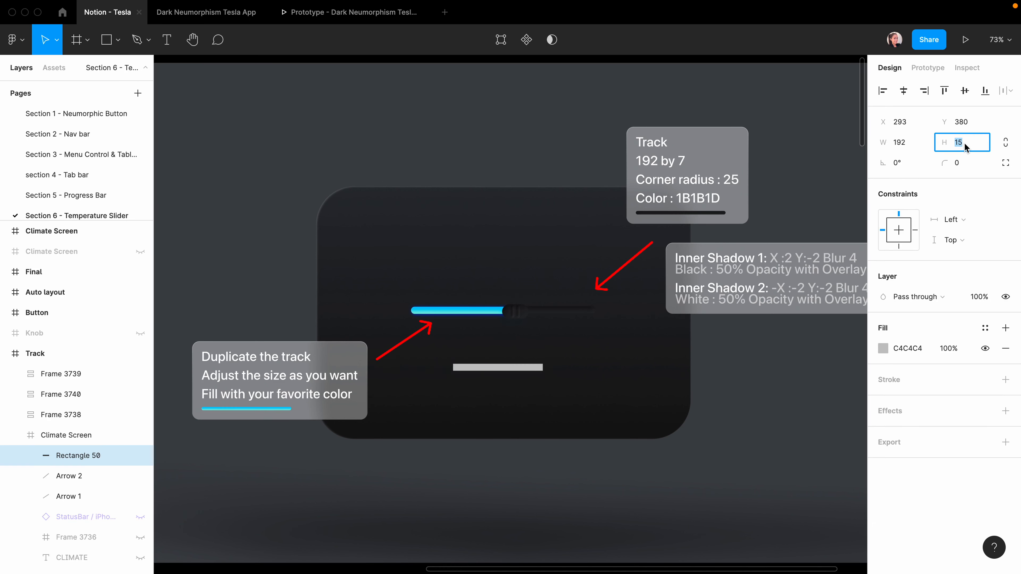
text(7)
key(Return)
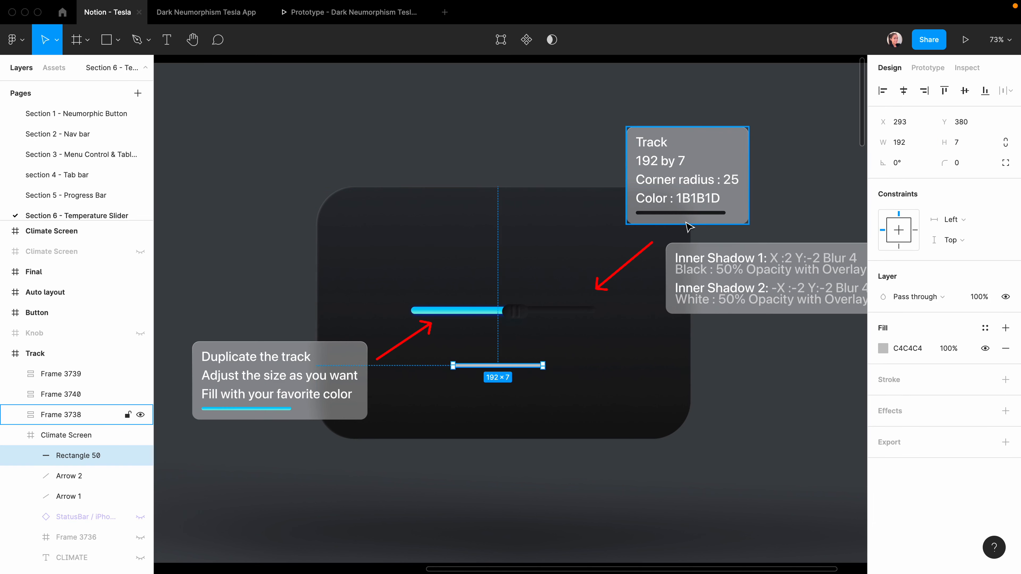
click(957, 165)
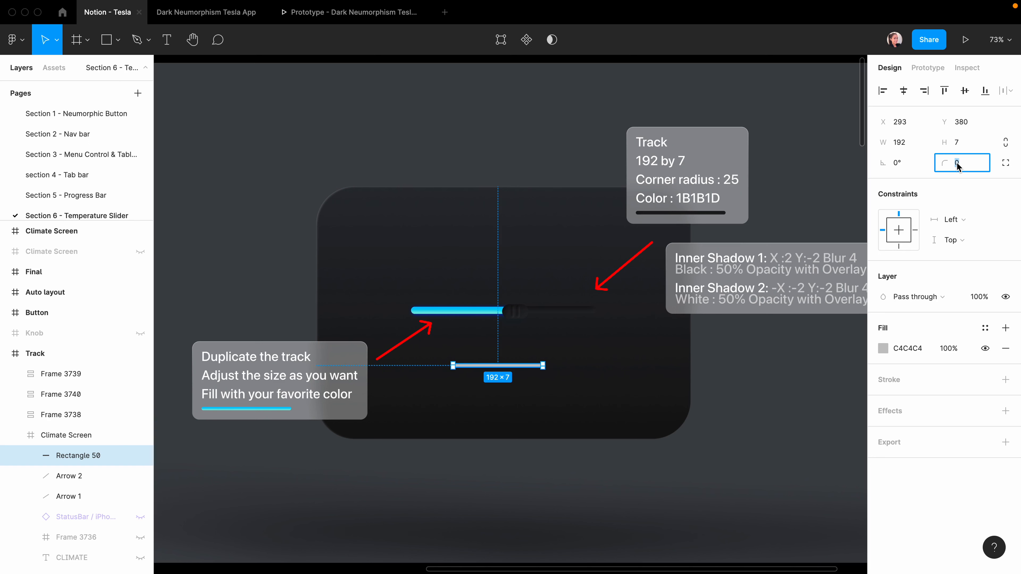
text(25)
key(Return)
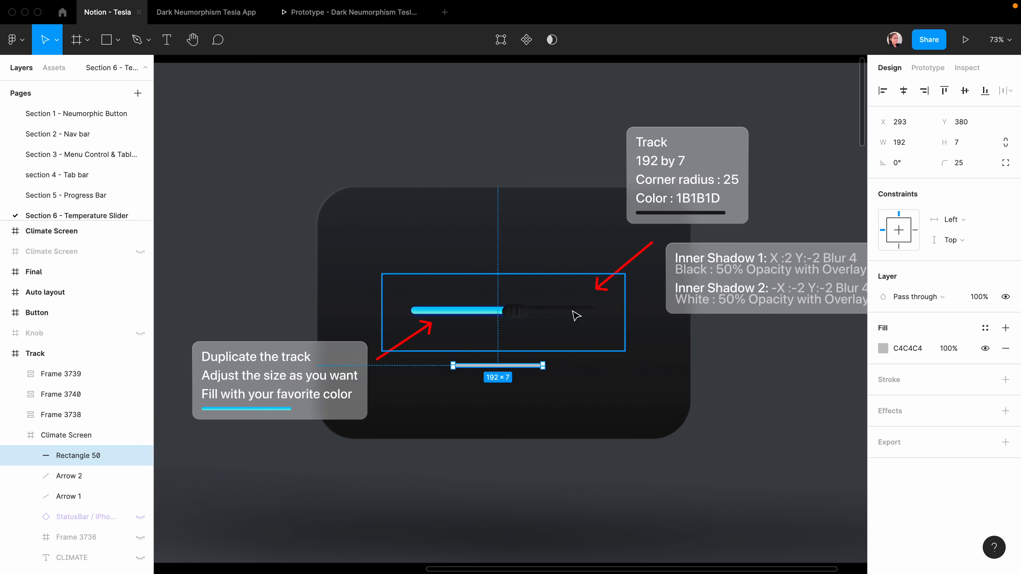
Fill the track with the dark 1C1D1F background colour sampled from the canvas.
scroll(491, 403, up, 5)
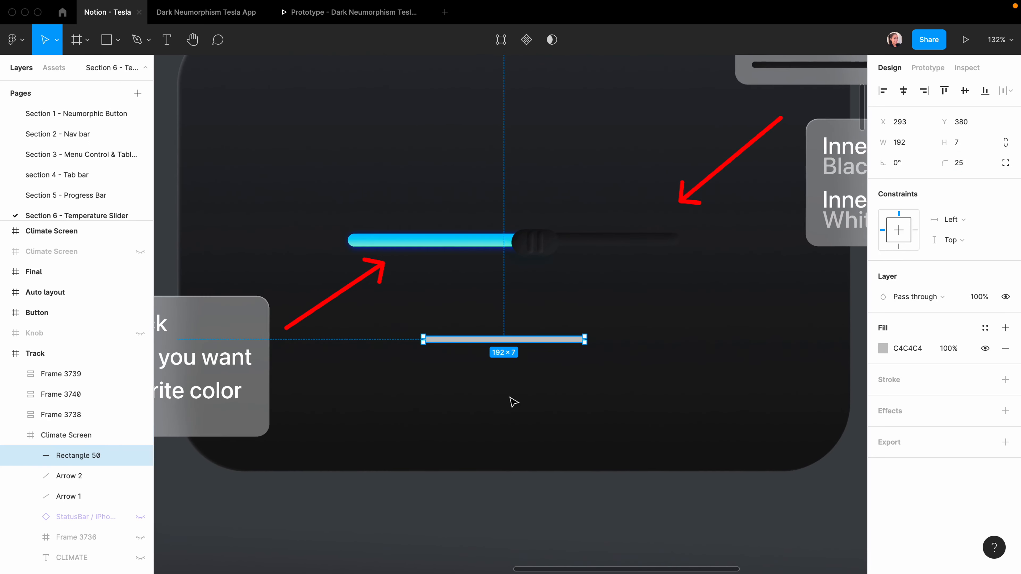
click(883, 348)
click(732, 432)
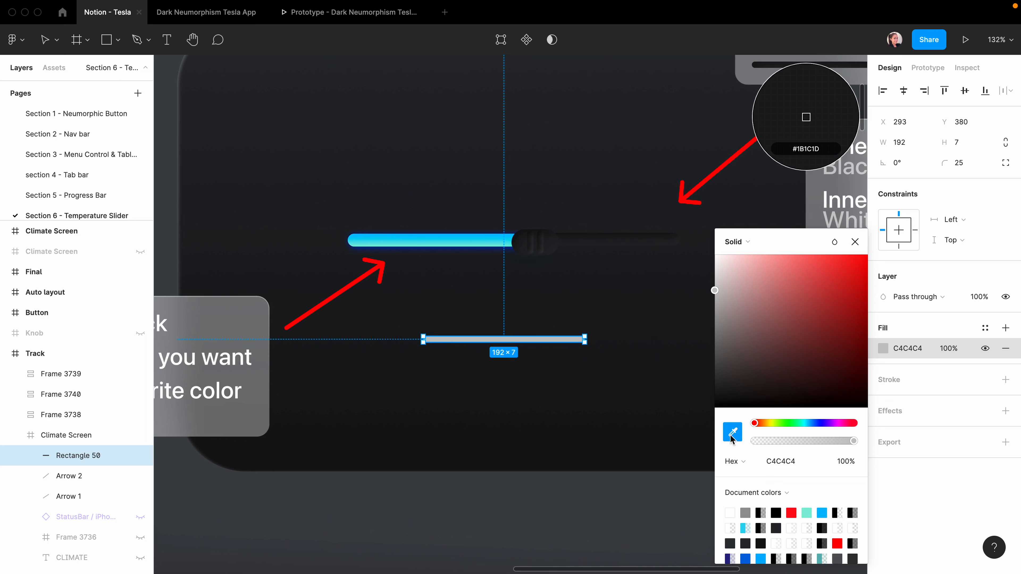
click(641, 305)
click(485, 417)
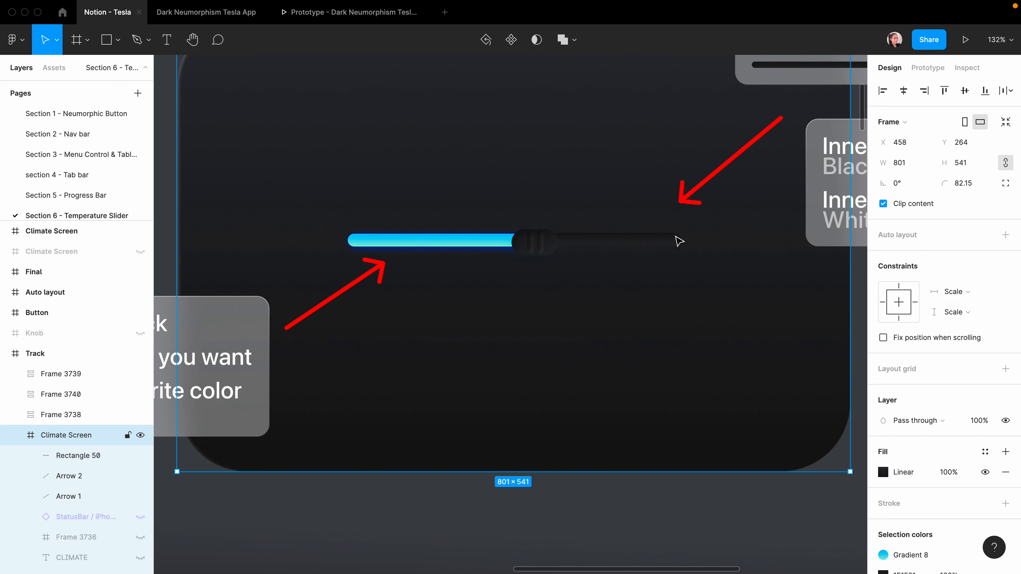
Add a black inner shadow at offset 2/2 with Overlay blend to the track.
click(545, 345)
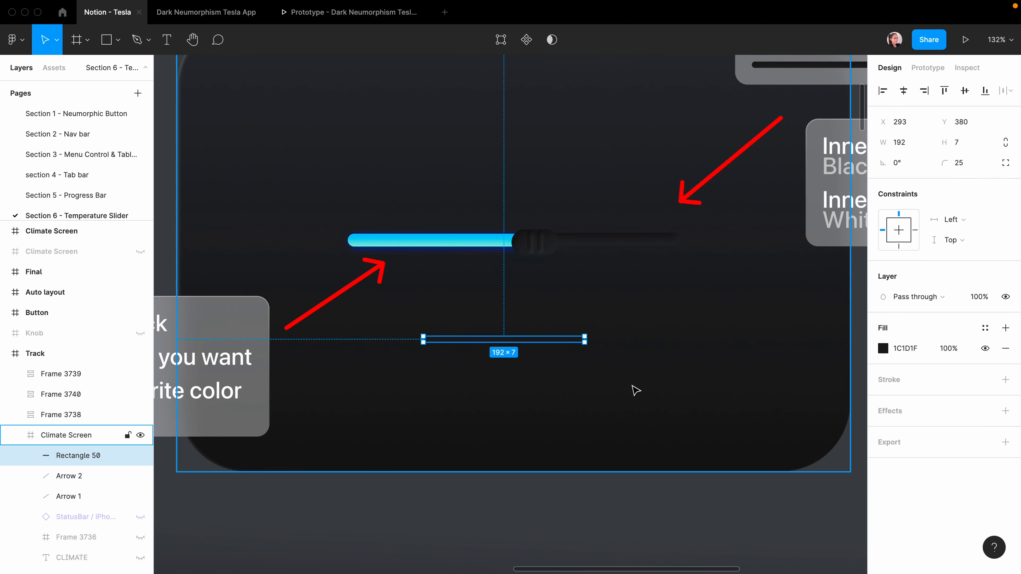
scroll(620, 387, down, 5)
click(1005, 410)
click(902, 432)
click(910, 418)
click(883, 431)
scroll(594, 408, down, 1)
scroll(594, 407, right, 3)
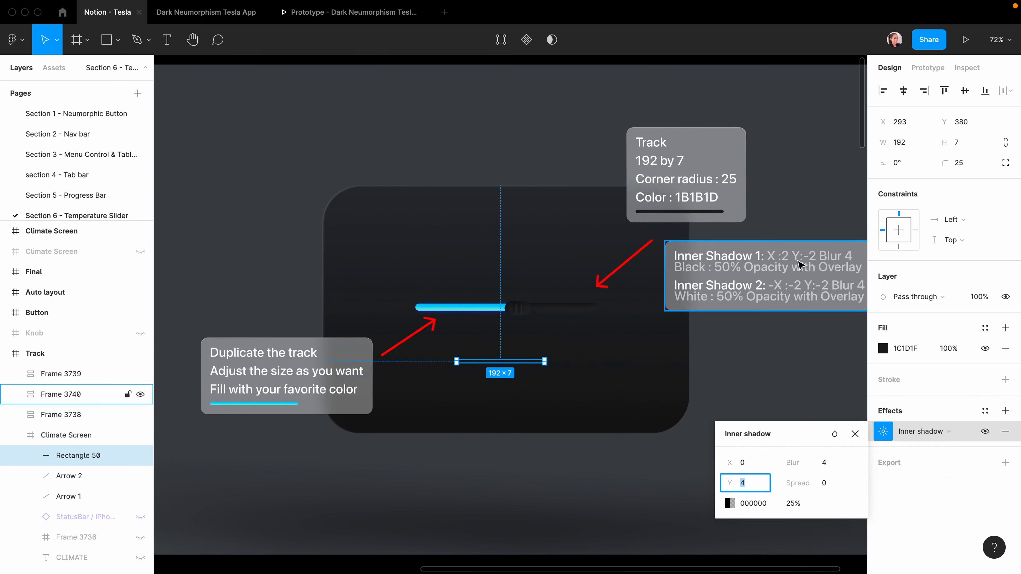
scroll(508, 377, up, 5)
click(744, 464)
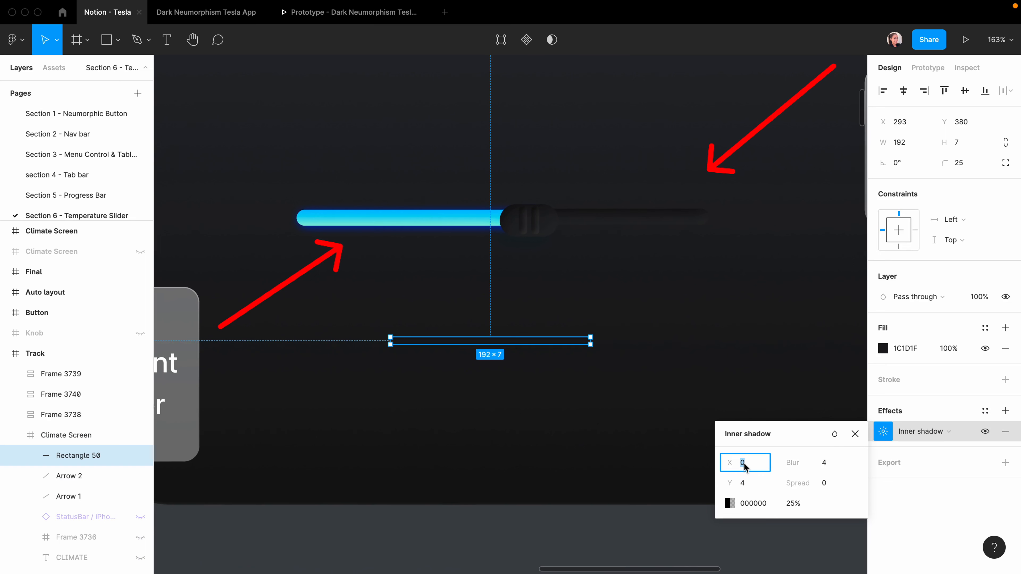
text(2)
key(Tab)
text(2)
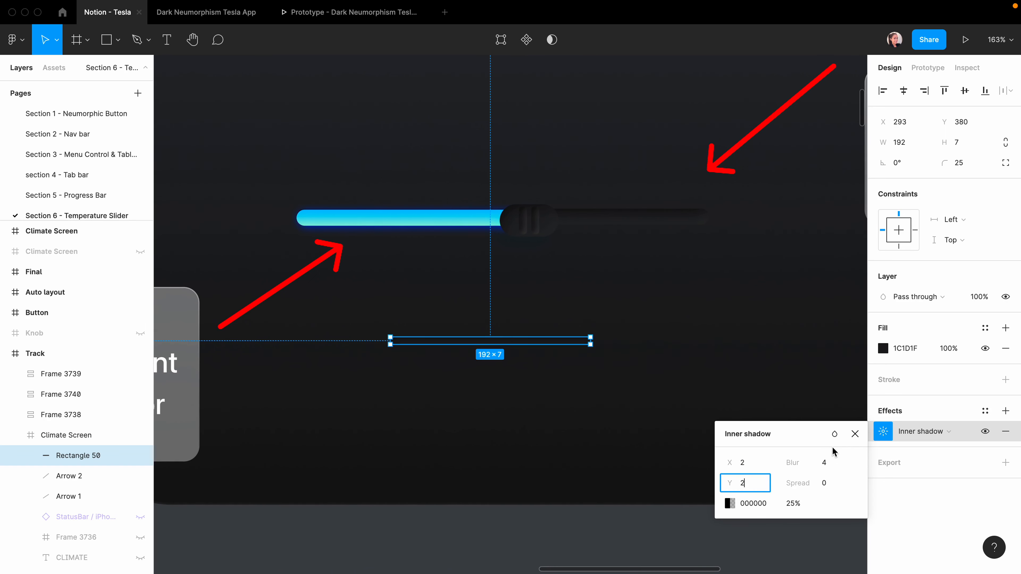
click(835, 437)
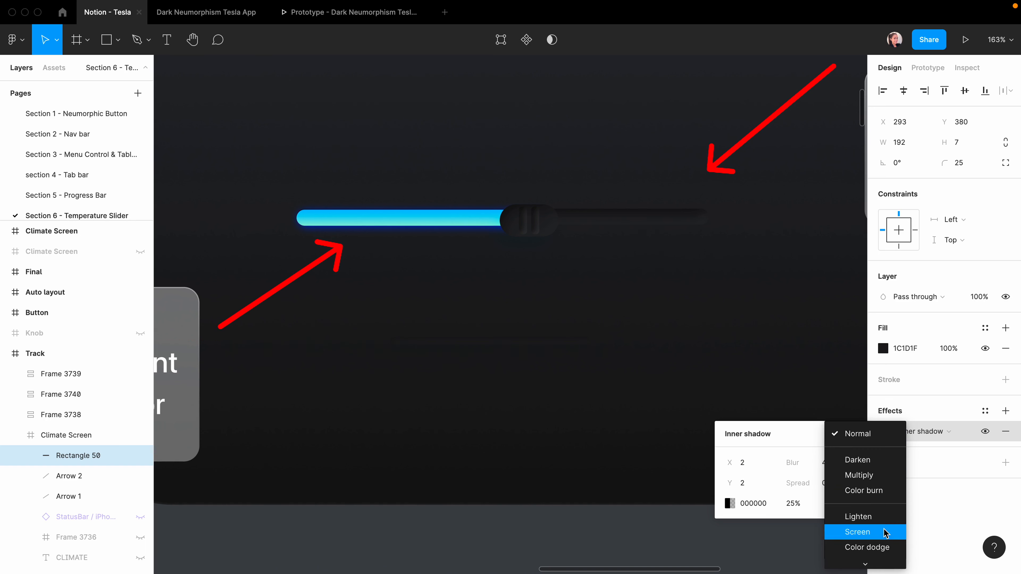
click(861, 472)
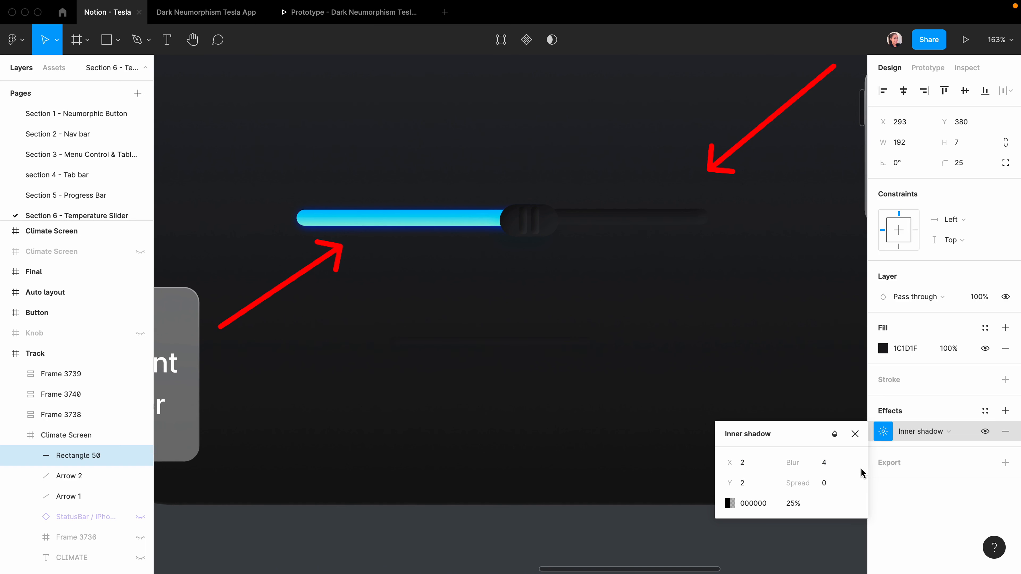
click(855, 434)
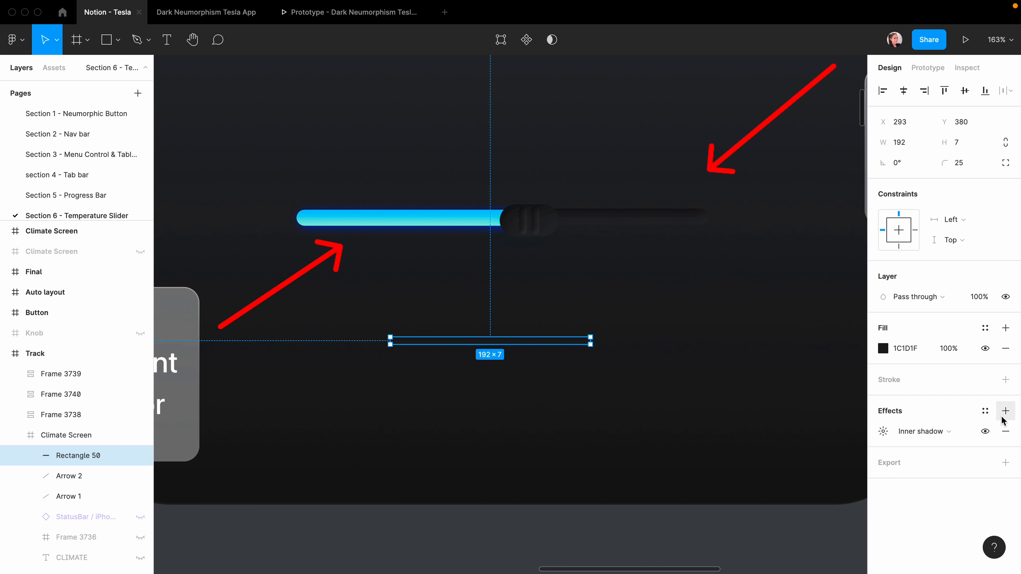
Add a second inner shadow in white FFFFFF at offset −2/−2 with Overlay blend.
click(1004, 411)
click(920, 432)
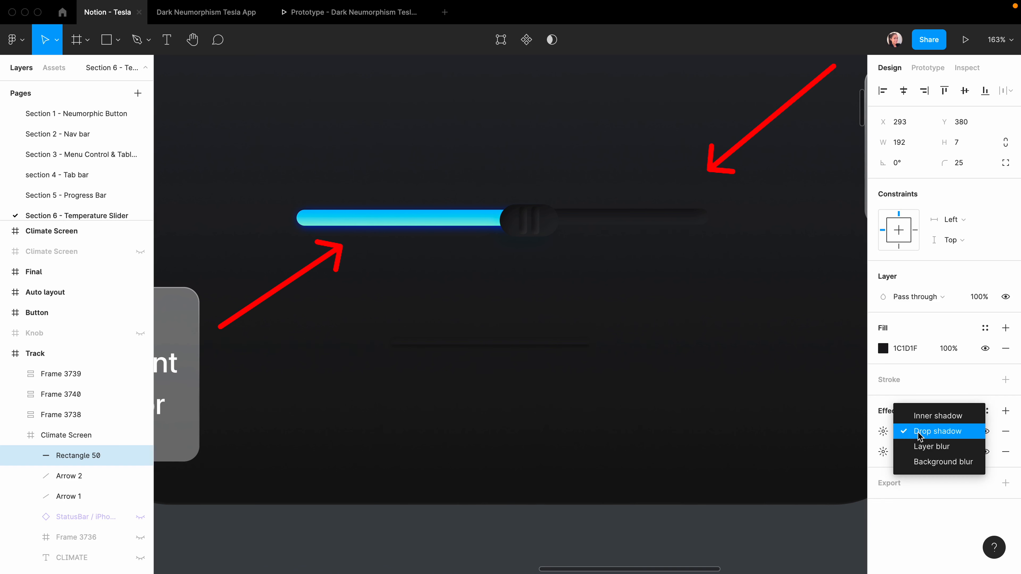
click(909, 414)
click(883, 433)
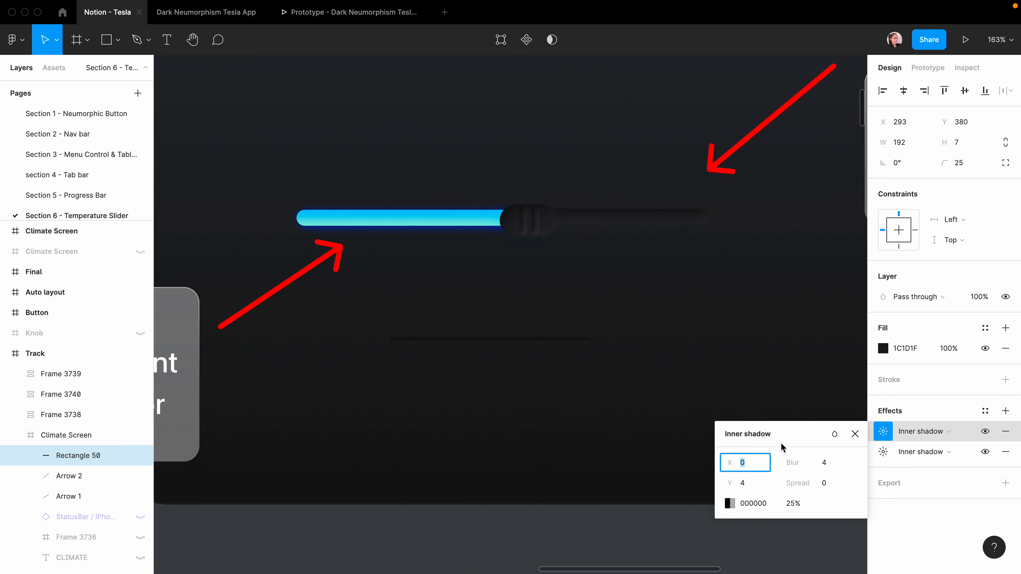
click(729, 503)
text(ffffff)
key(Return)
click(765, 467)
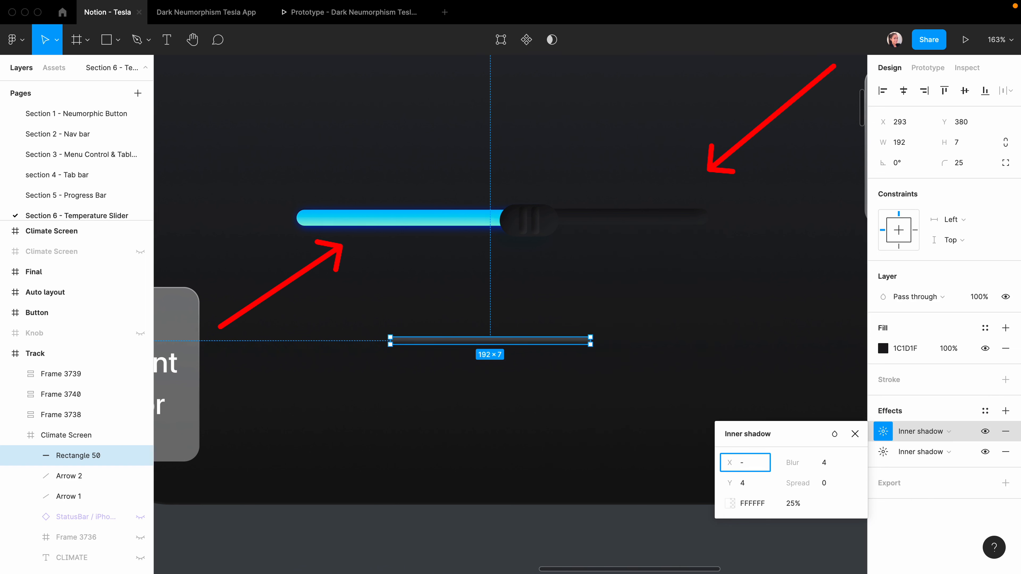
text(-2)
key(Tab)
text(-)
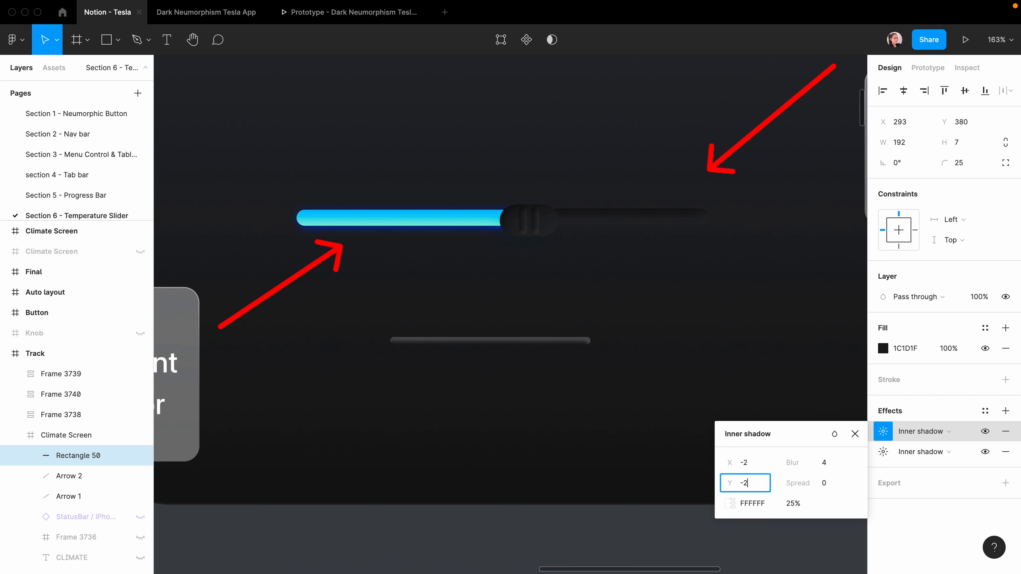
key(Return)
click(835, 433)
scroll(870, 524, down, 5)
click(861, 412)
click(453, 413)
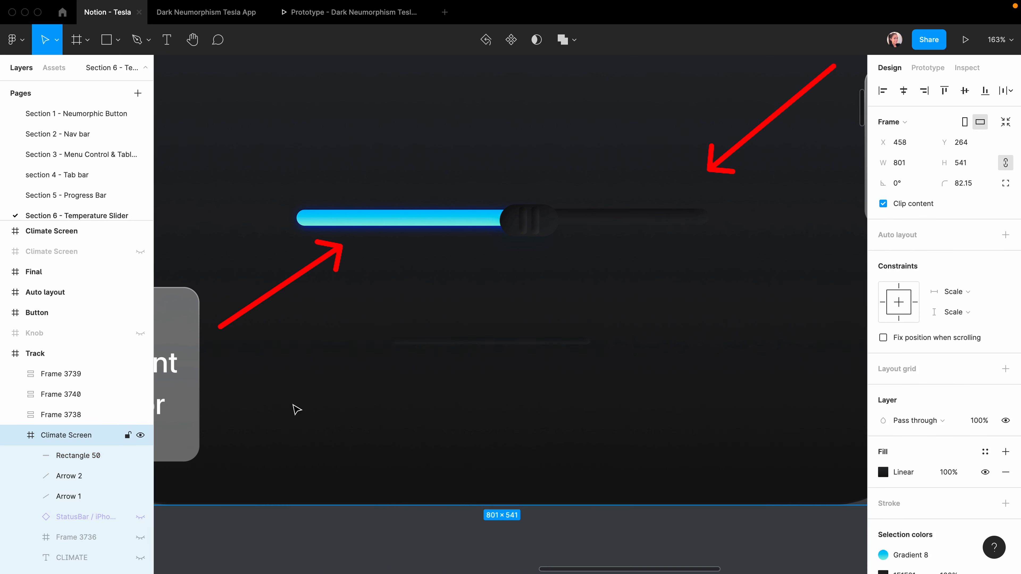
click(434, 341)
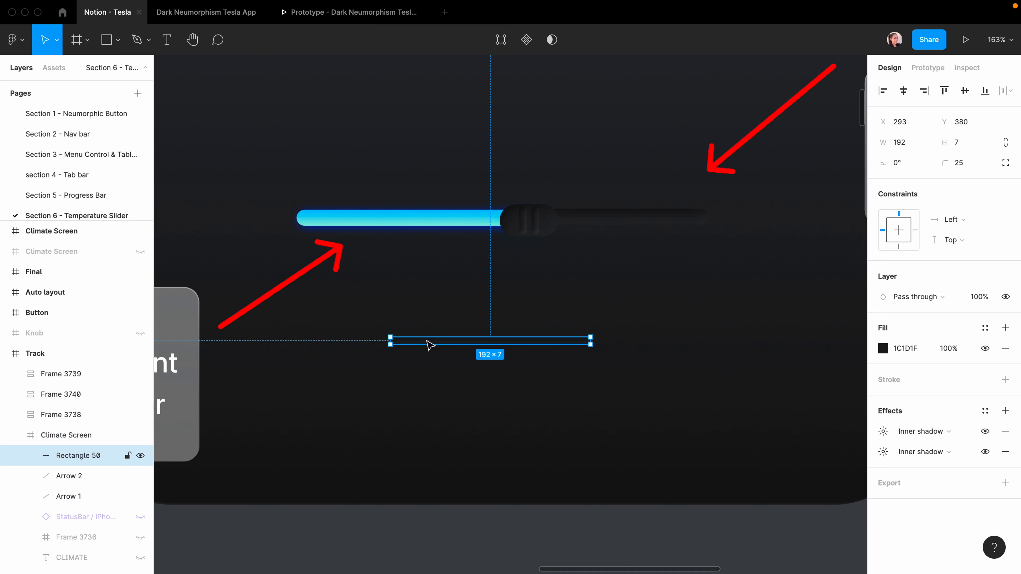
Duplicate the track, fill the copy with the cyan gradient style, and shorten it into a progress bar.
key(ctrl+d)
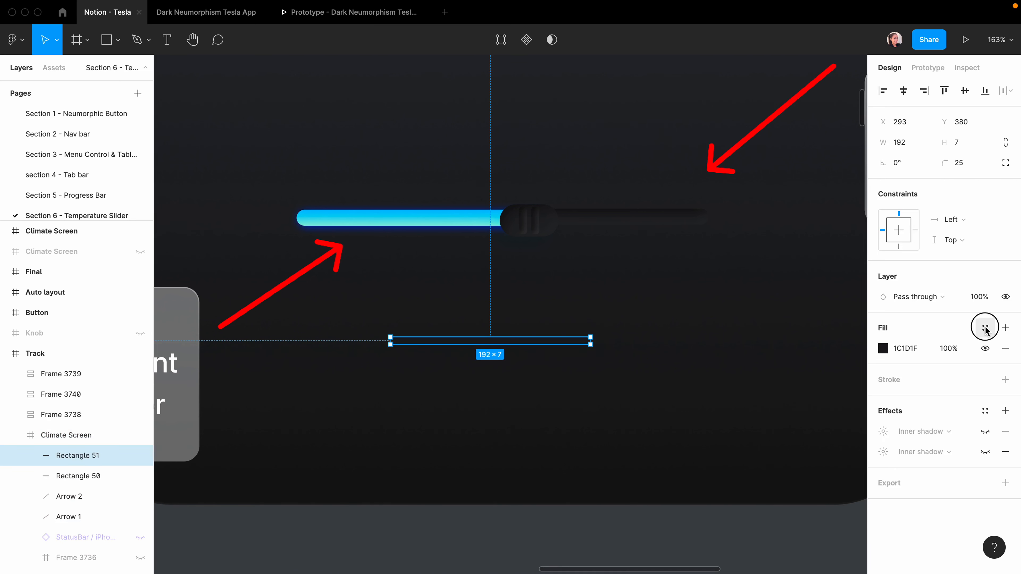
click(985, 328)
click(997, 460)
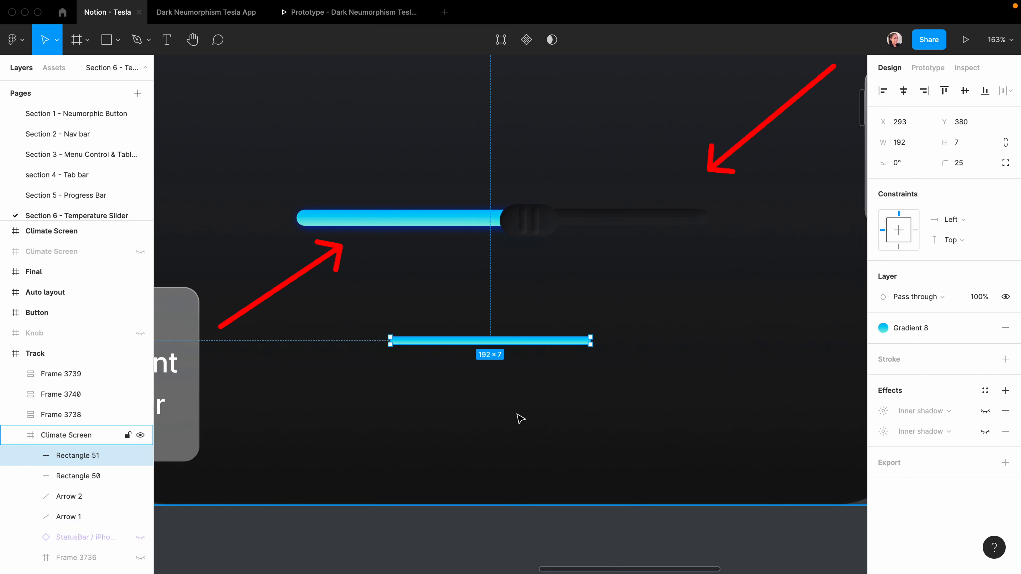
key(Return)
drag(623, 297, 561, 399)
key(shift+Left)
key(shift+Left)
key(shift+Left)
key(shift+Left)
key(shift+Left)
key(shift+Left)
key(shift+Left)
key(shift+Left)
key(shift+Left)
key(shift+Left)
key(shift+Left)
key(shift+Left)
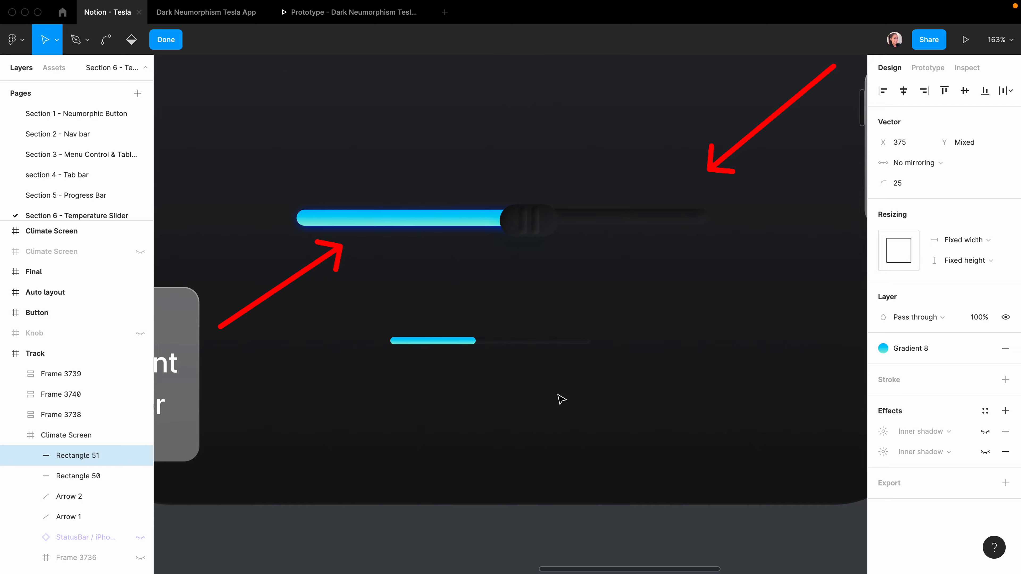
key(shift+Left)
key(shift+Left)
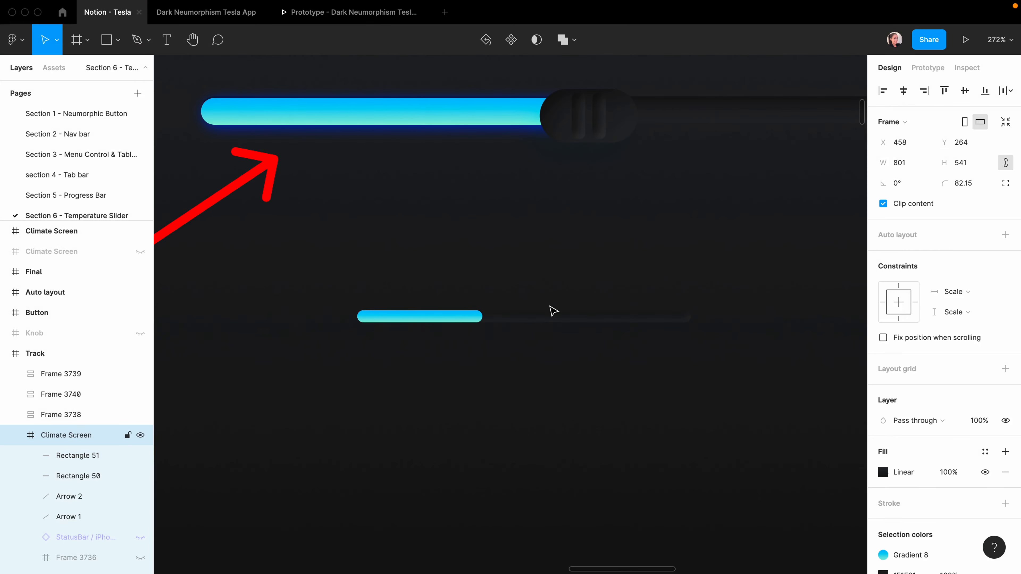
click(457, 322)
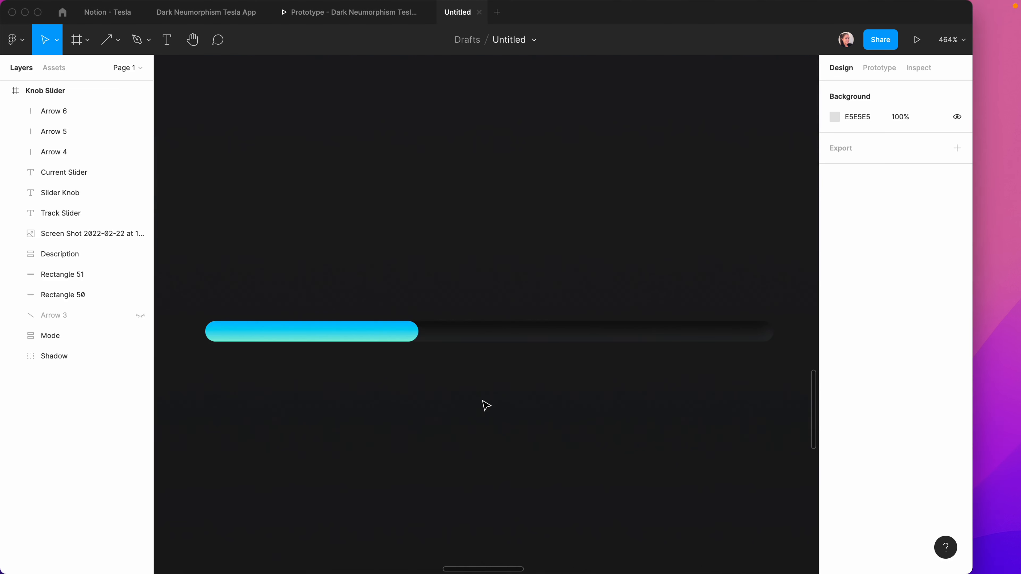
Draw a thin 3.75×13 rectangle below the slider with corner radius 1.
key(r)
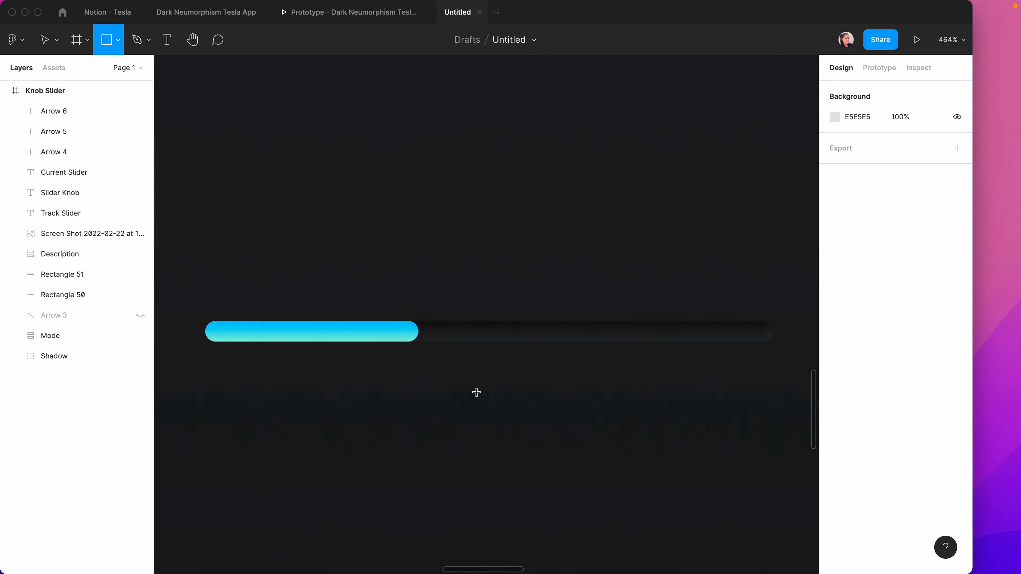
drag(463, 395, 475, 460)
click(852, 144)
text(3.75)
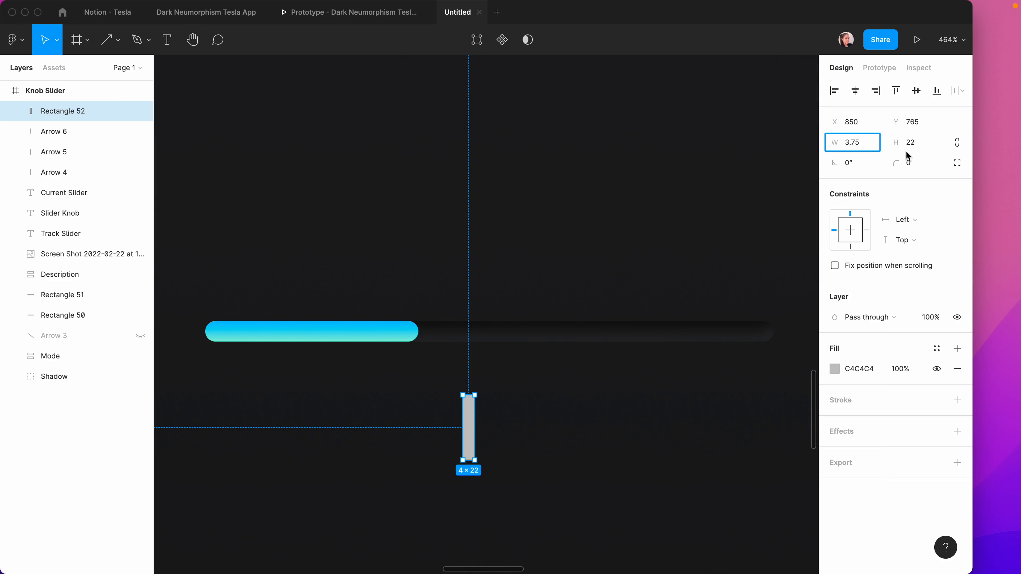
key(Tab)
text(13)
key(Return)
click(911, 165)
text(1)
key(Return)
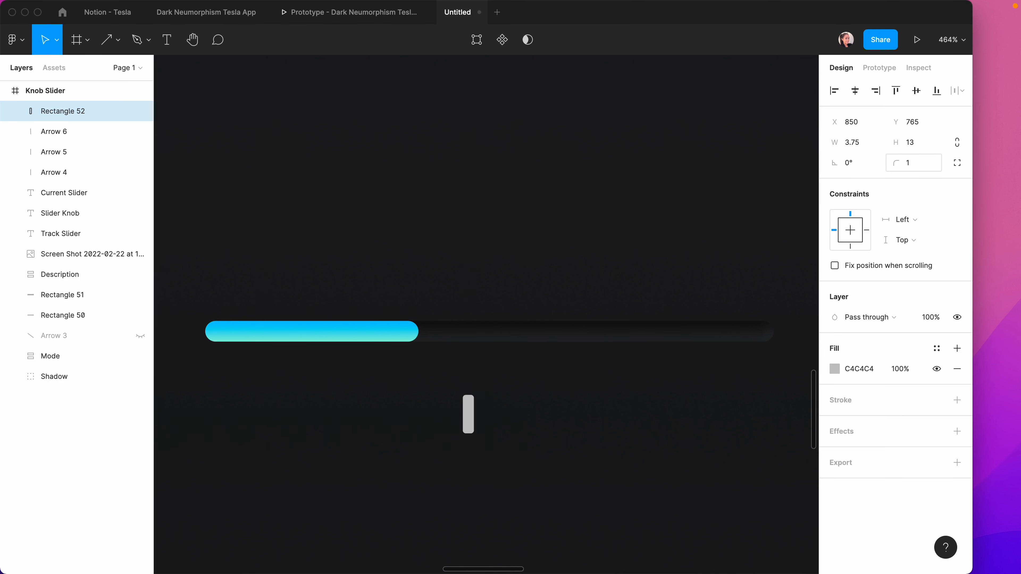
Fill the rectangle with the dark 1A1B1C colour sampled from the canvas.
click(834, 369)
scroll(495, 489, up, 5)
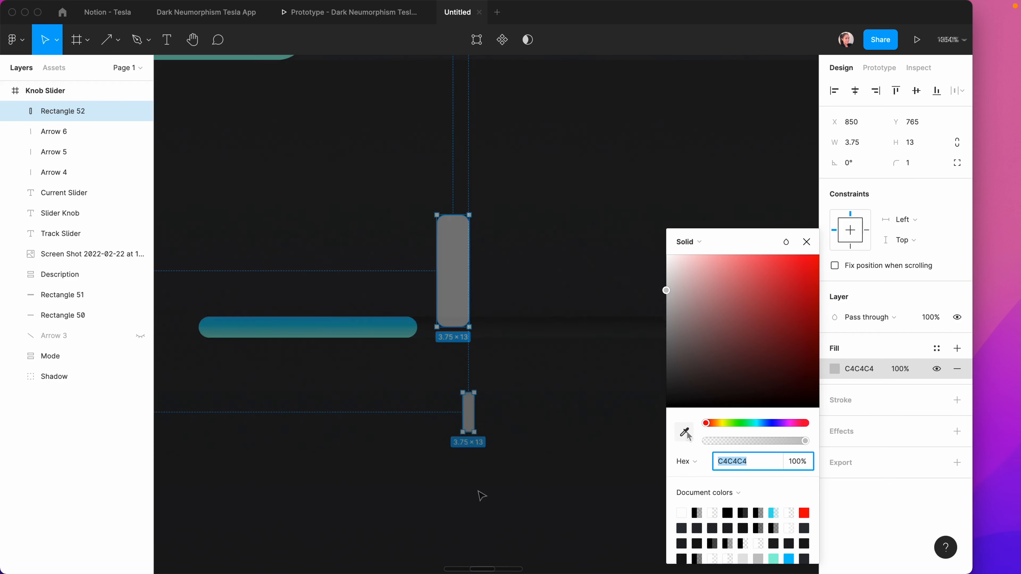
click(684, 432)
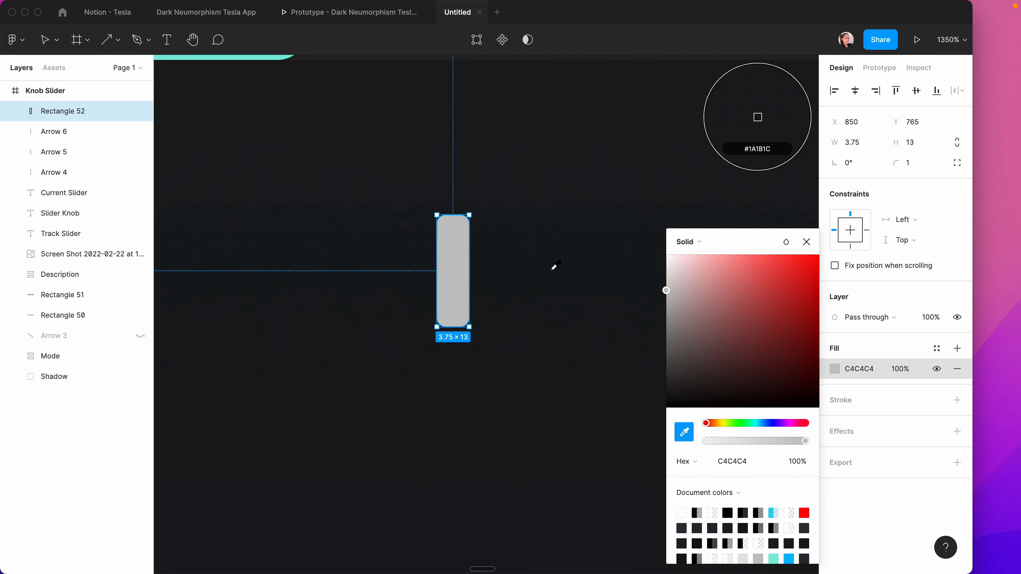
click(549, 256)
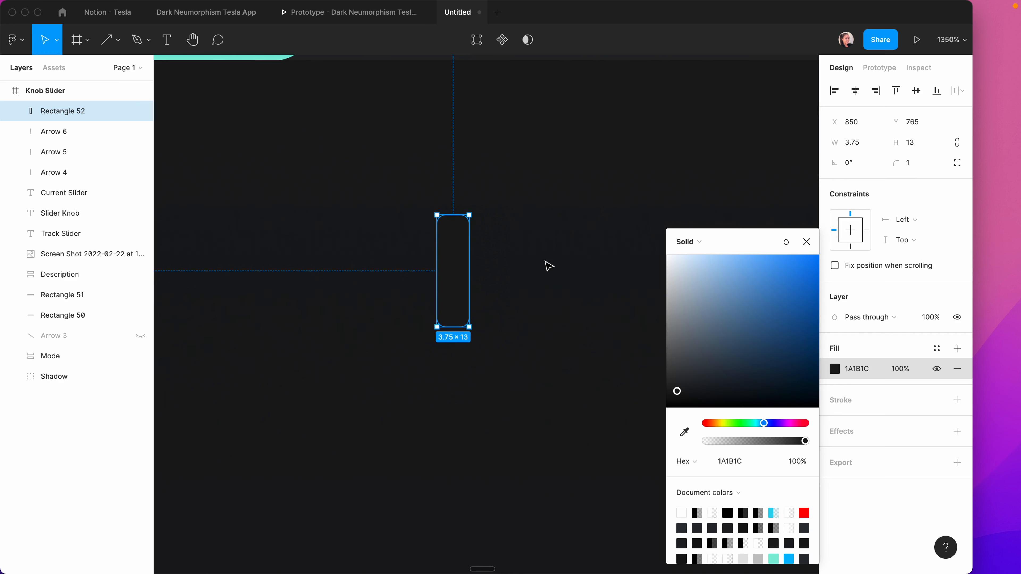
Add an inner shadow effect to the rectangle.
click(957, 431)
click(877, 452)
click(889, 436)
Set the first inner shadow to offset 1/1, blur 2, with Overlay blend.
click(835, 452)
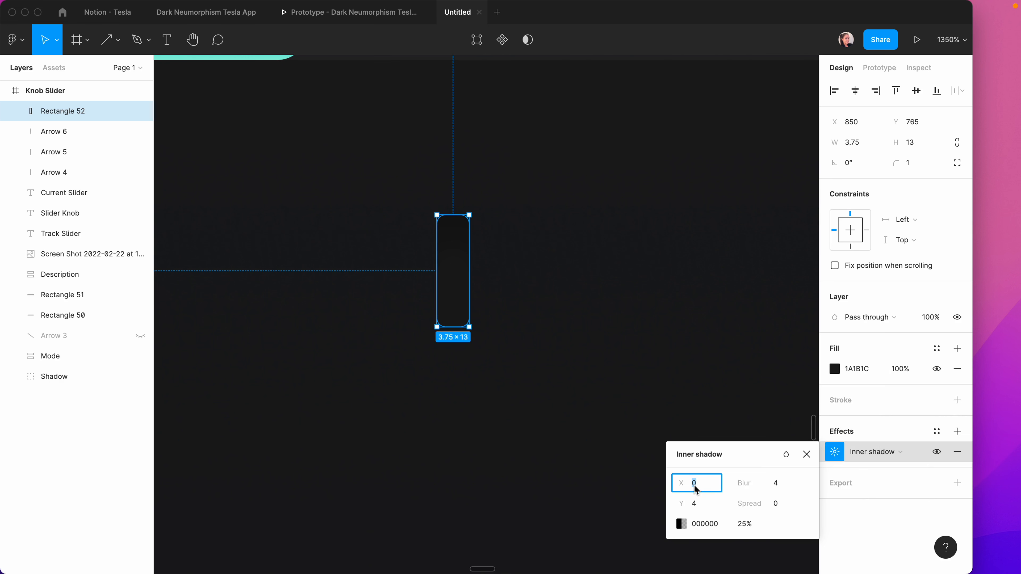
text(1)
key(Tab)
text(1)
key(Tab)
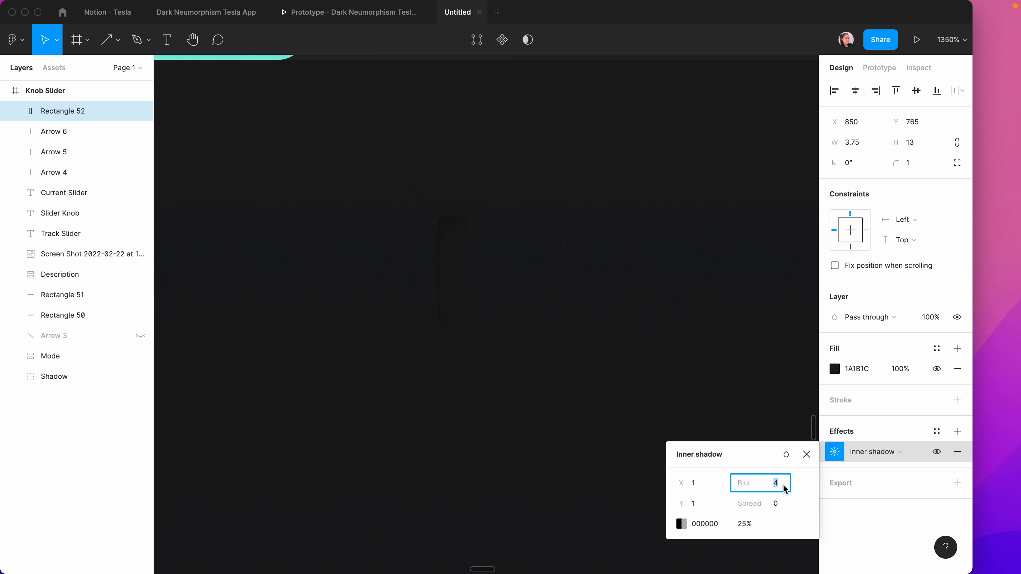
text(2)
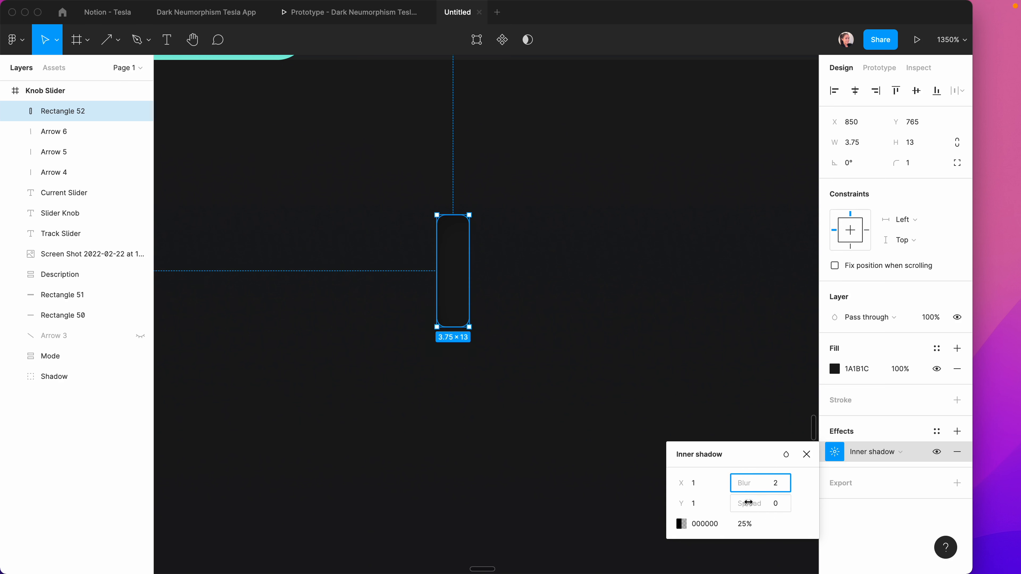
click(785, 454)
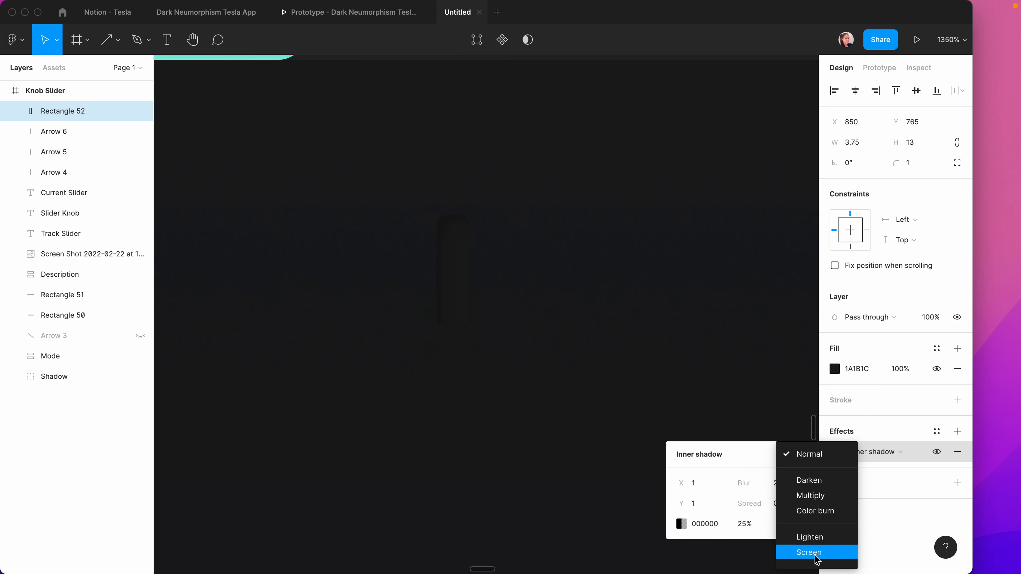
mouse_move(817, 564)
click(812, 489)
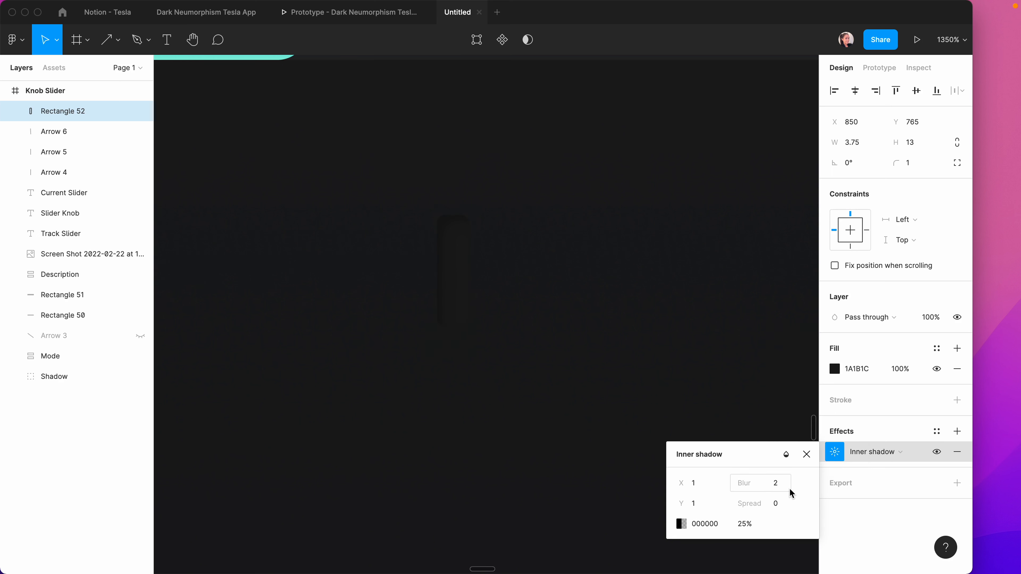
Add a second white 25% inner shadow at offset −1/−1, blur 2, Overlay blend.
click(957, 431)
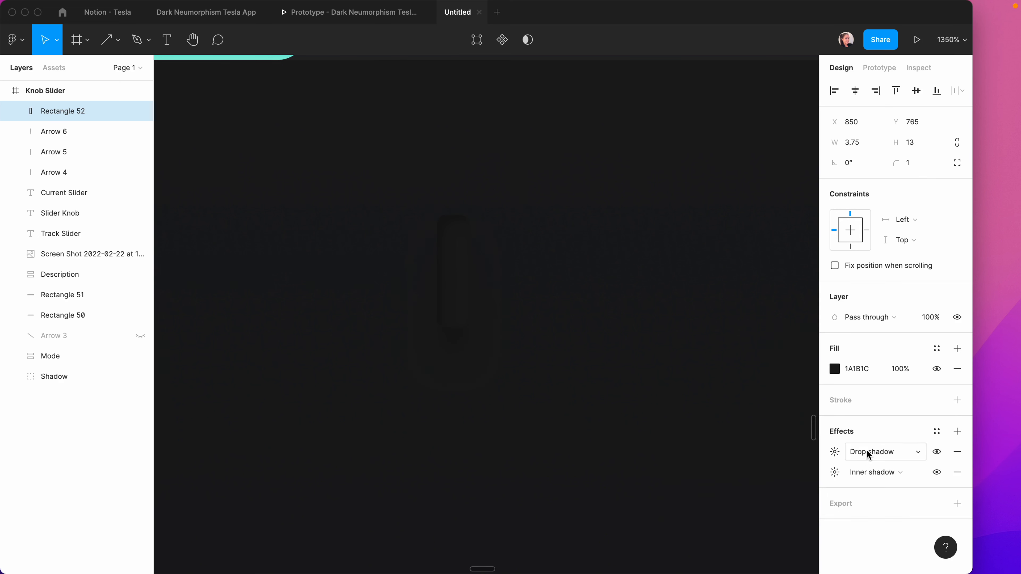
click(872, 452)
click(870, 436)
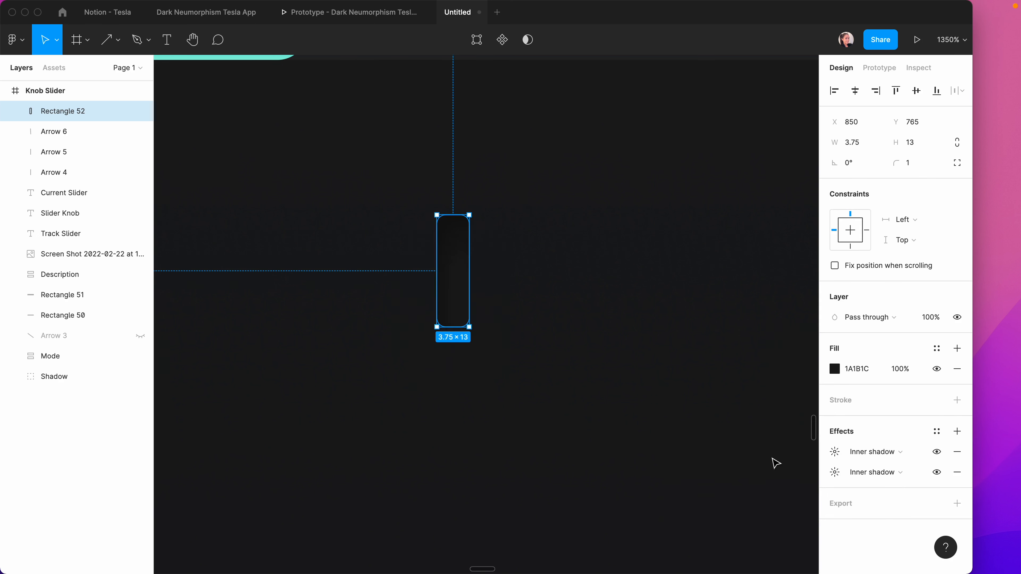
click(835, 451)
click(681, 524)
click(696, 487)
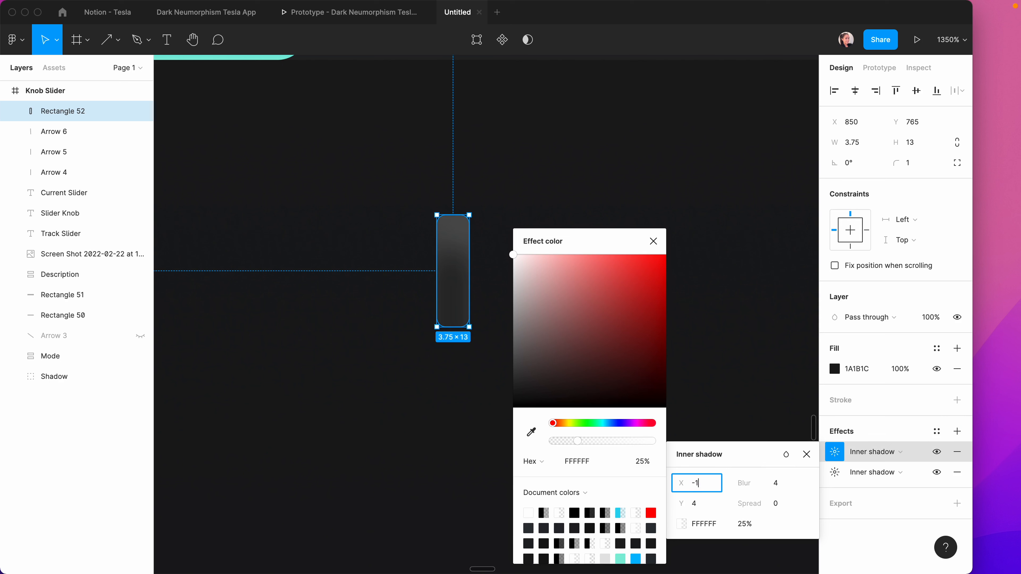
key(Tab)
text(-1)
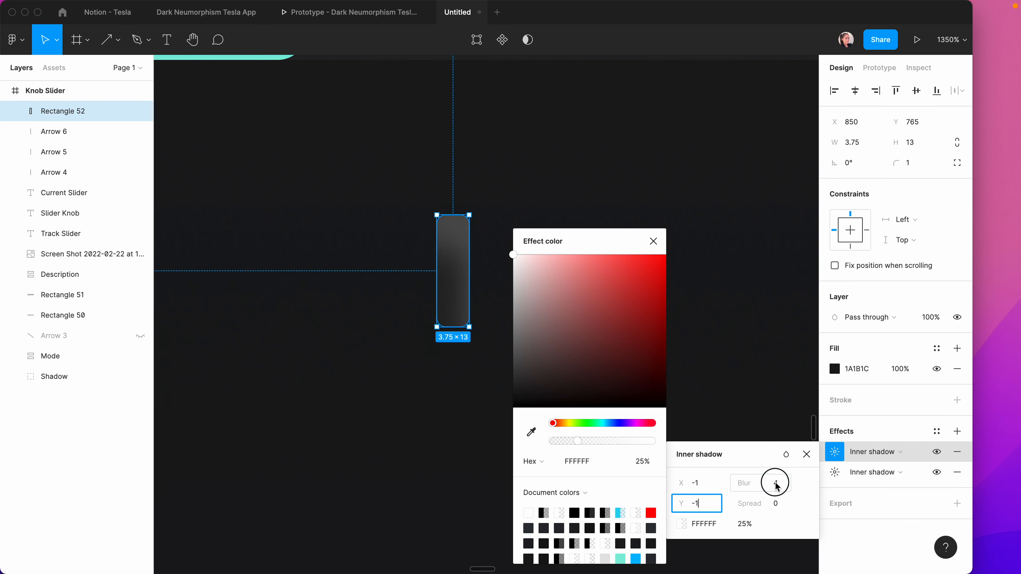
click(776, 486)
text(2)
click(786, 454)
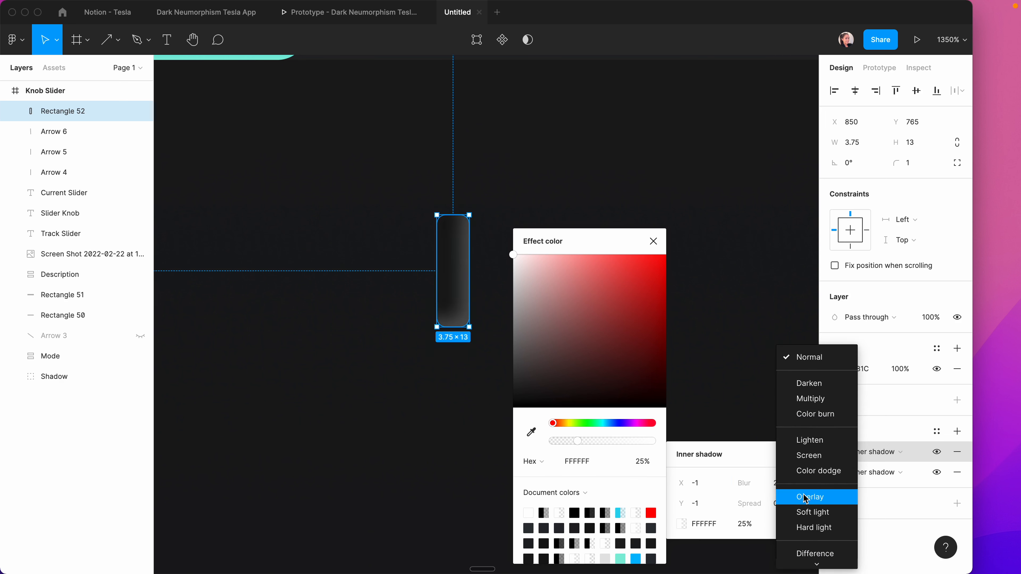
click(806, 498)
Duplicate the knob rectangle and place the copy to its right.
click(677, 255)
click(677, 256)
click(460, 256)
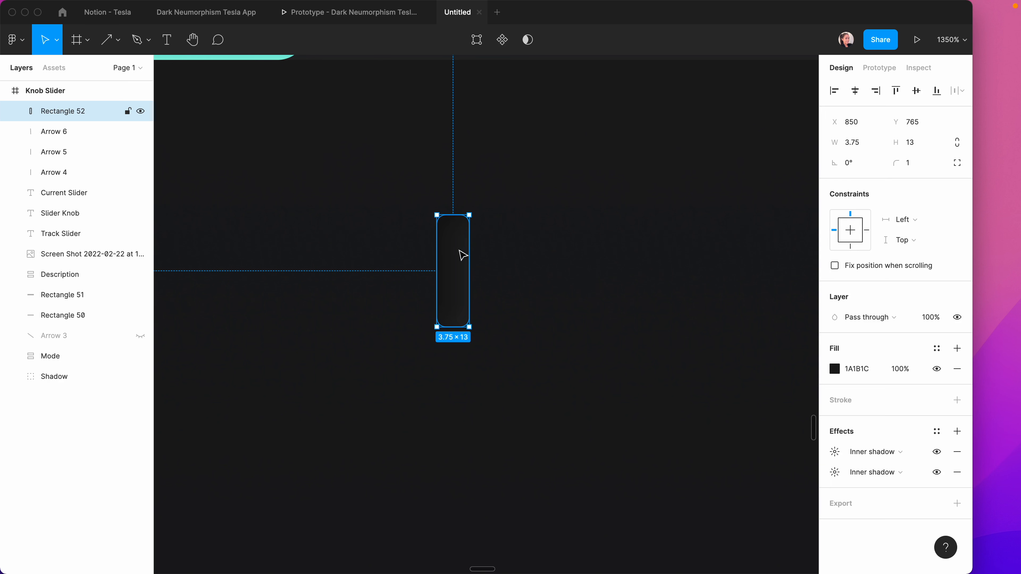
drag(454, 250, 498, 248)
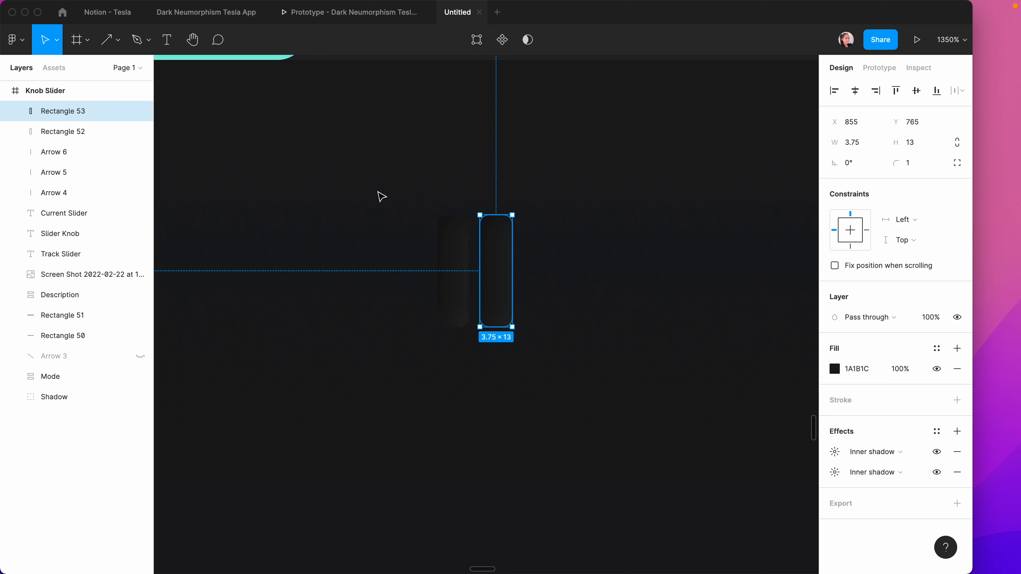
Wrap both grip rectangles in an auto-layout frame with spacing 2, padding 1 top/bottom, 9 left.
drag(380, 197, 547, 262)
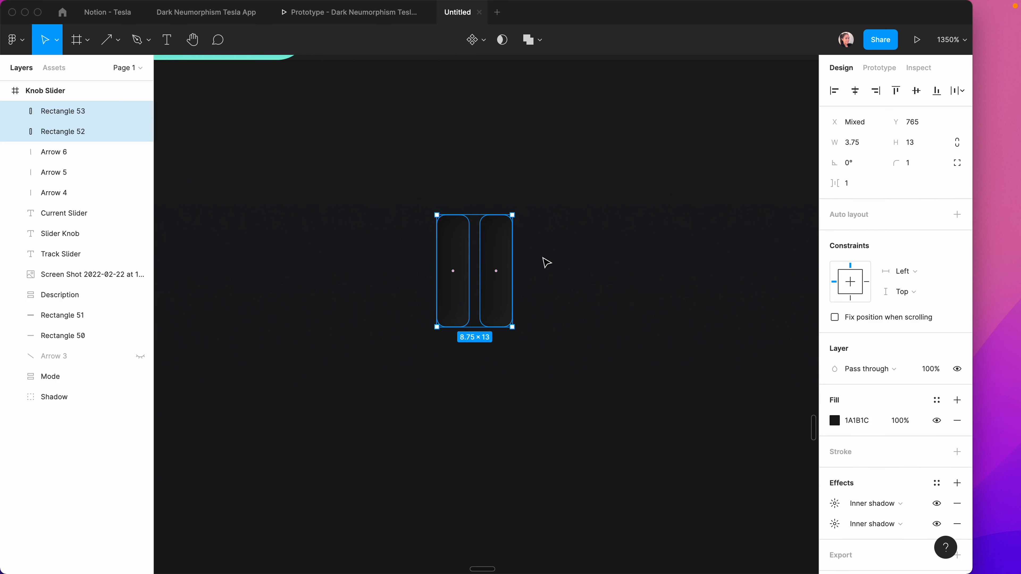
click(957, 214)
click(886, 261)
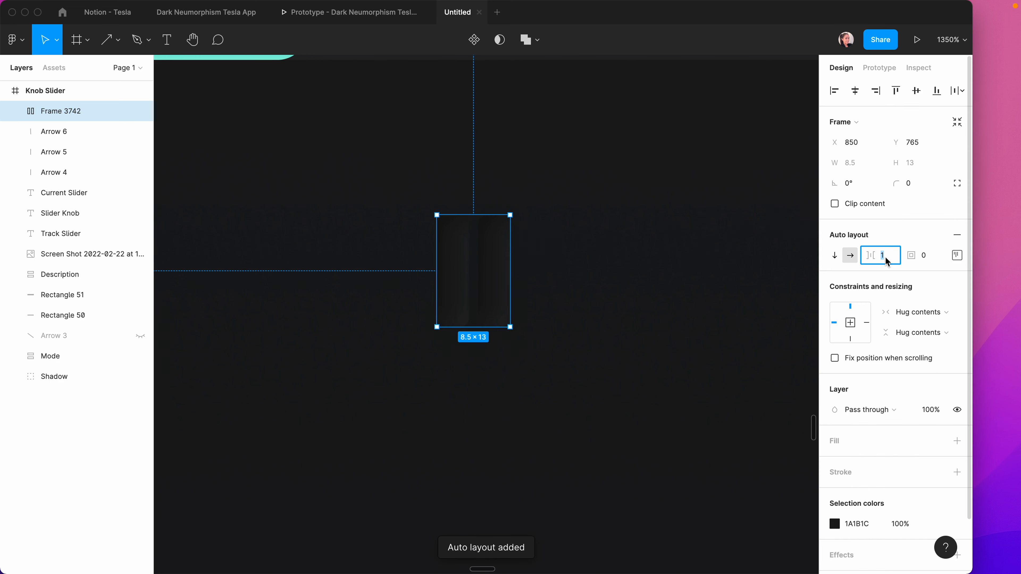
text(2)
key(Return)
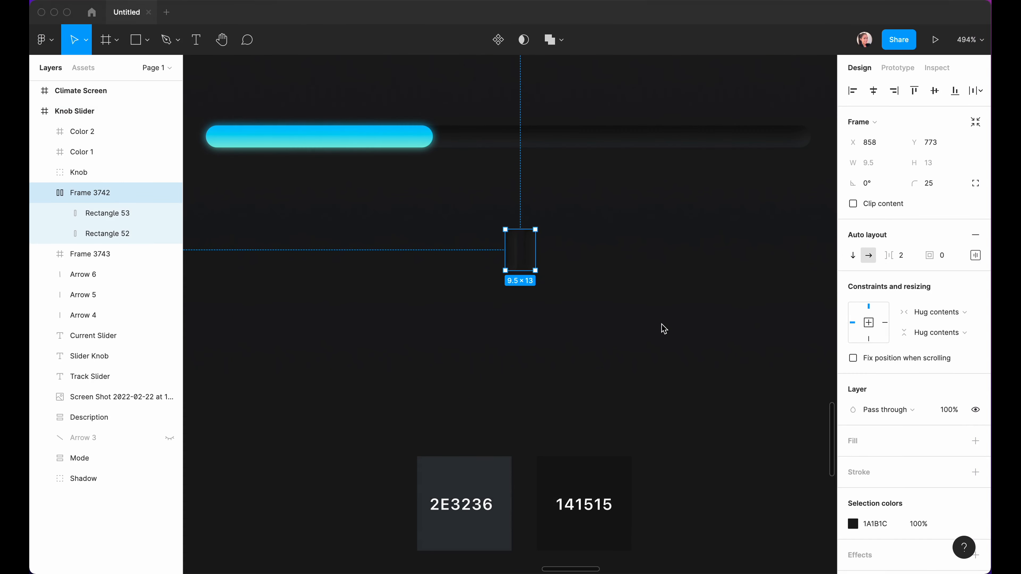
click(565, 281)
scroll(551, 266, up, 3)
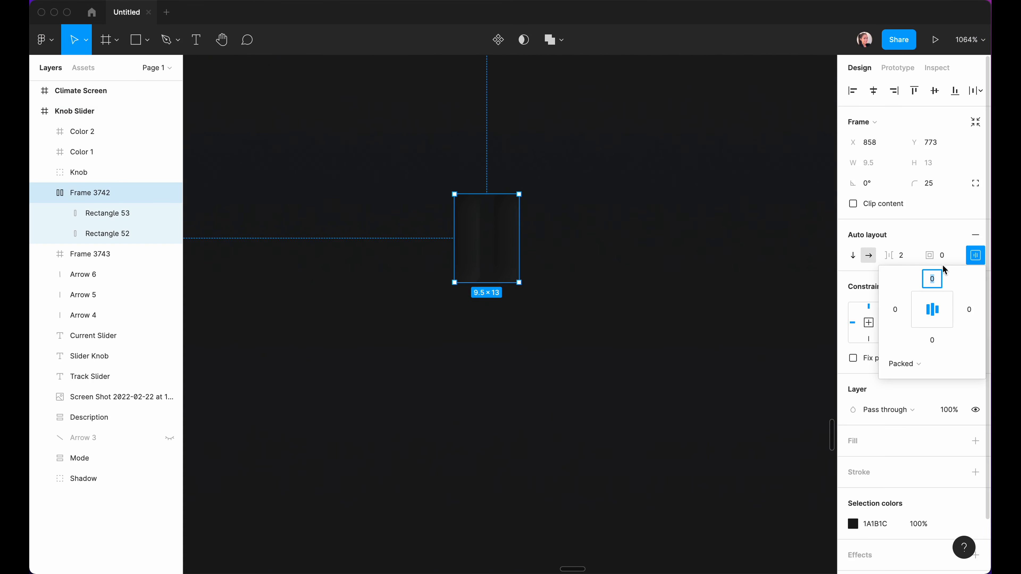
click(933, 342)
text(1)
click(895, 310)
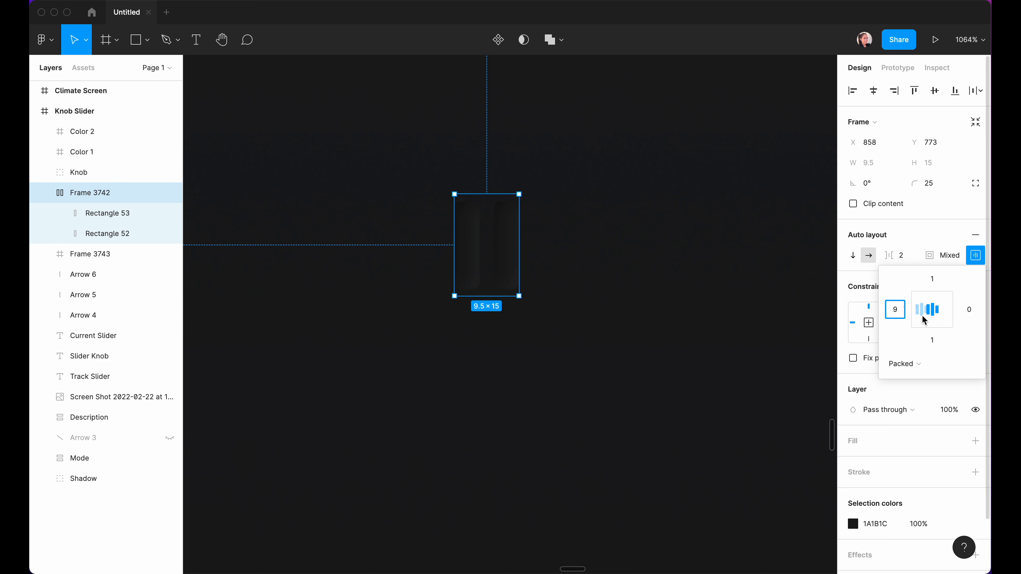
click(970, 313)
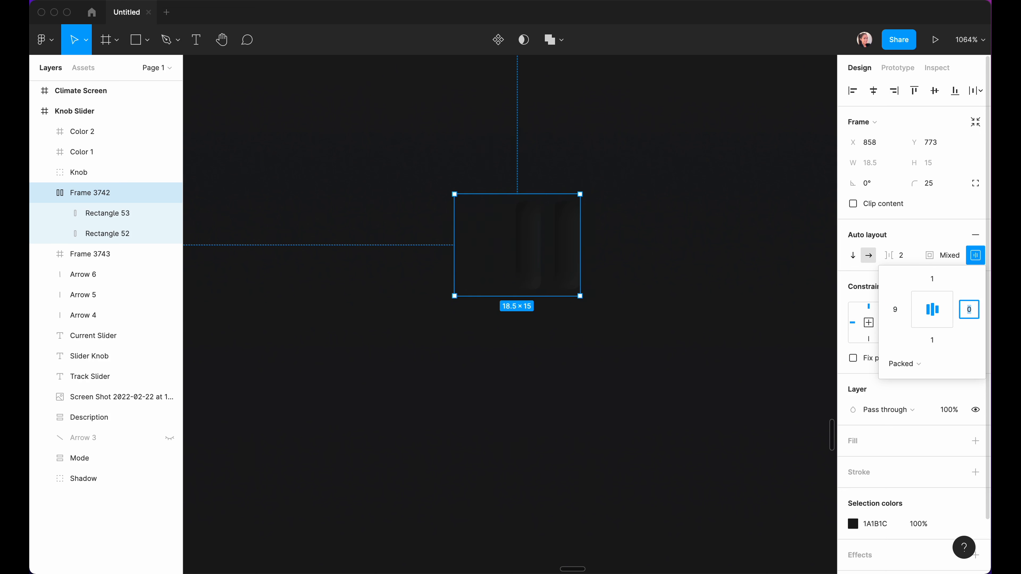
Set the frame's right padding to 9 and corner radius to 25.
text(9)
key(Return)
click(925, 185)
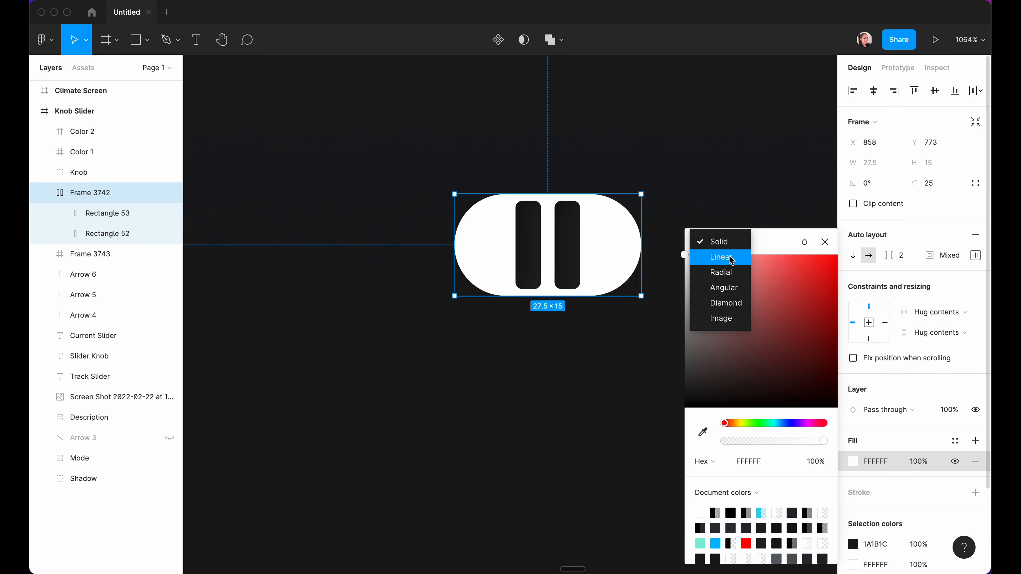
Give the knob frame a diagonal linear gradient from 2E3236 to 141515.
click(727, 265)
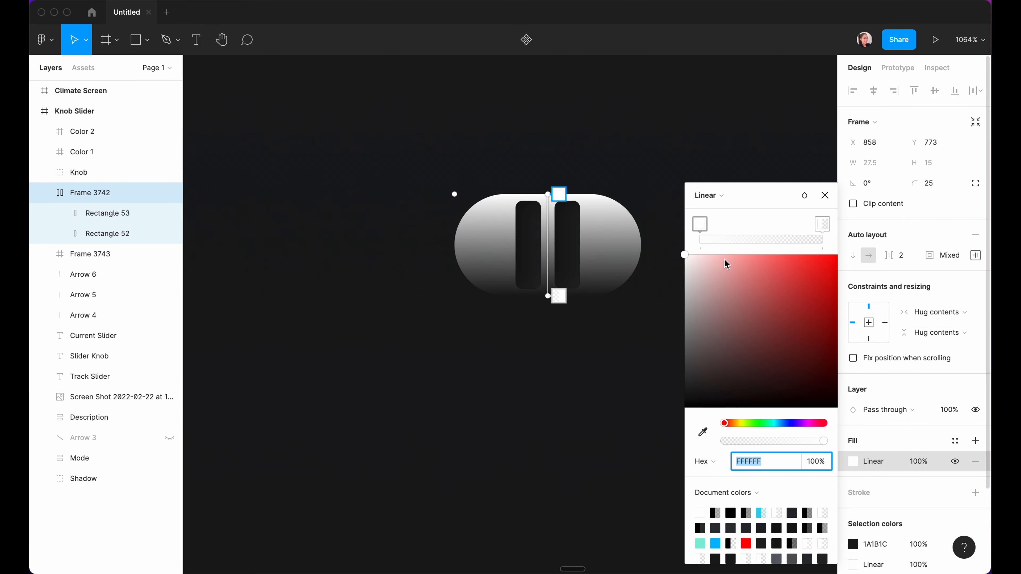
scroll(406, 189, down, 5)
click(486, 116)
click(703, 433)
click(377, 394)
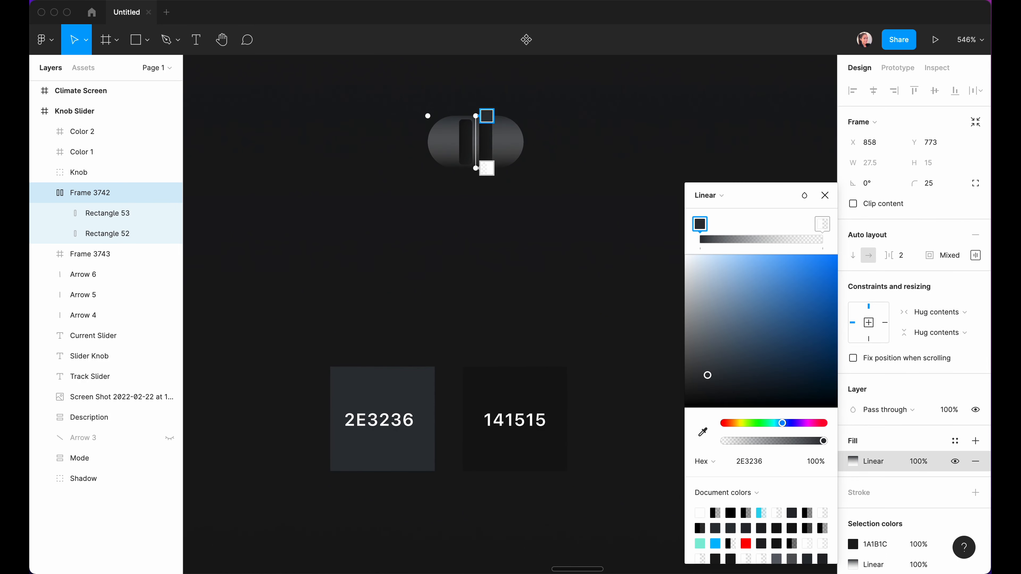
click(487, 168)
click(703, 432)
click(546, 388)
drag(479, 114, 449, 120)
drag(485, 164, 509, 177)
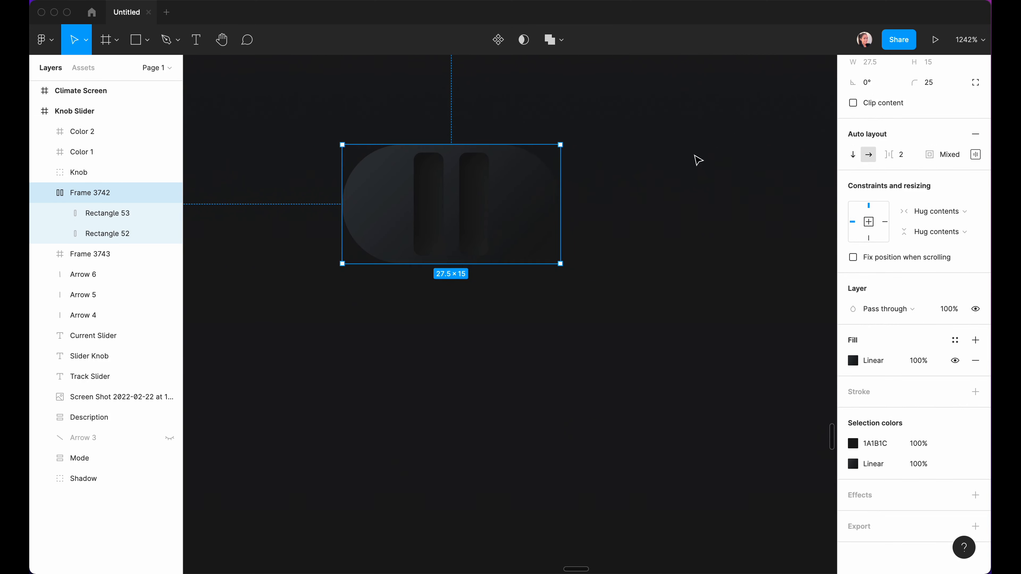
Add a black drop shadow to the knob frame: offset 4/6, blur 20, 35% opacity.
click(976, 491)
click(853, 515)
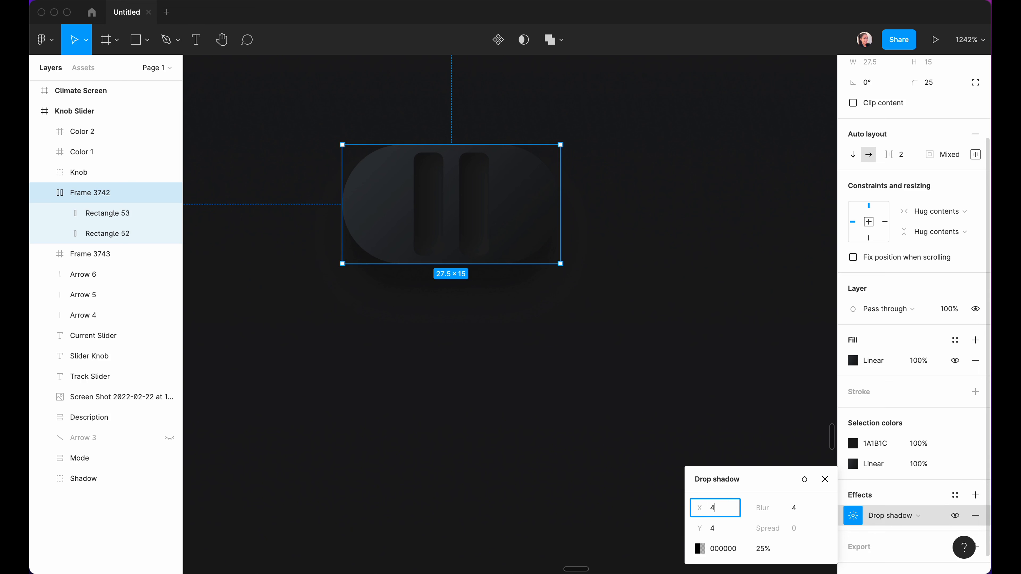
click(715, 530)
text(6)
click(798, 514)
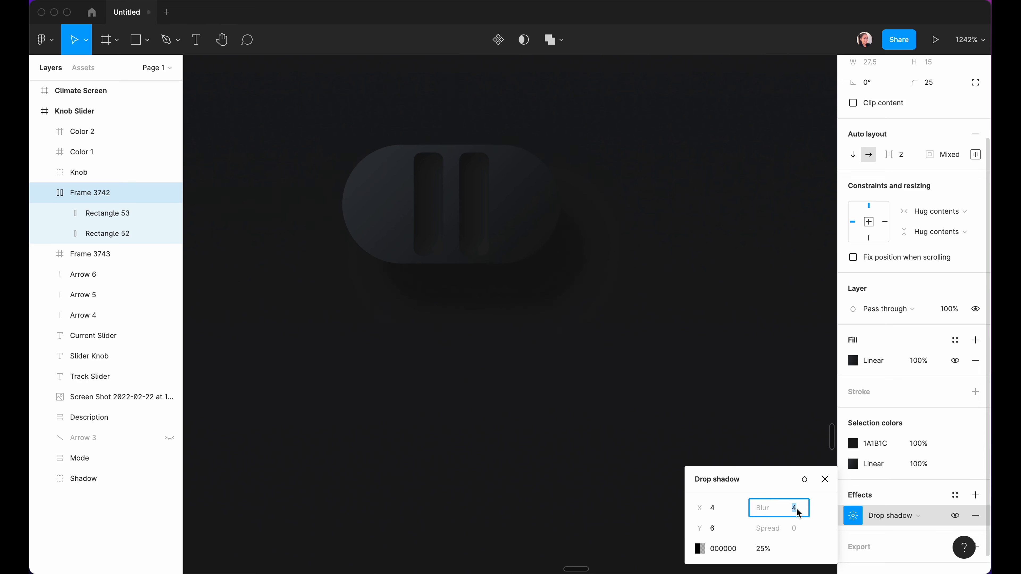
text(20)
key(Return)
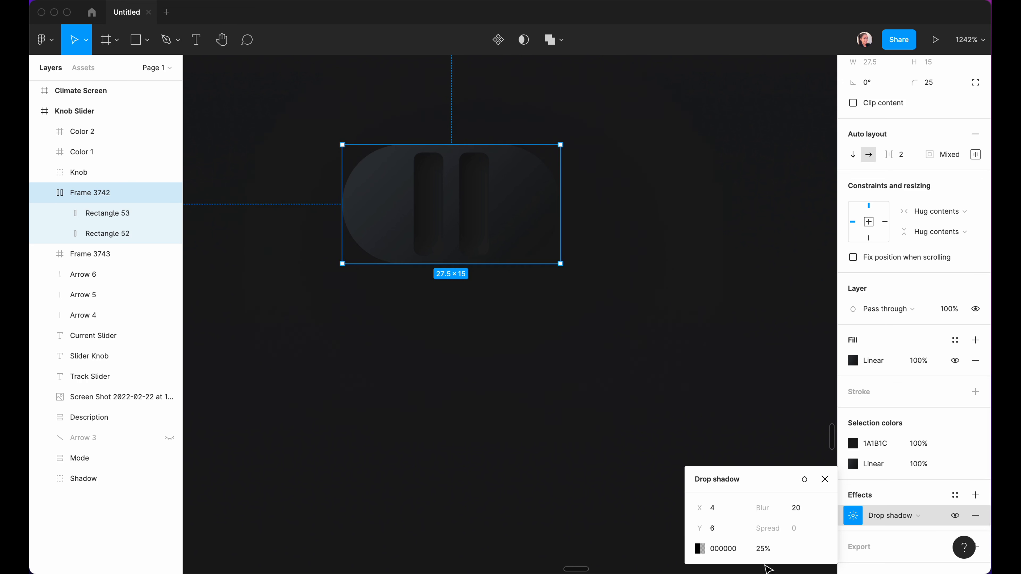
click(763, 550)
text(35)
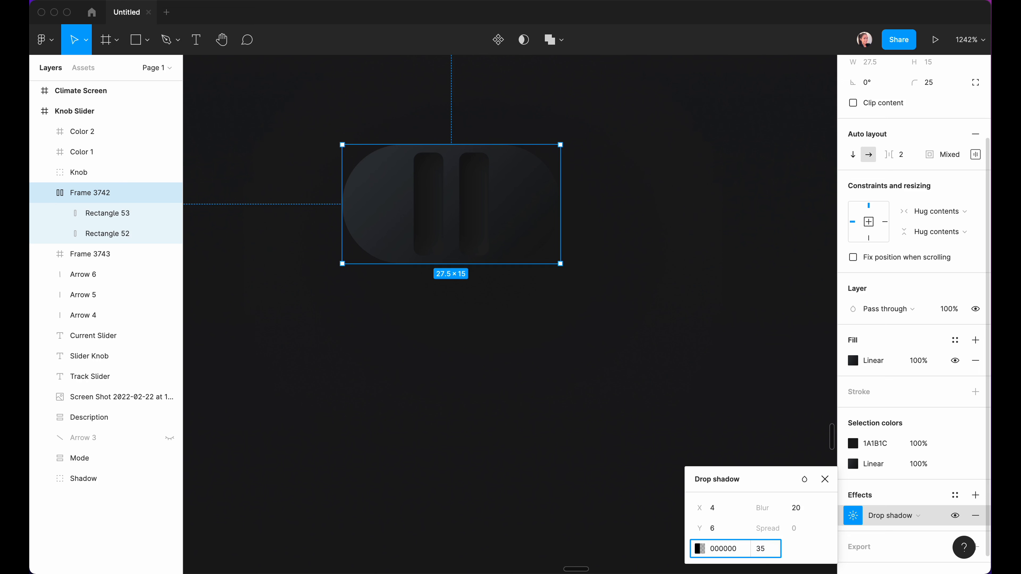
key(Return)
Add a second drop shadow to the knob with offset 1/2 and blur 20.
click(976, 495)
click(716, 509)
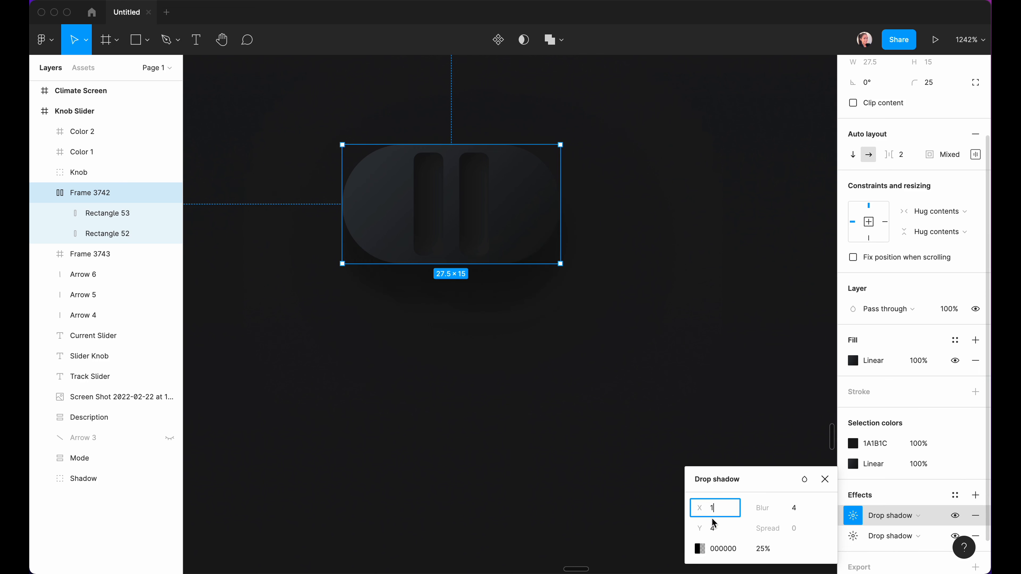
click(714, 523)
text(2)
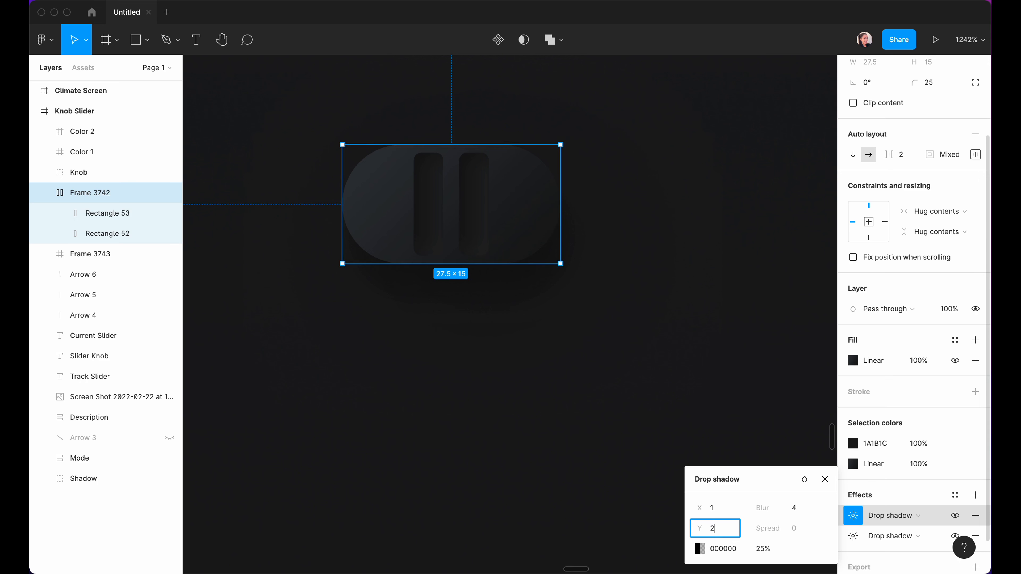
click(794, 509)
text(20)
key(Return)
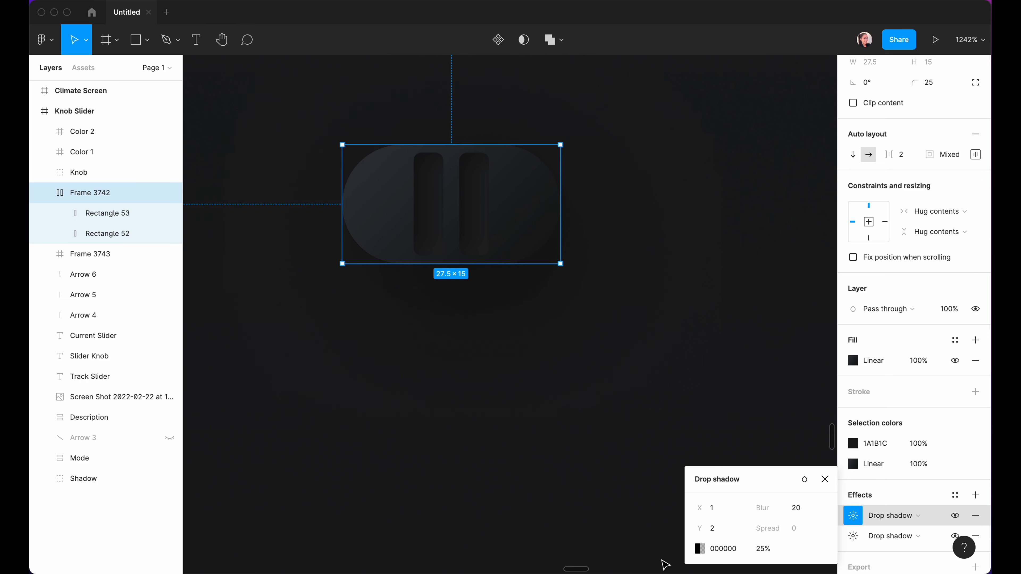
Colour the second shadow cyan 5ECEF0, sampled from the slider, and fade it to 15%.
click(699, 549)
click(549, 432)
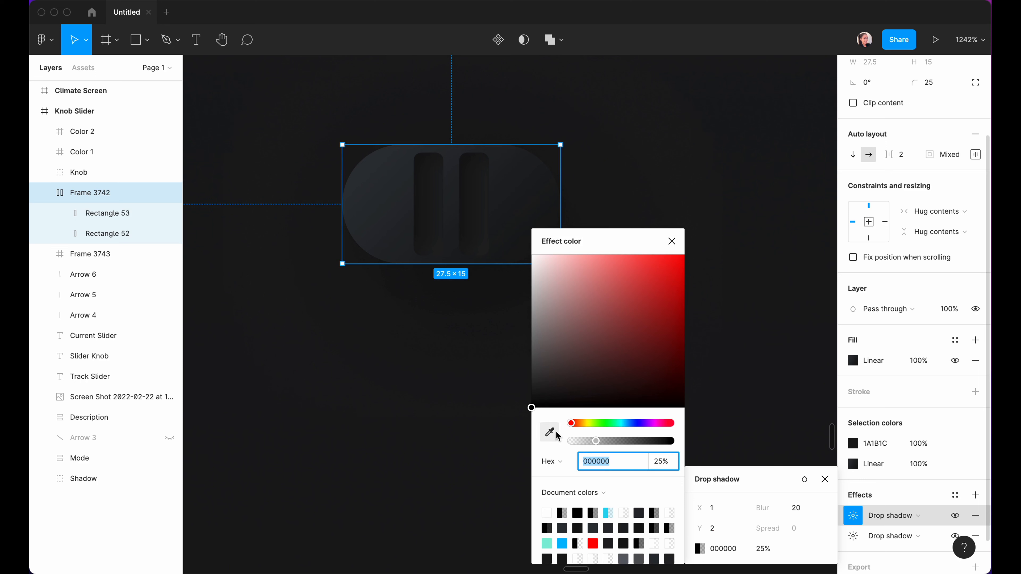
scroll(479, 298, down, 5)
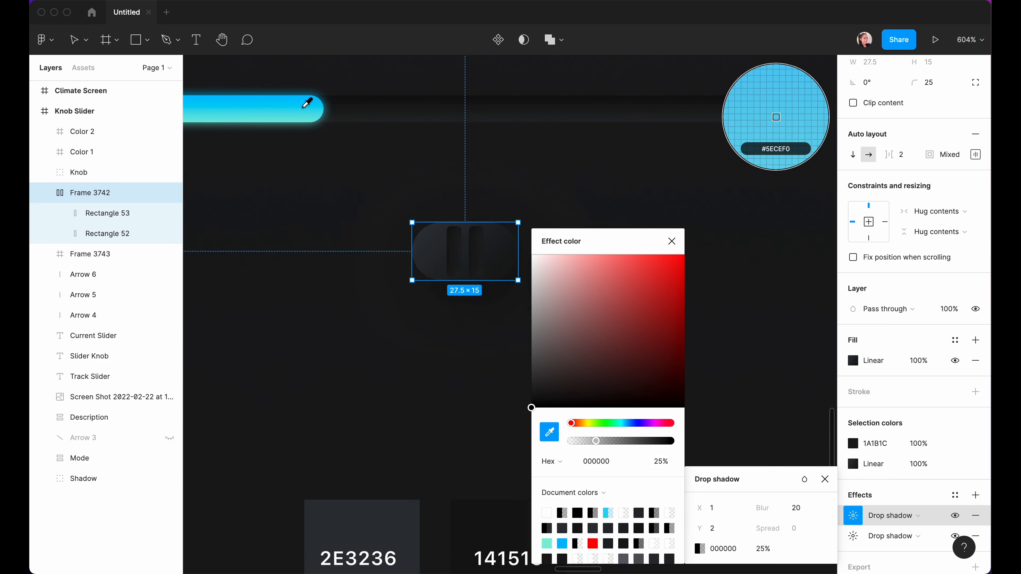
click(303, 104)
scroll(483, 306, up, 5)
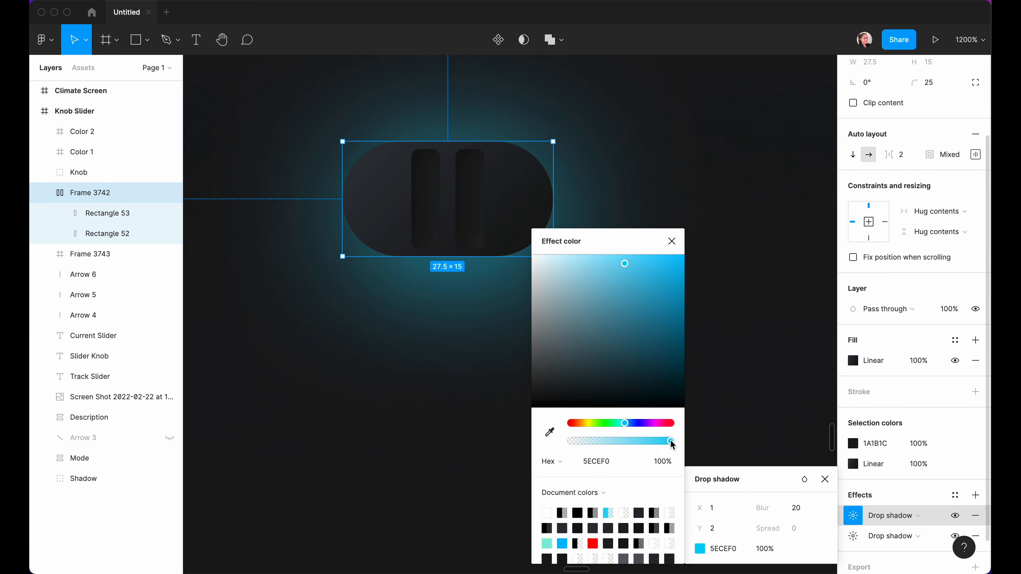
drag(672, 443, 588, 445)
click(672, 243)
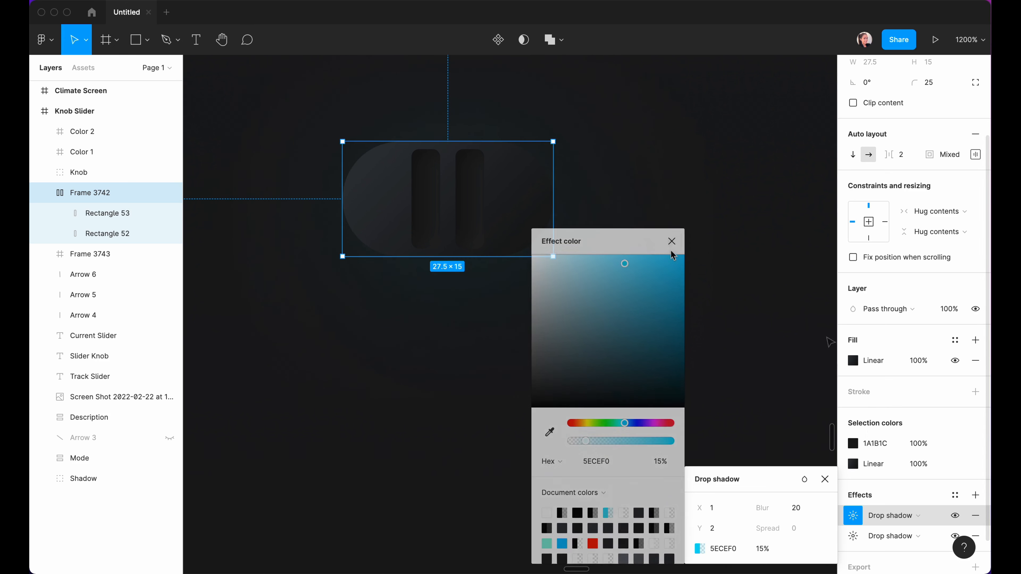
Add an inner shadow to the knob with offset -1/-1 and blur 8.
click(974, 493)
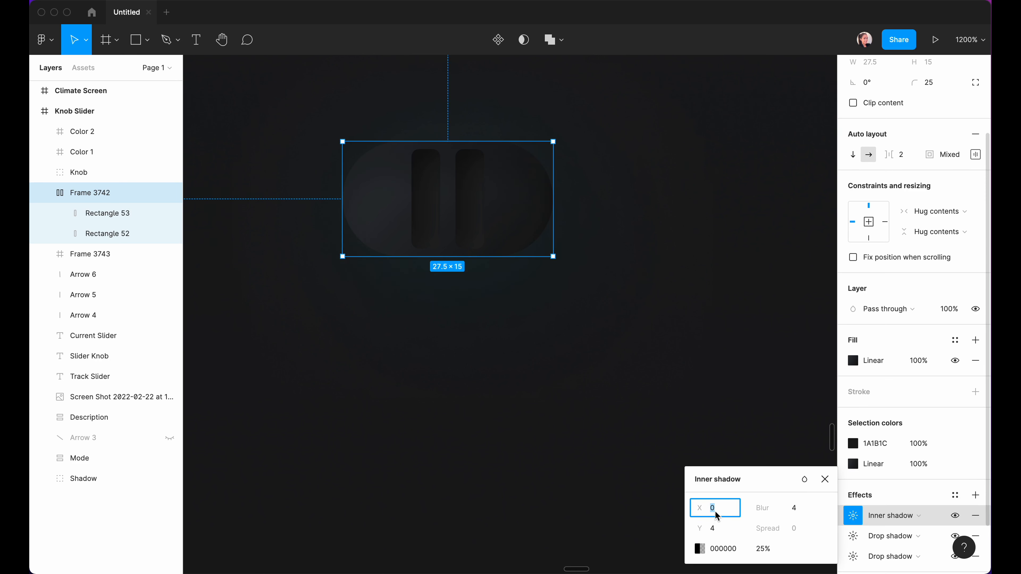
text(1)
click(713, 528)
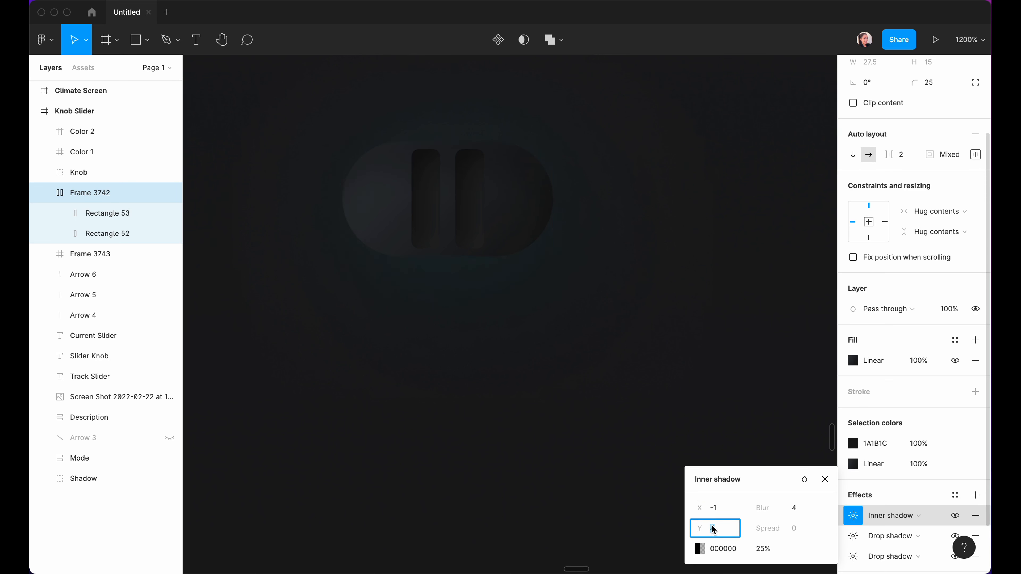
text(-1)
click(796, 510)
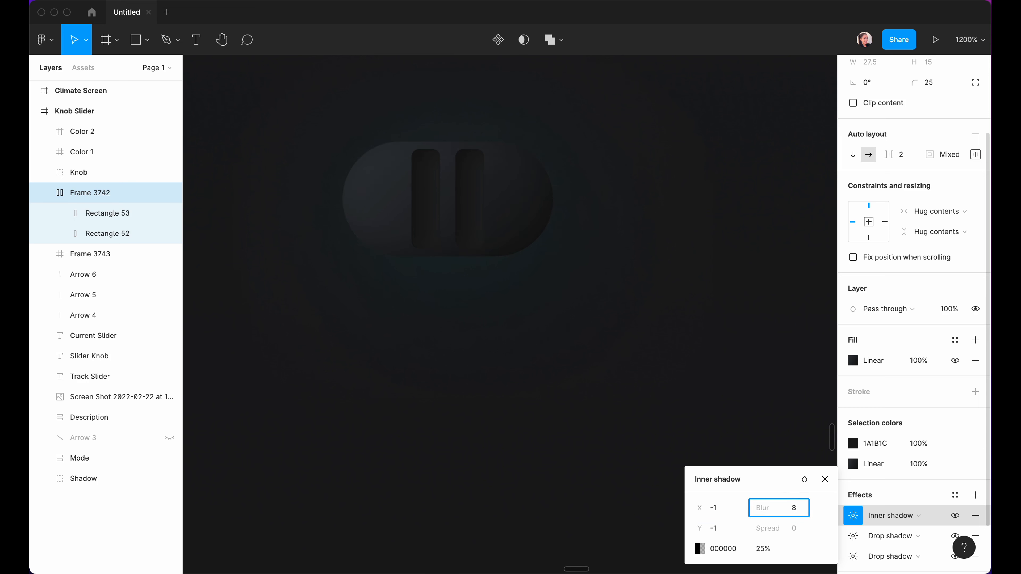
text(8)
key(Return)
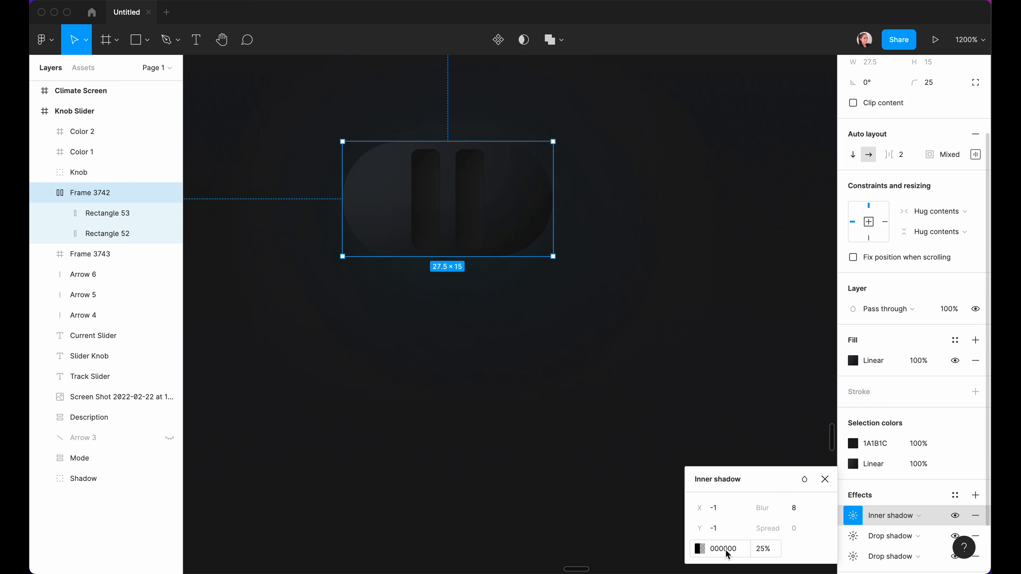
Raise the inner shadow's black colour to 70% opacity.
click(700, 549)
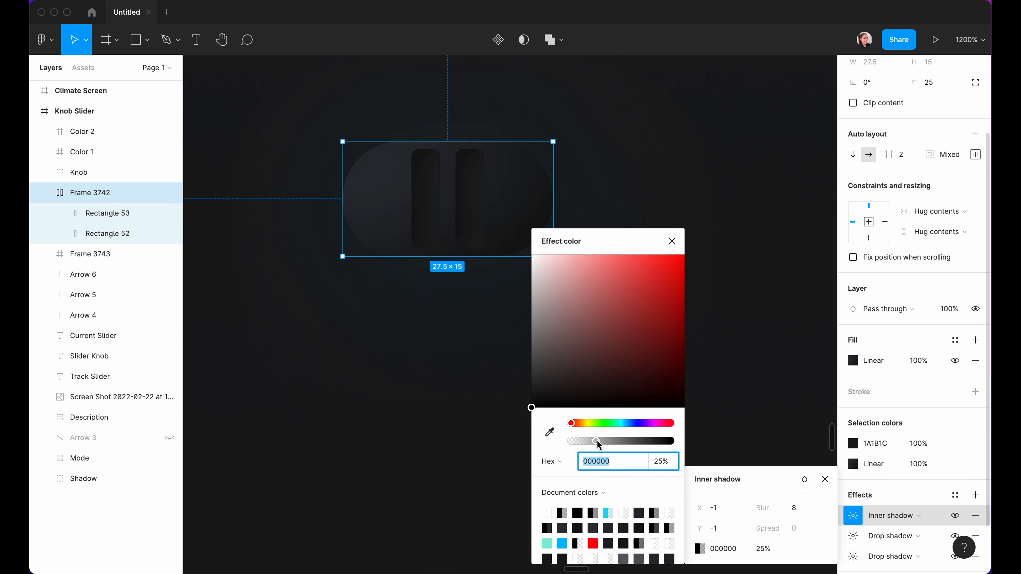
drag(598, 443, 642, 444)
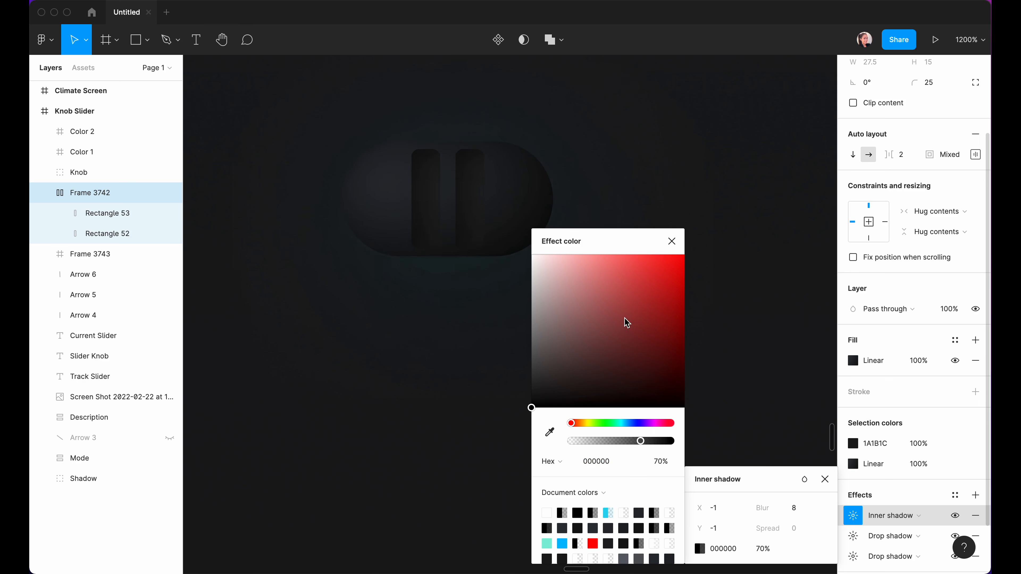
click(671, 241)
click(686, 246)
Move knob Frame 3742 onto the slider track and frame it with Rectangles 50–52 as Frame 3743.
scroll(540, 324, down, 5)
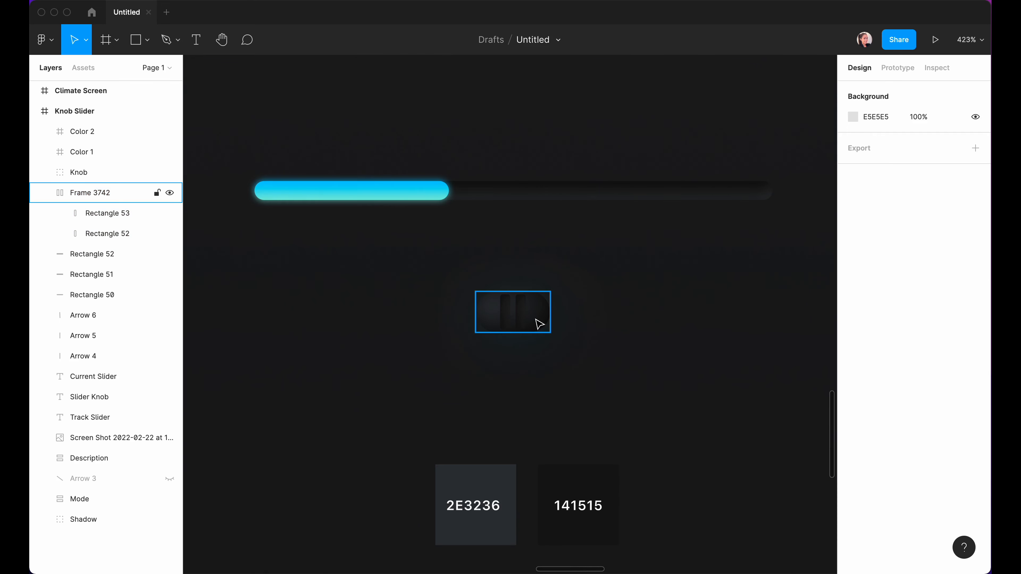
drag(541, 324, 483, 200)
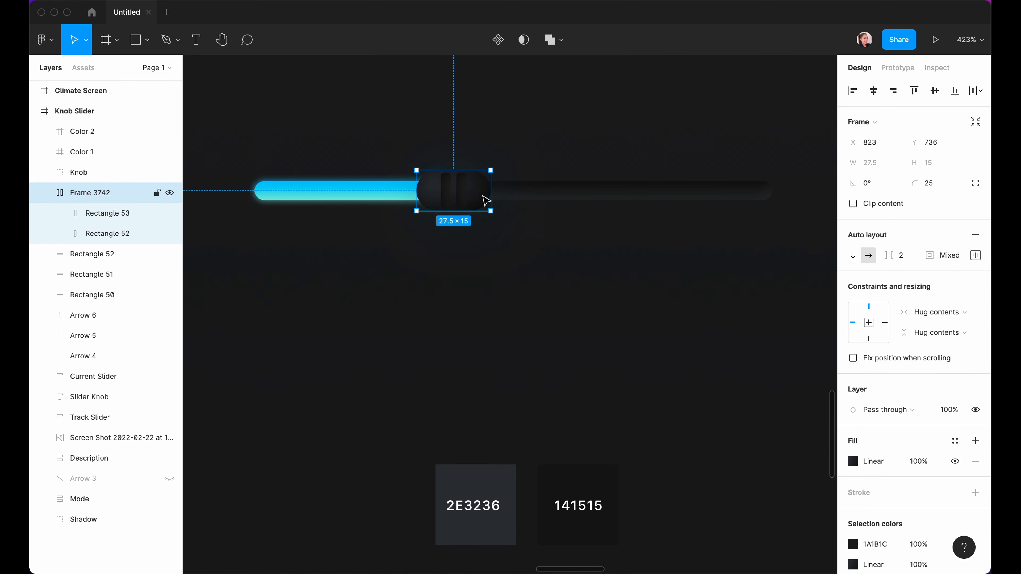
drag(220, 98, 814, 291)
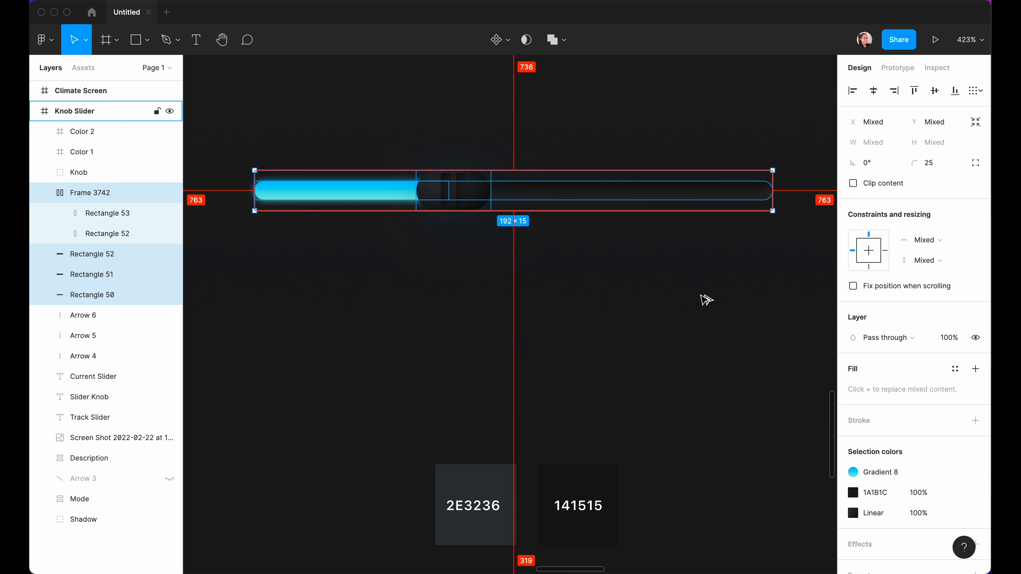
key(super+alt+g)
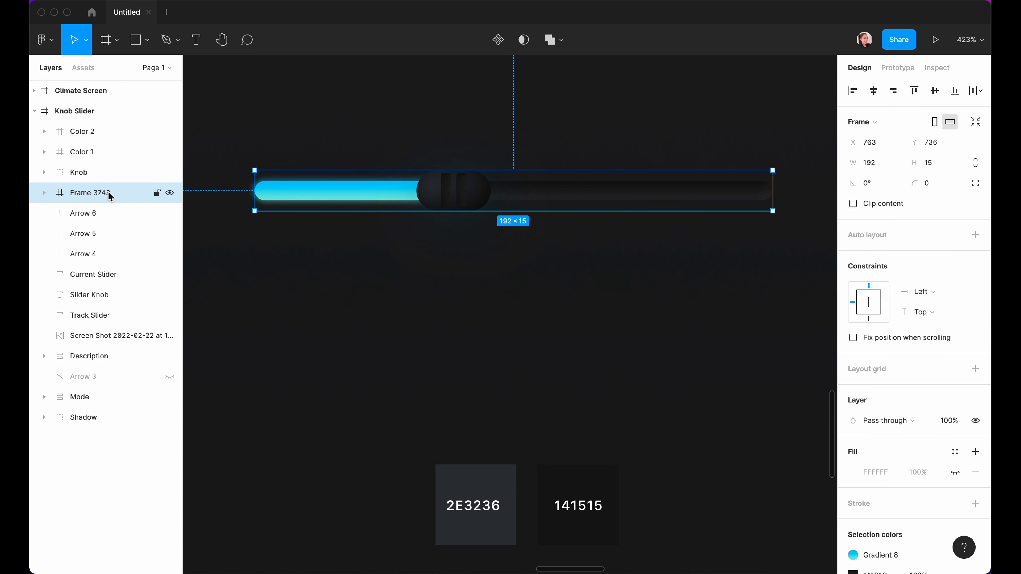
double_click(439, 196)
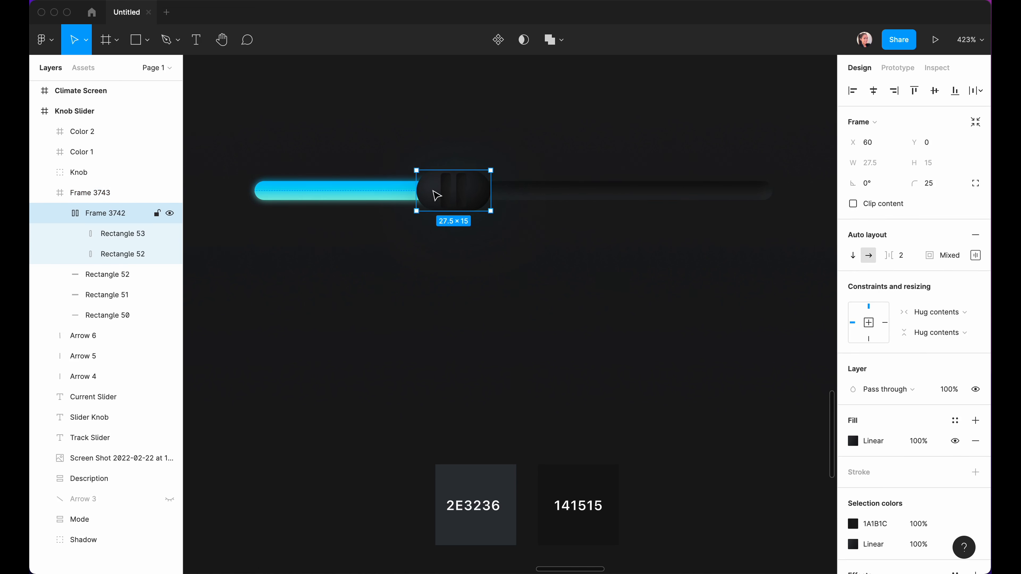
click(526, 272)
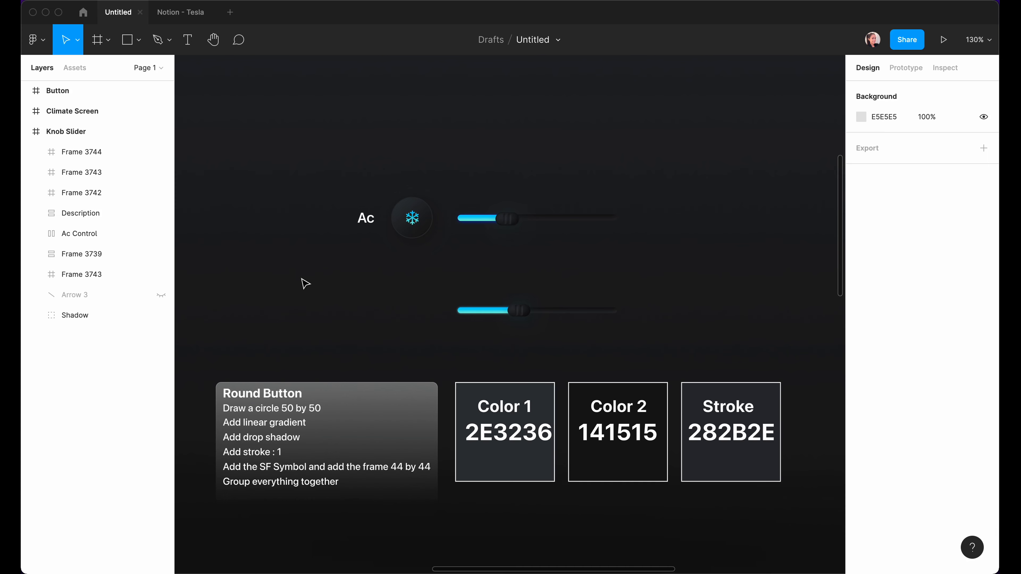
Draw a 50×50 circle left of the second slider.
scroll(390, 303, up, 5)
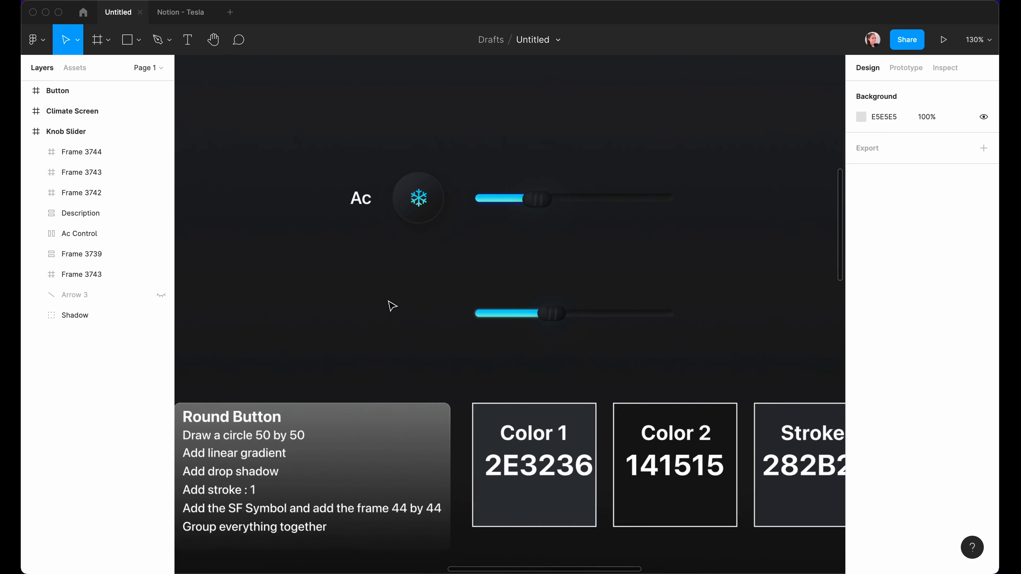
scroll(392, 305, up, 3)
key(o)
drag(369, 289, 428, 347)
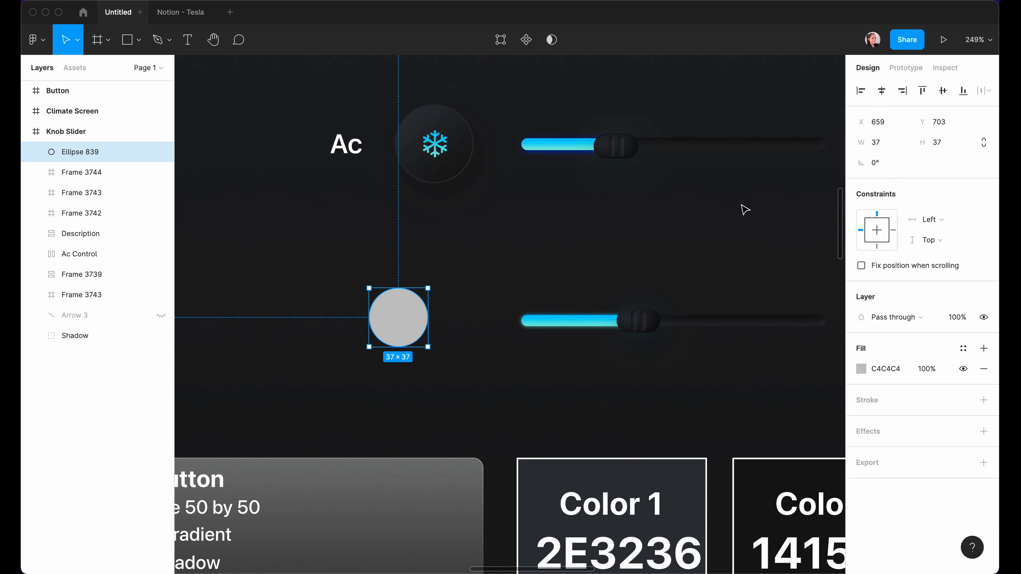
click(881, 143)
text(50)
click(934, 142)
text(50)
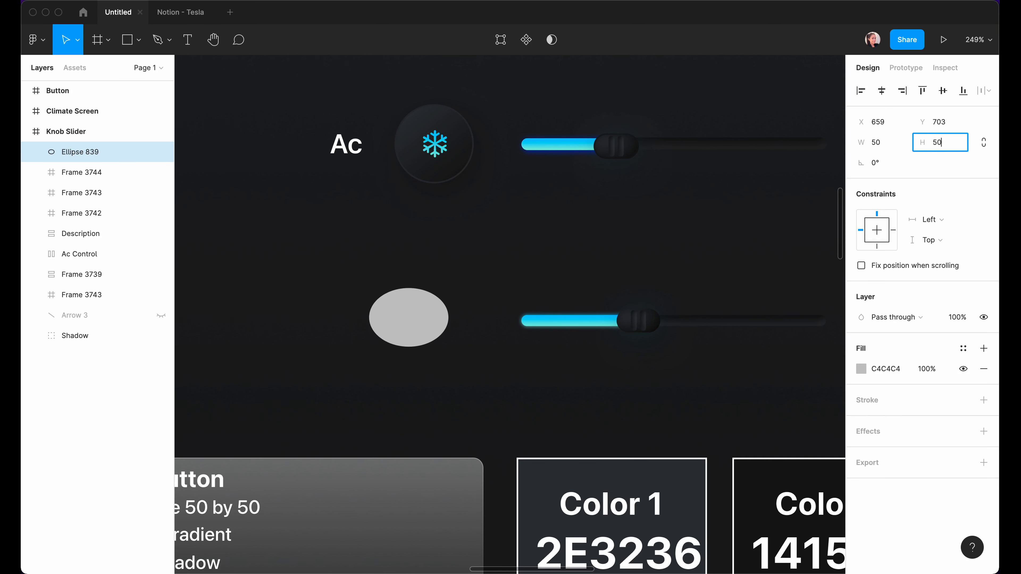
key(Return)
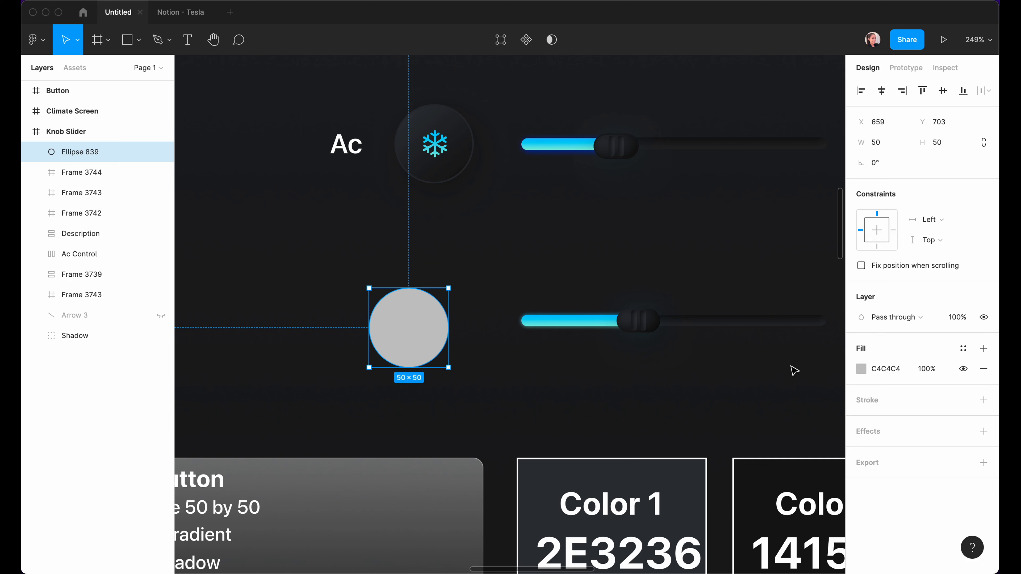
Fill the circle with a diagonal 2E3236-to-141515 linear gradient and add a stroke.
click(864, 372)
click(720, 242)
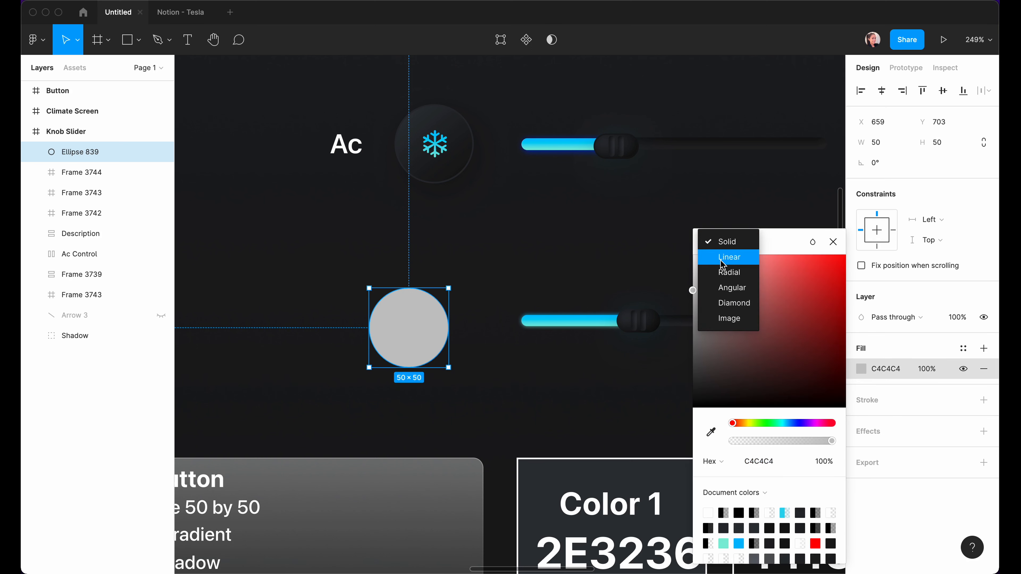
click(722, 258)
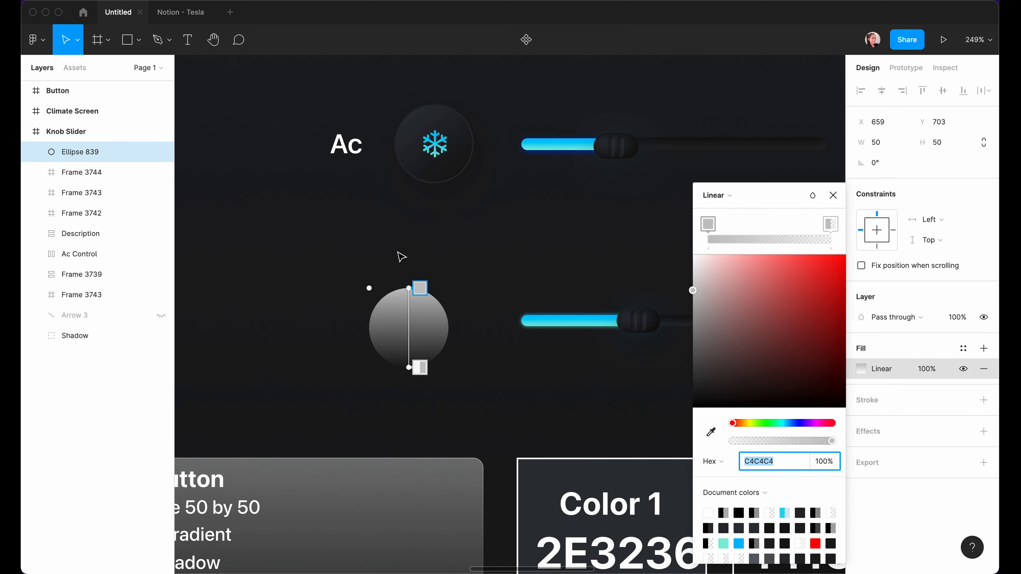
scroll(382, 255, down, 5)
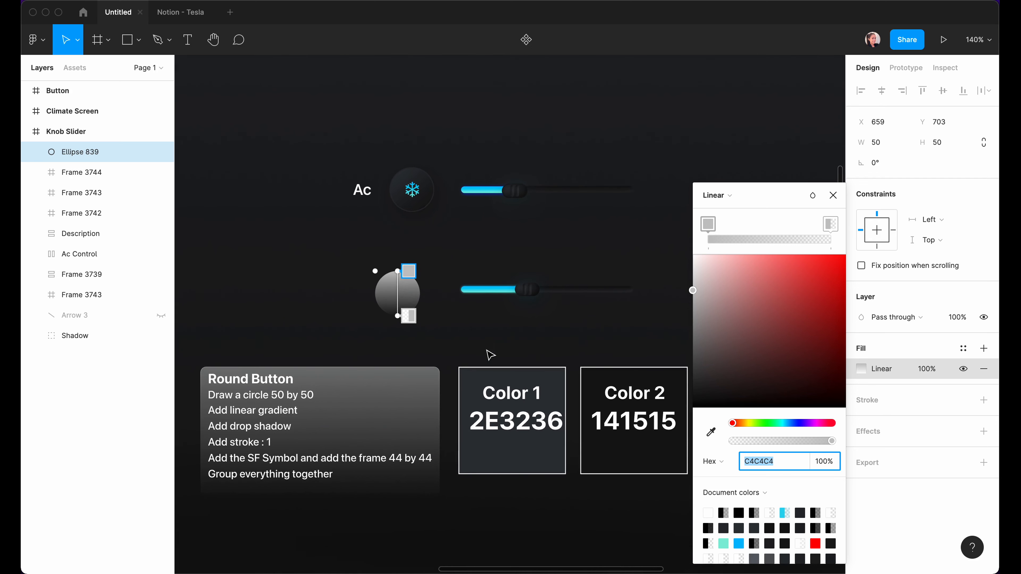
text(2E3236)
key(Return)
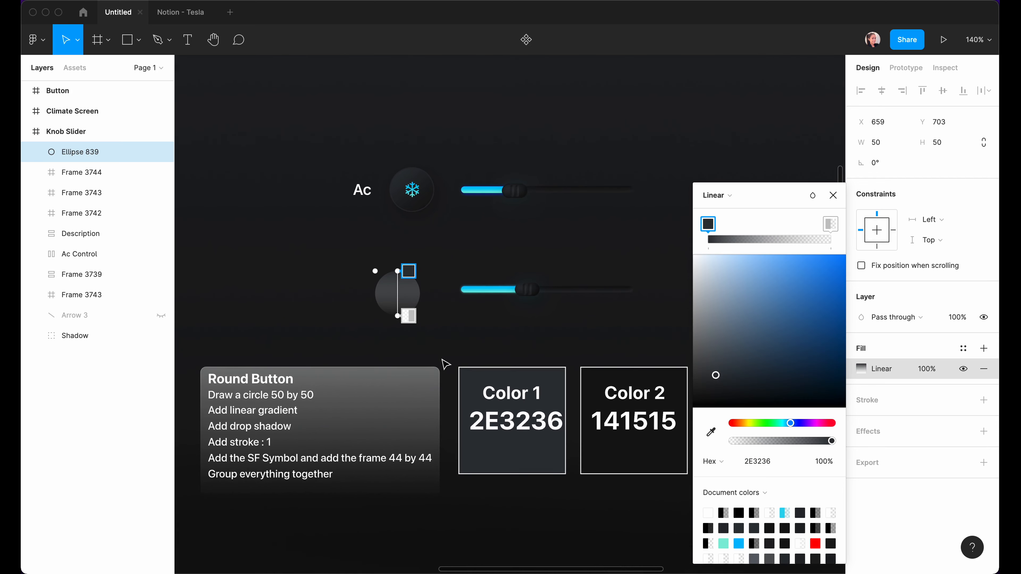
click(409, 316)
click(704, 440)
click(660, 440)
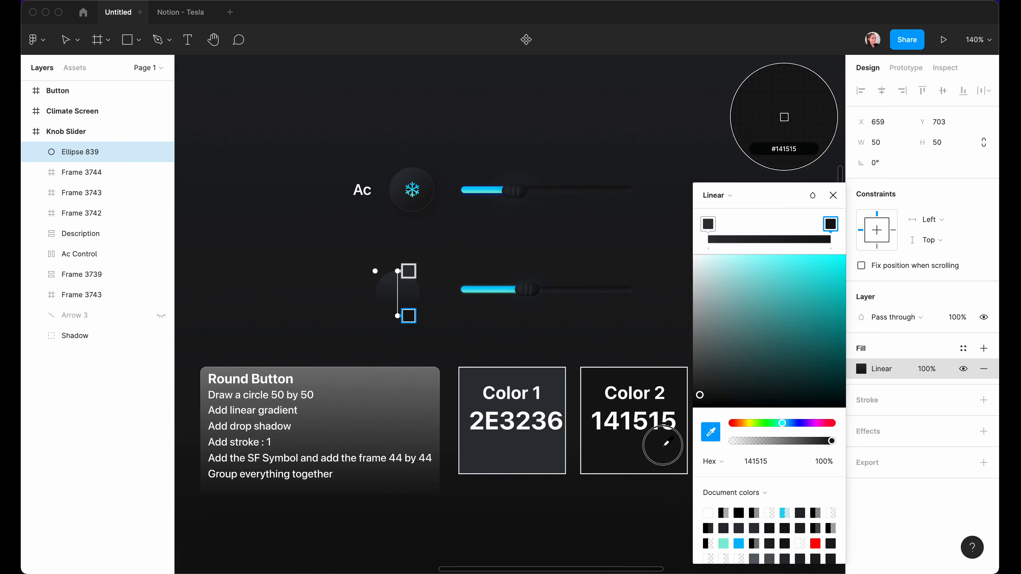
drag(398, 316, 411, 310)
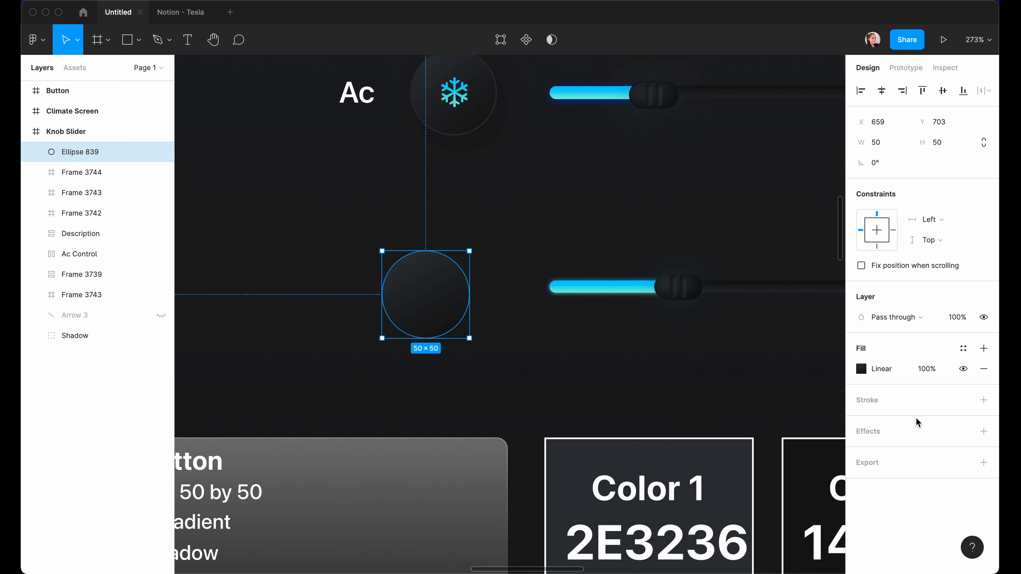
click(983, 400)
Colour the circle's stroke 282B2E, sampled from the Stroke card.
click(860, 420)
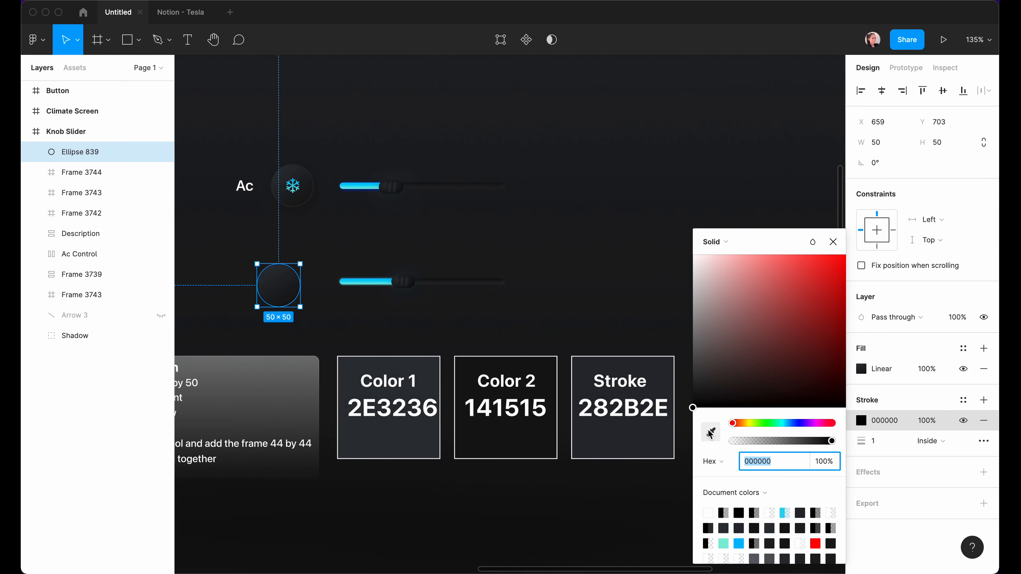
key(i)
click(626, 436)
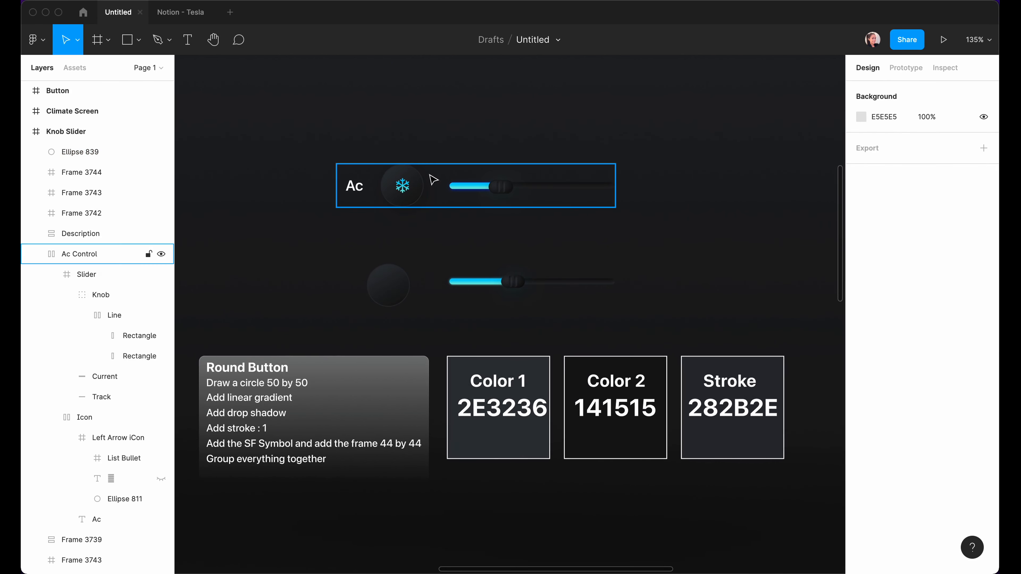
click(387, 290)
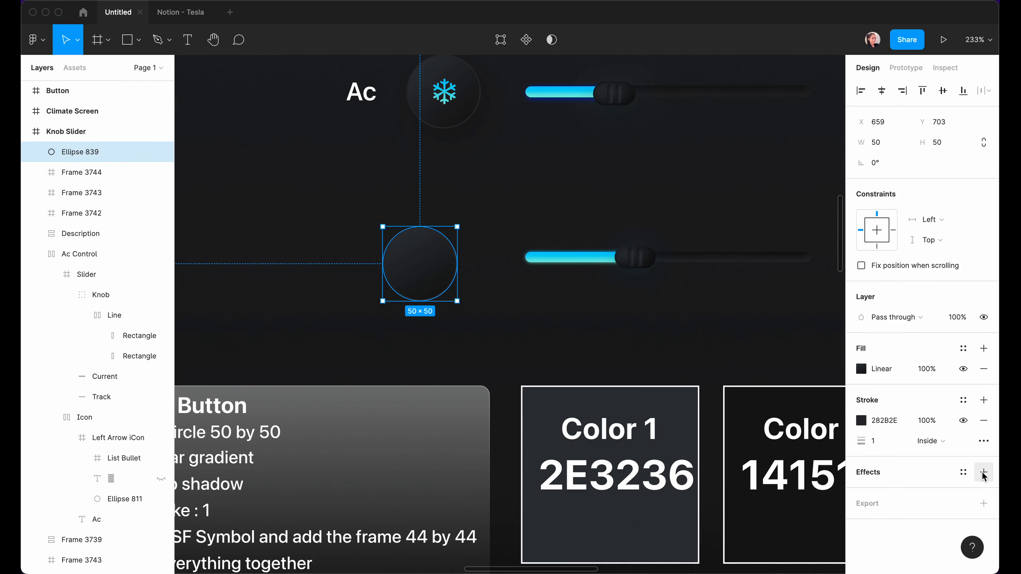
Give the circle a drop shadow with offset 4/6, blur 20, at 35% opacity.
click(983, 473)
click(861, 492)
click(719, 508)
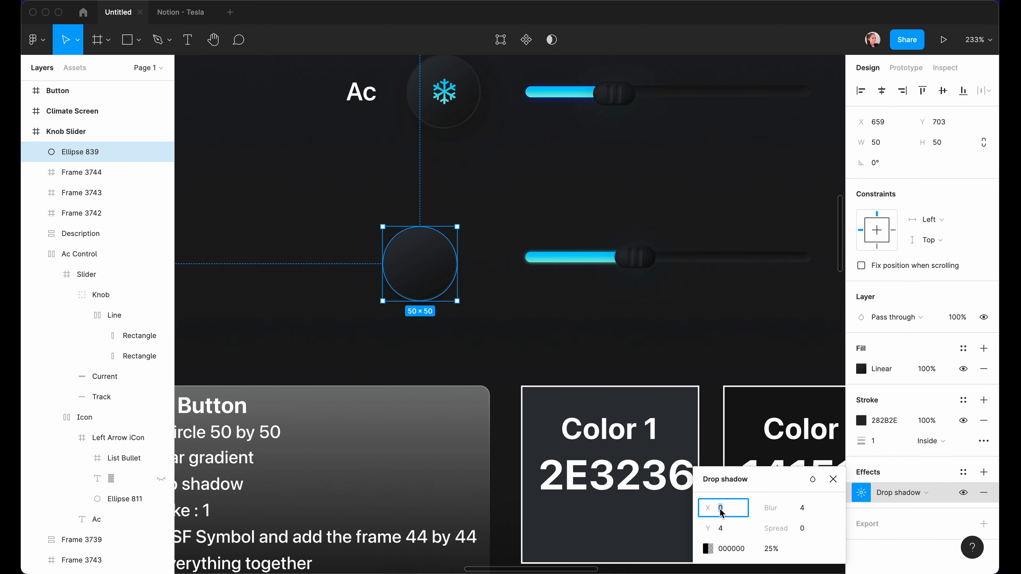
click(725, 534)
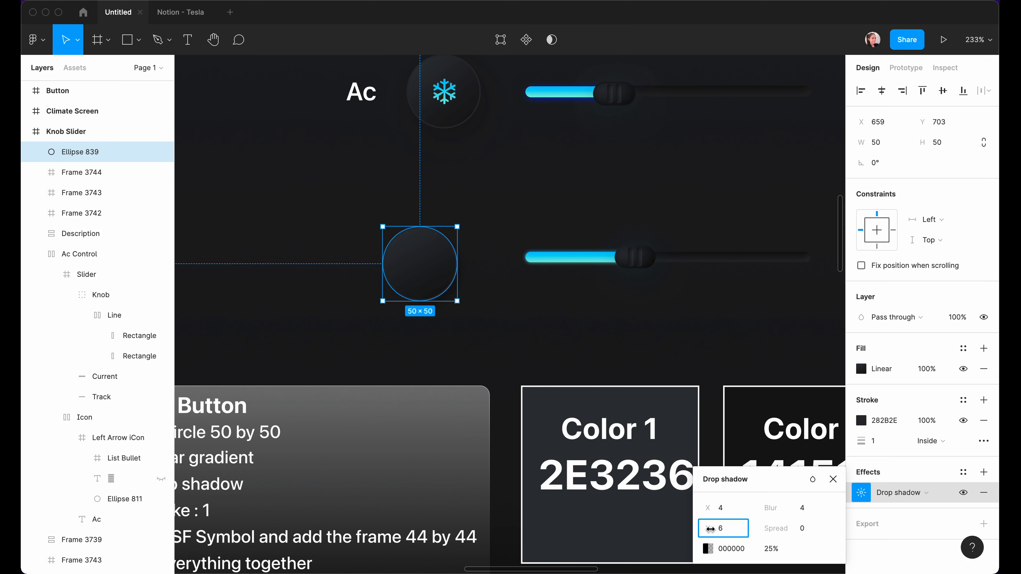
click(805, 510)
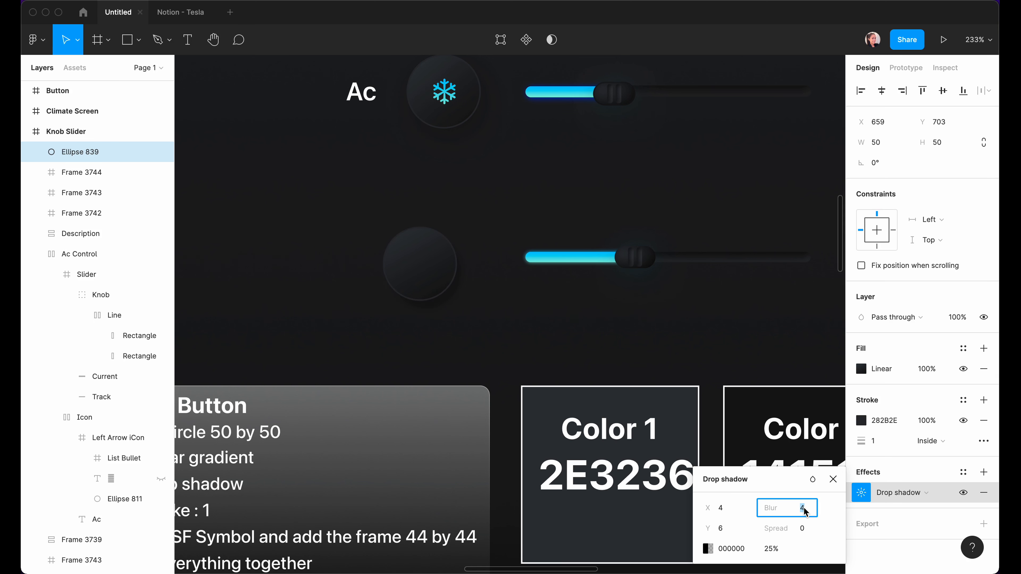
text(20)
key(Return)
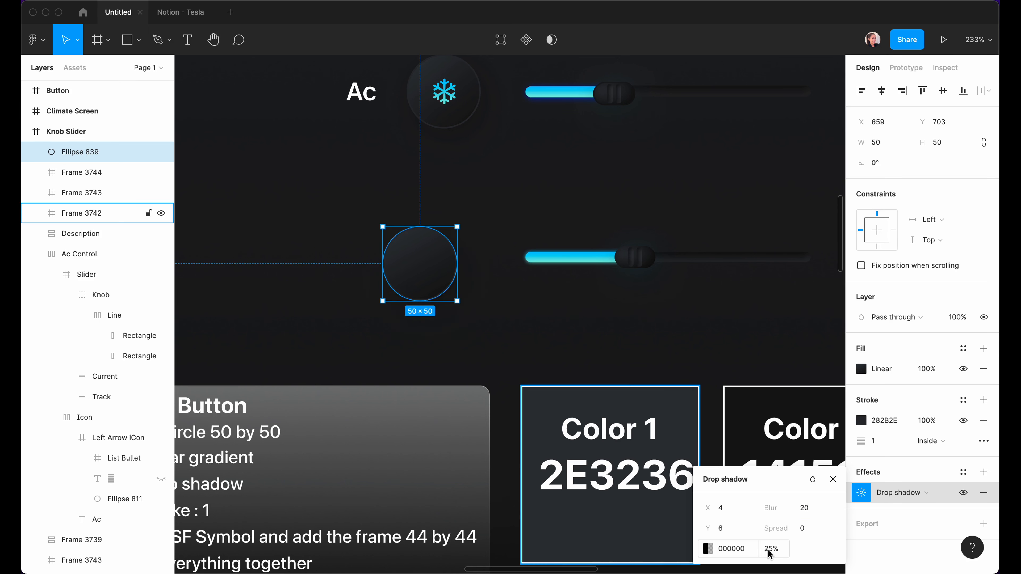
click(769, 550)
text(35)
key(Return)
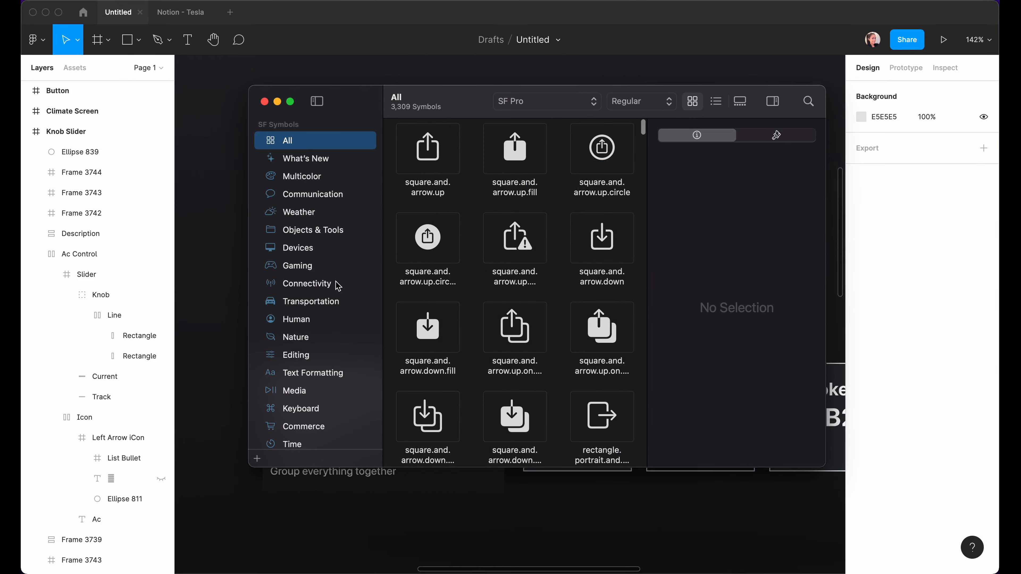
Pick the snowflake from SF Symbols' Weather category and return to the Figma circle.
click(301, 218)
scroll(549, 316, down, 10)
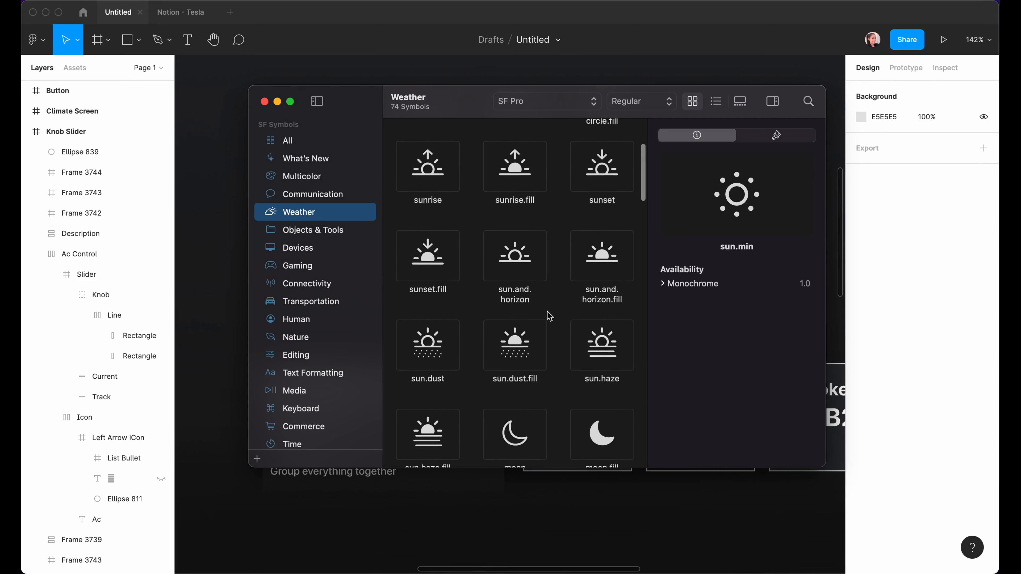
scroll(550, 316, down, 10)
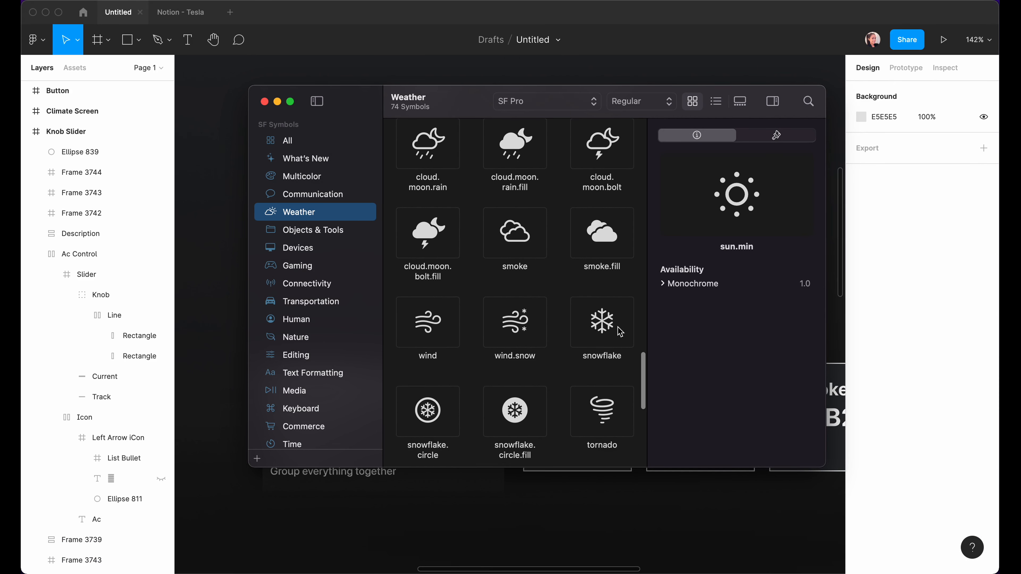
click(602, 332)
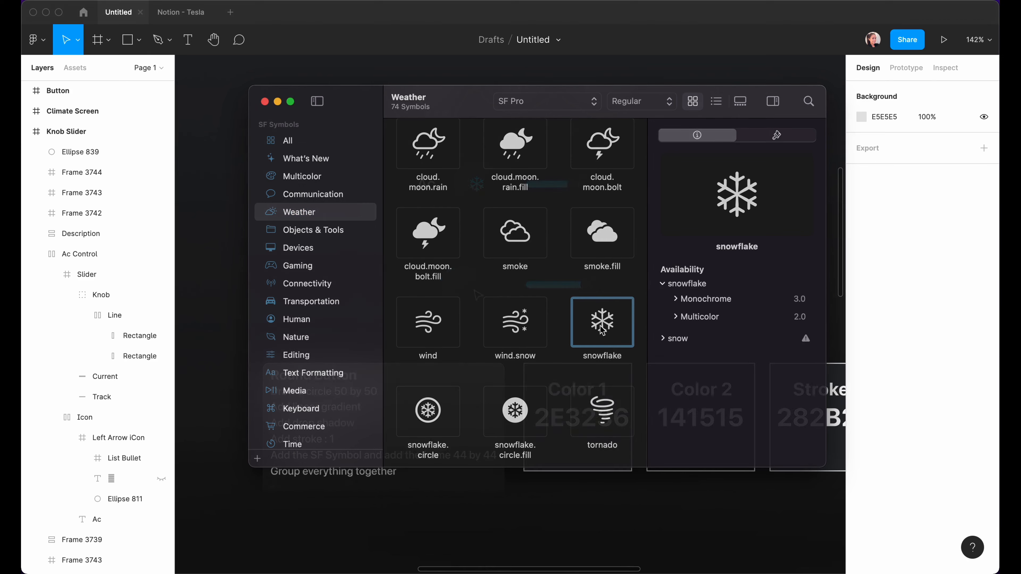
key(super+Tab)
click(463, 289)
scroll(464, 289, up, 5)
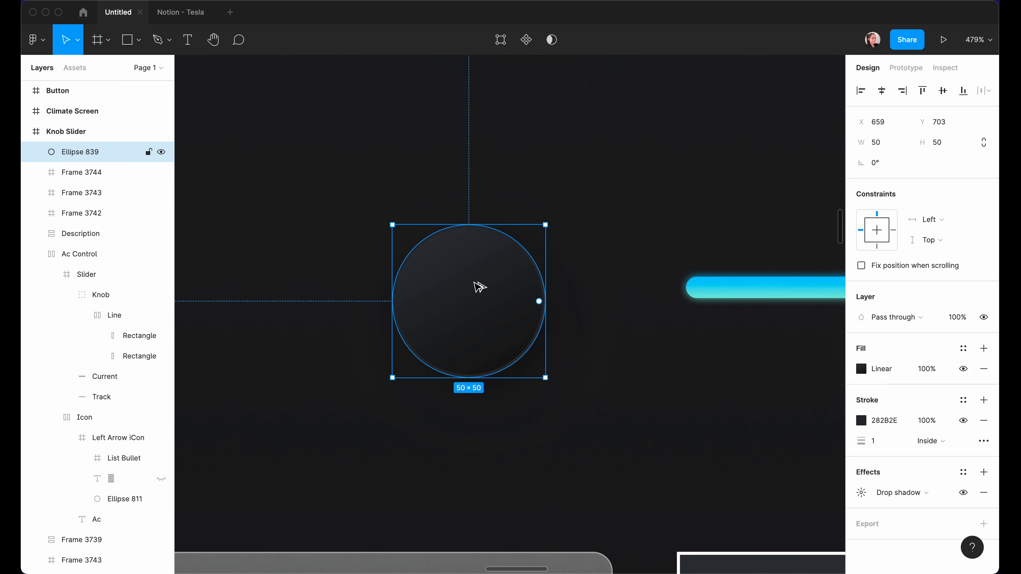
Wrap the circle in its own frame and paste the snowflake glyph as text on it.
key(super+alt+g)
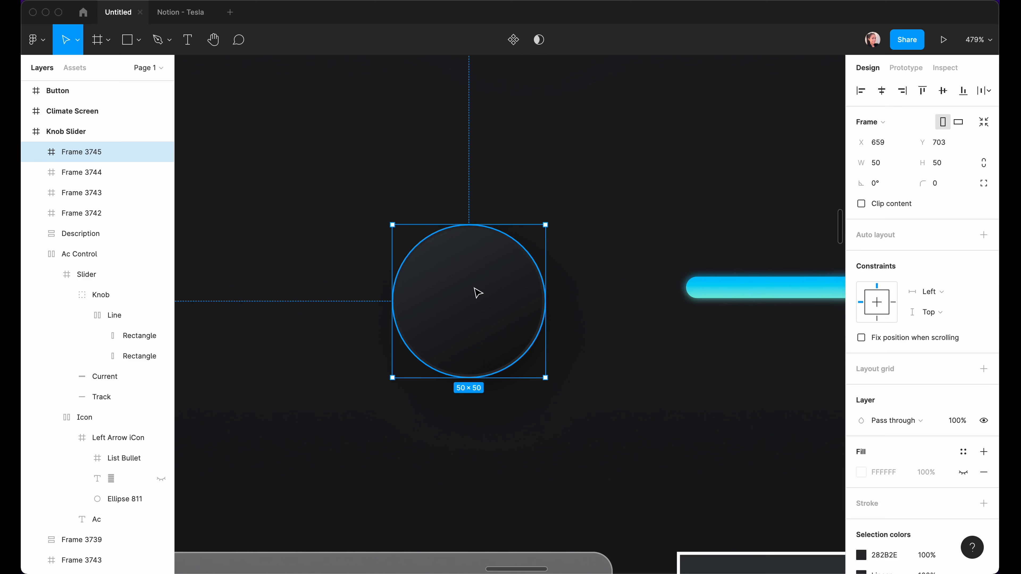
double_click(477, 293)
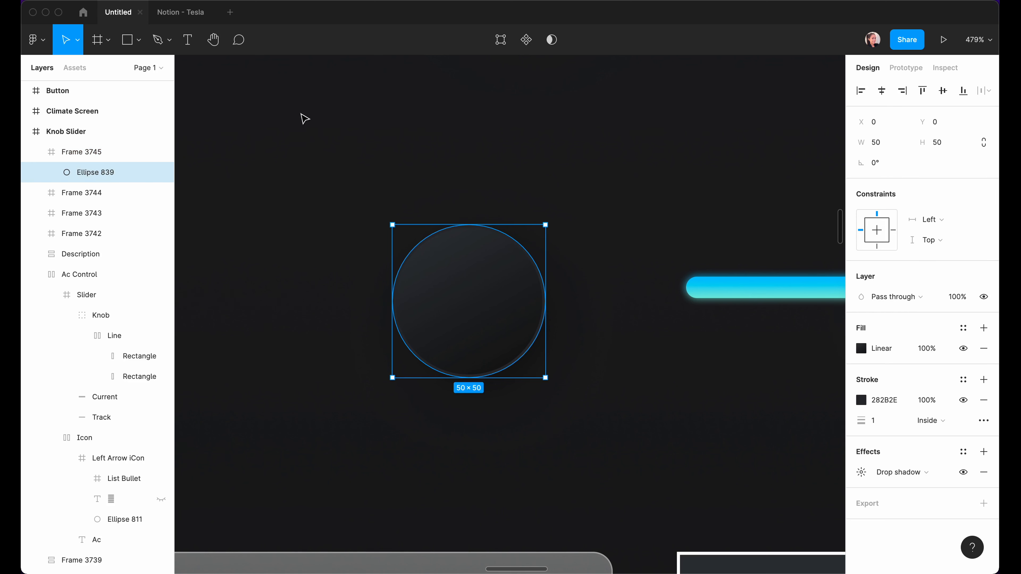
click(195, 47)
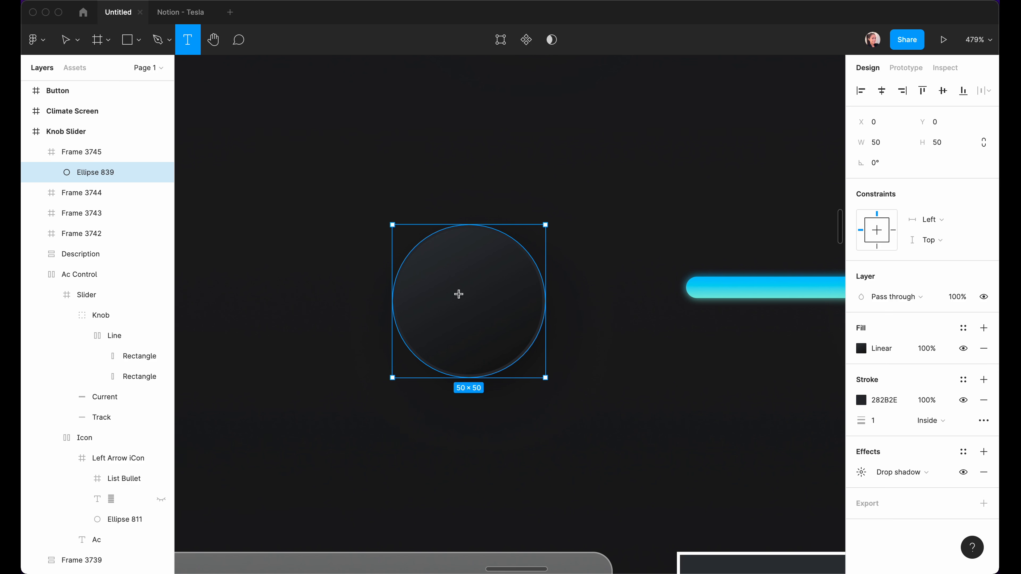
click(465, 295)
text(❄)
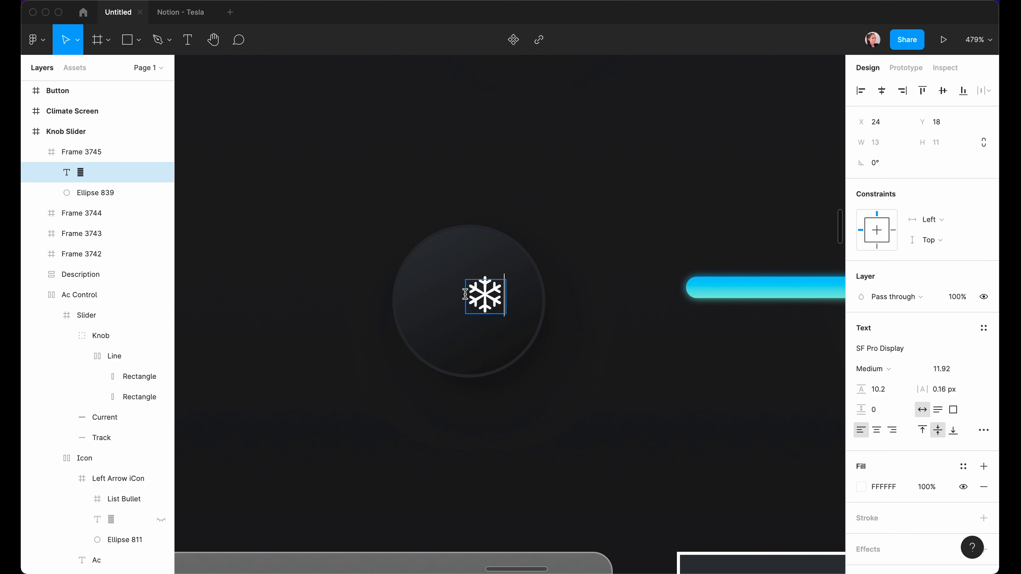
key(Escape)
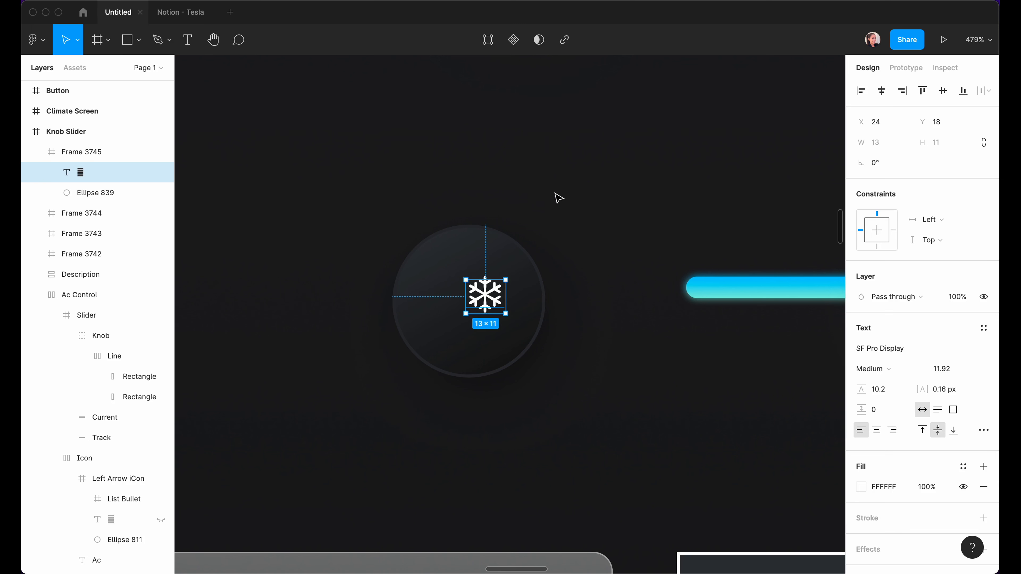
Centre the snowflake on the circle and enlarge its font size.
click(882, 90)
click(943, 91)
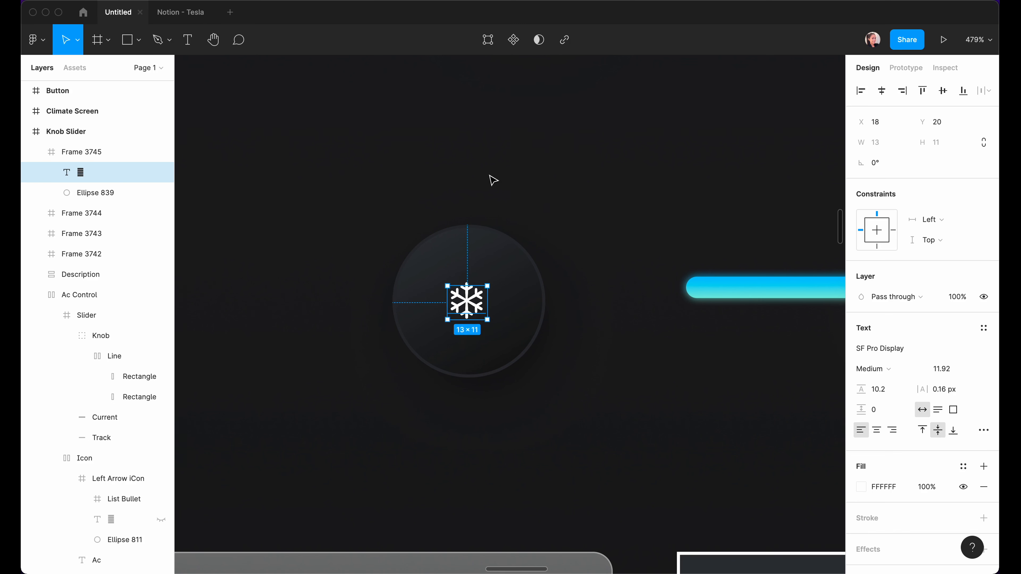
scroll(653, 373, down, 5)
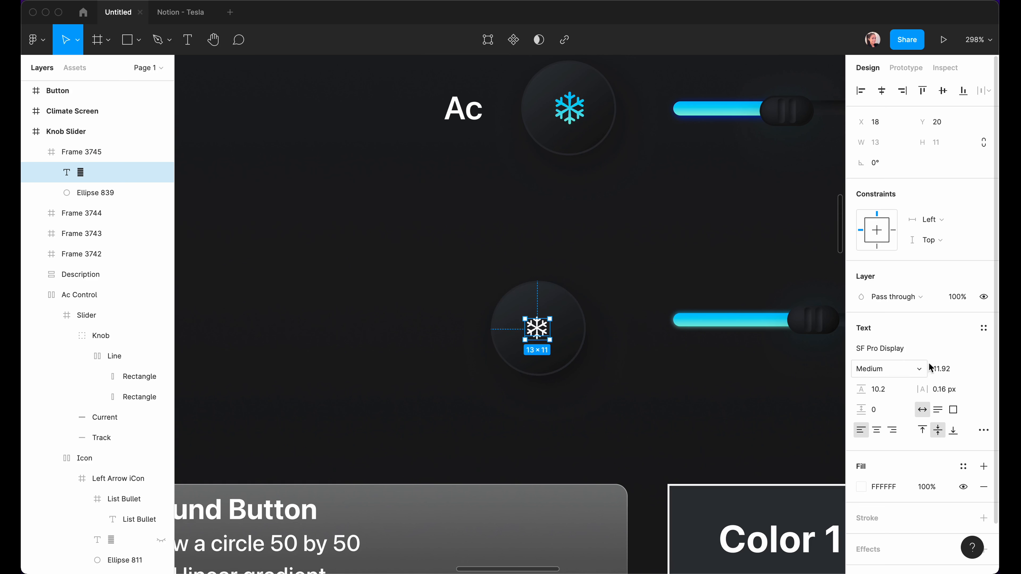
click(942, 368)
text(1)
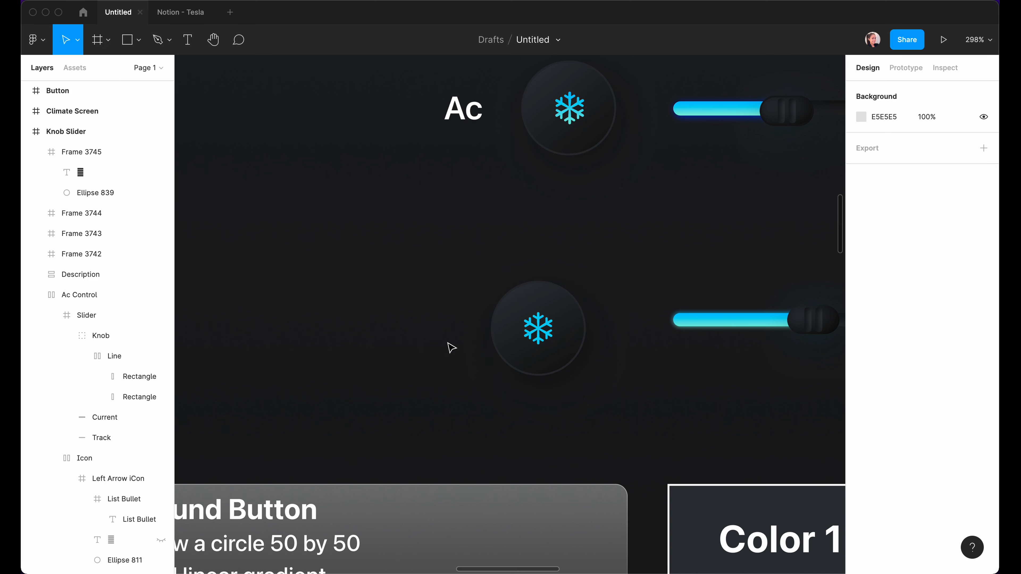
Add an 'Ac' text label beside the new snowflake button.
key(t)
click(403, 328)
text(AC)
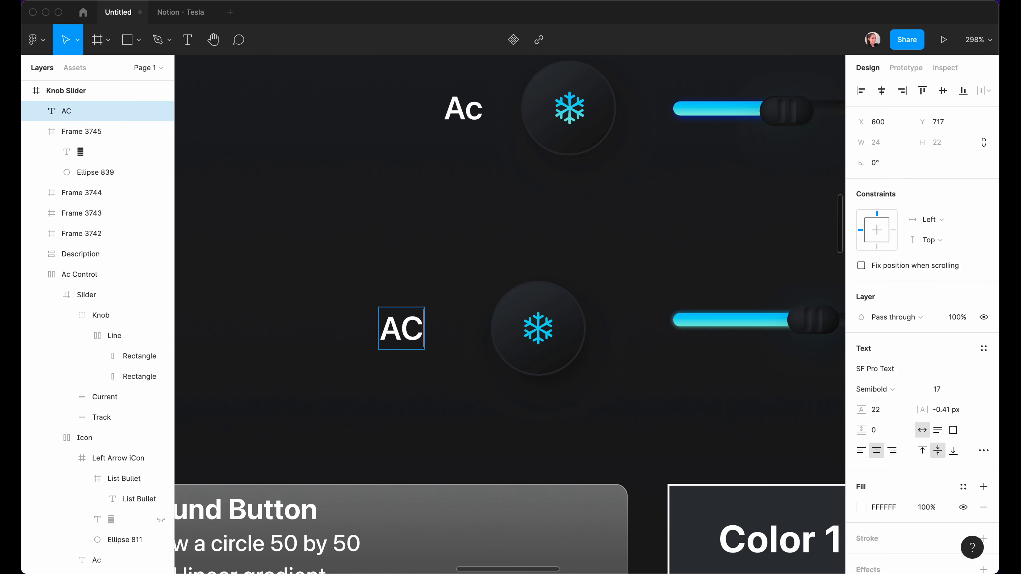
key(BackSpace)
text(c)
click(463, 335)
drag(401, 332, 424, 338)
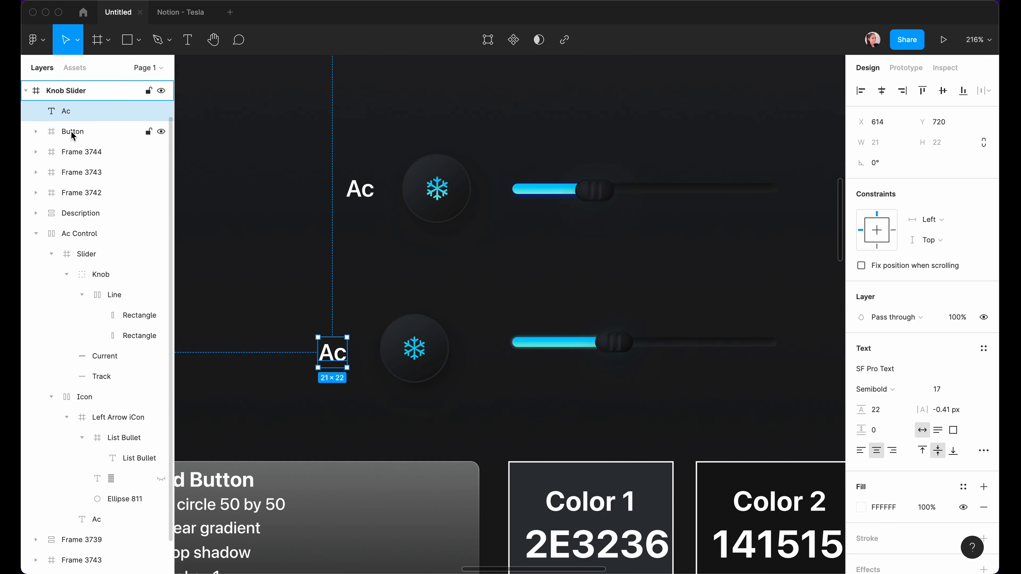
Combine label and button into a vertically centred auto-layout row with gap 10 and fixed width.
shift+click(71, 131)
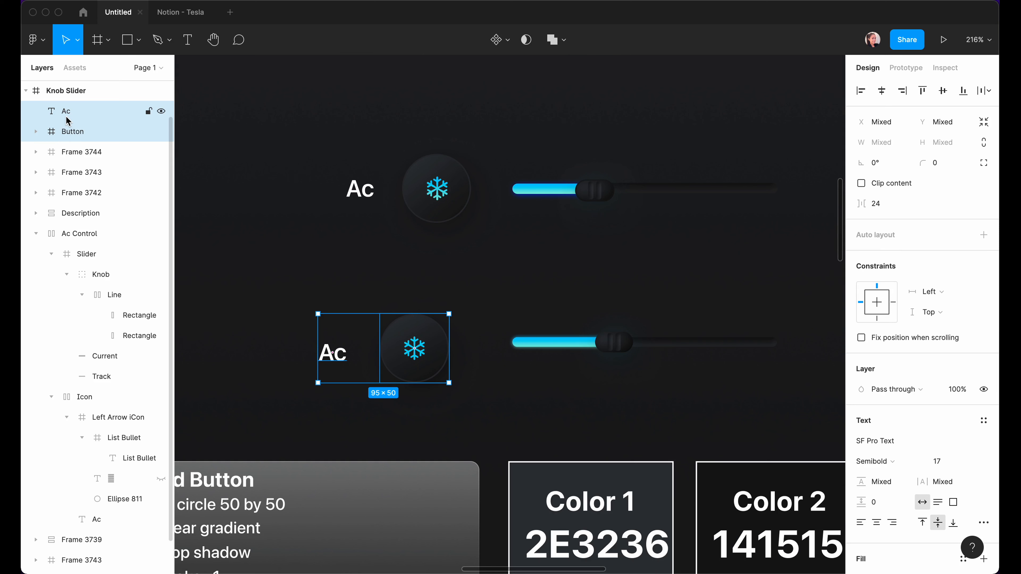
key(shift+a)
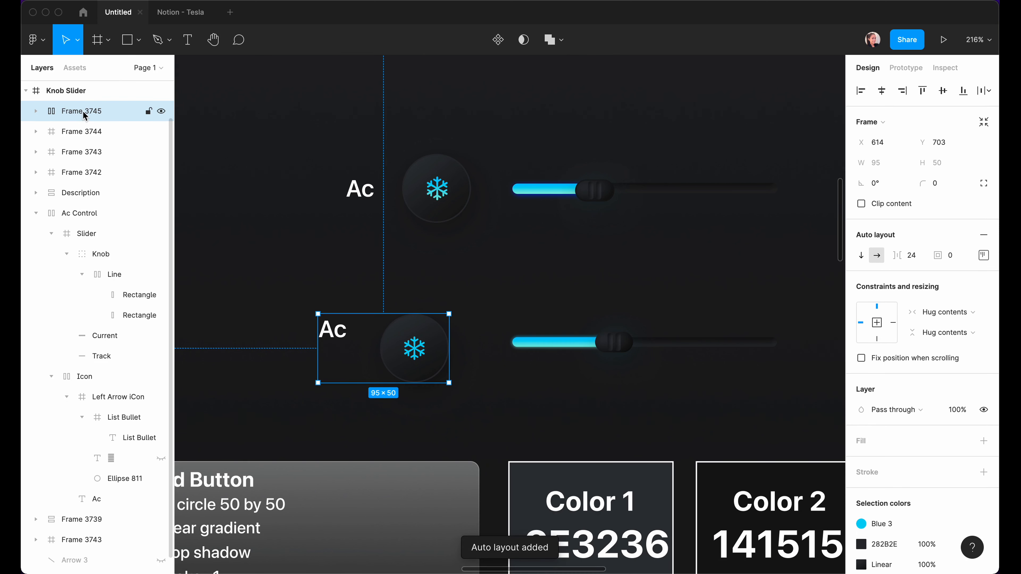
click(984, 255)
click(944, 315)
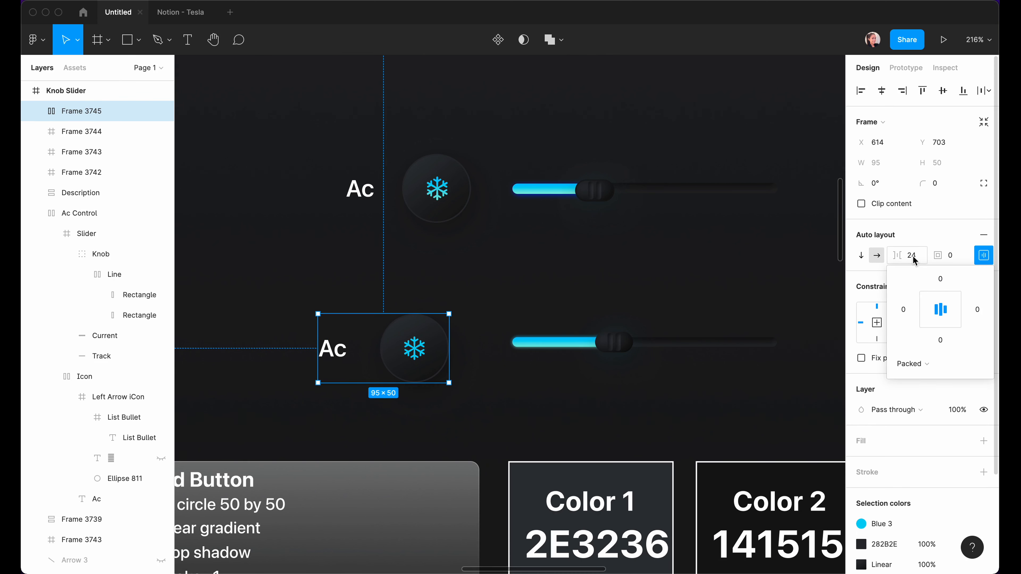
click(913, 260)
text(10)
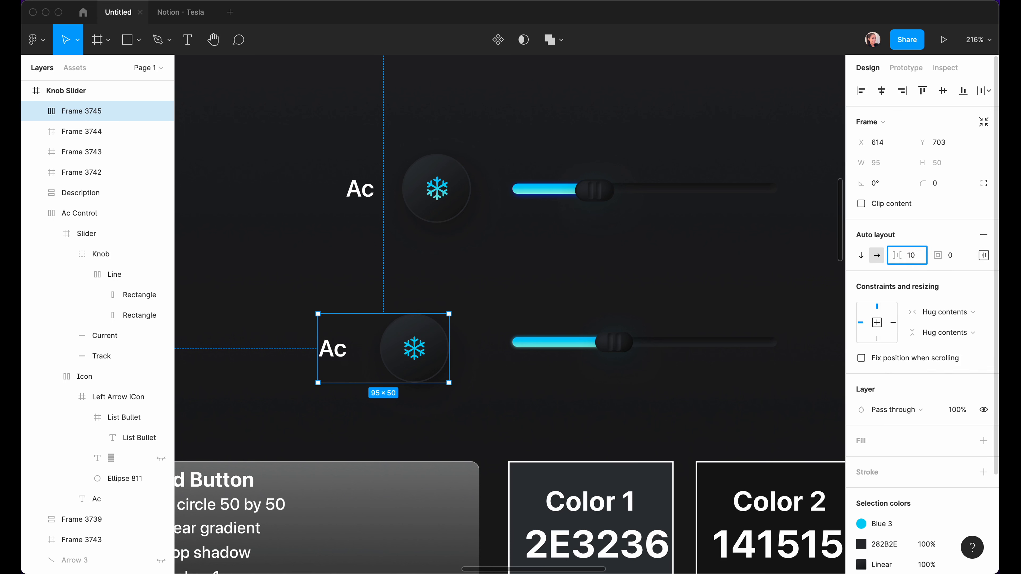
key(Return)
click(936, 312)
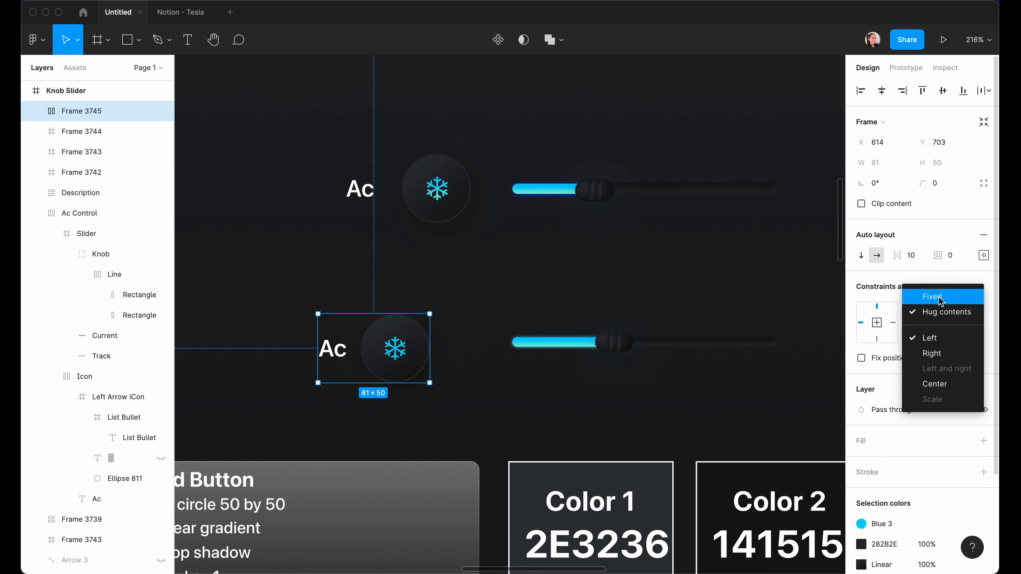
click(934, 298)
click(435, 386)
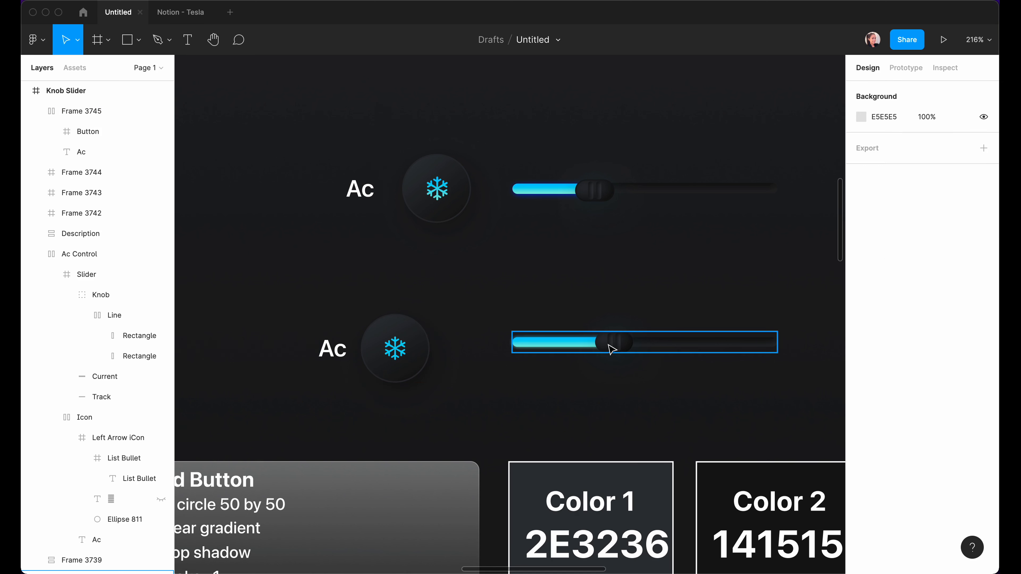
Wrap the lower Ac button and slider in a centred horizontal auto-layout row with spacing 30.
drag(308, 250, 811, 415)
key(shift+a)
click(983, 255)
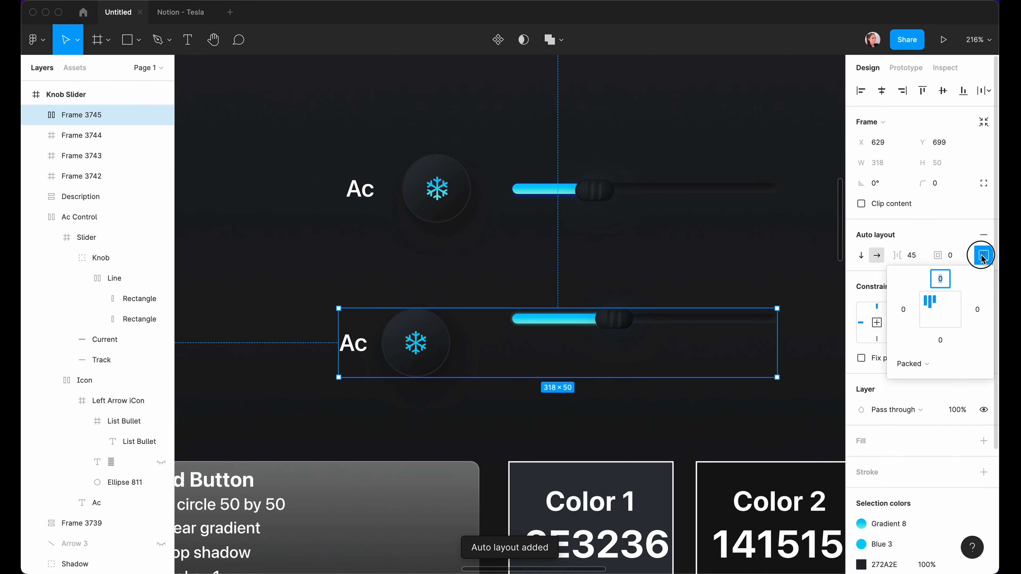
click(942, 312)
click(910, 255)
click(913, 256)
text(30)
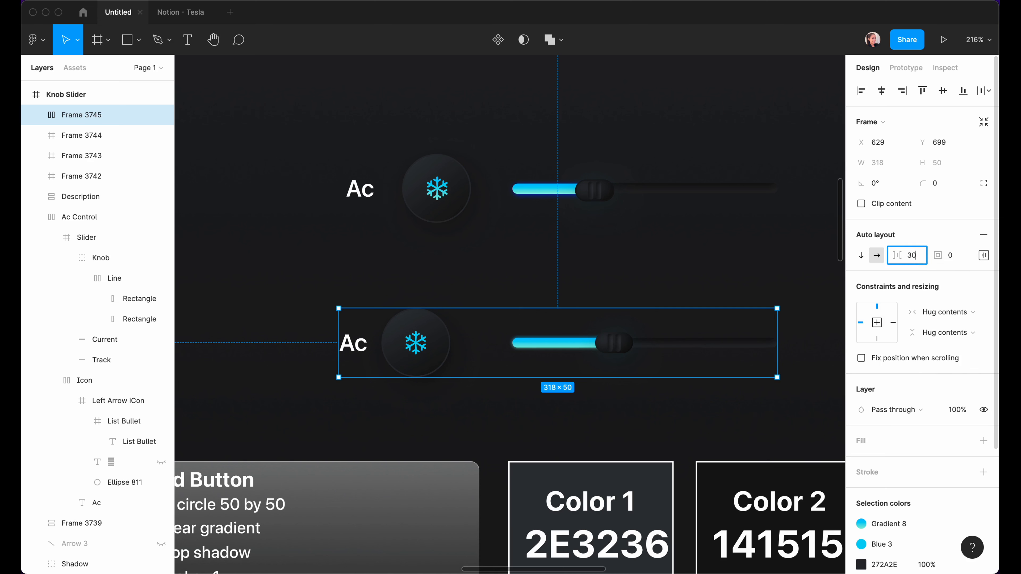
key(Return)
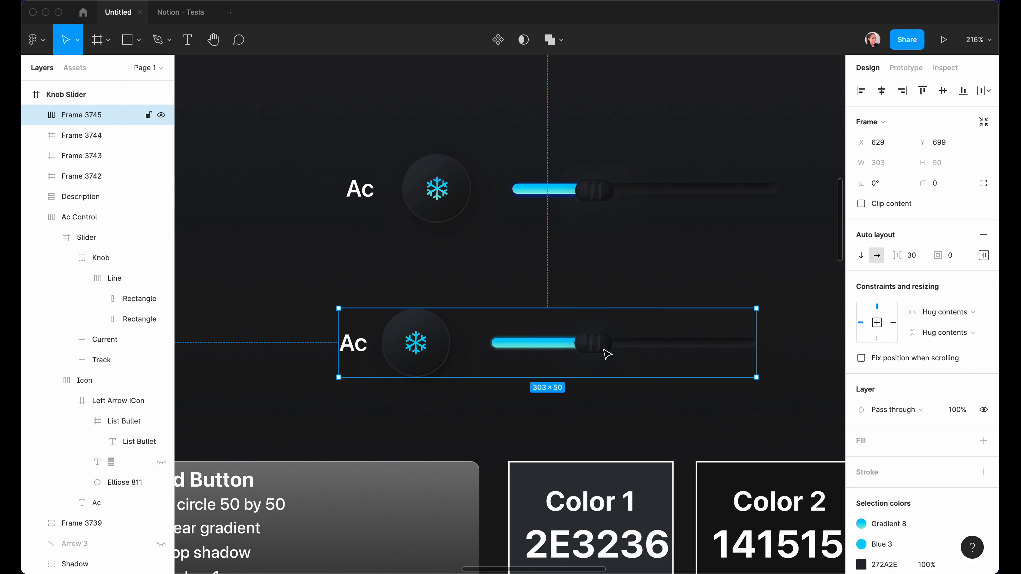
click(467, 393)
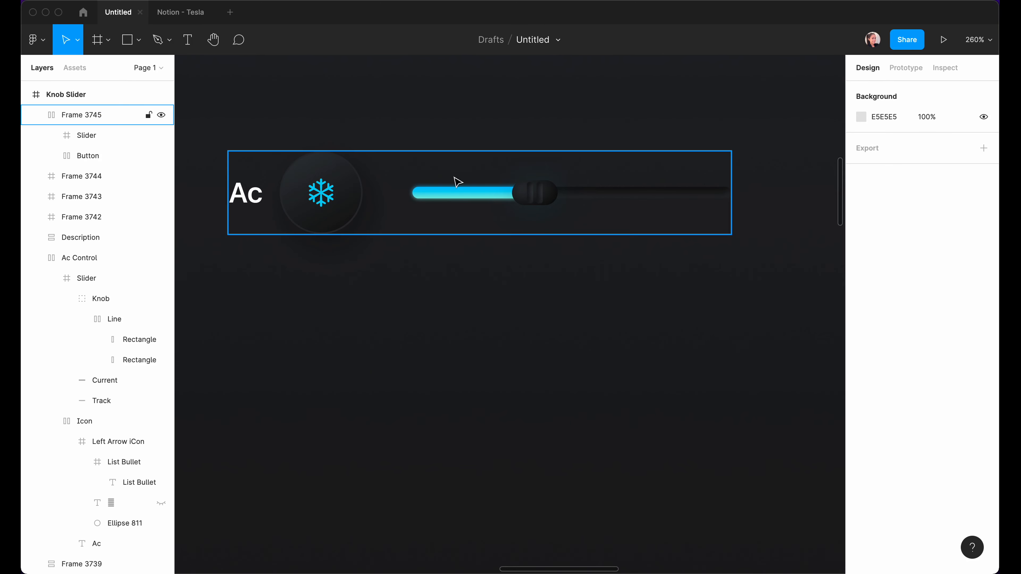
Duplicate the Ac row and stack both in a vertical auto layout with 40 spacing and 30 padding.
drag(456, 183, 458, 186)
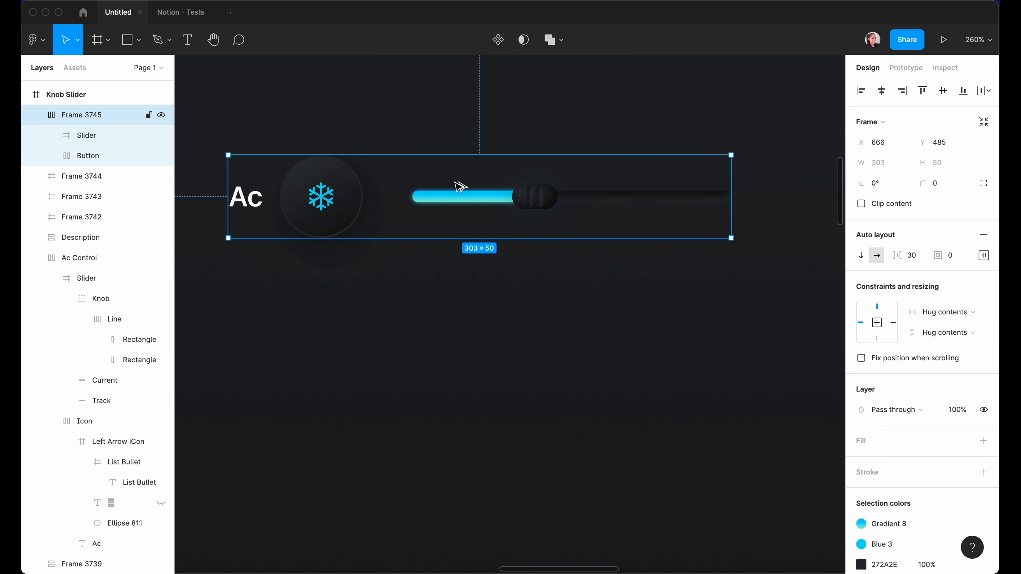
key(ctrl+d)
shift+click(70, 137)
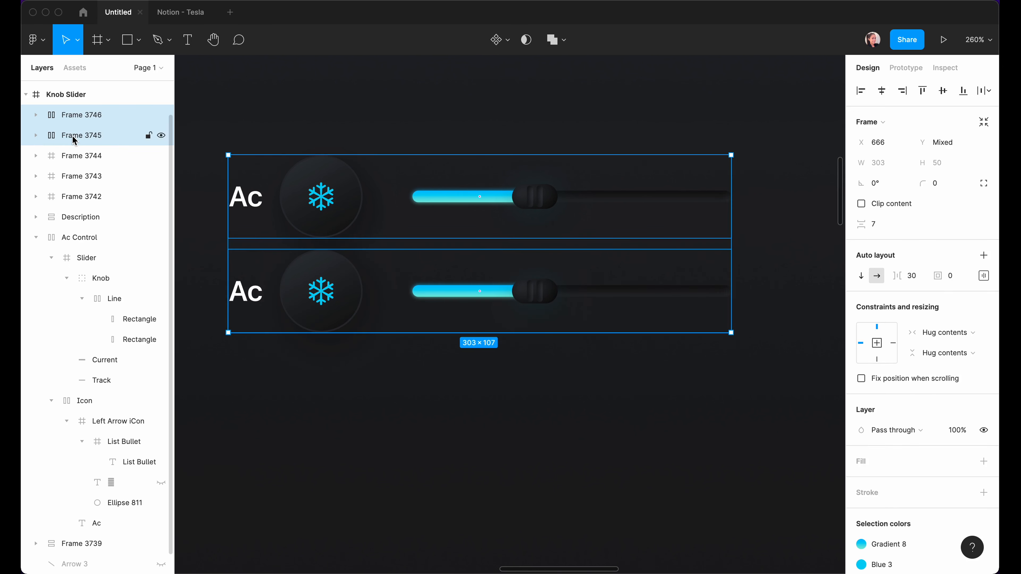
key(shift+a)
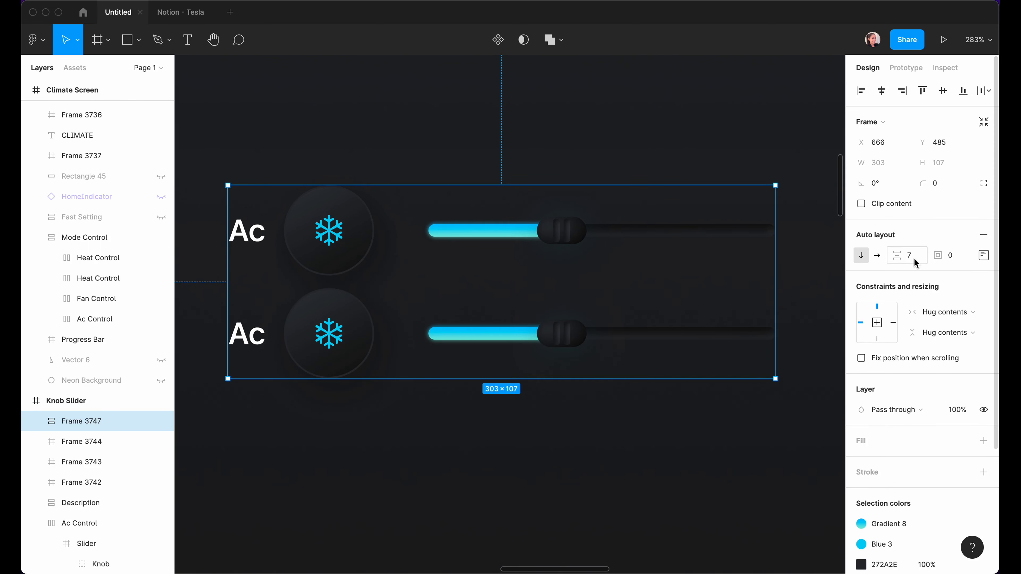
click(911, 260)
text(40)
key(Return)
click(951, 256)
text(3)
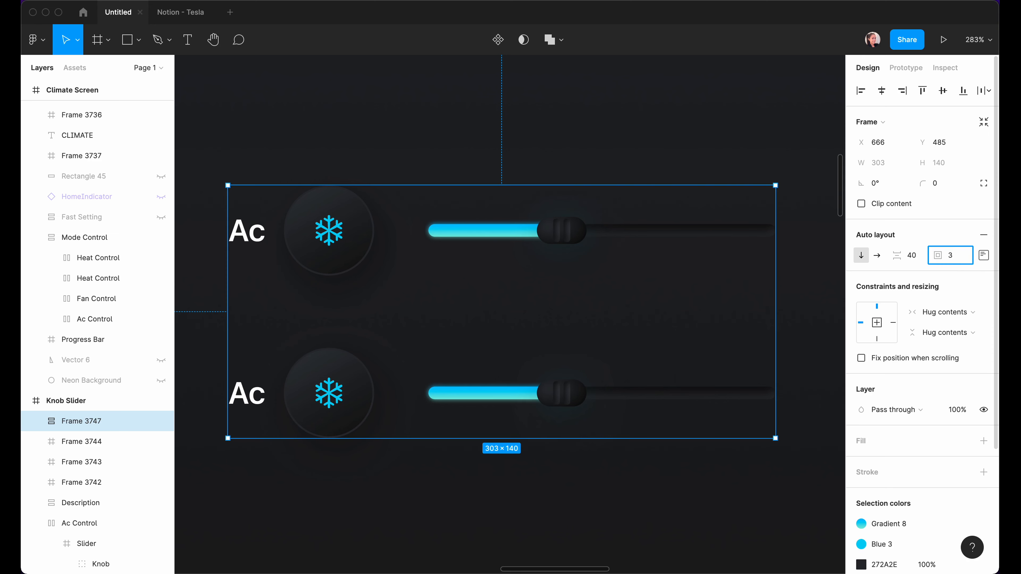
text(0)
key(Return)
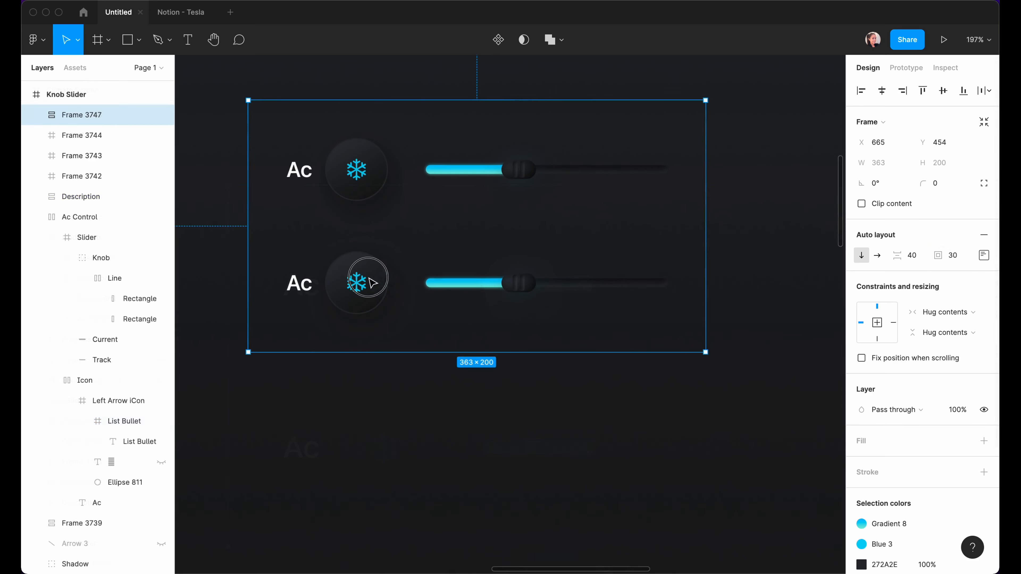
Duplicate the lower Ac row to add another row to the stack.
click(373, 282)
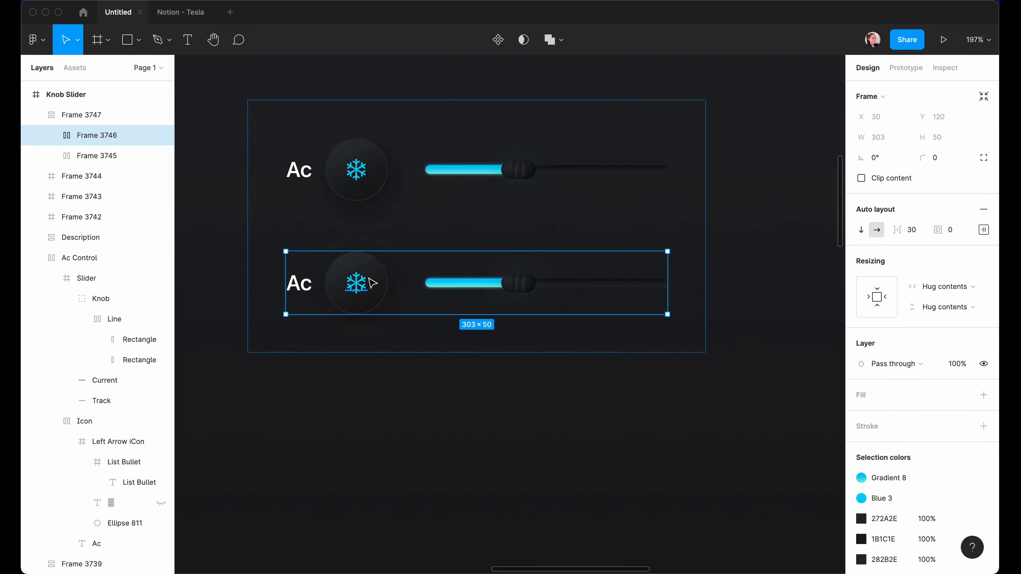
key(ctrl+d)
key(ctrl+d)
click(780, 286)
Replace the right column's lower snowflake glyphs with the fan, heat and timer icons.
scroll(742, 211, up, 1)
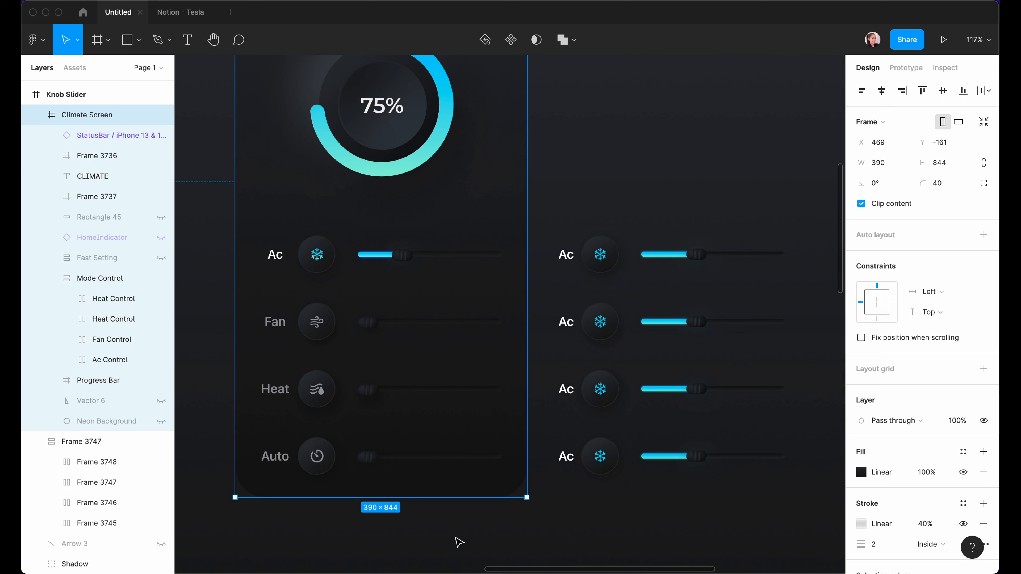
click(451, 541)
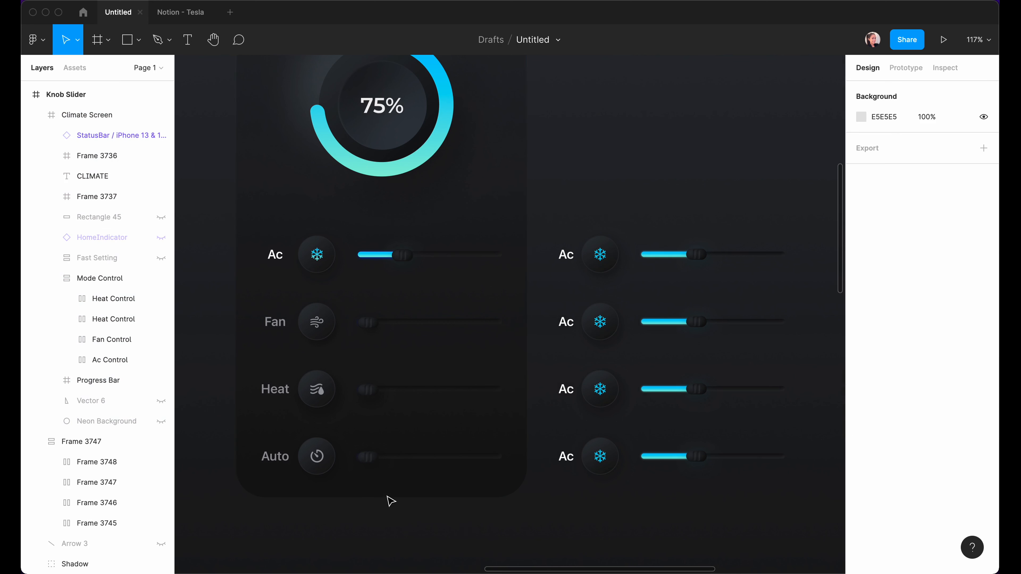
super+click(316, 323)
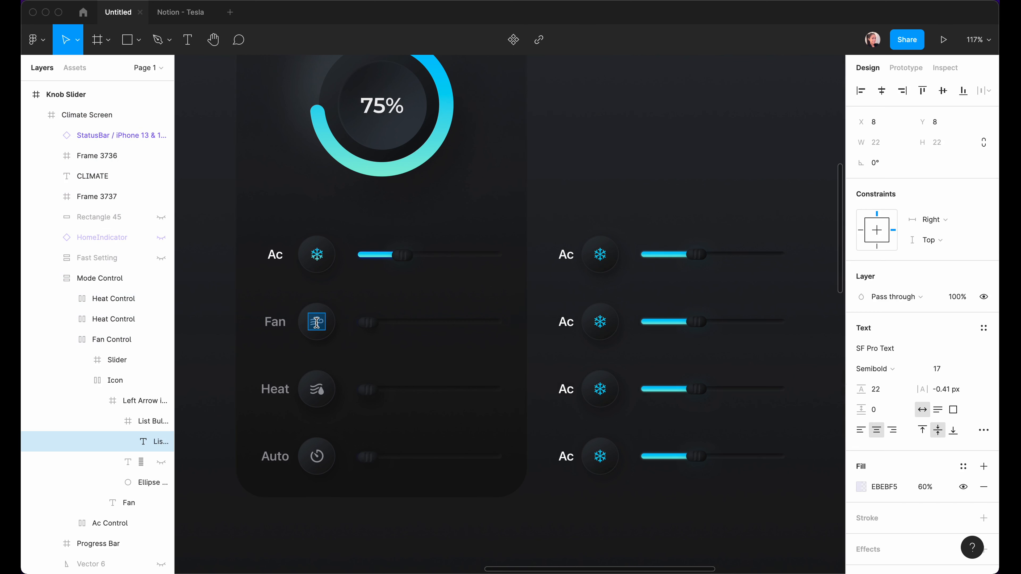
double_click(597, 321)
key(super+v)
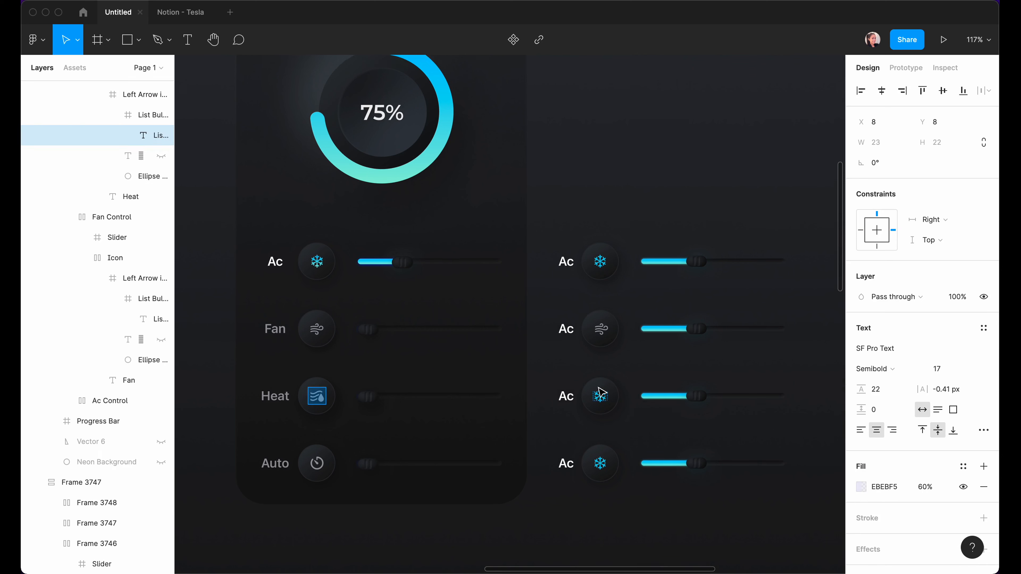
scroll(598, 398, down, 1)
double_click(599, 397)
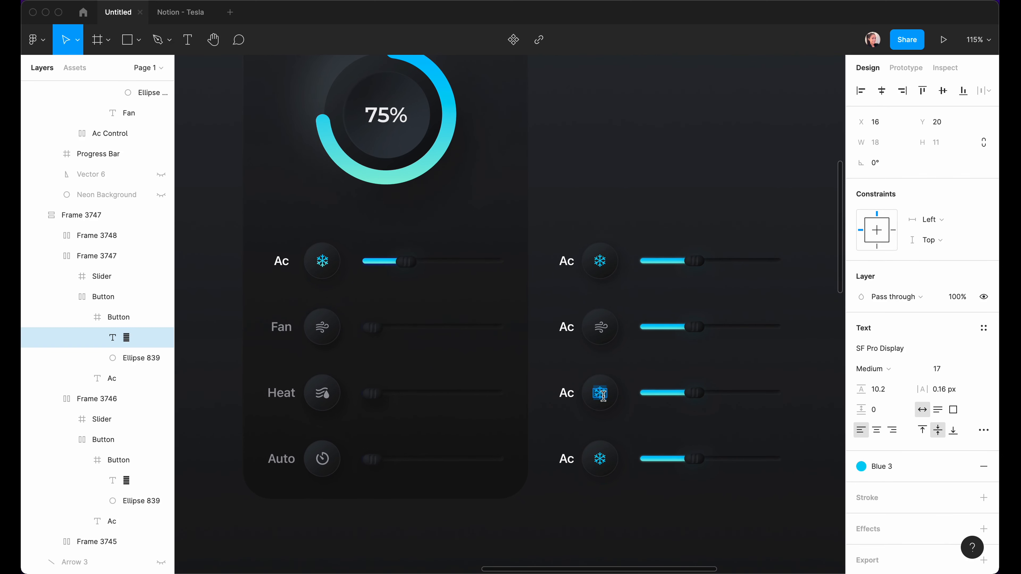
key(super+v)
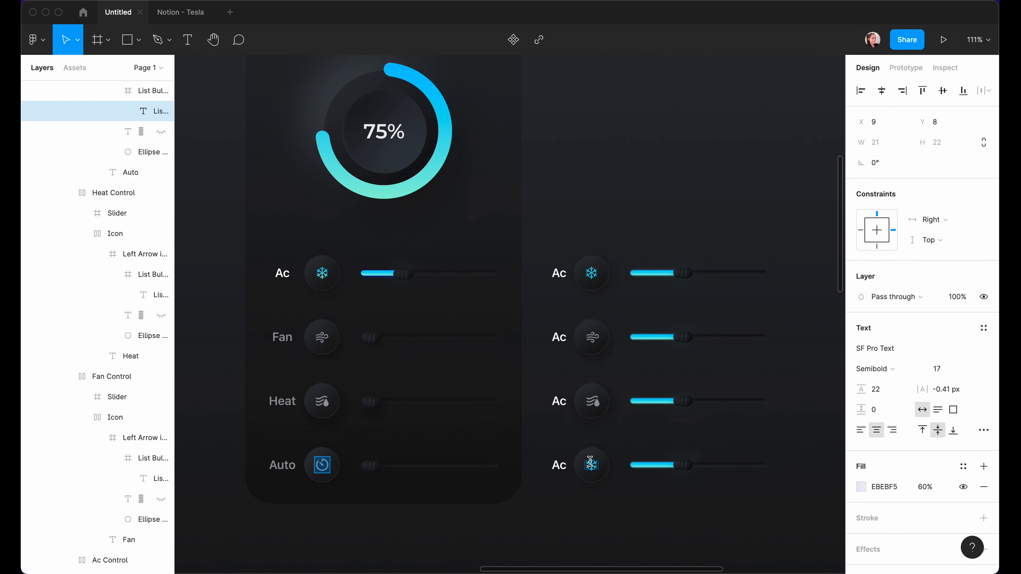
double_click(592, 460)
Change the right column's third and bottom Ac labels to Heat and Auto.
click(275, 394)
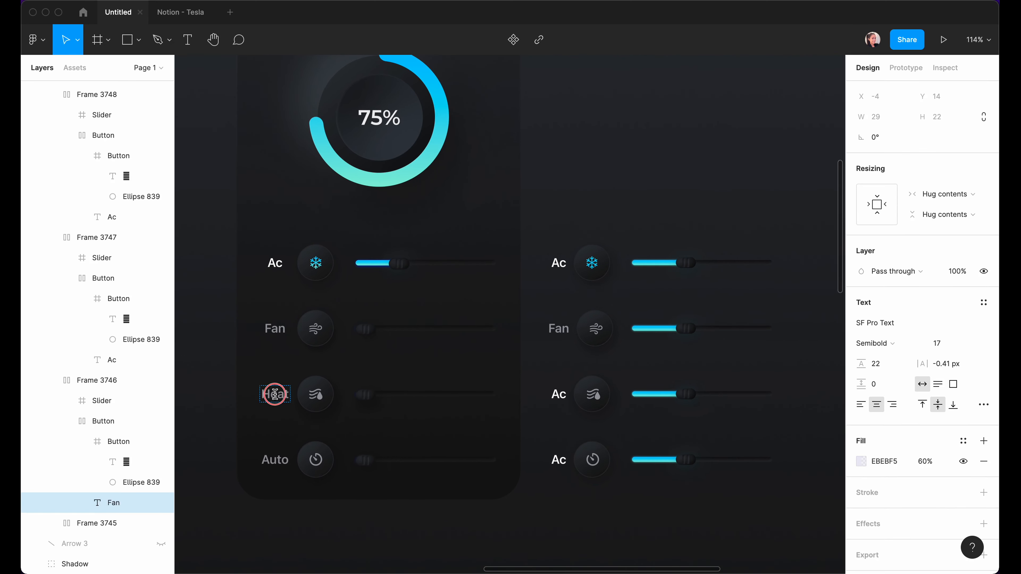
double_click(275, 394)
key(super+c)
double_click(563, 395)
key(super+v)
double_click(274, 462)
key(super+c)
double_click(559, 460)
key(super+v)
click(645, 244)
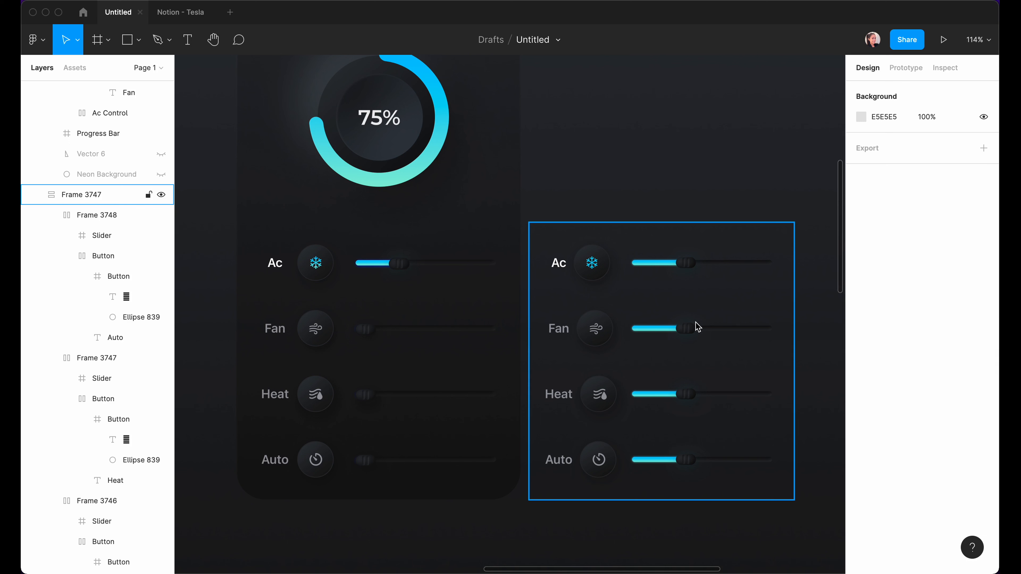
click(366, 541)
scroll(350, 540, left, 3)
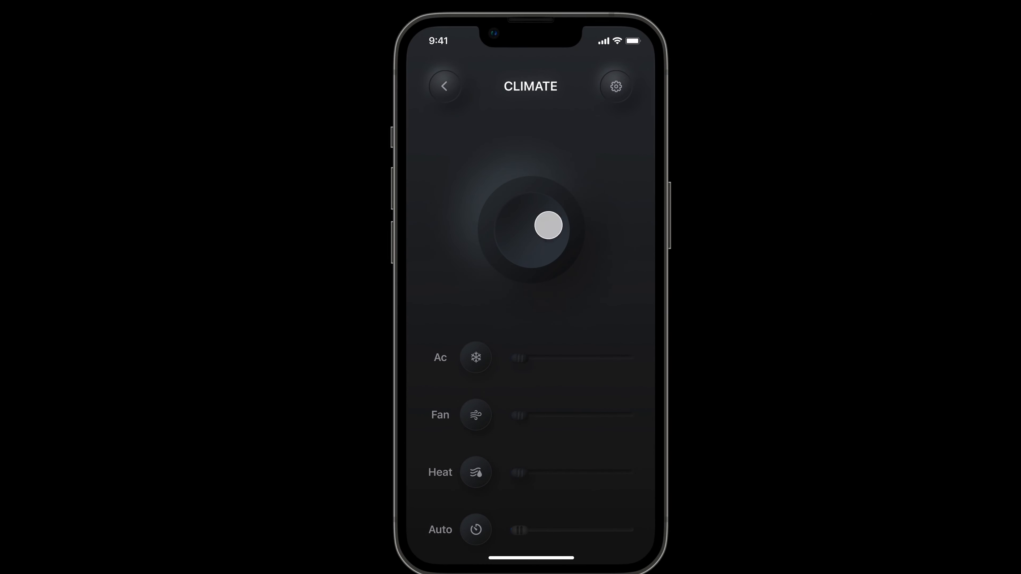
In the prototype, switch on Ac mode and drag its temperature slider to 50°.
click(478, 362)
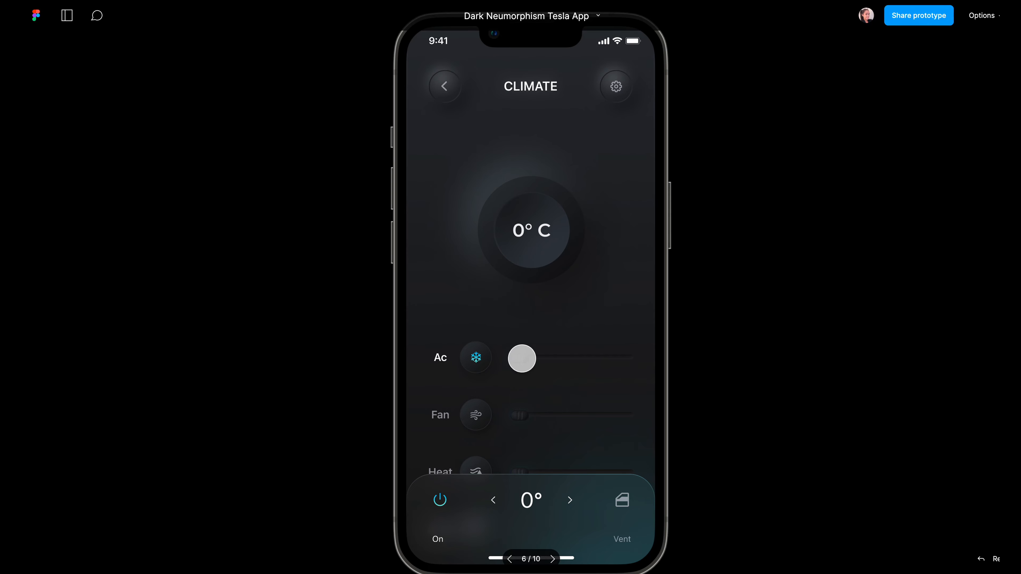
drag(522, 358, 499, 361)
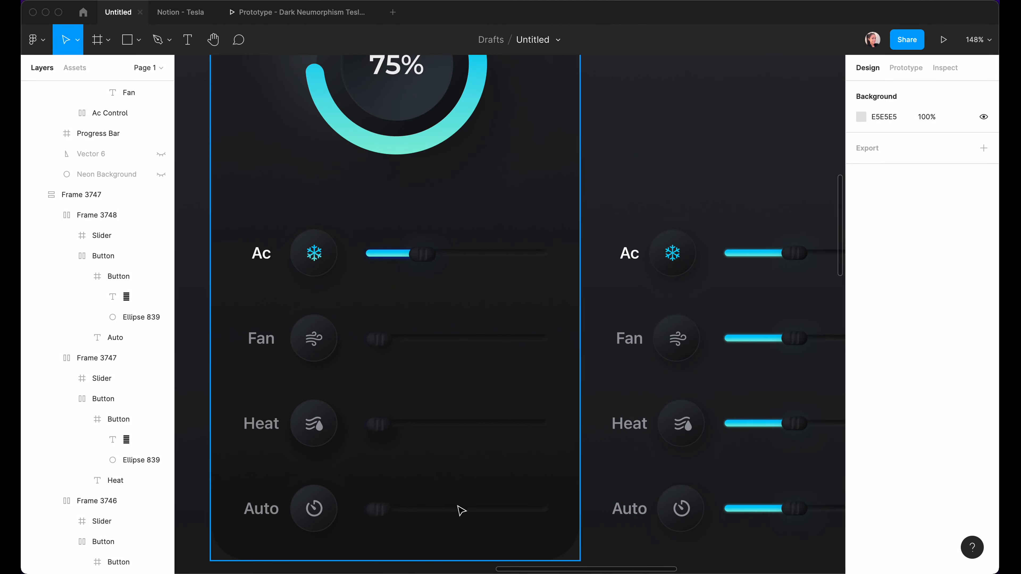
On the climate screen, collapse Mode Control in Layers and unhide the Fast Setting panel.
click(320, 304)
click(58, 270)
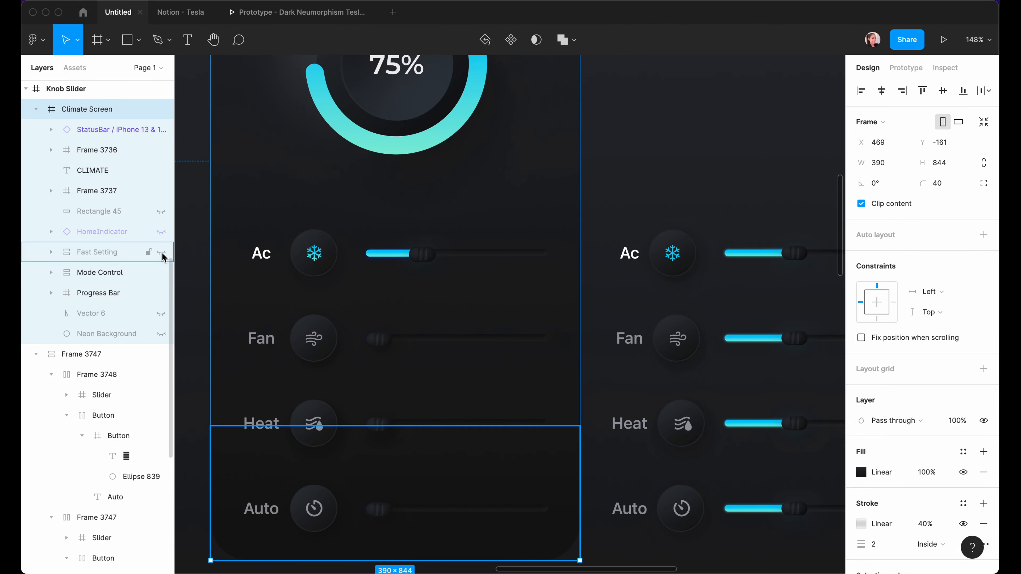
click(161, 253)
scroll(317, 408, down, 3)
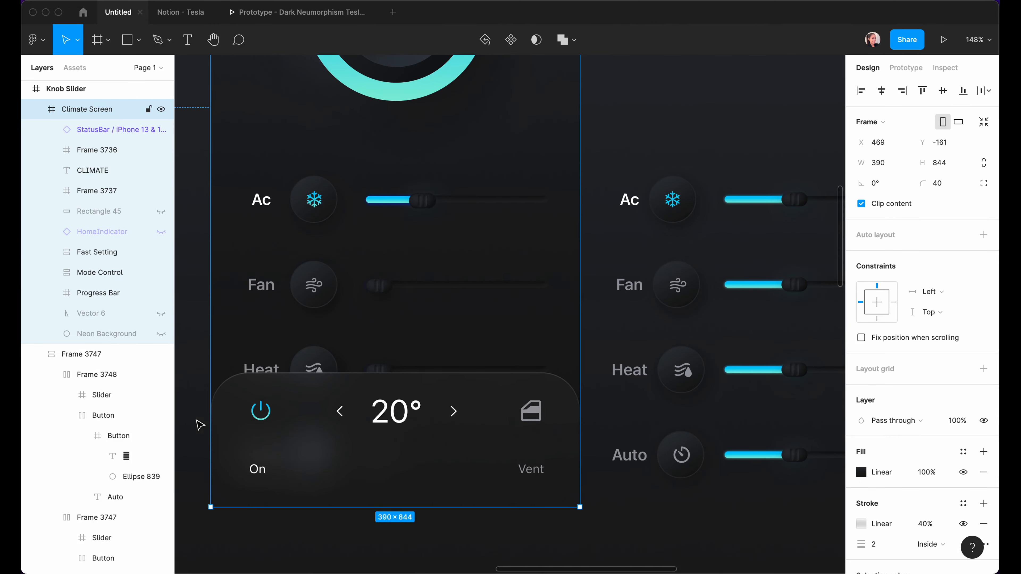
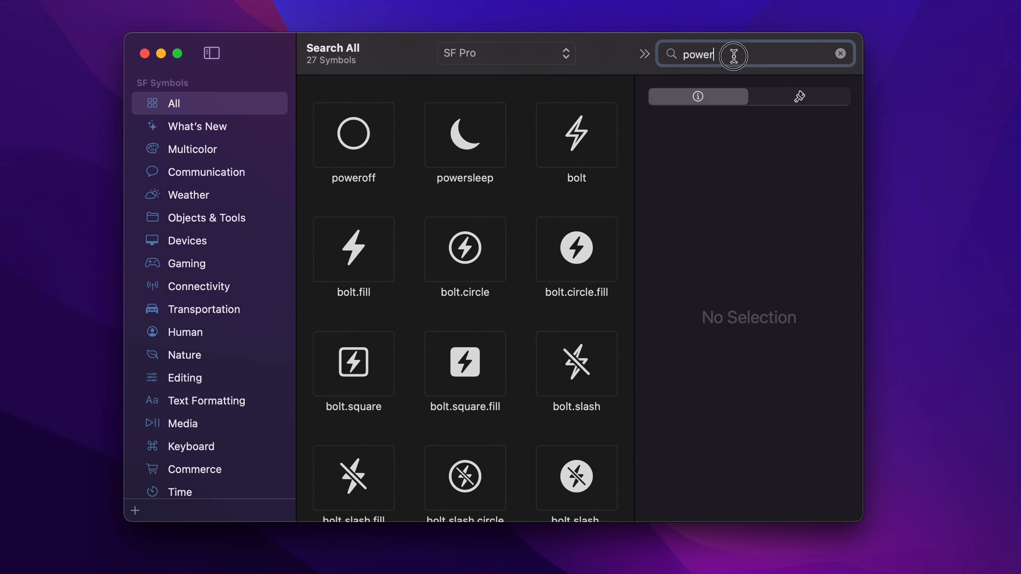
Search SF Symbols for "power" and pick the plain power symbol from the results.
drag(733, 51, 655, 62)
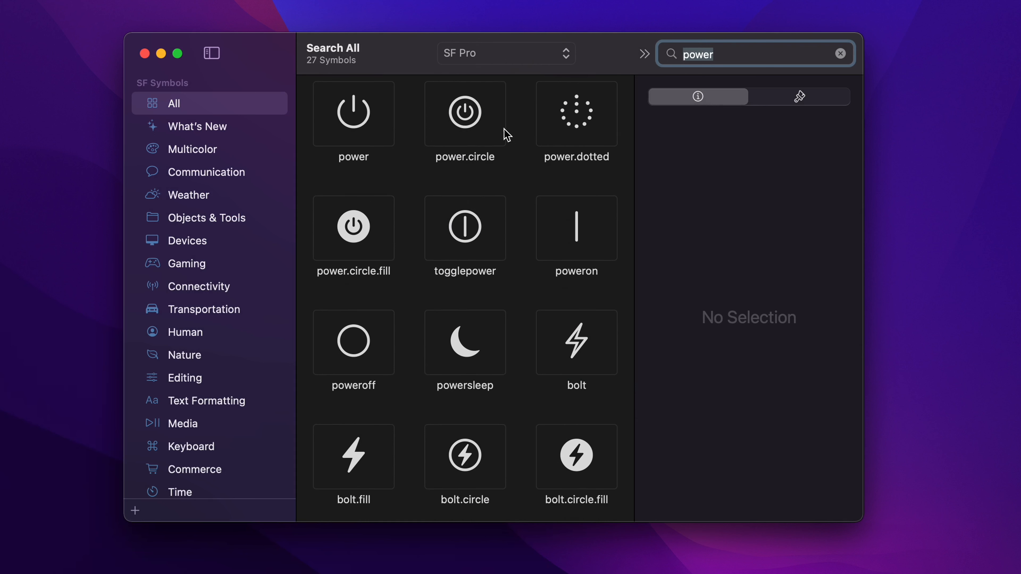
click(355, 119)
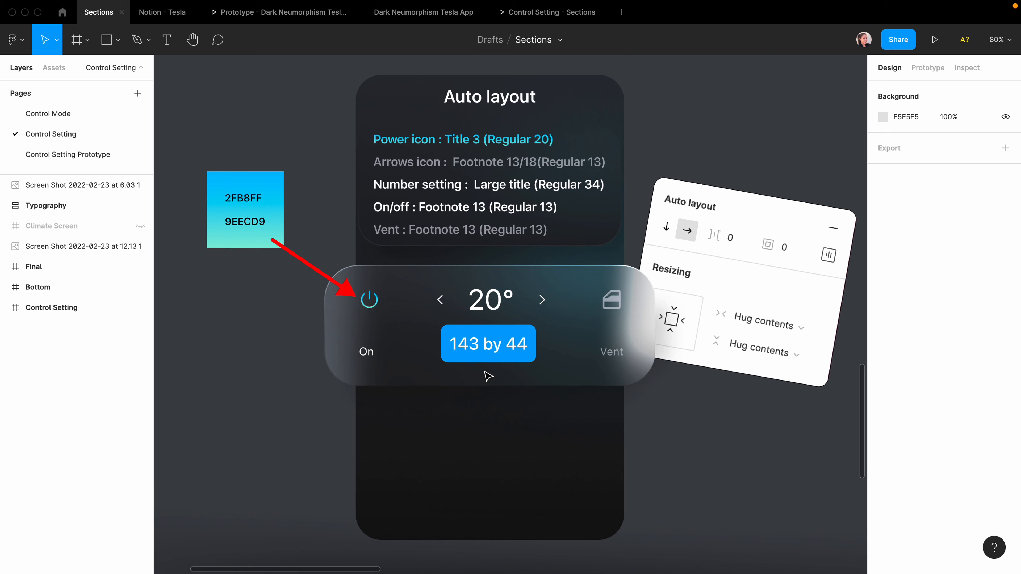
Paste the power glyph as a text layer in Climate Screen and fill it with Gradient 8.
click(405, 482)
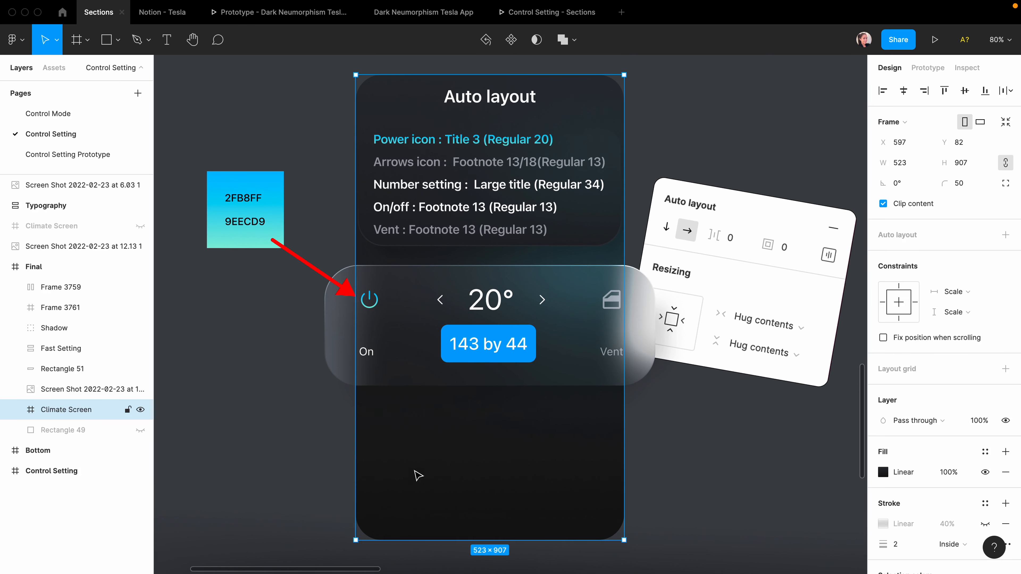
key(t)
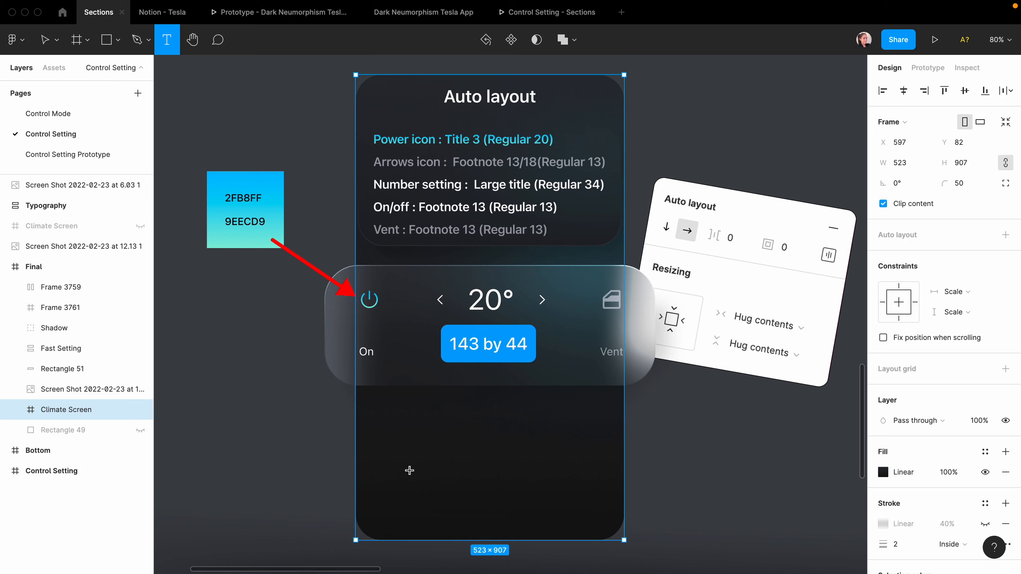
click(410, 470)
key(super+v)
key(Escape)
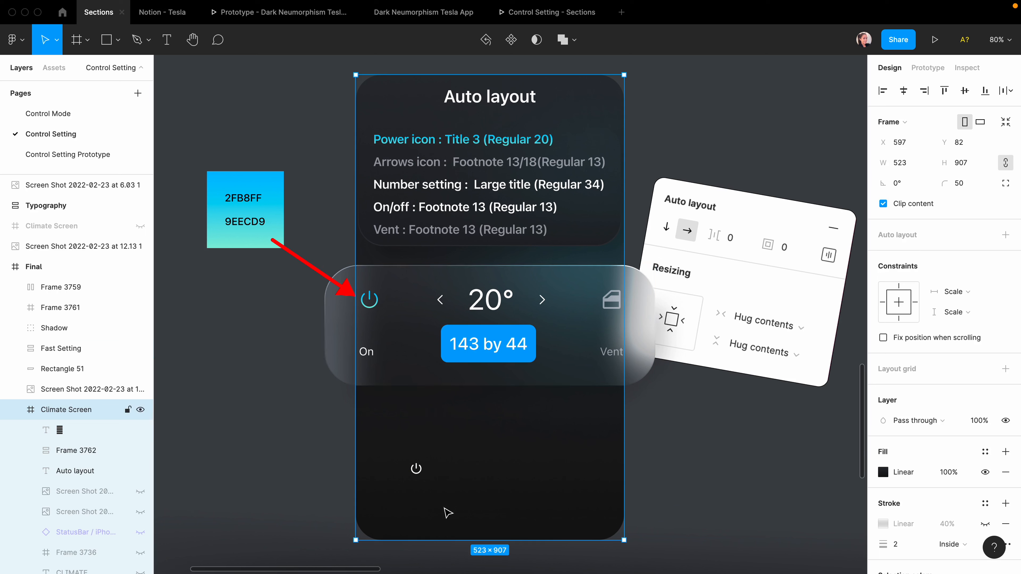
click(416, 469)
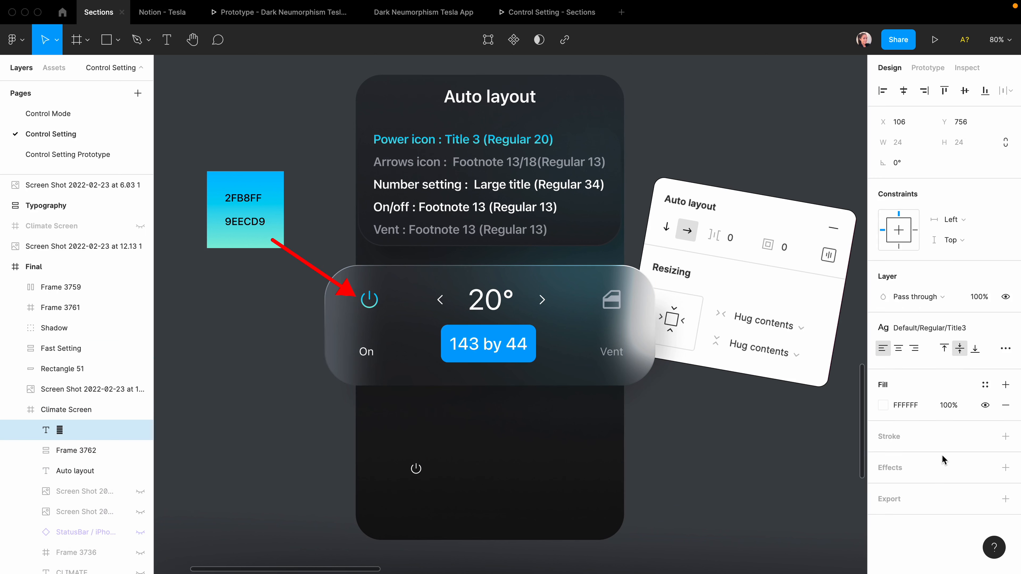
click(984, 384)
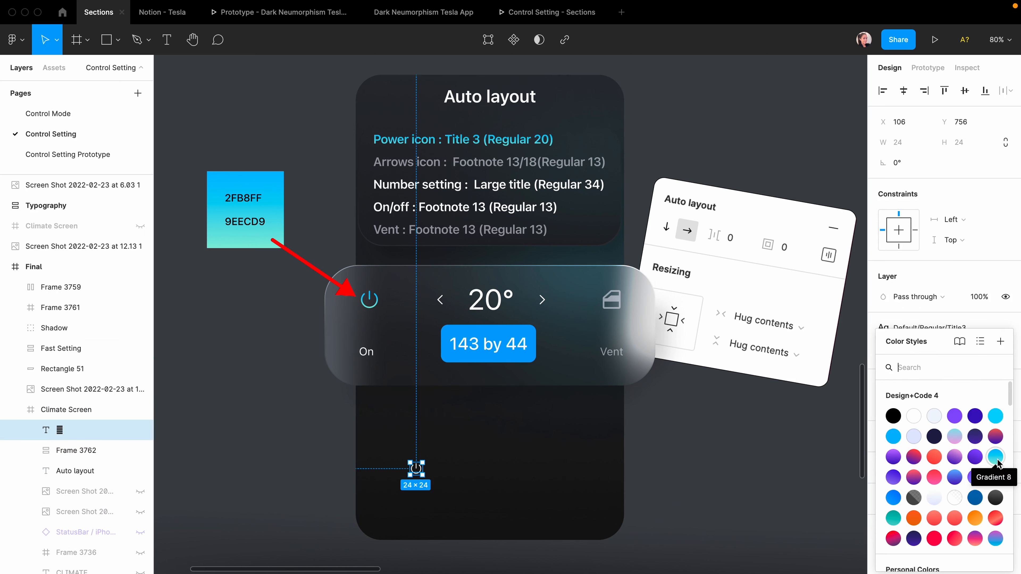
click(996, 460)
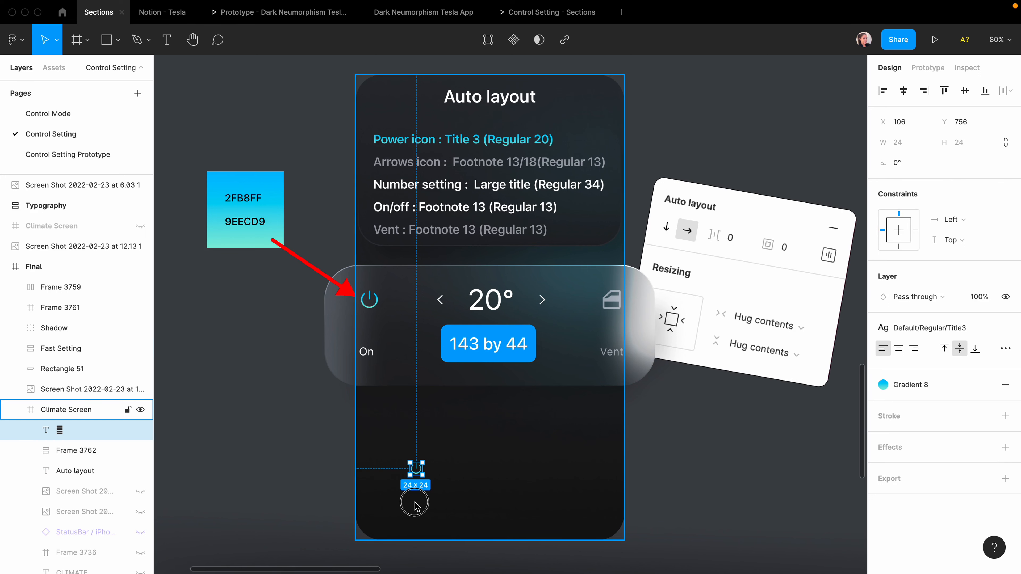
Wrap the power icon in its own 44×44 frame.
click(416, 510)
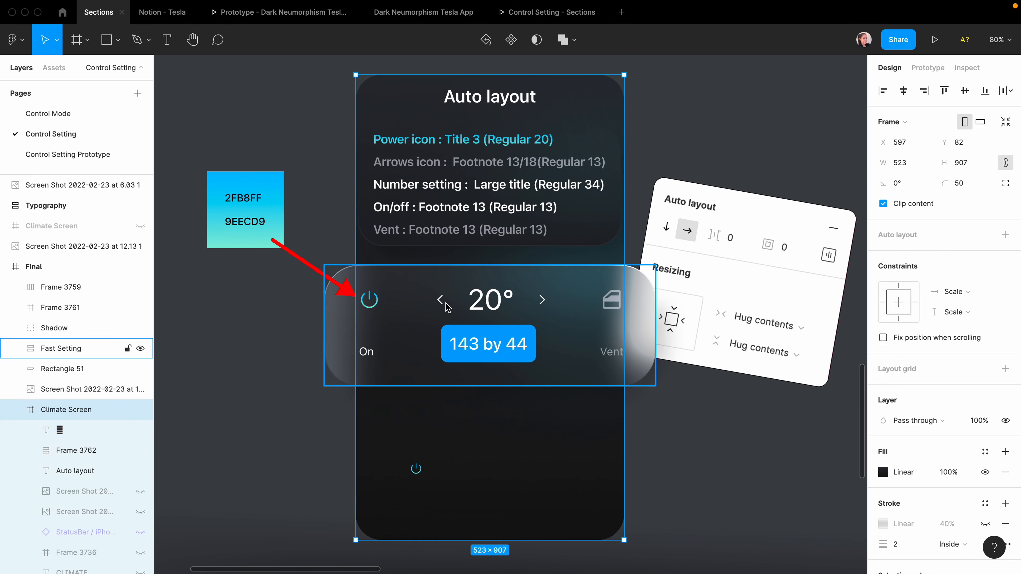
click(369, 300)
scroll(364, 297, up, 5)
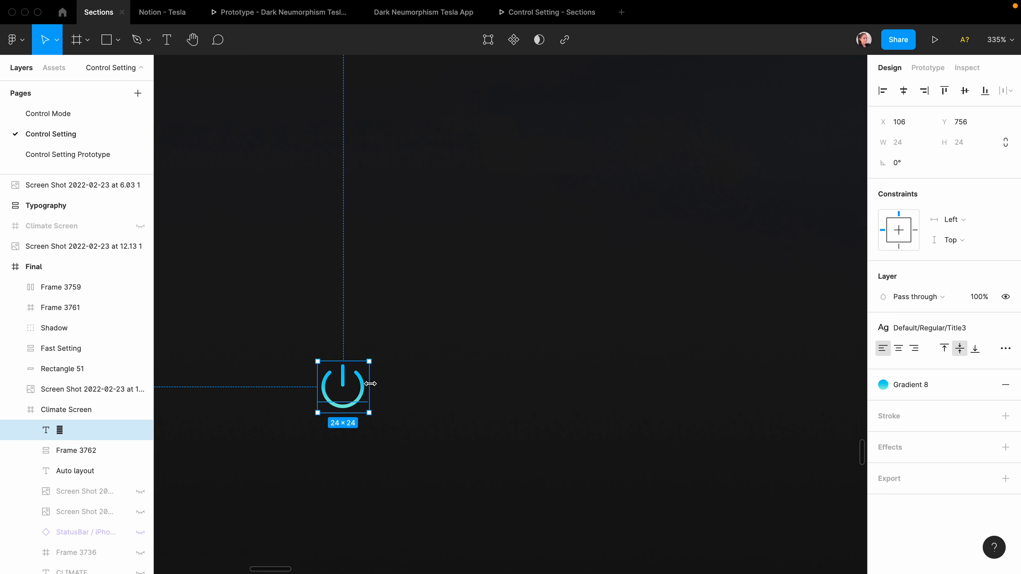
key(super+alt+g)
click(897, 164)
text(44)
click(959, 164)
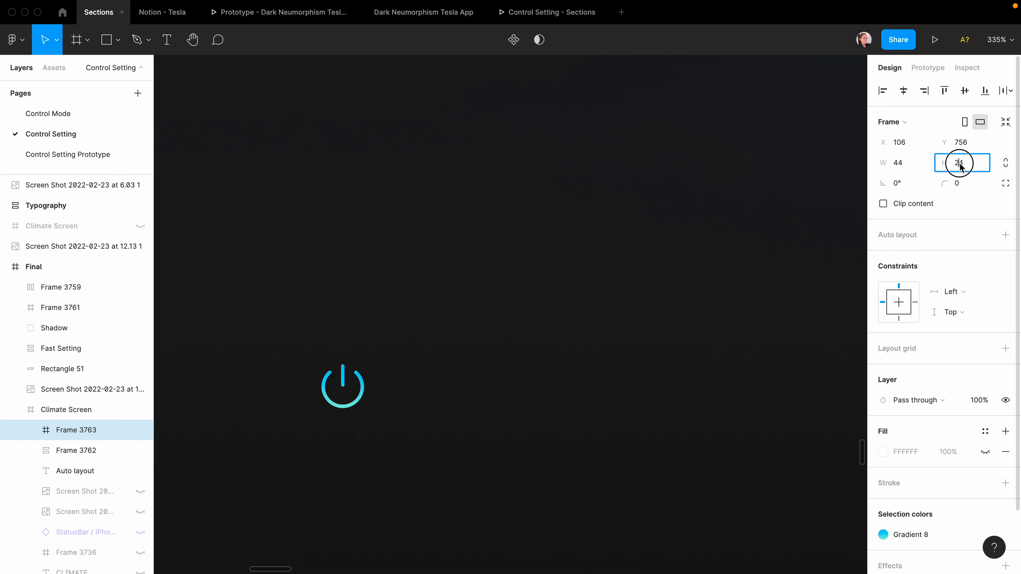
text(44)
key(Return)
key(Return)
Centre the icon in its frame and name the frame Power.
click(906, 91)
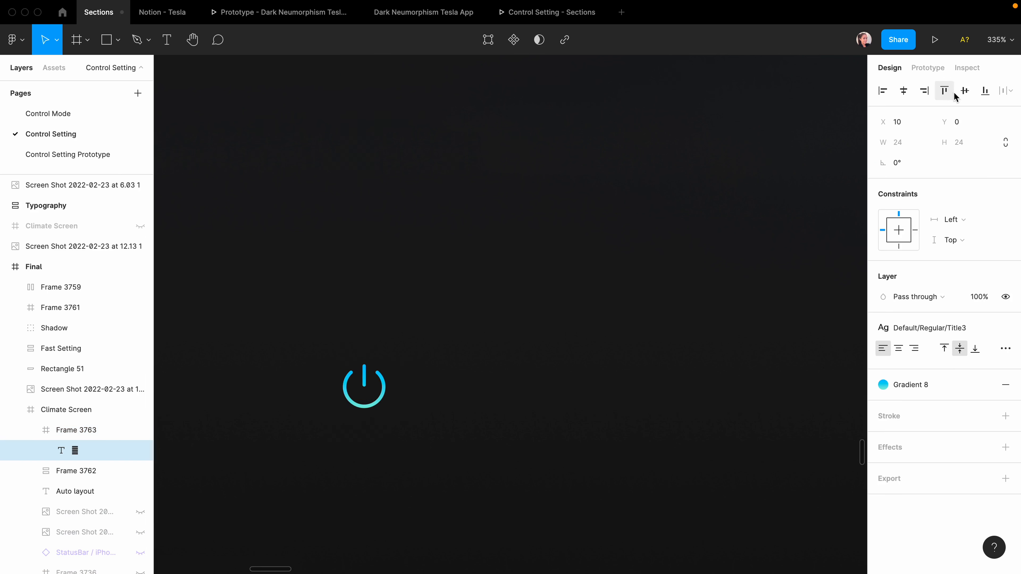
click(964, 92)
double_click(76, 430)
text(Pow)
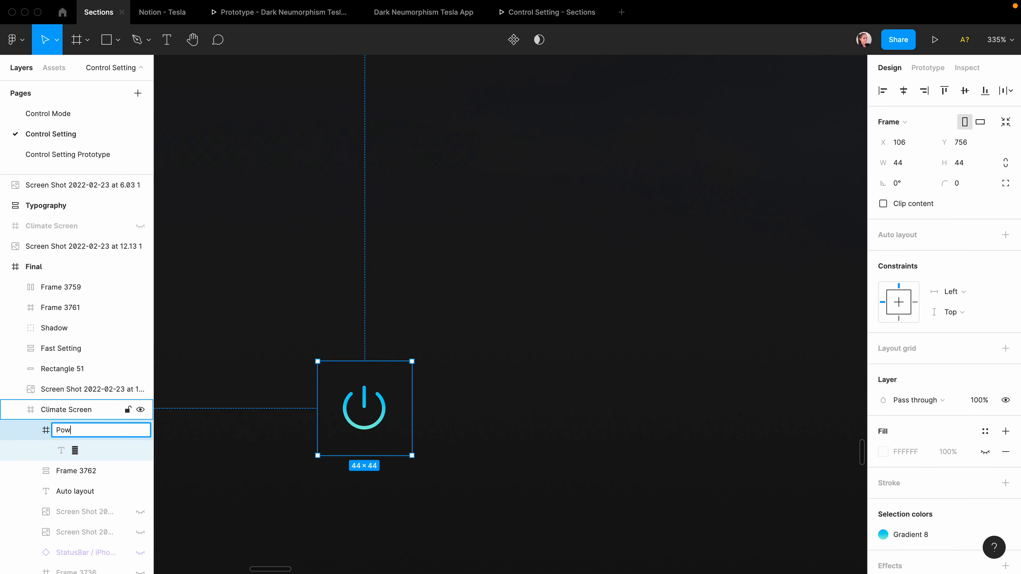
text(er)
key(Return)
scroll(359, 406, down, 5)
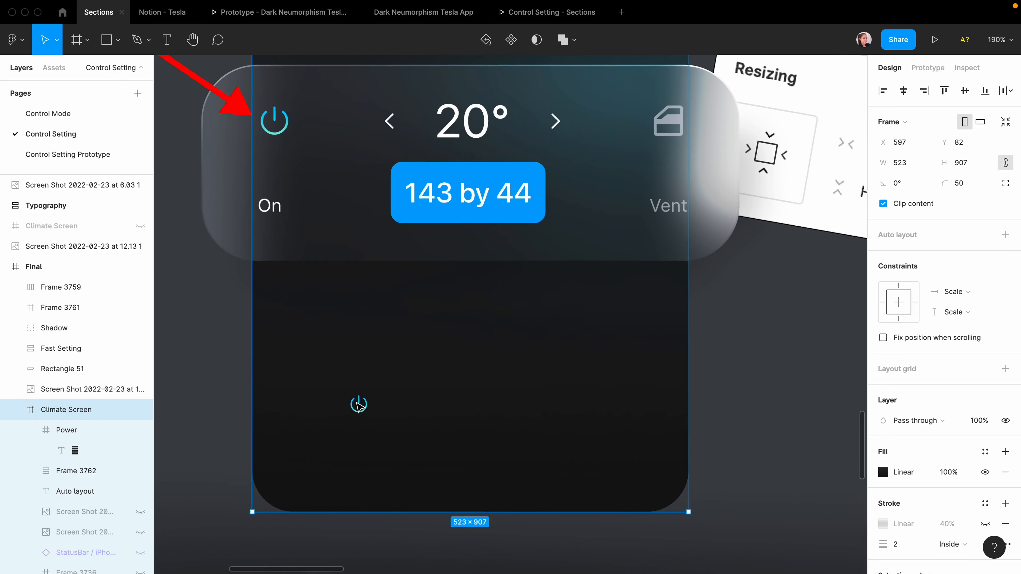
scroll(361, 406, down, 3)
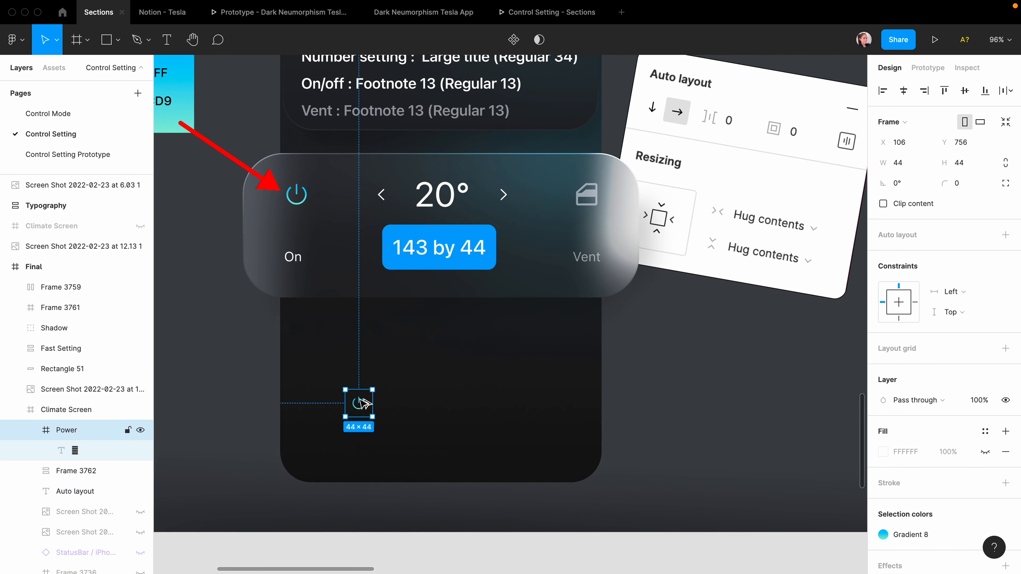
Duplicate the Power frame and swap its glyph for the card's left chevron.
drag(364, 405, 395, 398)
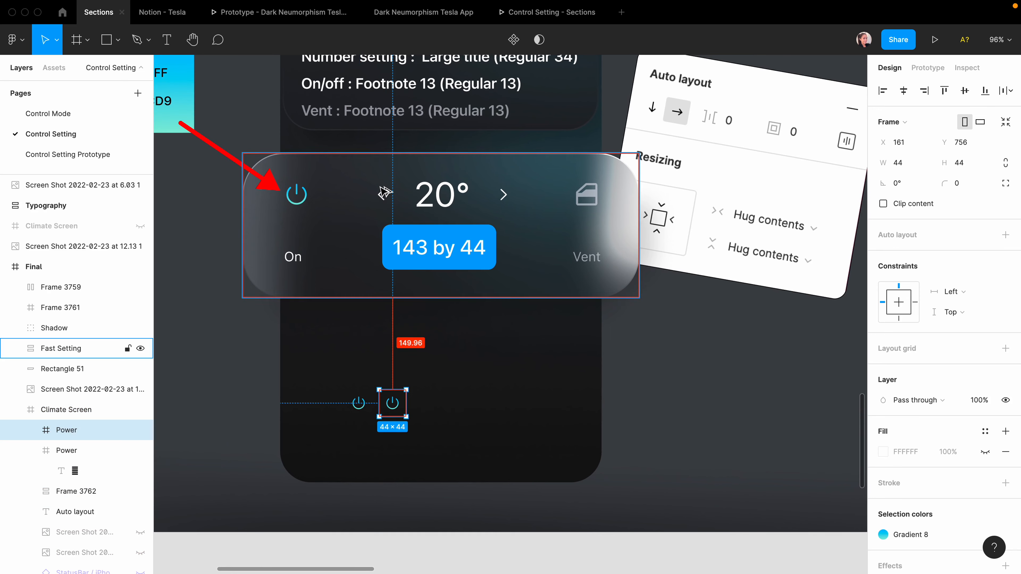
scroll(382, 191, up, 1)
scroll(383, 190, up, 3)
double_click(362, 176)
click(362, 176)
double_click(360, 176)
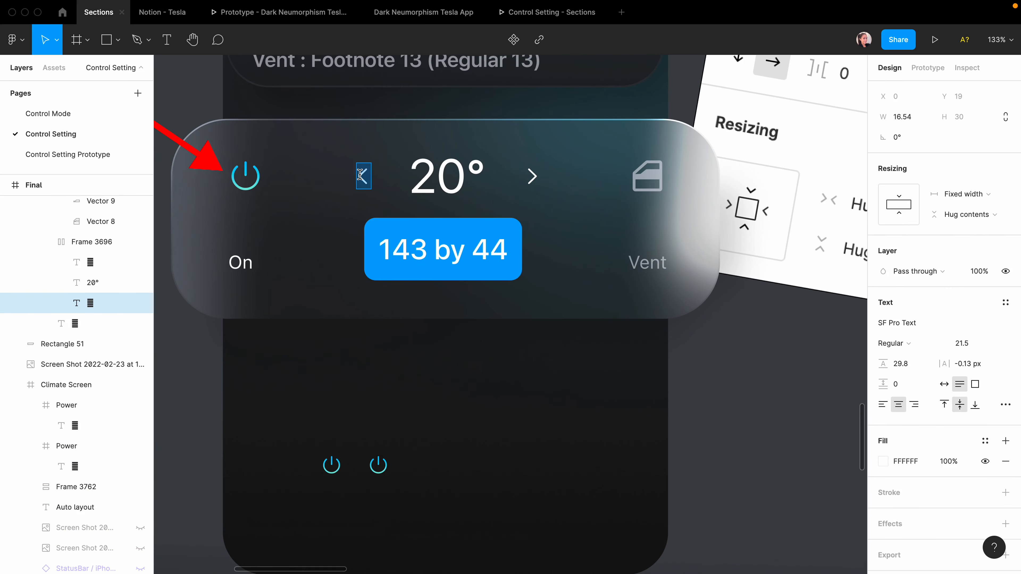
click(384, 463)
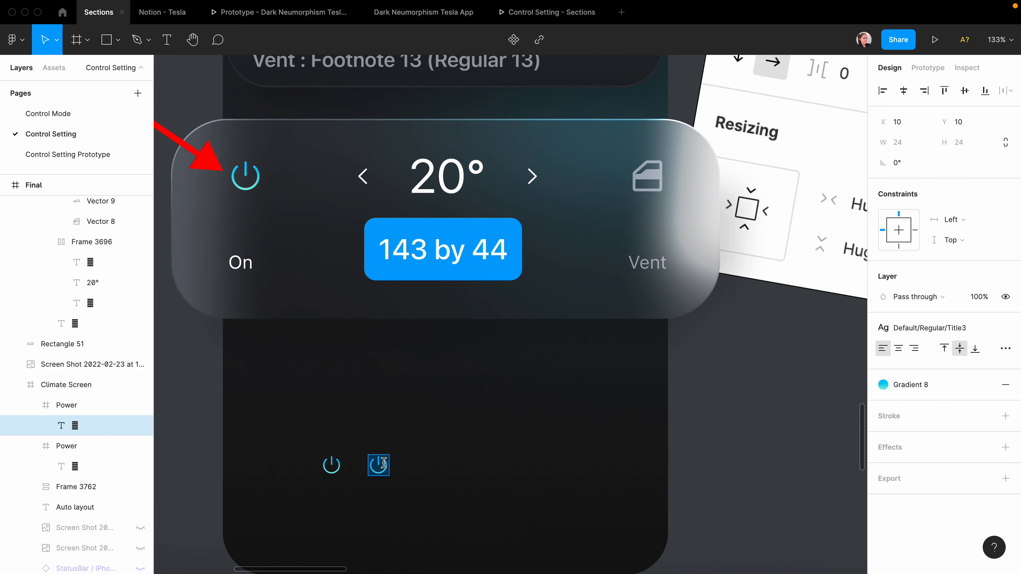
text(<)
key(Escape)
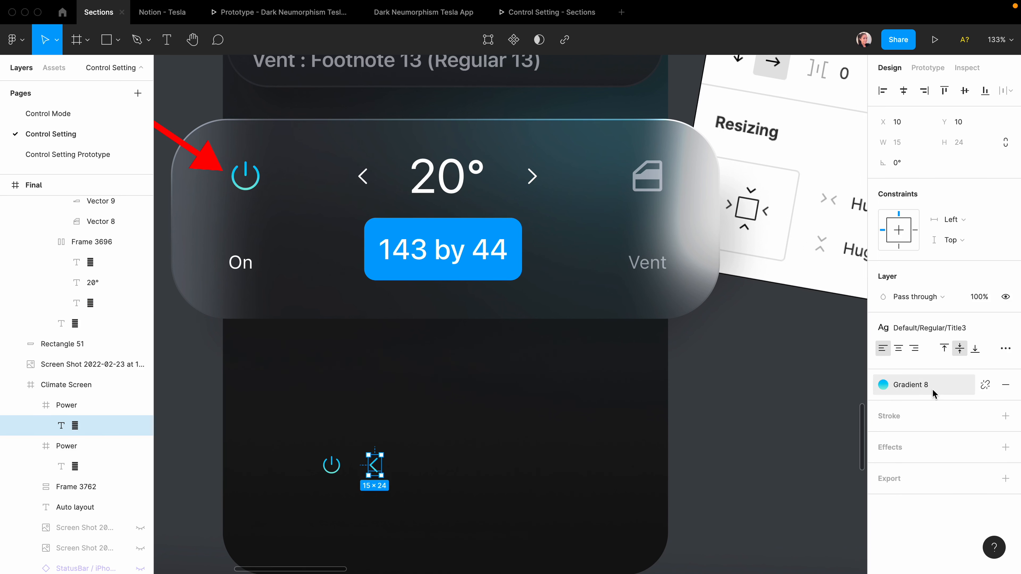
Make the chevron Label Color/Dark/Secondary grey with the Footnote text style.
click(983, 387)
click(984, 380)
scroll(924, 463, down, 6)
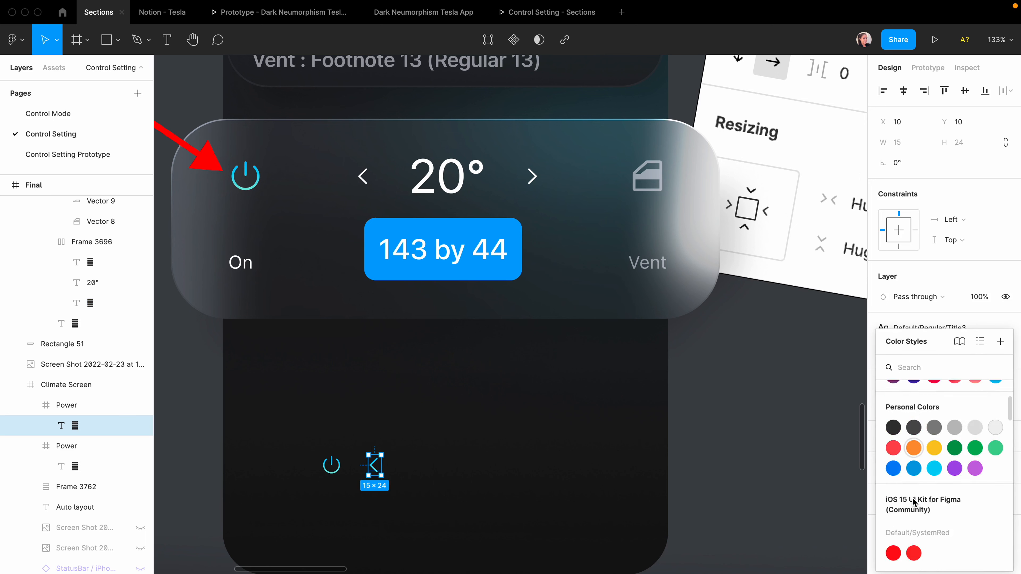
scroll(912, 502, down, 6)
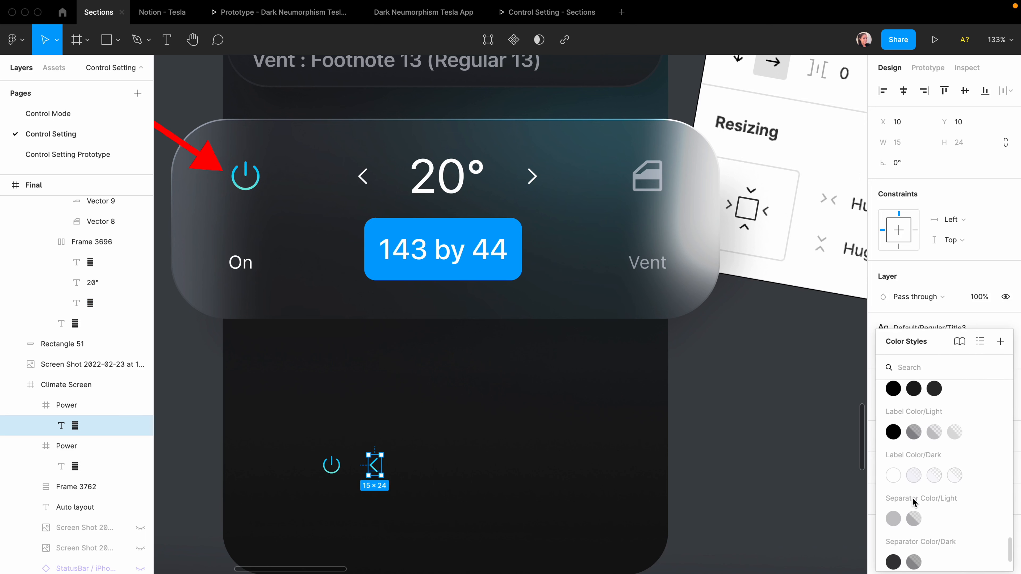
click(913, 478)
click(925, 329)
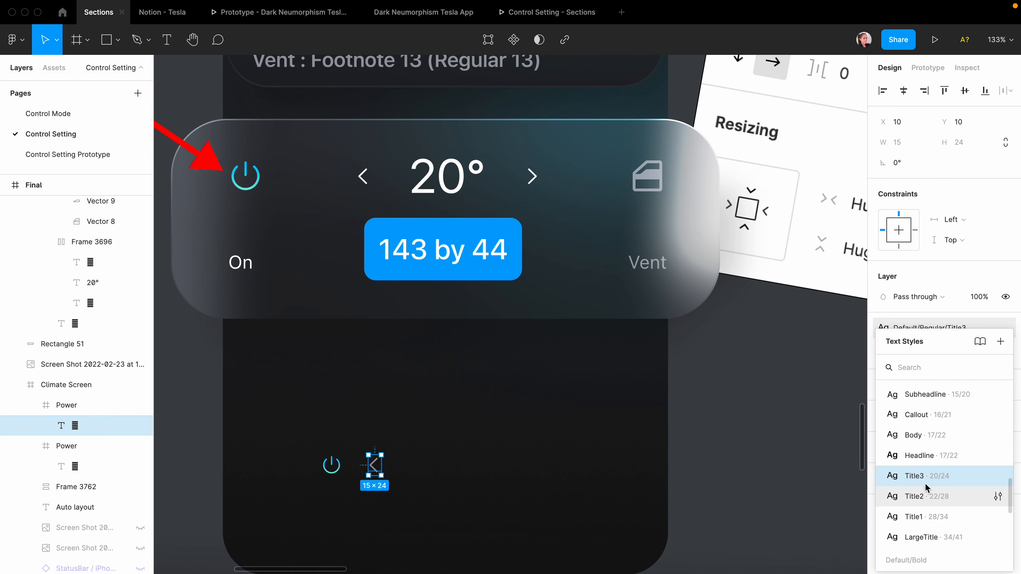
scroll(931, 453, up, 4)
click(924, 464)
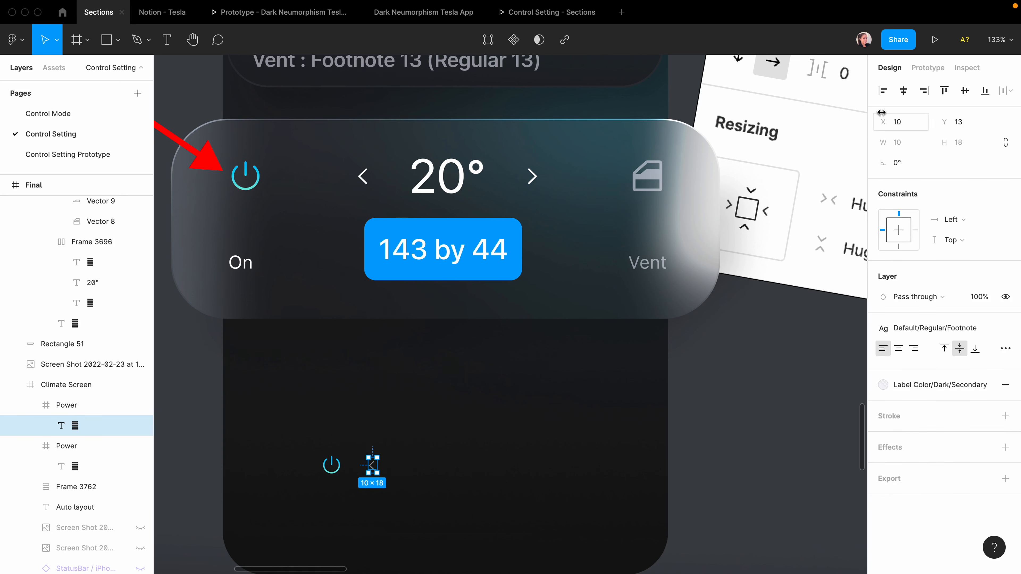
Centre the chevron and name its frame Left chevron.
click(904, 91)
click(74, 406)
double_click(130, 406)
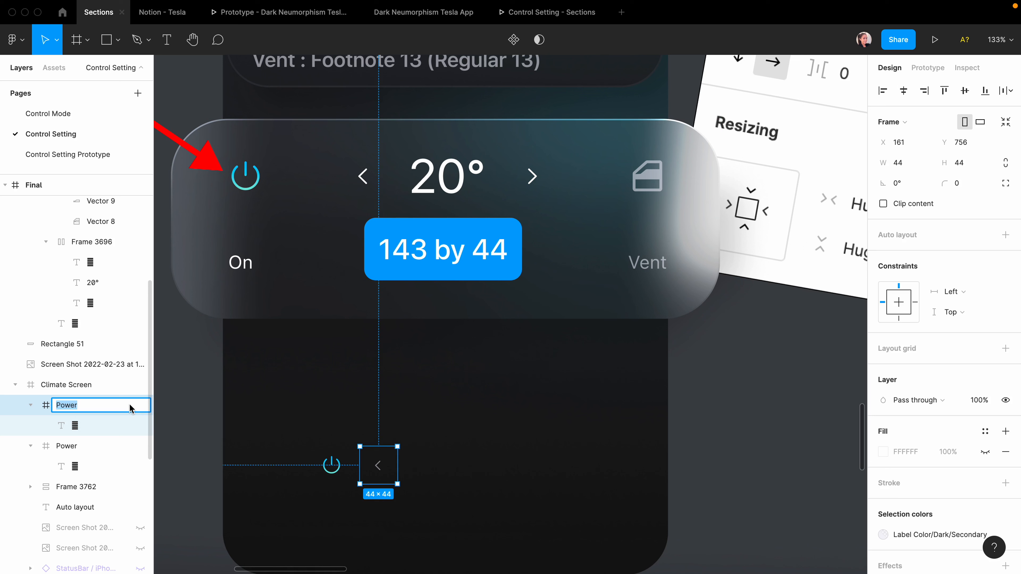
text(Left chevron)
key(Return)
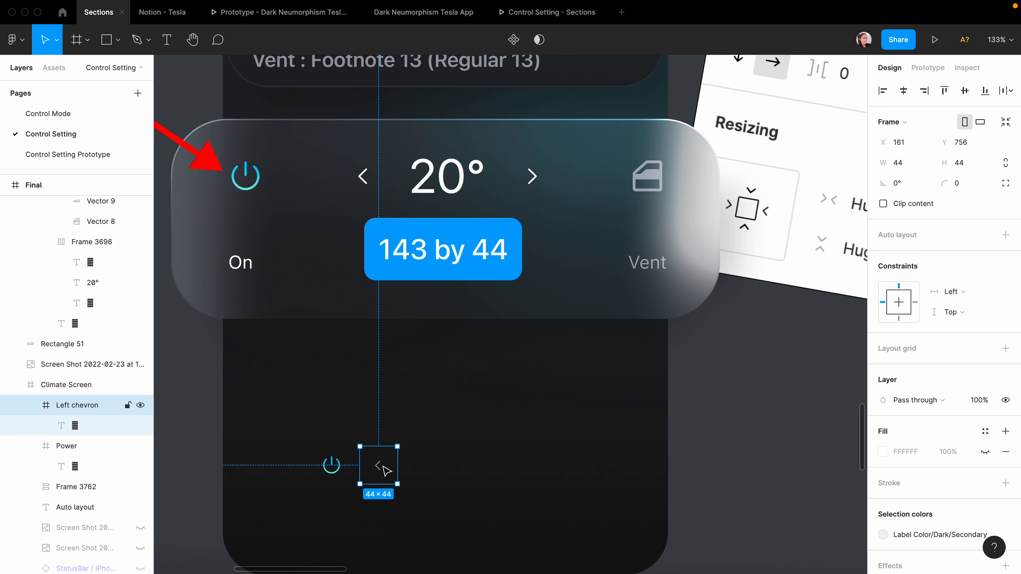
Duplicate Left chevron further right and copy the card's right chevron glyph into it.
drag(380, 467, 508, 472)
click(531, 176)
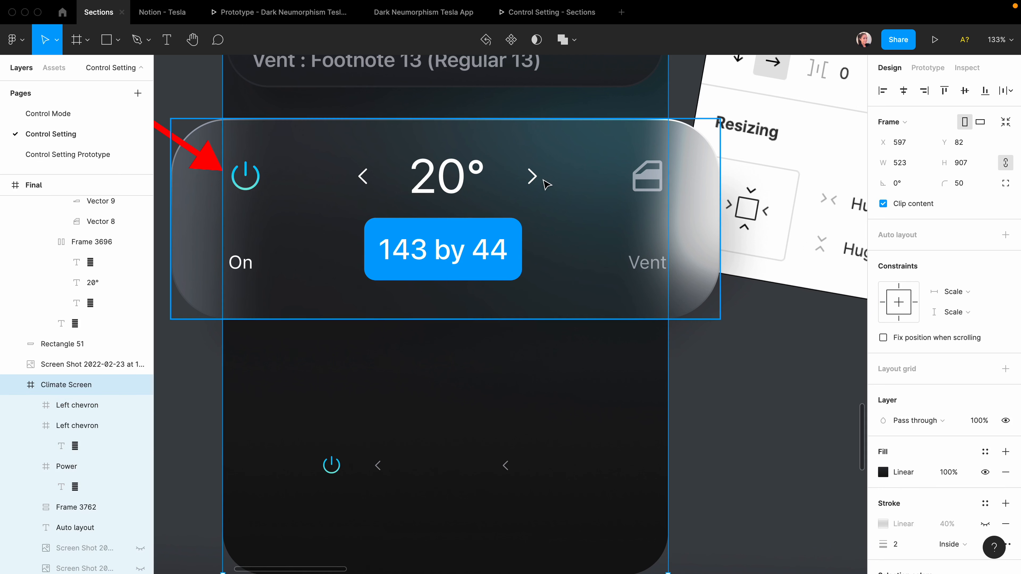
double_click(532, 177)
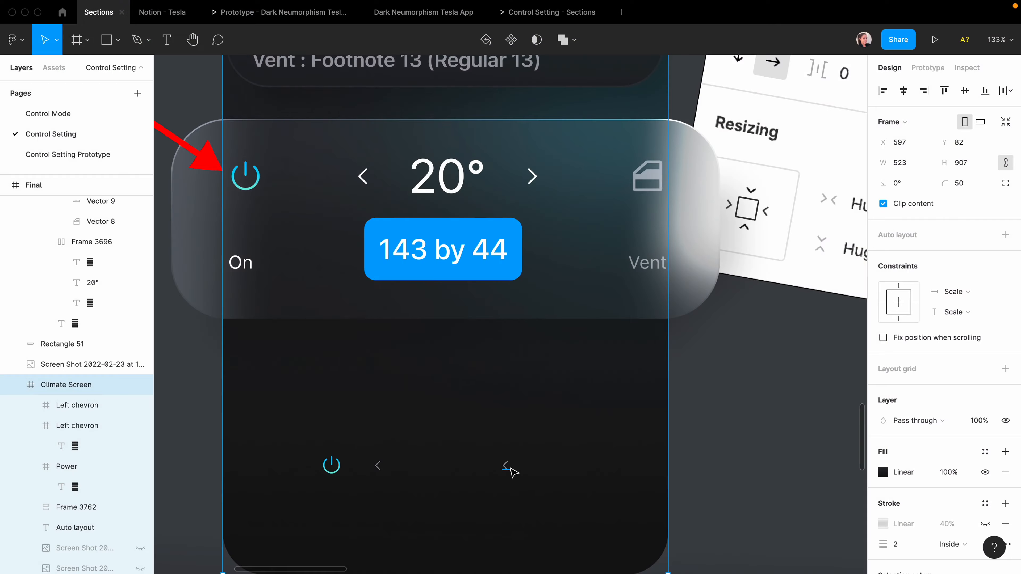
super+double_click(506, 468)
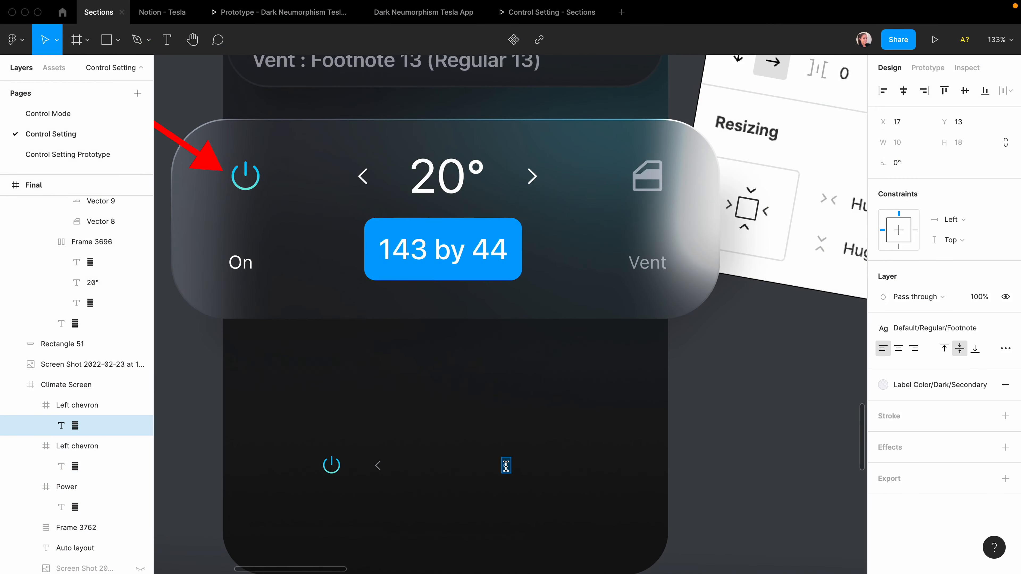
Paste the right-pointing chevron and rename that frame Right chevron.
text(>)
click(445, 518)
double_click(69, 408)
drag(68, 408, 48, 407)
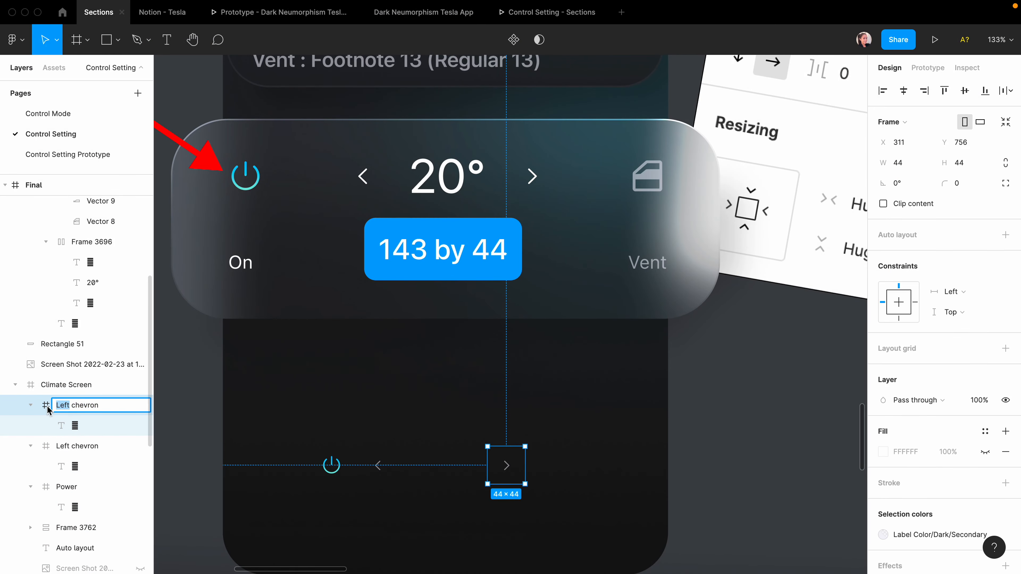
text(Ri)
text(ght)
click(387, 422)
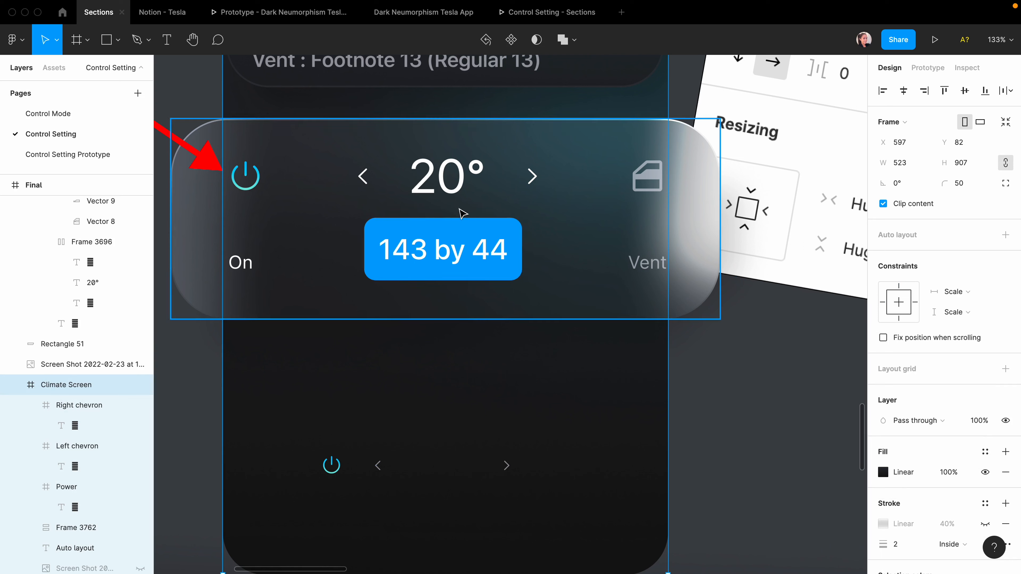
Add a 20° text between the chevrons, inserting the degree sign from the Character Viewer.
key(t)
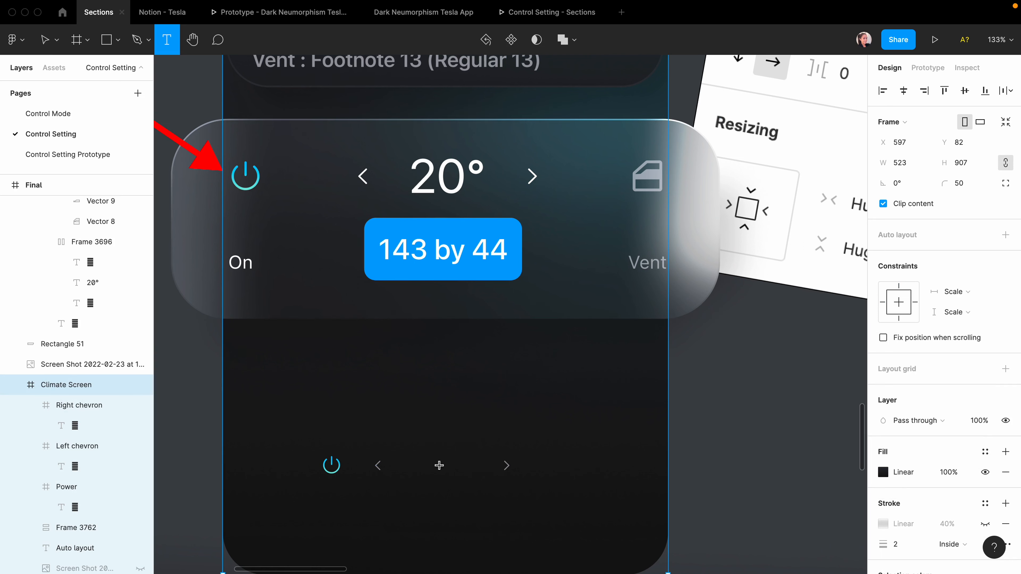
click(438, 465)
text(20)
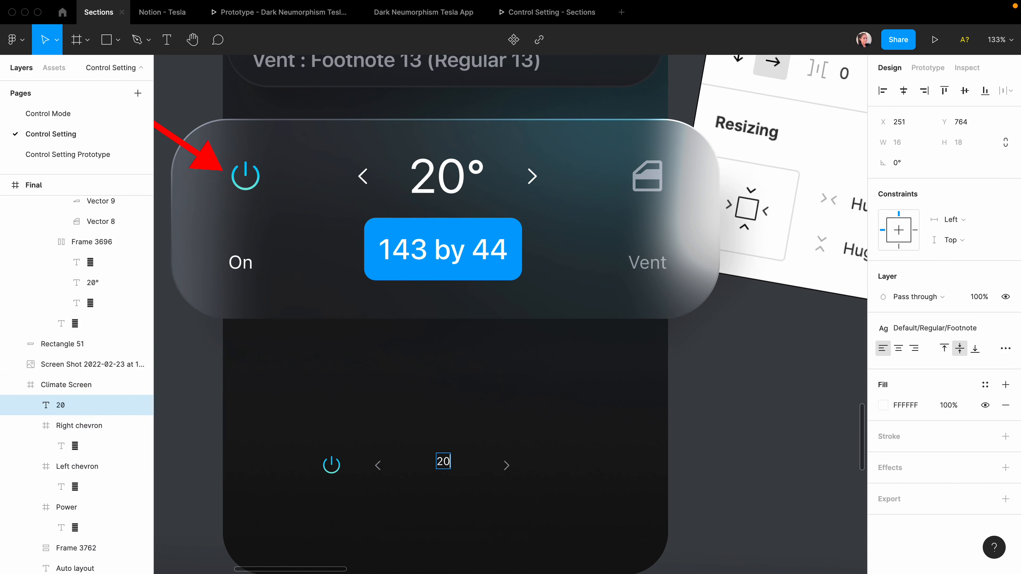
key(ctrl+super+space)
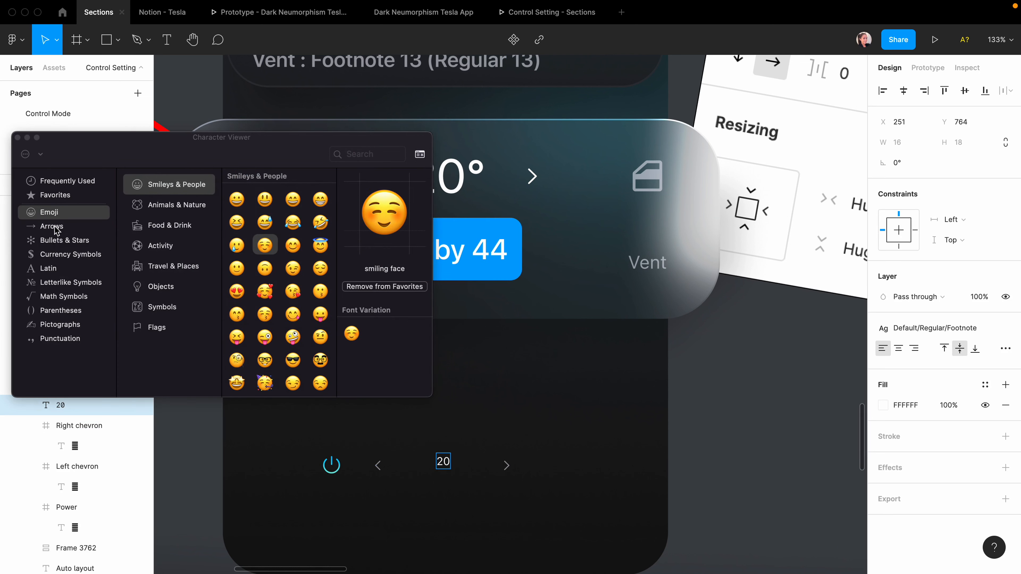
click(60, 338)
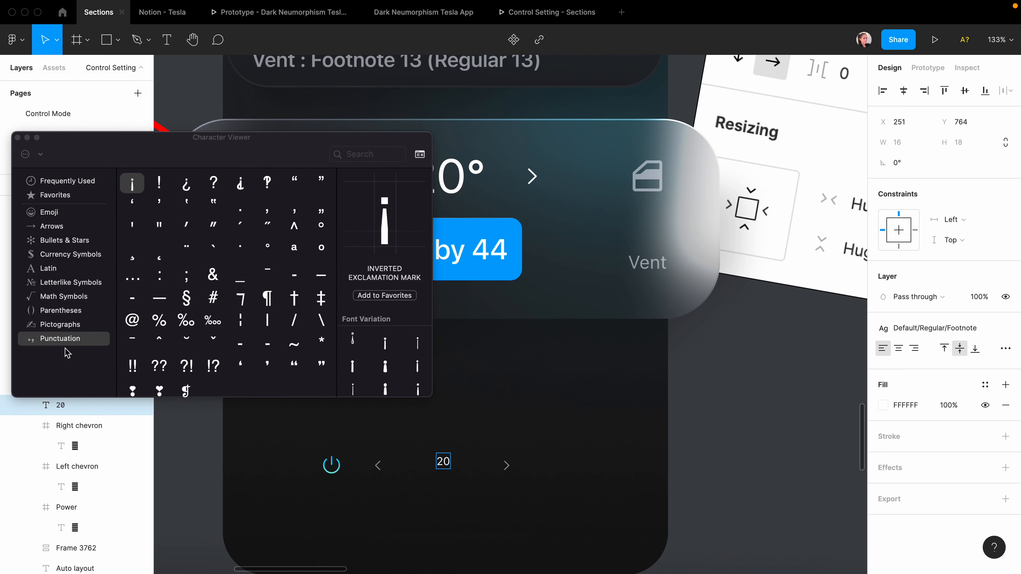
click(321, 228)
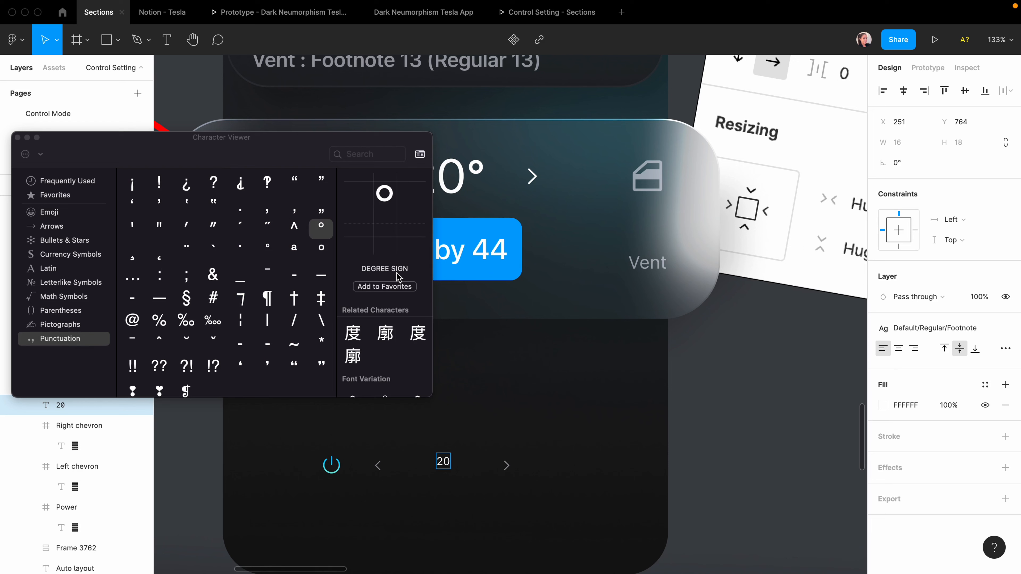
double_click(321, 228)
click(440, 506)
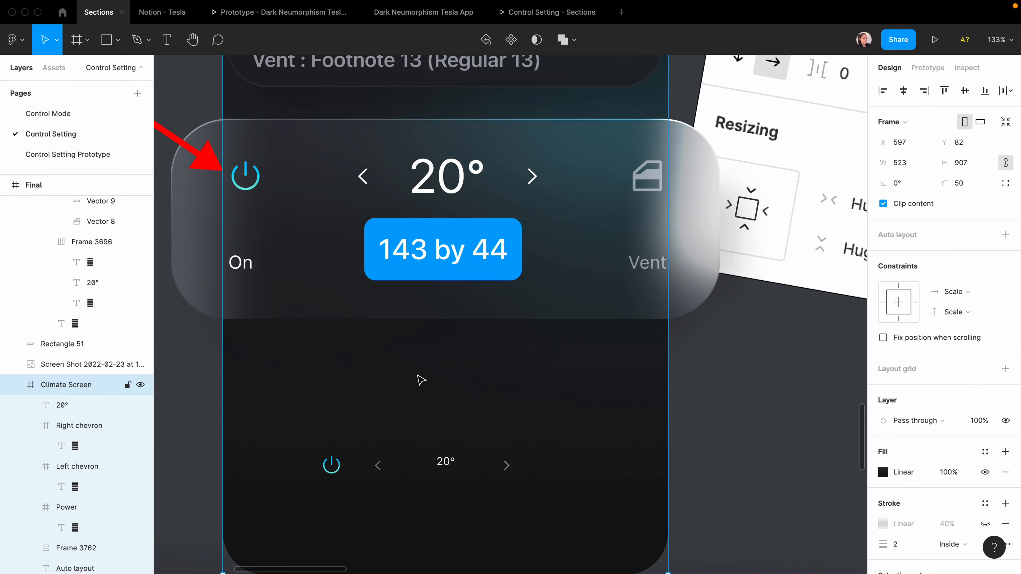
scroll(418, 382, up, 2)
click(450, 505)
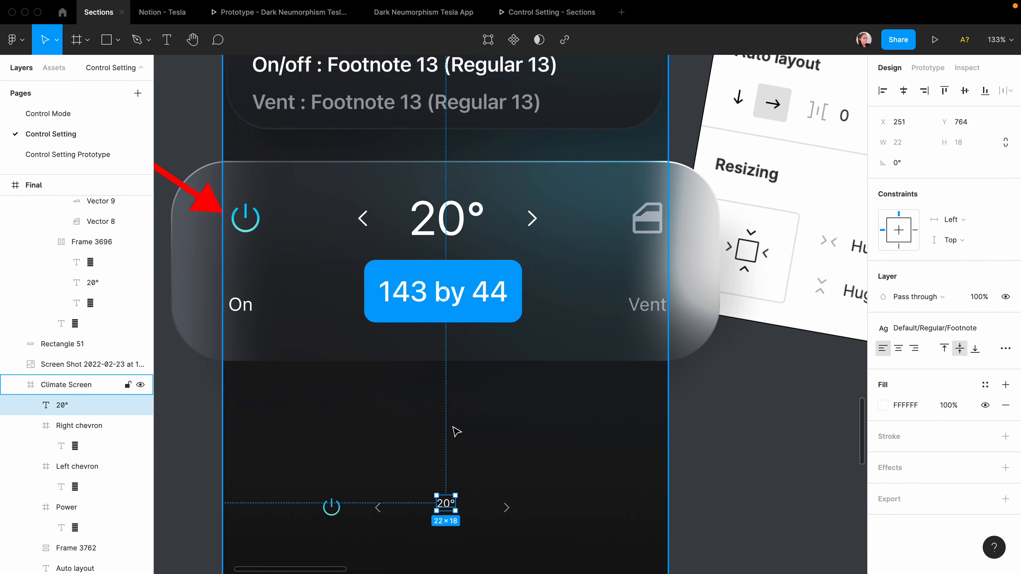
scroll(457, 431, down, 3)
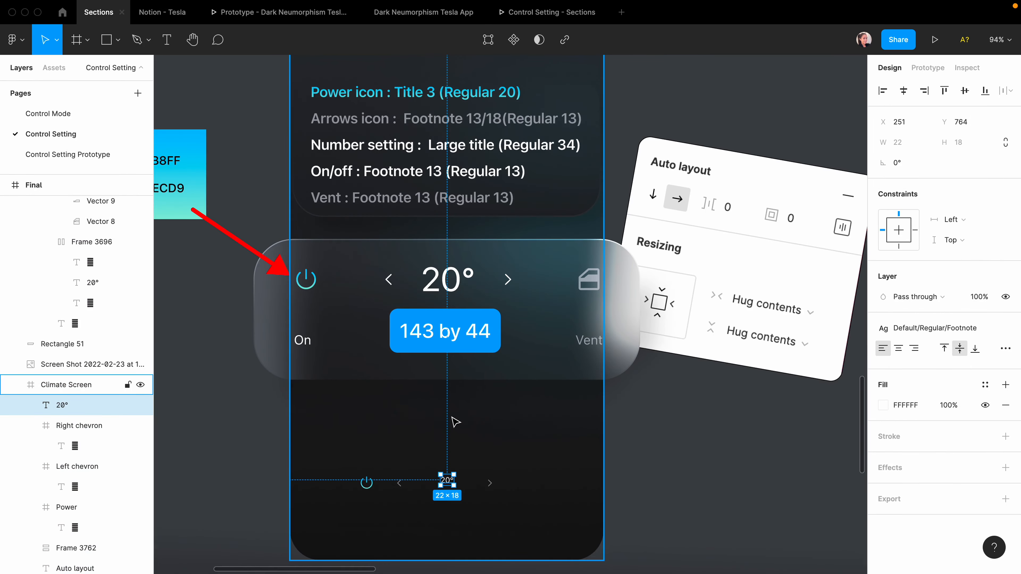
Give 20° the LargeTitle style and centre it between the chevrons.
click(917, 328)
click(928, 369)
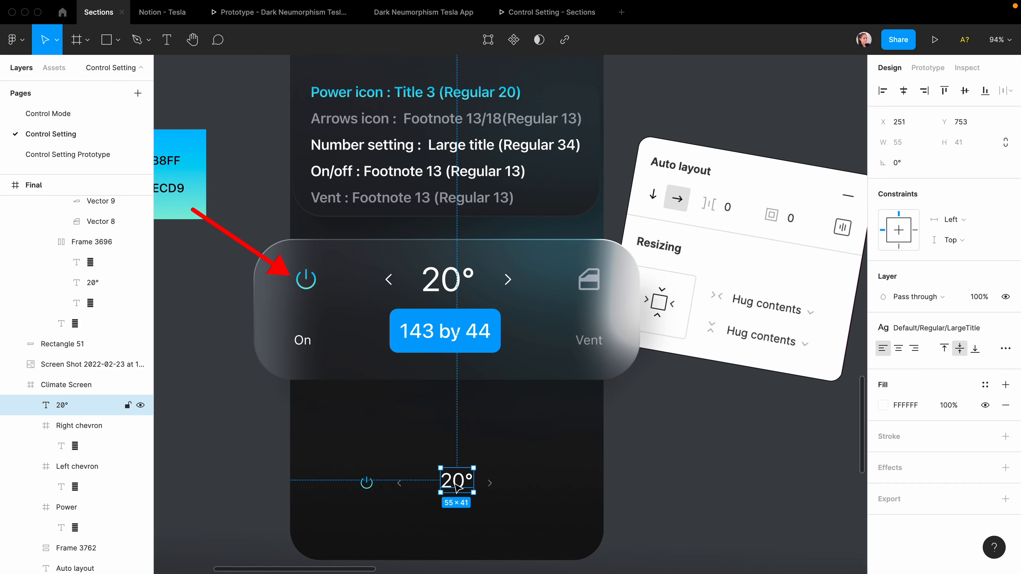
drag(457, 488, 446, 490)
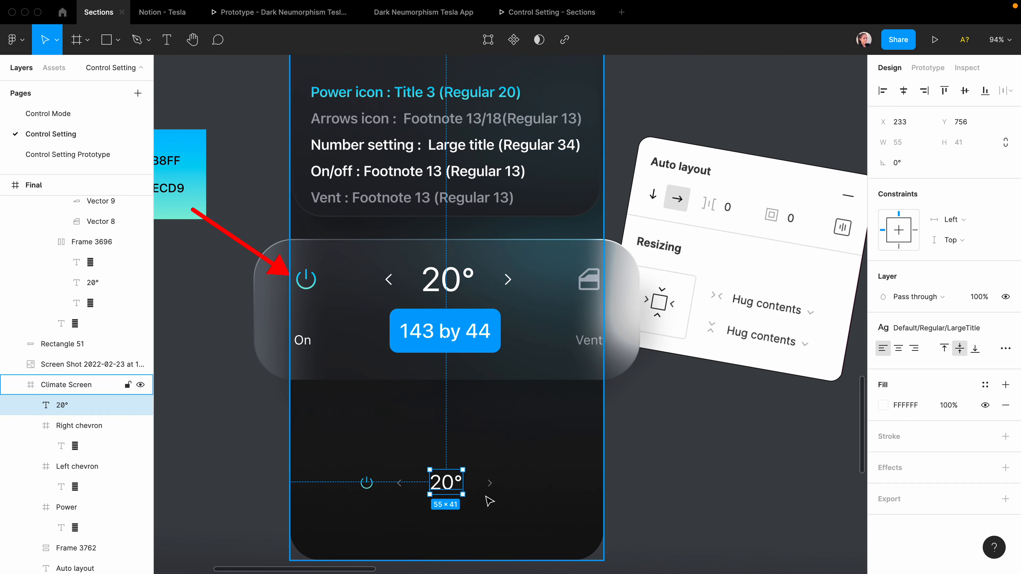
click(429, 459)
scroll(427, 507, up, 5)
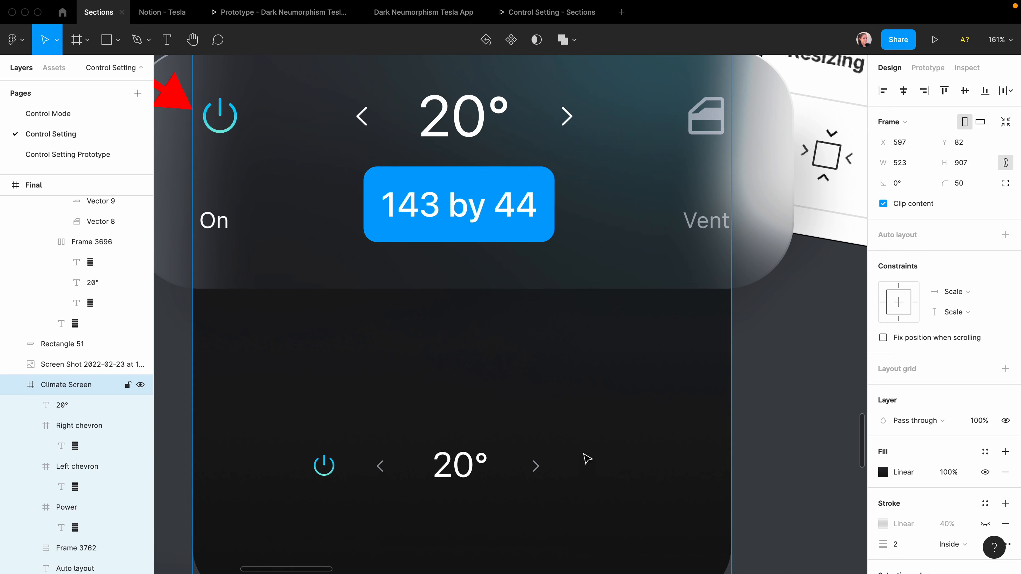
scroll(465, 529, down, 5)
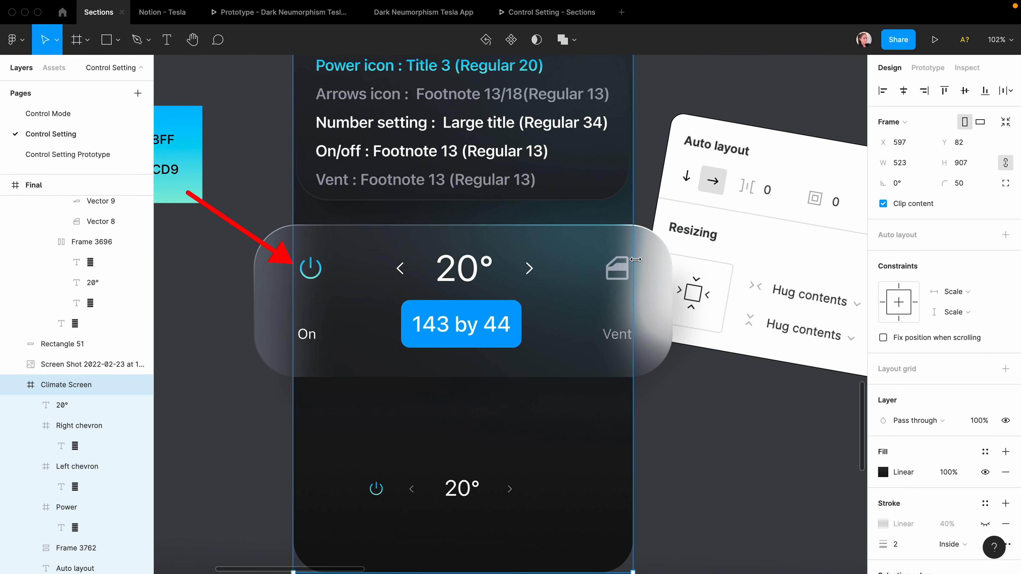
scroll(635, 259, up, 5)
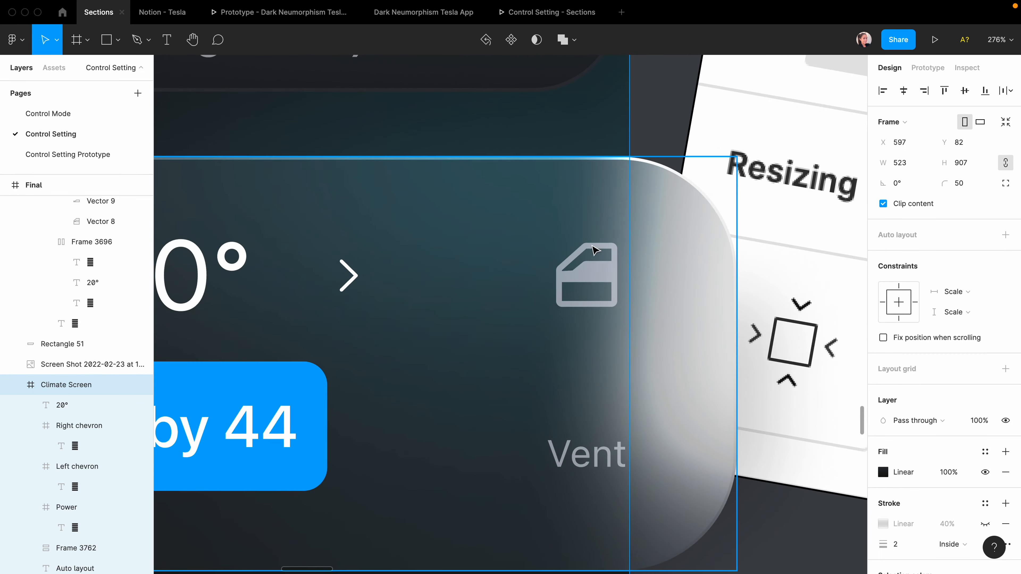
click(558, 301)
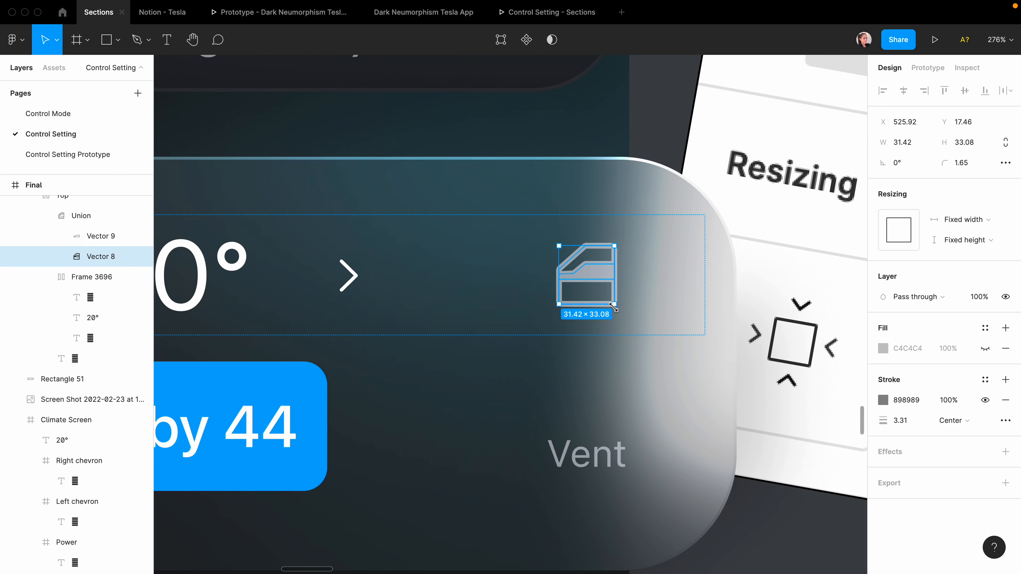
click(572, 270)
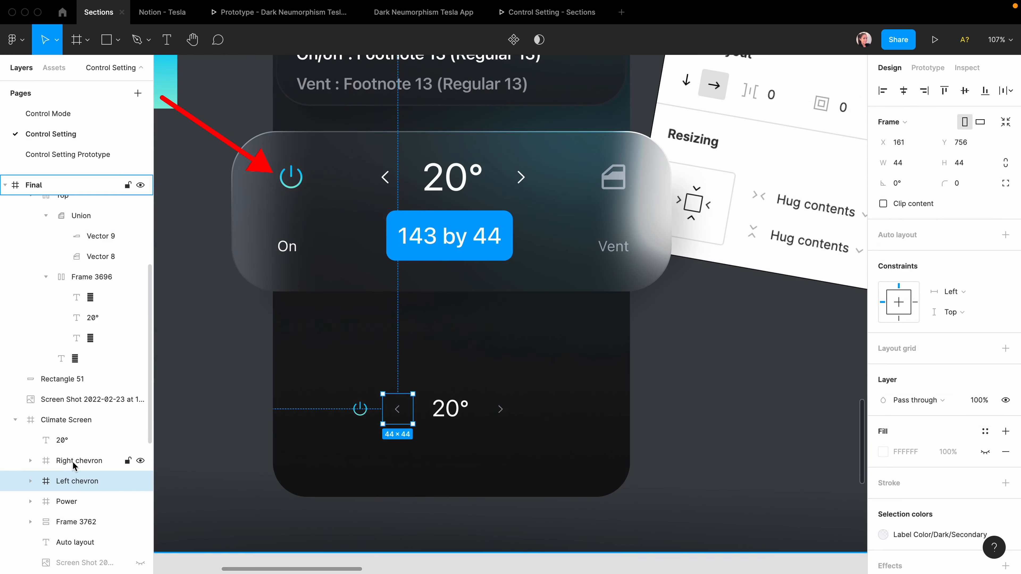
Wrap both chevrons and 20° in an auto-layout frame with 0 spacing.
shift+click(73, 461)
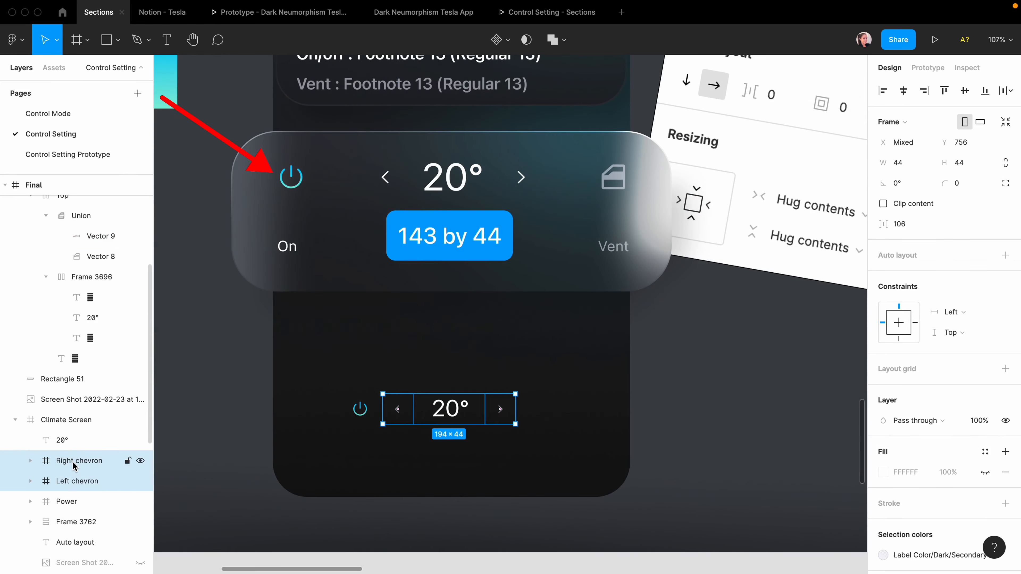
shift+click(69, 441)
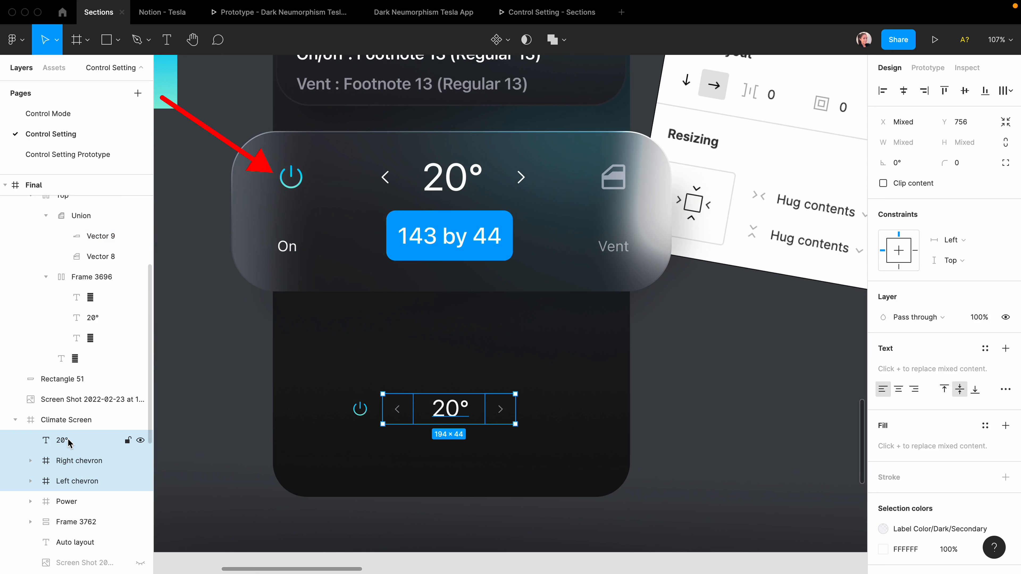
key(shift+a)
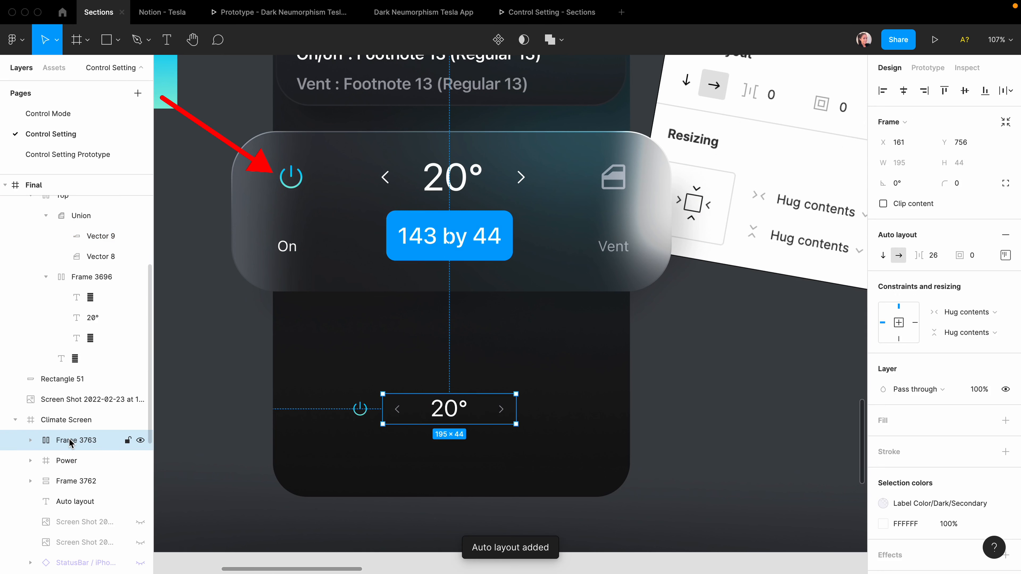
click(931, 256)
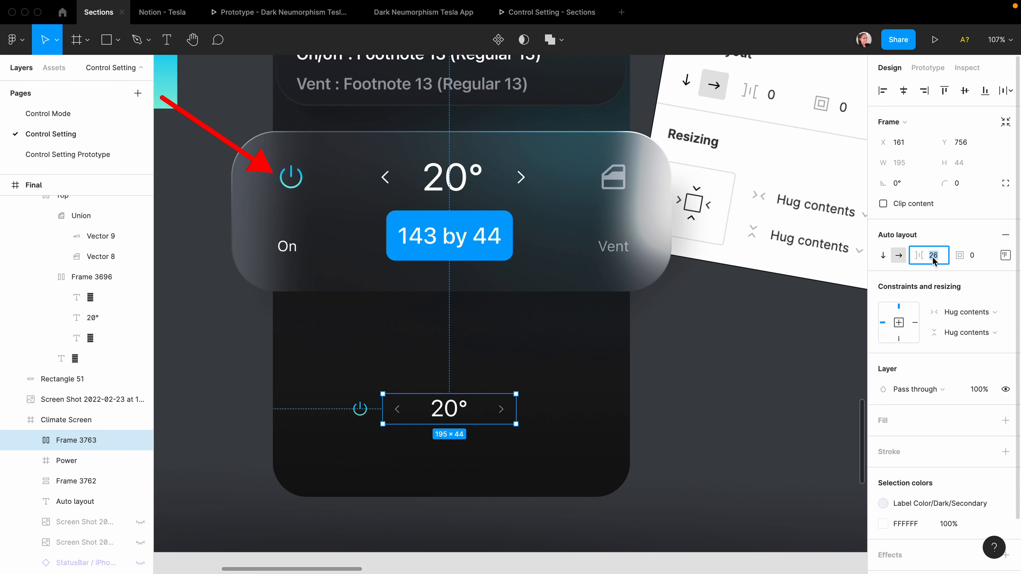
key(Return)
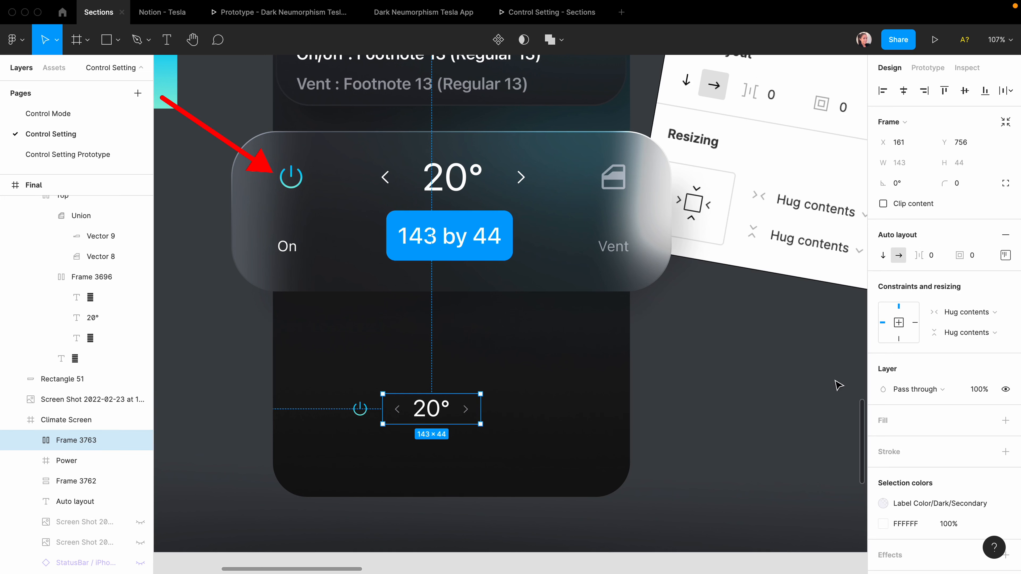
Paste the vent icon beside the temperature and auto-layout power, 20° and vent into one row.
scroll(365, 406, right, 6)
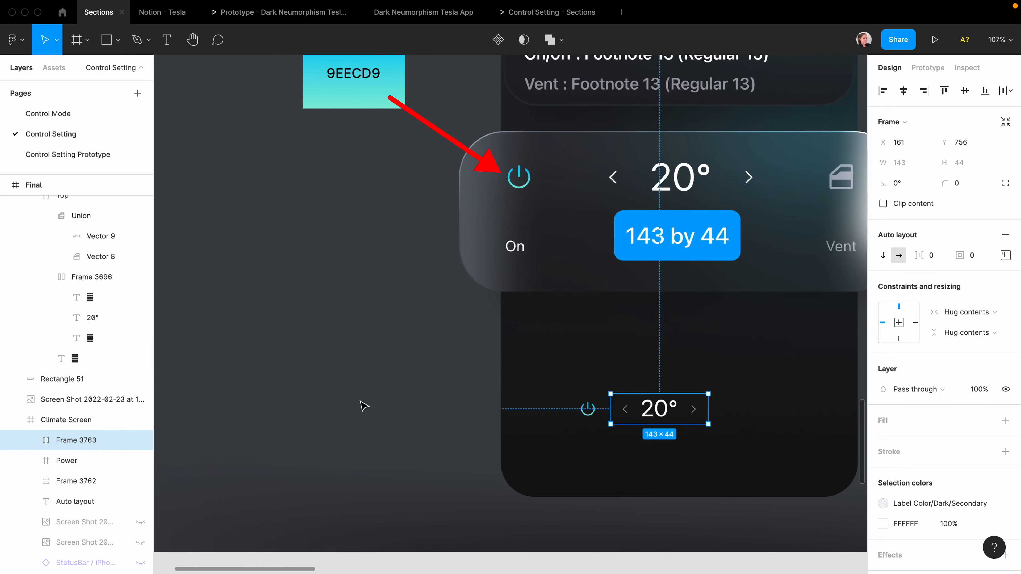
scroll(624, 201, left, 1)
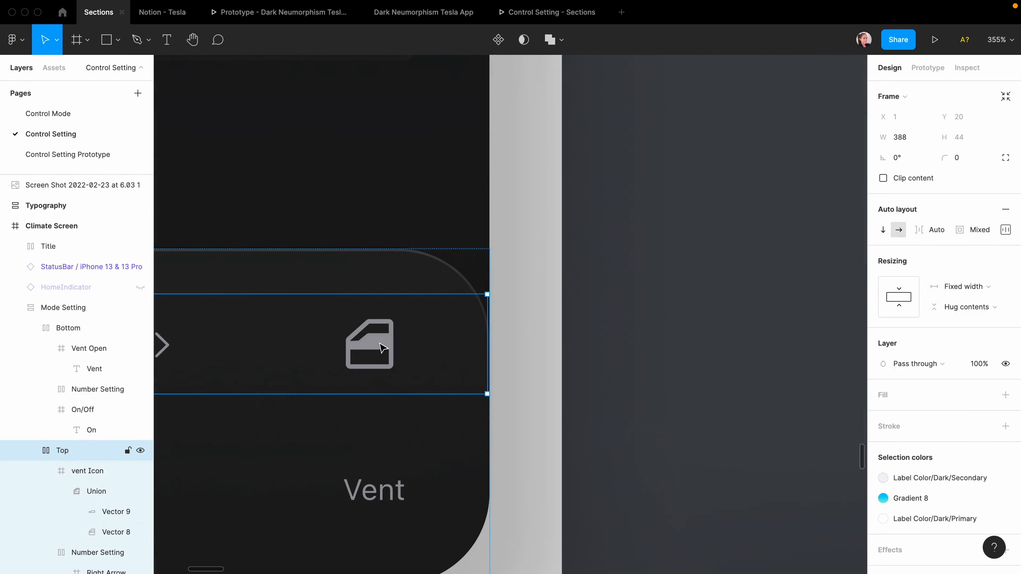
click(382, 348)
click(381, 348)
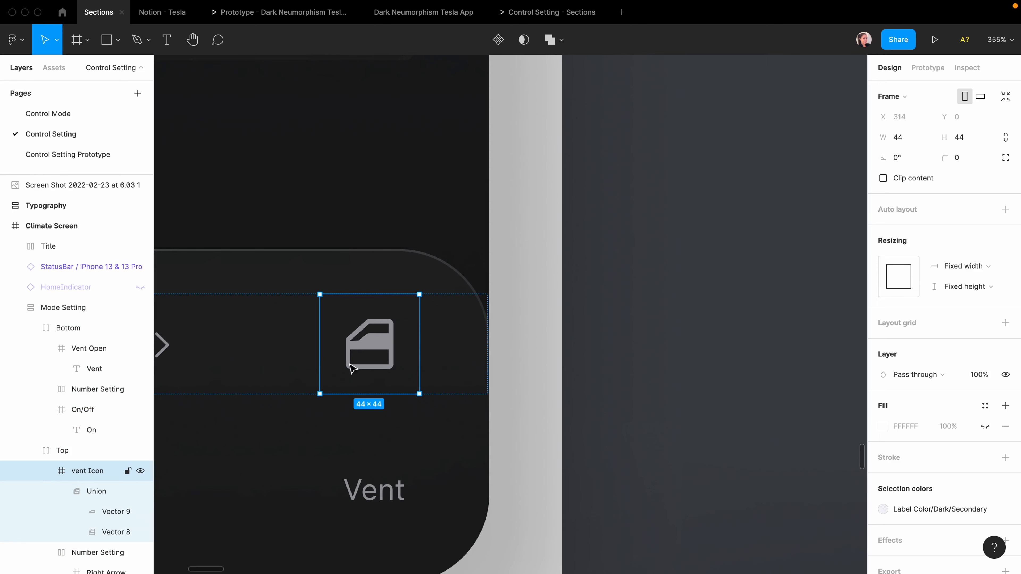
click(449, 344)
right_click(620, 154)
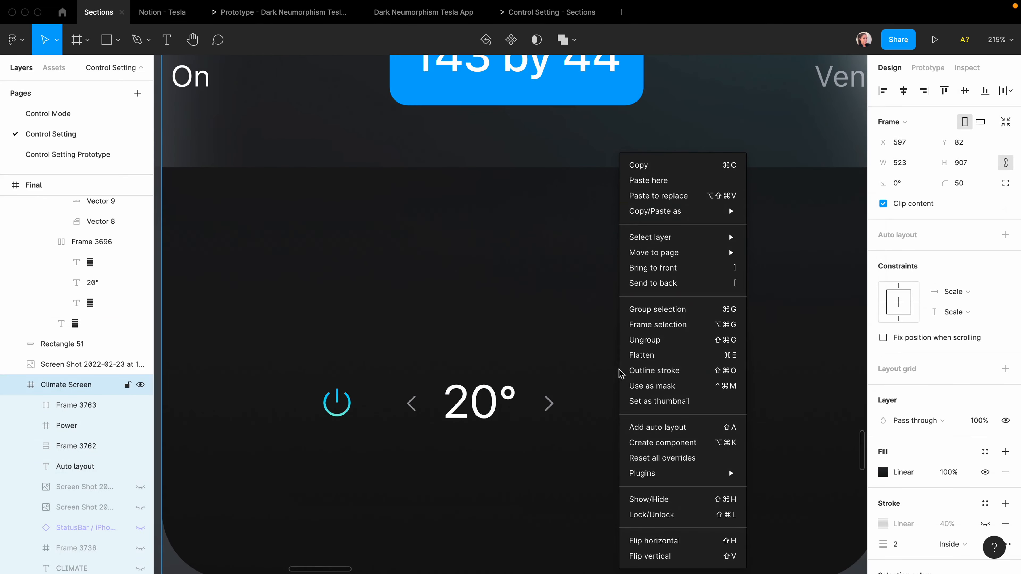
click(648, 180)
click(483, 402)
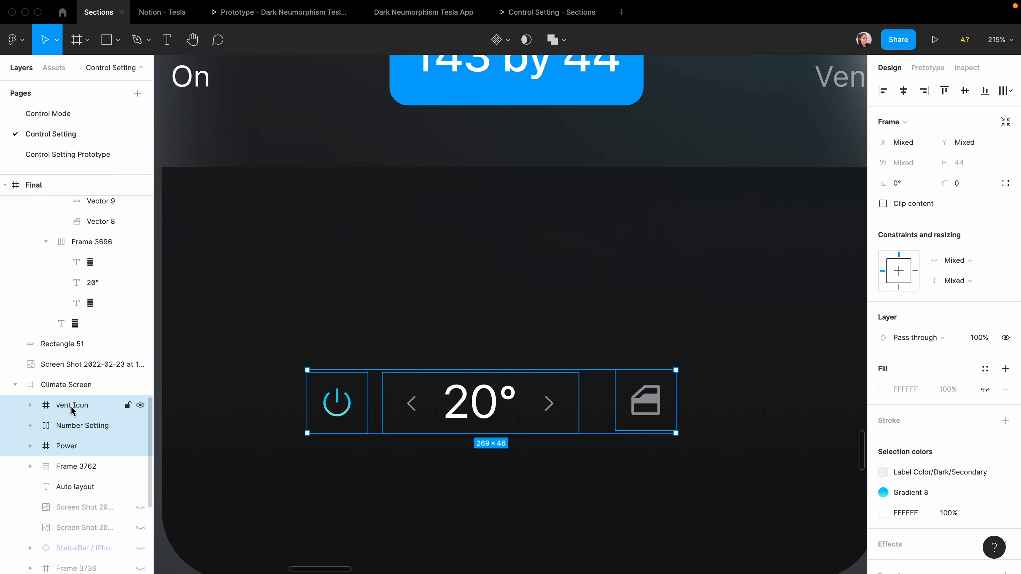
key(shift+a)
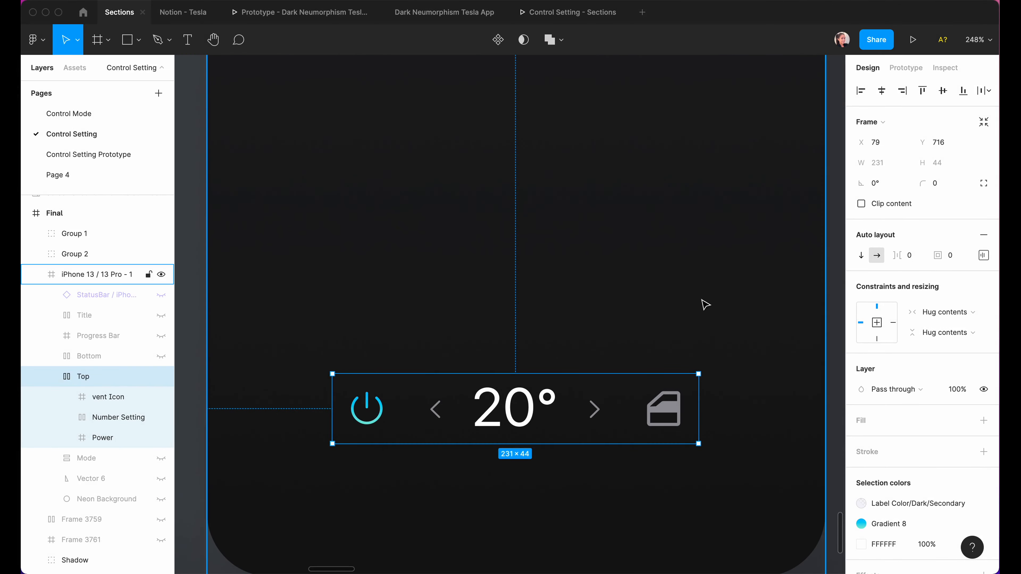
Give the Top row 20 item spacing, centre alignment and 30 padding left and right.
click(907, 256)
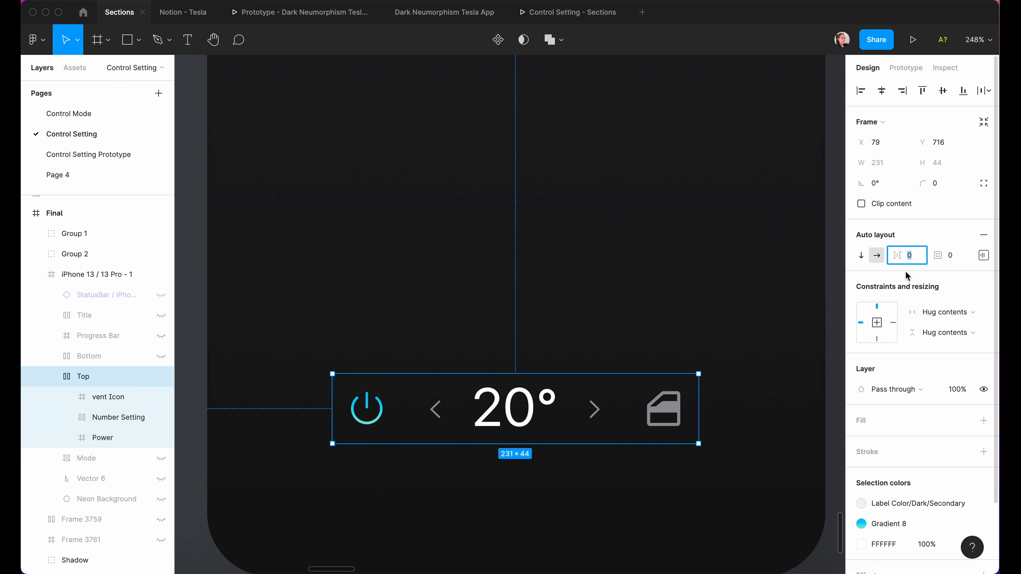
text(20)
key(Return)
click(984, 255)
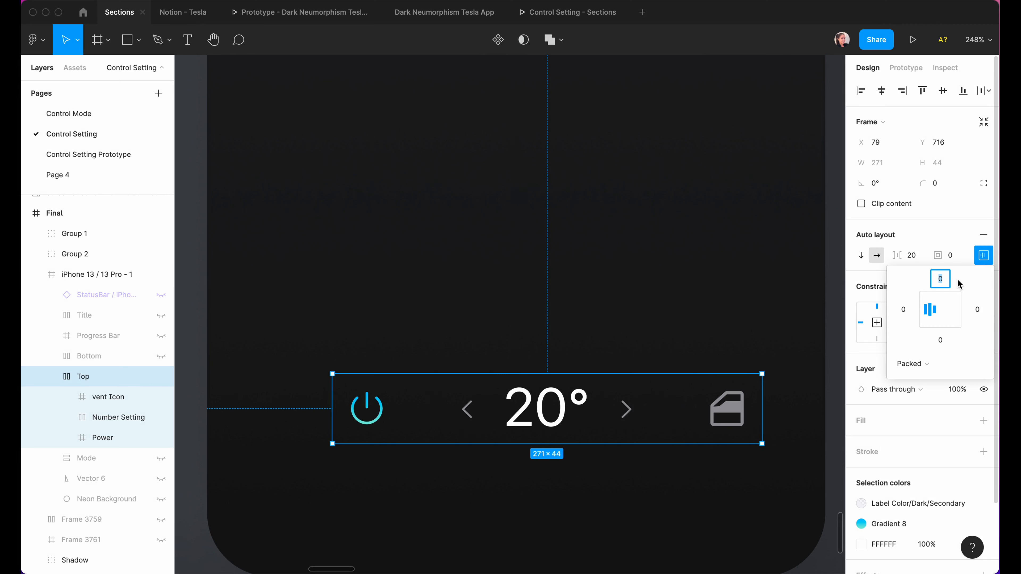
click(941, 309)
click(903, 310)
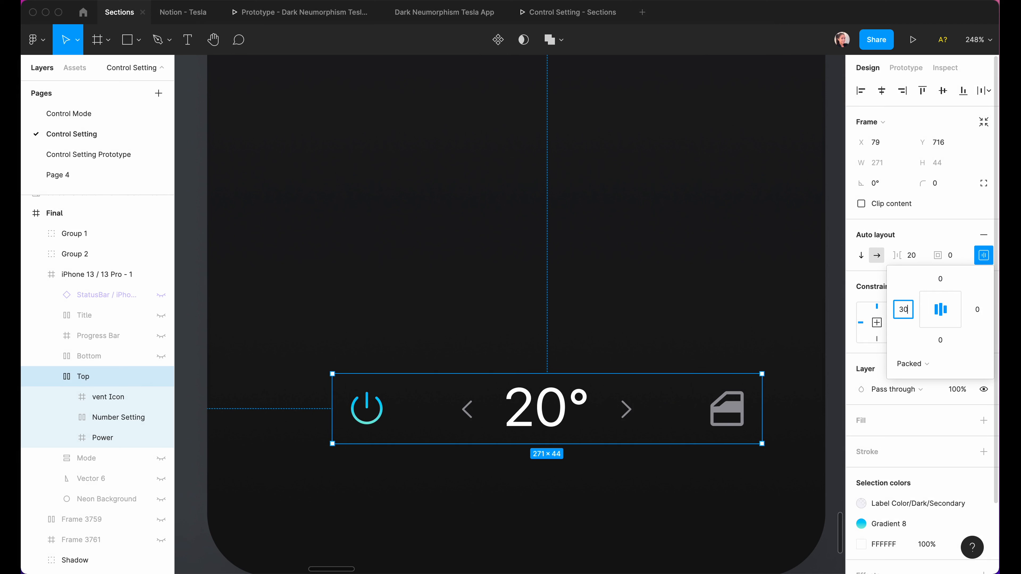
key(Return)
click(980, 313)
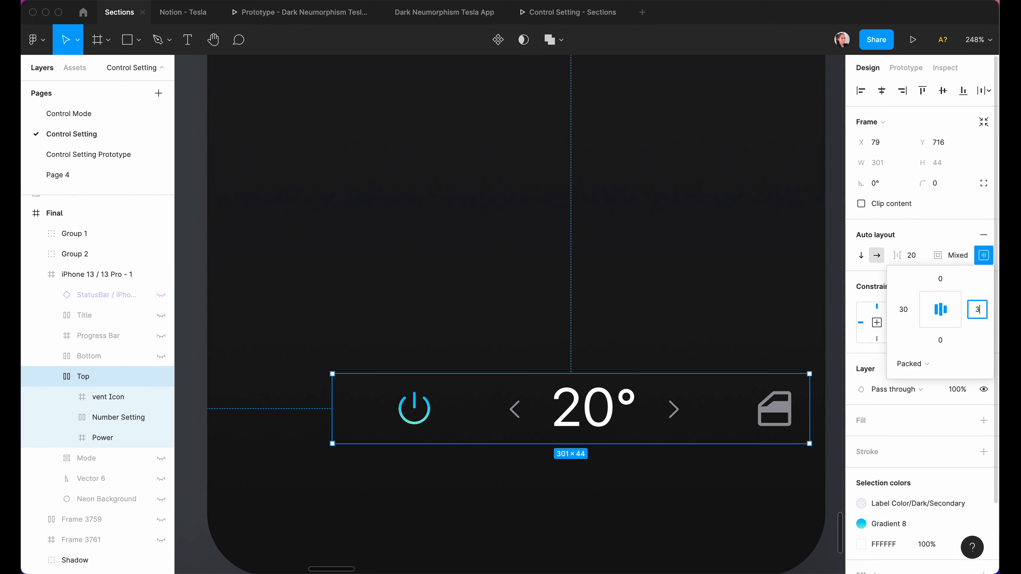
key(Return)
click(881, 92)
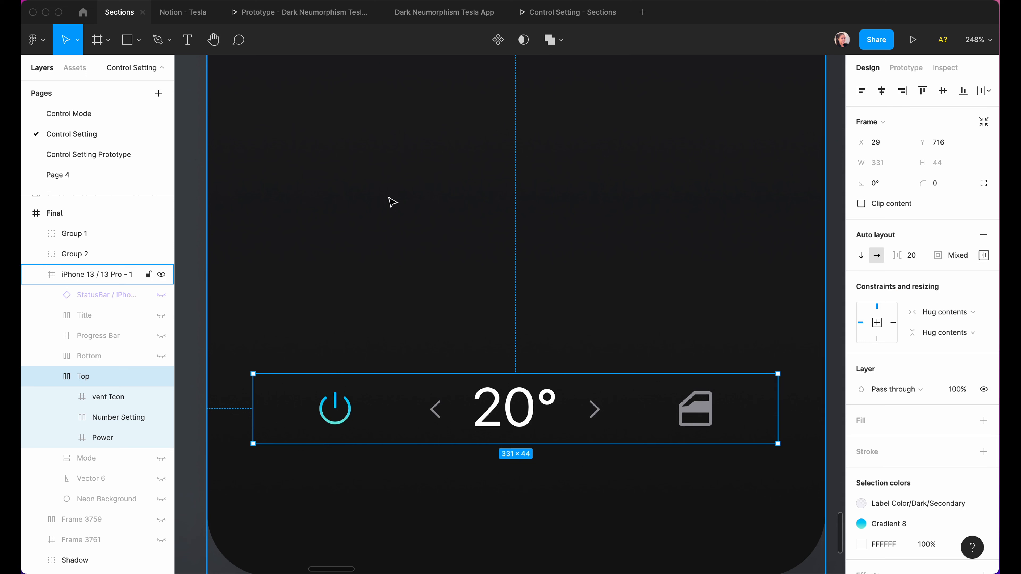
Stretch the Top row to the full 390 width and distribute its items with Space between.
scroll(390, 201, down, 1)
drag(253, 368, 209, 367)
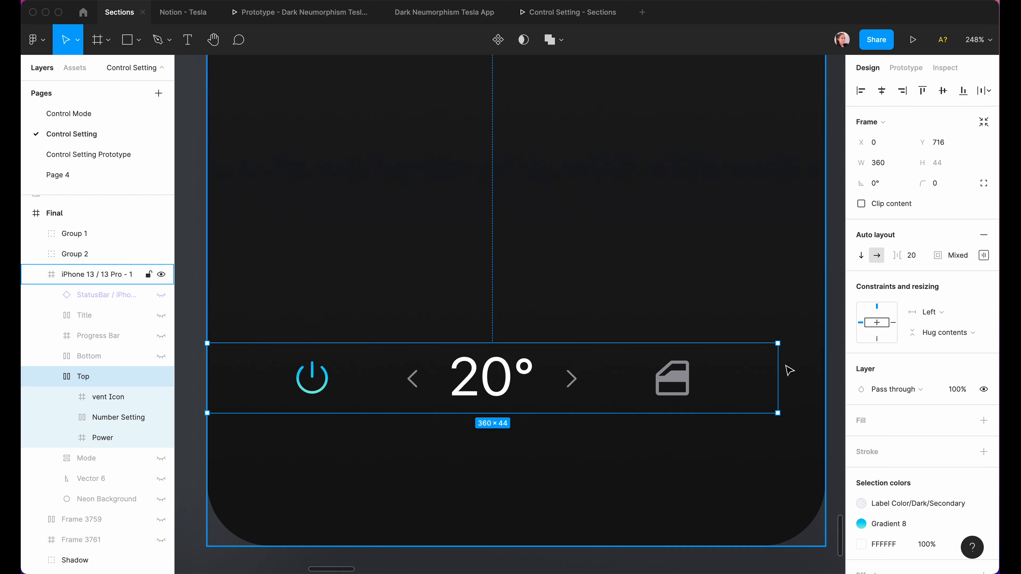
drag(787, 364, 835, 365)
click(983, 255)
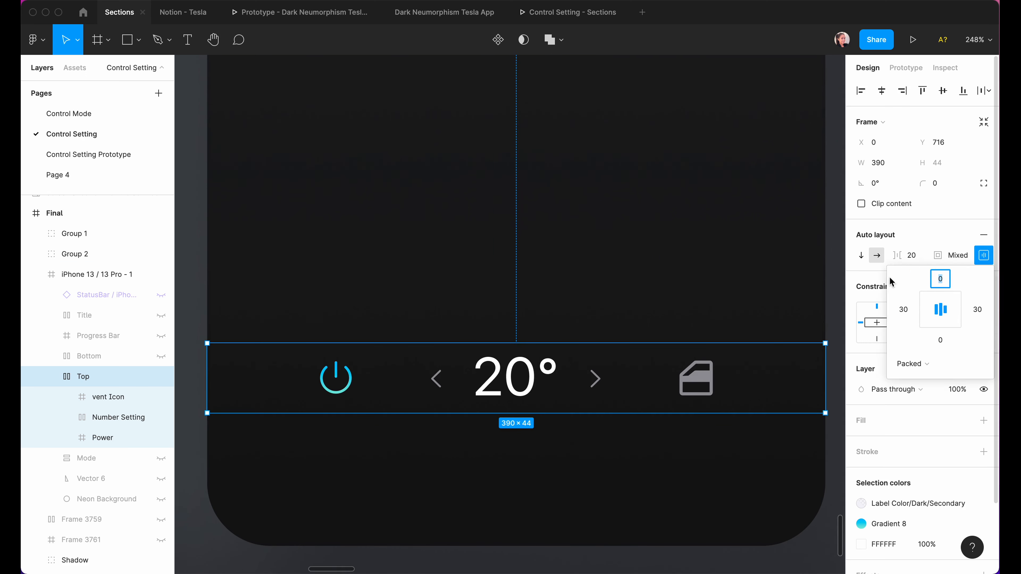
click(900, 372)
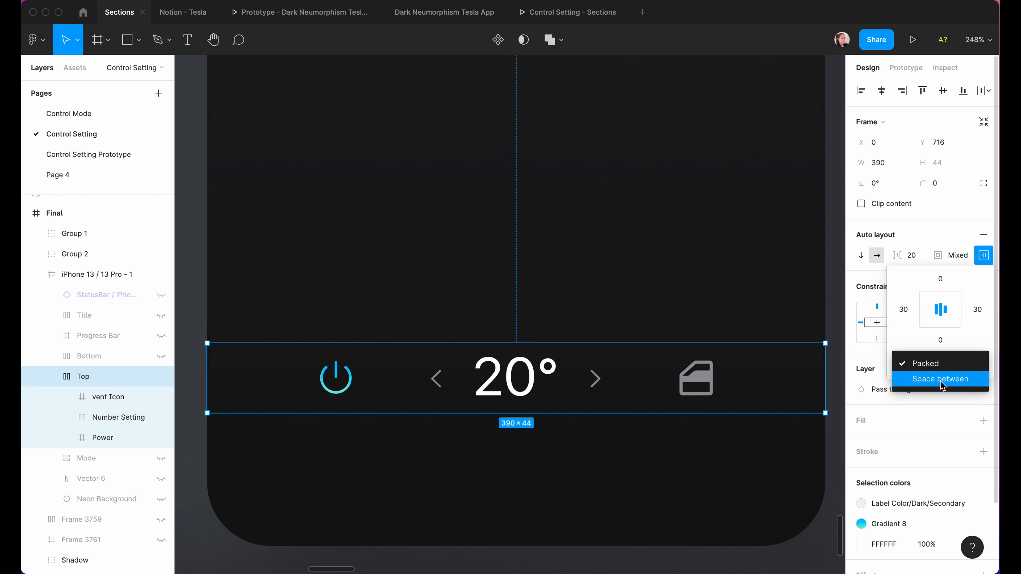
click(941, 379)
double_click(475, 383)
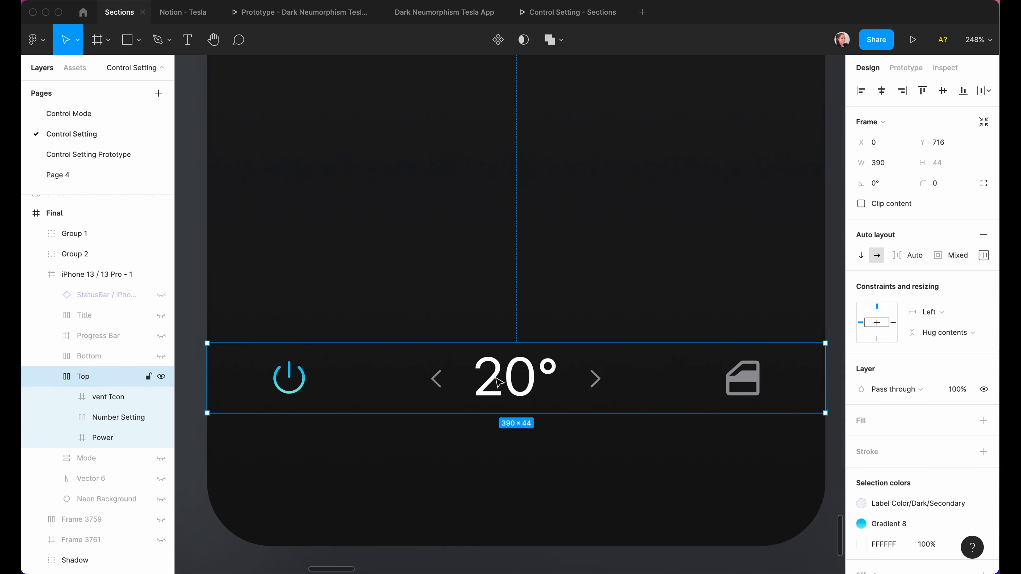
Duplicate the Top row below and replace its power glyph with the text On.
drag(498, 374, 498, 442)
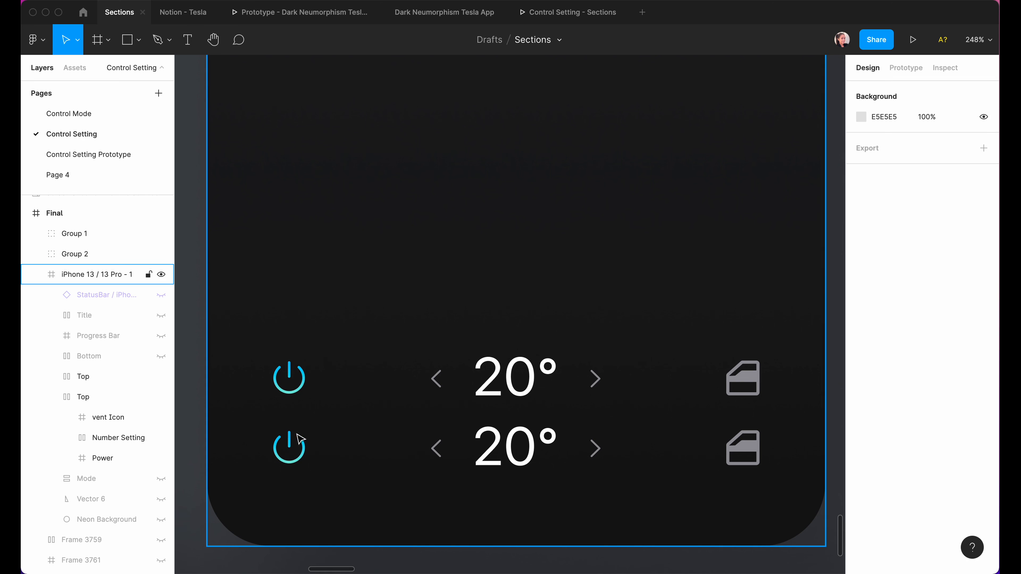
super+click(292, 454)
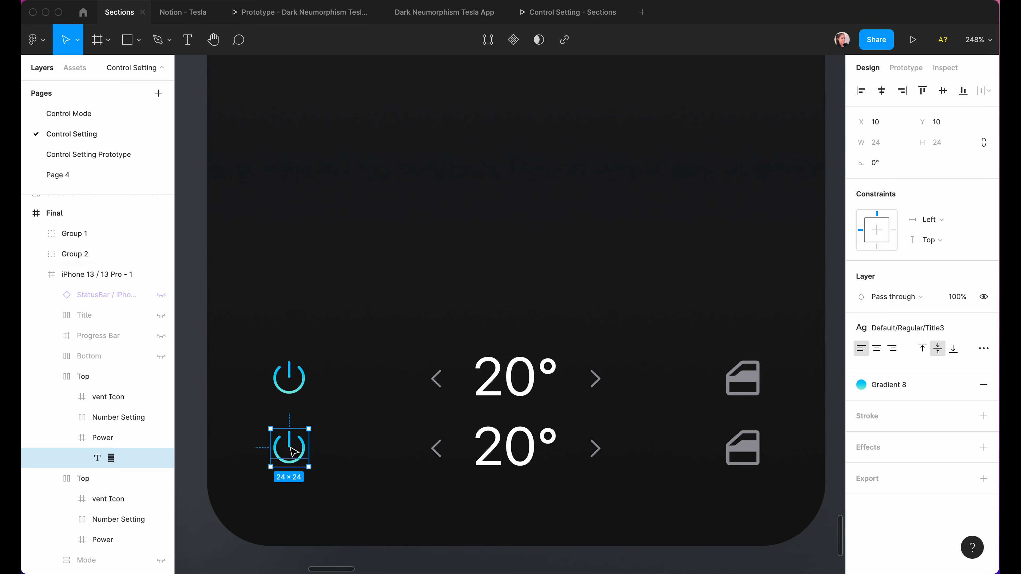
double_click(292, 455)
text(On)
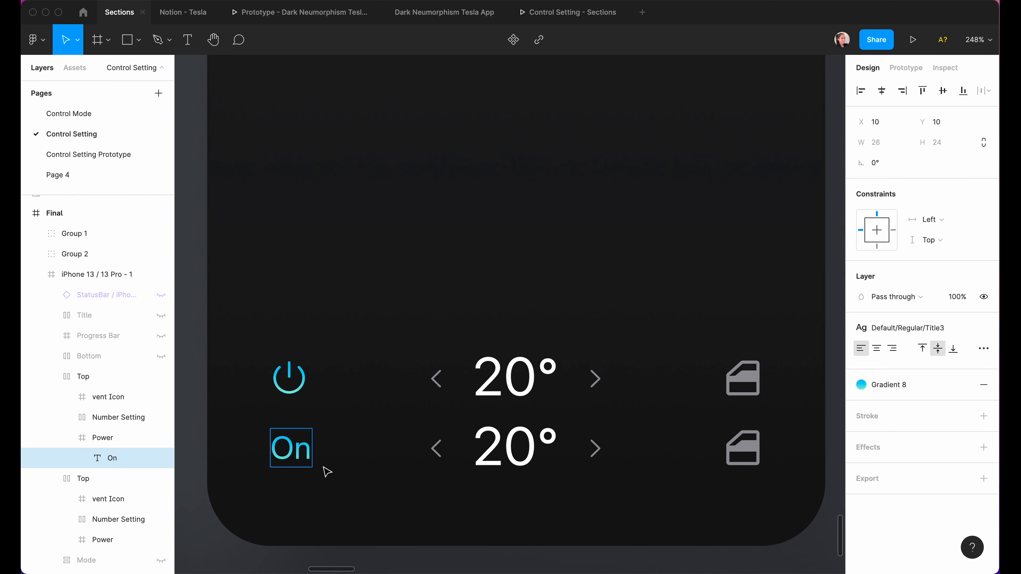
key(Escape)
Style On with Footnote and Label Color/Dark/Primary.
click(901, 327)
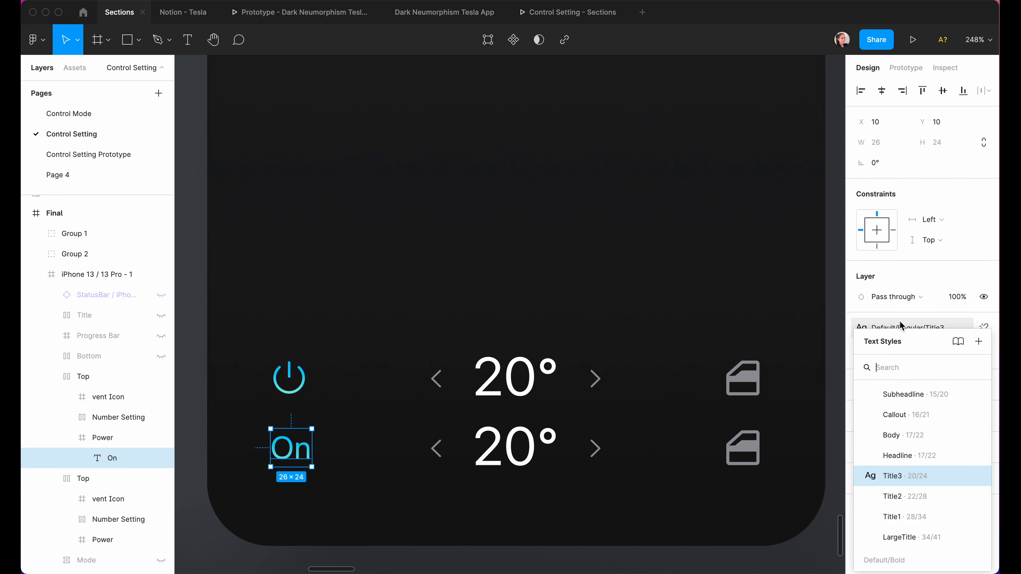
scroll(909, 436, up, 3)
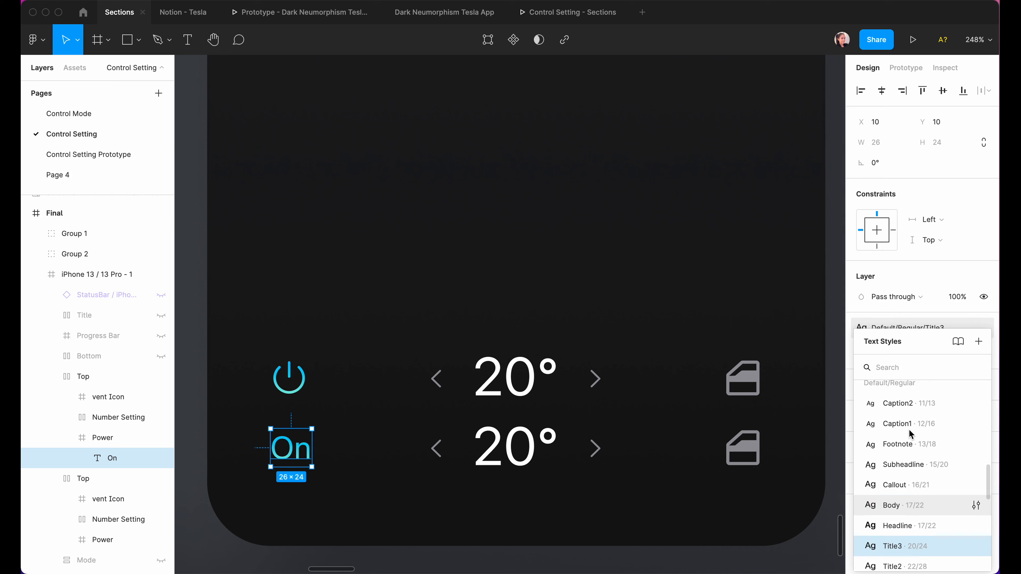
click(907, 450)
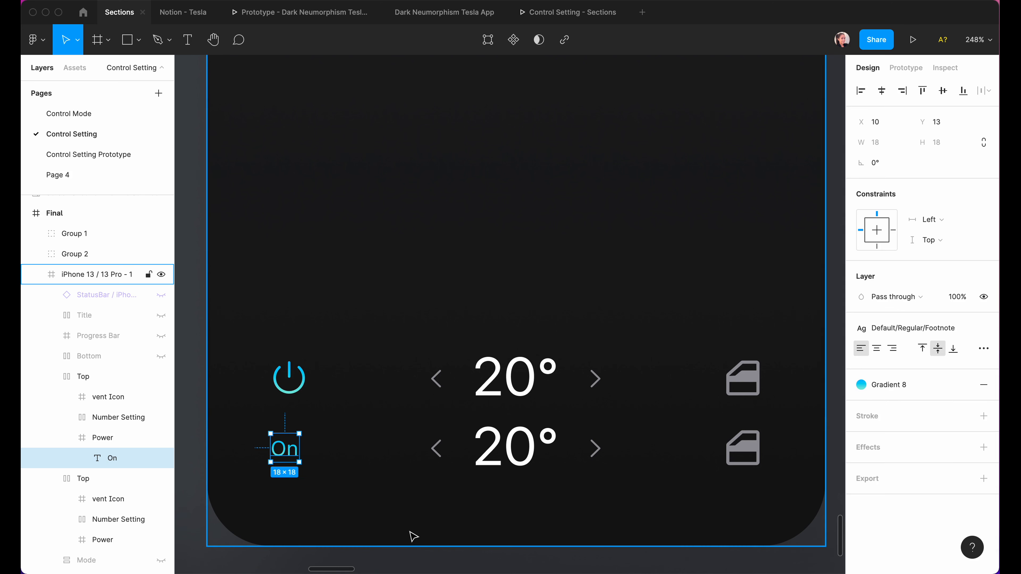
click(963, 387)
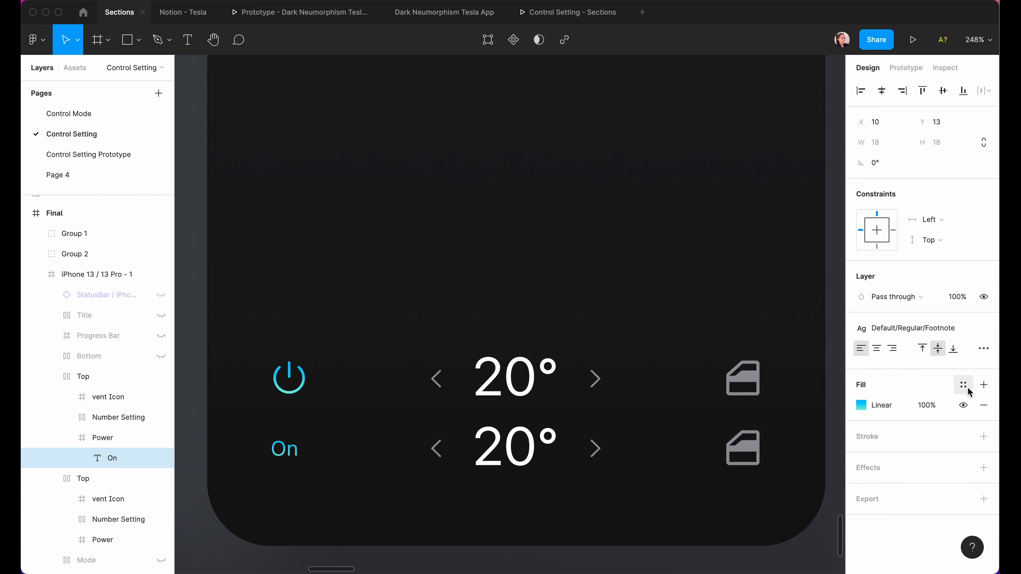
scroll(896, 502, down, 10)
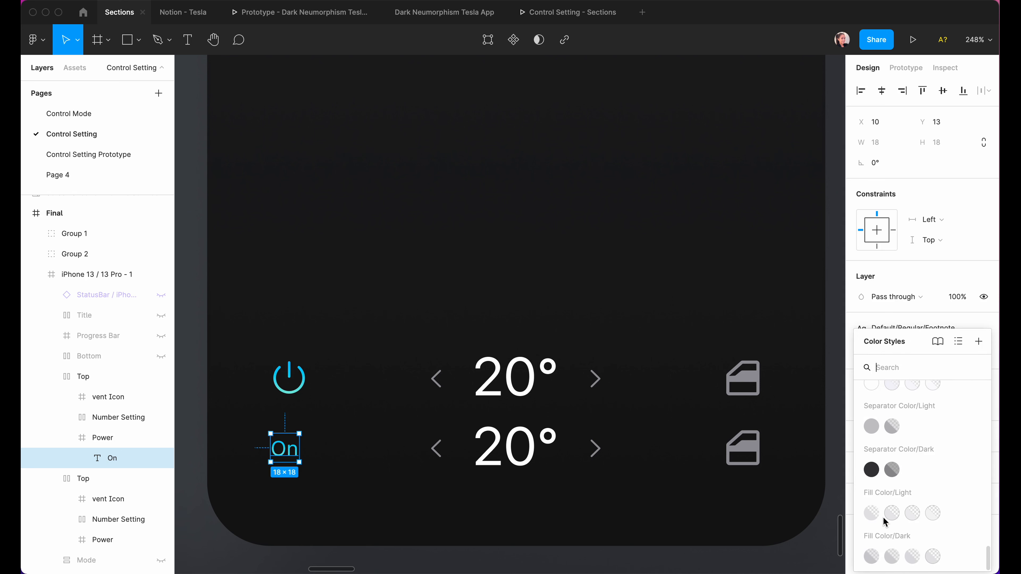
scroll(884, 520, up, 2)
click(871, 429)
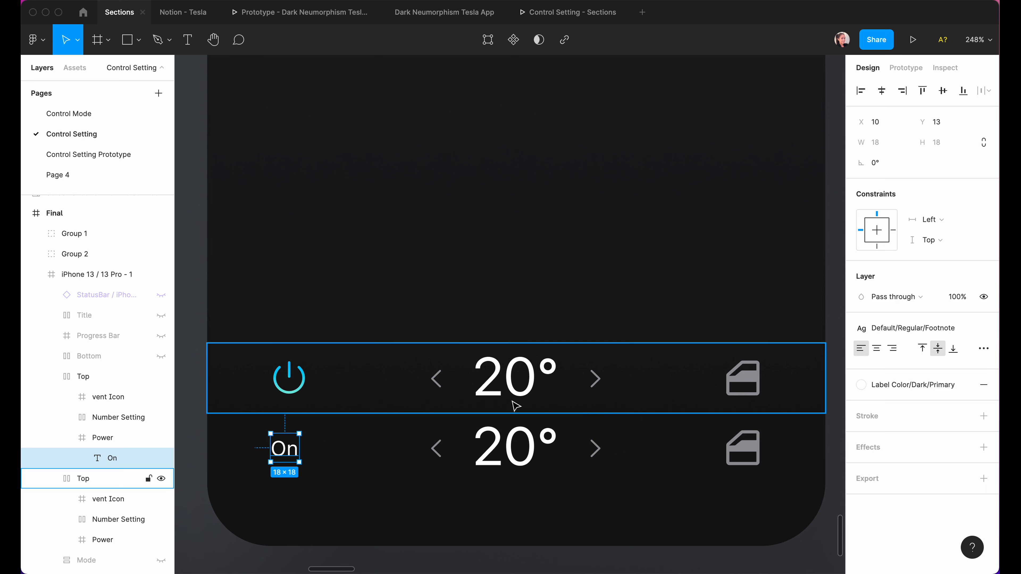
Add a centred Vent text label in place of the lower row's vent icon.
click(110, 417)
key(t)
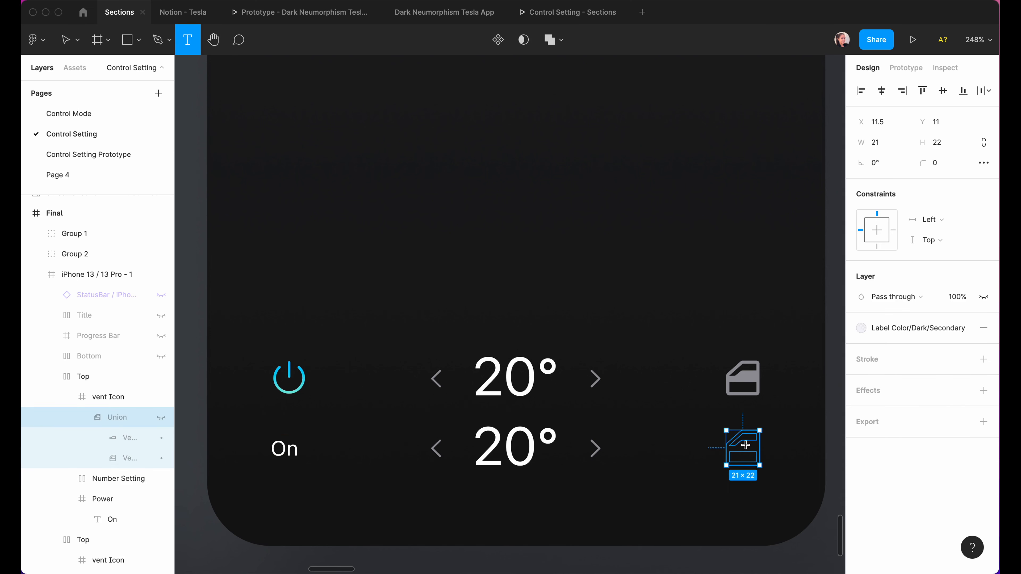
click(736, 450)
text(Vent)
key(Escape)
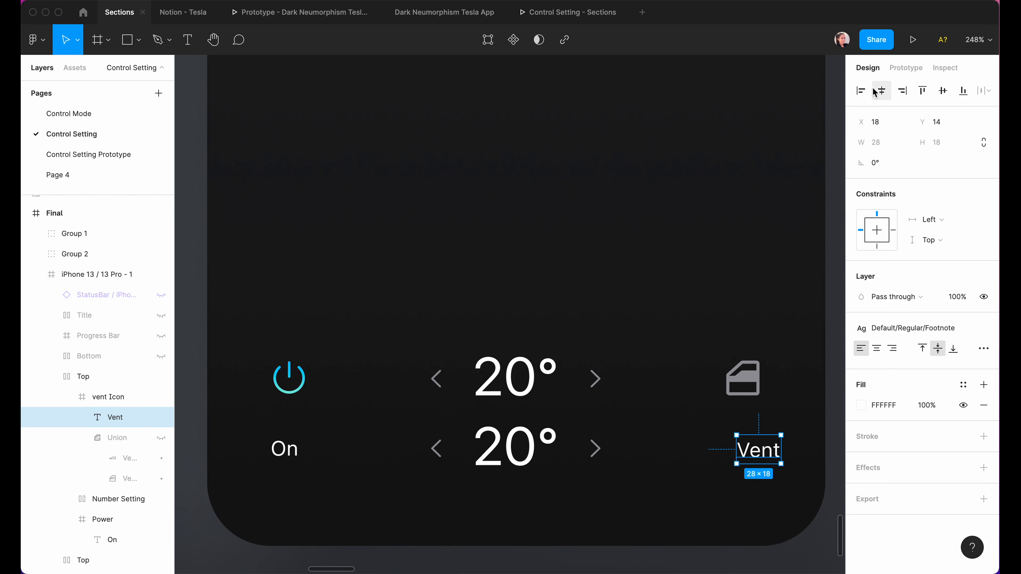
click(881, 90)
click(618, 520)
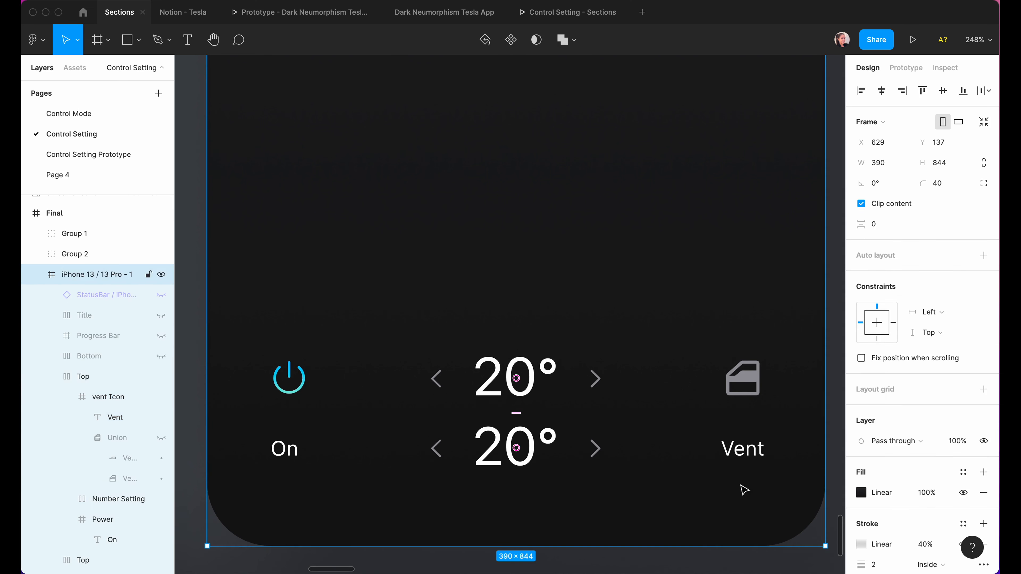
click(749, 451)
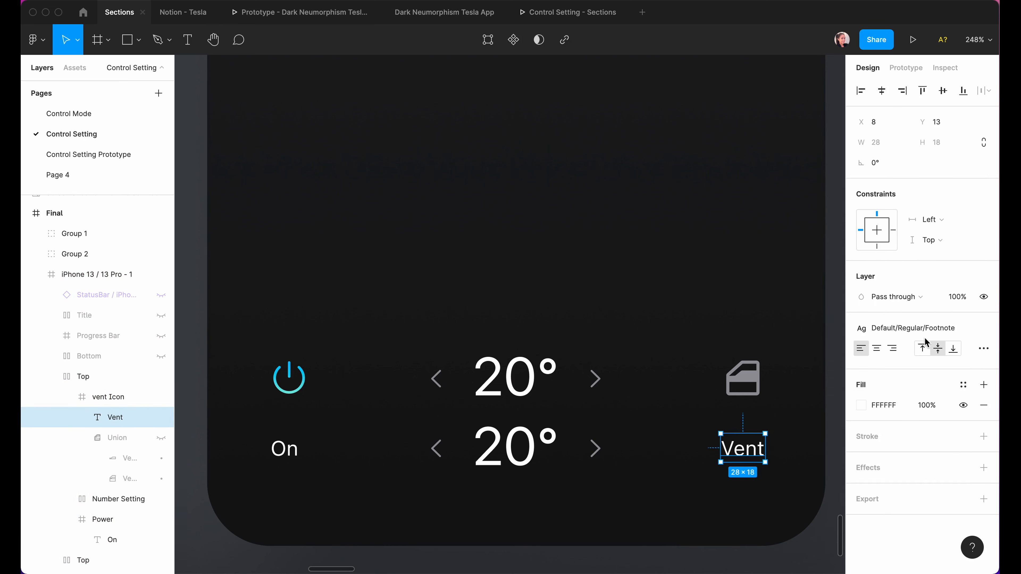
Keep Vent in Footnote style and colour it Label Color/Dark/Secondary.
click(921, 326)
click(908, 325)
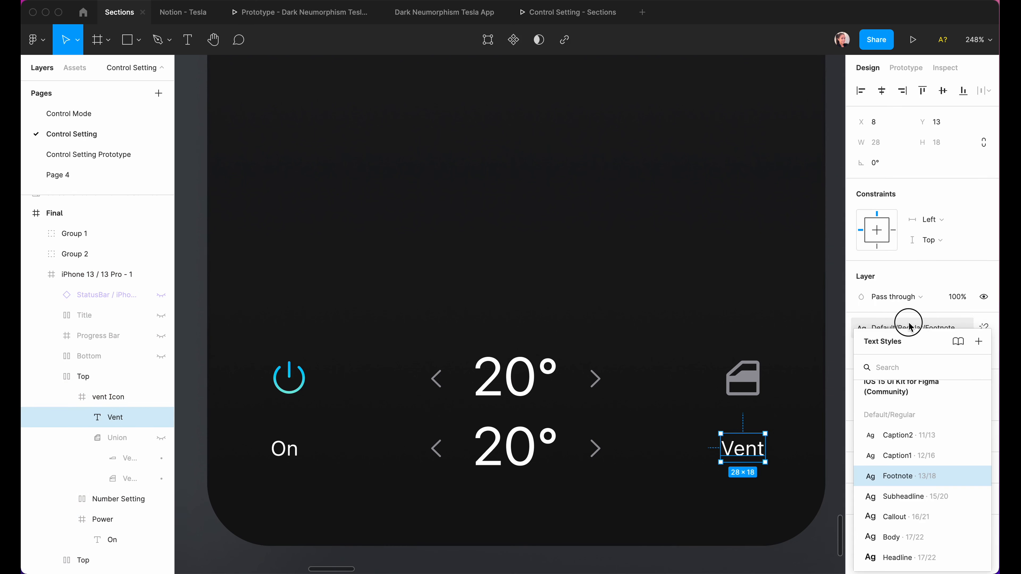
click(963, 385)
scroll(912, 519, down, 5)
scroll(915, 521, down, 5)
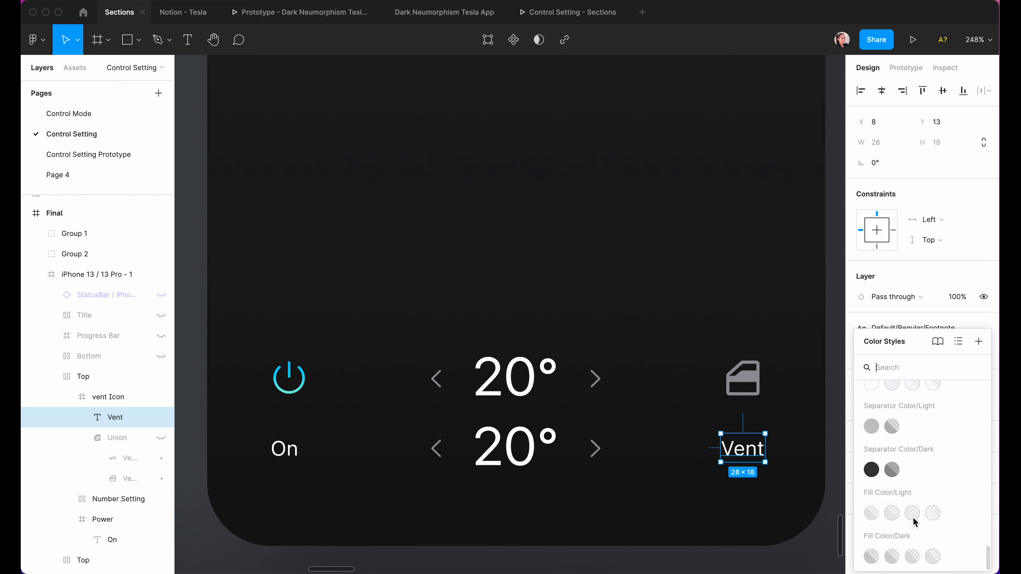
scroll(903, 450, up, 2)
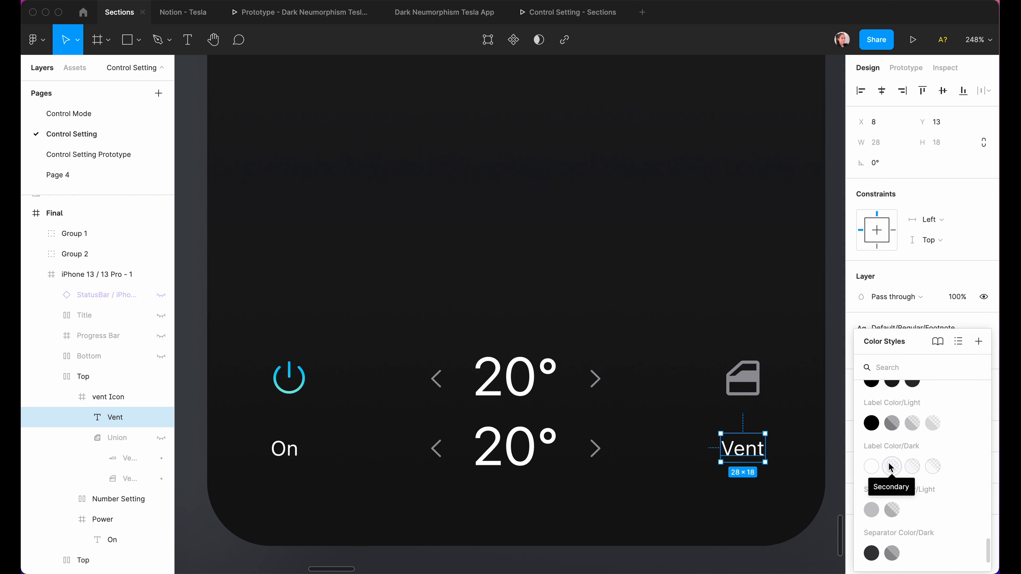
click(890, 468)
key(Escape)
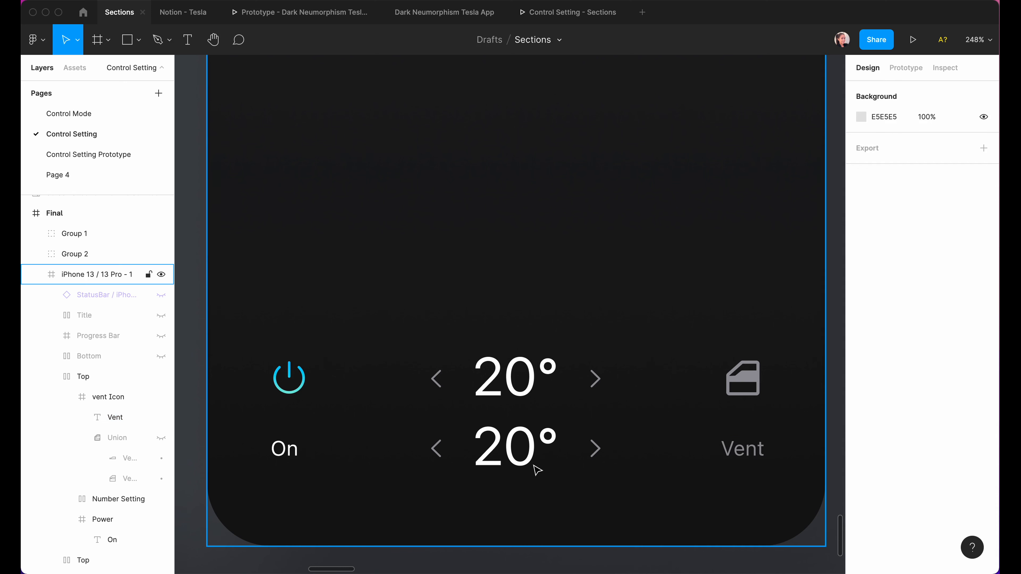
click(532, 459)
click(531, 460)
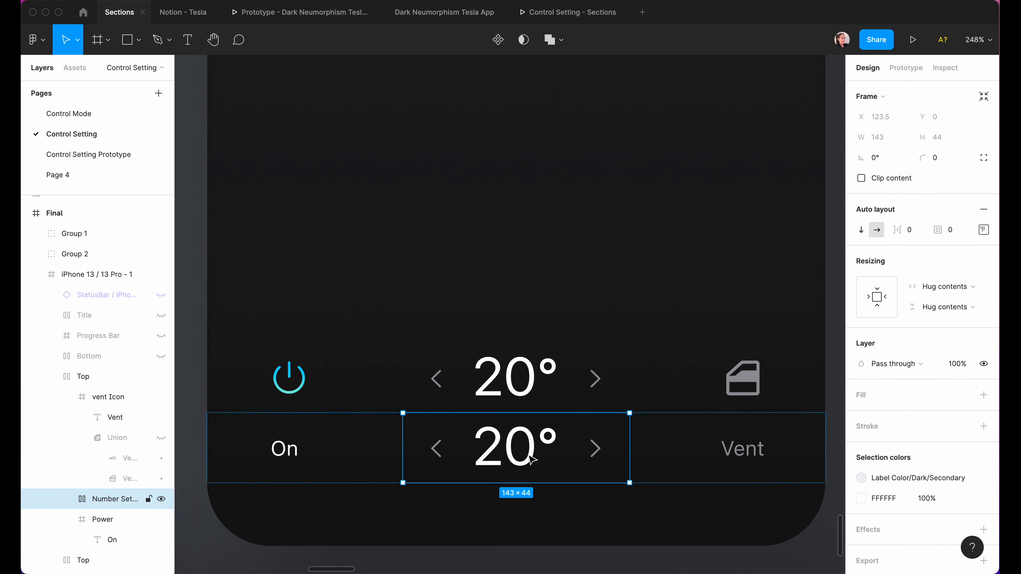
Hide the lower row's 20° temperature setting and rename that row 'Bottom'.
click(161, 499)
click(490, 440)
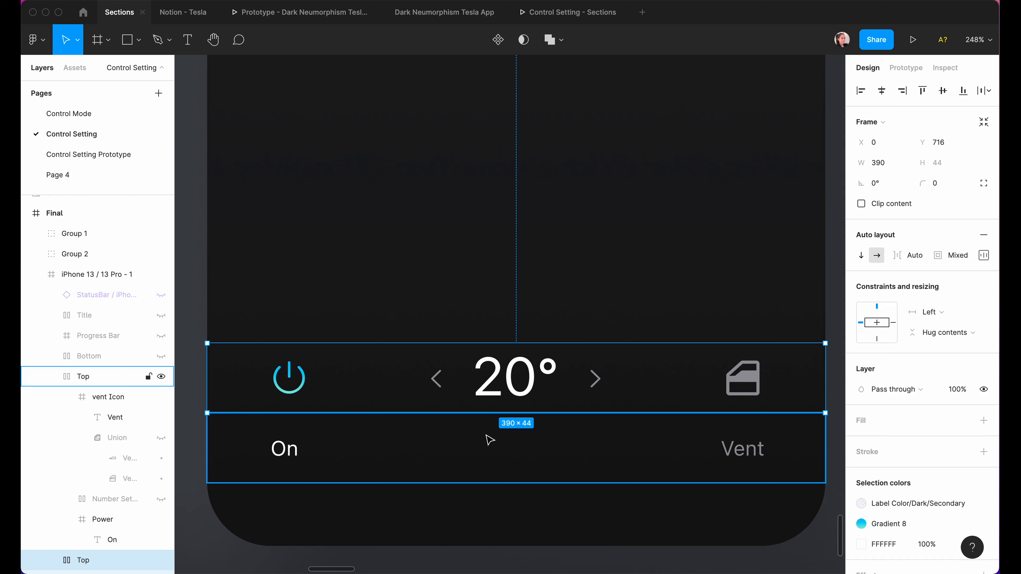
click(51, 376)
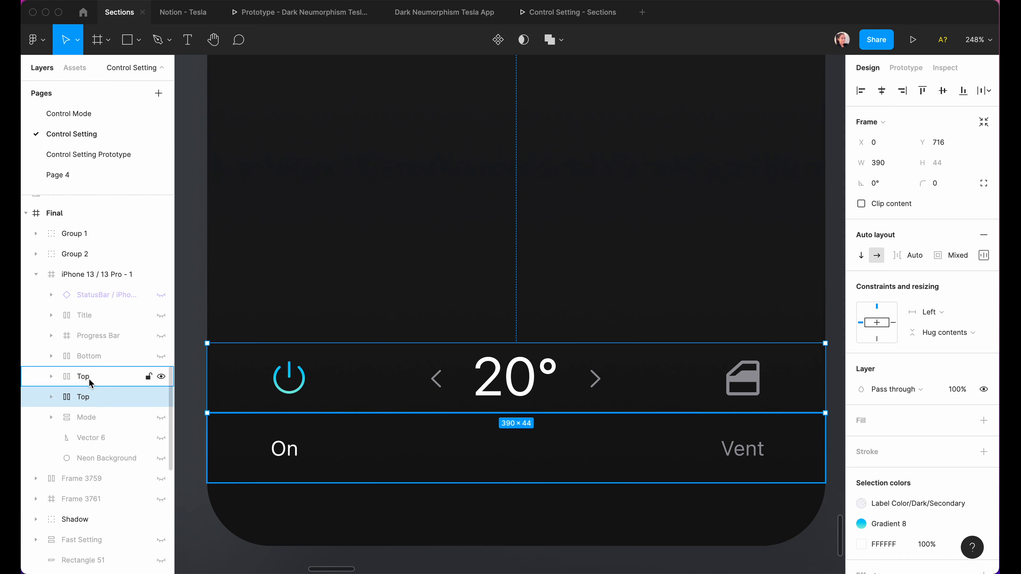
double_click(139, 376)
text(Bottom)
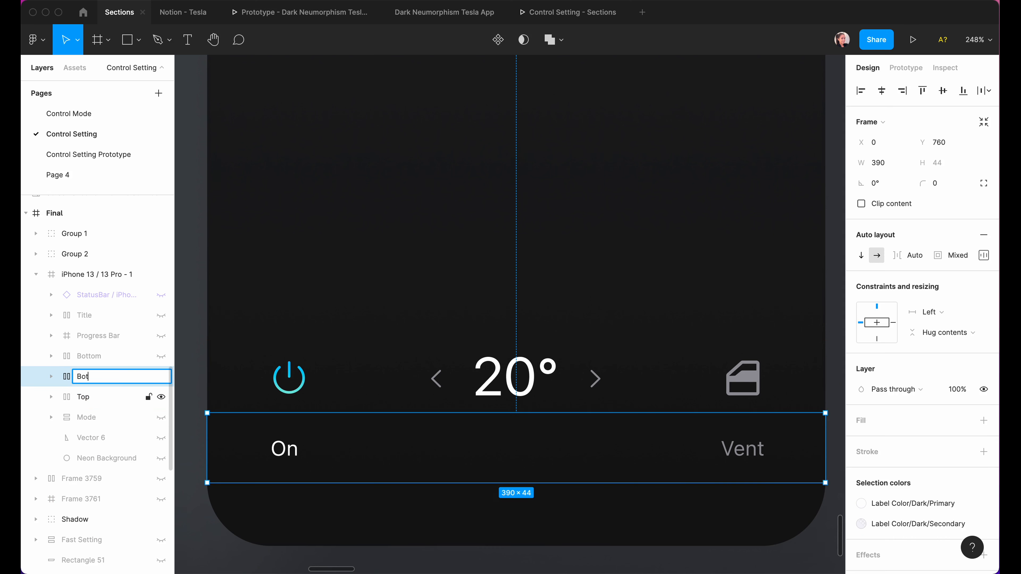
shift+click(77, 399)
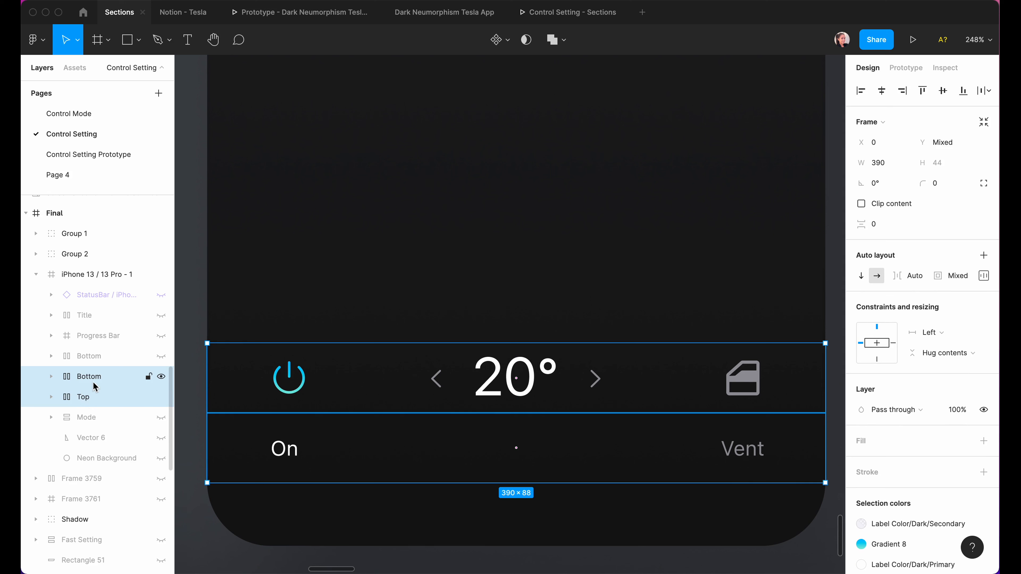
Stack the Top and Bottom rows in a vertical auto layout with 20 spacing.
click(983, 256)
click(910, 259)
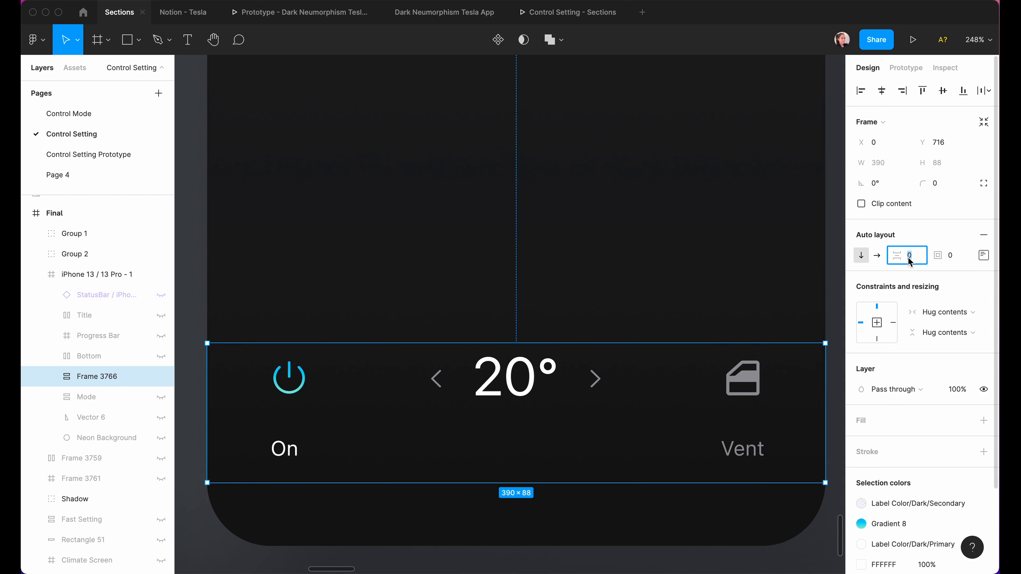
text(20)
key(Return)
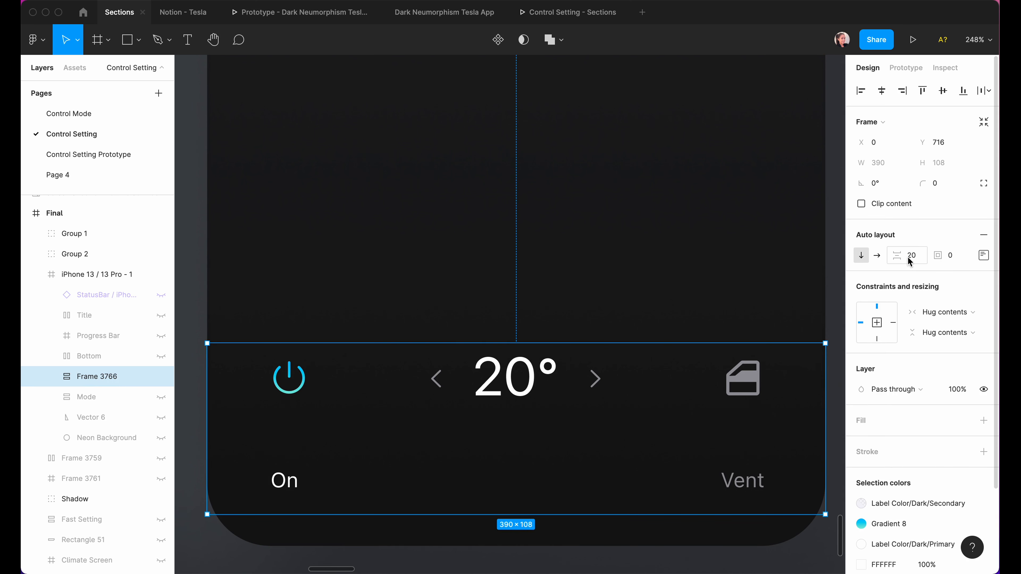
Give the bar 20 top and bottom padding and 50 left and right padding.
click(984, 255)
click(944, 281)
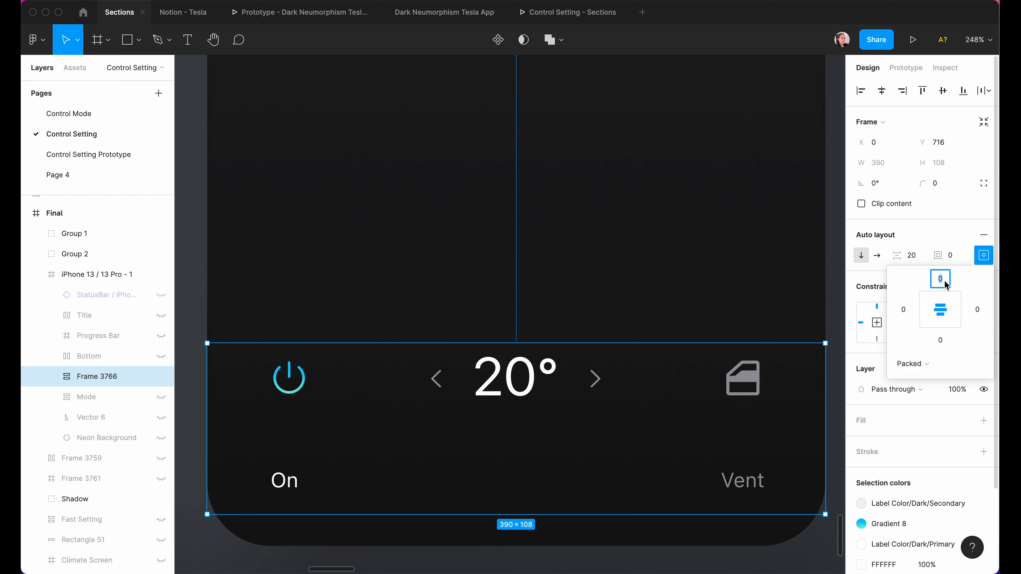
click(941, 340)
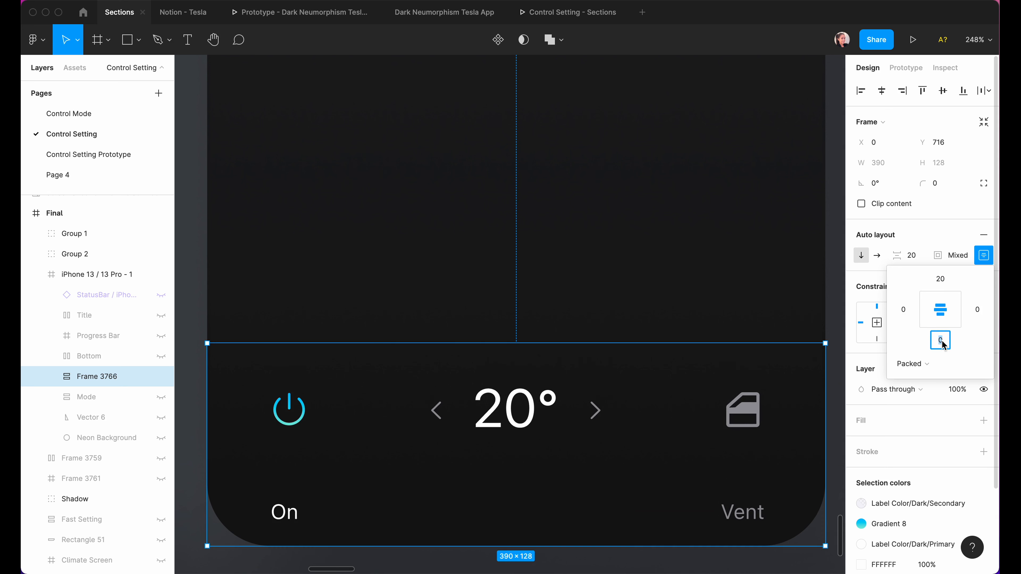
text(20)
click(903, 310)
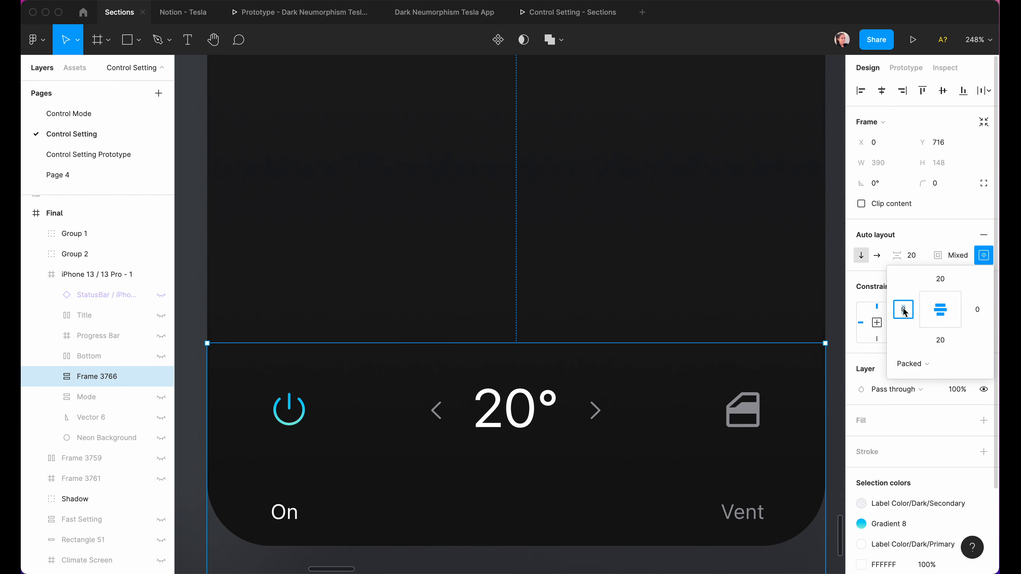
click(977, 309)
text(50)
key(Return)
scroll(819, 322, down, 5)
Distribute the bar's content with space between and resize it to 390×128.
click(912, 363)
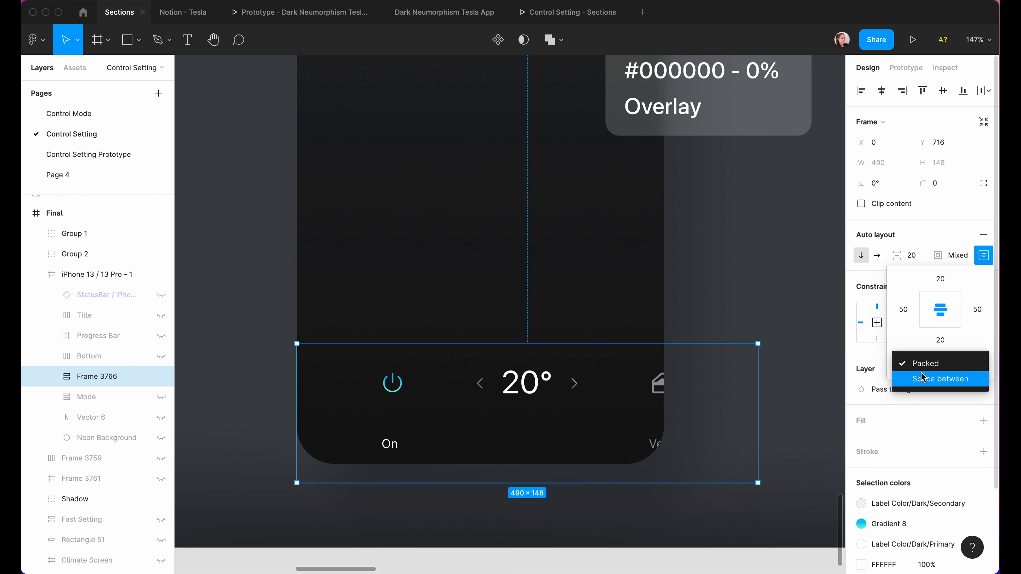
key(Return)
drag(758, 390, 663, 388)
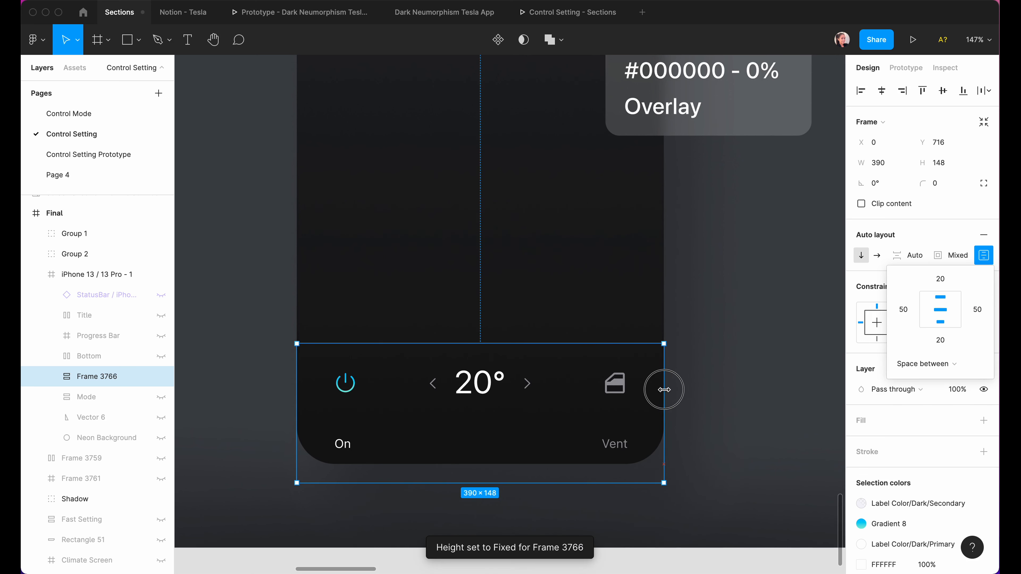
drag(493, 484, 491, 465)
scroll(462, 385, up, 5)
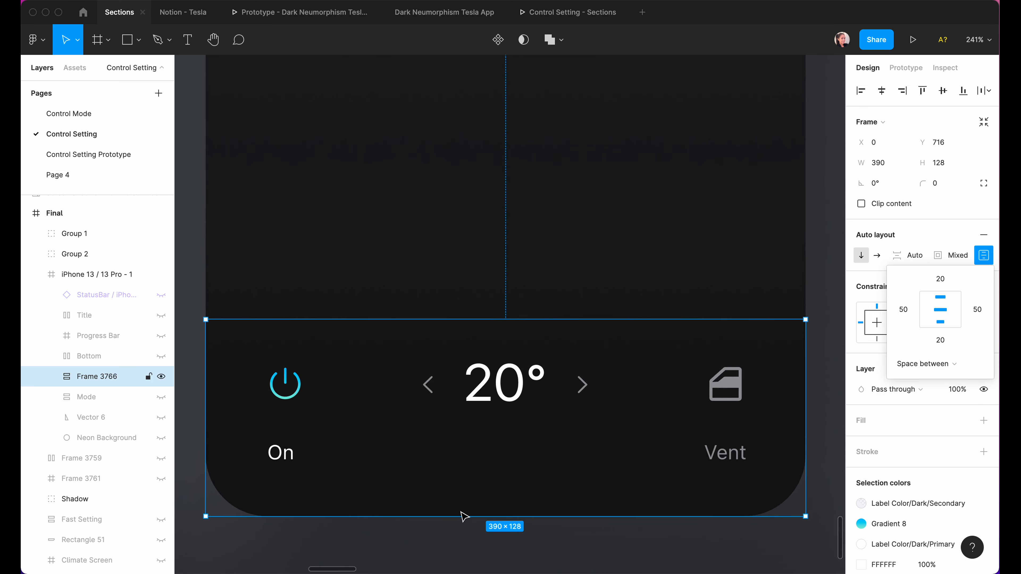
Give the control bar a white FFFFFF fill at 45% opacity and a 40 corner radius.
click(422, 521)
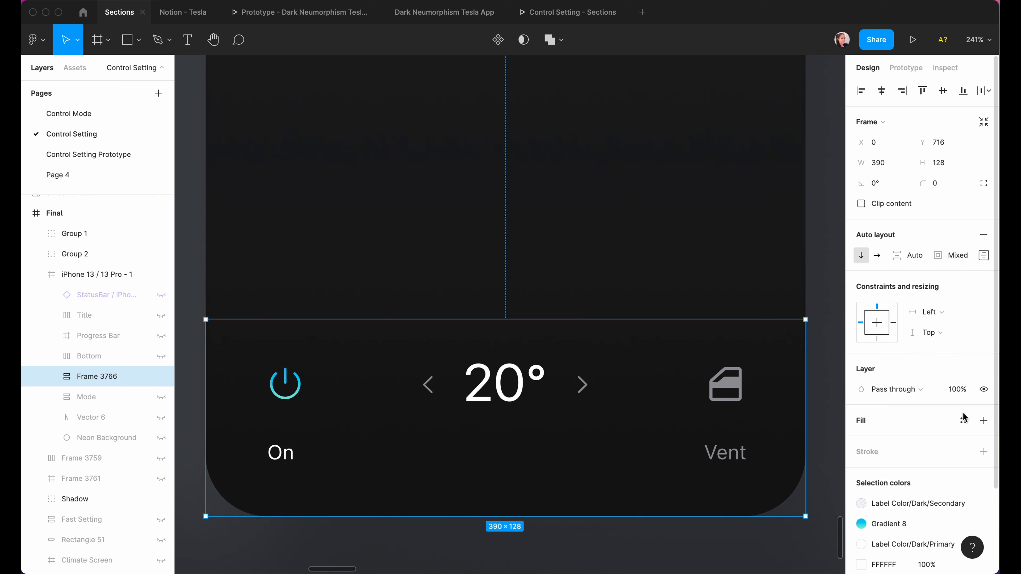
click(925, 447)
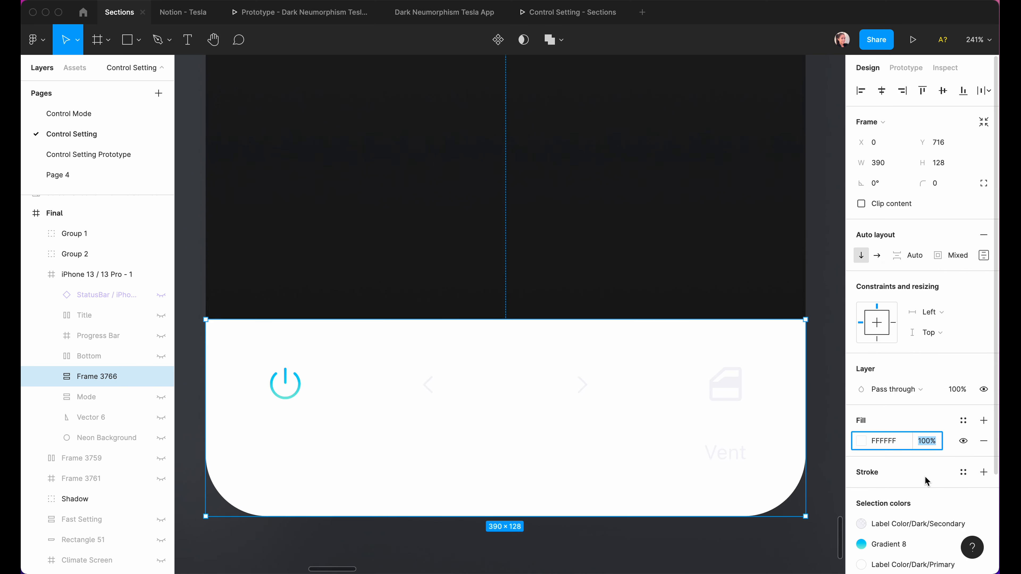
text(45)
key(Return)
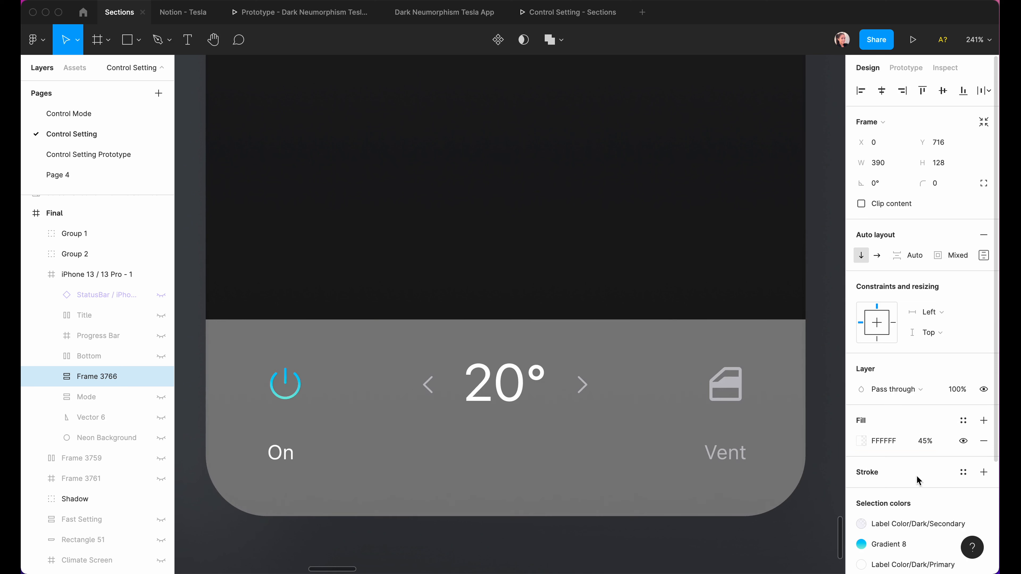
click(933, 185)
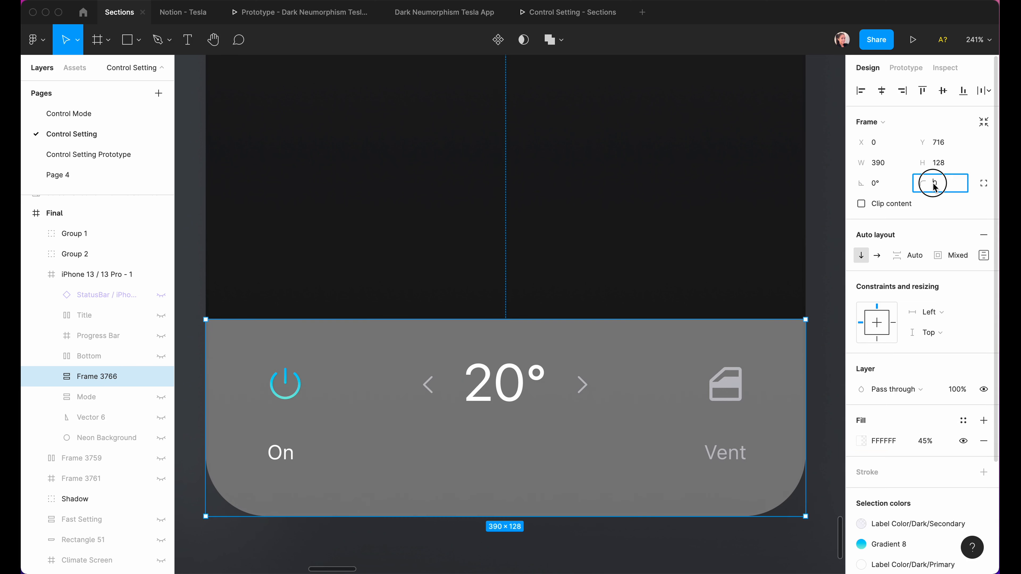
text(40)
key(Return)
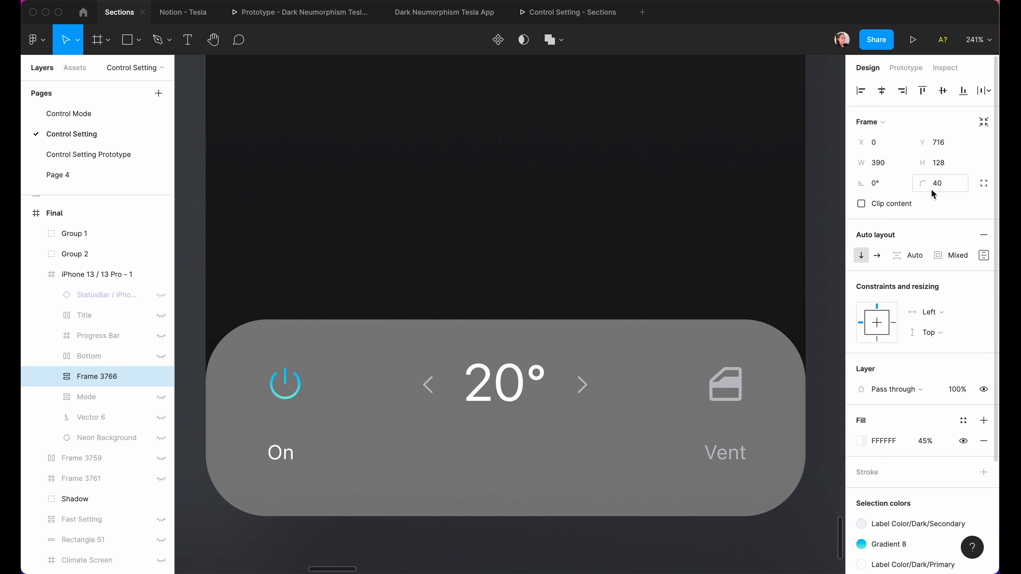
scroll(902, 490, down, 4)
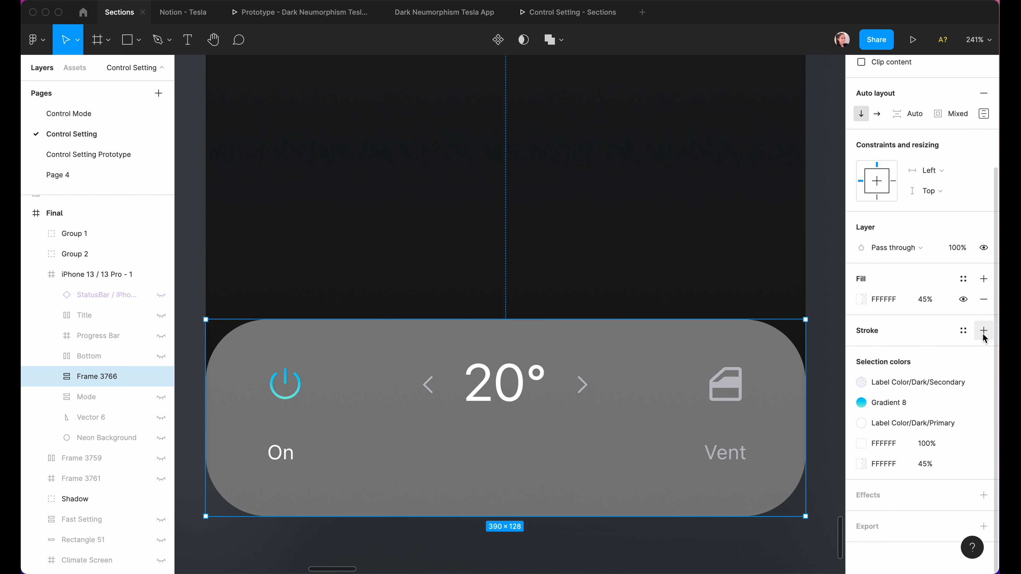
Make the bar's stroke a white-to-transparent linear gradient with Overlay blend mode.
click(861, 350)
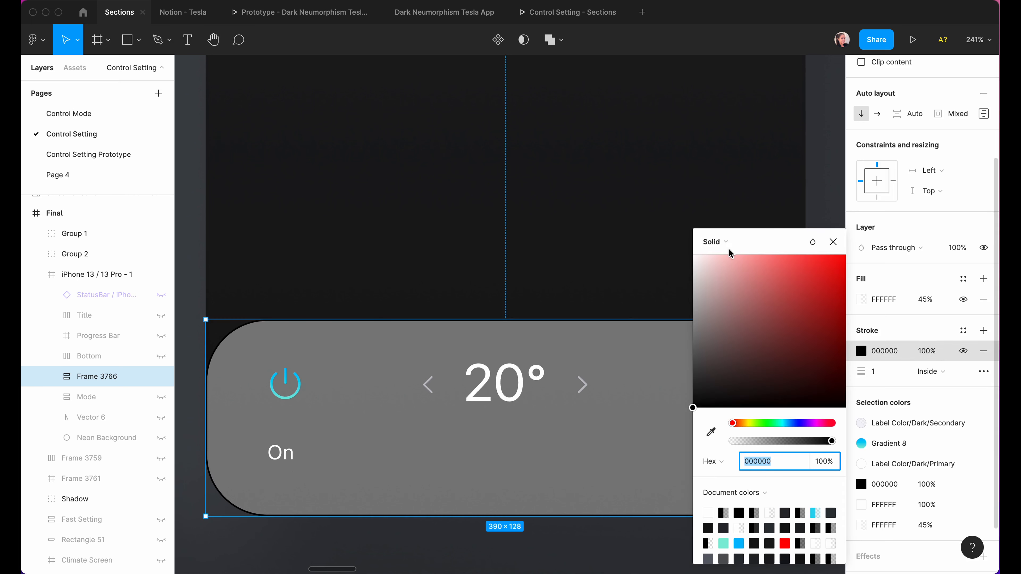
click(720, 241)
click(732, 257)
click(498, 317)
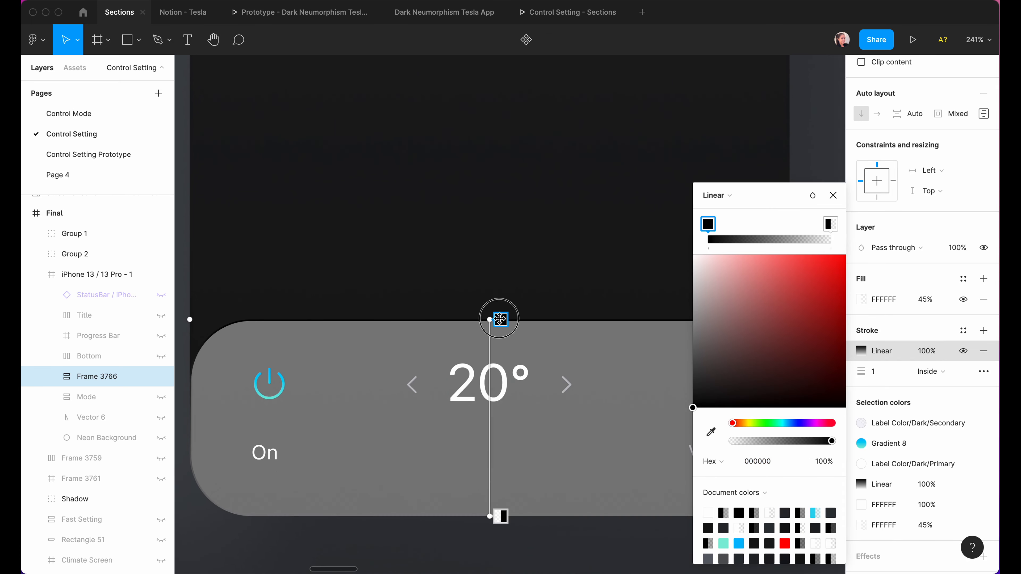
click(713, 266)
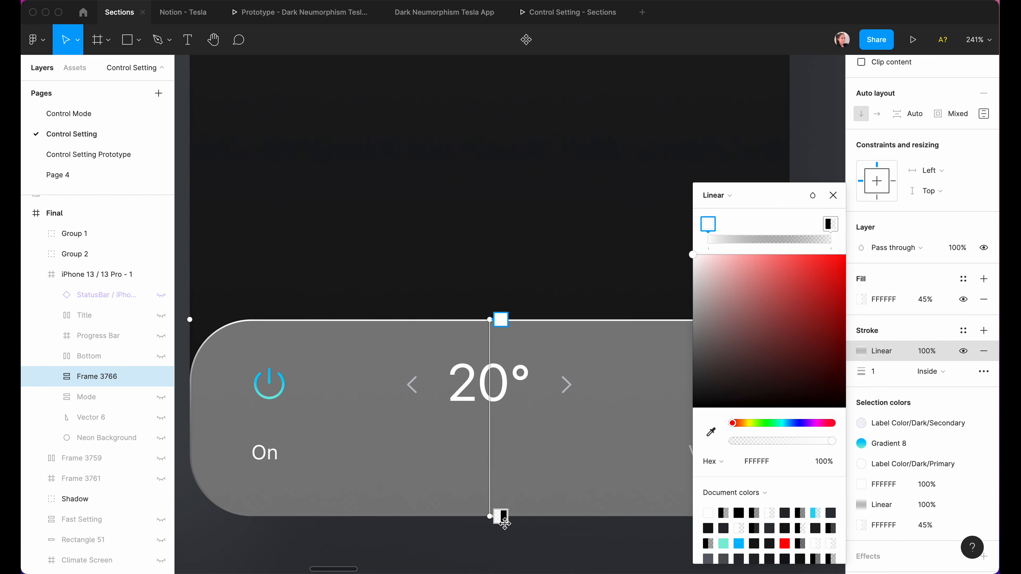
click(499, 516)
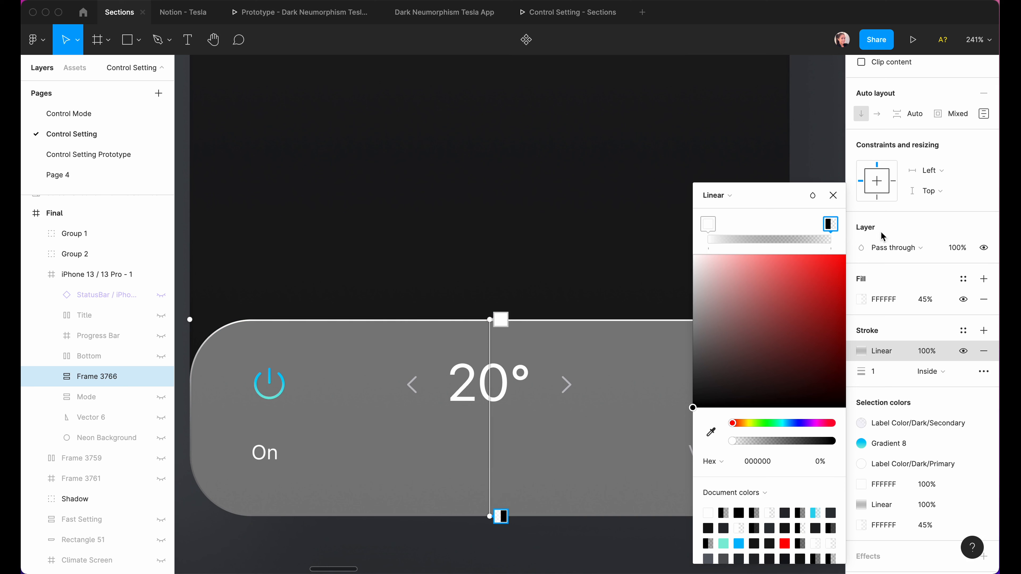
click(812, 195)
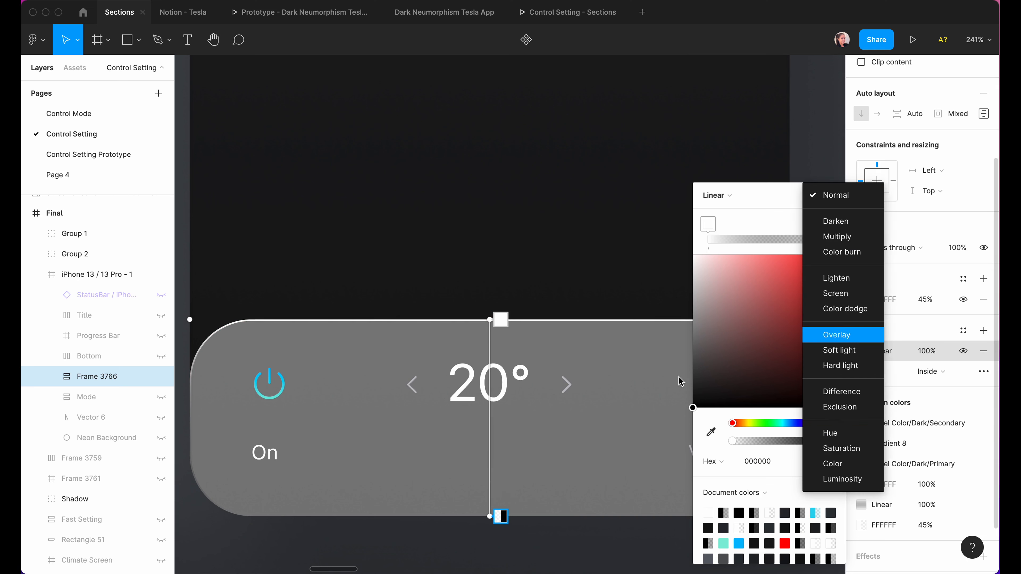
click(828, 335)
click(875, 334)
Set the bar's fill blend mode to Overlay and add a Background blur effect.
click(862, 301)
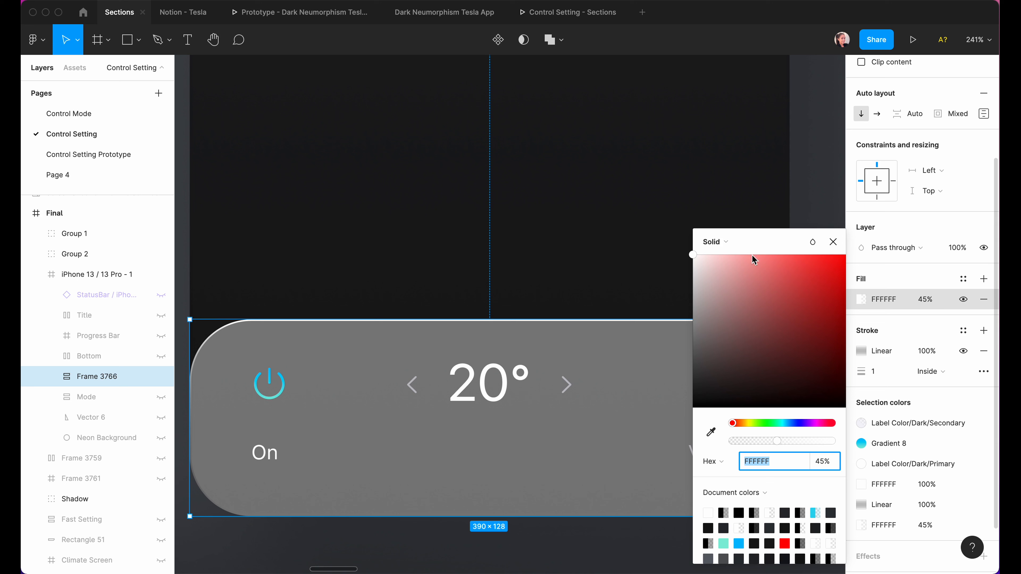
click(812, 242)
click(829, 381)
click(983, 556)
scroll(924, 523, down, 2)
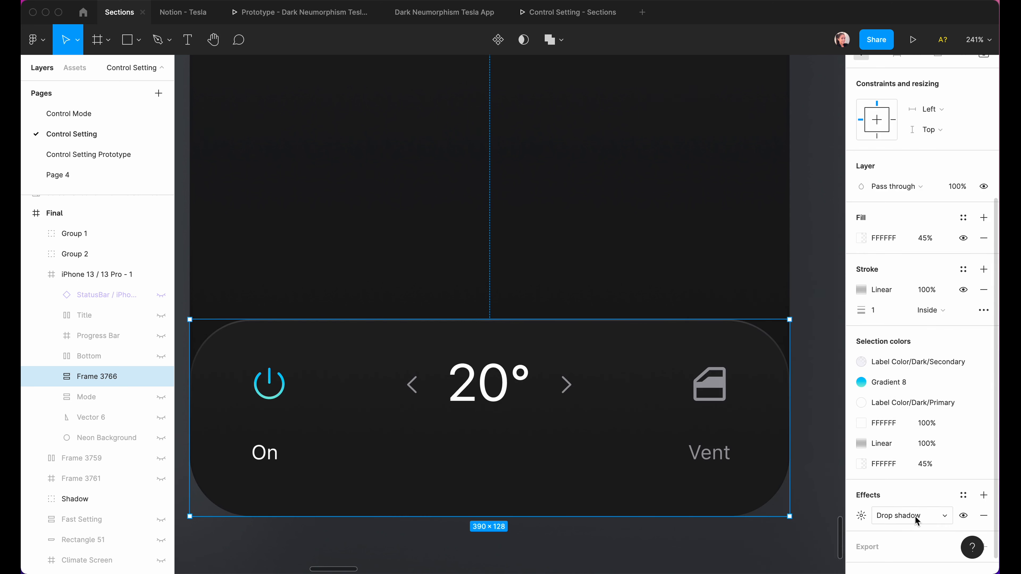
click(907, 515)
click(904, 545)
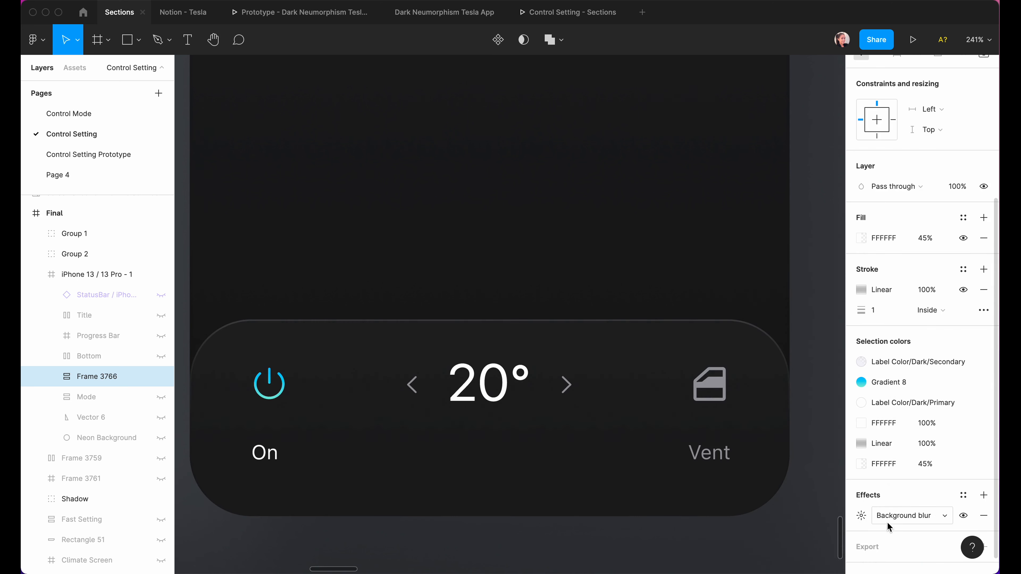
click(861, 516)
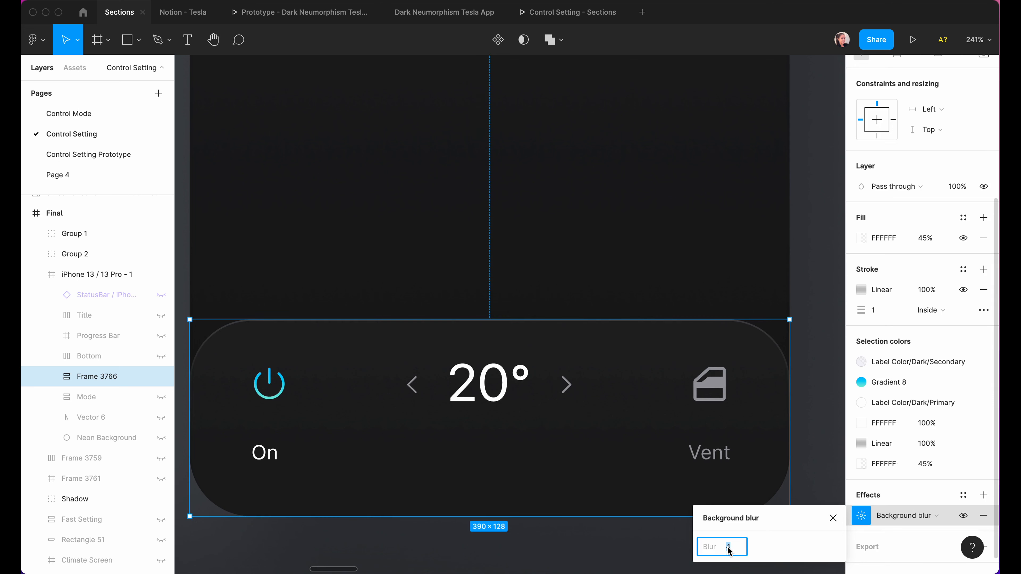
click(483, 559)
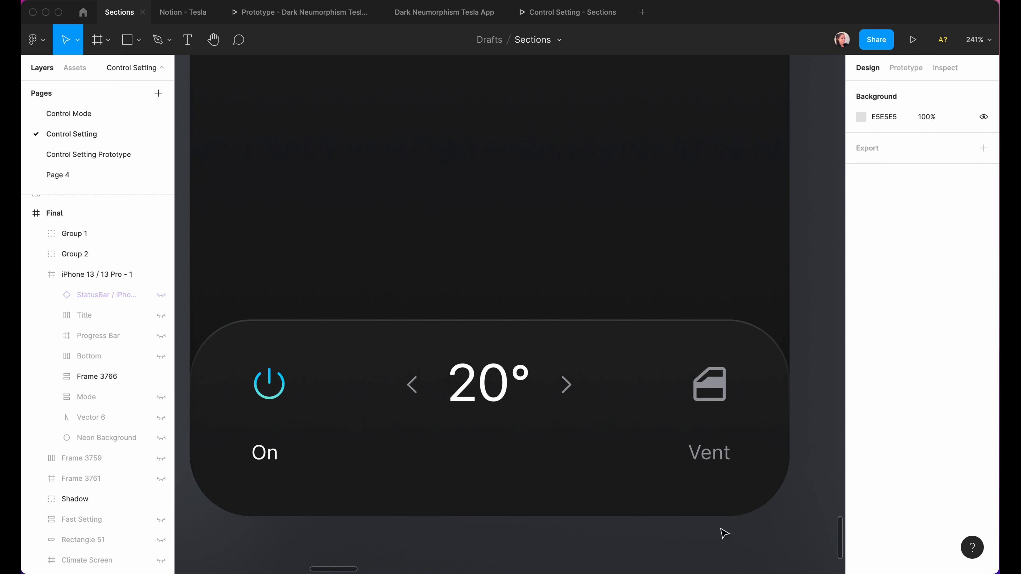
Centre the bar horizontally and unhide the status bar, title, progress and mode layers.
click(580, 458)
click(886, 92)
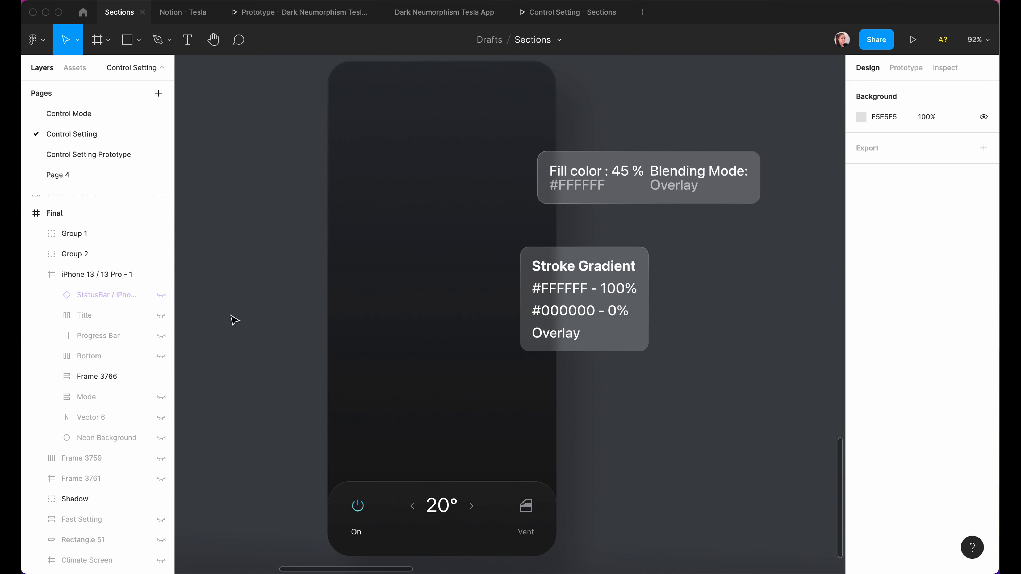
drag(161, 296, 161, 399)
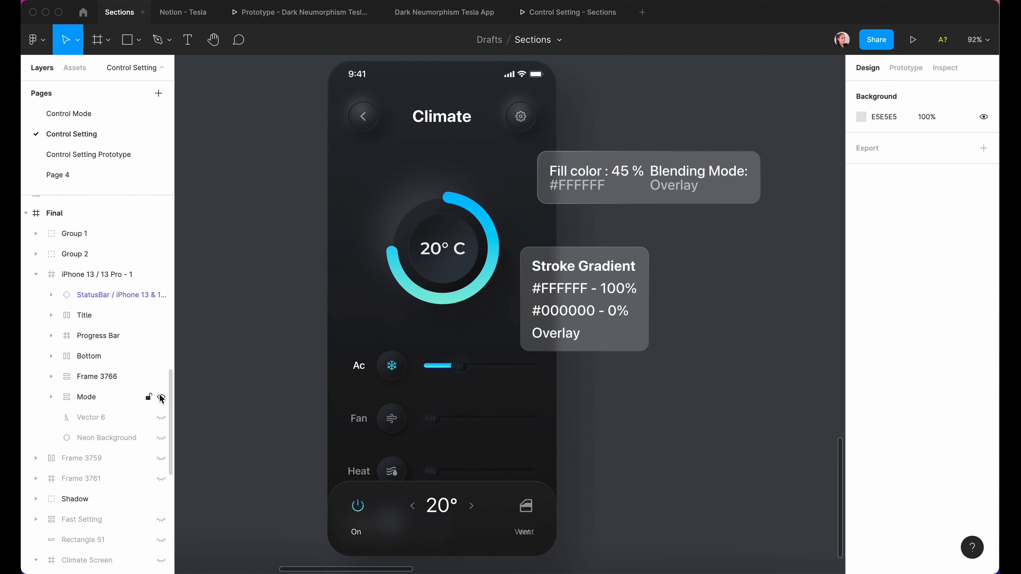
click(162, 438)
click(390, 487)
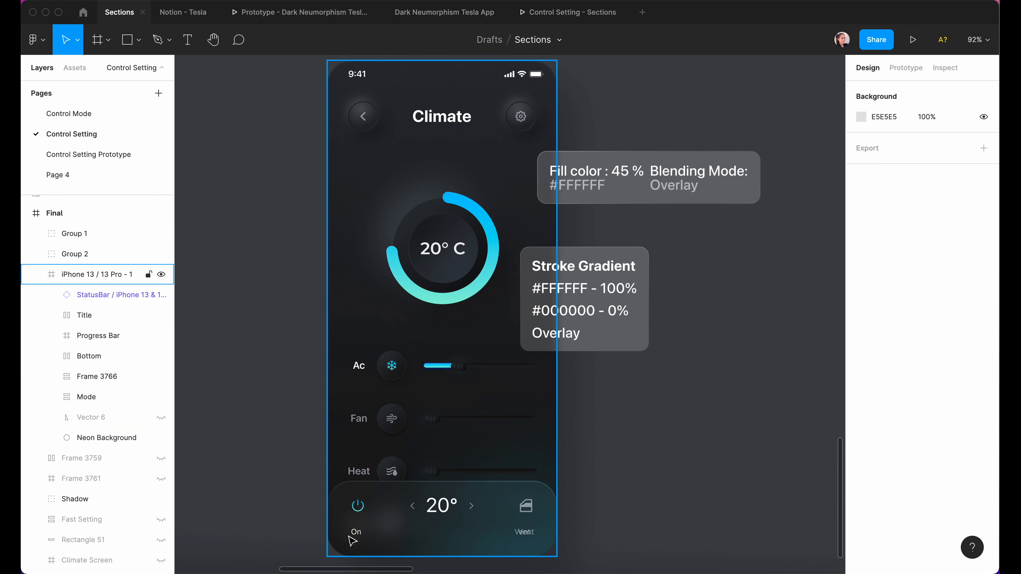
click(307, 483)
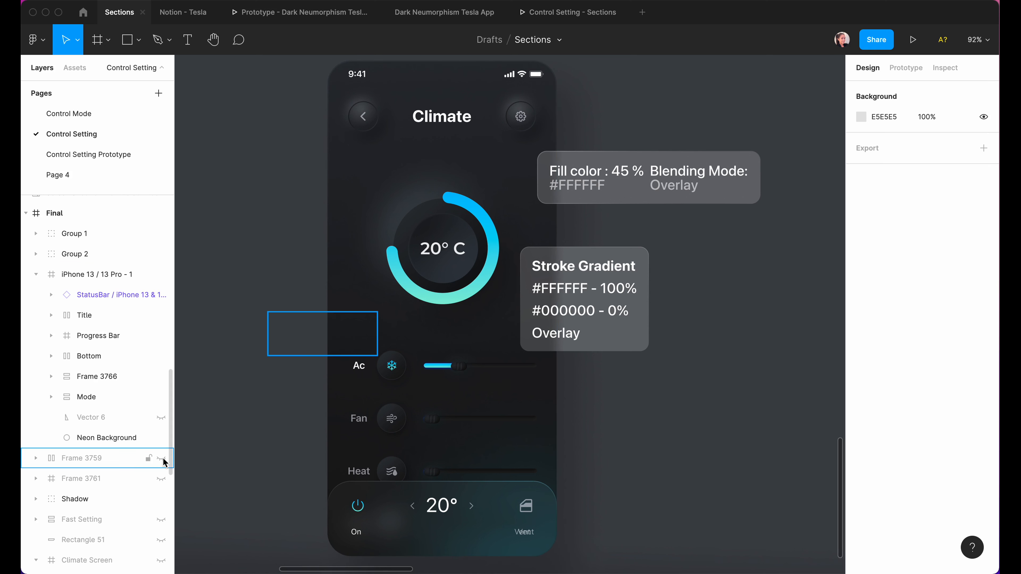
click(161, 438)
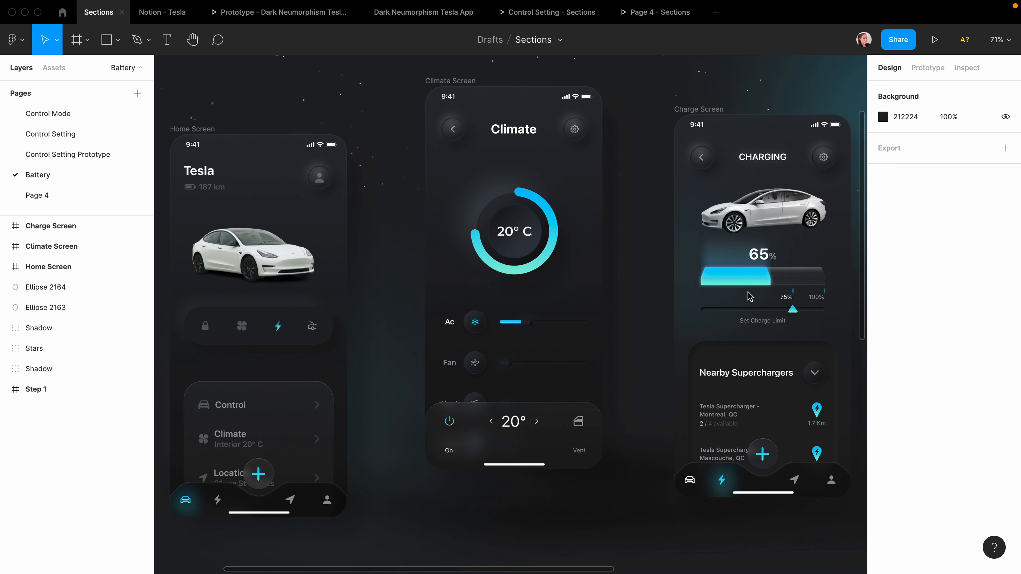
Paste a copy of the Home Screen and replace its header with the Climate header.
click(201, 130)
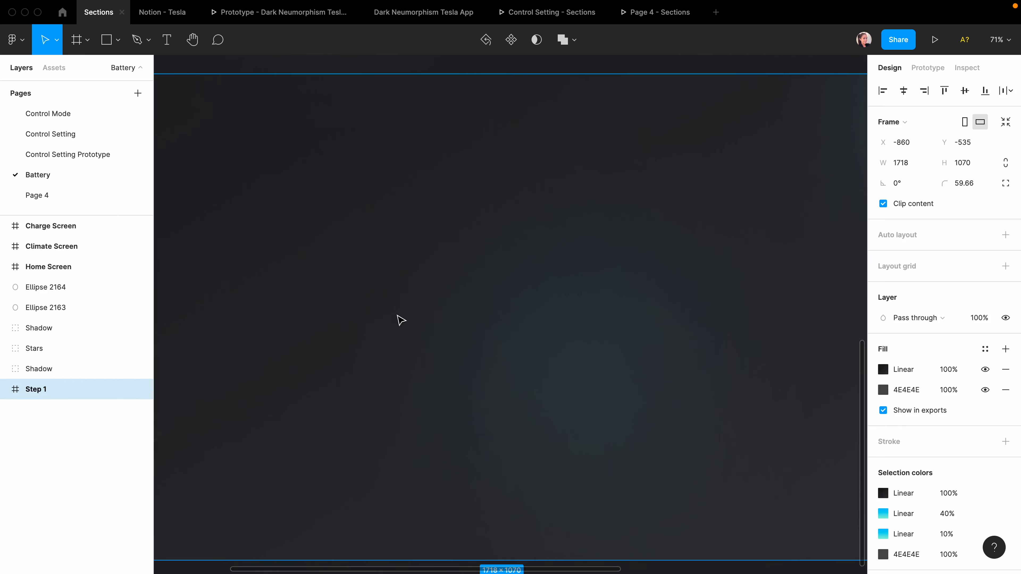
key(super+v)
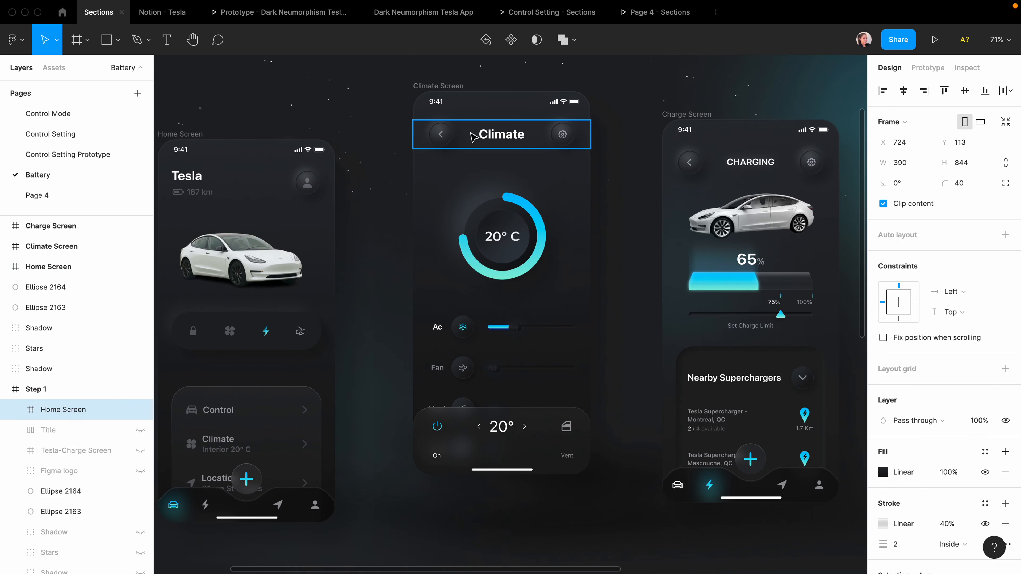
click(470, 136)
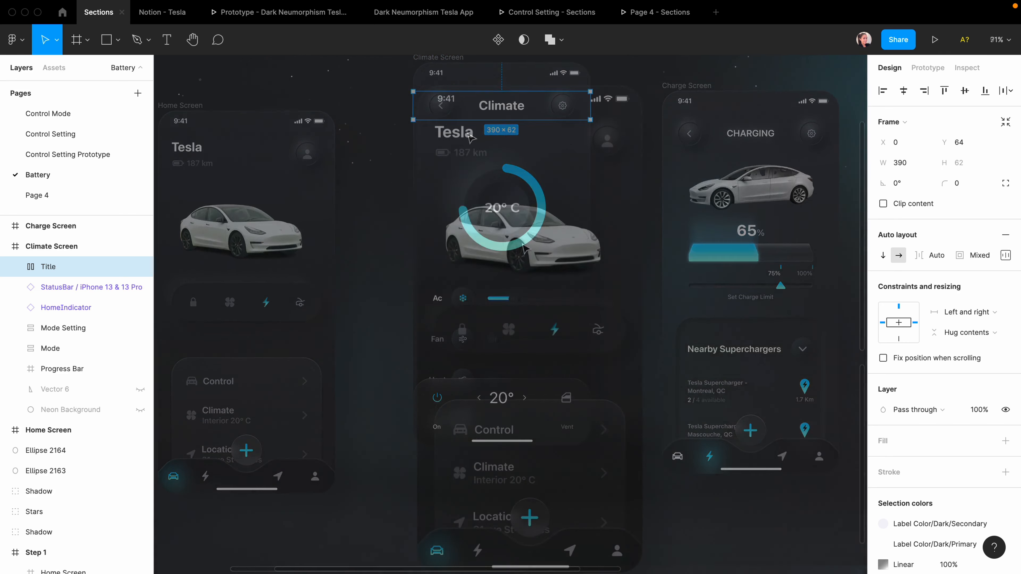
click(490, 144)
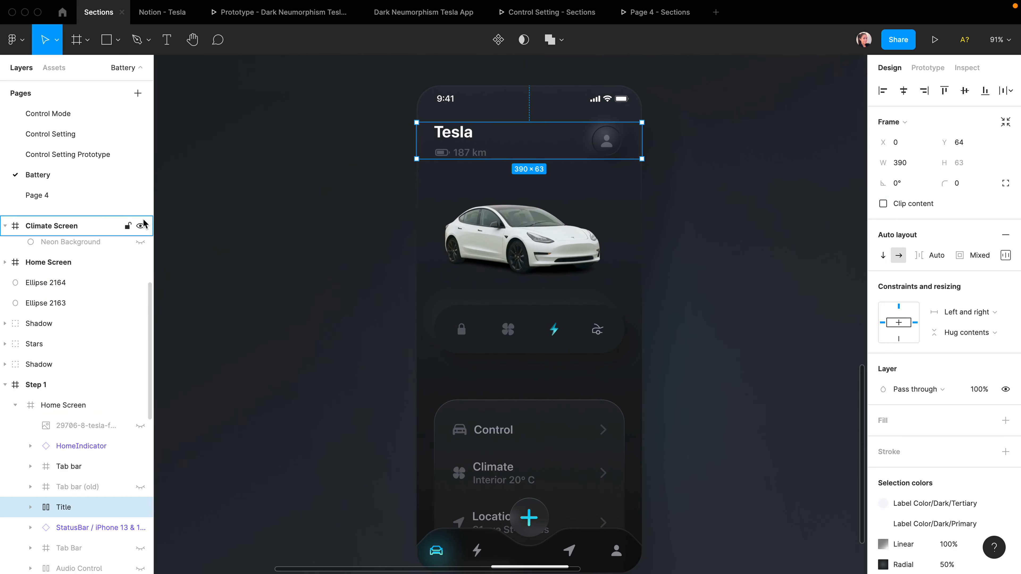
click(24, 47)
mouse_move(46, 121)
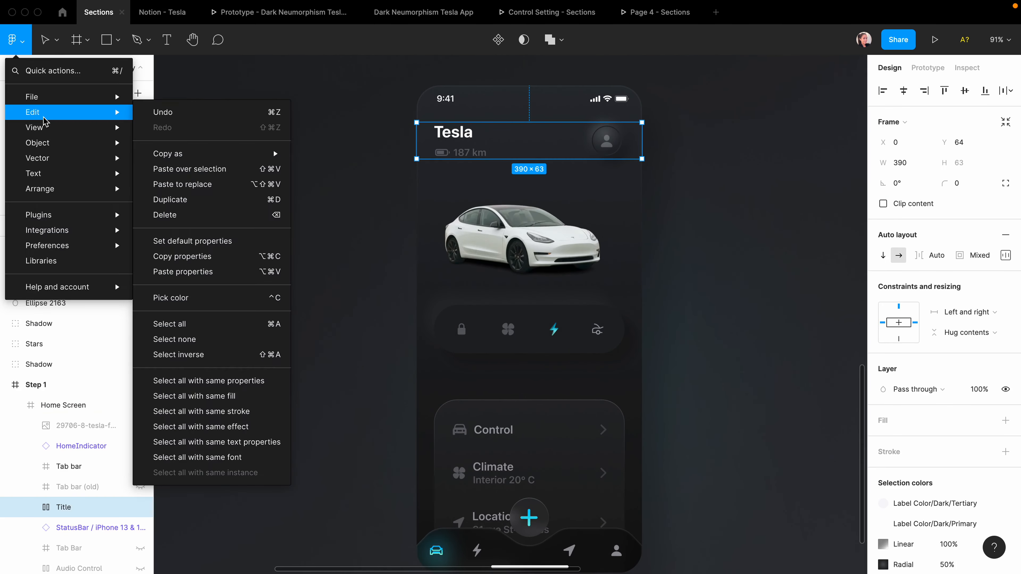
click(212, 185)
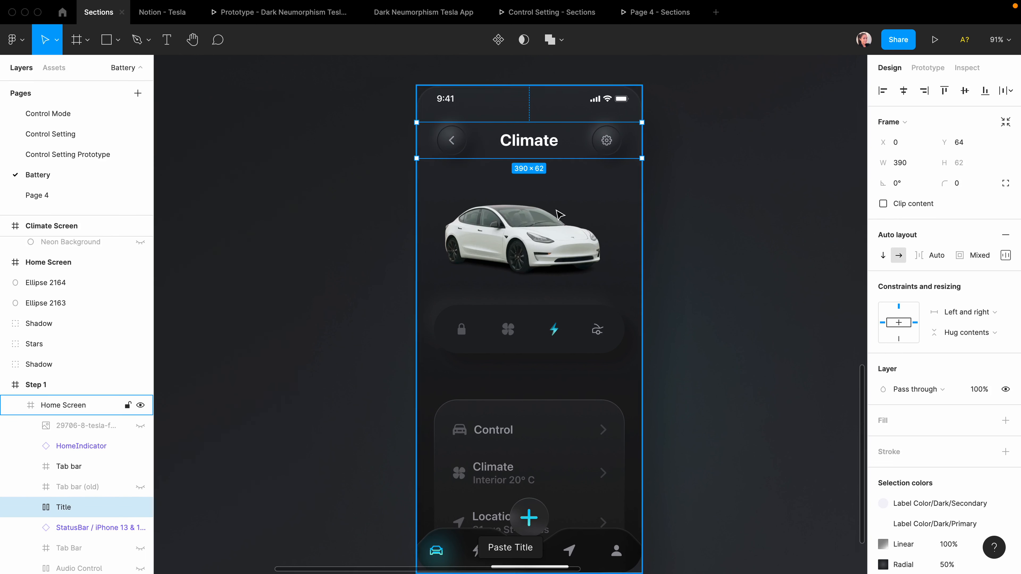
Retitle the pasted header from Climate to 'Charging'.
super+double_click(532, 142)
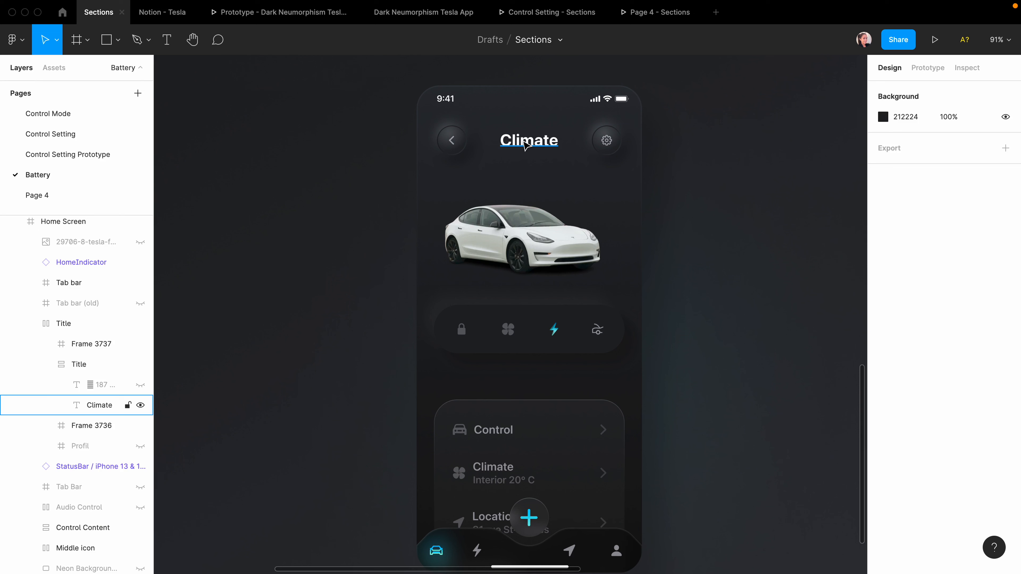
click(525, 145)
double_click(520, 141)
text(Charge)
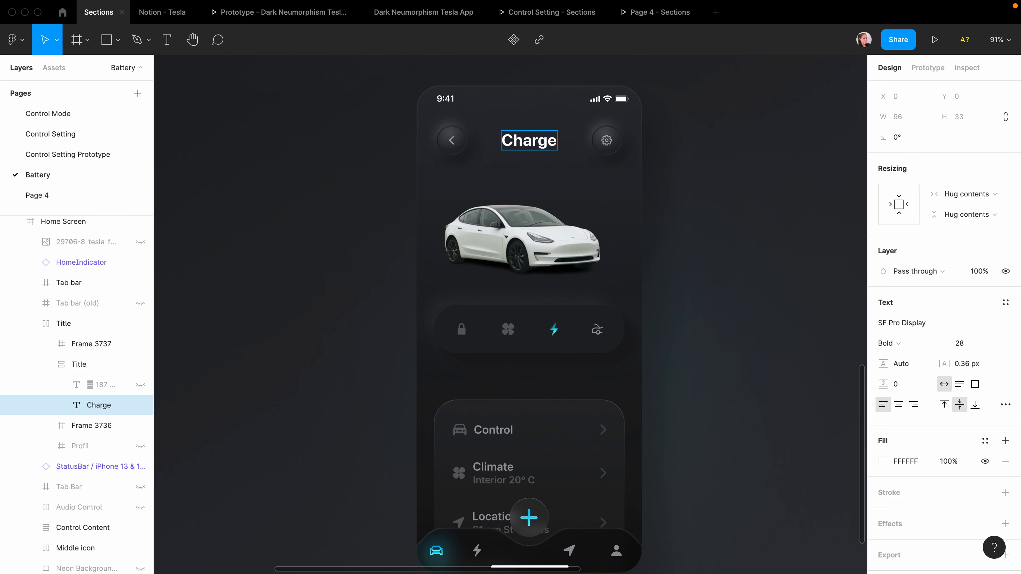
key(BackSpace)
text(ing)
click(672, 154)
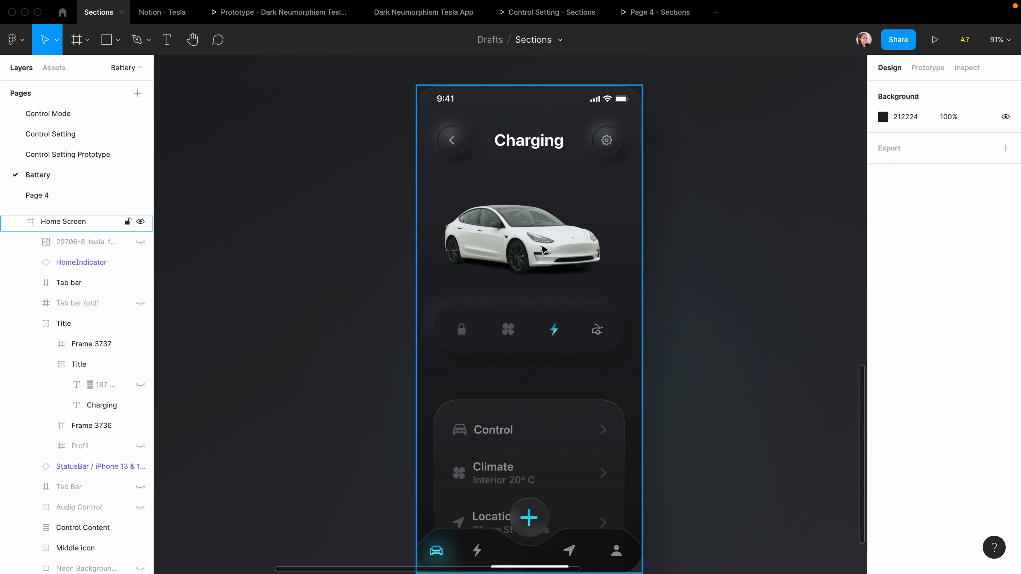
Remove the icon row and control list from the copied screen, keeping header, car and tab bar.
click(520, 330)
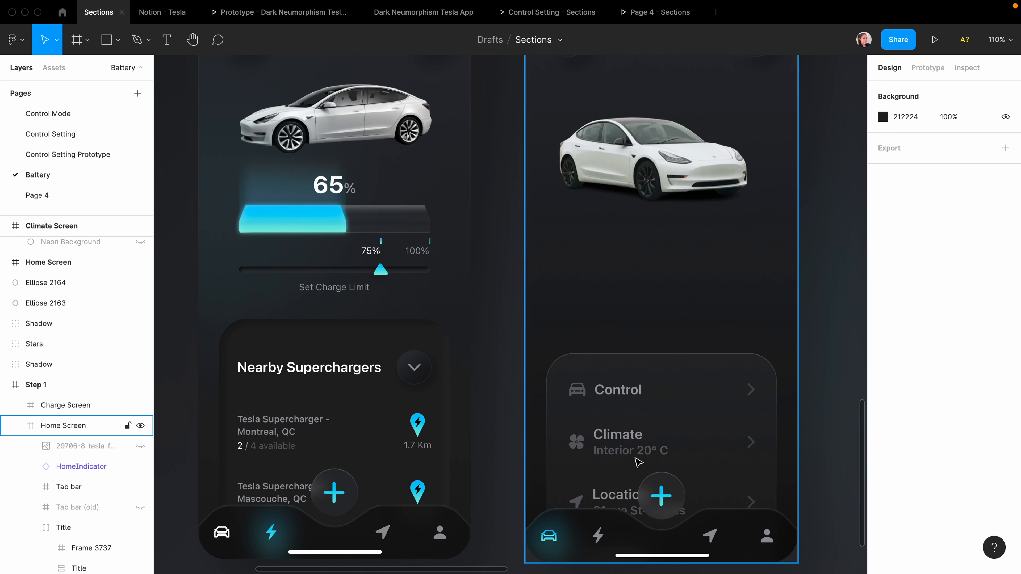
scroll(641, 462, down, 1)
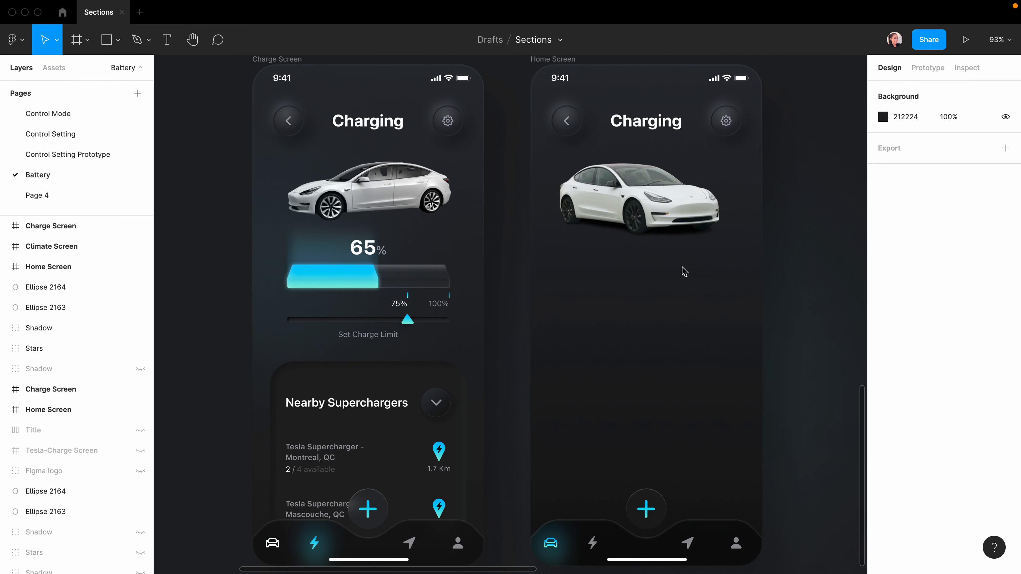
scroll(717, 265, up, 2)
scroll(717, 265, down, 2)
scroll(715, 265, up, 5)
key(r)
scroll(453, 298, down, 1)
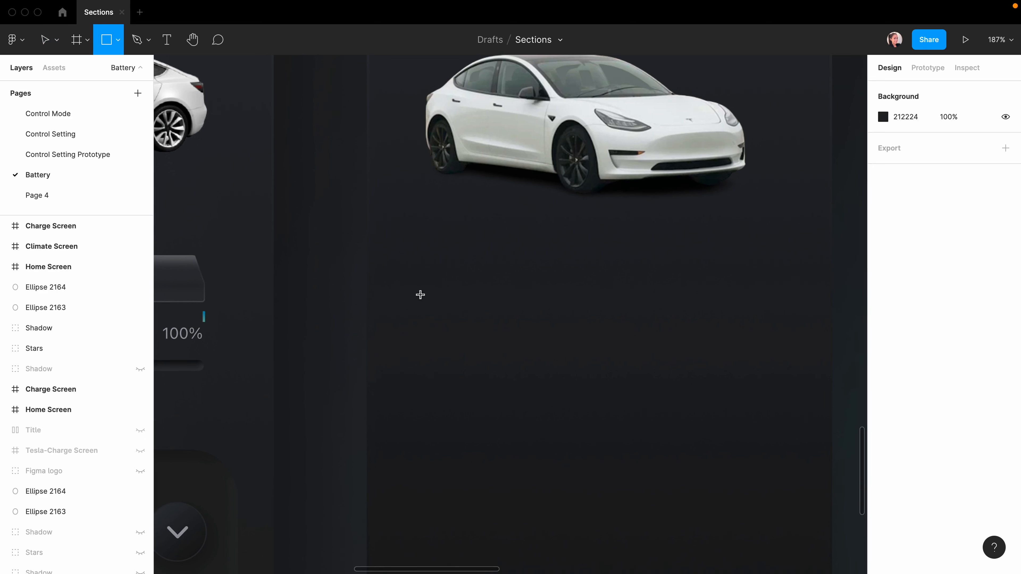
Draw a 272×40 rectangle below the car, centred horizontally in the screen.
drag(448, 284, 780, 370)
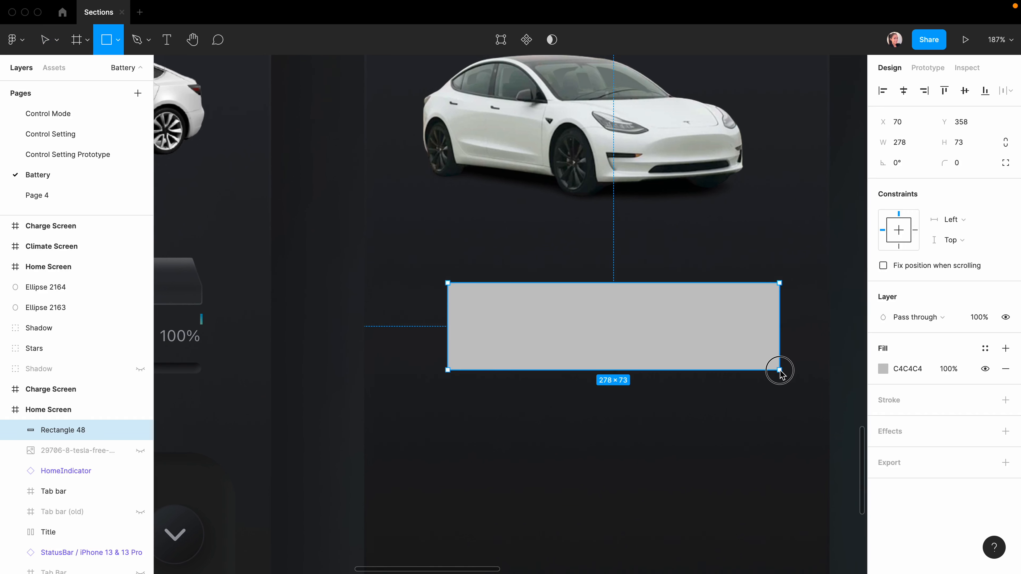
click(902, 143)
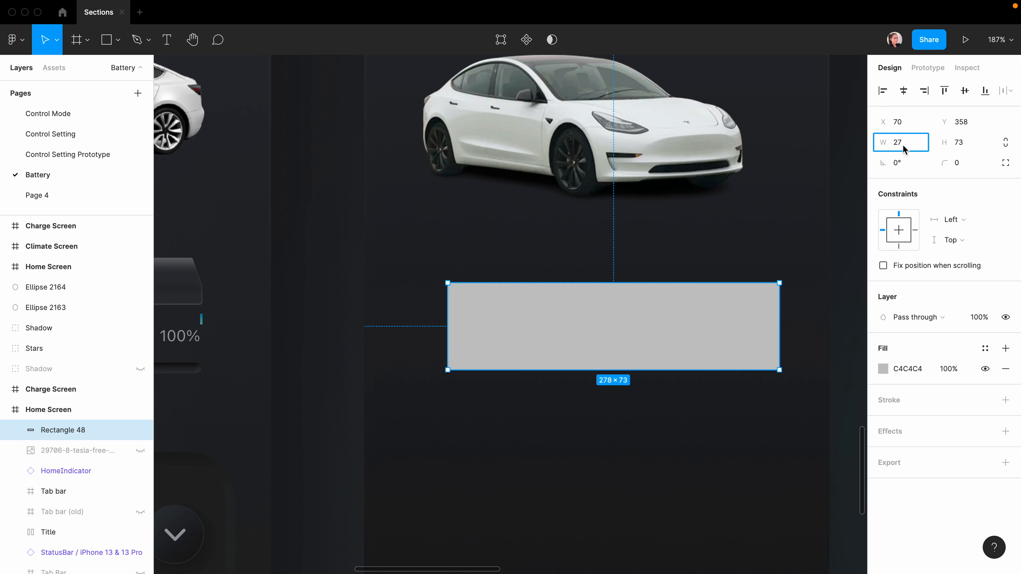
text(272)
click(961, 142)
text(4)
key(Return)
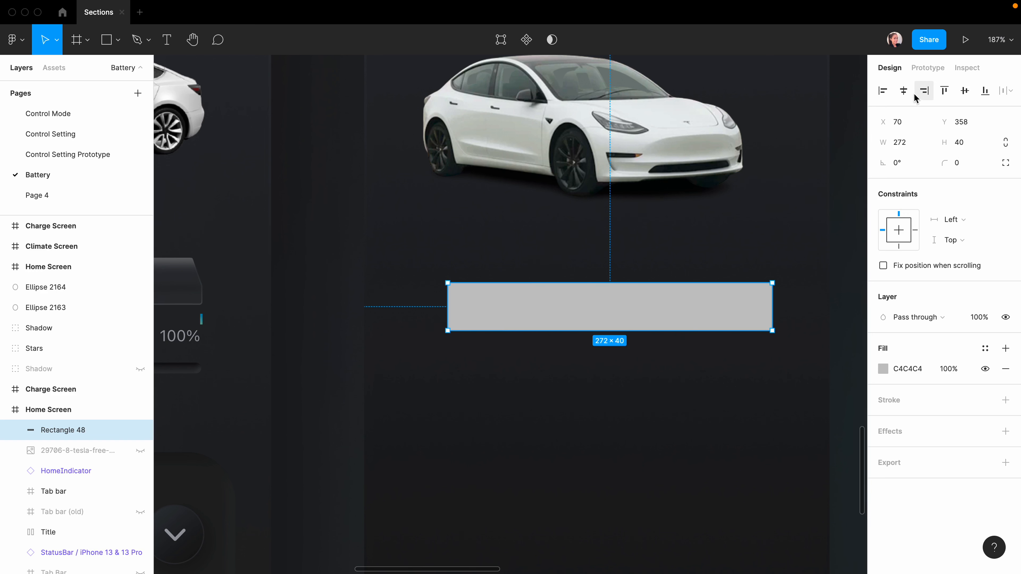
click(906, 92)
Shift the rectangle's top corners inward to form a slanted trapezoid.
scroll(579, 276, up, 5)
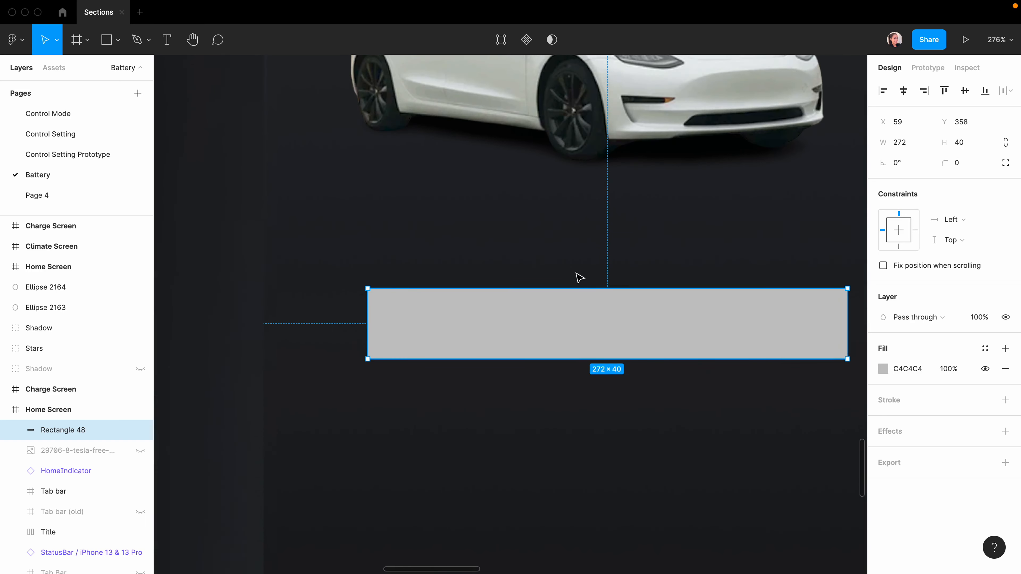
scroll(576, 274, up, 3)
scroll(576, 278, right, 2)
double_click(563, 333)
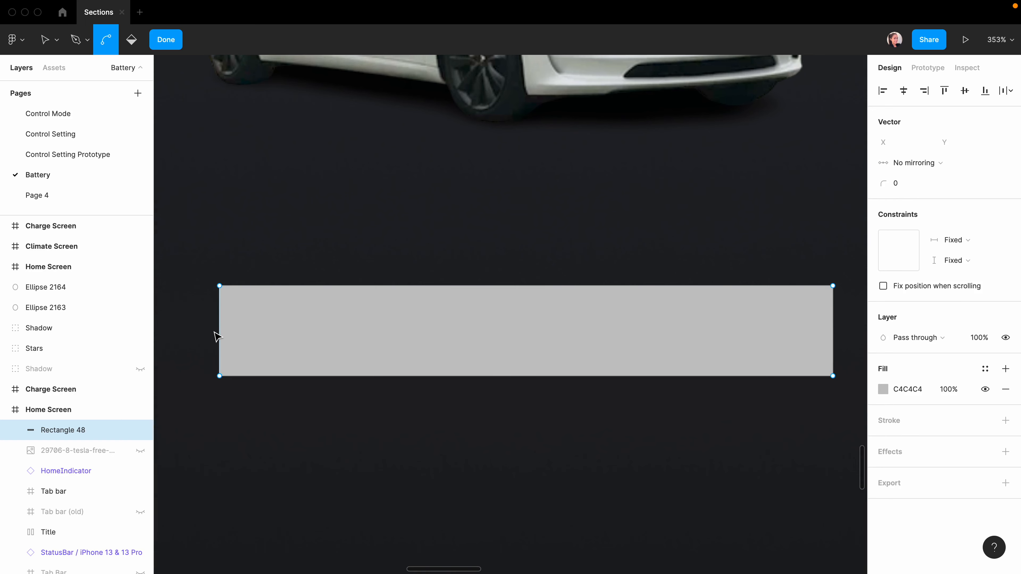
click(219, 330)
scroll(220, 331, up, 5)
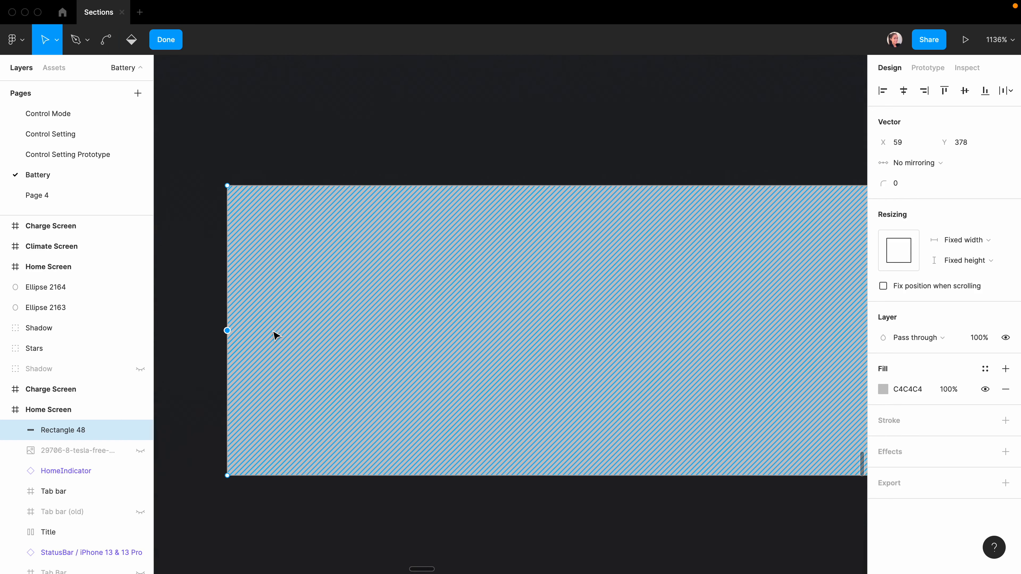
scroll(273, 335, right, 5)
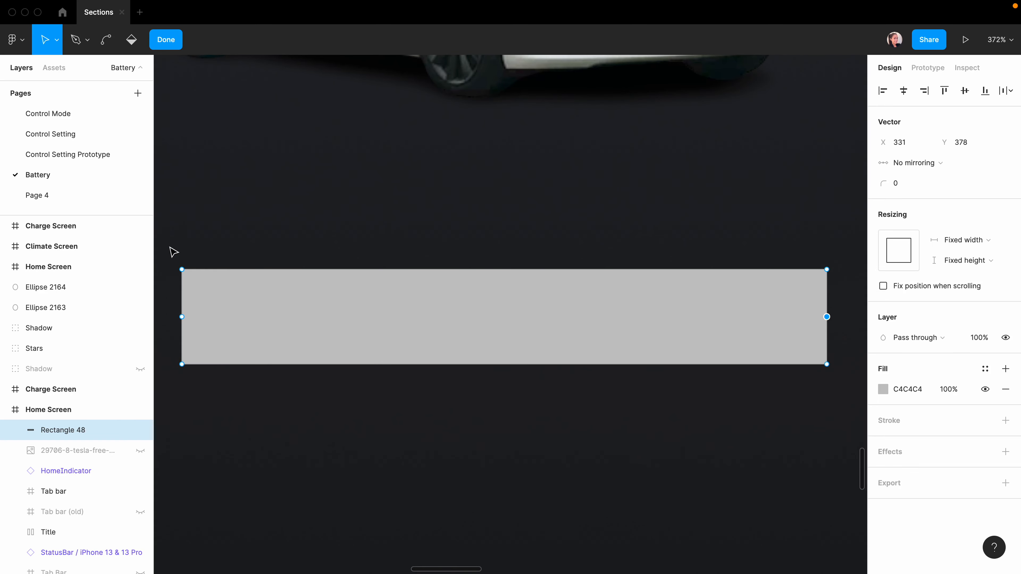
drag(245, 241, 212, 283)
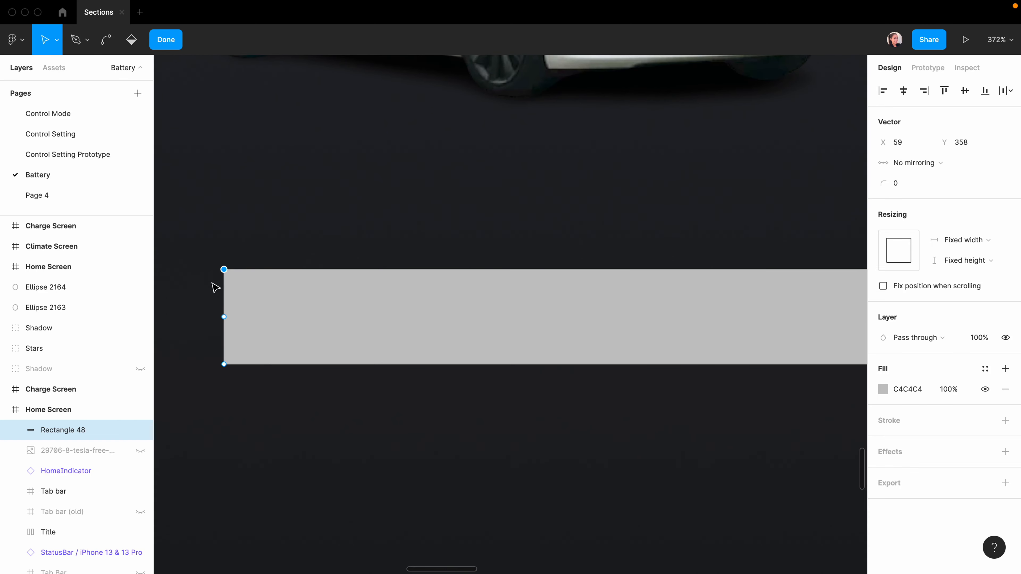
key(shift+Right)
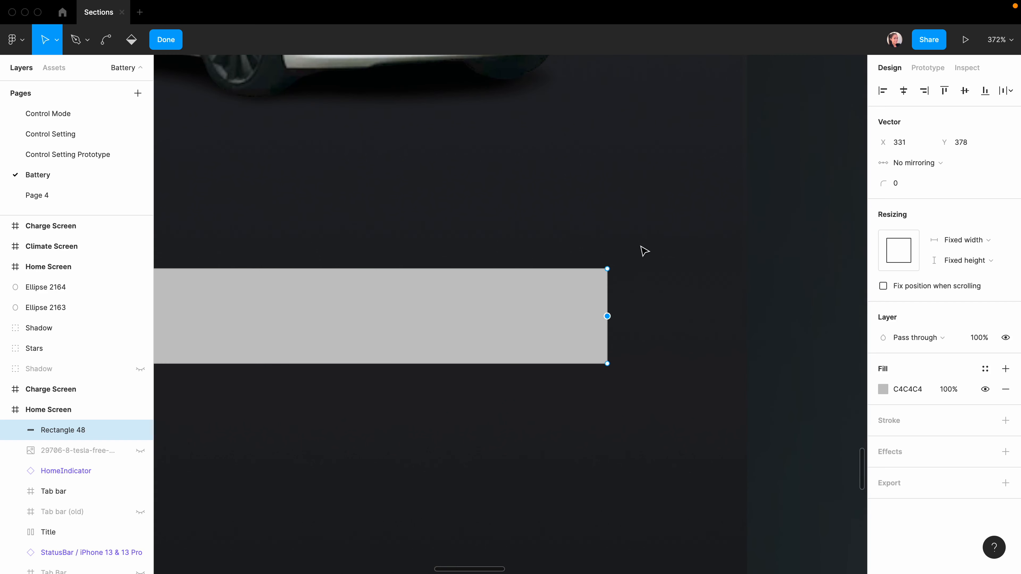
drag(640, 246, 567, 293)
key(shift+Left)
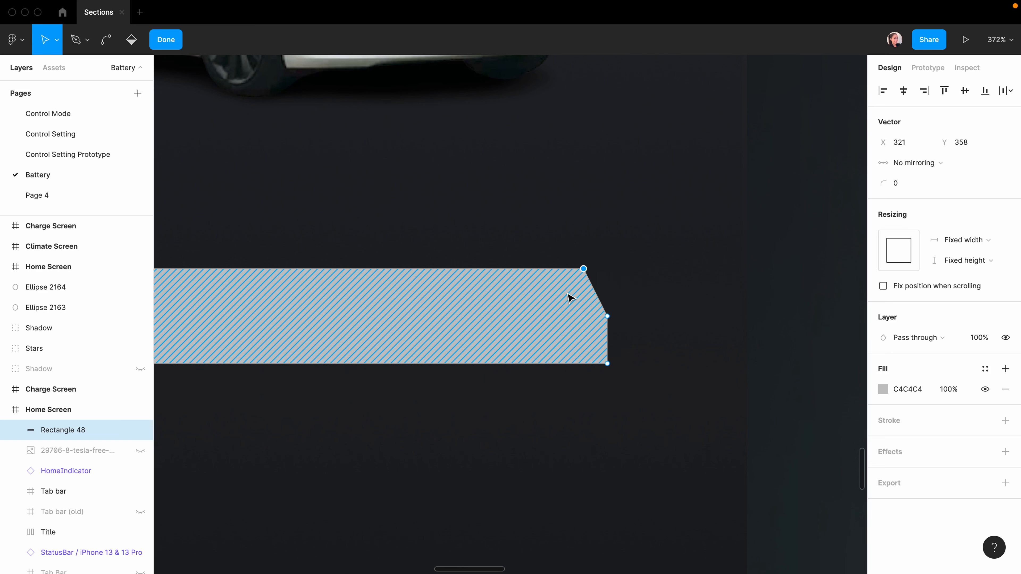
scroll(571, 298, left, 5)
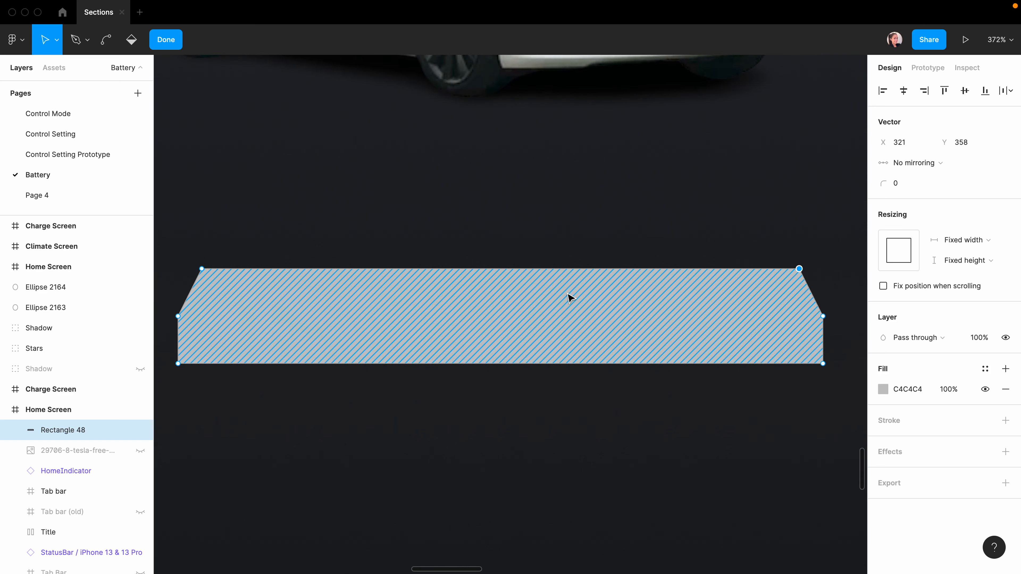
Give the trapezoid a corner radius of 2.
click(899, 185)
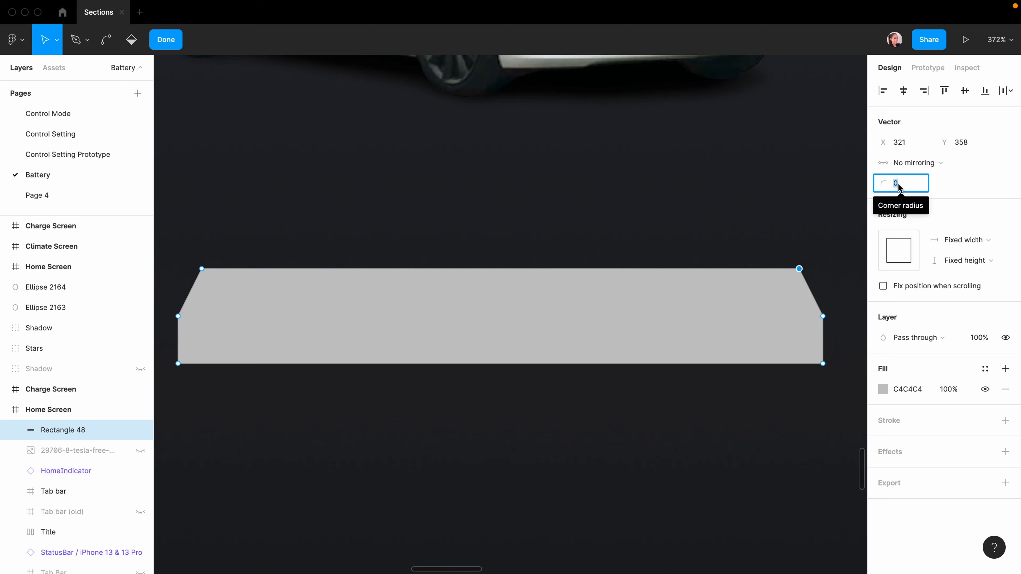
text(2)
key(Return)
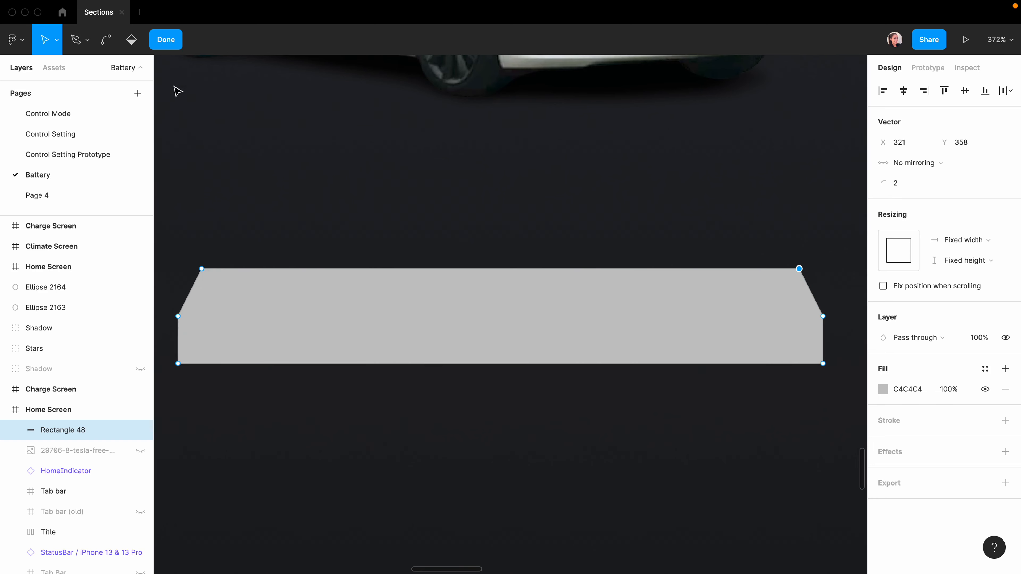
click(165, 39)
click(679, 314)
click(679, 316)
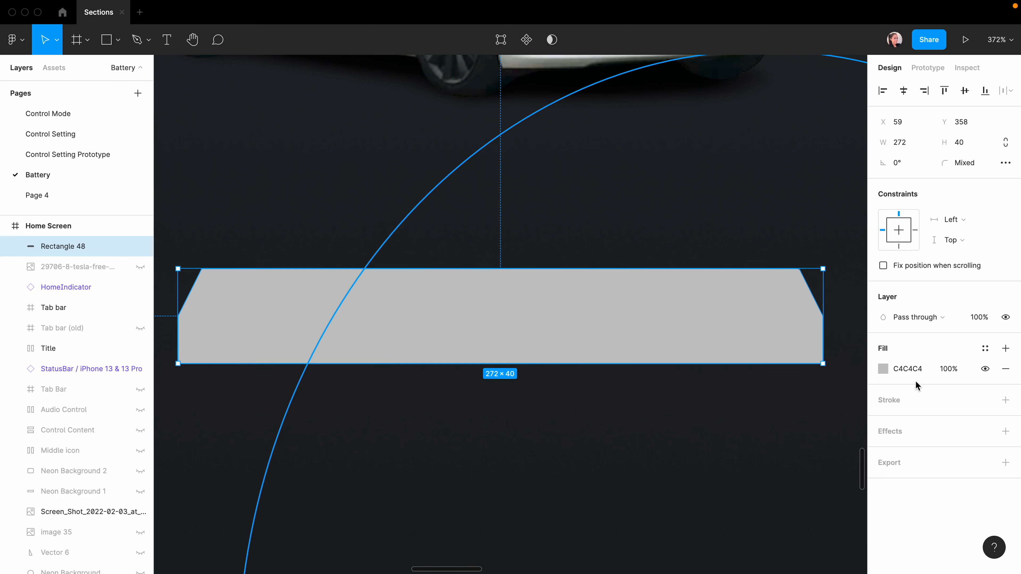
Fill the trapezoid bar white at 20% opacity.
click(883, 369)
drag(739, 285, 598, 190)
click(845, 461)
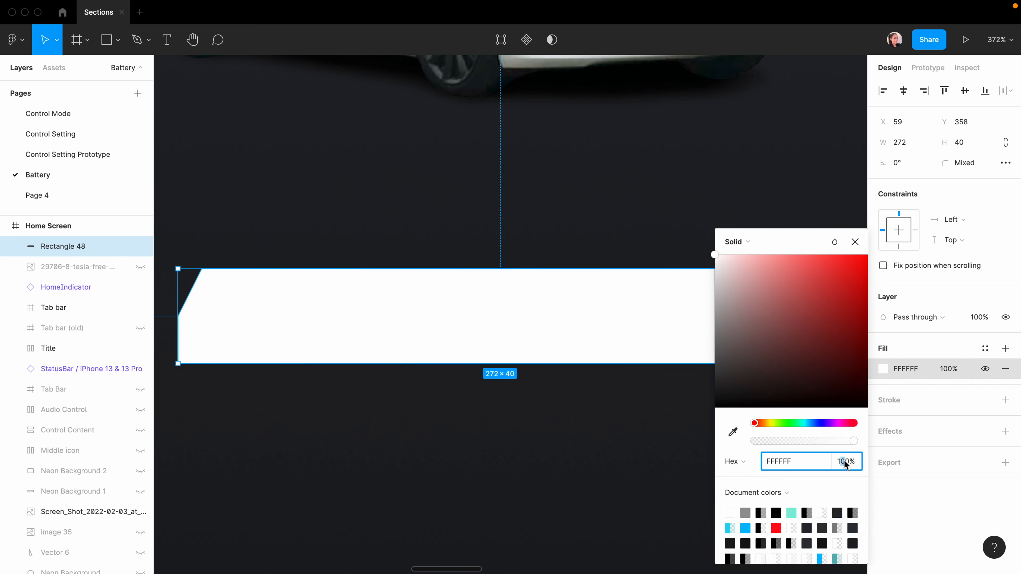
text(20)
key(Return)
Change the blend mode of the bar's fill.
click(883, 370)
click(886, 370)
click(834, 242)
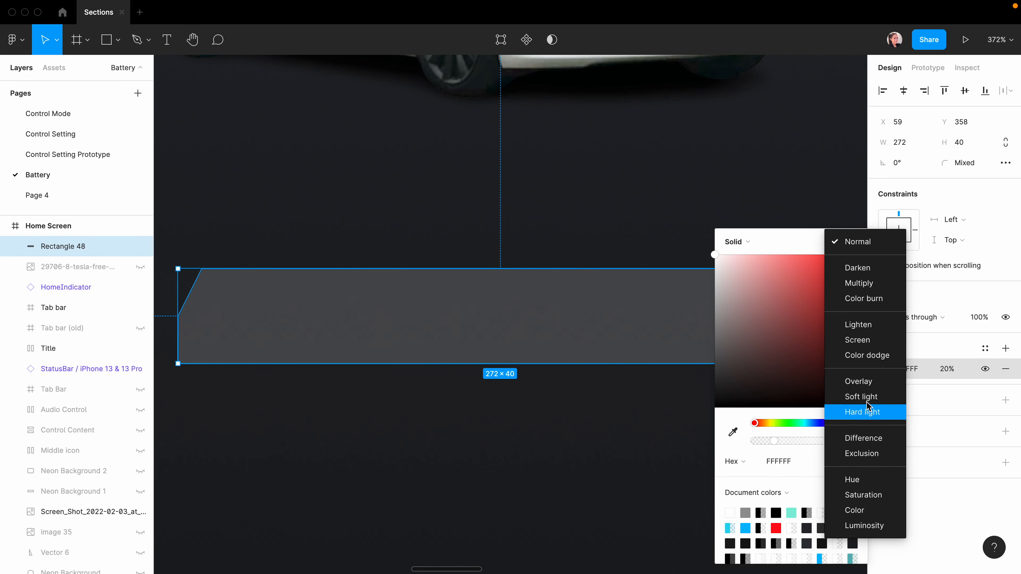
click(864, 384)
click(996, 425)
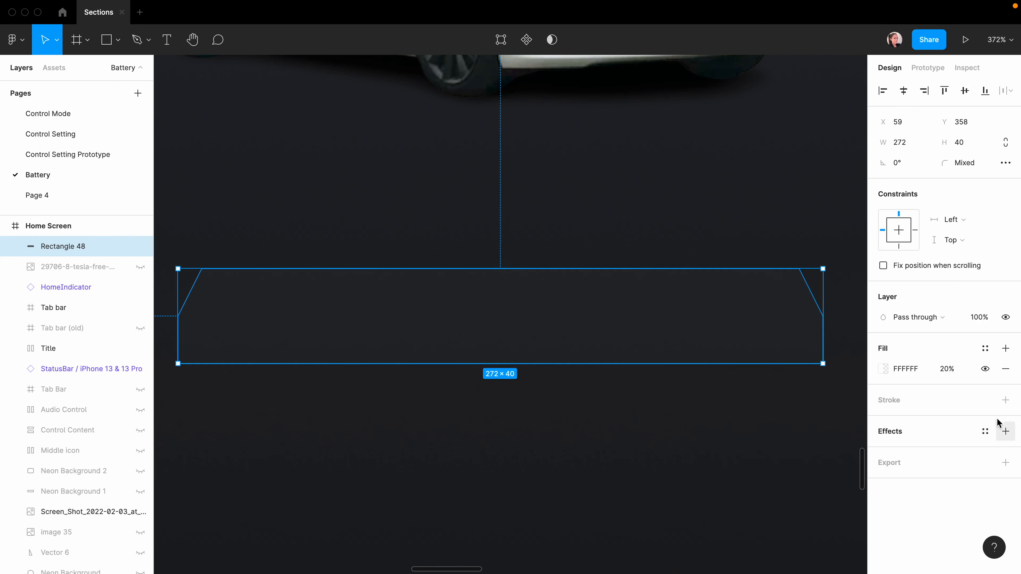
Add a white inner shadow to the trapezoid bar.
click(1006, 431)
click(937, 452)
click(938, 436)
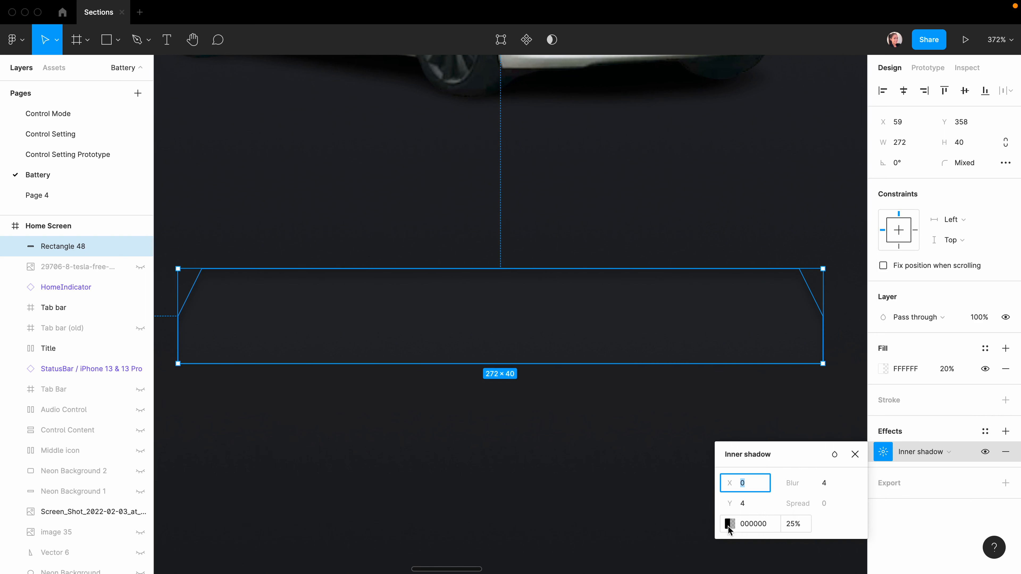
click(730, 524)
drag(581, 286, 519, 223)
click(753, 486)
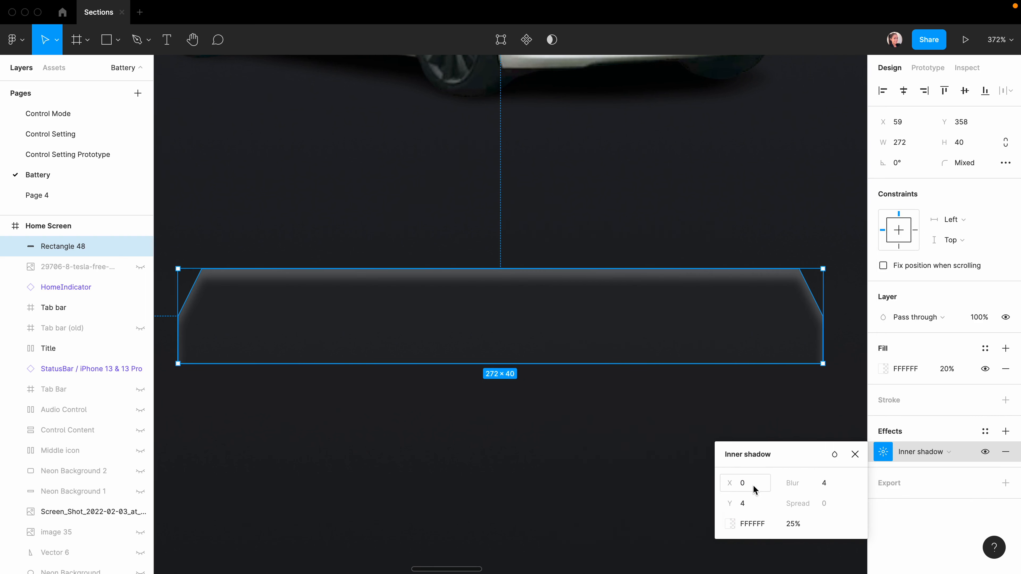
Set the inner shadow's X offset to 10 and blur to 10, and change its blend mode.
click(746, 487)
key(Tab)
text(10)
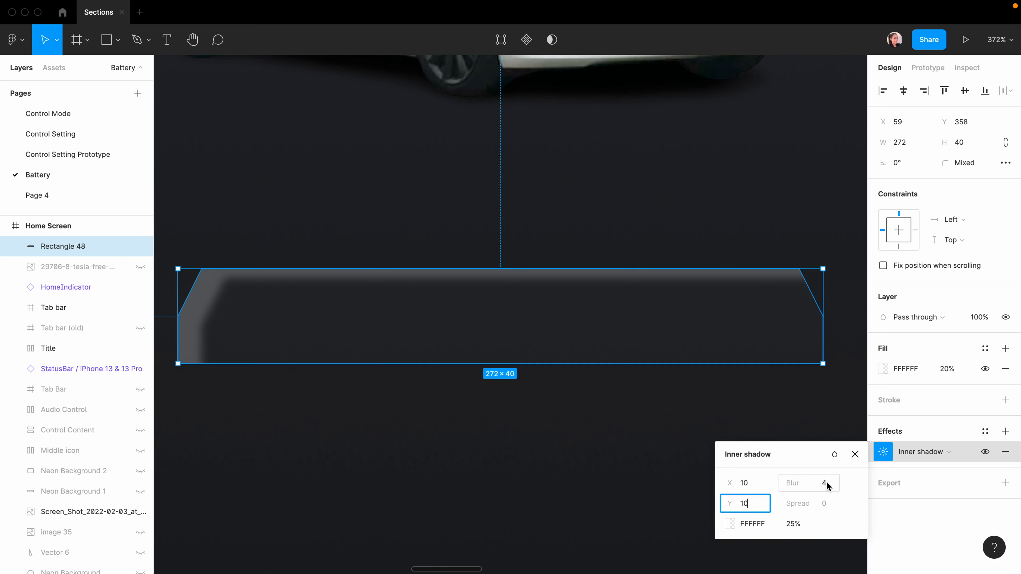
click(827, 485)
text(10)
click(835, 454)
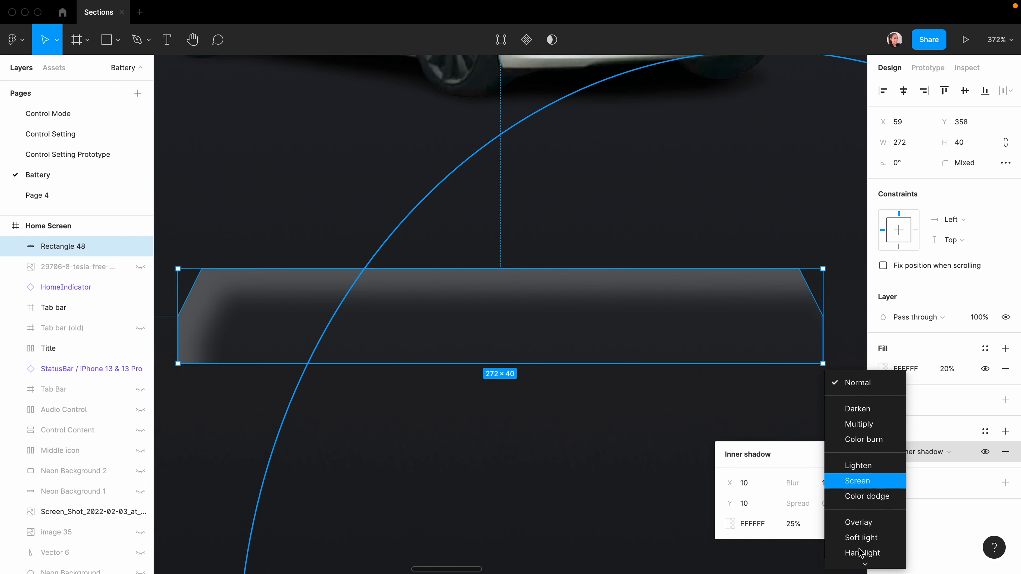
click(860, 520)
click(855, 455)
click(739, 469)
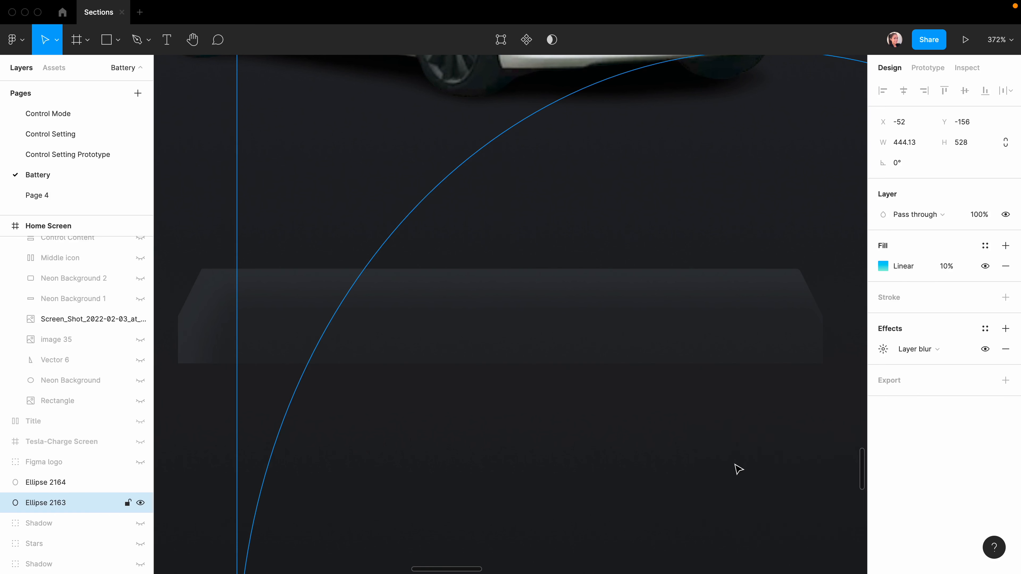
click(202, 203)
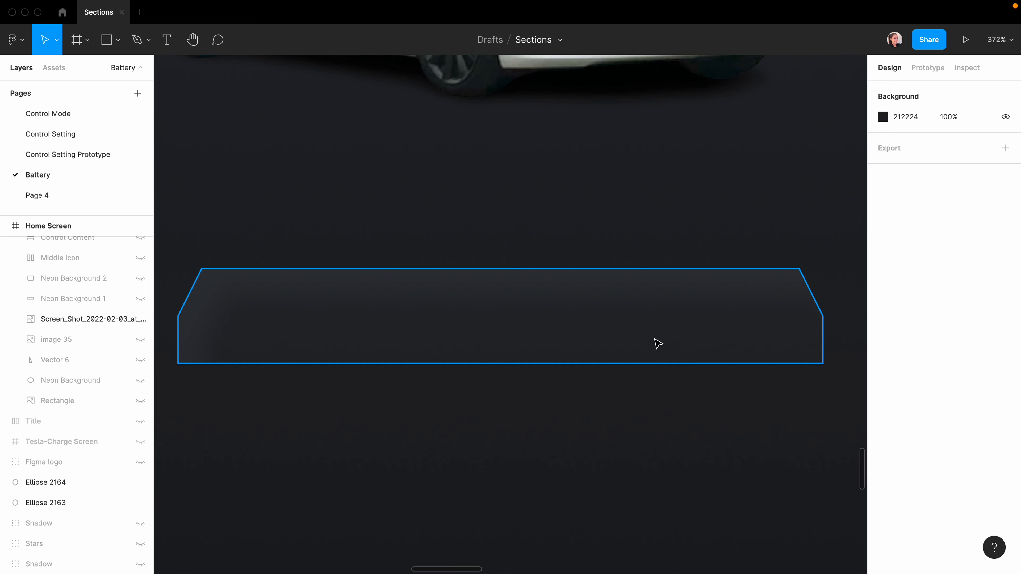
Draw a thin 280×2 line across the trapezoid bar and group it with the trapezoid.
key(r)
drag(173, 311, 837, 320)
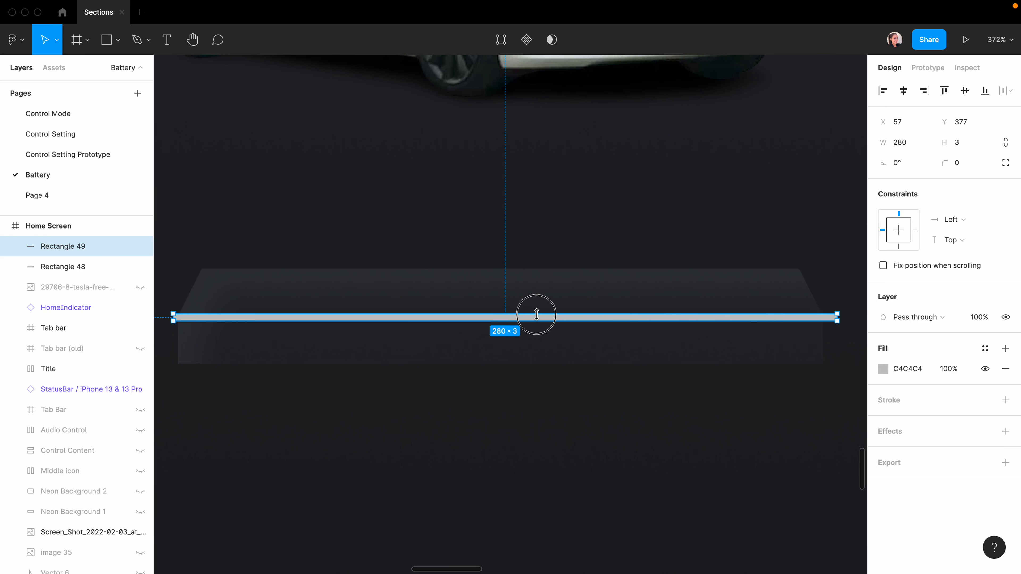
drag(536, 314, 537, 315)
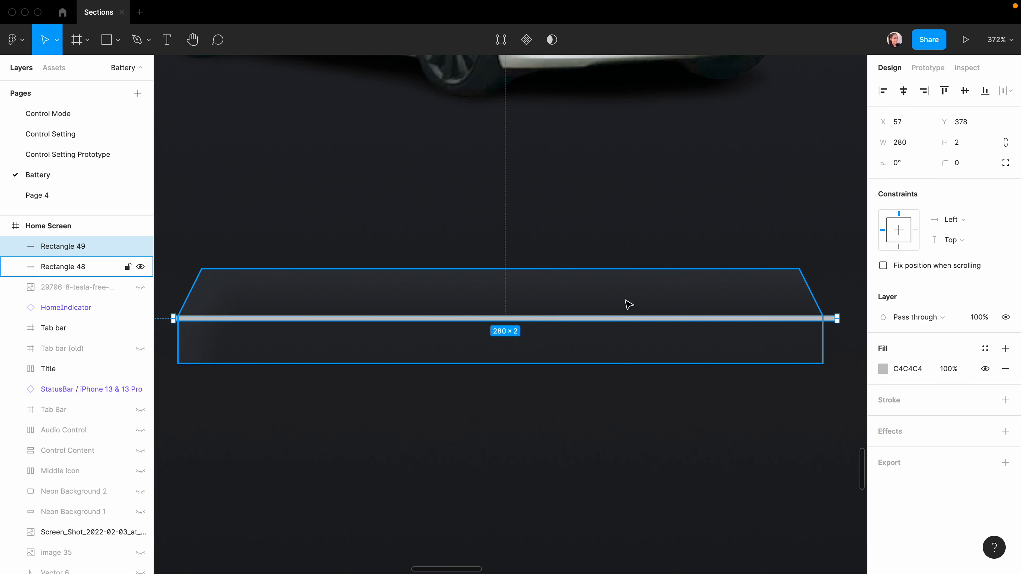
shift+click(612, 304)
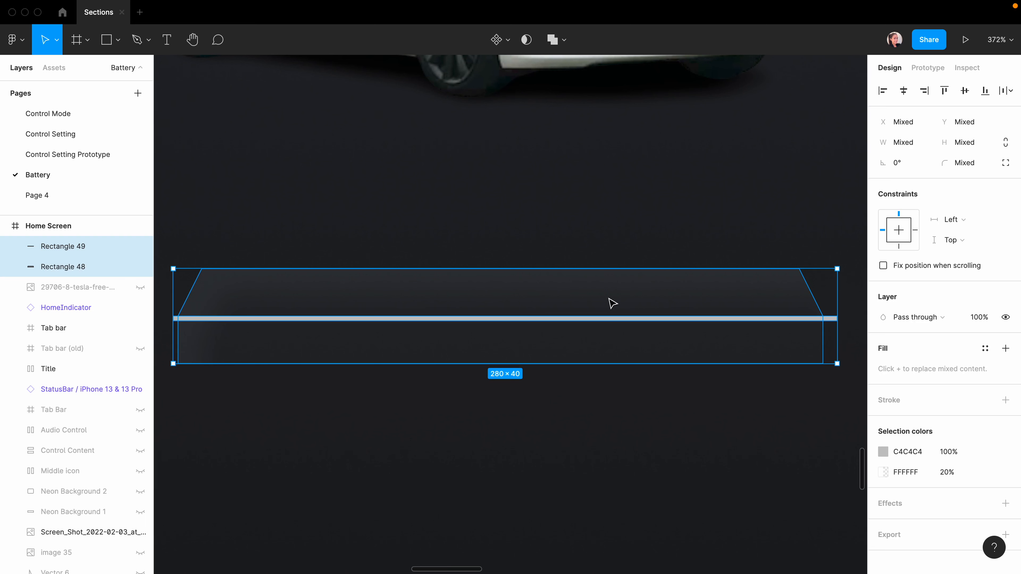
key(ctrl+g)
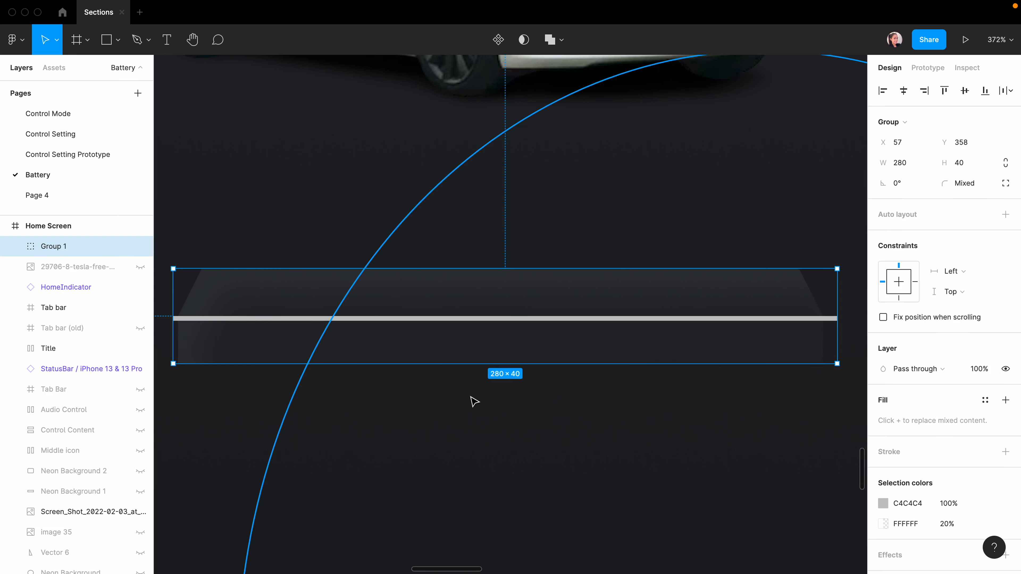
Duplicate the trapezoid inside the group and use the copy as a mask.
double_click(362, 342)
scroll(53, 262, up, 3)
scroll(61, 272, down, 1)
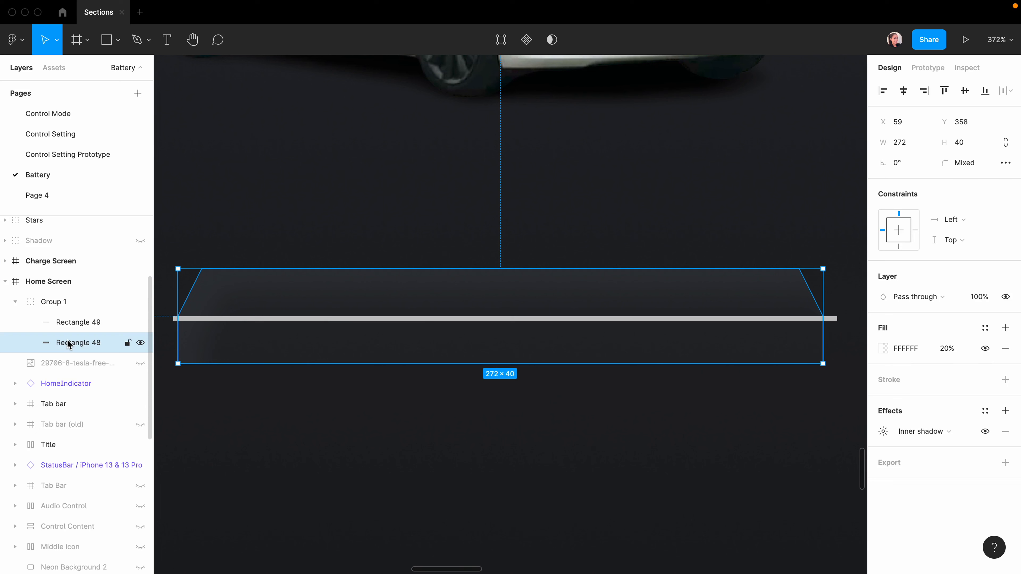
key(ctrl+d)
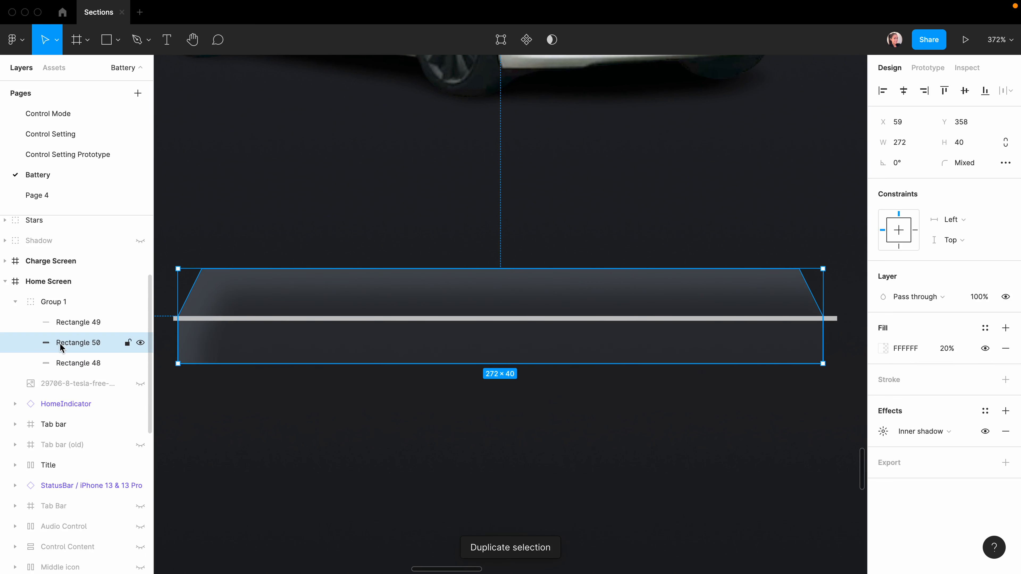
right_click(79, 342)
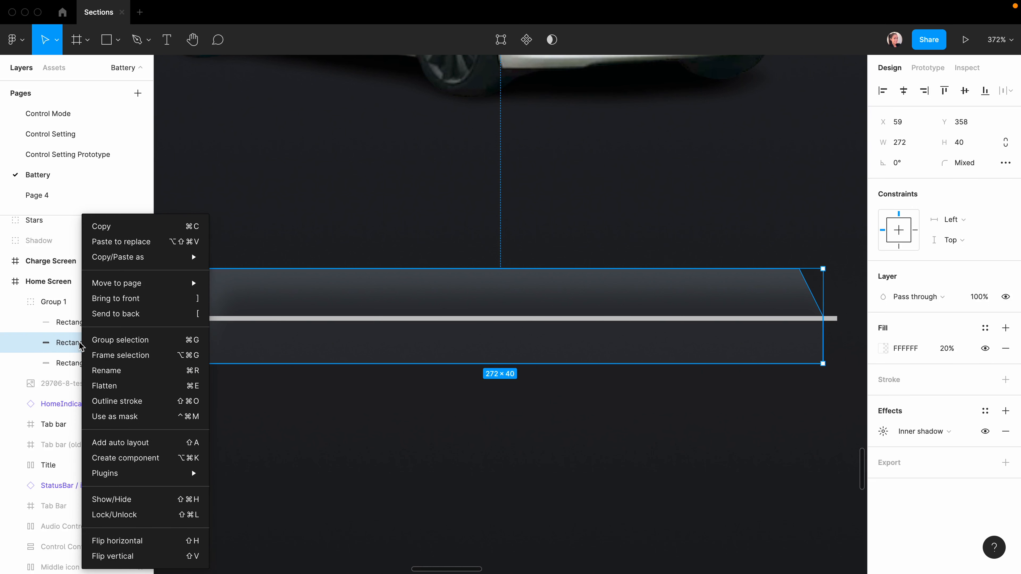
click(139, 417)
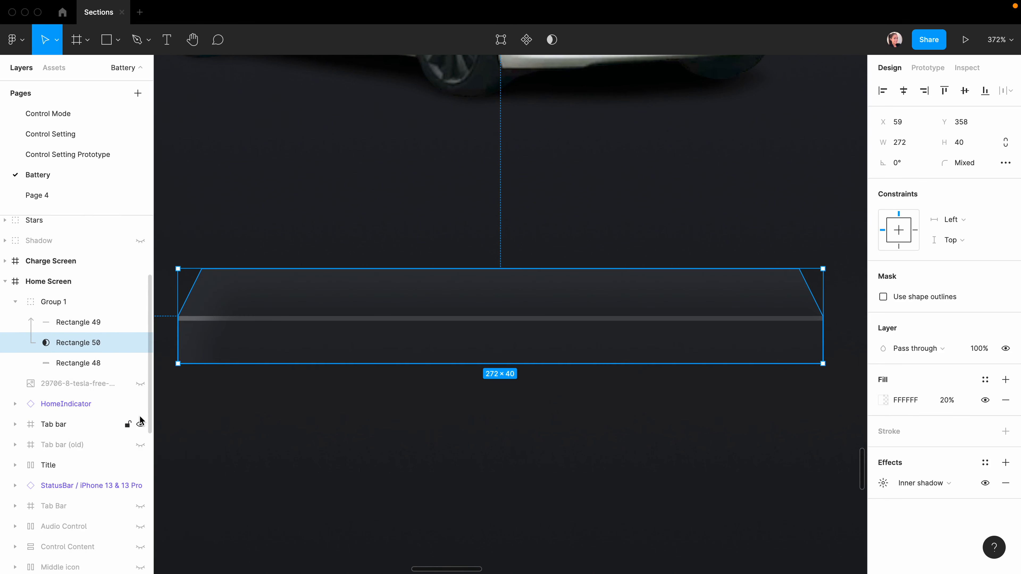
click(406, 422)
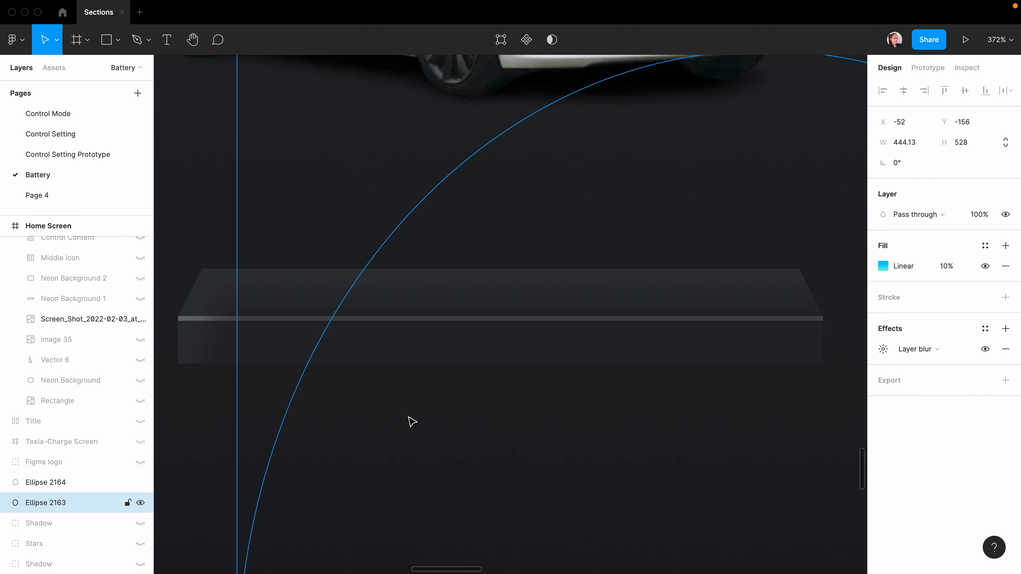
Give the line a black 000000 fill and a Layer blur effect.
click(812, 320)
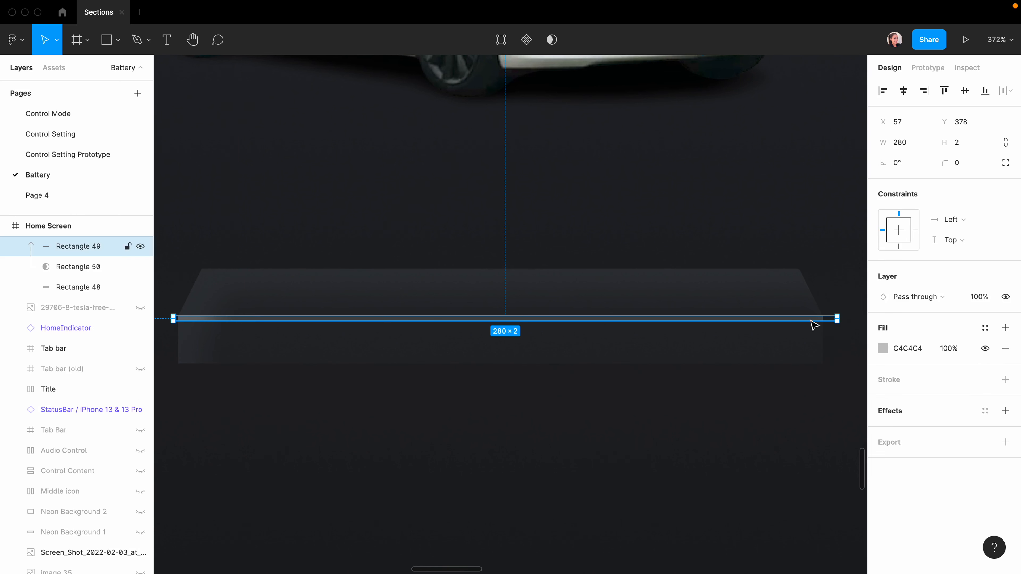
drag(768, 310, 724, 406)
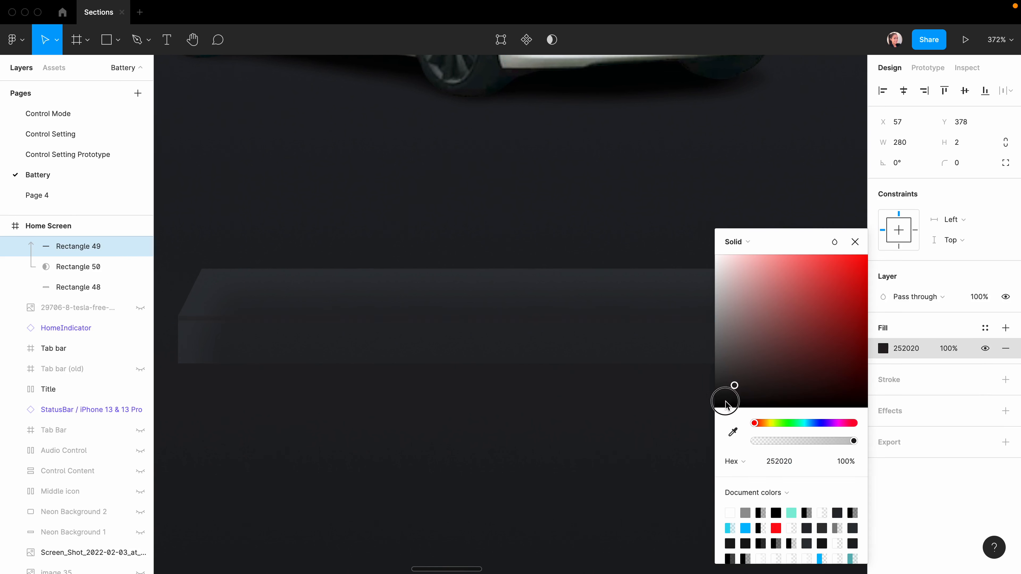
click(855, 242)
click(1005, 410)
click(925, 431)
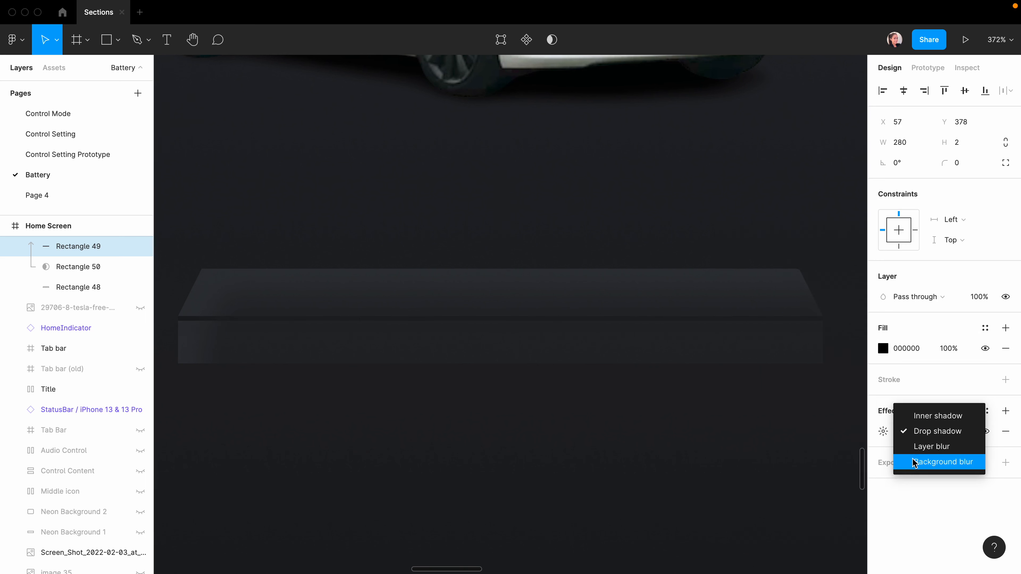
click(918, 445)
click(882, 431)
click(766, 394)
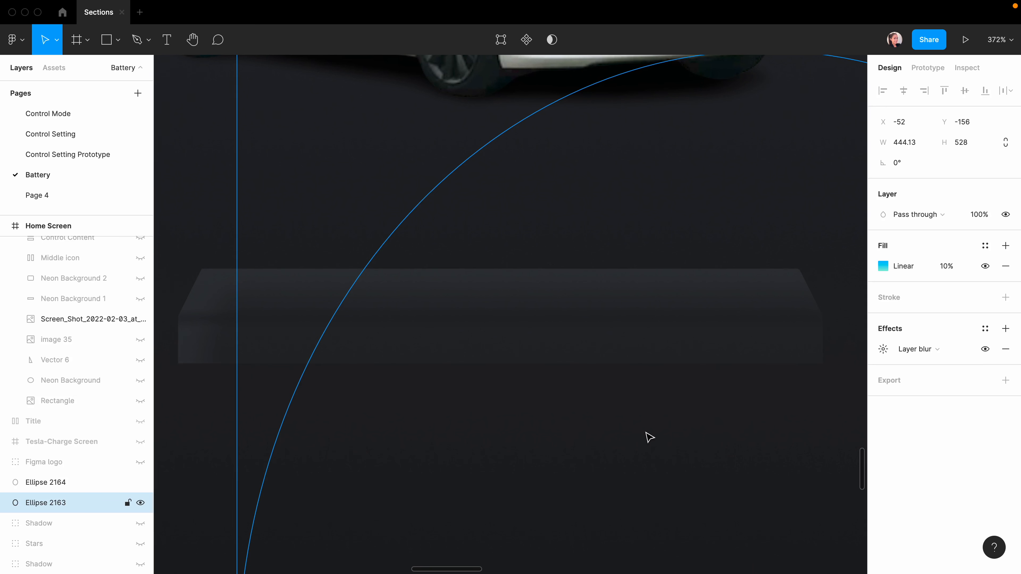
scroll(645, 432, left, 1)
scroll(645, 433, right, 1)
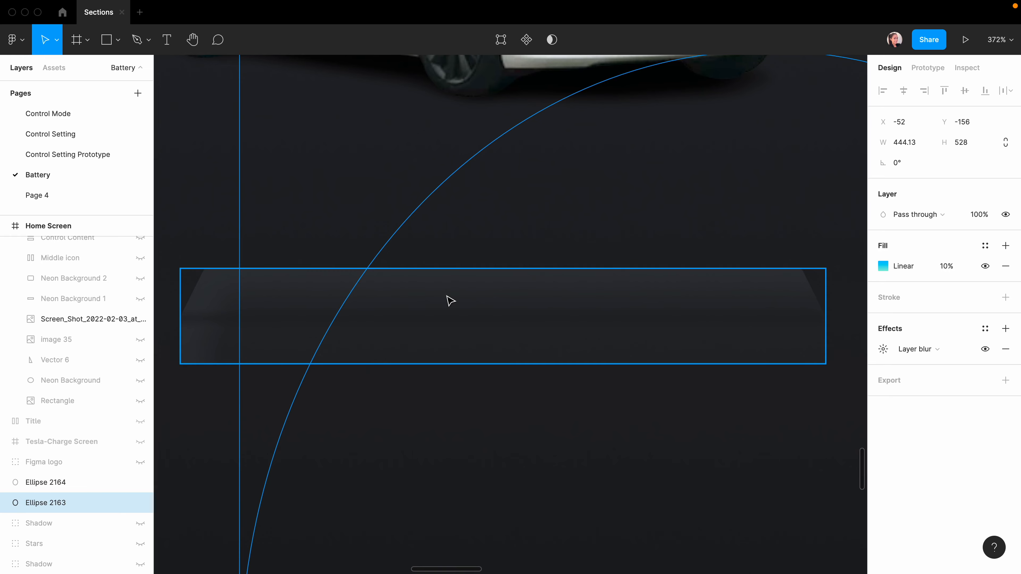
scroll(587, 331, down, 10)
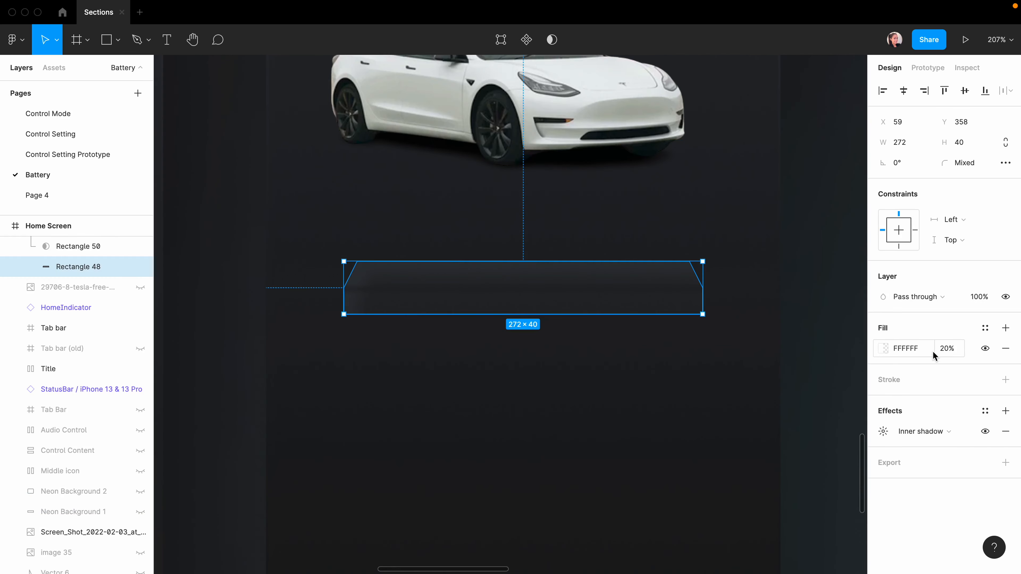
Add a linear-gradient stroke to Rectangle 48 with both stops set to white FFFFFF.
click(1005, 380)
click(883, 400)
click(734, 242)
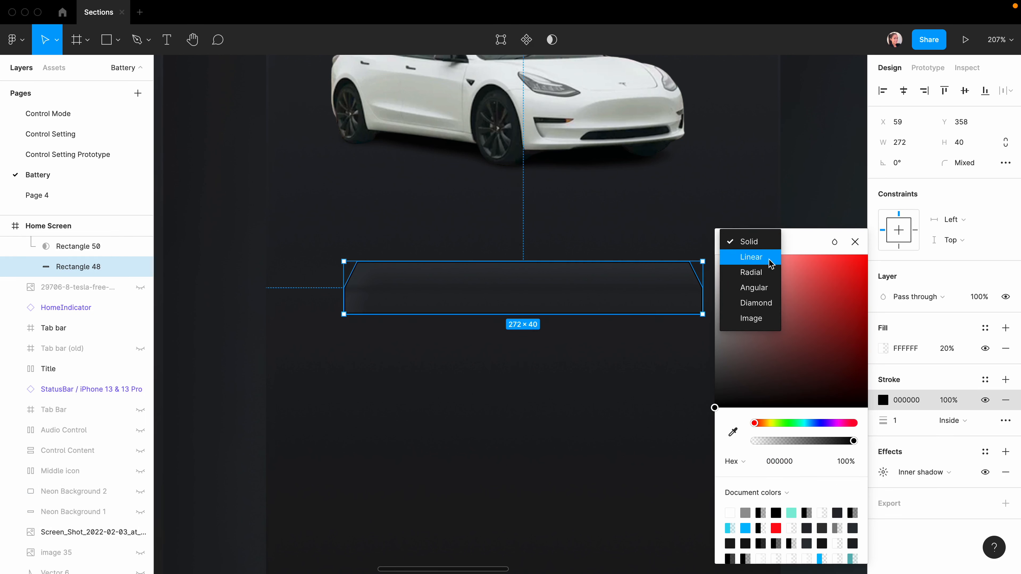
click(765, 260)
click(533, 261)
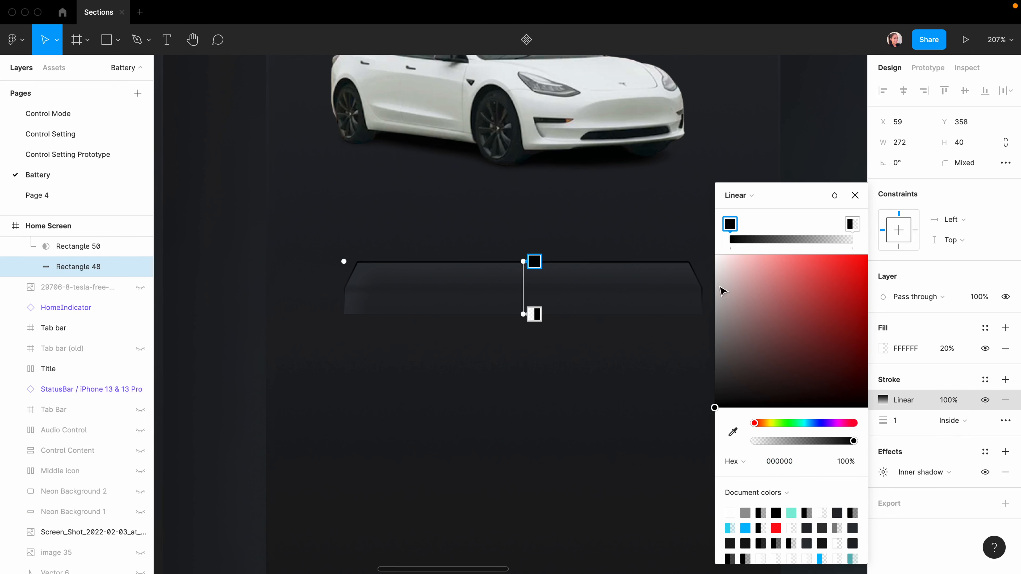
drag(752, 287, 638, 216)
click(535, 314)
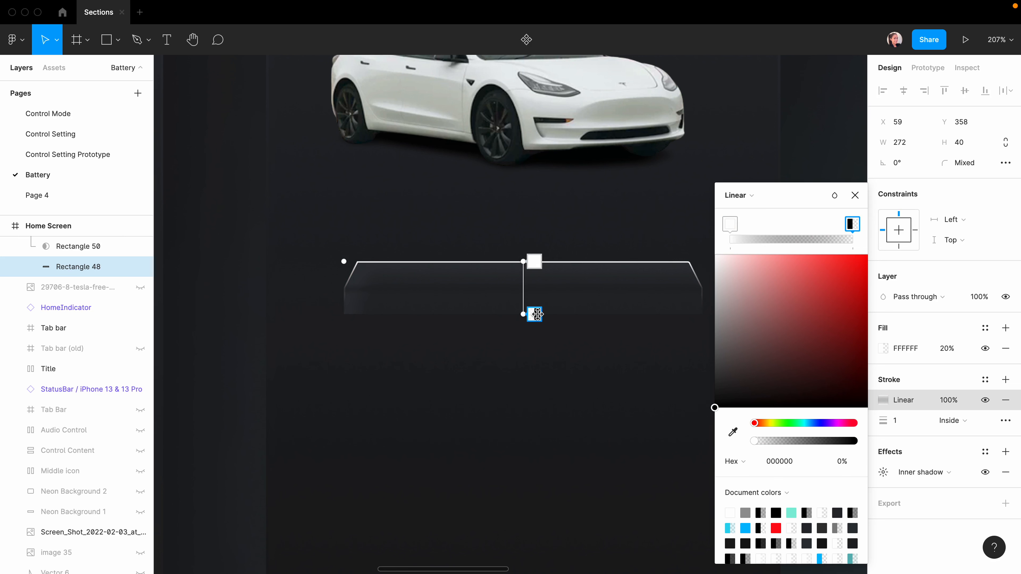
drag(764, 279, 627, 212)
Fade the top stroke stop to 0%, keep the bottom opaque, and blend the stroke as Overlay.
click(533, 262)
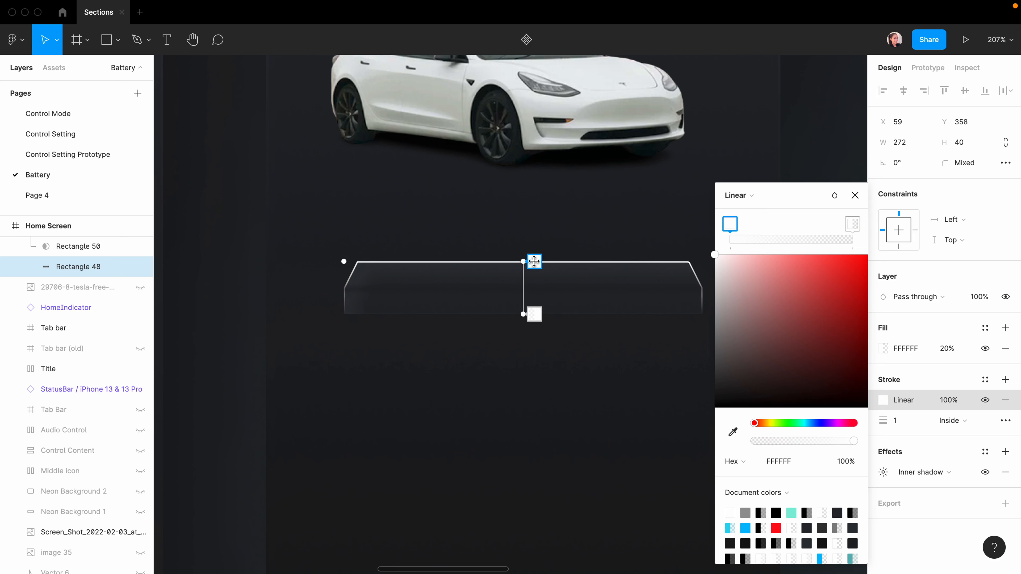
drag(853, 441, 678, 442)
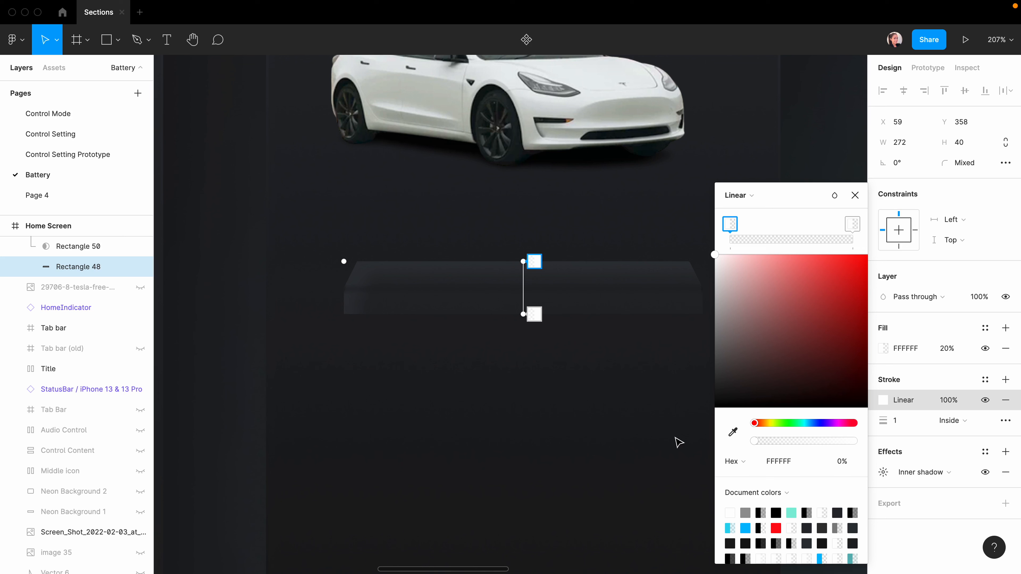
click(534, 314)
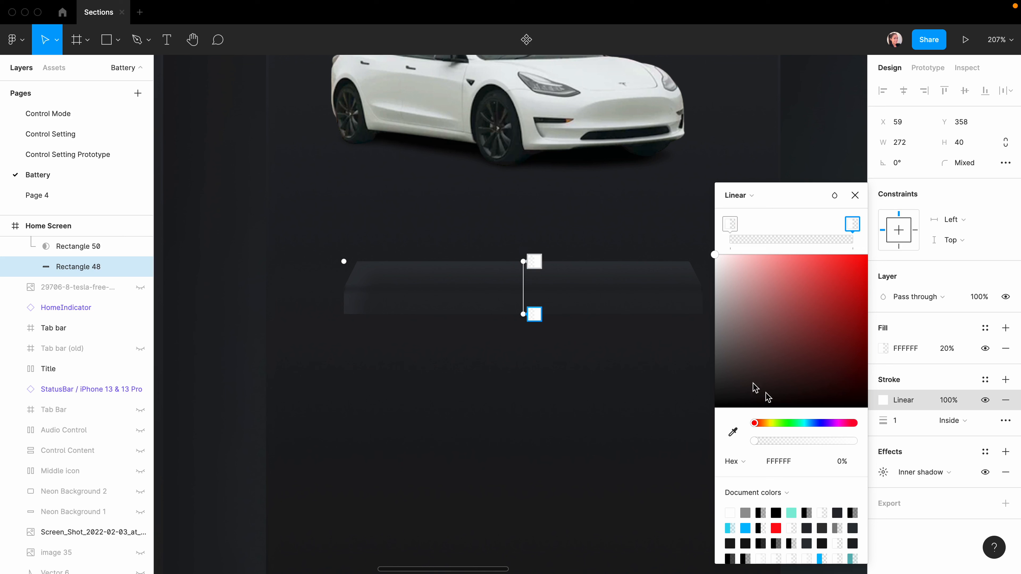
drag(754, 443, 856, 441)
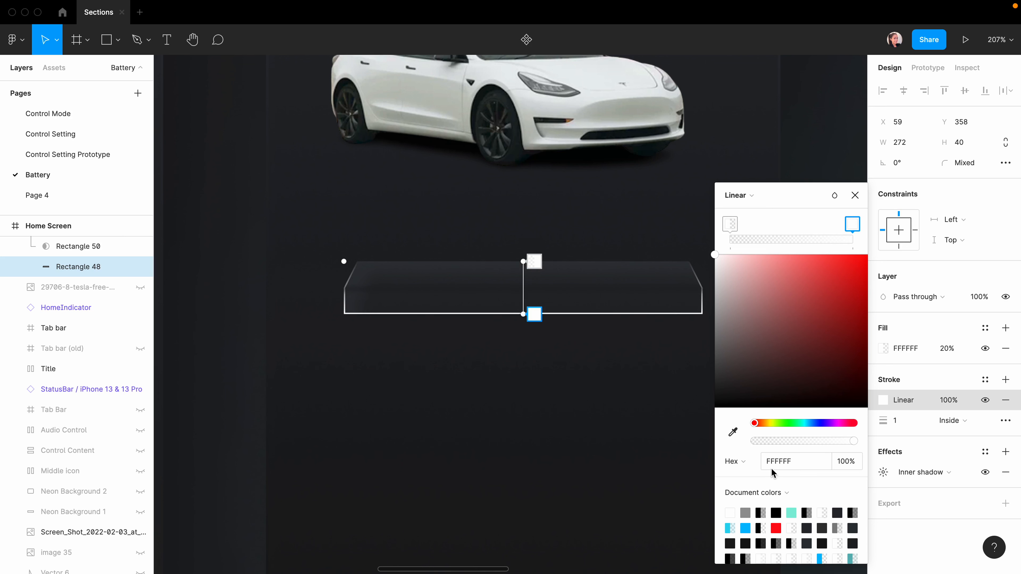
click(834, 195)
click(867, 338)
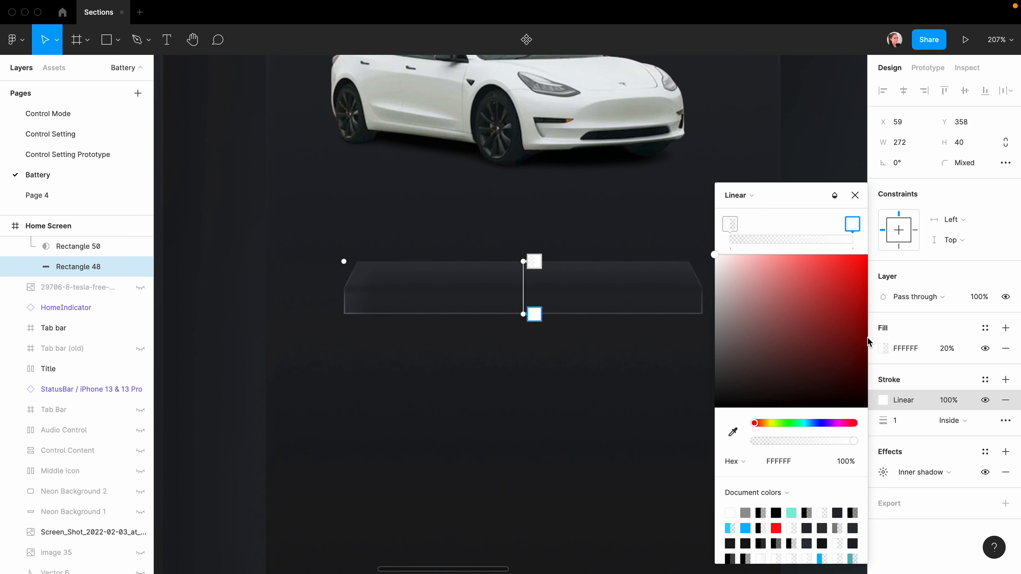
drag(852, 442, 822, 444)
click(855, 196)
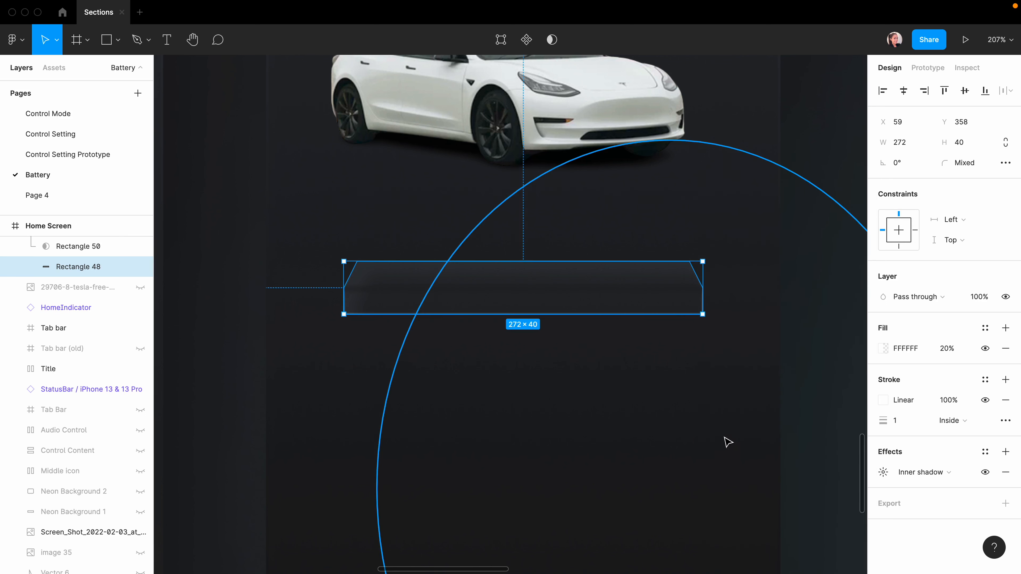
click(296, 378)
scroll(609, 477, down, 2)
scroll(609, 478, down, 4)
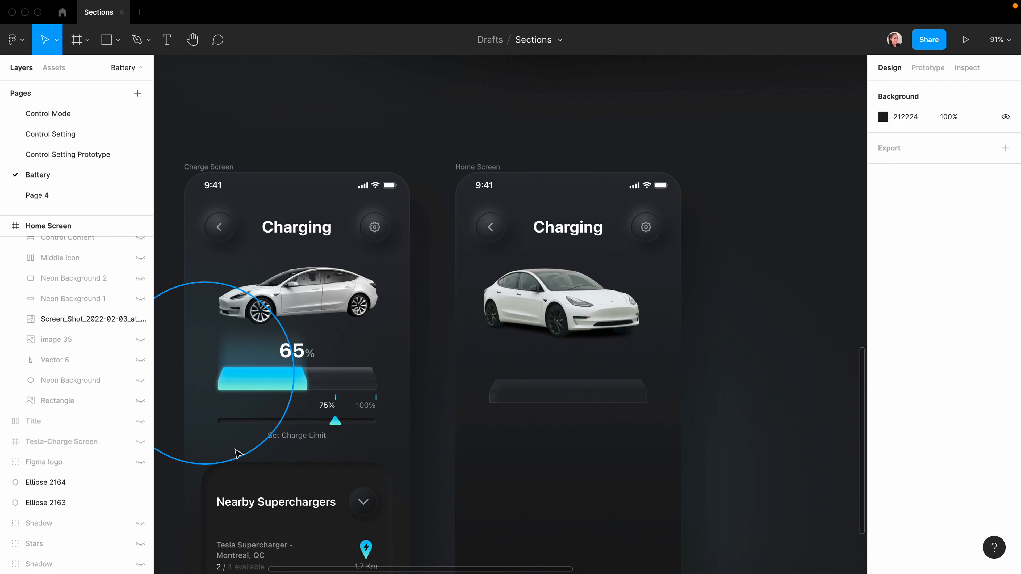
scroll(237, 452, up, 2)
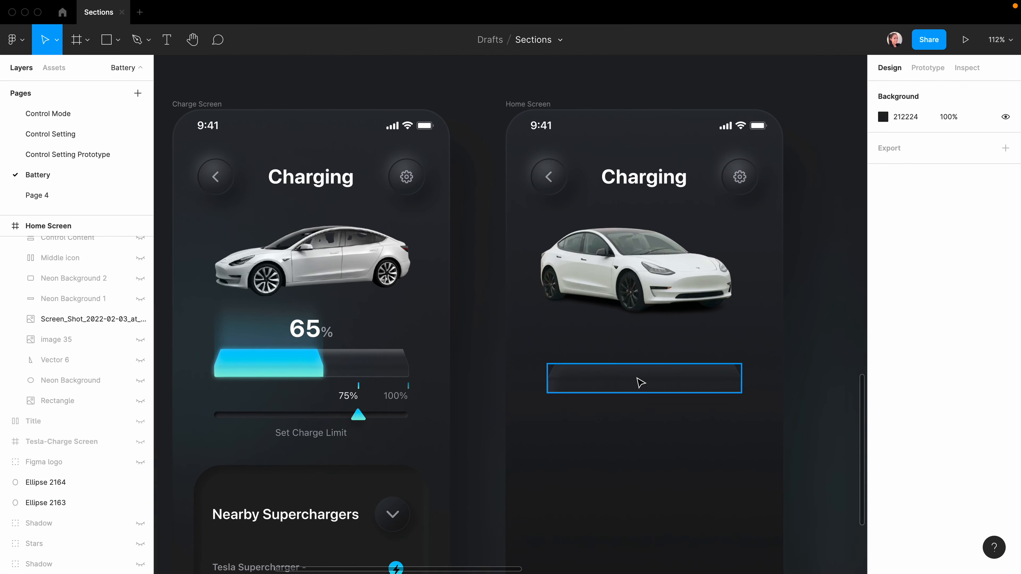
Duplicate the trapezoid bar and pull its right-hand points in to make it 152 wide.
double_click(675, 383)
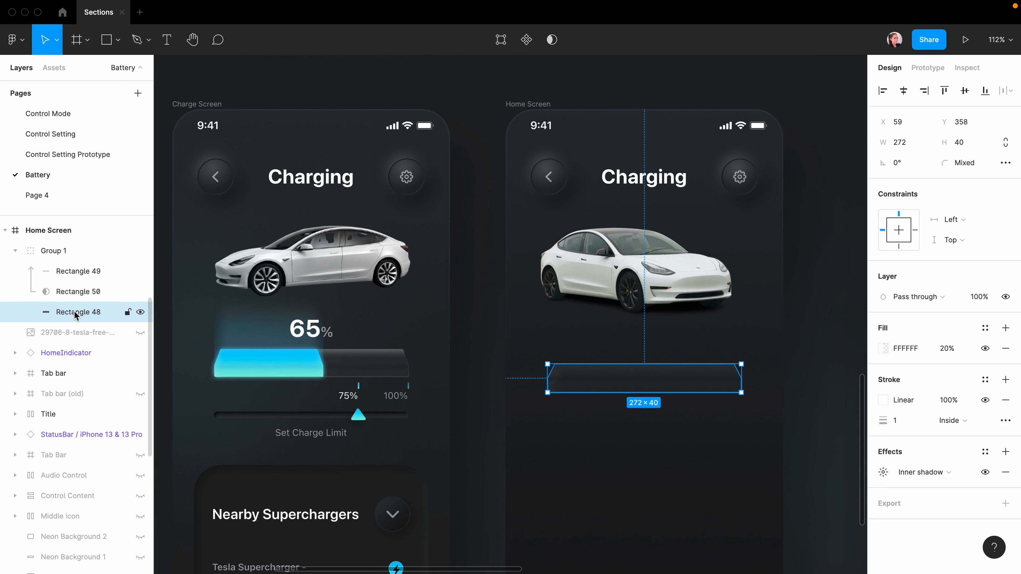
key(super+d)
key(shift+2)
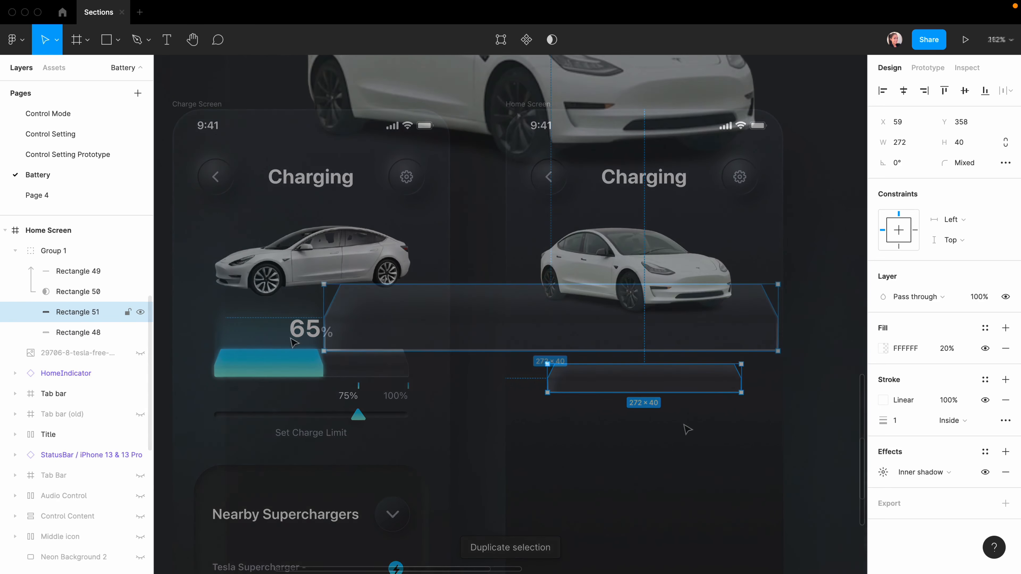
key(Return)
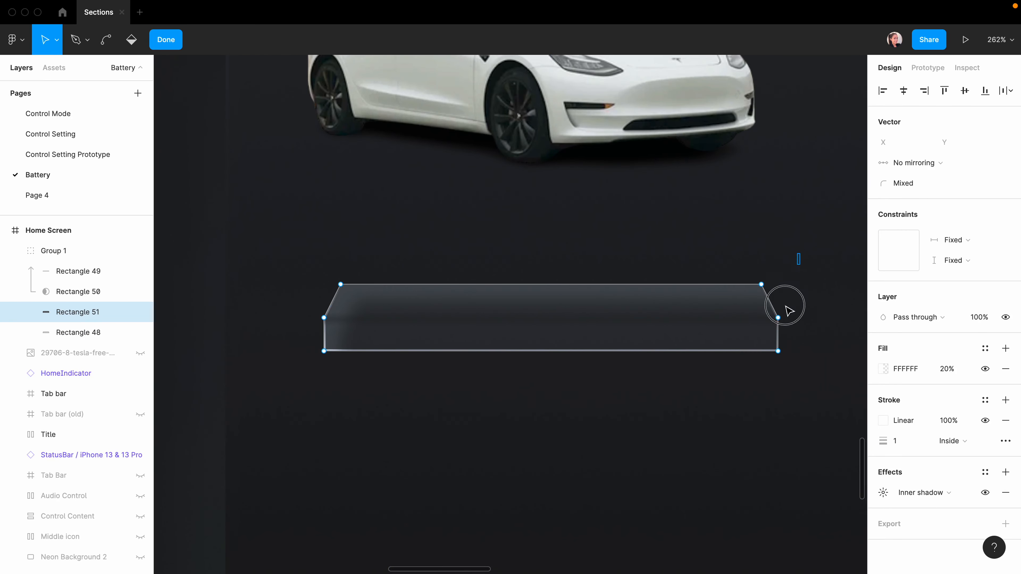
drag(796, 264, 731, 421)
key(shift+Left)
key(shift+Left)
key(shift+Left)
key(shift+Left)
key(shift+Left)
key(shift+Left)
key(shift+Left)
key(shift+Left)
key(shift+Left)
key(shift+Left)
key(shift+Left)
key(shift+Left)
key(shift+Left)
key(shift+Left)
key(shift+Left)
key(shift+Left)
key(shift+Left)
key(shift+Left)
key(shift+Left)
key(shift+Left)
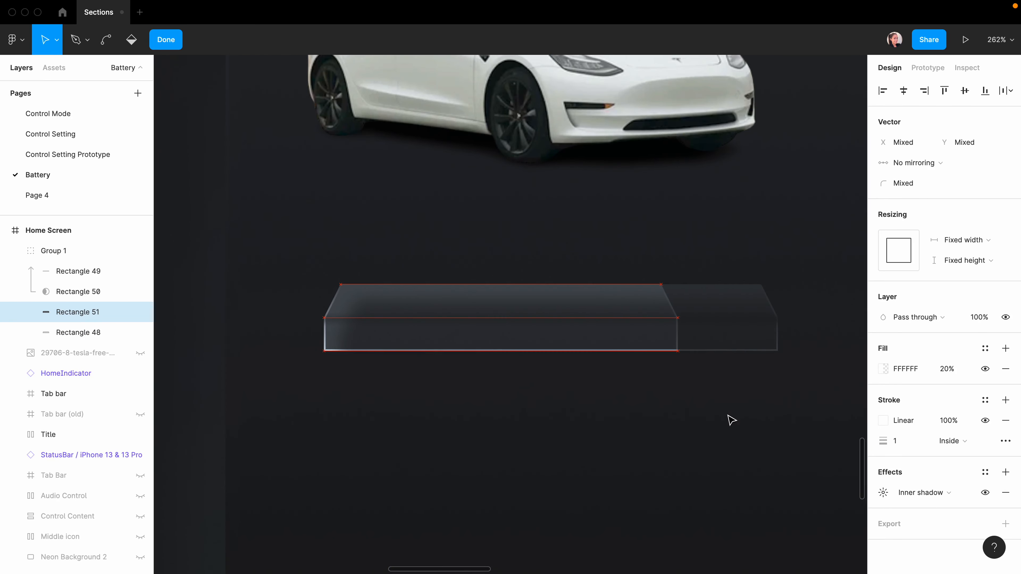
key(shift+Left)
key(shift+Right)
key(shift+Right)
key(shift+Right)
key(shift+Right)
key(shift+Right)
key(shift+Right)
key(shift+Right)
key(shift+Right)
key(shift+Right)
key(shift+Right)
key(shift+Right)
key(shift+Right)
key(shift+Right)
key(shift+Right)
key(shift+Right)
key(shift+Right)
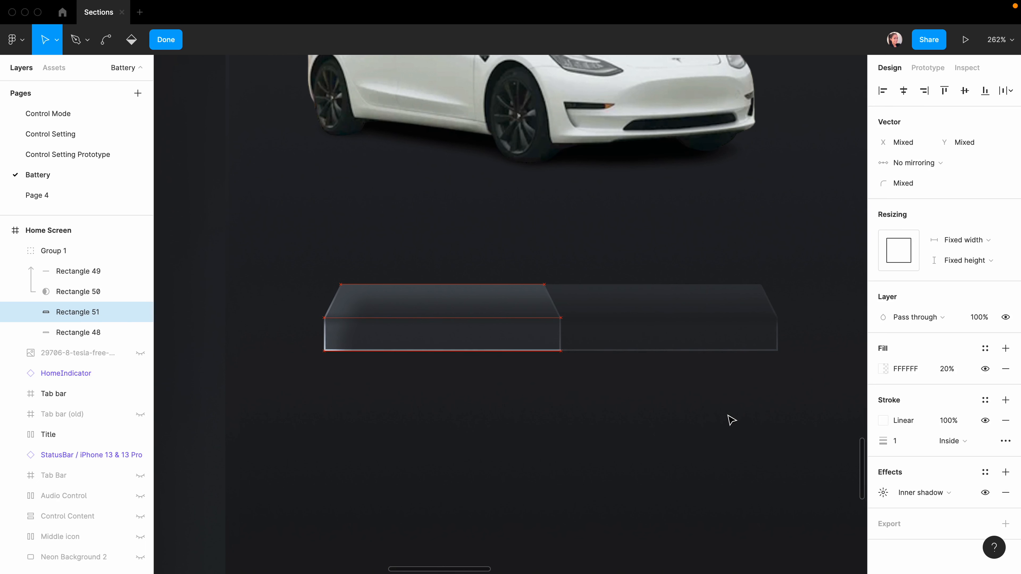
key(shift+Left)
key(shift+Left)
key(shift+Left)
key(shift+Left)
key(shift+Left)
key(shift+Left)
key(shift+Left)
key(shift+Left)
key(shift+Left)
key(shift+Left)
key(shift+Left)
key(shift+Left)
key(shift+Left)
key(shift+Left)
key(shift+Left)
key(shift+Left)
key(shift+Left)
key(shift+Left)
key(shift+Left)
key(shift+Left)
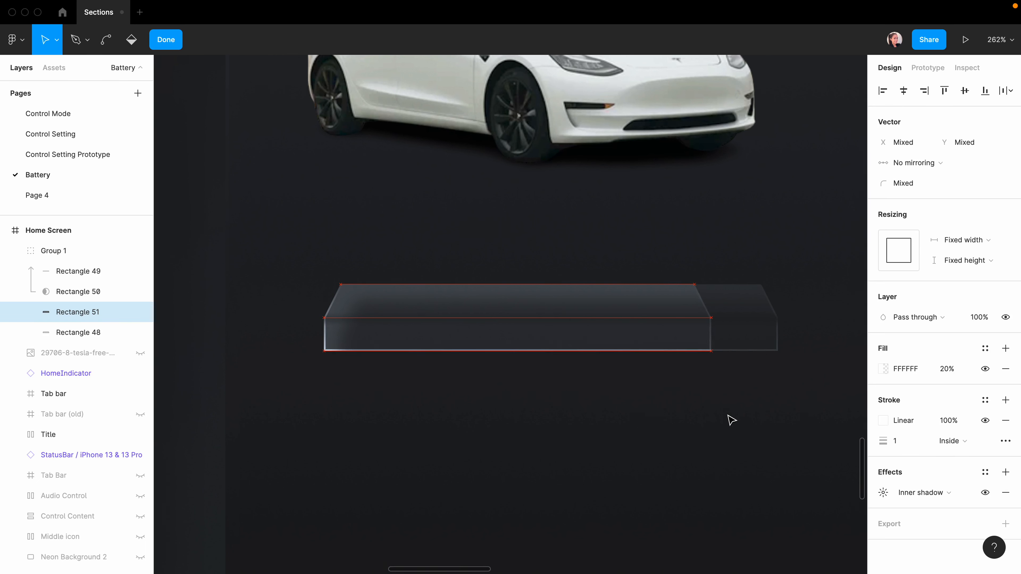
key(shift+Right)
key(shift+Right)
key(shift+Right)
key(shift+Right)
key(shift+Right)
key(shift+Right)
key(shift+Right)
key(shift+Right)
key(shift+Right)
key(shift+Right)
key(shift+Right)
key(shift+Right)
key(shift+Right)
key(shift+Right)
key(shift+Right)
key(shift+Right)
key(shift+Right)
key(shift+Right)
key(shift+Right)
key(shift+Right)
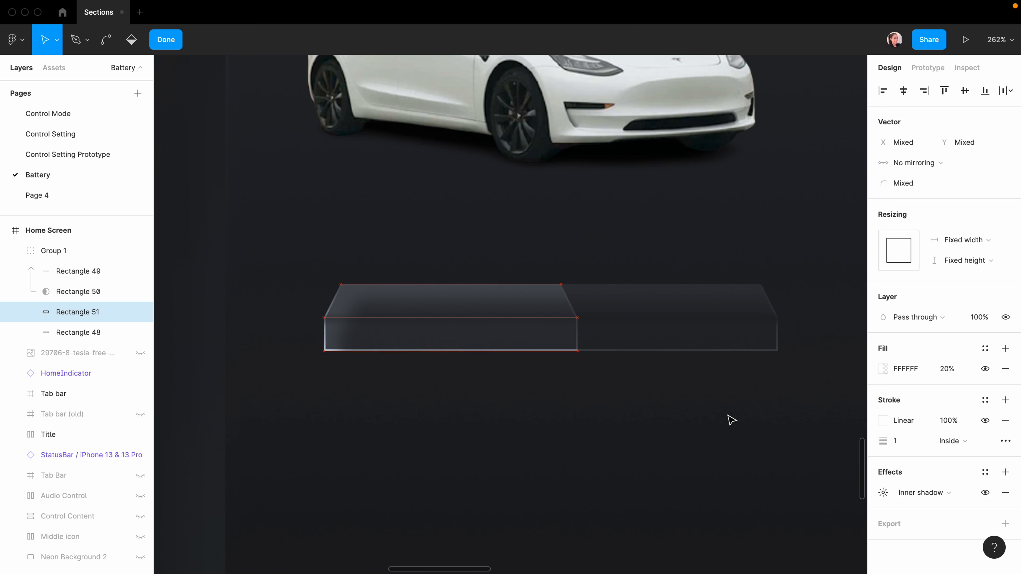
key(Escape)
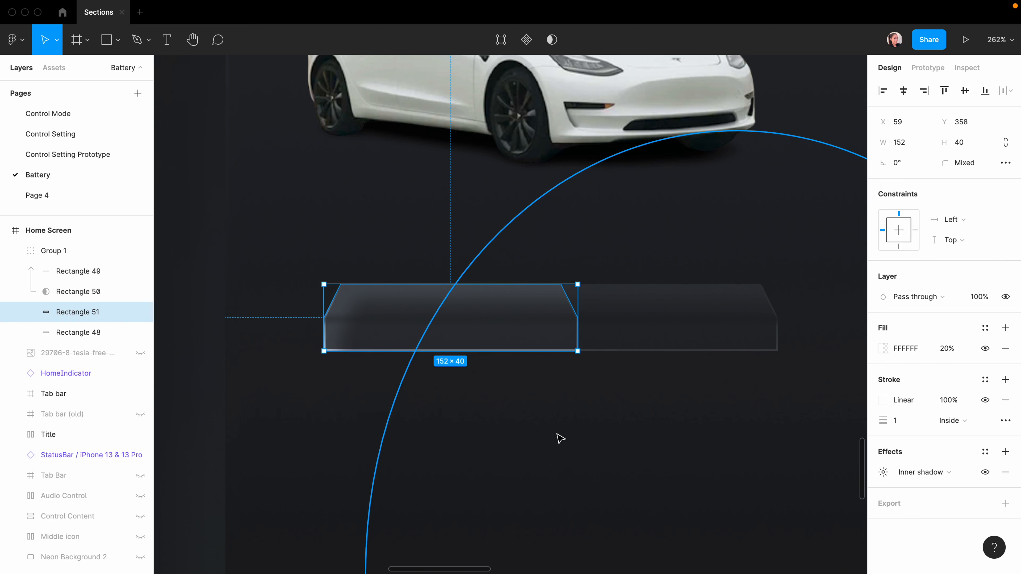
Remove Rectangle 51's inner shadow and stroke and fill it with the cyan Gradient 8 style.
click(557, 438)
click(71, 263)
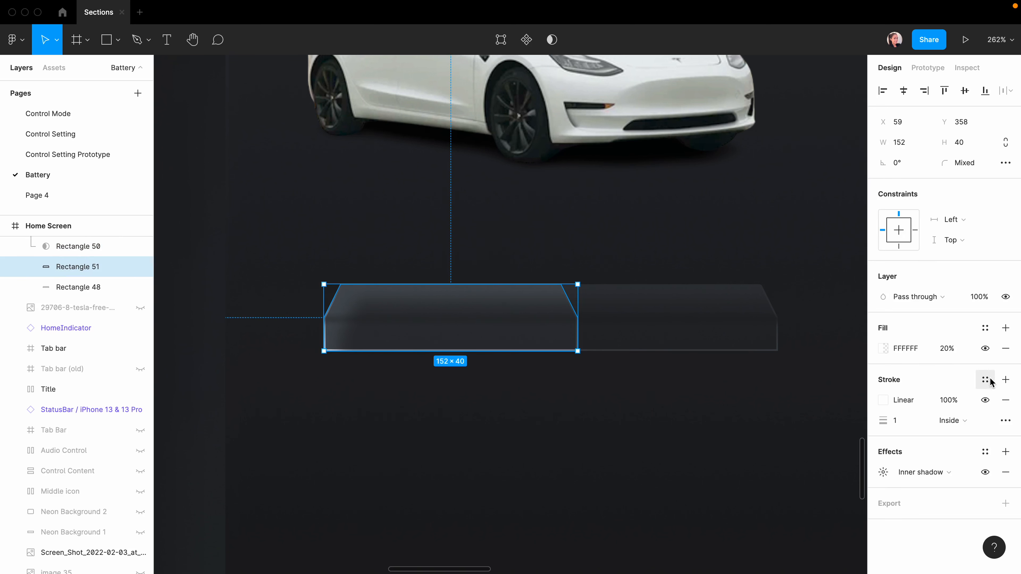
click(1006, 475)
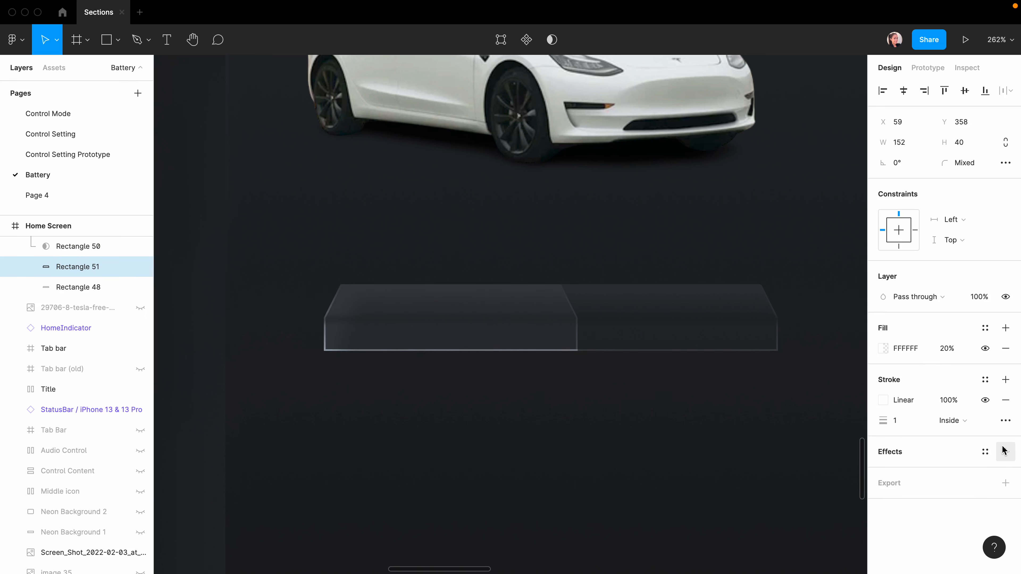
click(1005, 400)
click(985, 328)
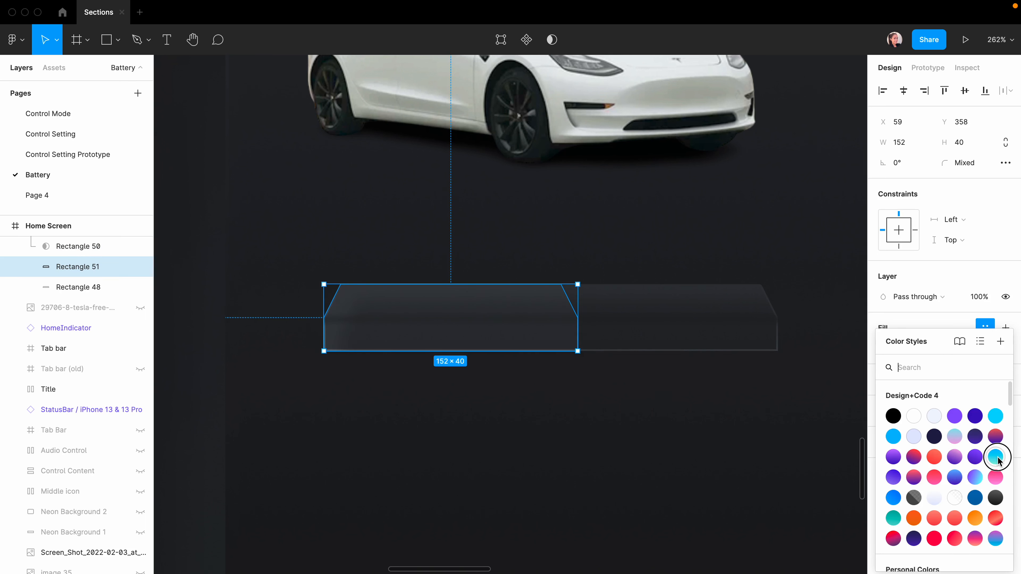
click(996, 457)
click(515, 428)
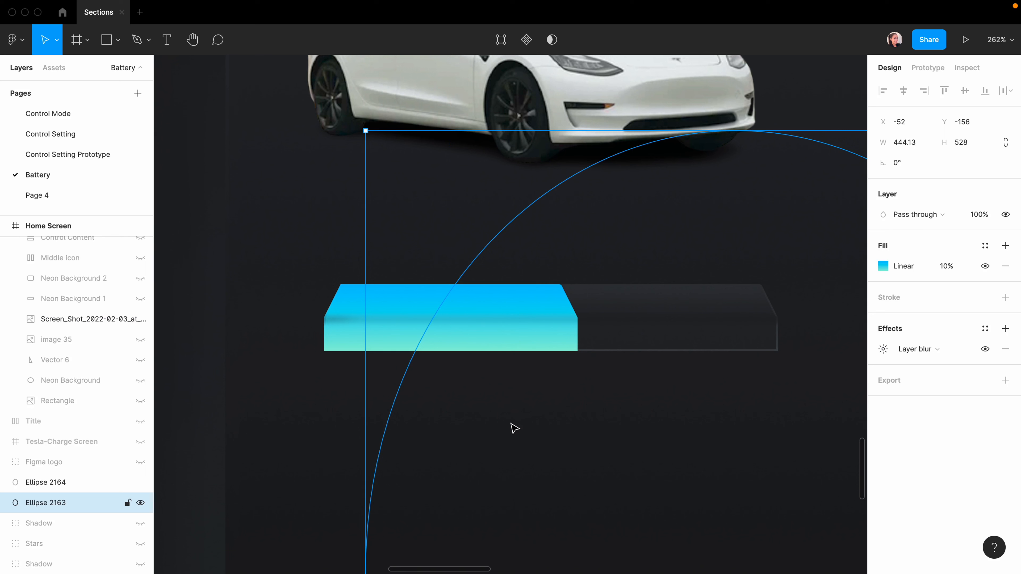
Select Rectangle 51 in the layers and duplicate it as Rectangle 52.
click(535, 338)
scroll(51, 284, up, 3)
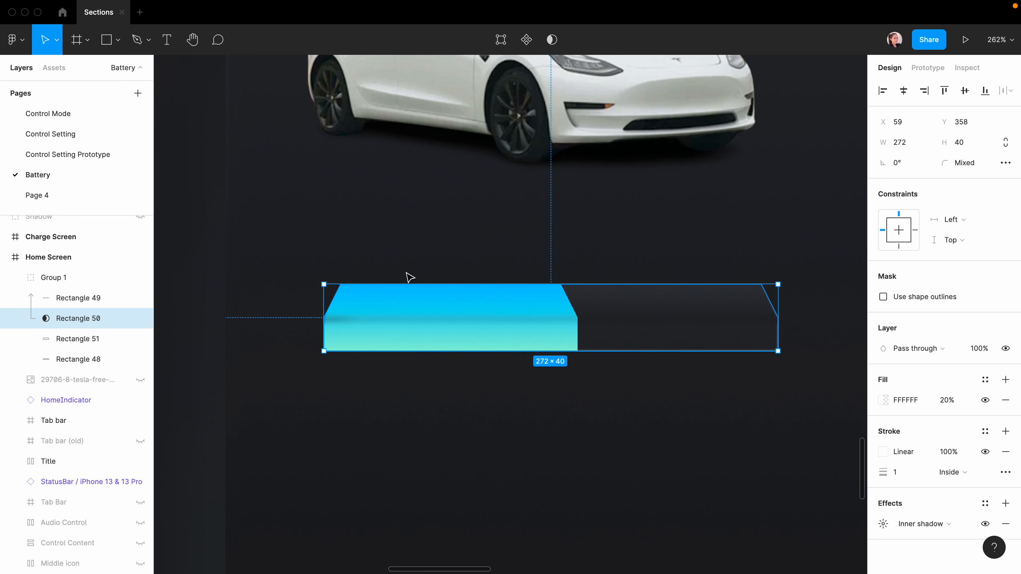
click(66, 339)
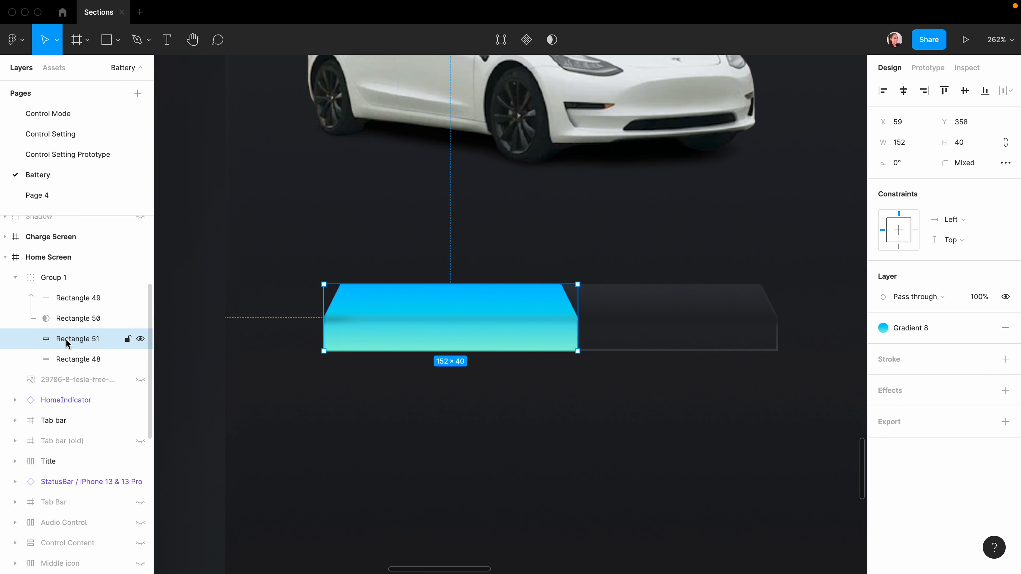
key(super+d)
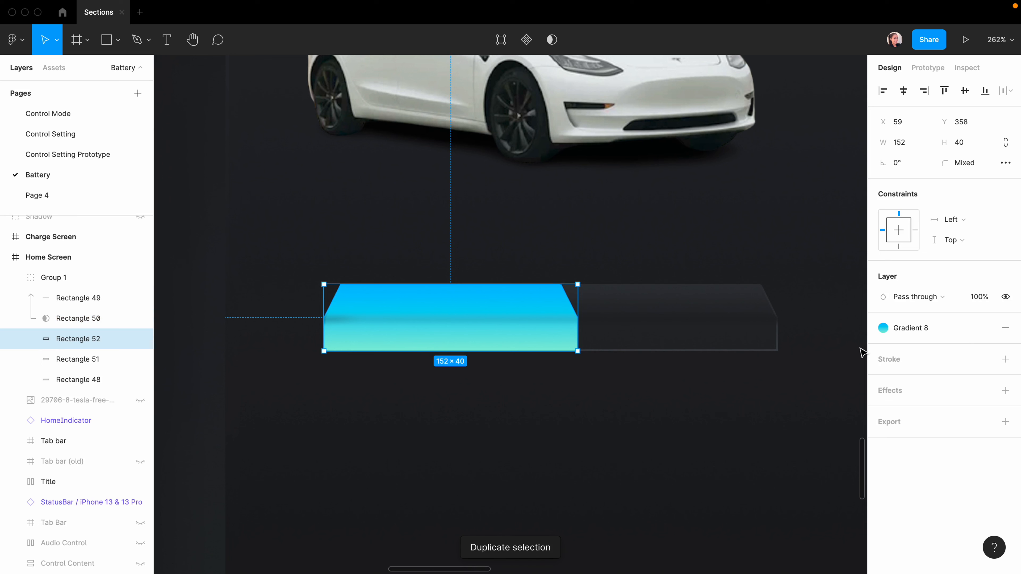
Give the charge copy a Layer blur effect with a blur of 7.
click(1005, 391)
click(920, 411)
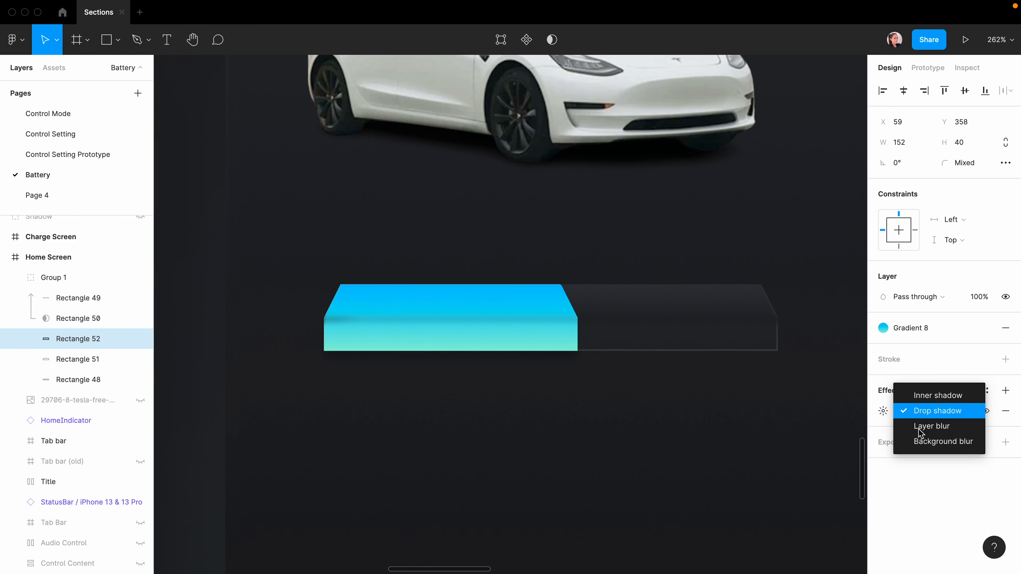
click(921, 425)
click(882, 410)
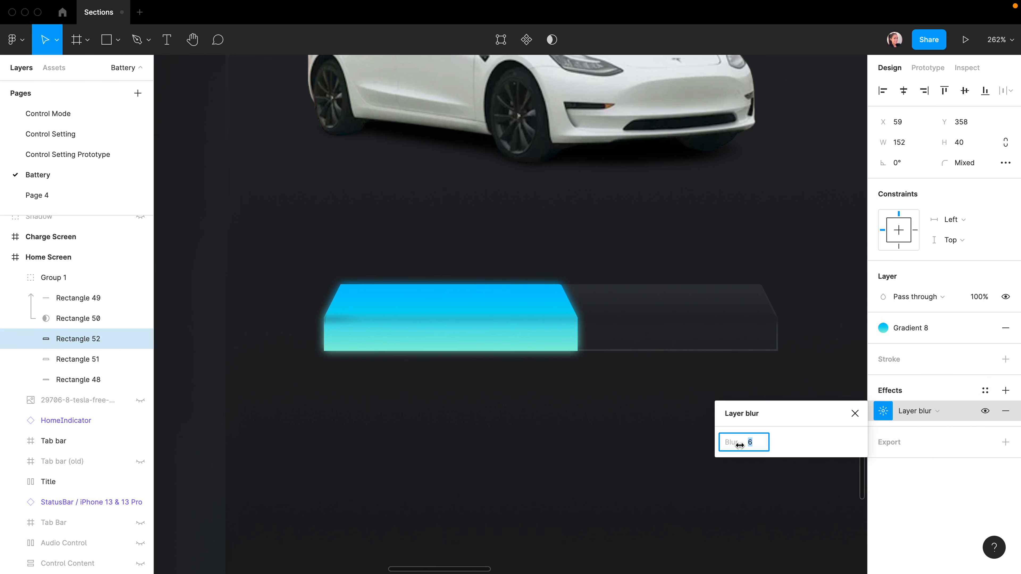
drag(725, 444, 738, 449)
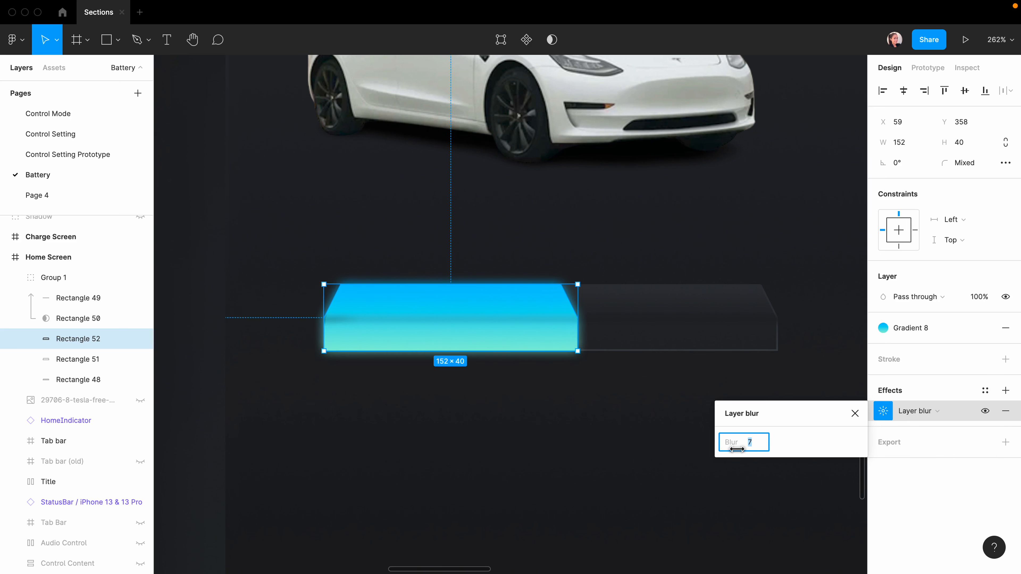
click(280, 449)
click(280, 450)
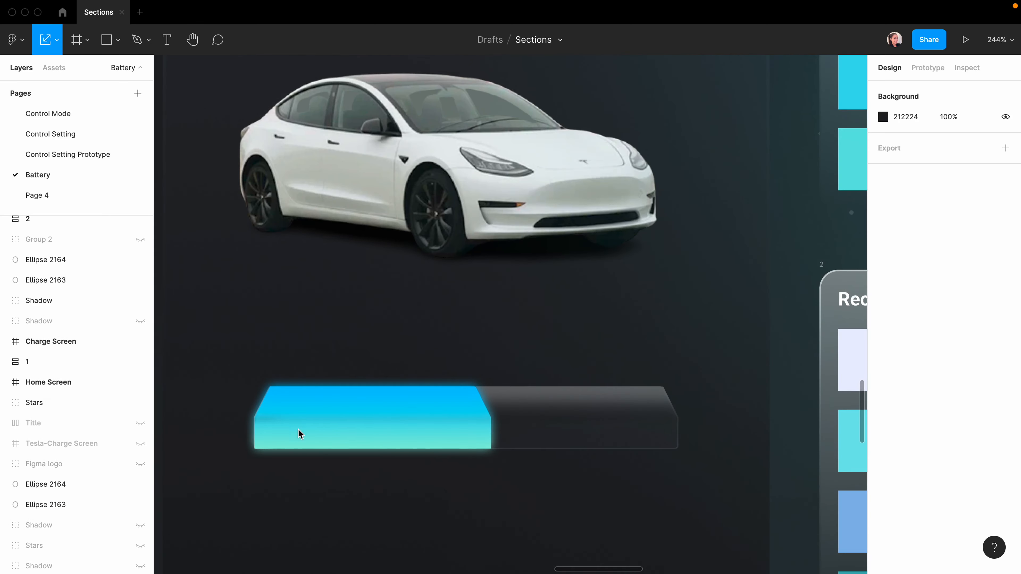
Select the blurred Rectangle 52 and duplicate it as Rectangle 53.
double_click(327, 428)
click(64, 506)
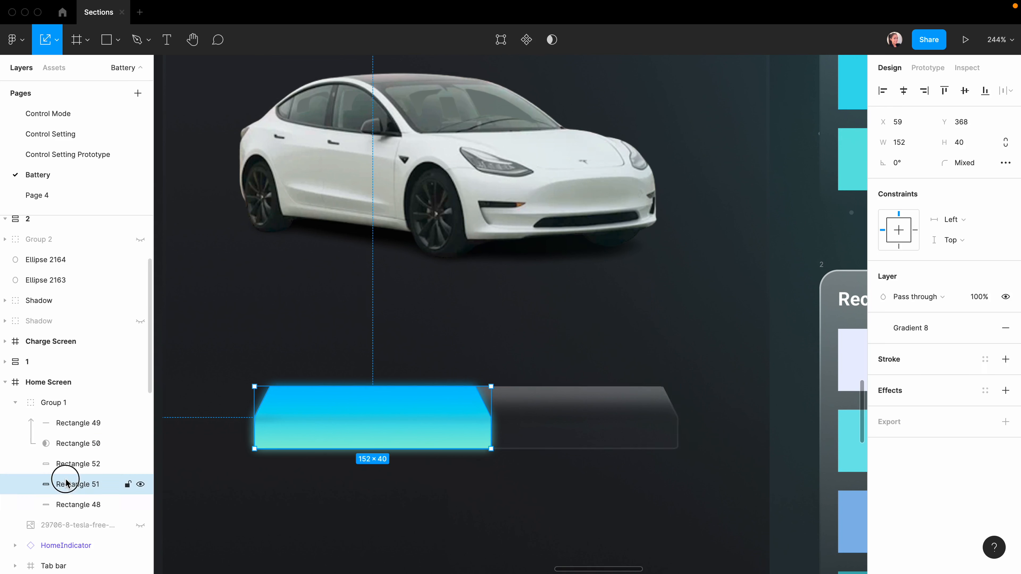
click(67, 463)
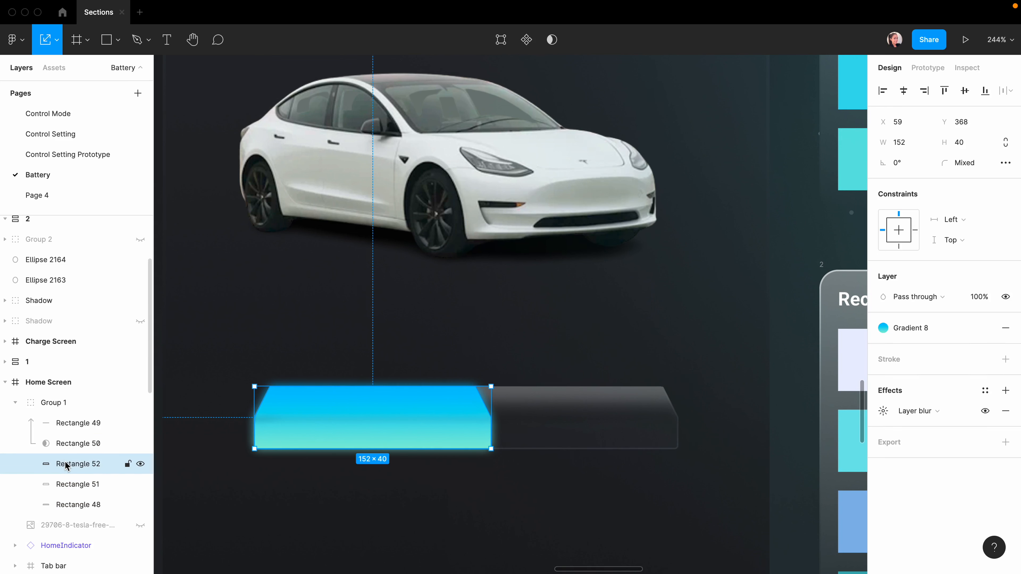
key(super+d)
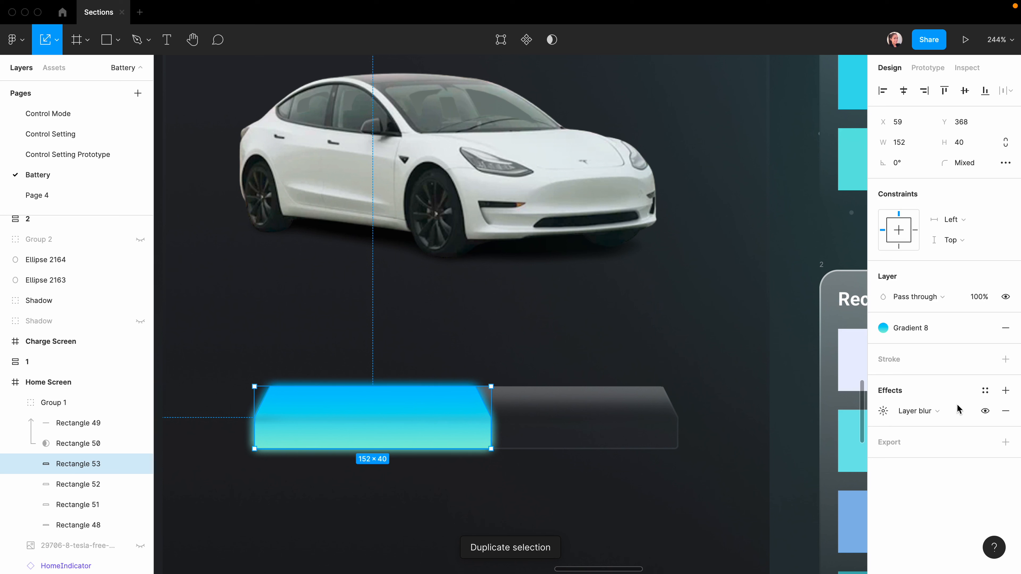
Hide the blur on Rectangle 53 and raise its top points to make it taller.
click(985, 410)
double_click(278, 446)
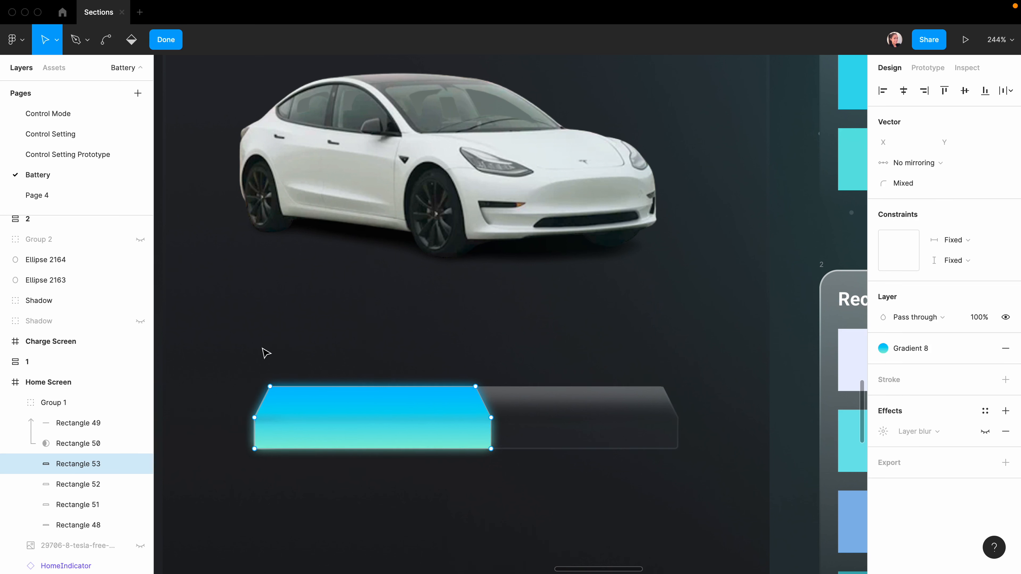
drag(228, 339, 292, 441)
drag(228, 321, 522, 437)
key(shift+Up)
key(shift+Up)
key(shift+Up)
key(shift+Up)
key(shift+Up)
key(shift+Up)
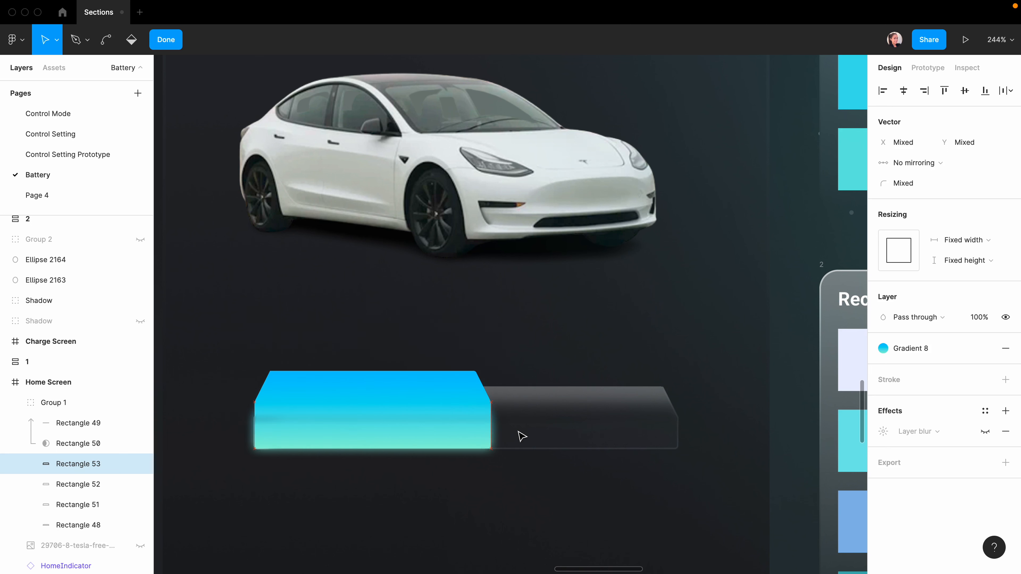
key(Escape)
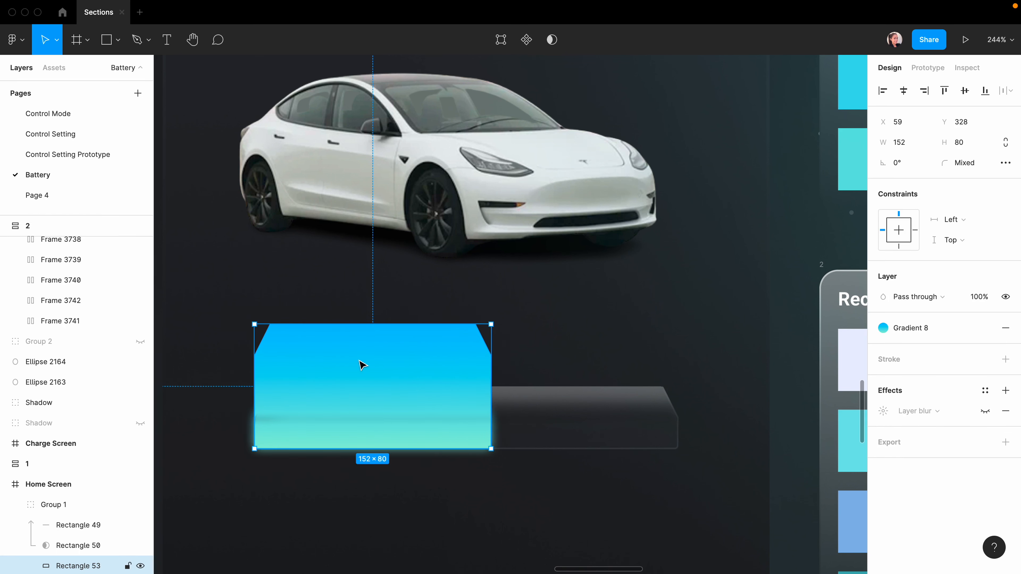
Set the shape's height to 96 and nudge it slightly upward.
scroll(353, 378, down, 5)
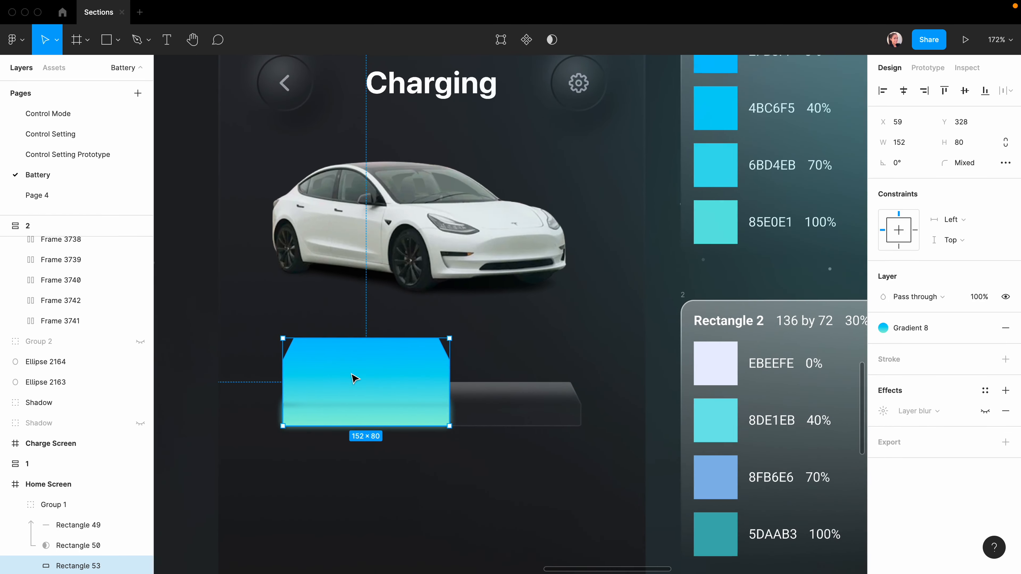
scroll(353, 376, down, 2)
click(963, 145)
text(96)
key(Return)
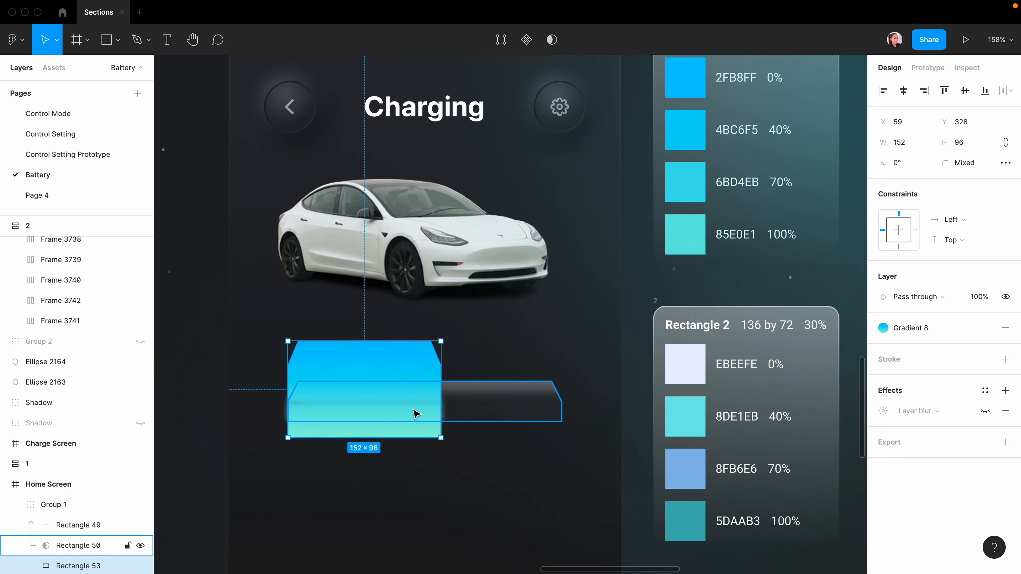
key(shift+Up)
key(Up)
key(Up)
key(Up)
key(Up)
key(Up)
key(Up)
key(Up)
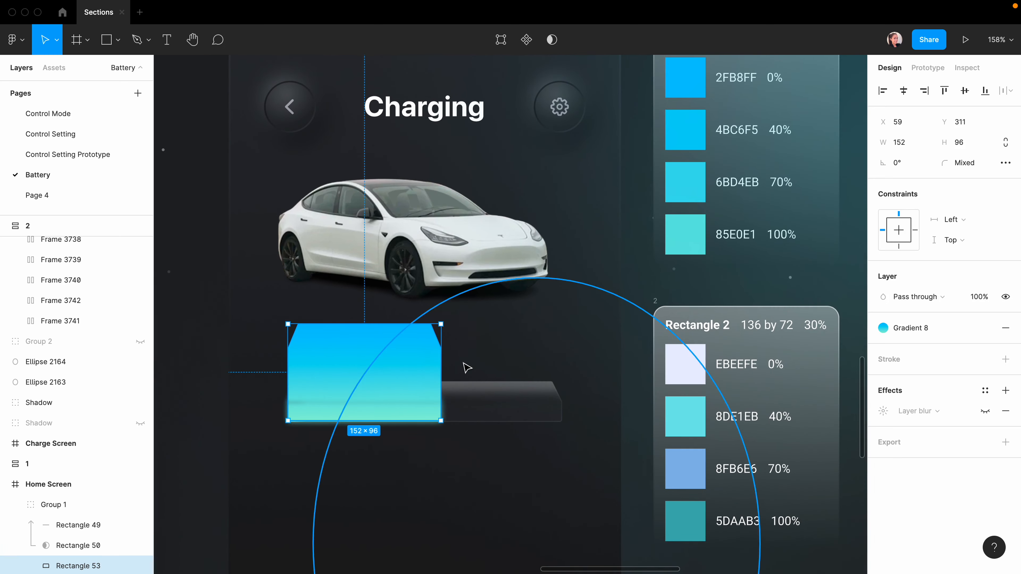
scroll(392, 488, up, 2)
scroll(390, 486, right, 1)
Detach the Gradient 8 style and sample 85E0E1 for the bottom gradient stop.
click(985, 328)
click(884, 348)
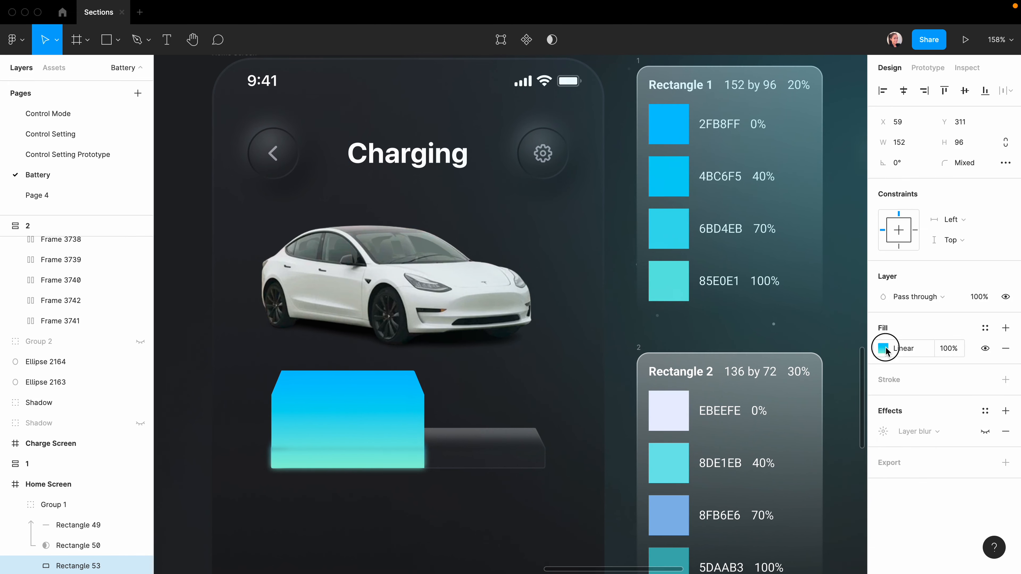
scroll(421, 404, right, 2)
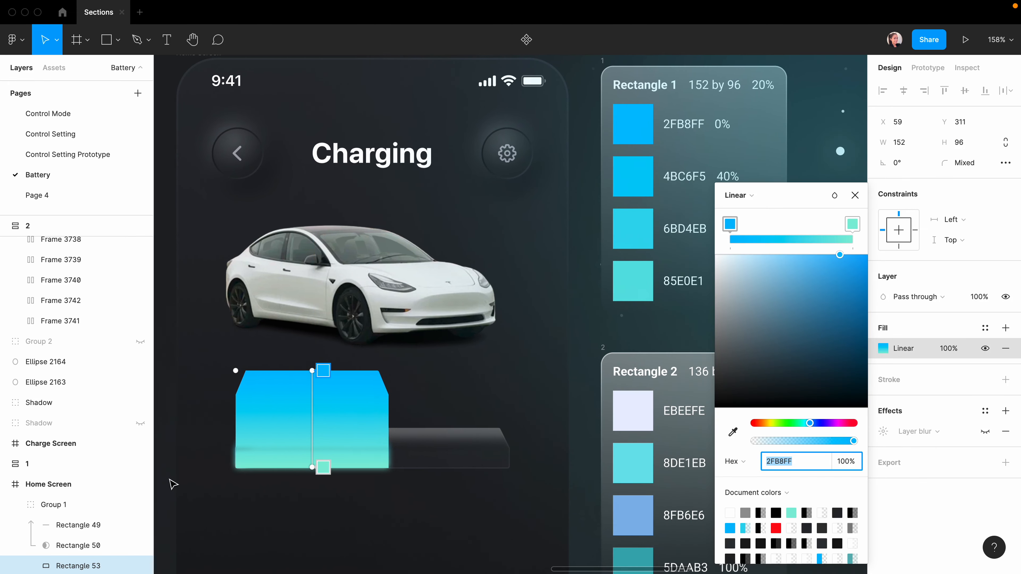
click(323, 468)
click(733, 432)
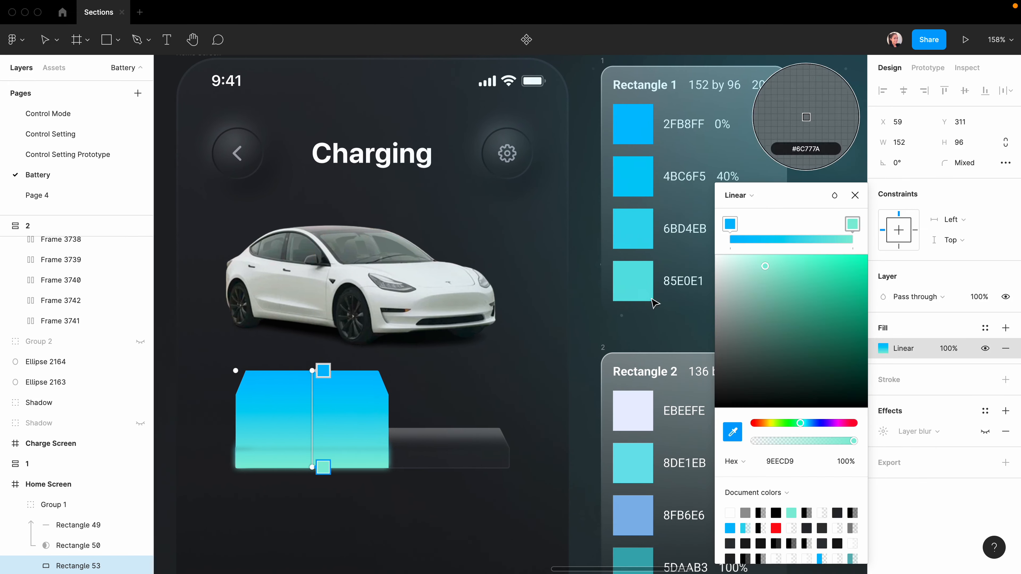
click(638, 288)
scroll(639, 289, right, 3)
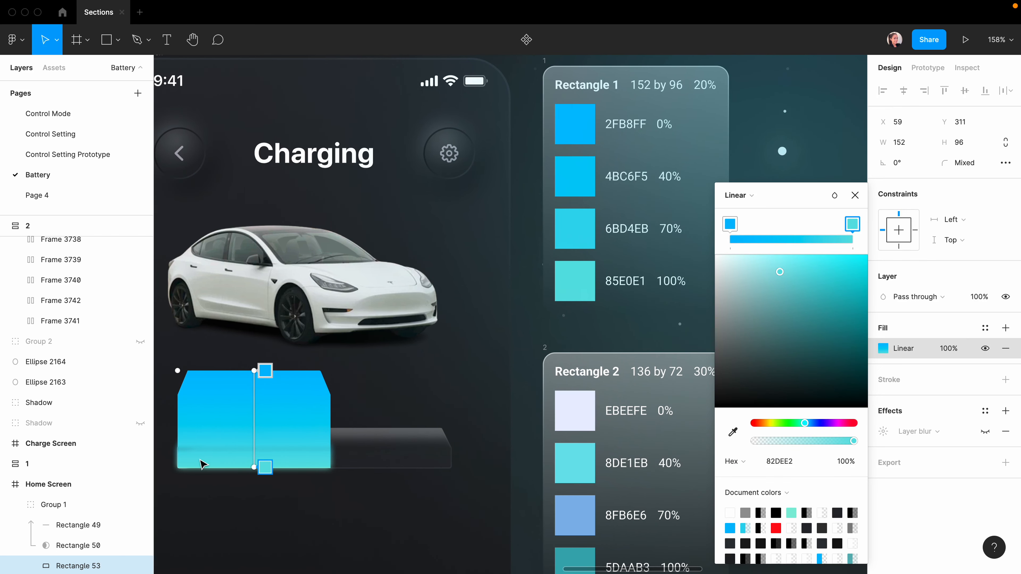
Add gradient stops 6BD4EB at 70% and 4BC6F5 at 40% opacity.
click(261, 438)
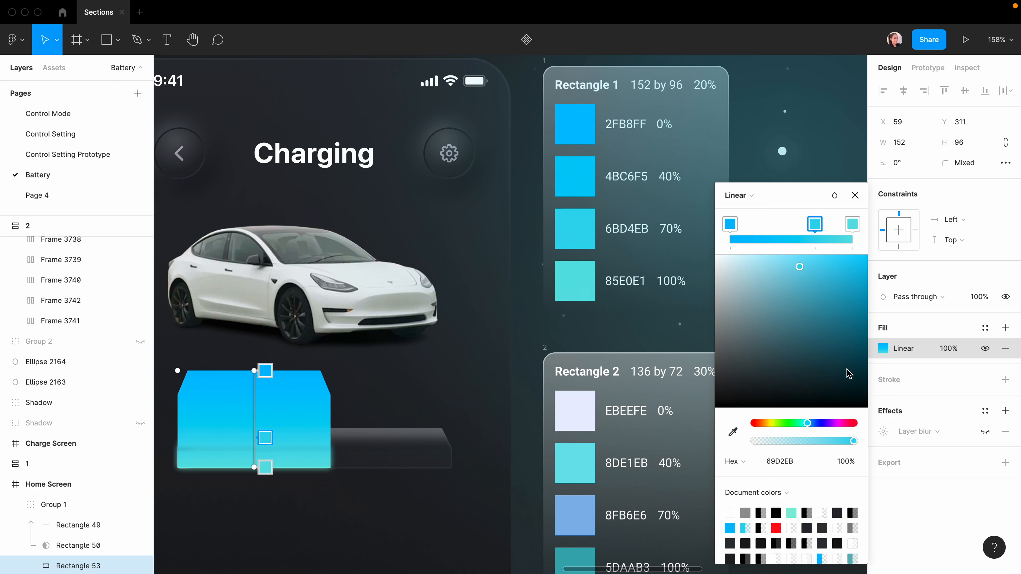
click(733, 433)
click(583, 229)
click(844, 462)
text(70)
key(Return)
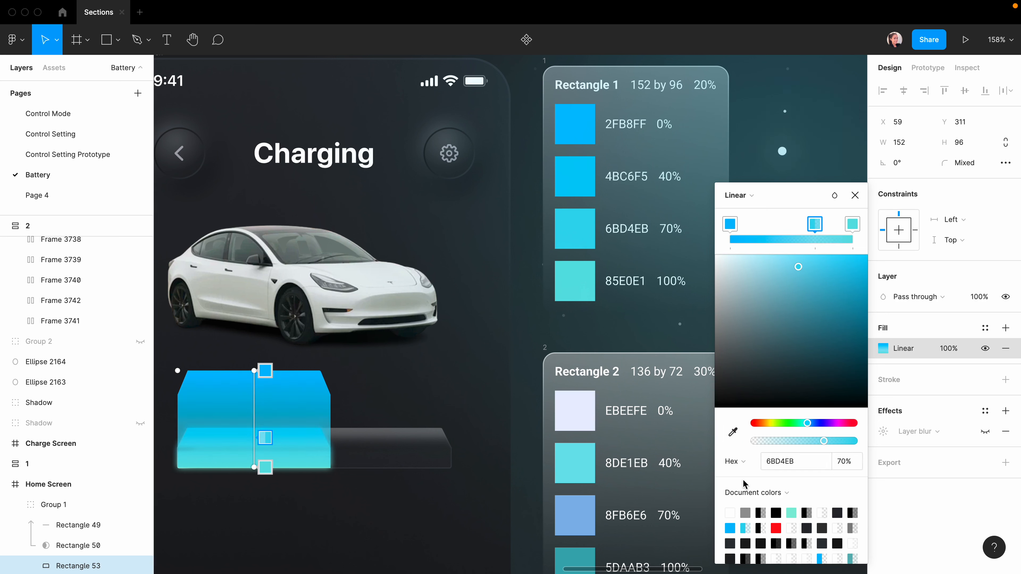
click(254, 407)
click(733, 432)
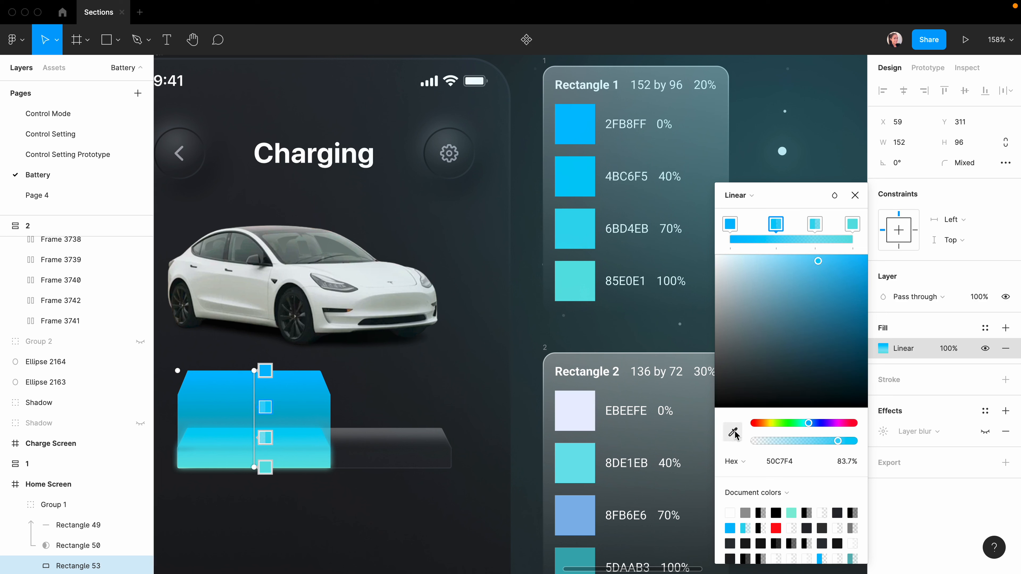
click(557, 164)
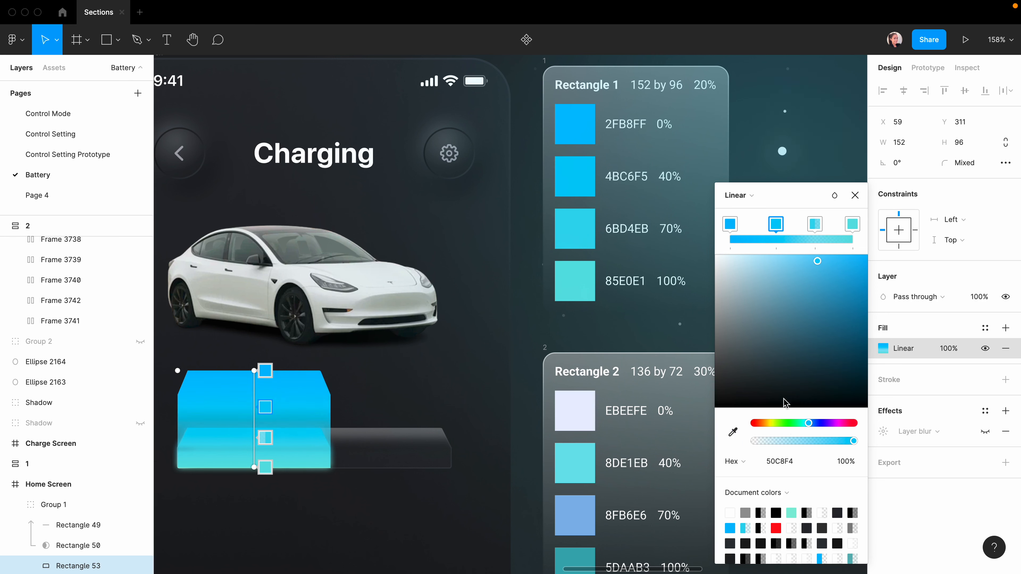
click(845, 461)
text(4)
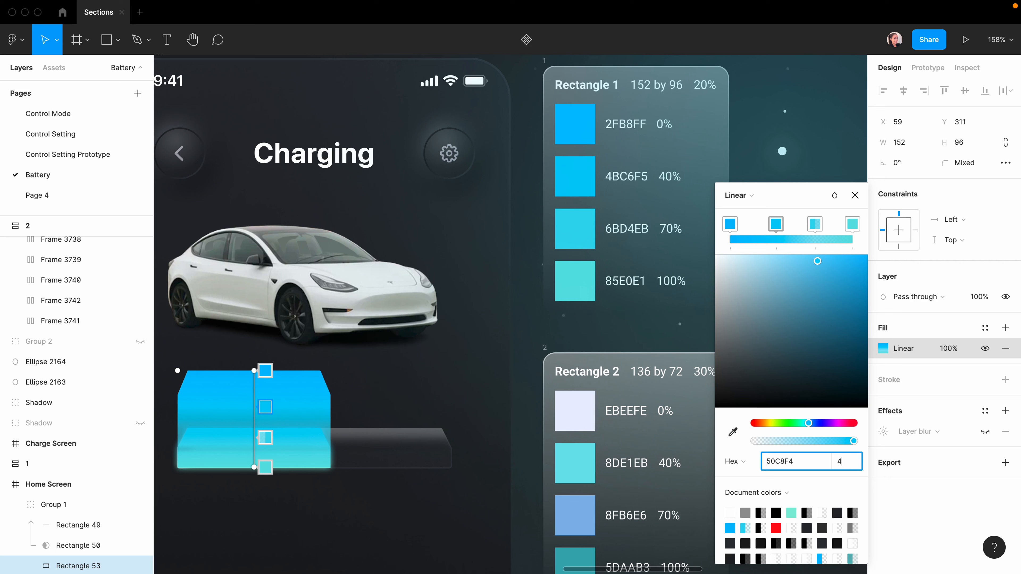
text(0)
key(Return)
Set the top gradient stop to 2FB8FF at 0% opacity.
click(265, 371)
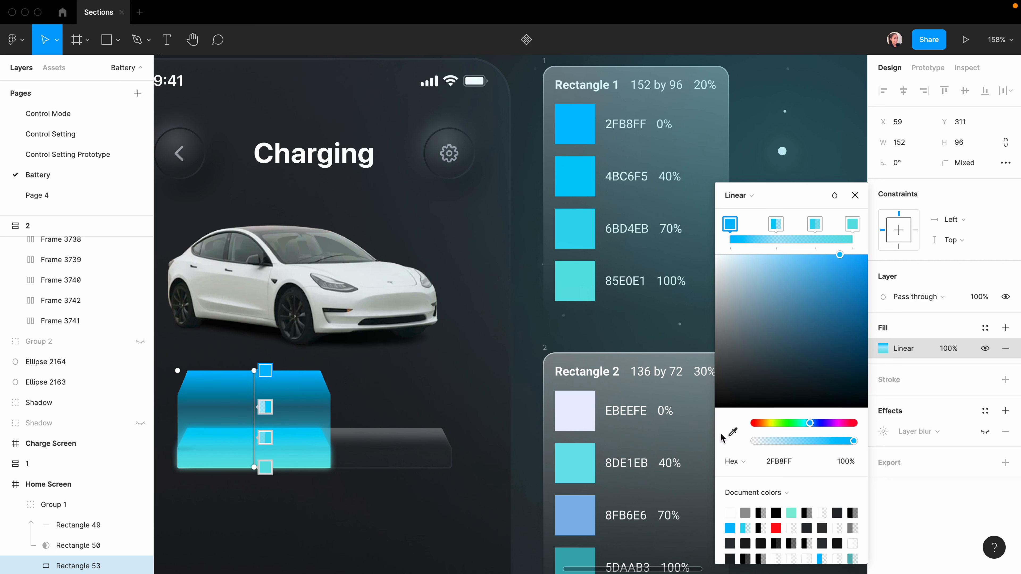
click(733, 433)
click(578, 112)
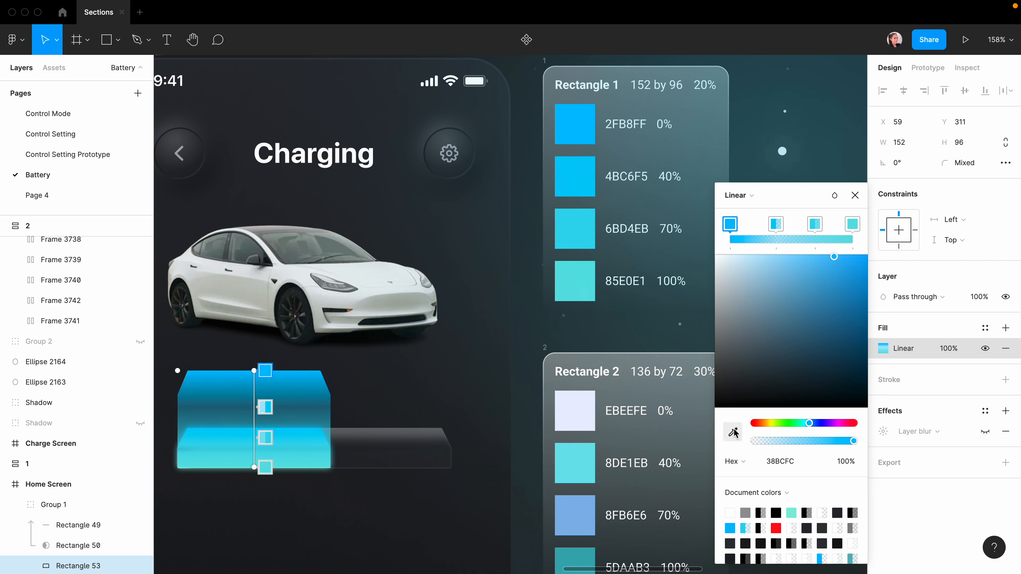
drag(854, 443, 661, 452)
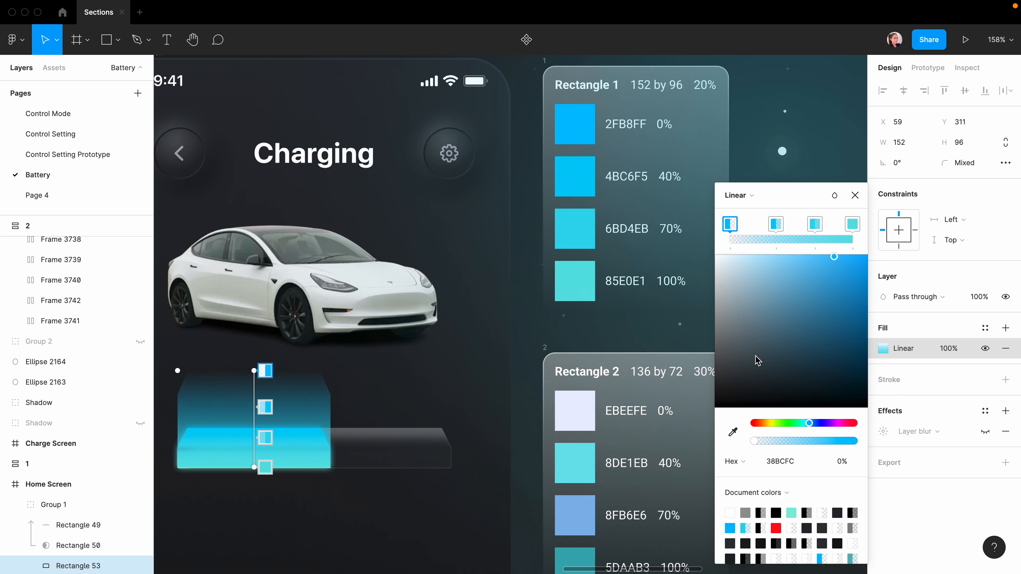
key(Escape)
scroll(53, 429, down, 5)
Duplicate the battery bar and move its corner points to remove the slants, making a straight-sided box.
key(super+d)
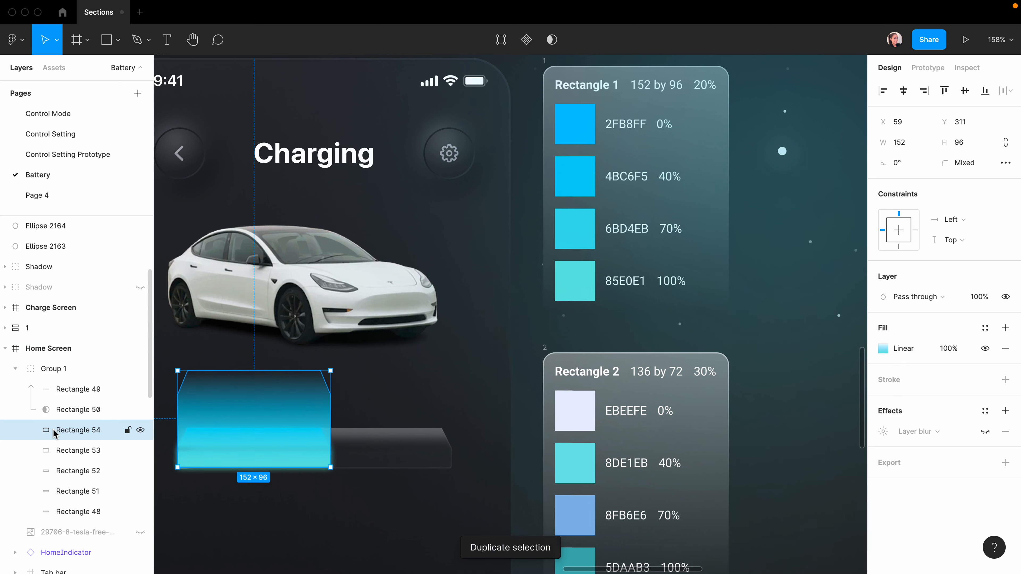
key(Return)
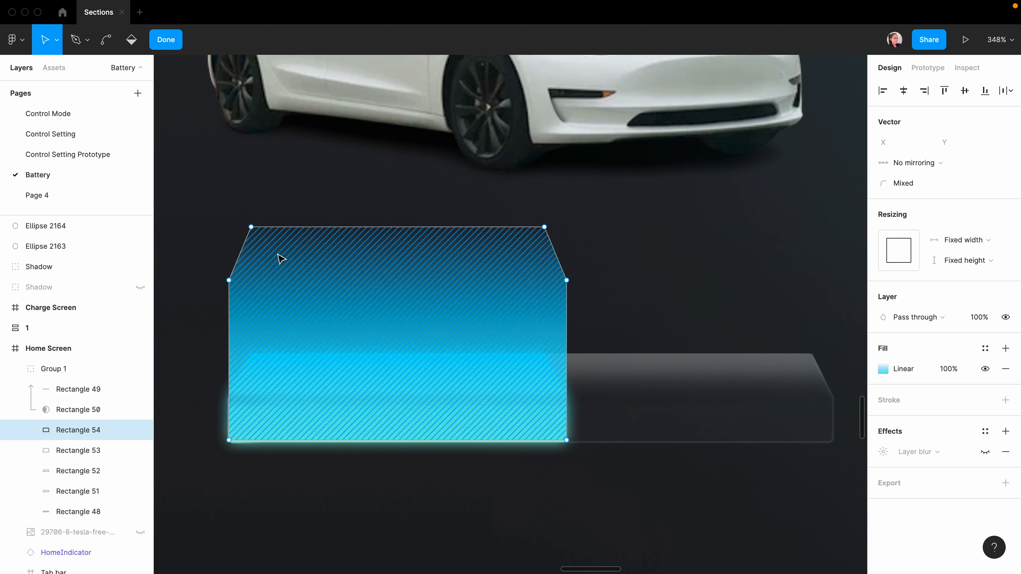
drag(210, 259, 293, 468)
key(Right)
key(Right)
key(Right)
key(Right)
key(Right)
key(Right)
key(Right)
key(Right)
key(Right)
key(Right)
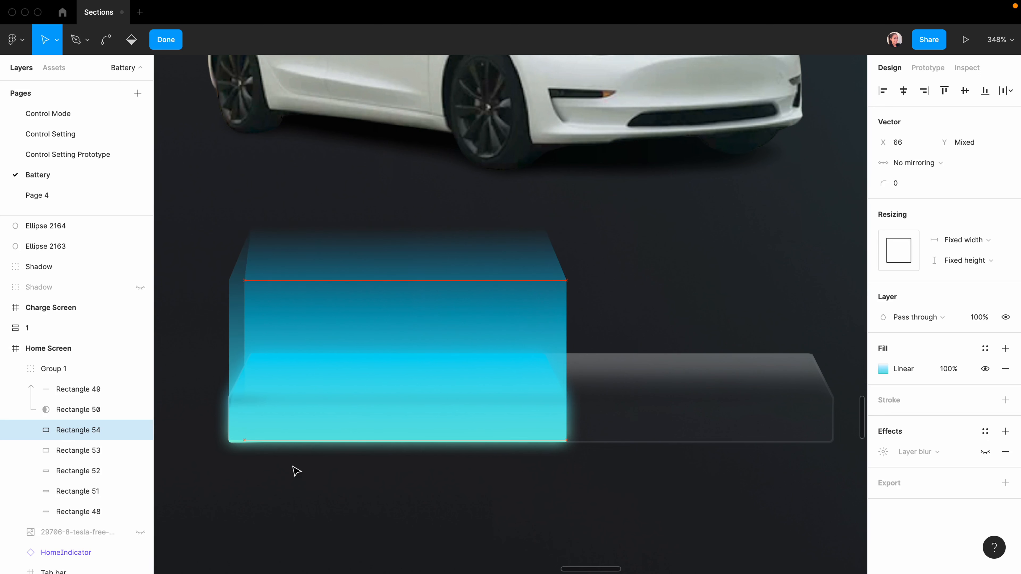
scroll(266, 333, down, 1)
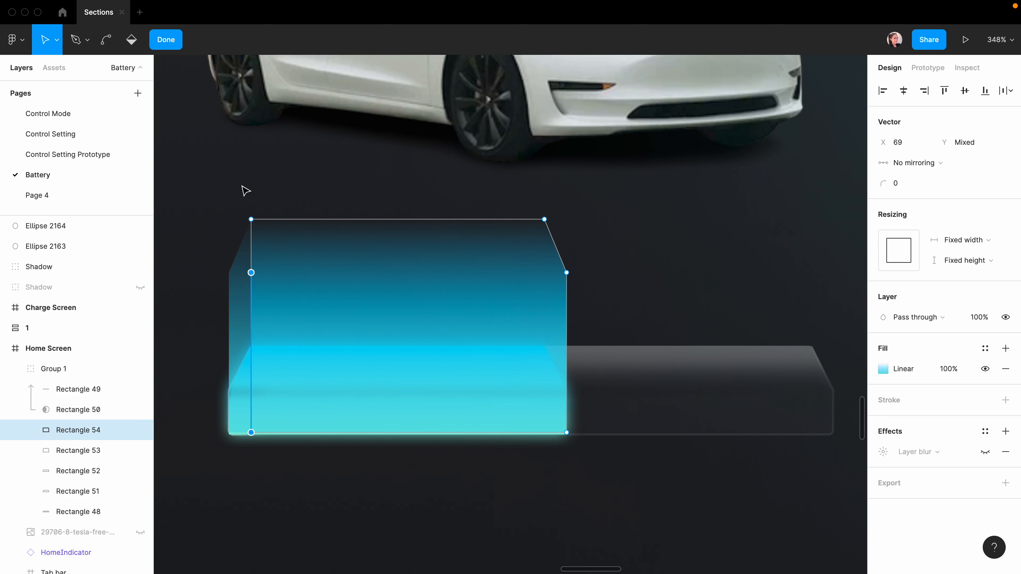
drag(669, 241, 540, 479)
key(shift+Left)
key(shift+Left)
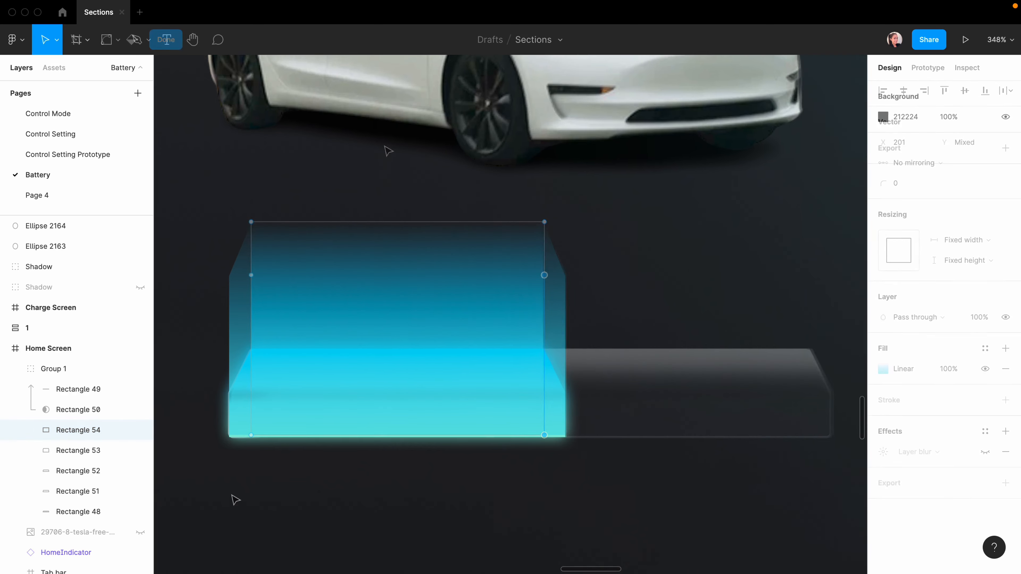
scroll(232, 496, down, 5)
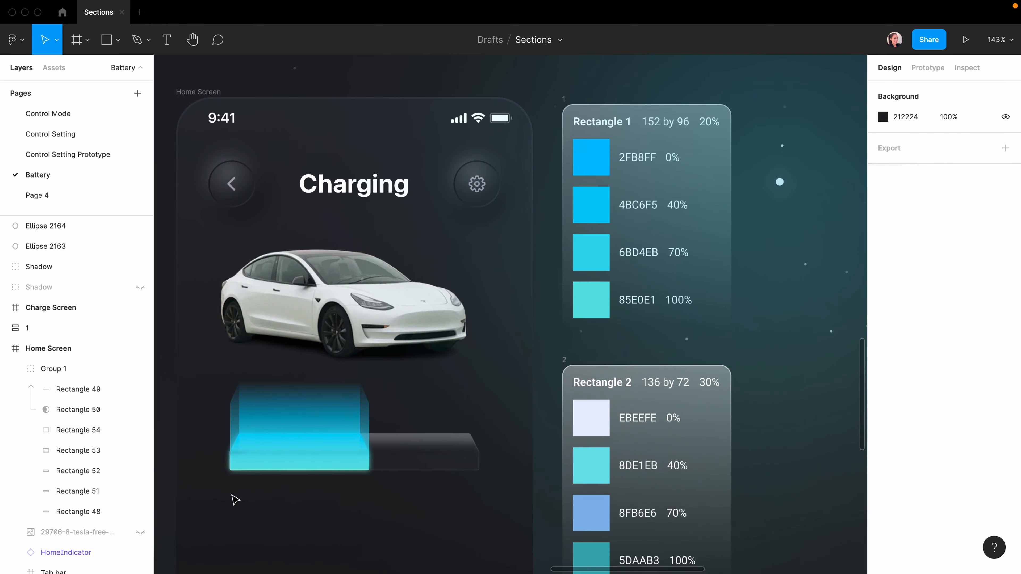
scroll(235, 500, down, 3)
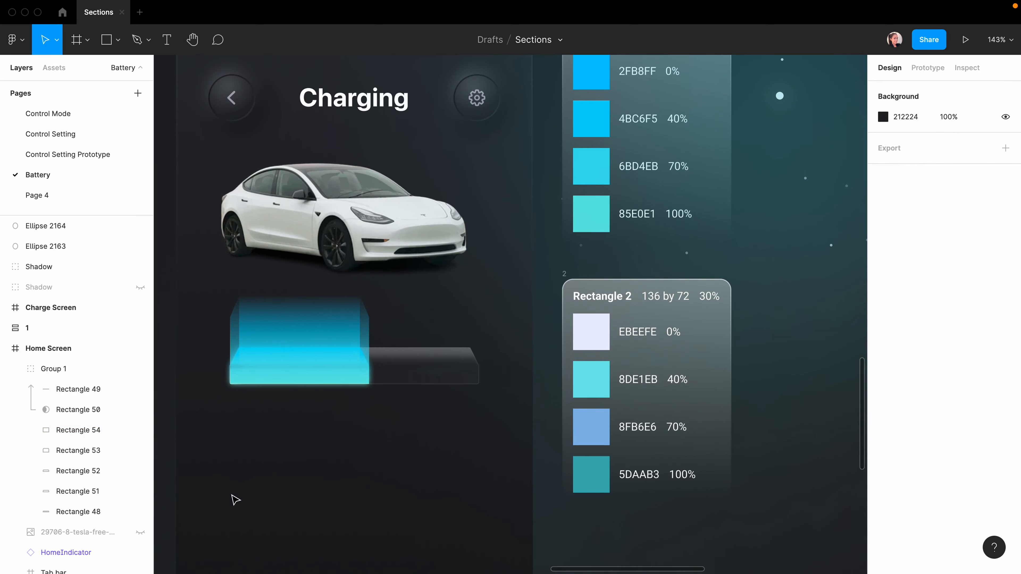
scroll(241, 499, up, 2)
scroll(250, 499, up, 1)
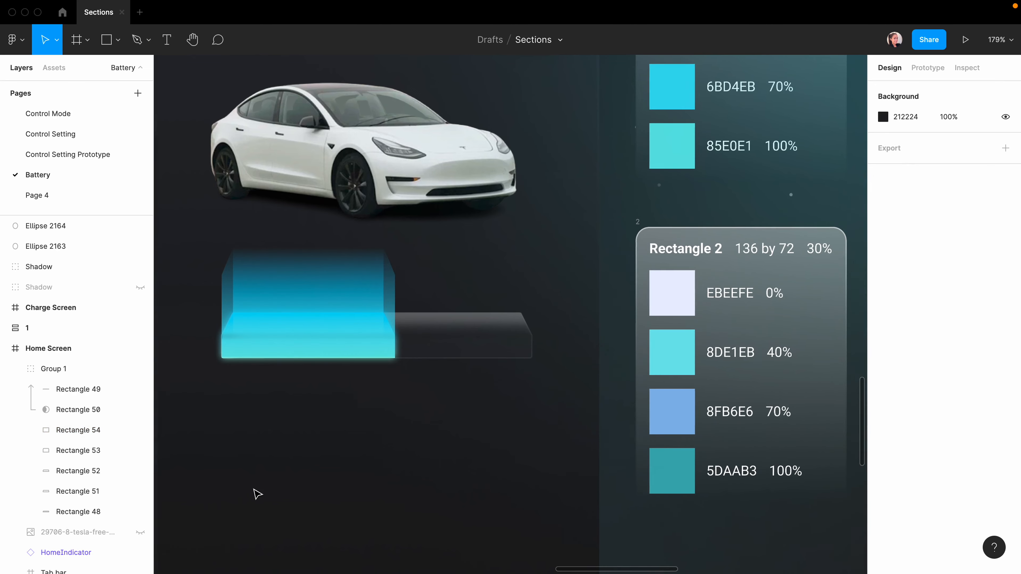
scroll(258, 494, right, 2)
Eyedrop 8FB6E6, 8DE1EB and EBEEFE into the duplicate's third, second and top gradient stops.
click(292, 291)
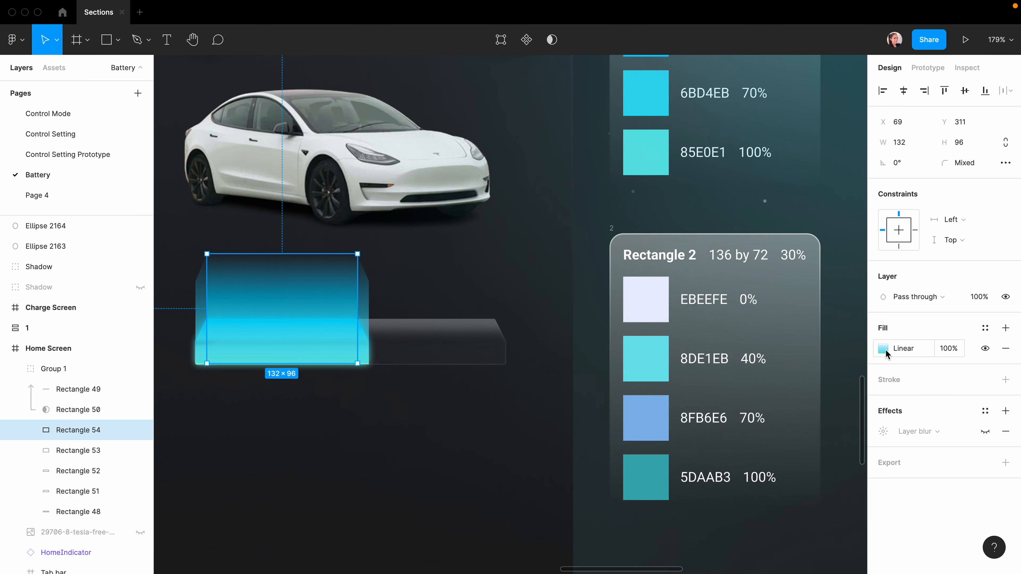
click(882, 349)
click(292, 363)
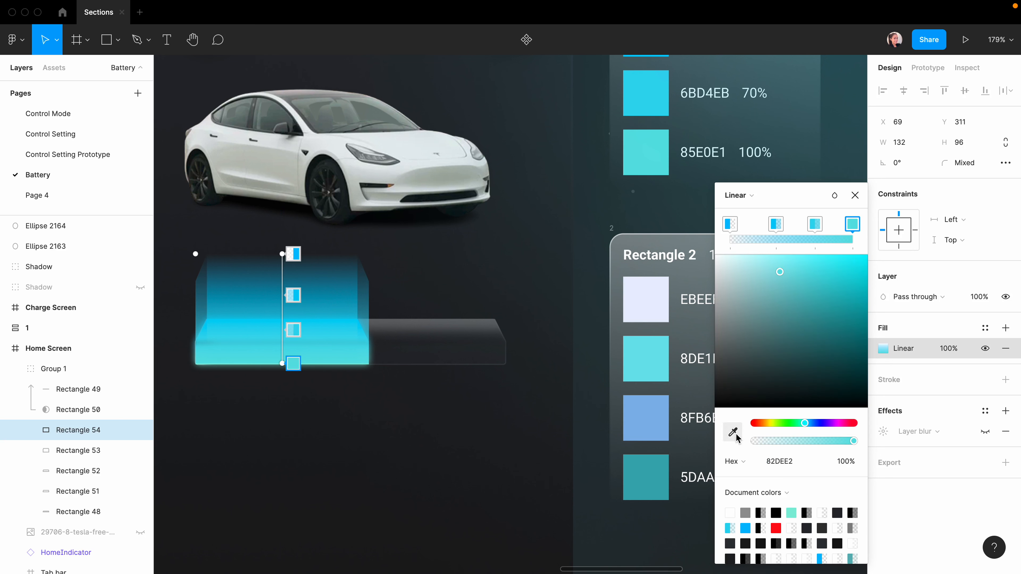
click(293, 329)
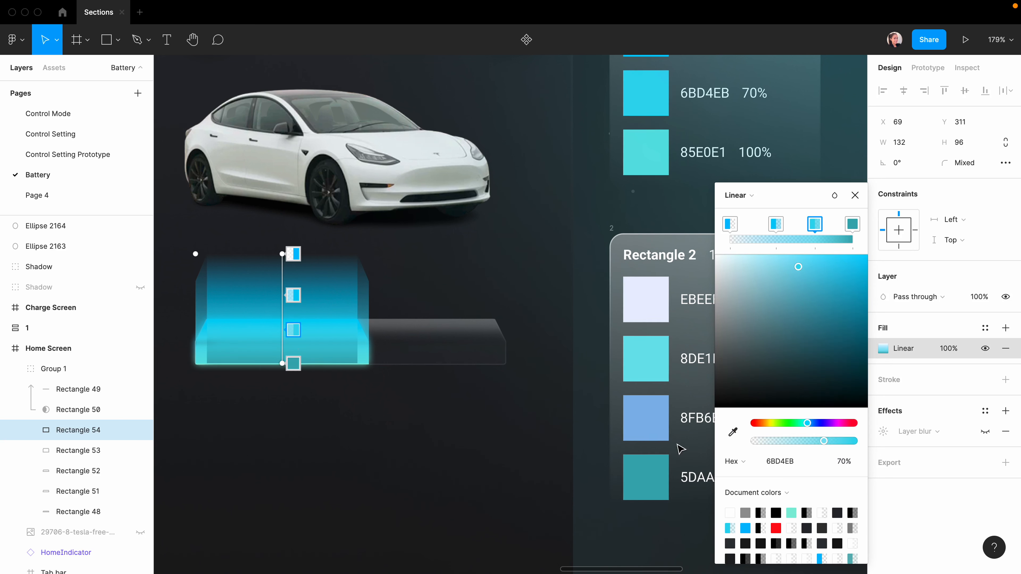
click(733, 433)
click(648, 418)
click(293, 295)
click(734, 433)
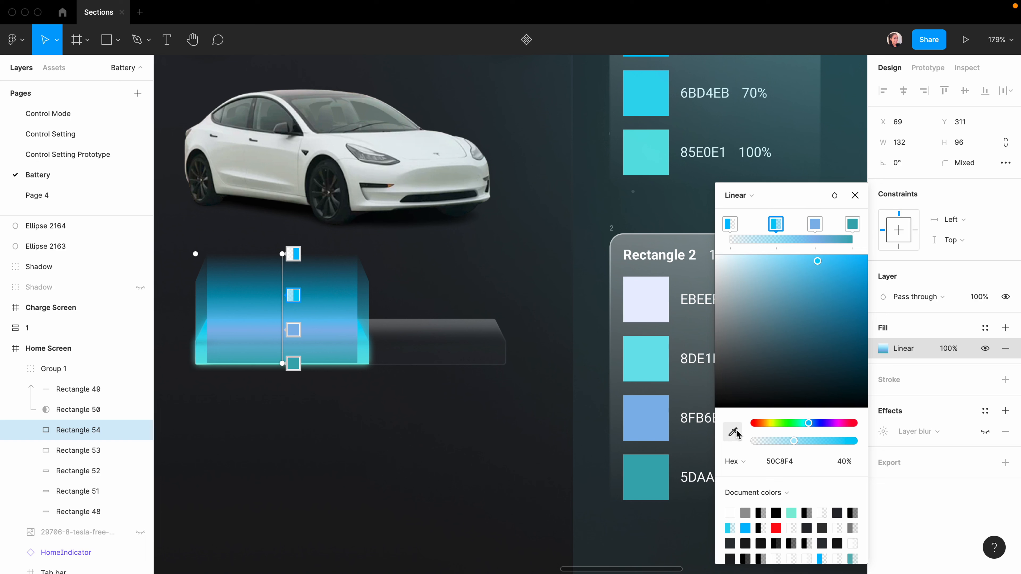
click(647, 359)
click(293, 255)
click(733, 433)
click(646, 300)
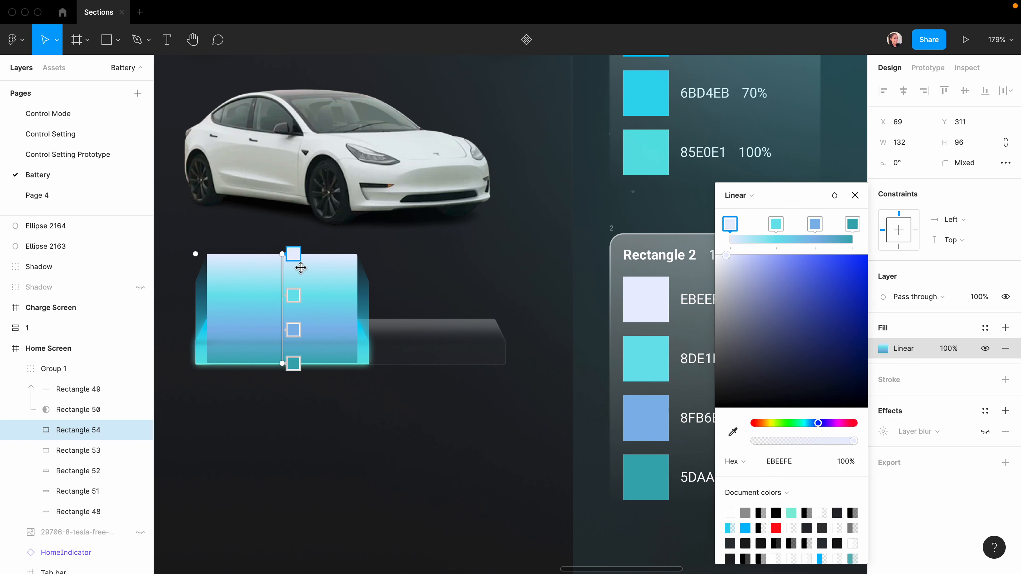
Make the top gradient stop fully transparent and set the second stop to 40% opacity.
drag(851, 447, 533, 449)
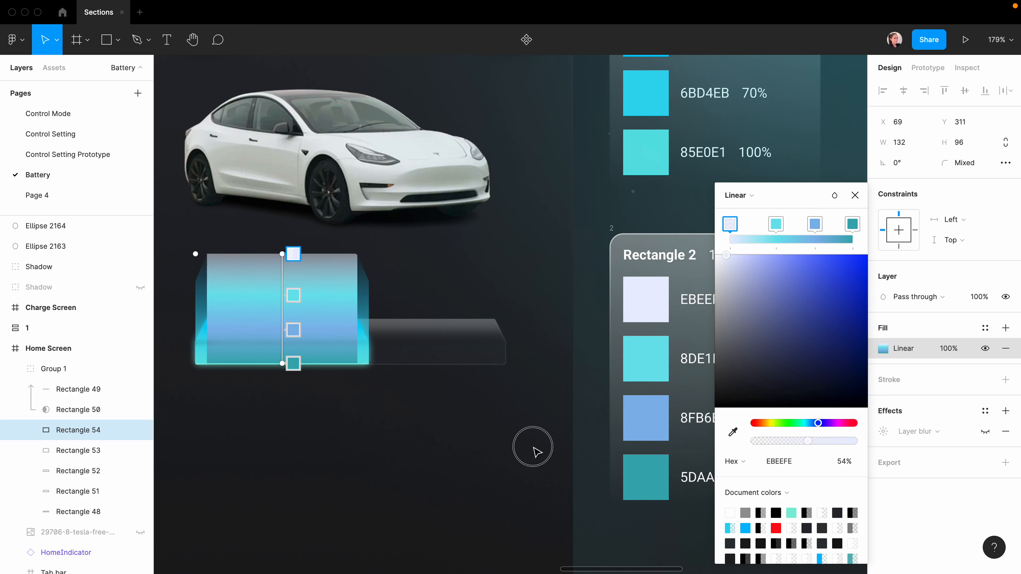
click(293, 295)
click(846, 461)
text(40)
key(Return)
click(297, 329)
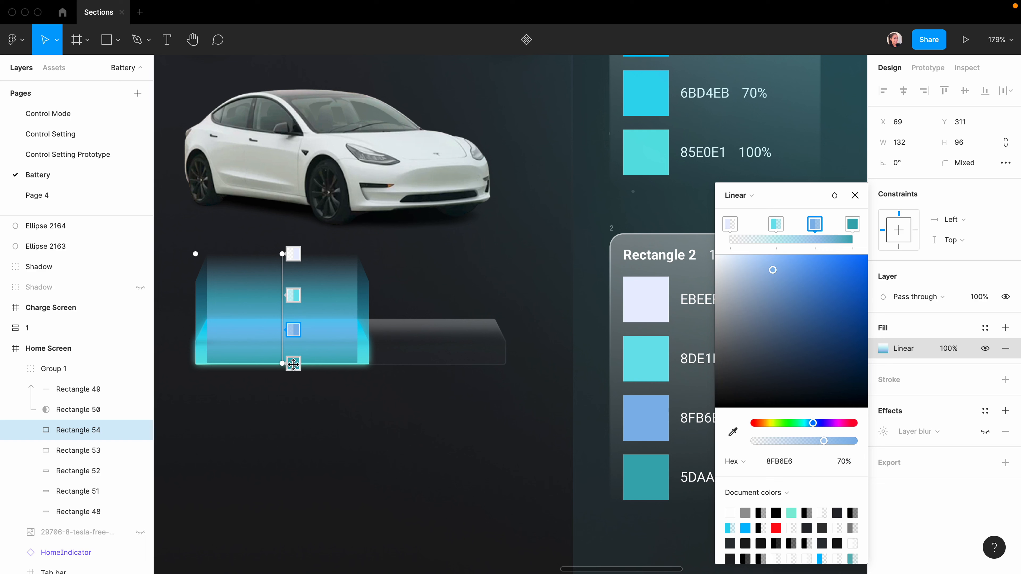
Set Rectangle 54's fill opacity to 30%.
click(855, 196)
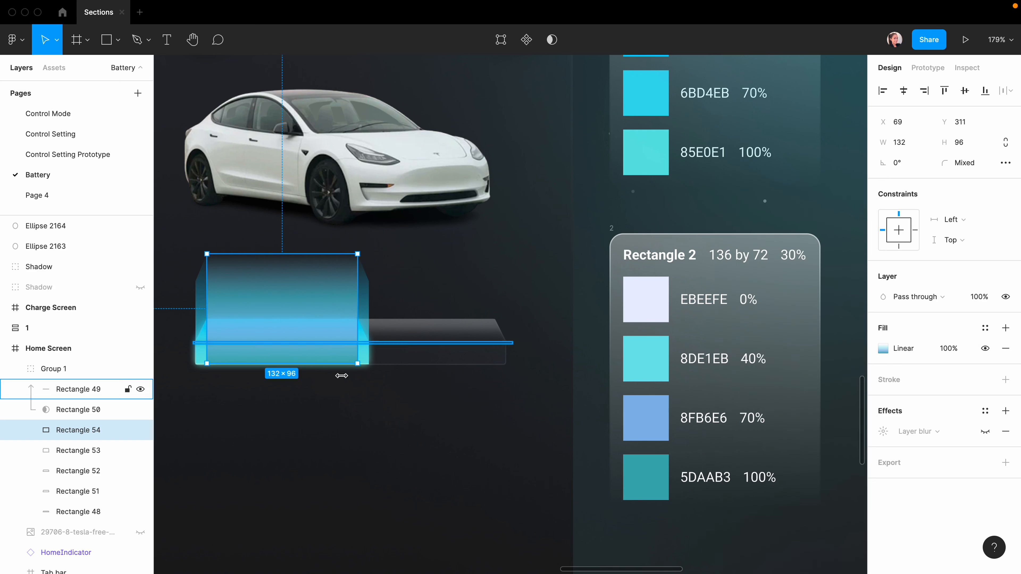
key(Escape)
click(264, 289)
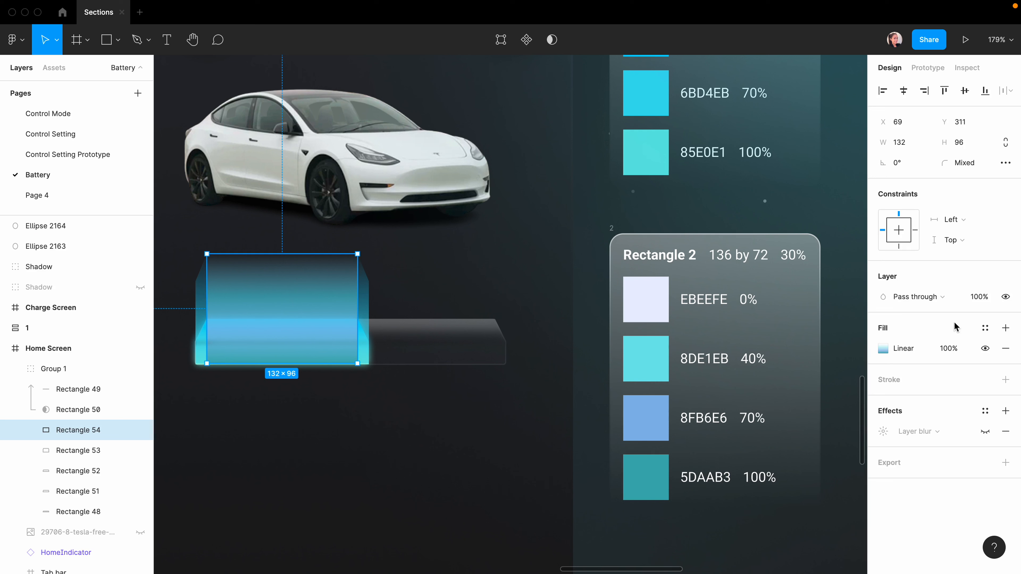
click(949, 348)
key(Return)
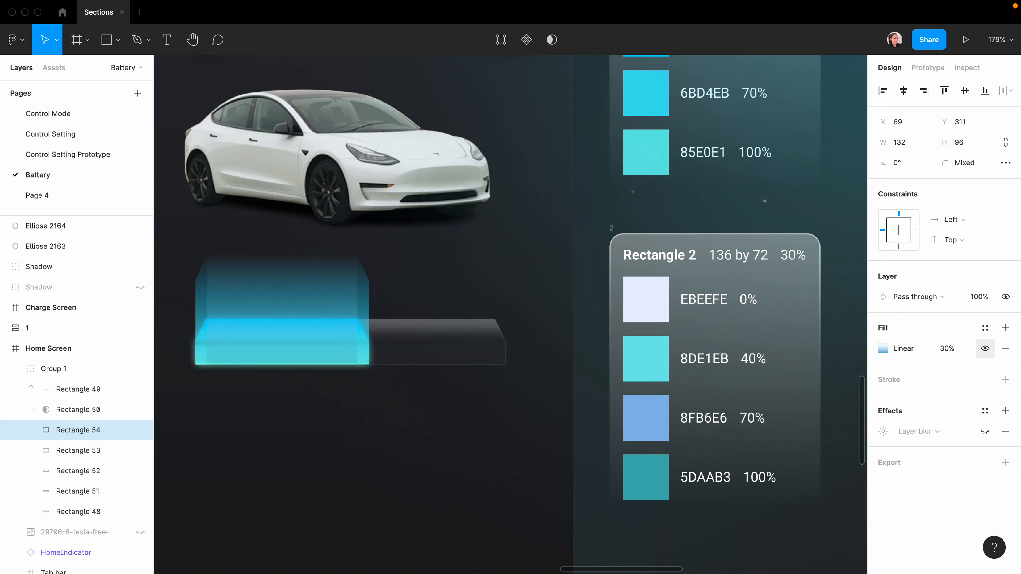
Compare the original Rectangle 53's fill opacity and Ellipse 2163, then reselect Rectangle 54.
click(367, 298)
click(366, 297)
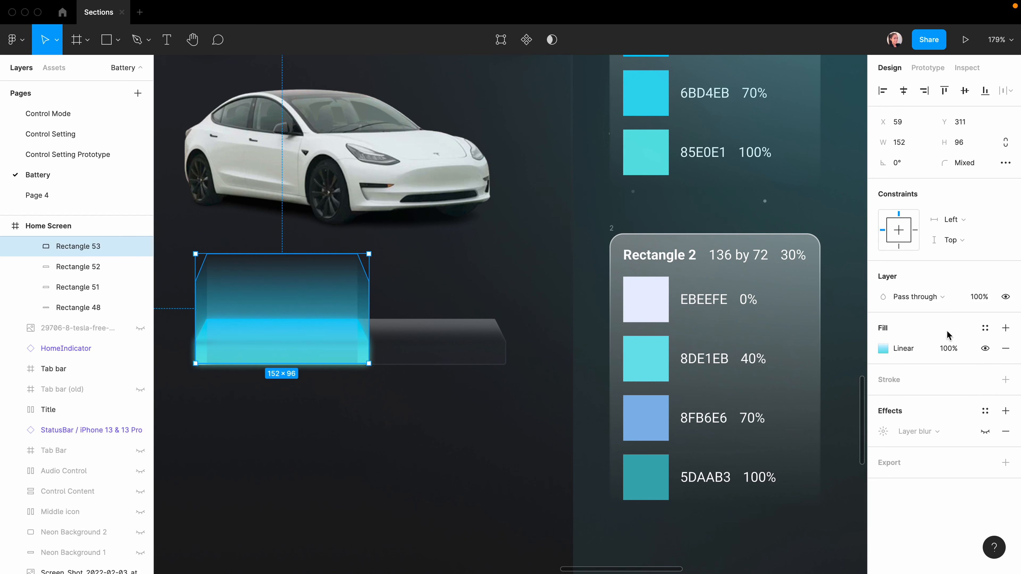
scroll(747, 320, up, 4)
click(949, 350)
click(551, 484)
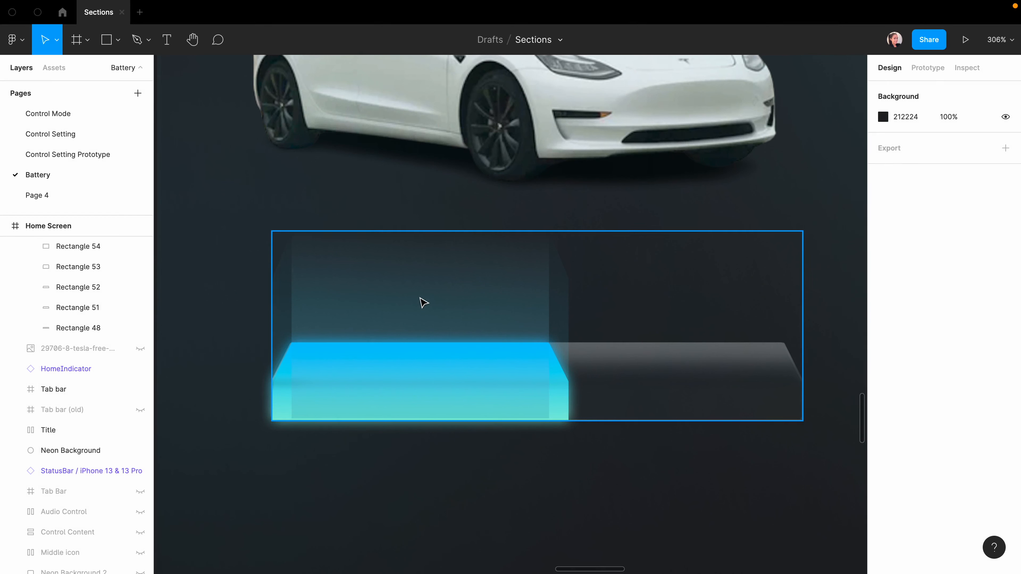
click(420, 301)
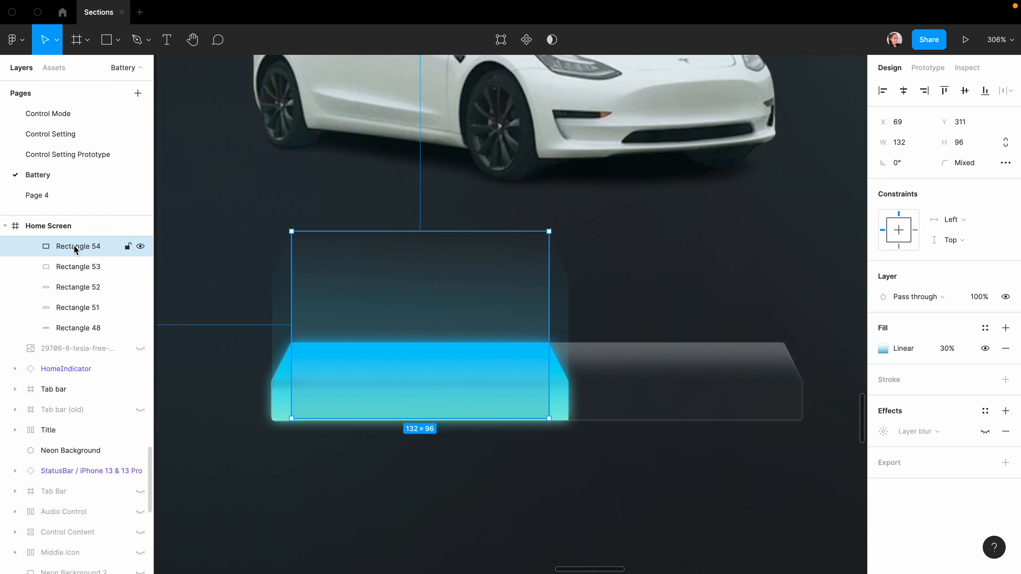
Move Rectangle 54 below Rectangle 48 in the Home Screen layer order.
drag(76, 249, 80, 318)
drag(80, 337, 81, 338)
click(653, 496)
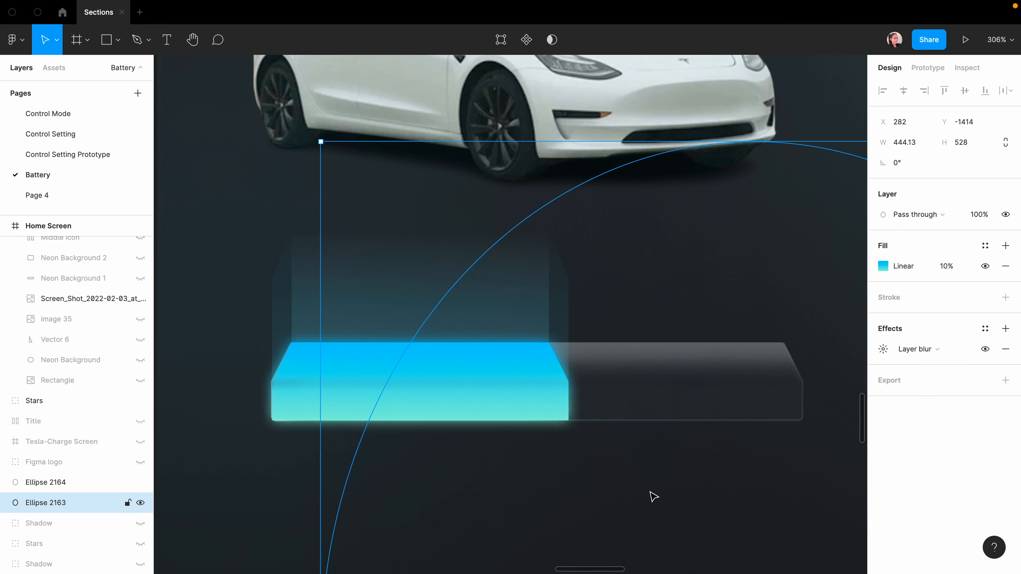
Give Rectangle 54 a layer blur of 14.
click(417, 303)
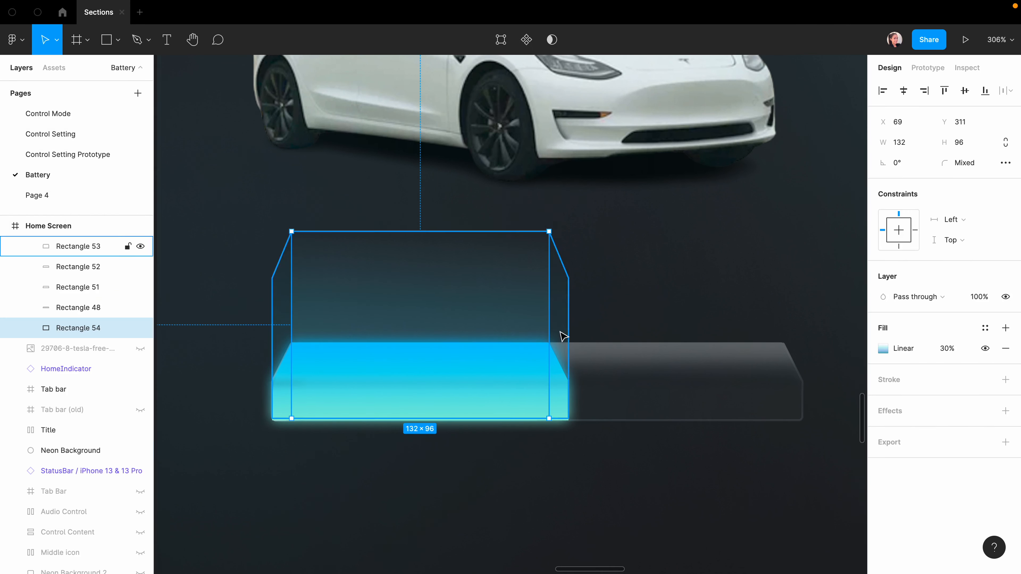
click(1006, 411)
click(914, 432)
click(925, 449)
click(883, 432)
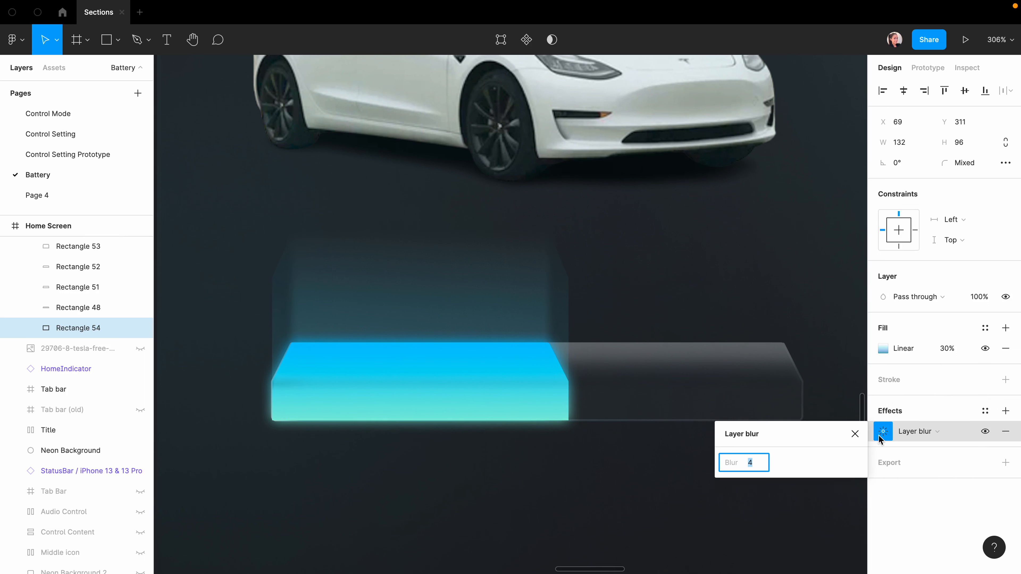
text(14)
click(528, 401)
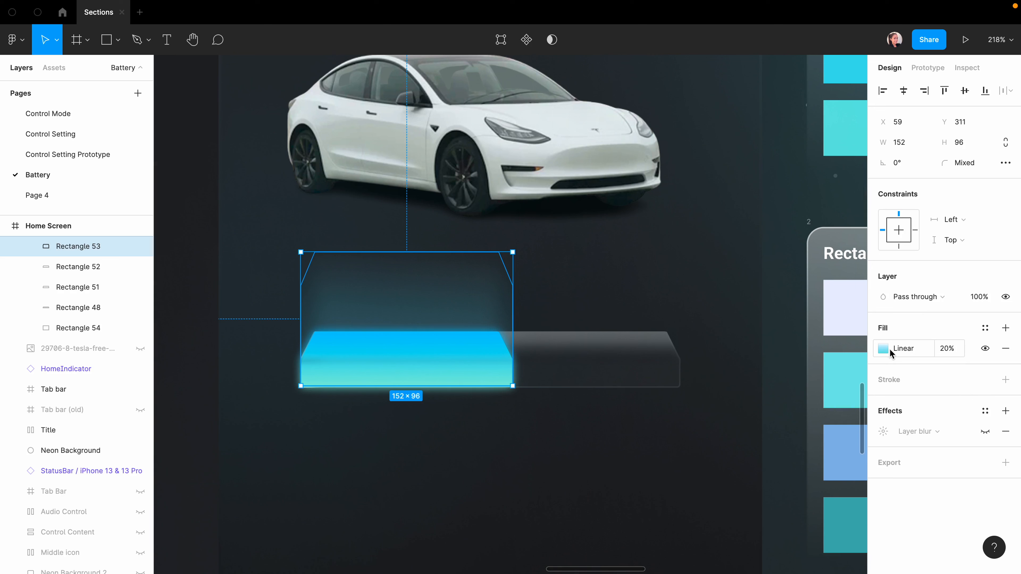
Drag Rectangle 53's glow gradient handle lower so the gradient starts further down.
click(883, 348)
click(418, 277)
drag(407, 252, 405, 296)
click(199, 362)
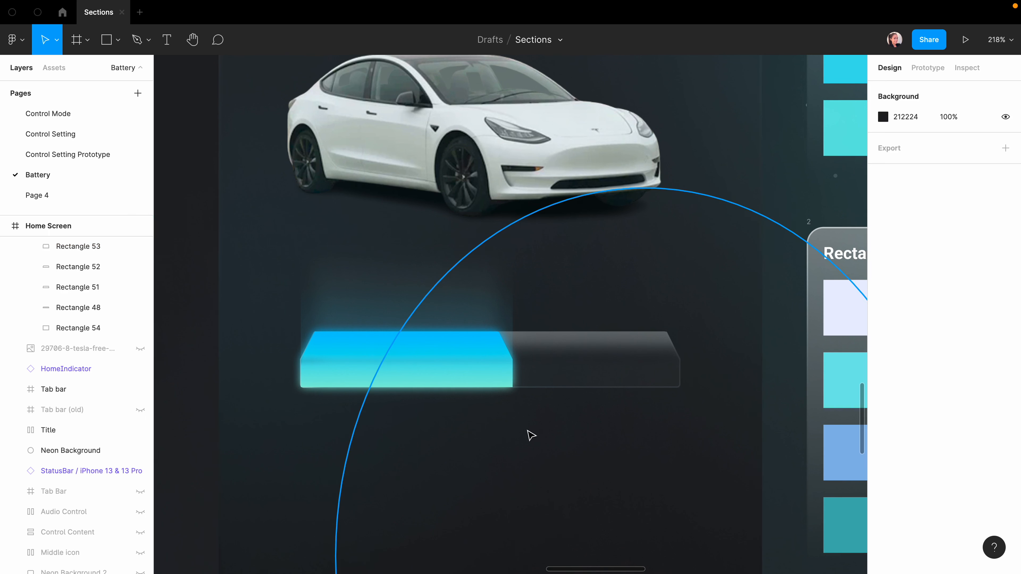
scroll(702, 444, down, 5)
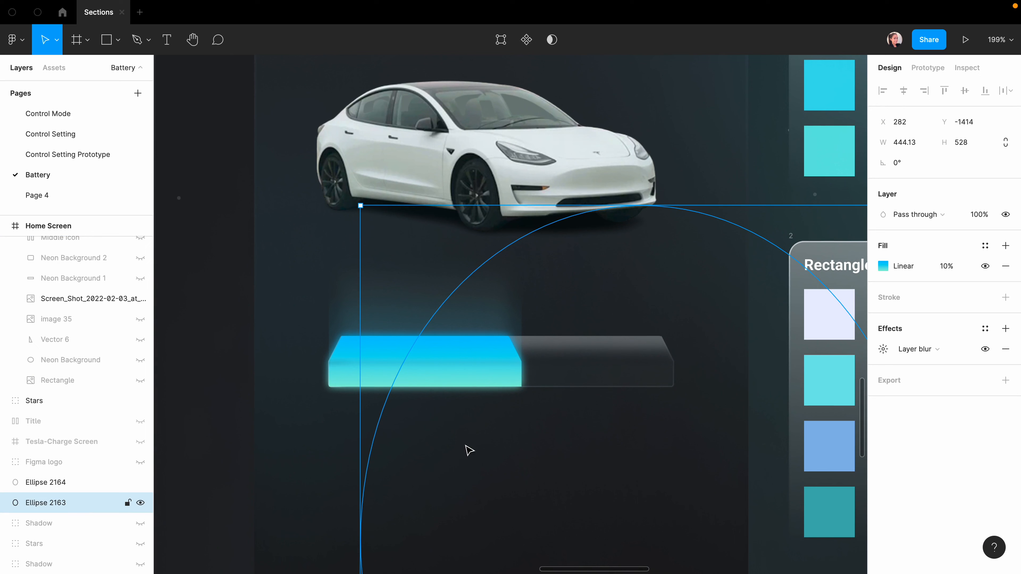
Draw a 272×10 bar below the battery, centred horizontally, with corner radius 6.
key(r)
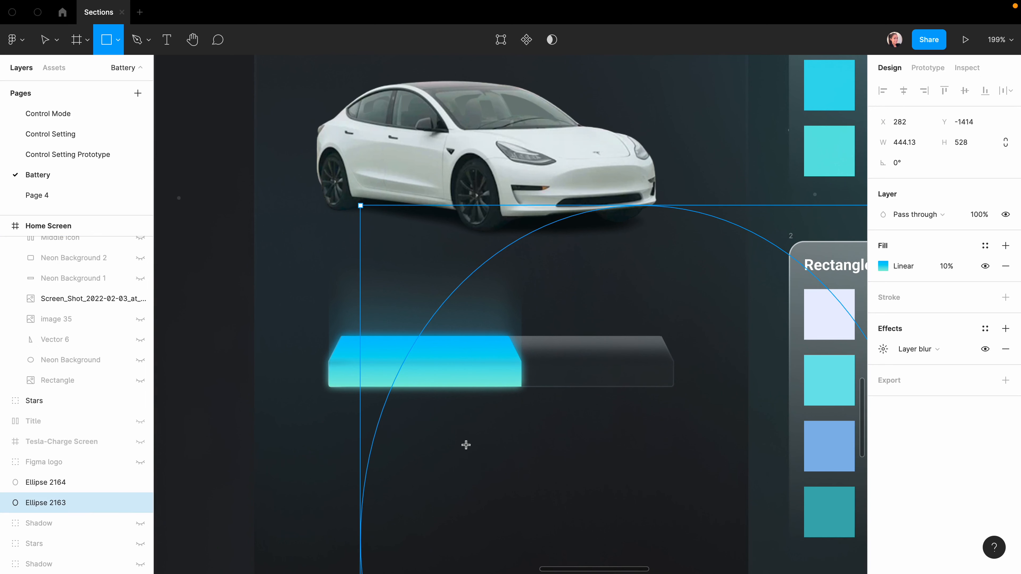
drag(330, 450, 658, 459)
click(908, 147)
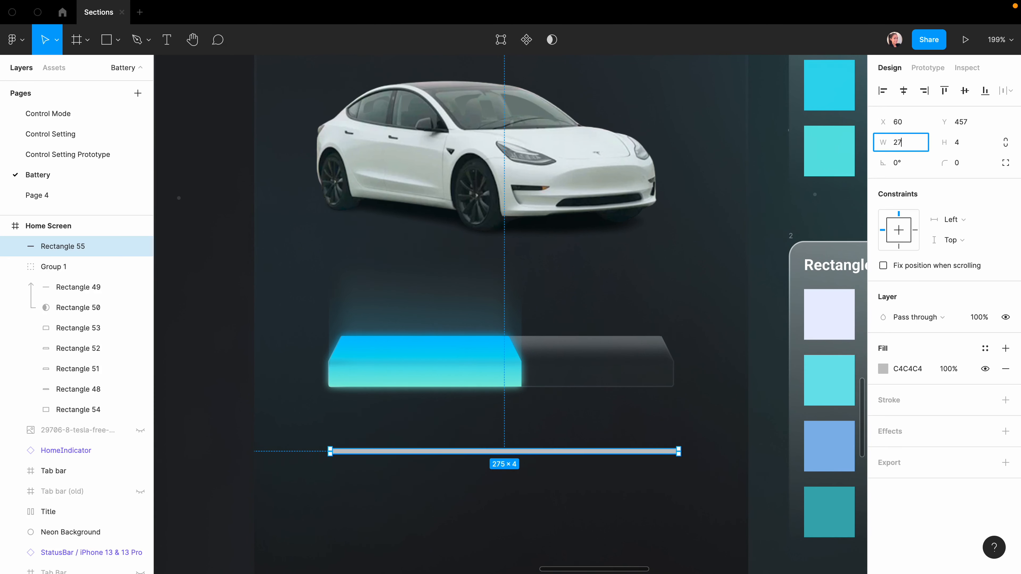
text(272)
key(Tab)
text(10)
key(Return)
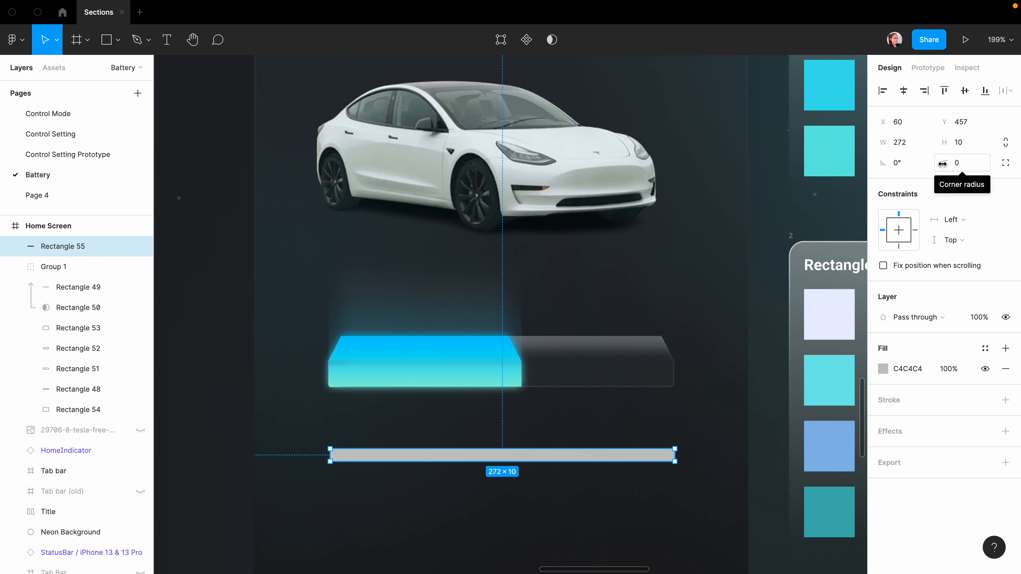
click(903, 90)
drag(941, 164, 962, 164)
Fill the bar with the dark background colour 202226, sampled with the eyedropper.
click(599, 427)
click(588, 458)
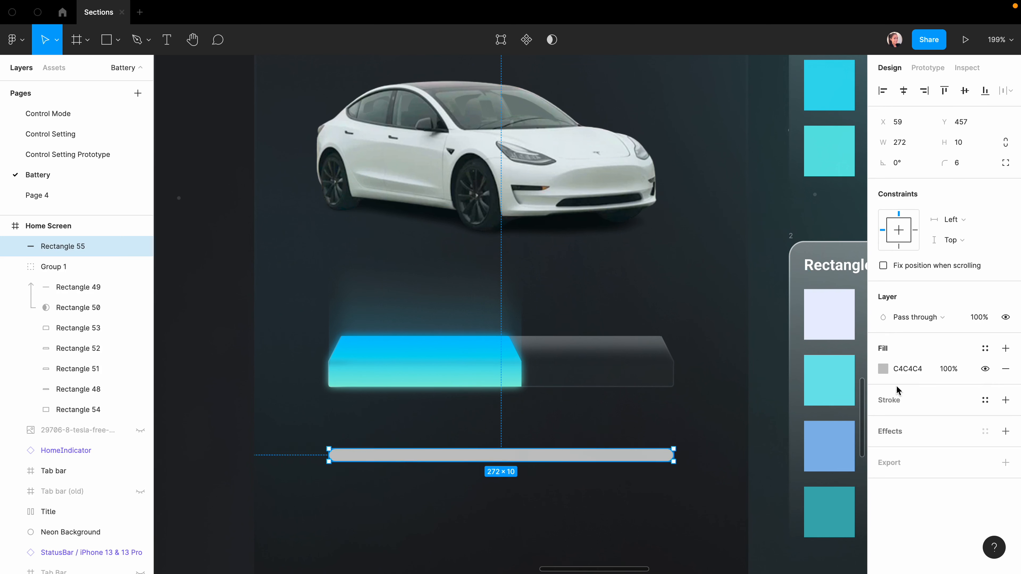
click(883, 369)
click(733, 432)
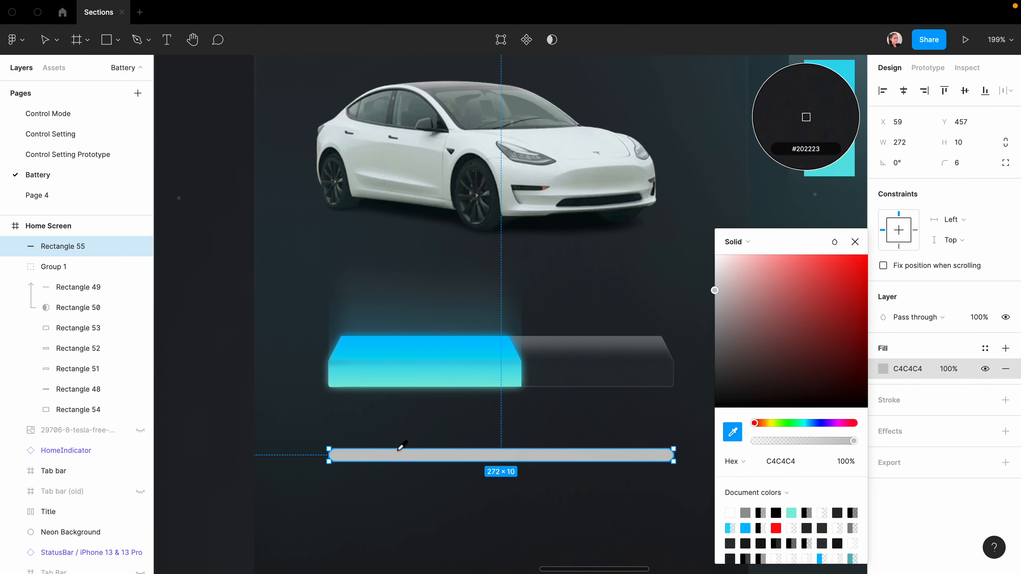
click(696, 451)
click(855, 242)
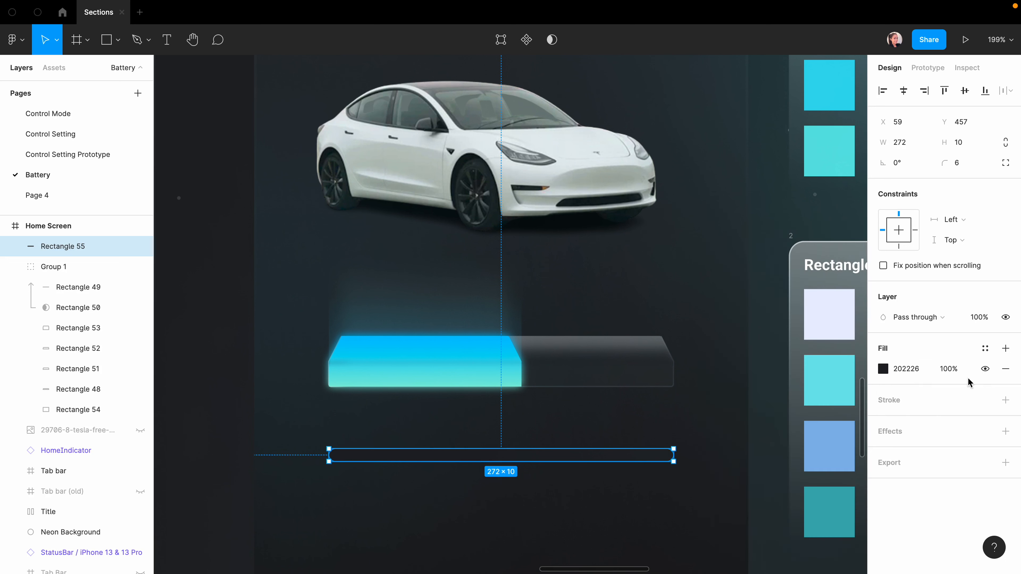
Add a dark inner shadow at 4/4 offset with Overlay blend mode.
click(1005, 431)
click(920, 451)
click(924, 434)
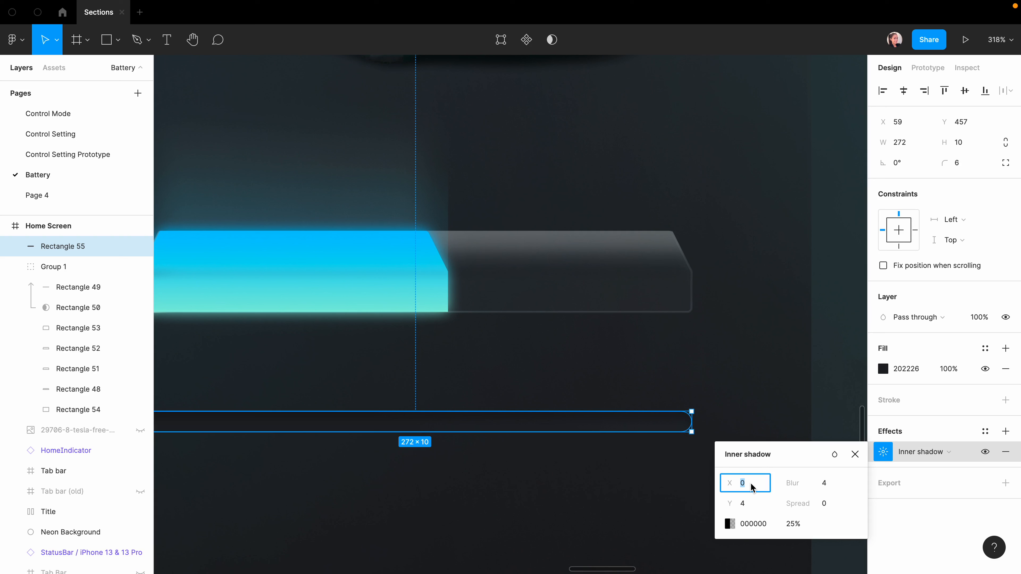
text(4)
click(825, 484)
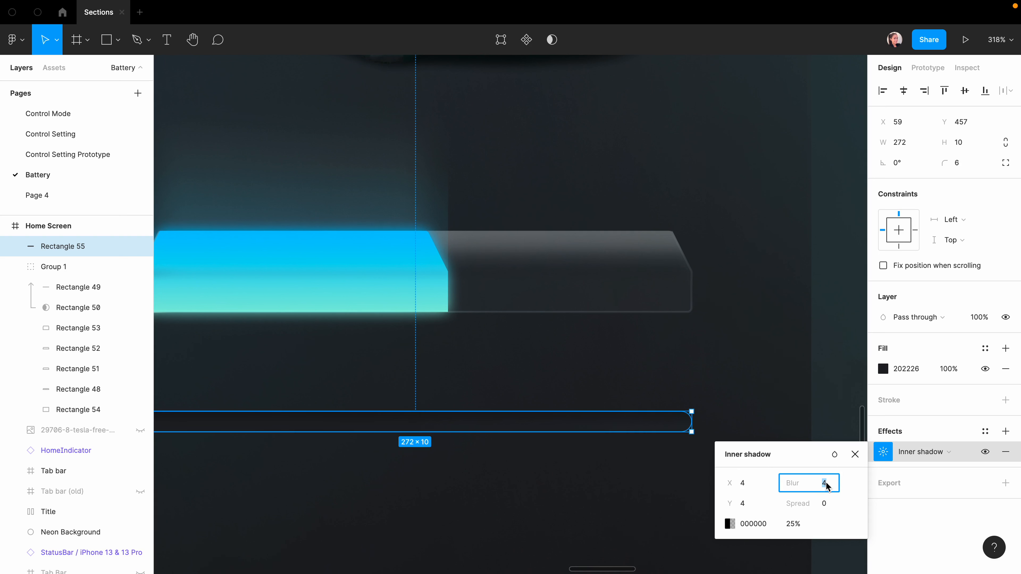
click(834, 454)
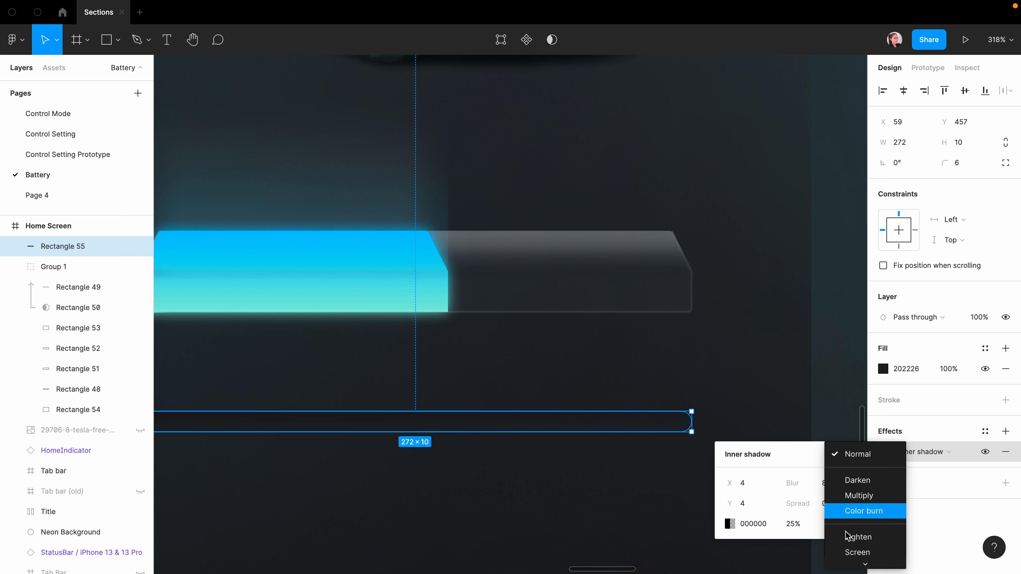
click(848, 506)
click(1005, 433)
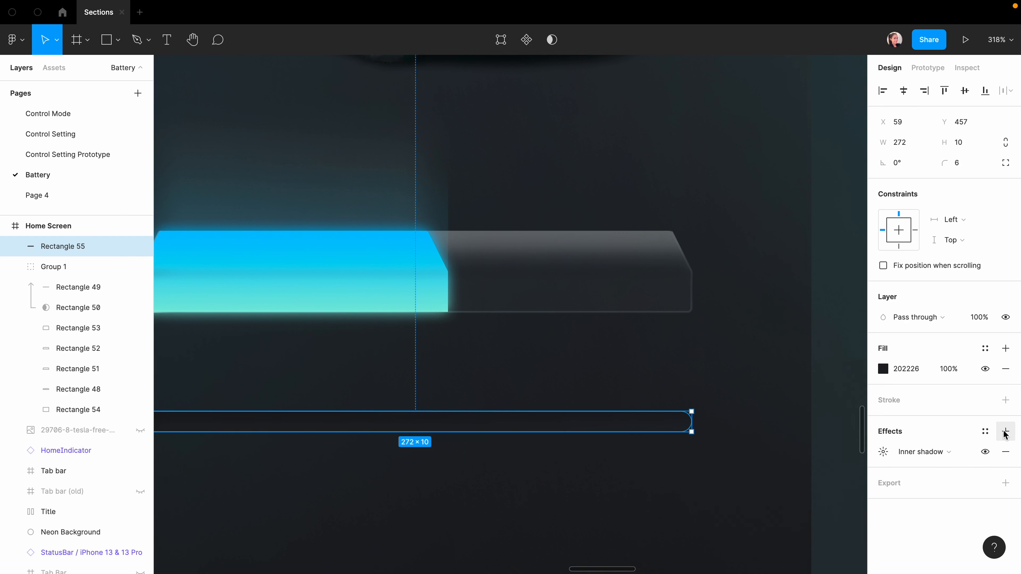
Add a second inner shadow at -4/-4, blur 8, white, blended with Soft light.
click(1005, 432)
click(933, 453)
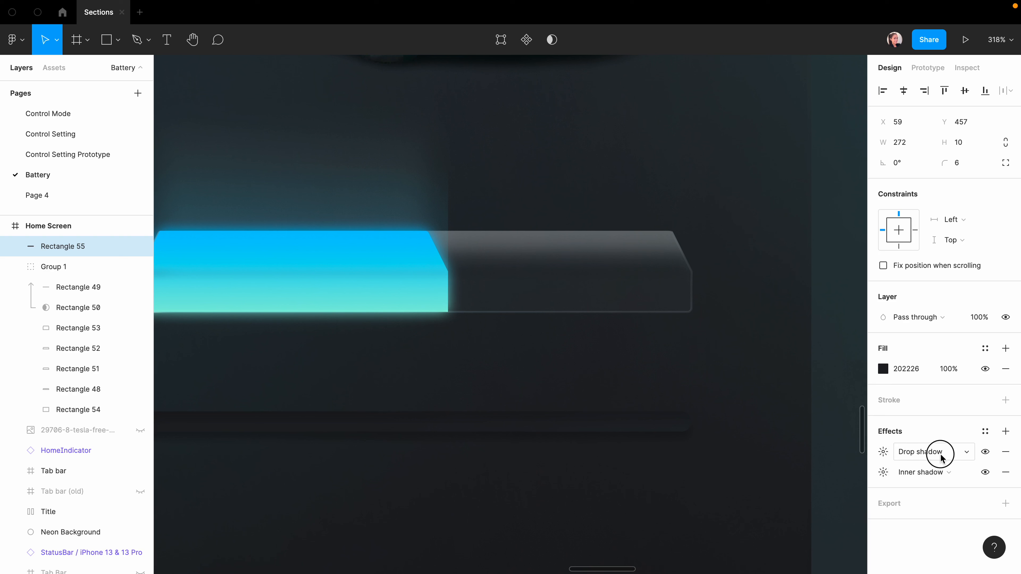
click(931, 438)
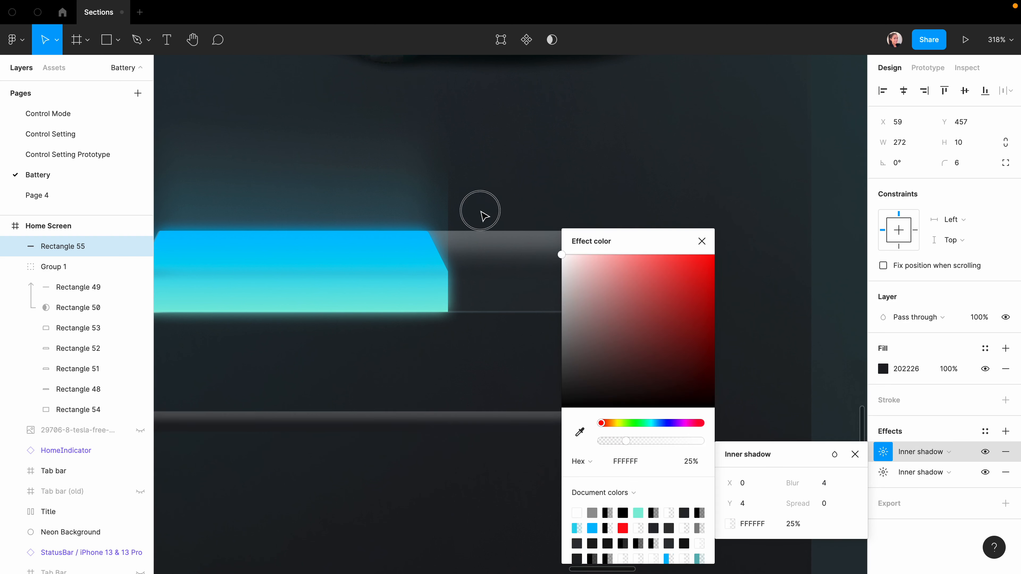
click(745, 483)
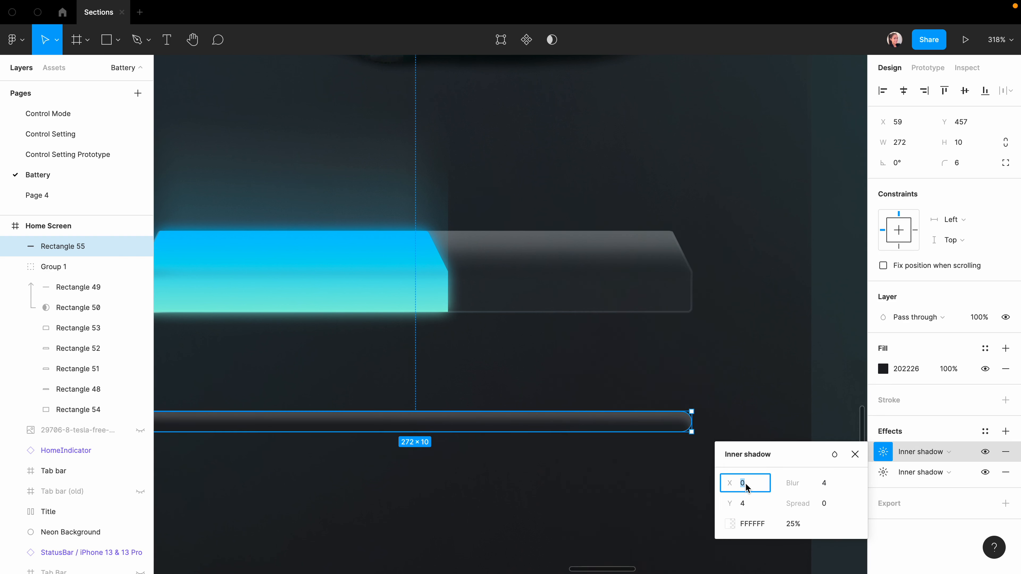
text(-4)
click(744, 504)
text(-)
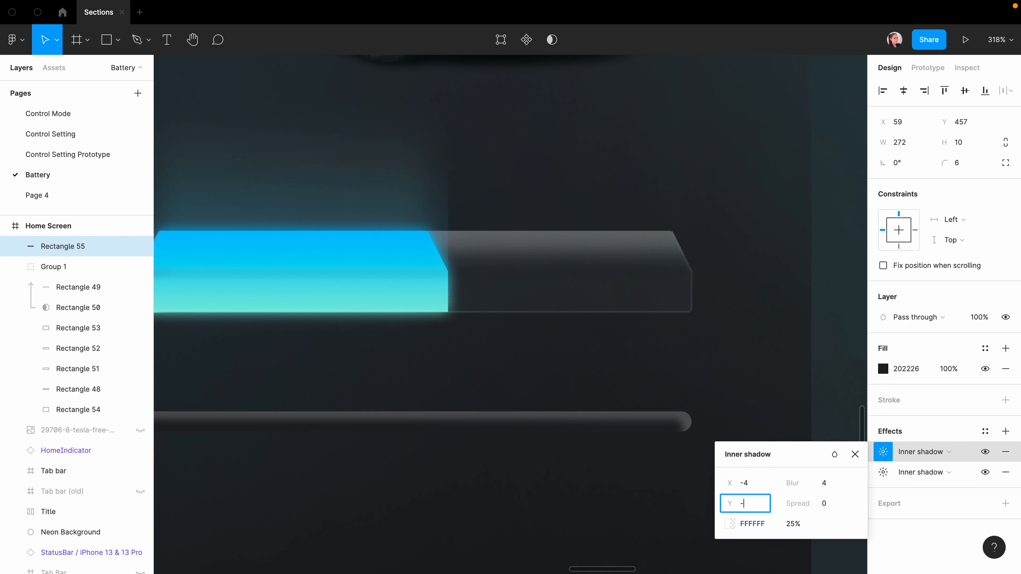
text(4)
click(822, 487)
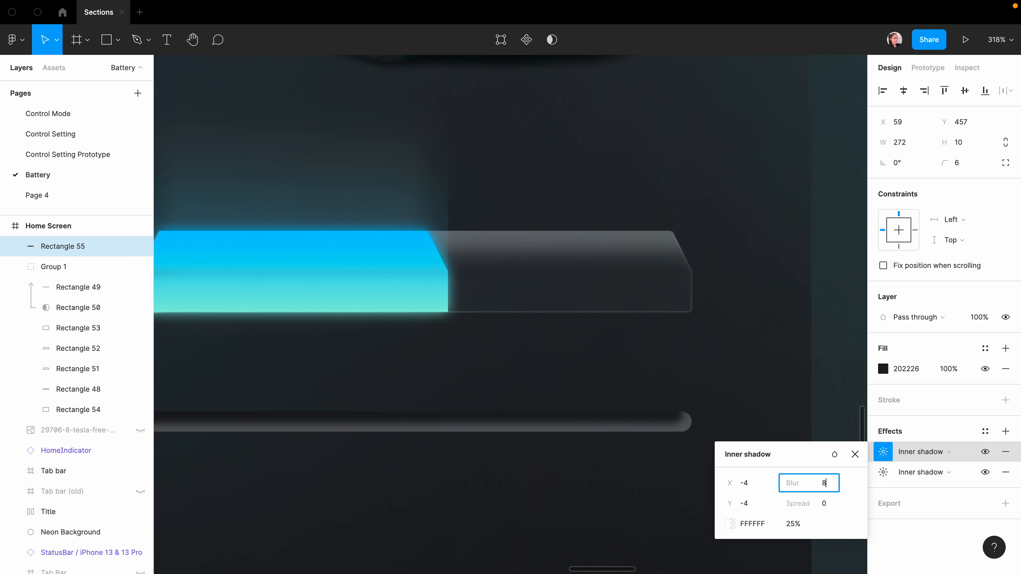
key(Return)
click(834, 454)
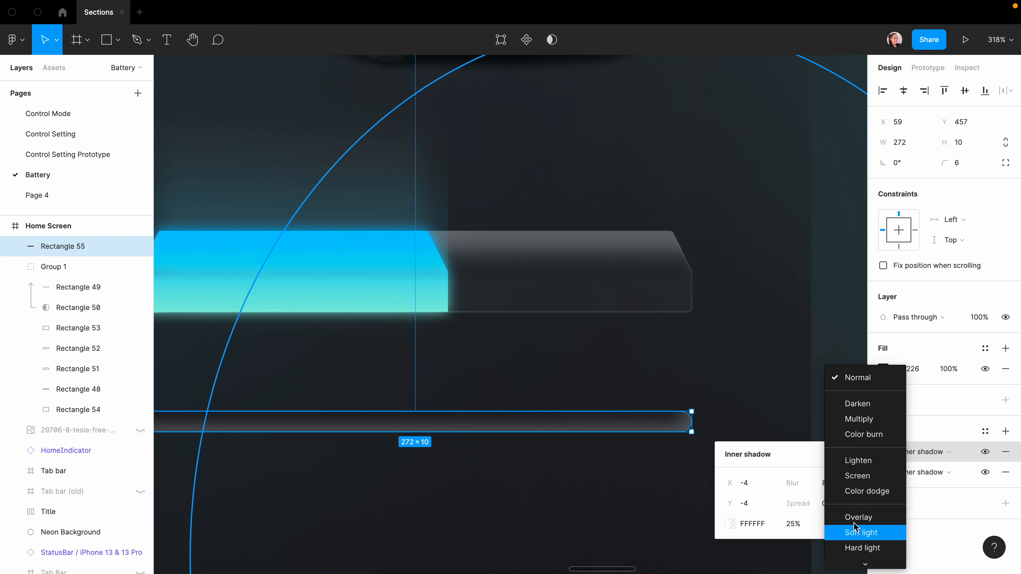
click(854, 530)
click(742, 536)
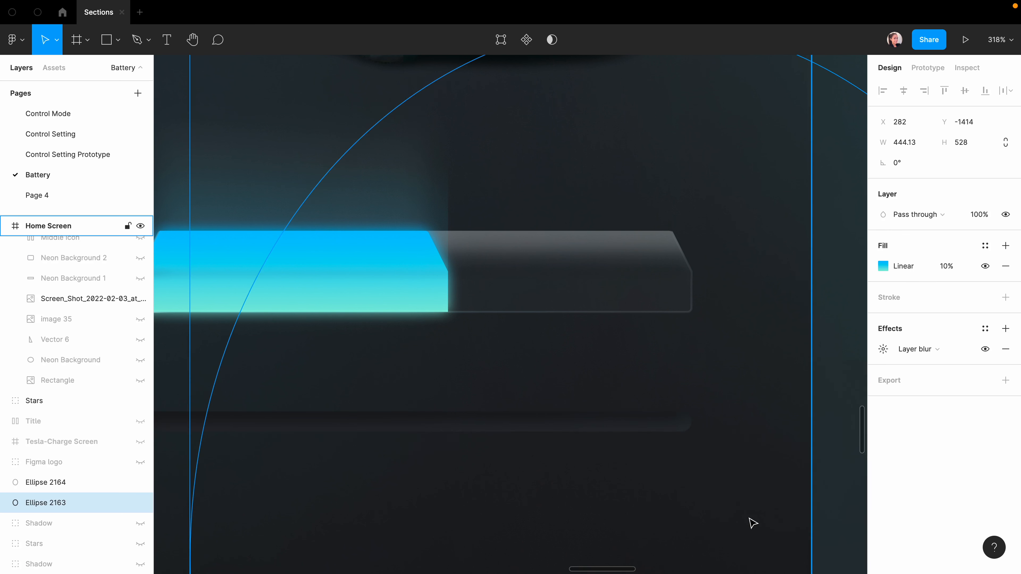
key(minus)
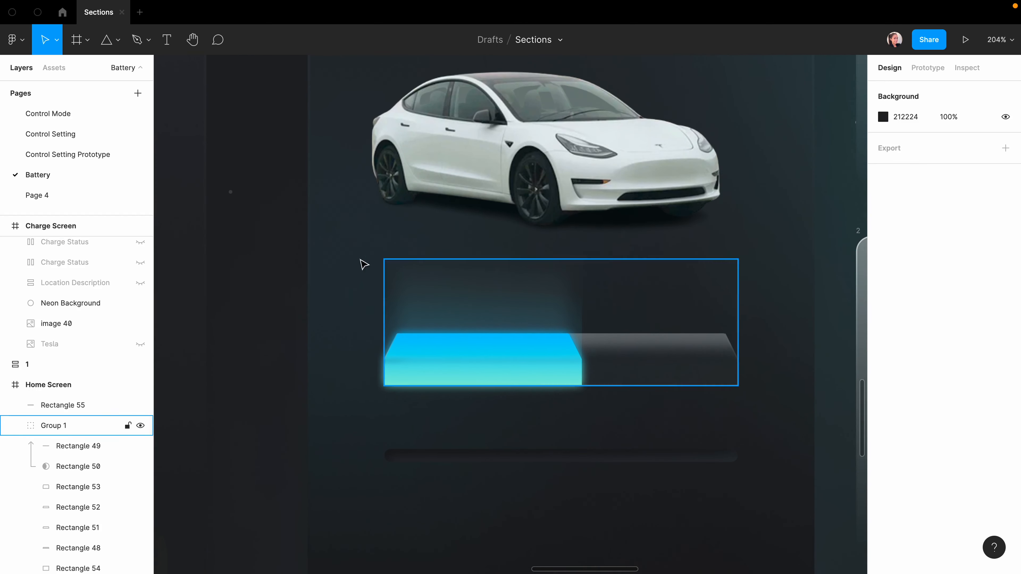
click(118, 41)
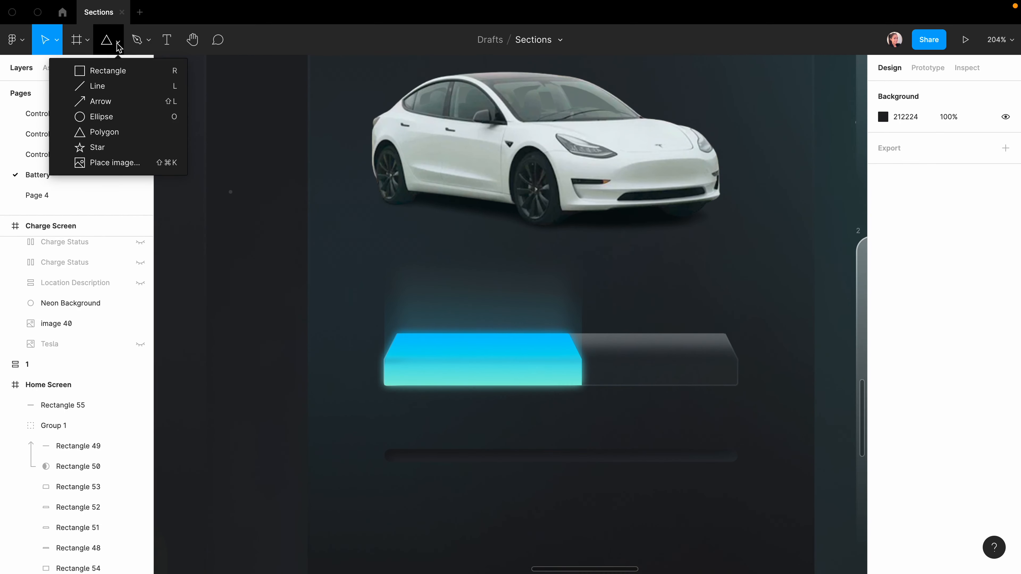
click(97, 132)
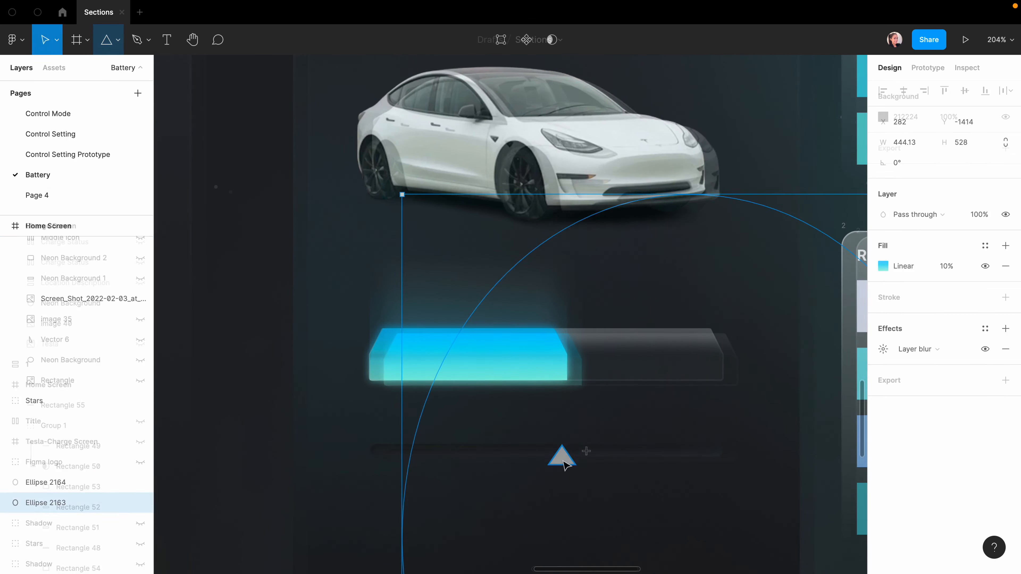
click(562, 458)
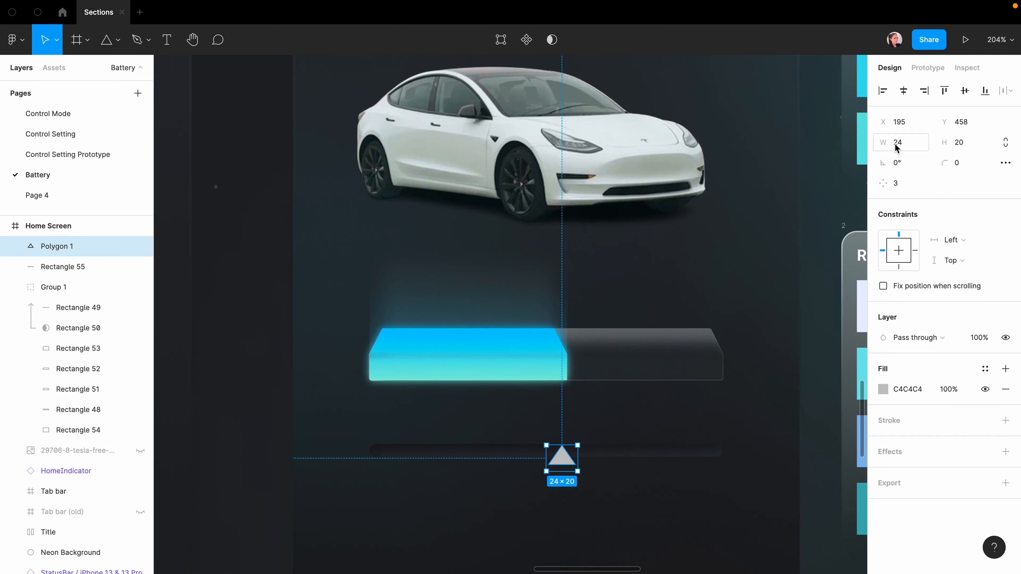
click(962, 143)
text(18)
click(956, 163)
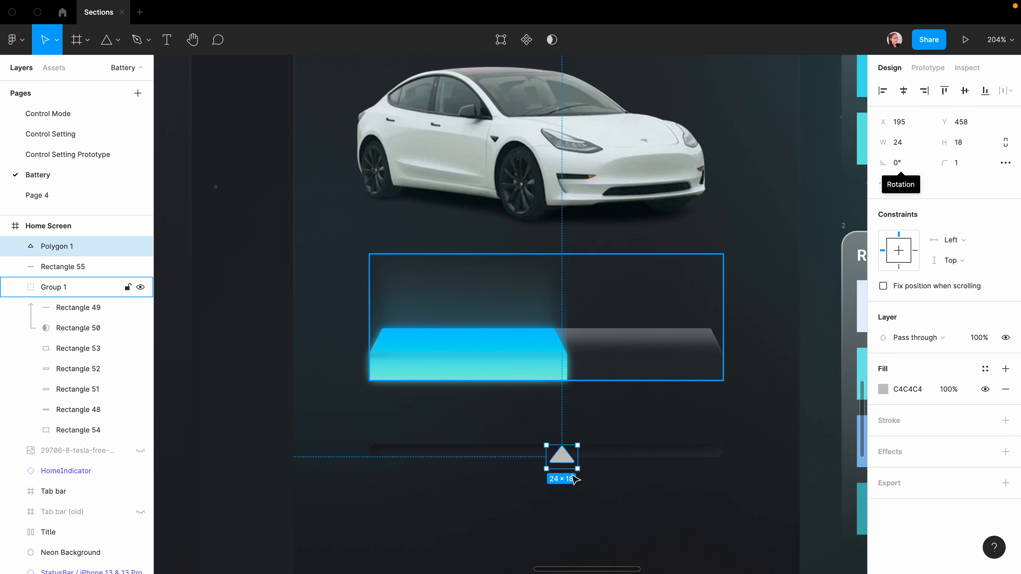
click(640, 513)
click(561, 457)
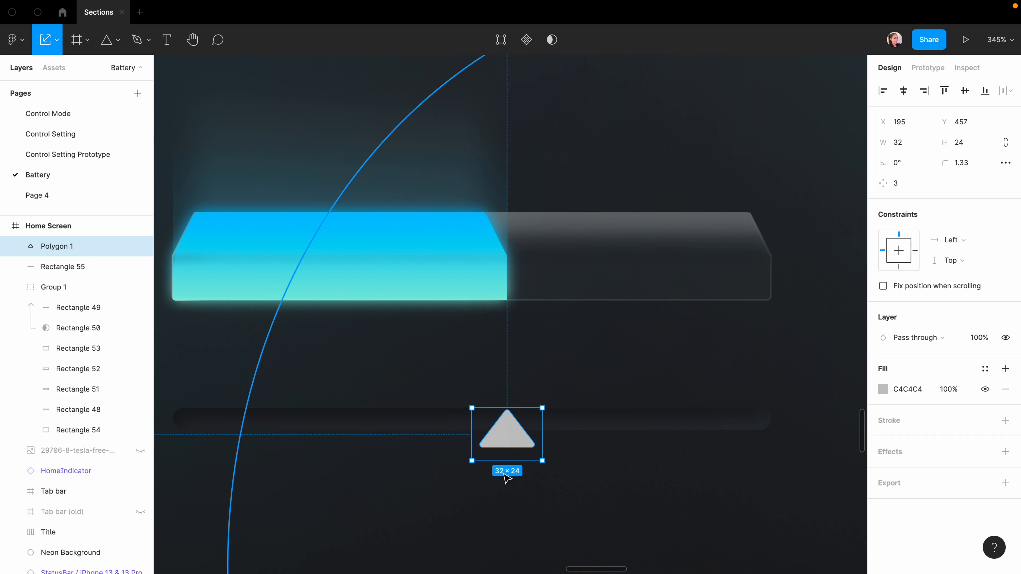
click(590, 547)
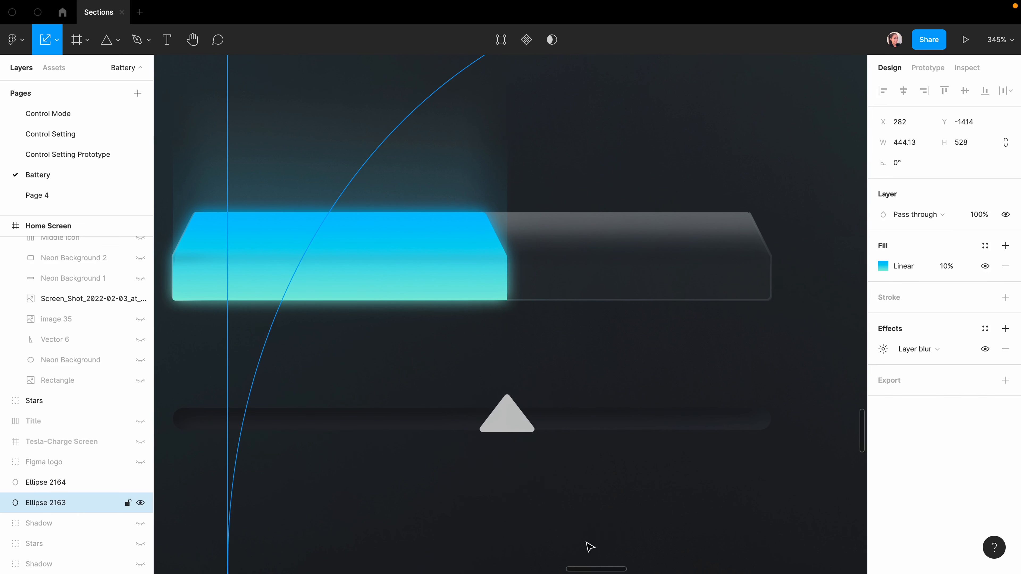
scroll(536, 498, down, 3)
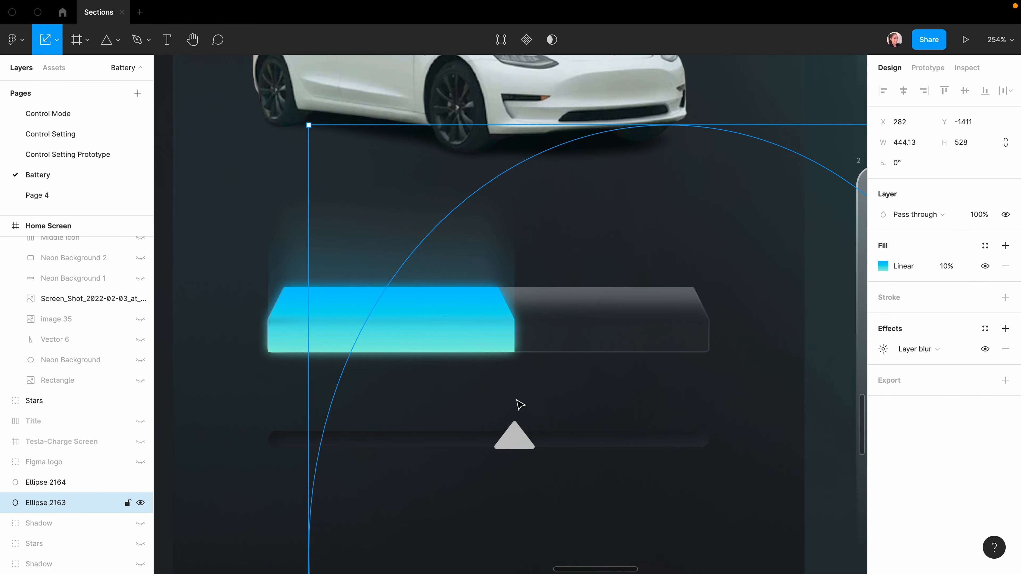
Draw a small tick rectangle with height 8 below the battery bar.
key(Escape)
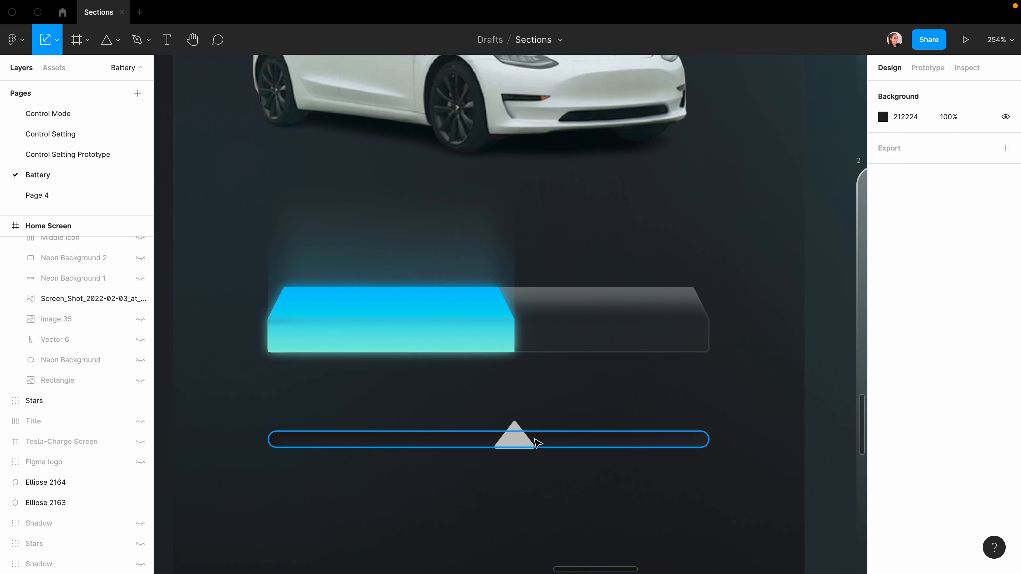
scroll(535, 439, right, 2)
click(447, 385)
key(r)
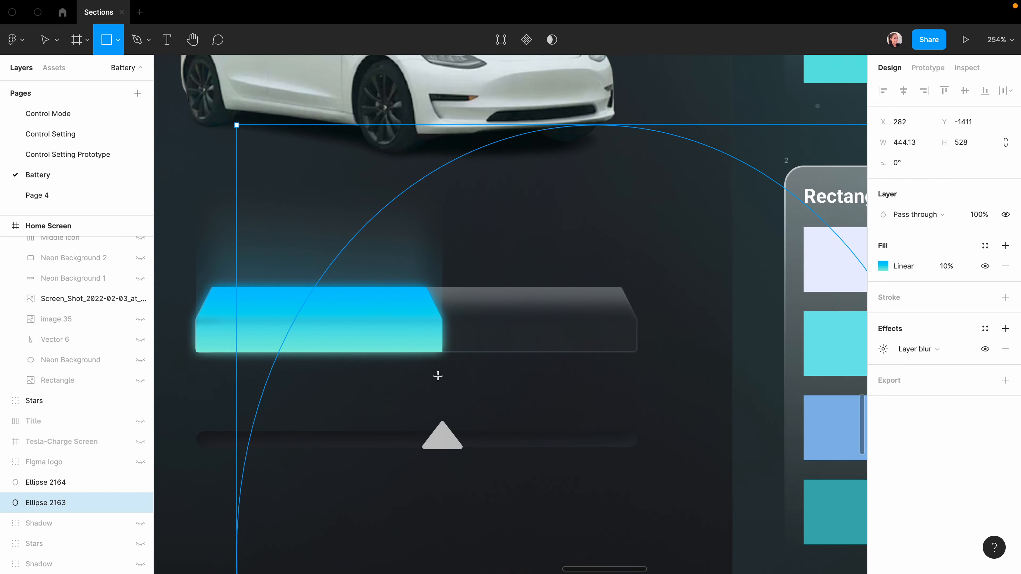
drag(443, 369, 441, 389)
click(960, 152)
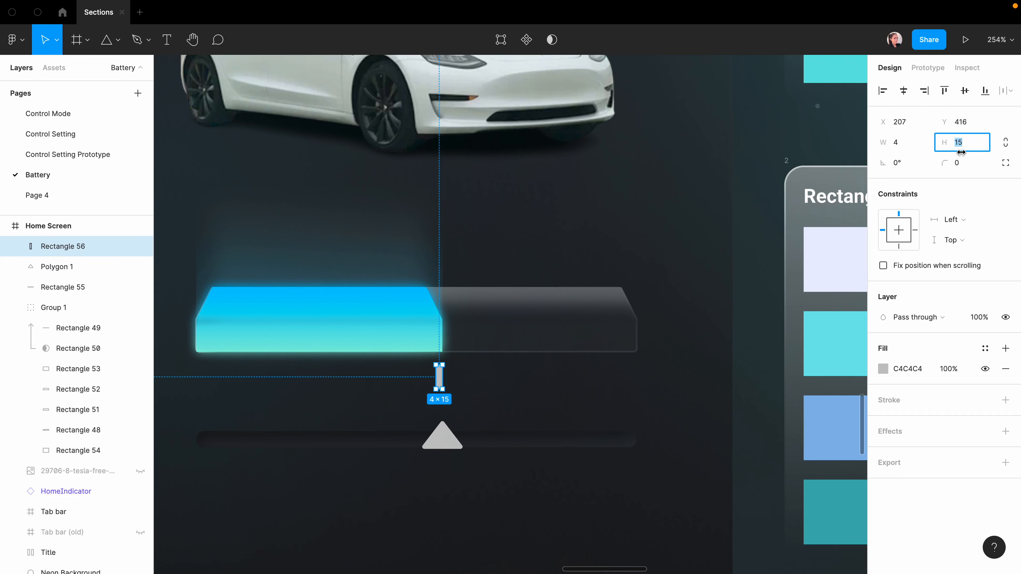
text(8)
click(475, 426)
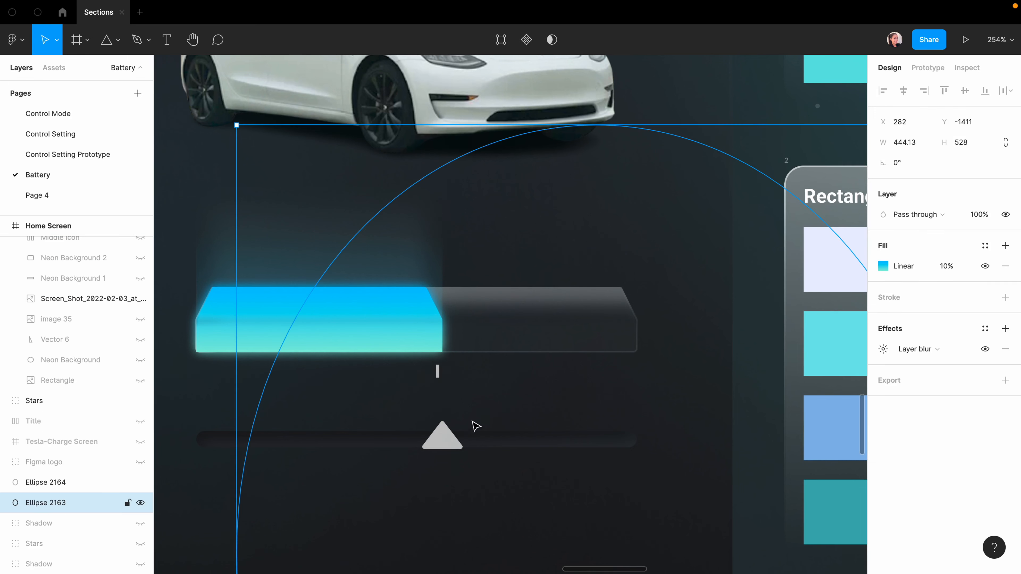
Add a Footnote-style "75 %" label and wrap it with the tick in auto-layout.
click(452, 401)
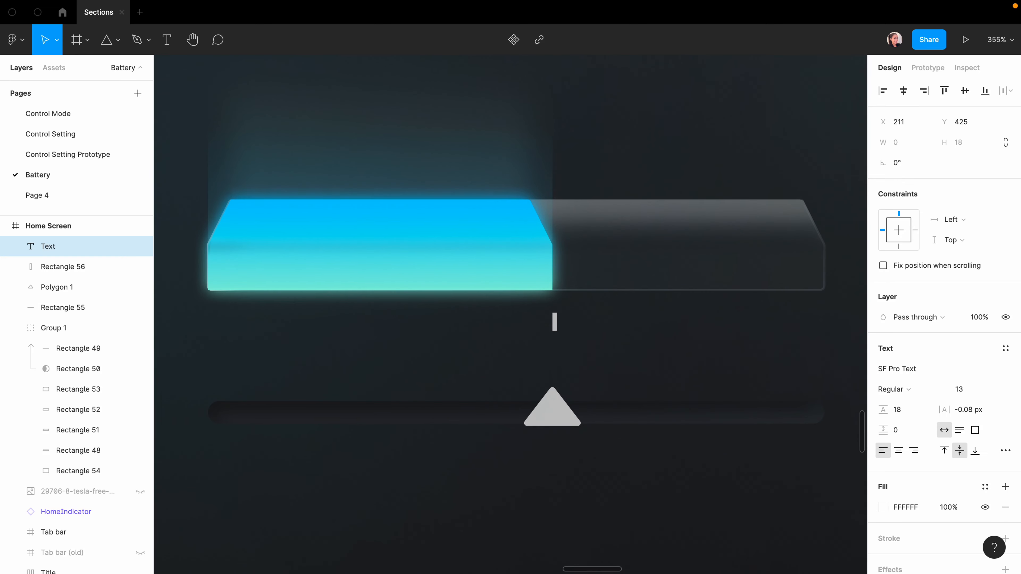
text(75)
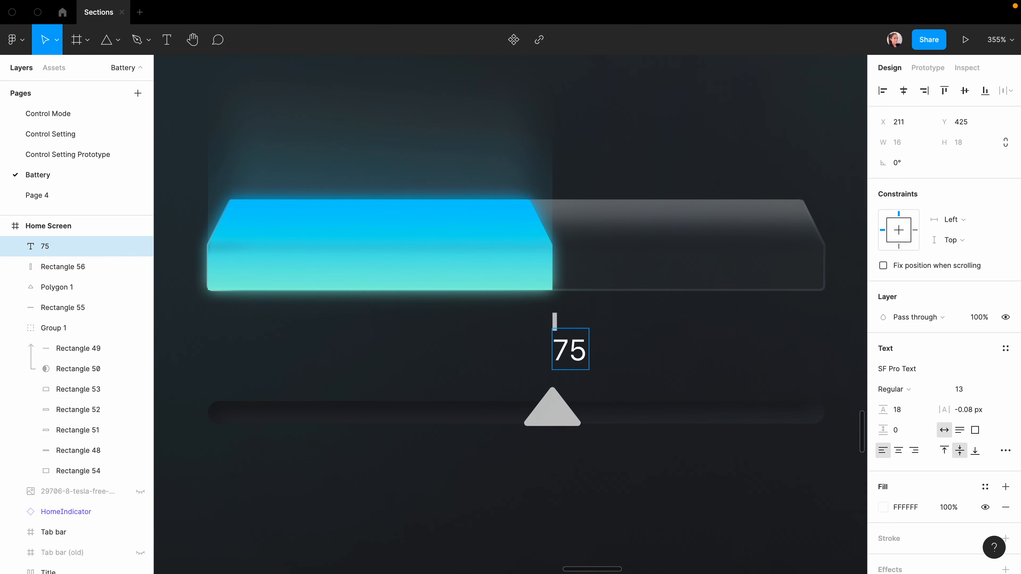
text( %)
key(Escape)
click(1005, 348)
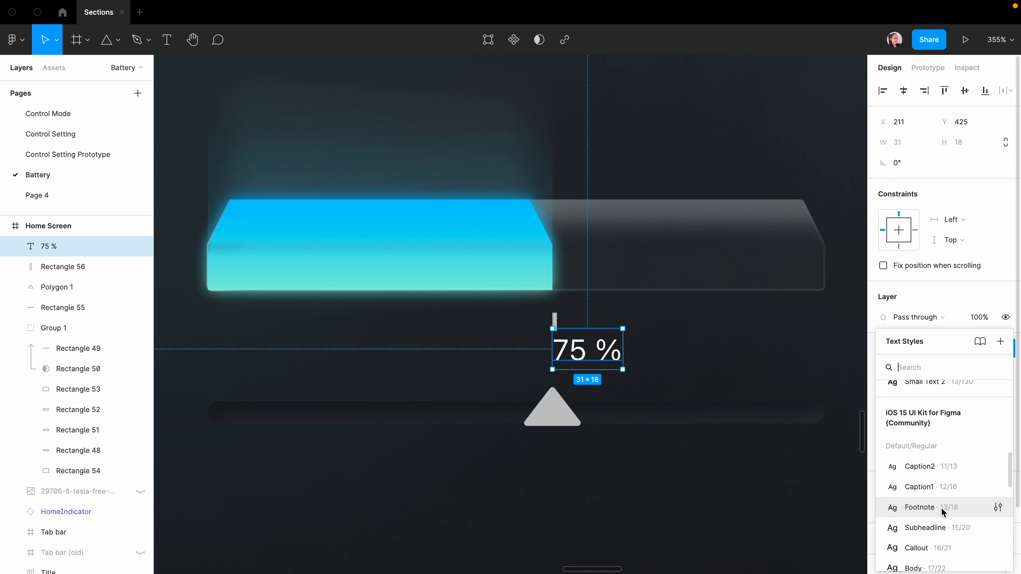
click(941, 508)
shift+click(554, 318)
key(shift+a)
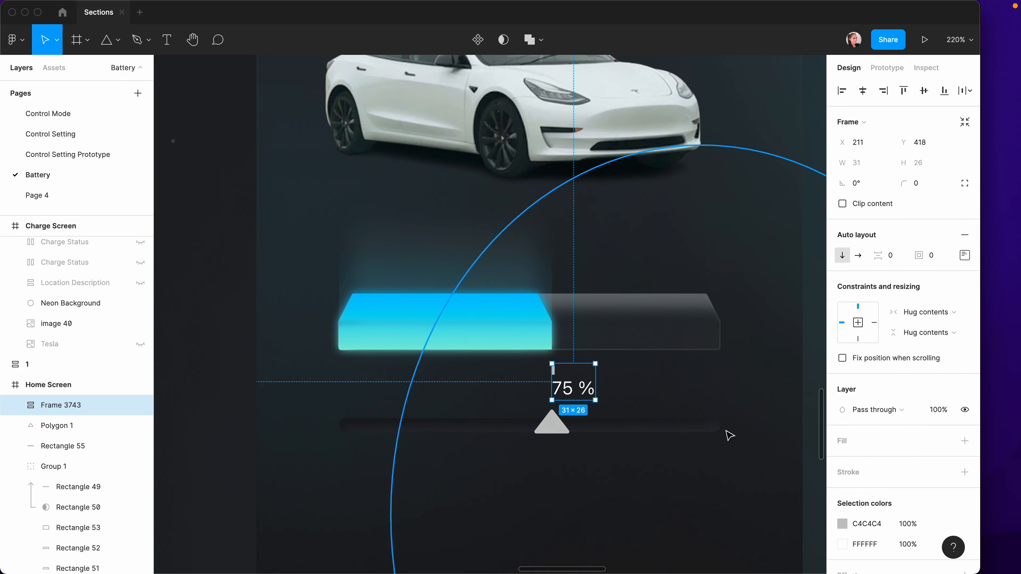
Set the marker frame's auto-layout alignment to right-centre.
click(963, 257)
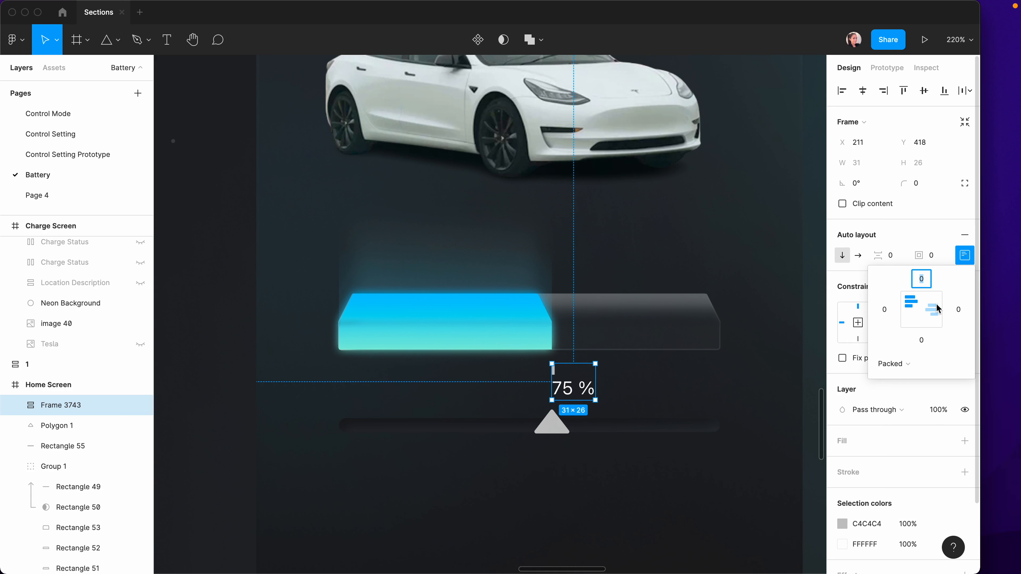
click(936, 309)
click(668, 373)
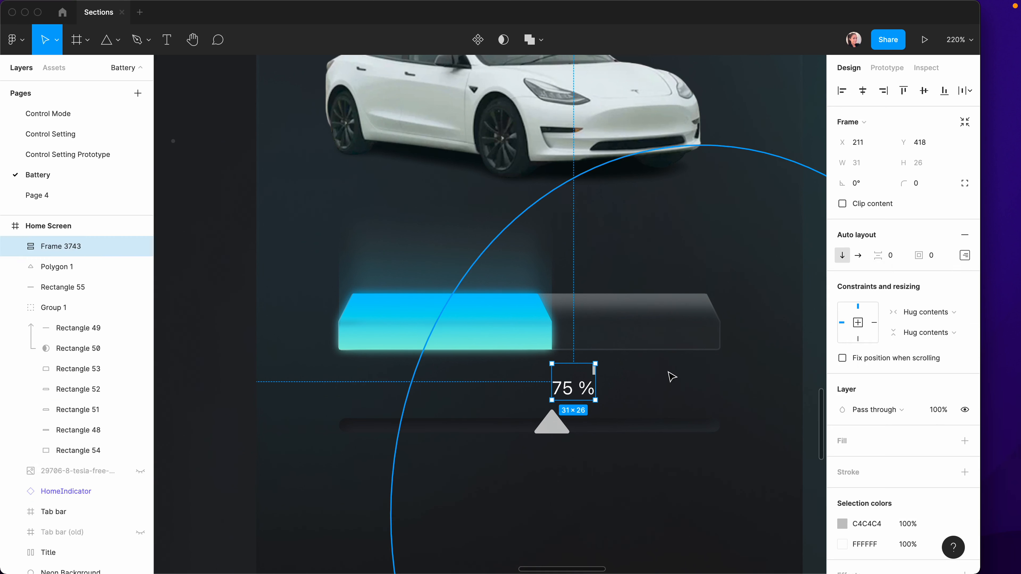
click(669, 373)
Fill the tick with Gradient 8 and re-wrap tick and label in auto-layout.
super+click(594, 371)
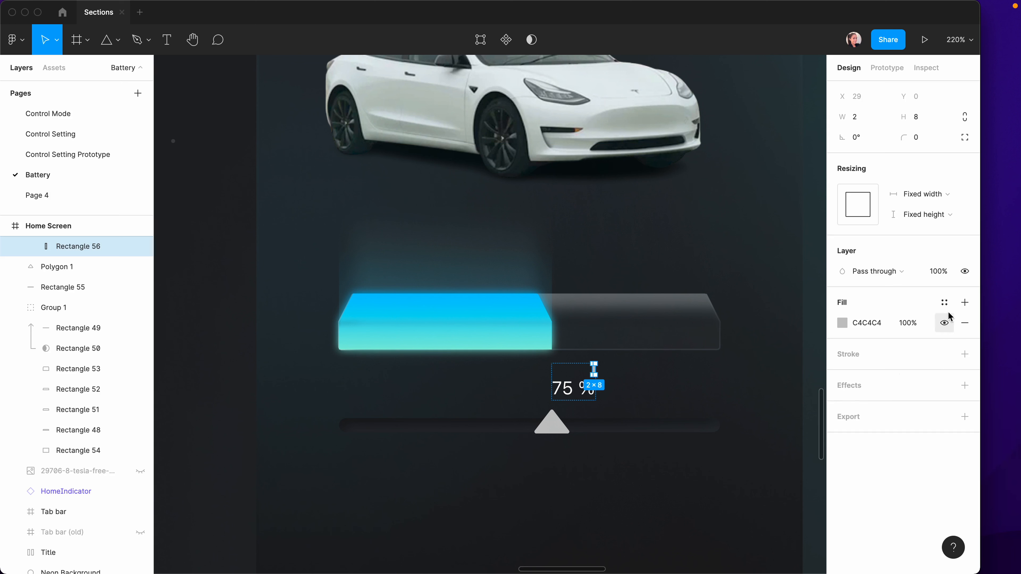
click(944, 302)
click(956, 427)
shift+click(579, 387)
key(shift+a)
Duplicate the 75 % marker to the bar's right end and change it to 100 %.
drag(582, 386, 675, 389)
click(698, 394)
super+click(697, 392)
double_click(694, 390)
text(100)
key(Escape)
key(Escape)
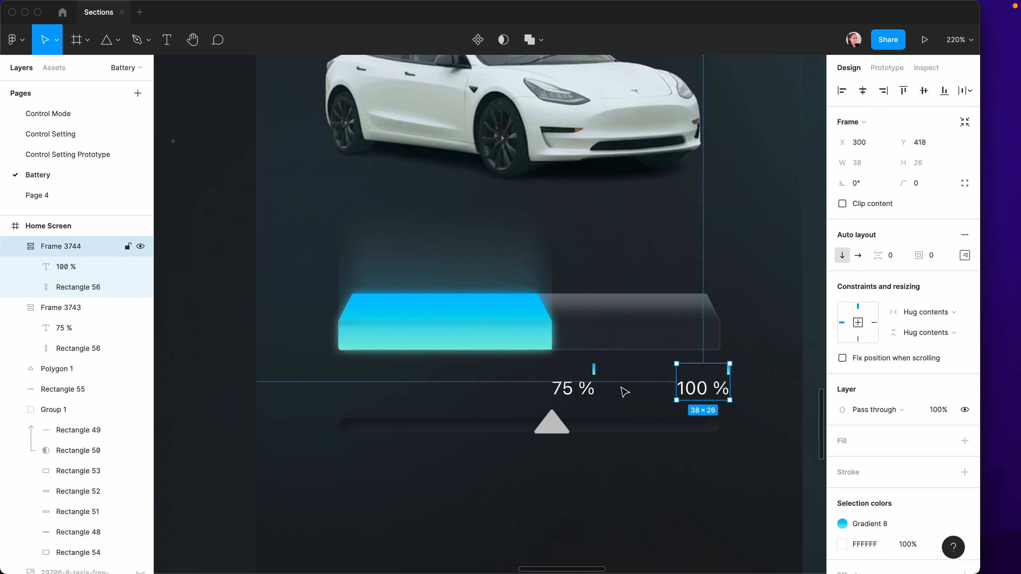
Wrap the slider triangle and track together in a frame.
click(614, 503)
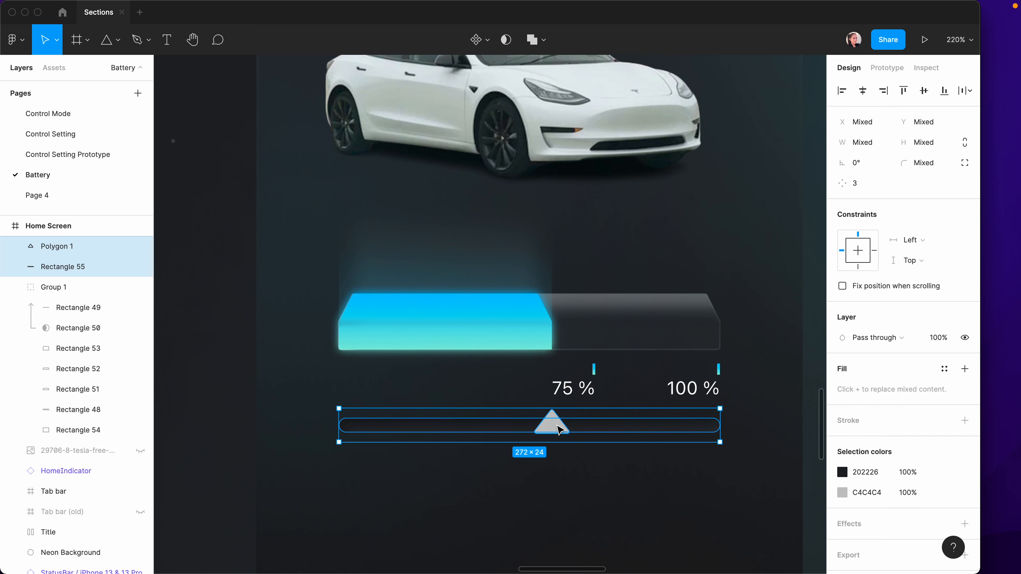
key(super+alt+g)
click(584, 526)
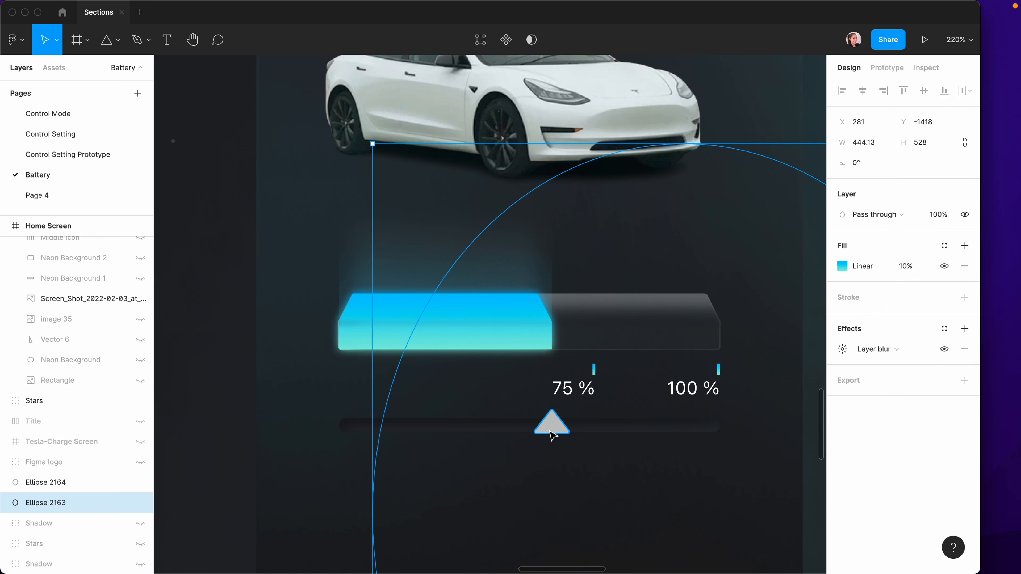
Fill the slider triangle with Gradient 8.
double_click(555, 425)
click(945, 348)
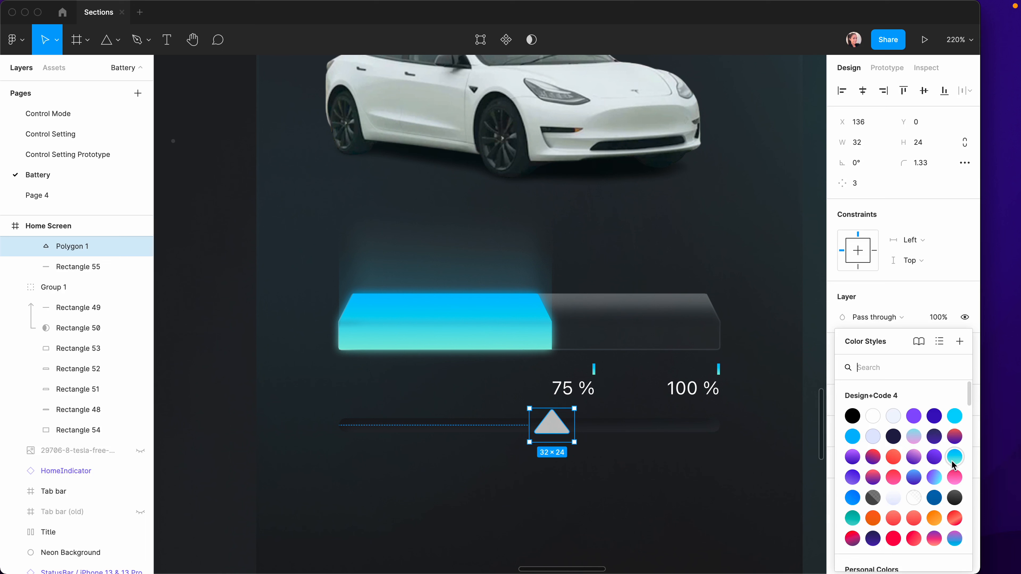
click(955, 463)
click(438, 505)
Nudge the whole slider down by 10 units.
double_click(562, 427)
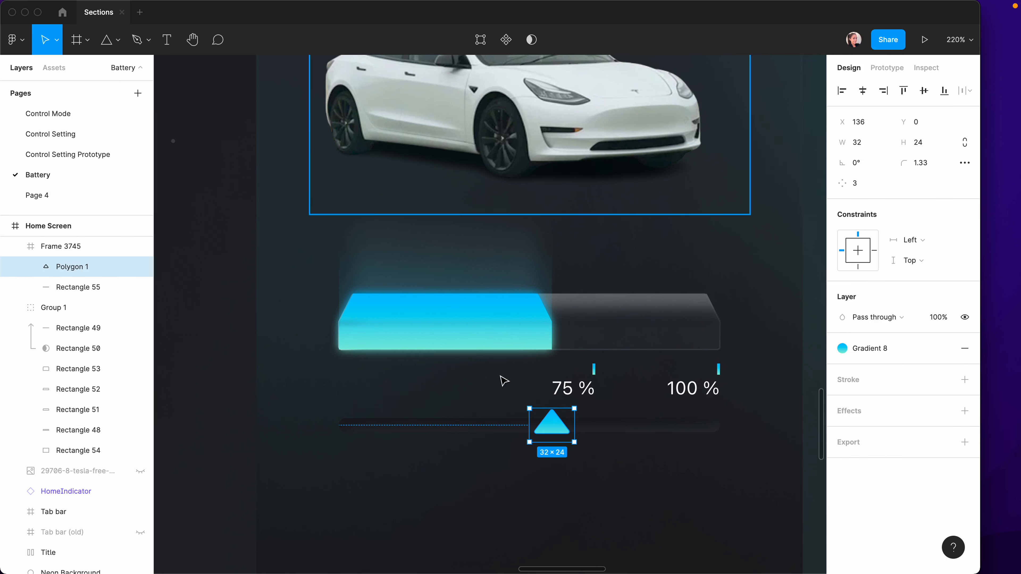
click(573, 427)
click(570, 425)
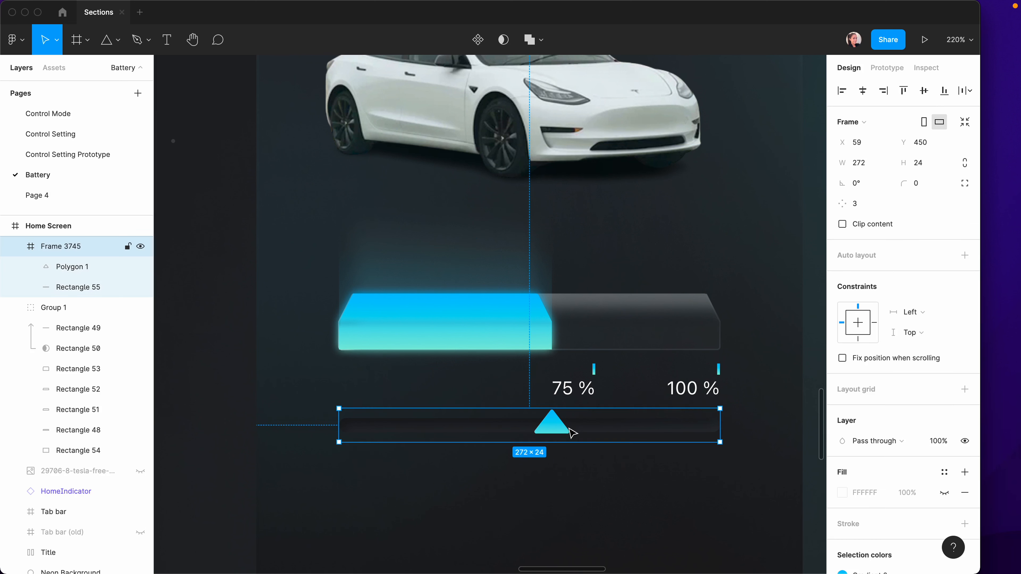
click(568, 427)
key(shift+Down)
click(586, 511)
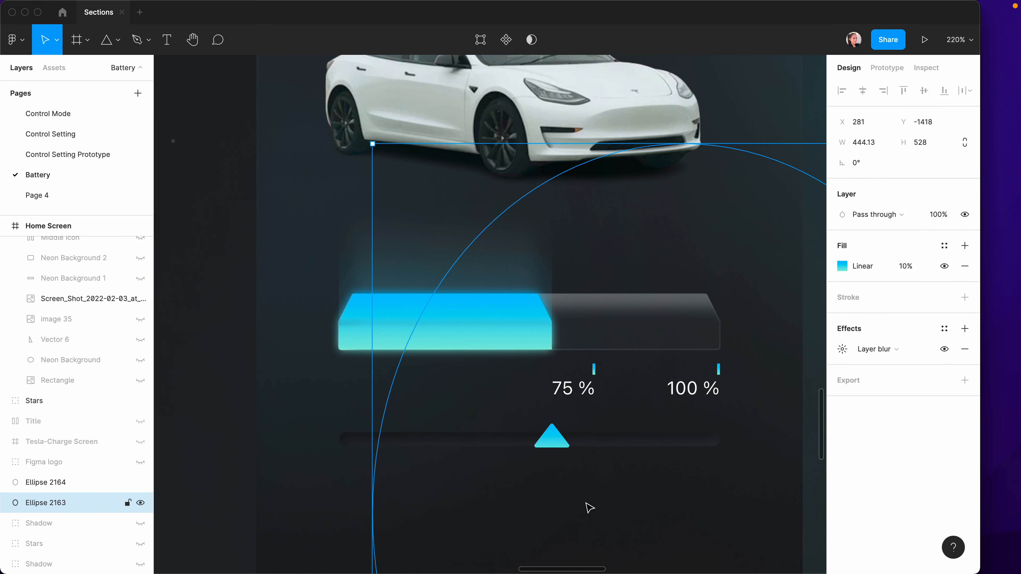
scroll(589, 508, down, 2)
click(200, 453)
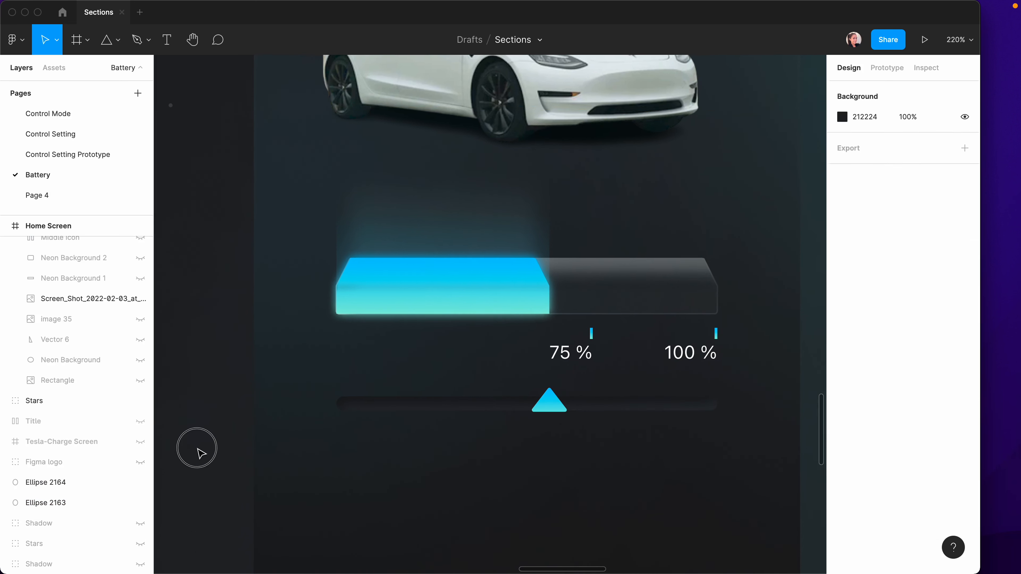
Add a "Set charge limit" text caption below the slider.
scroll(486, 474, right, 3)
click(486, 474)
key(t)
click(491, 461)
text(Set charge limit)
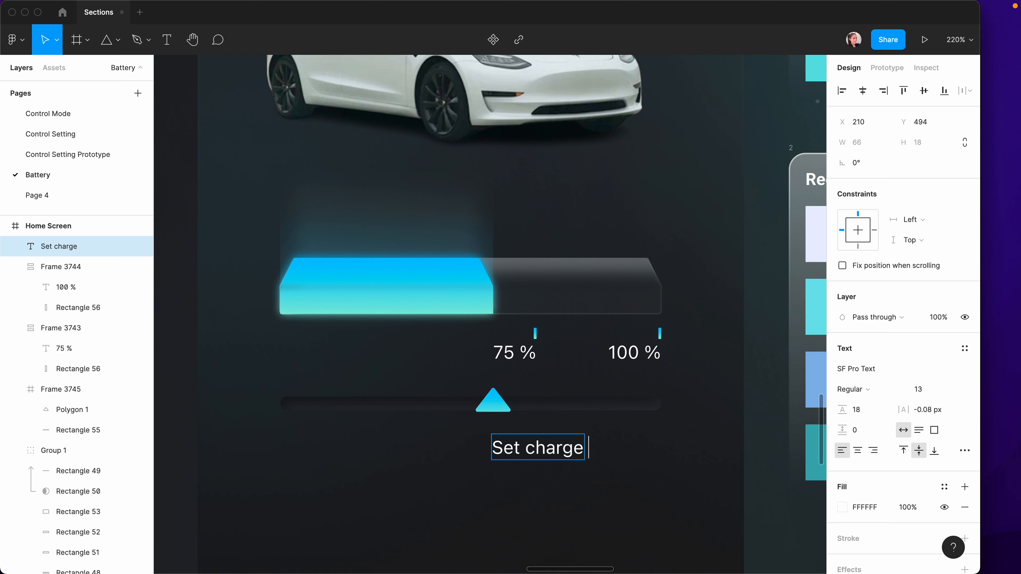
key(Escape)
Style the caption Footnote with Label Color/Dark/Secondary fill and shift it left under the slider.
click(964, 349)
scroll(870, 495, down, 3)
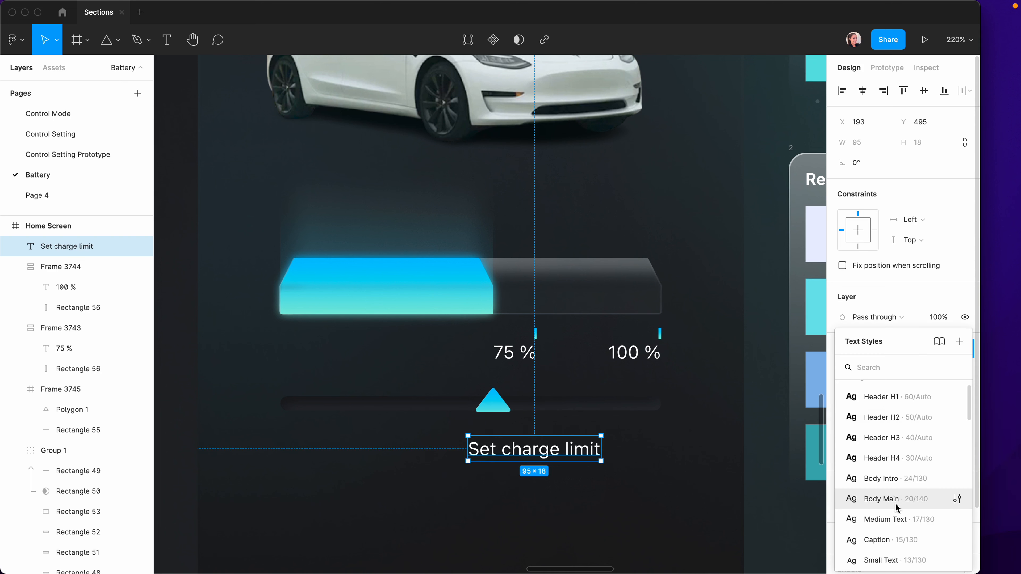
click(848, 507)
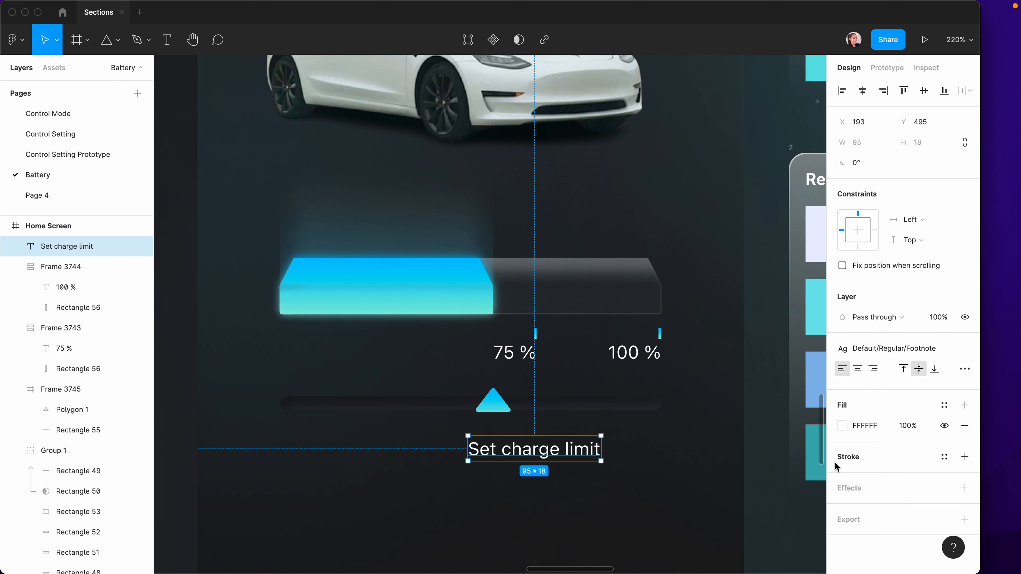
click(944, 405)
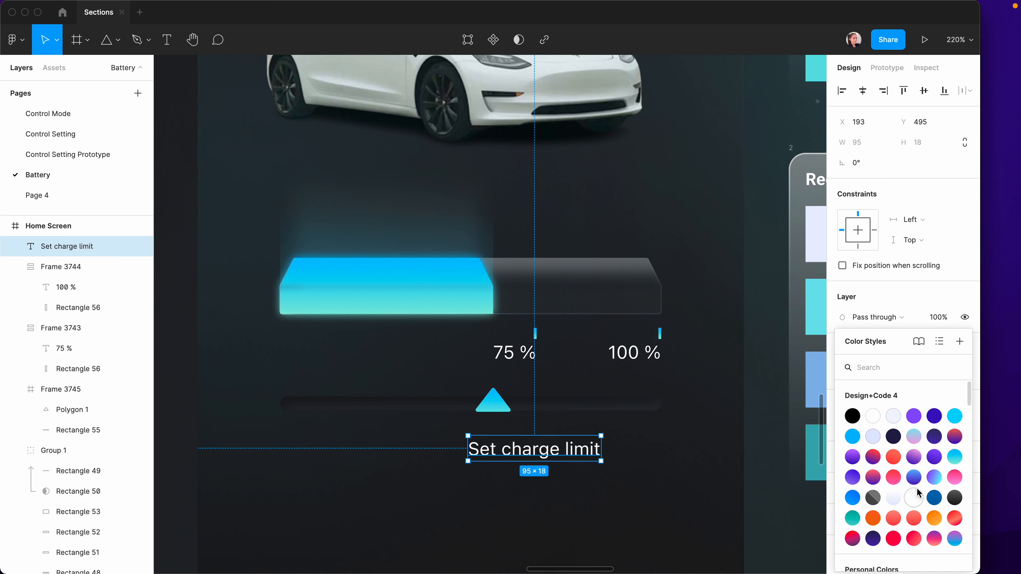
scroll(917, 491, down, 2)
scroll(884, 523, down, 5)
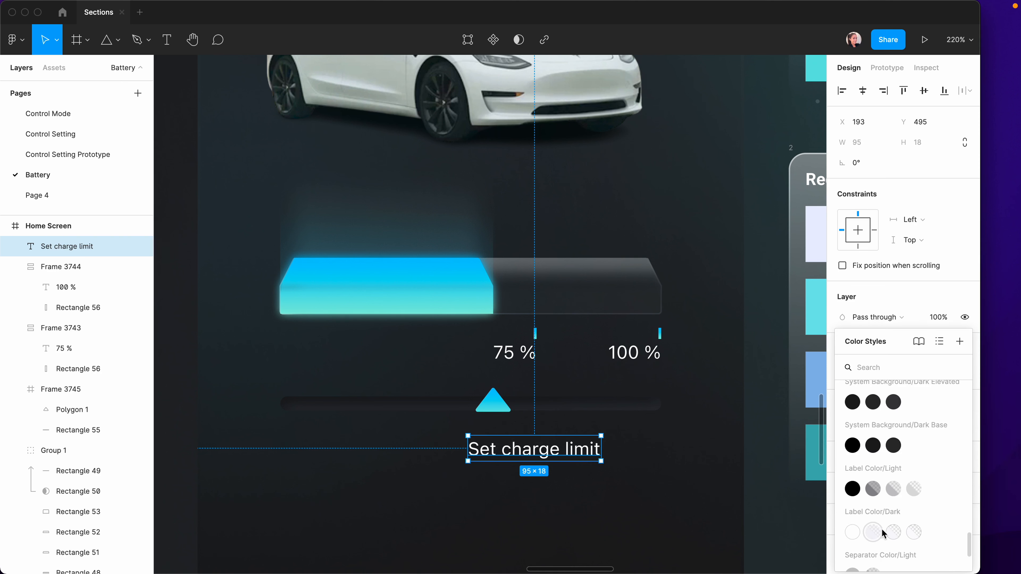
click(874, 532)
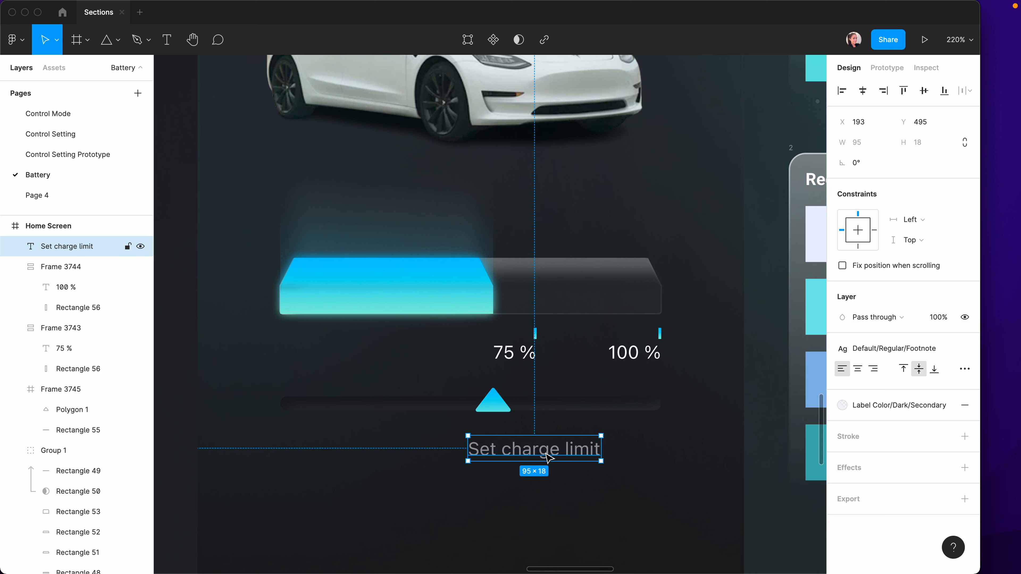
drag(545, 458, 484, 457)
Wrap the 100 % and 75 % label frames together in a horizontal auto-layout.
click(623, 539)
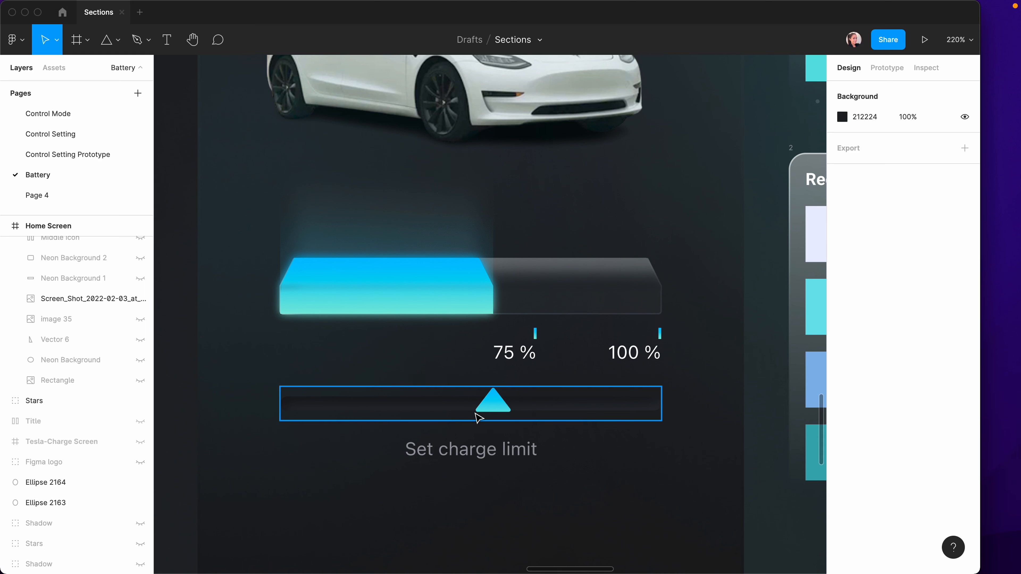
click(635, 353)
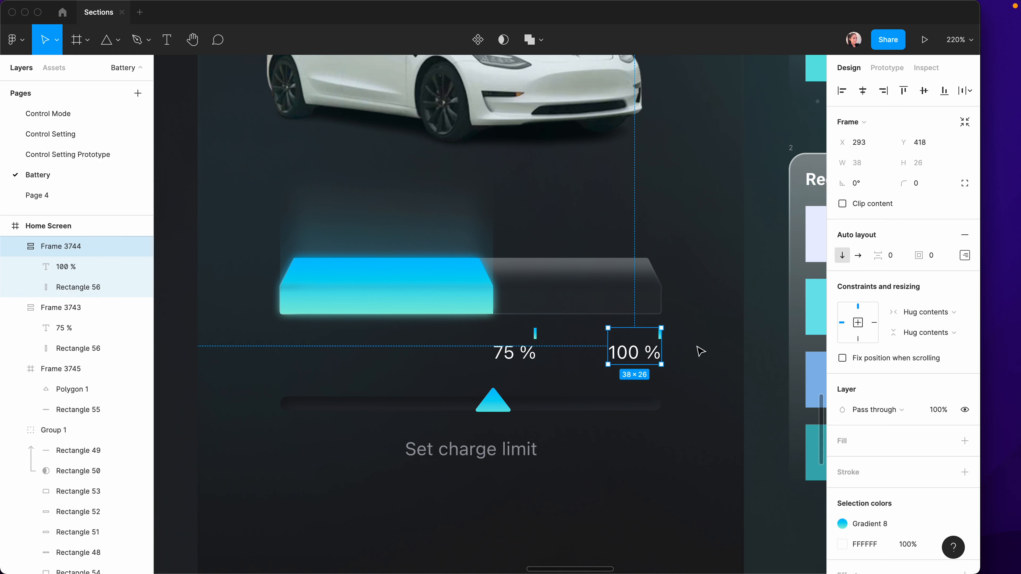
click(15, 246)
click(15, 268)
shift+click(53, 268)
key(shift+a)
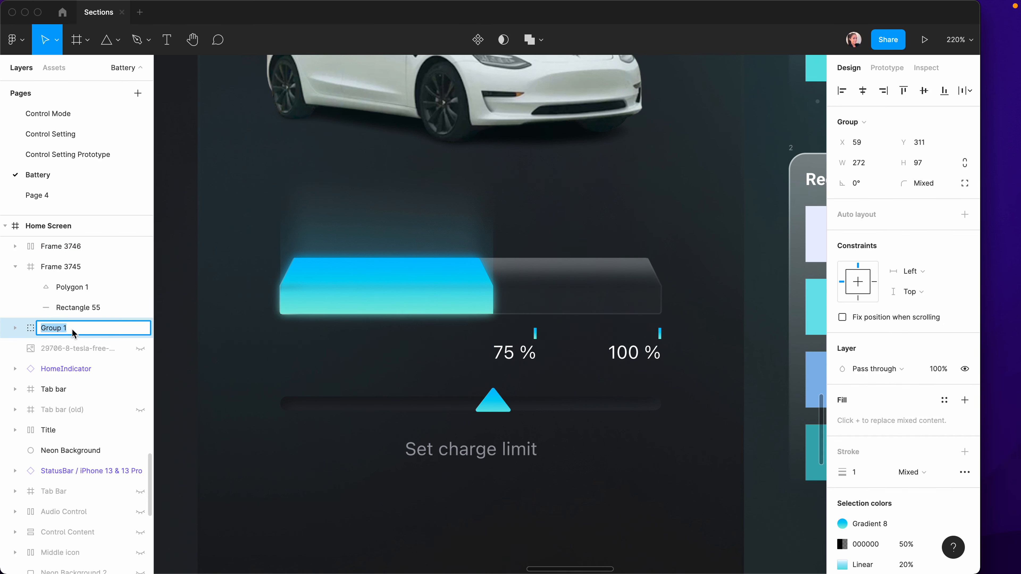
Rename the layers to Battery, Number and Slider.
double_click(60, 328)
text(Battery)
click(81, 247)
double_click(95, 247)
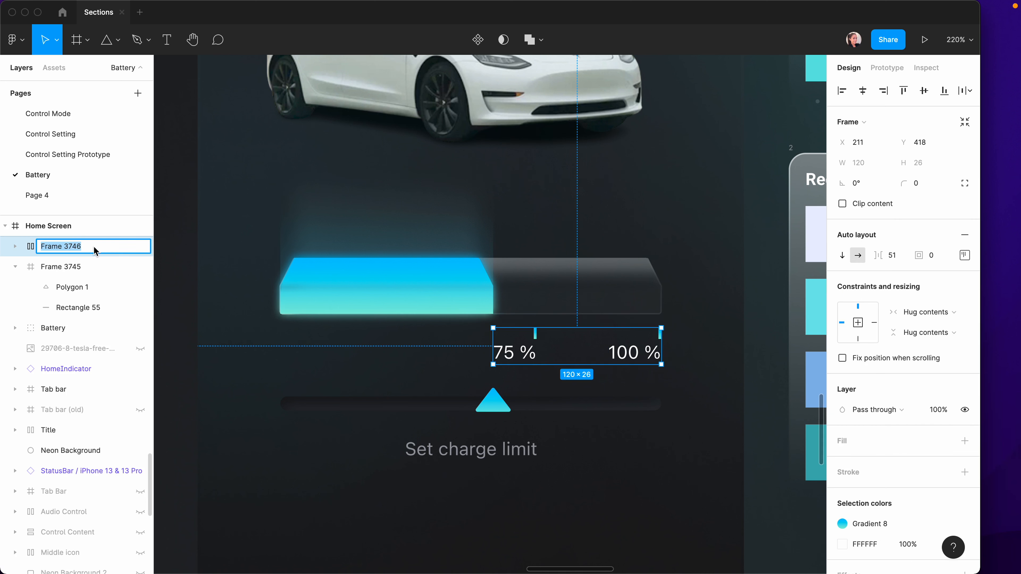
text(Number)
key(Tab)
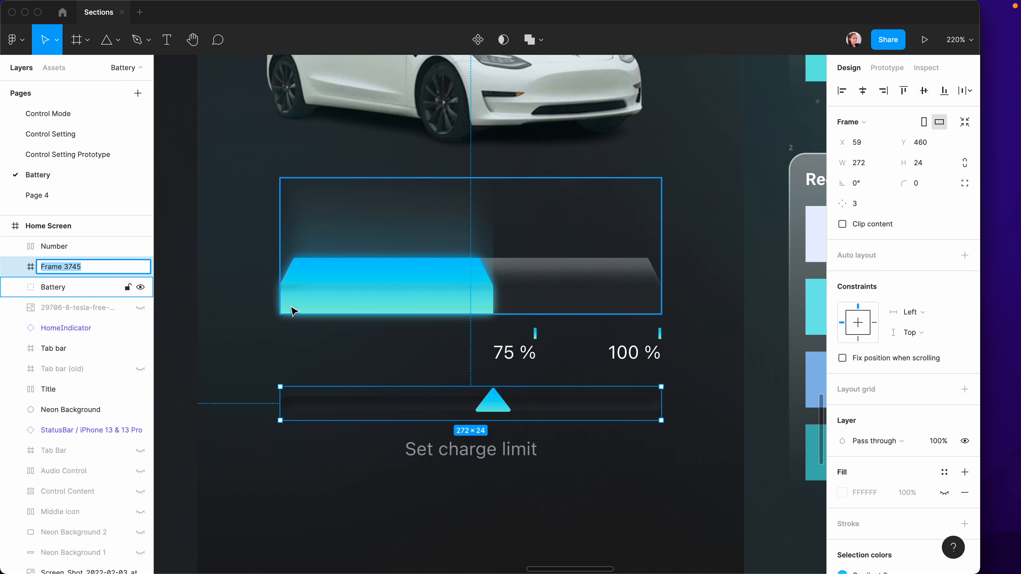
text(Sl)
text(ider)
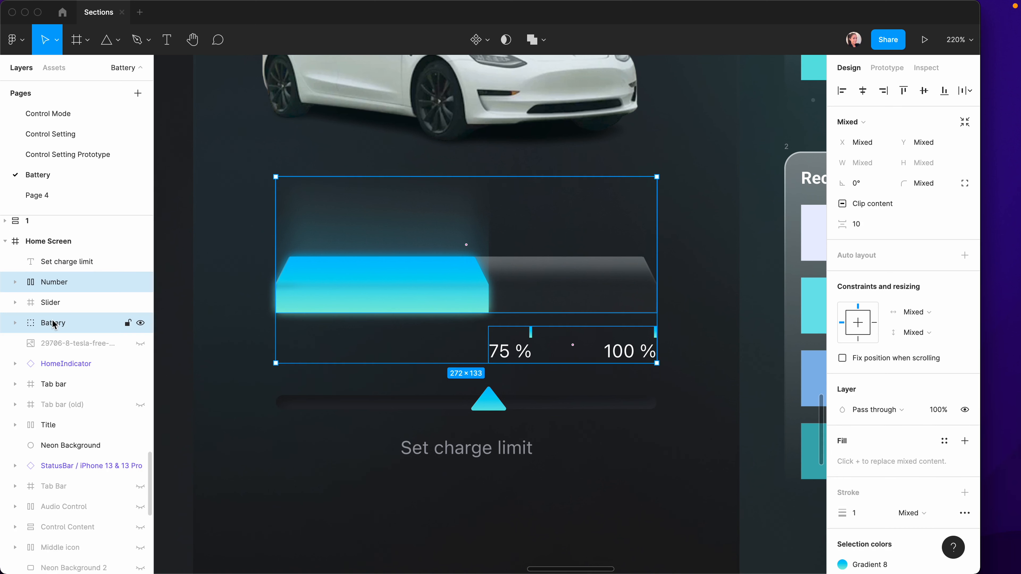
Wrap Number and Battery in a right-aligned auto-layout frame named Battery.
key(shift+a)
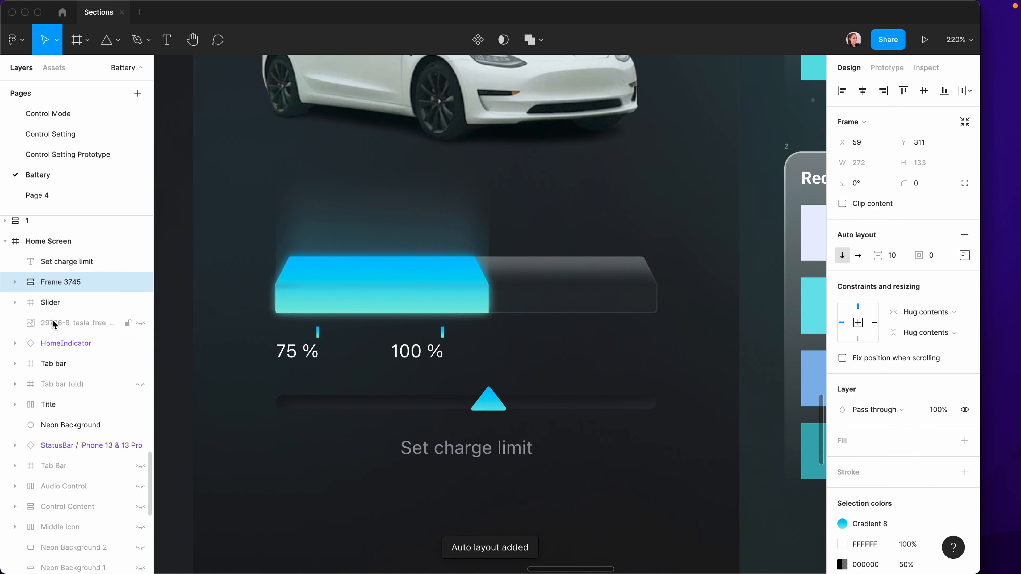
click(964, 255)
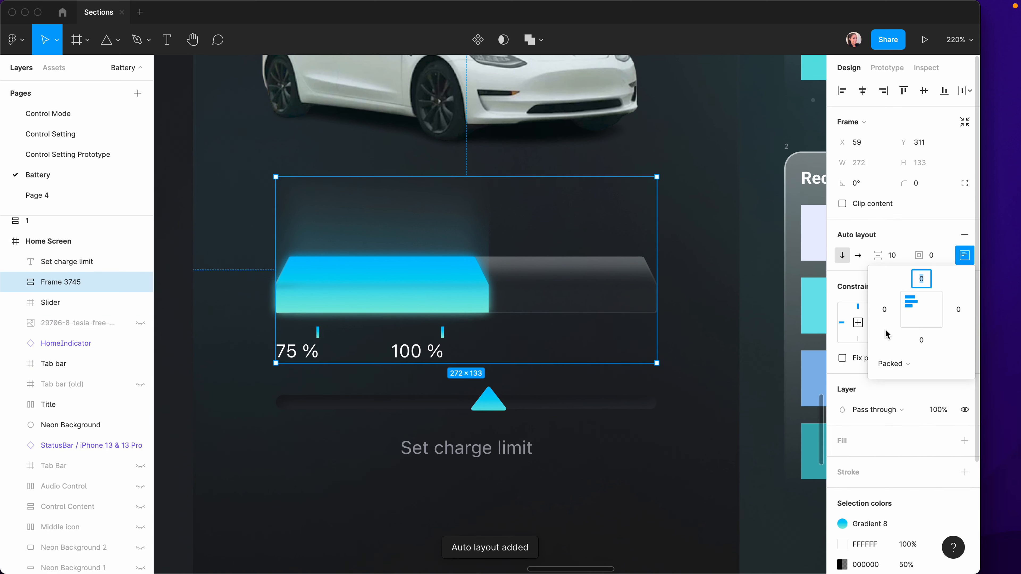
click(932, 309)
double_click(56, 282)
text(Battery)
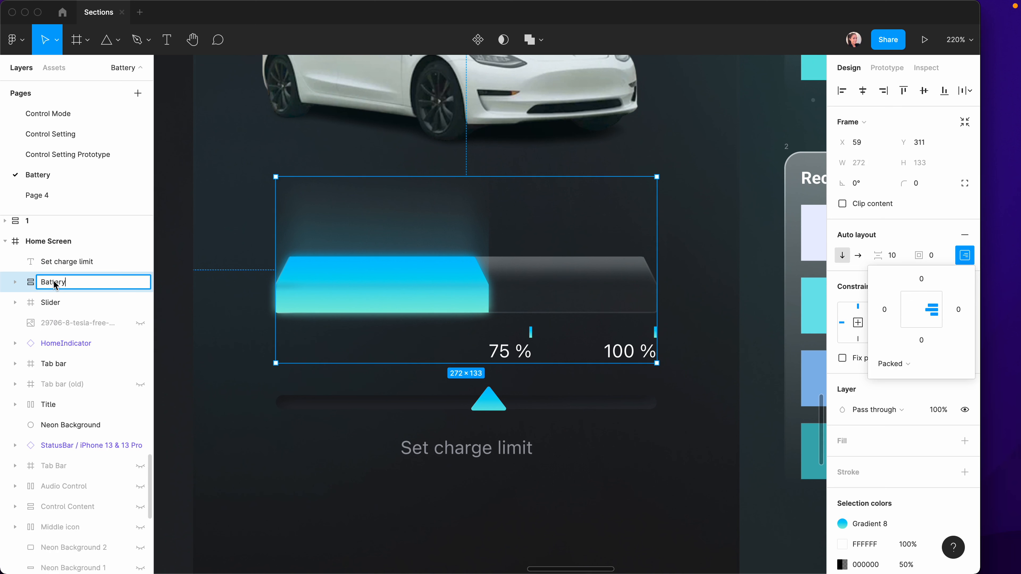
key(Return)
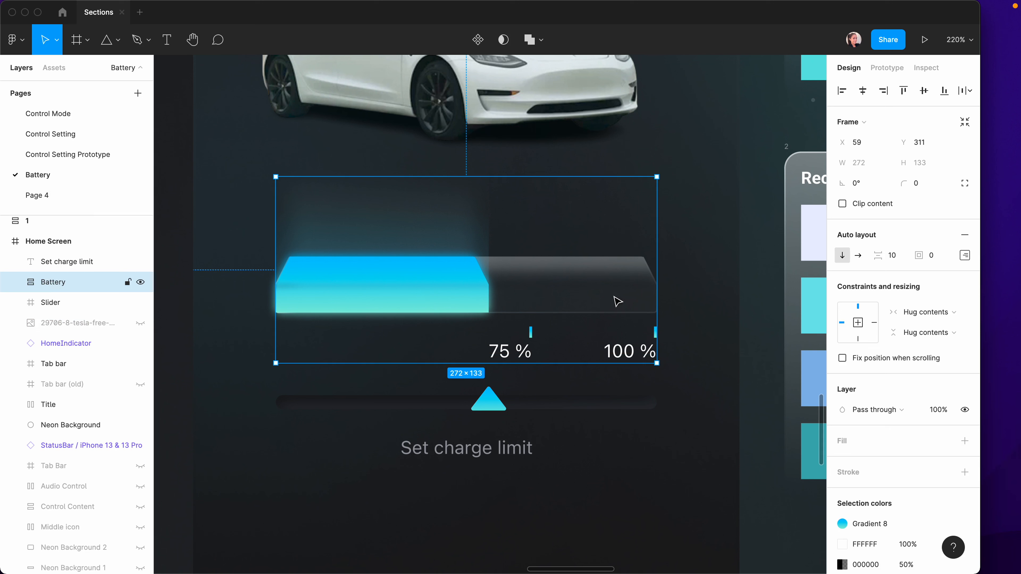
Stack the charge-limit text, Battery and Slider in a centred auto-layout with 14 padding and space between.
click(45, 264)
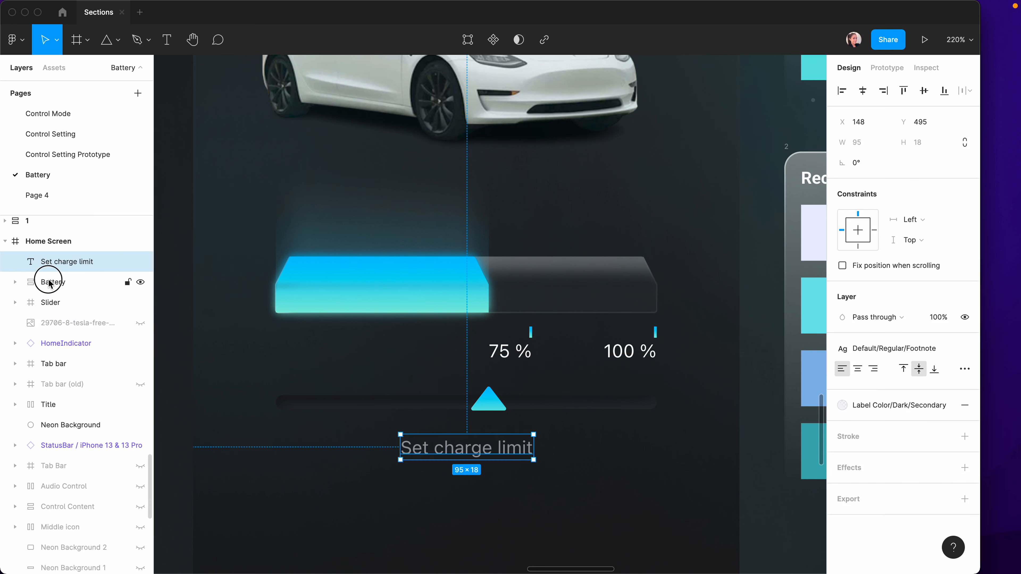
shift+click(56, 307)
key(shift+a)
click(964, 276)
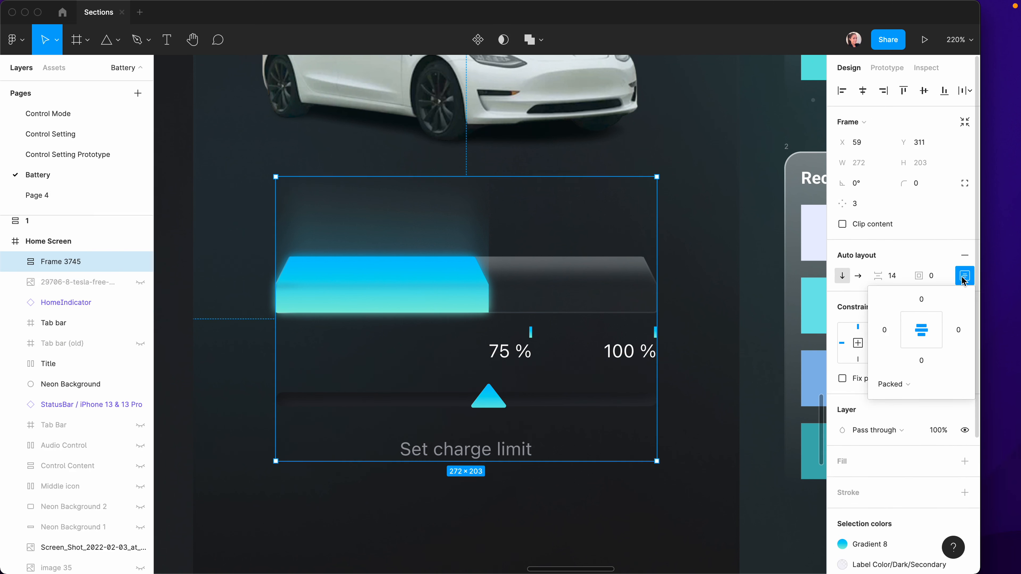
click(923, 335)
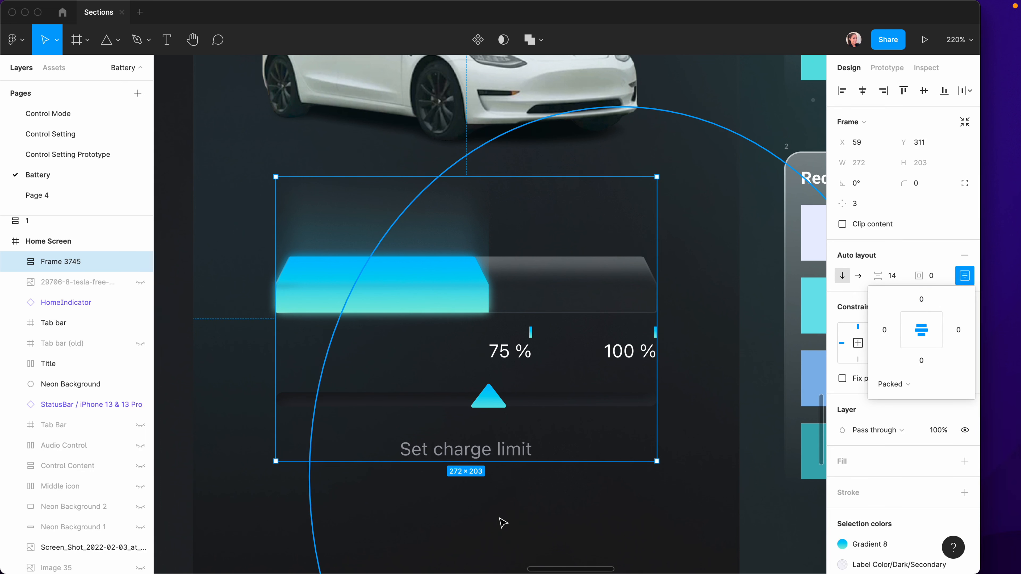
drag(921, 277, 939, 282)
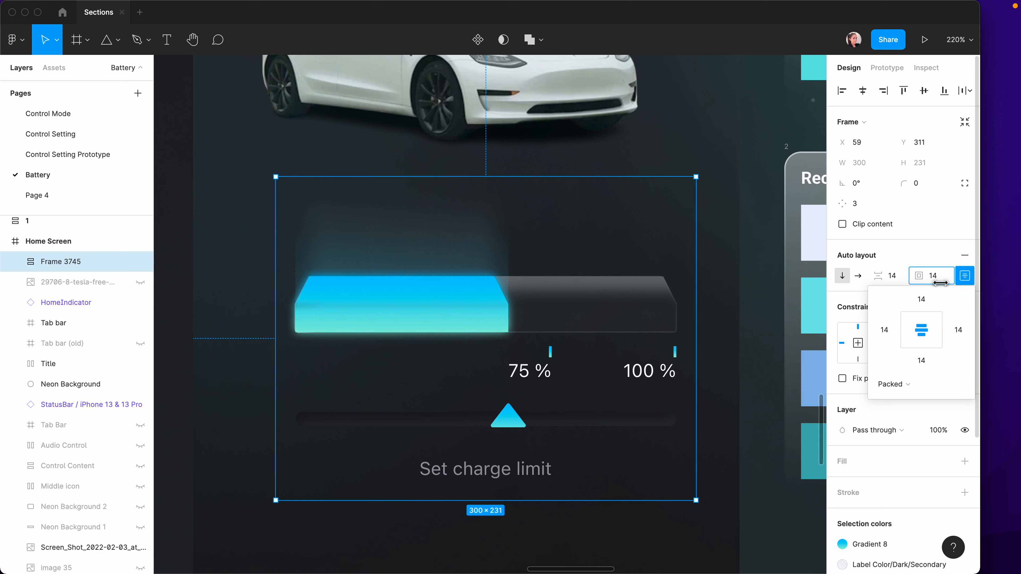
click(893, 384)
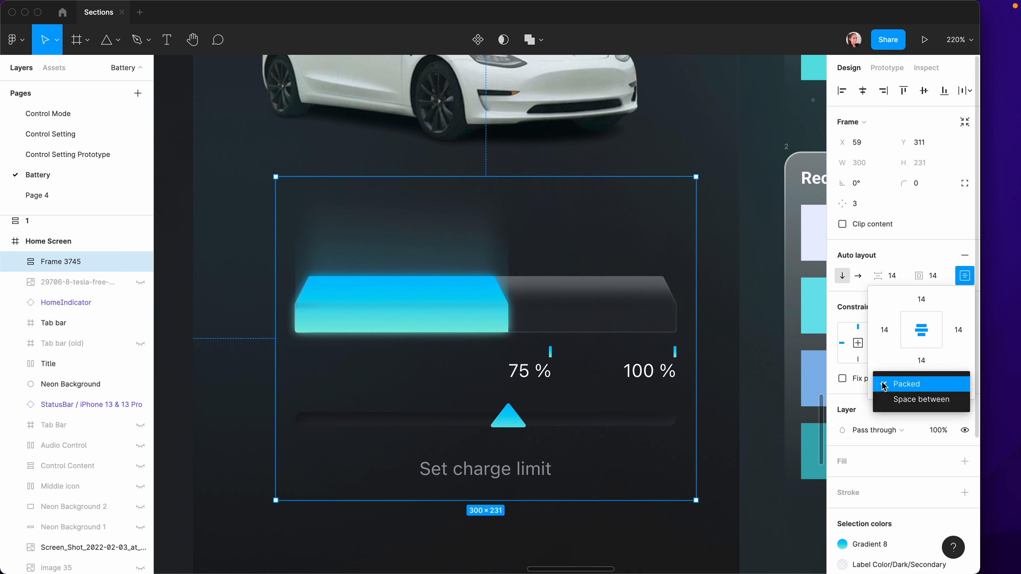
click(900, 400)
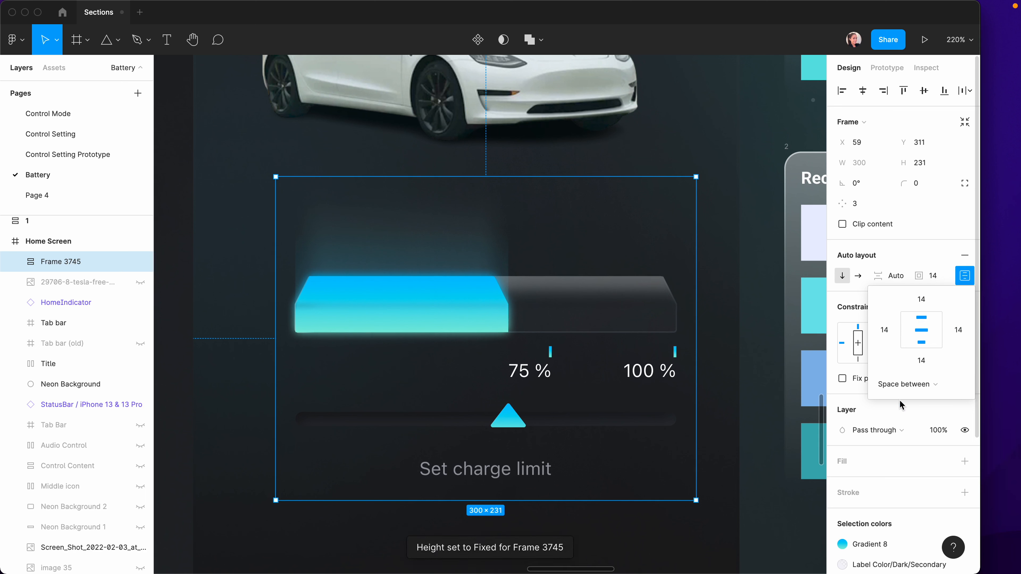
click(863, 92)
click(758, 343)
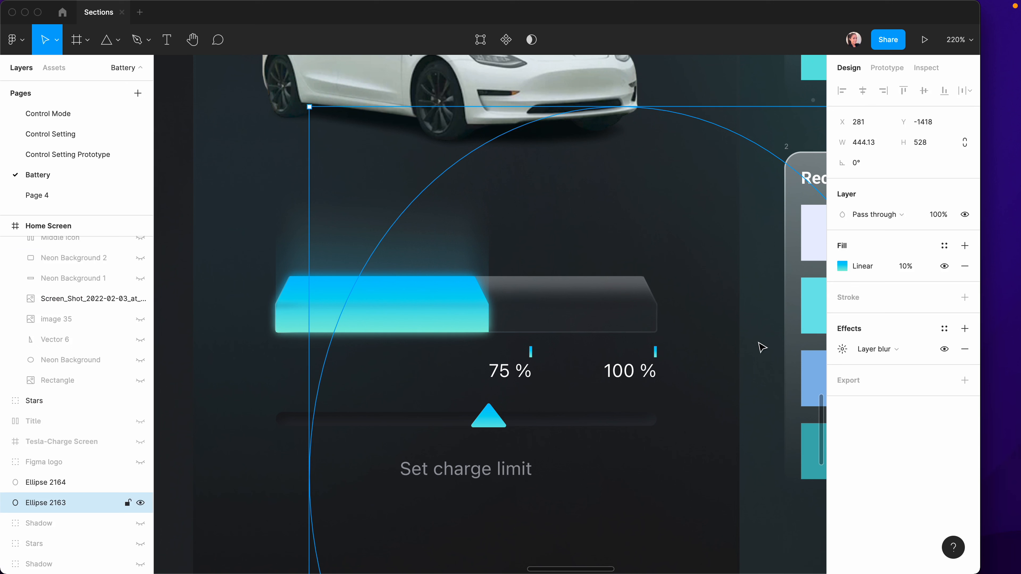
click(173, 330)
Centre the 65% text just above the battery bar and apply the LargeTitle style.
scroll(706, 255, down, 3)
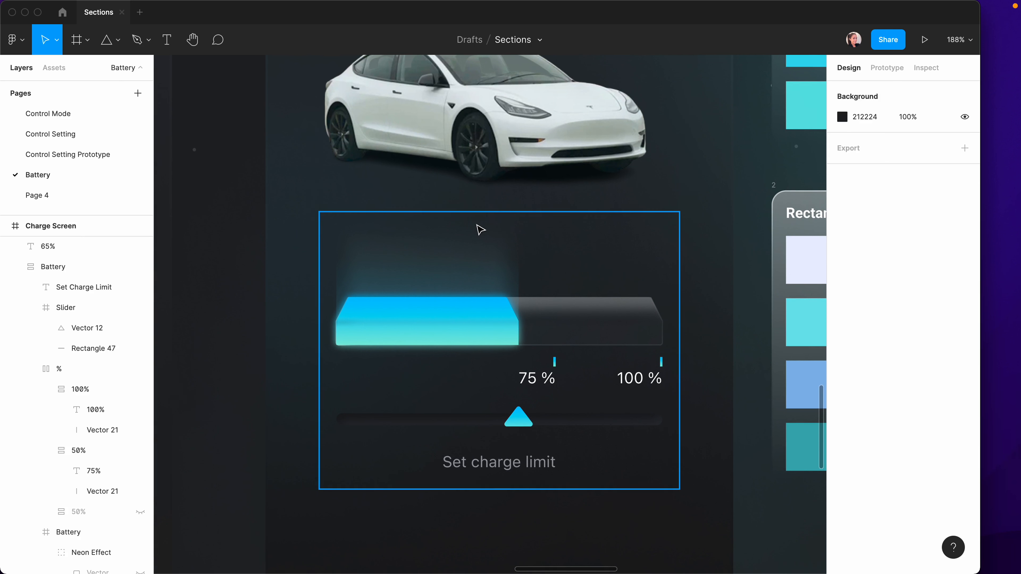
click(529, 195)
click(862, 91)
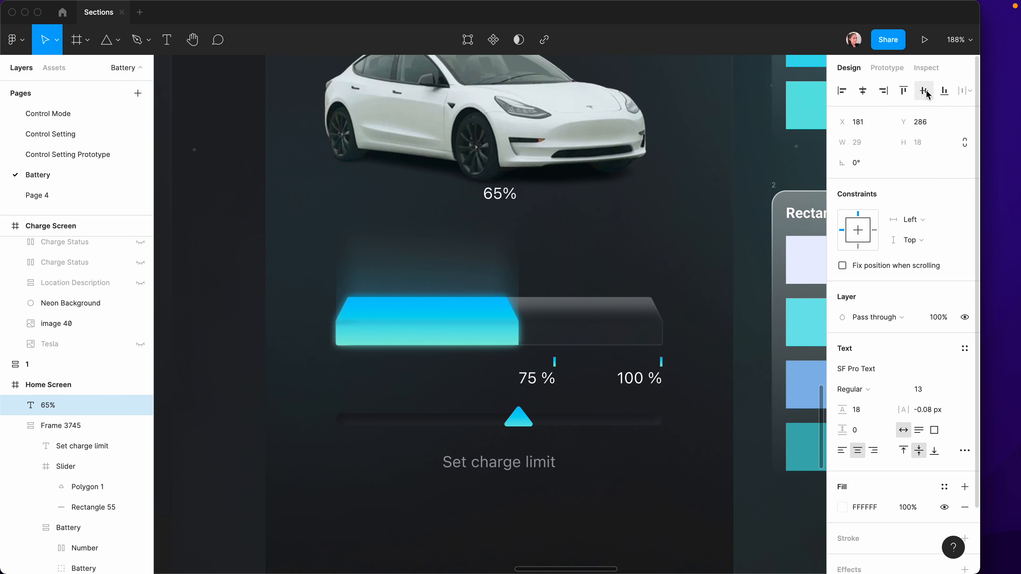
click(924, 90)
key(shift+Up)
key(shift+Up)
key(shift+Up)
key(shift+Up)
key(shift+Up)
key(shift+Up)
key(shift+Up)
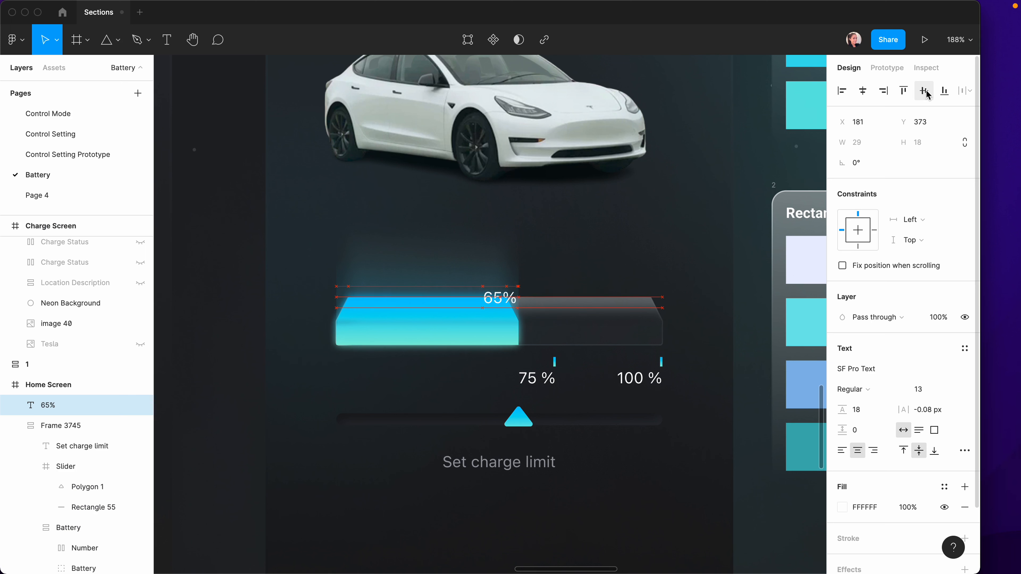
click(939, 392)
click(939, 392)
click(964, 348)
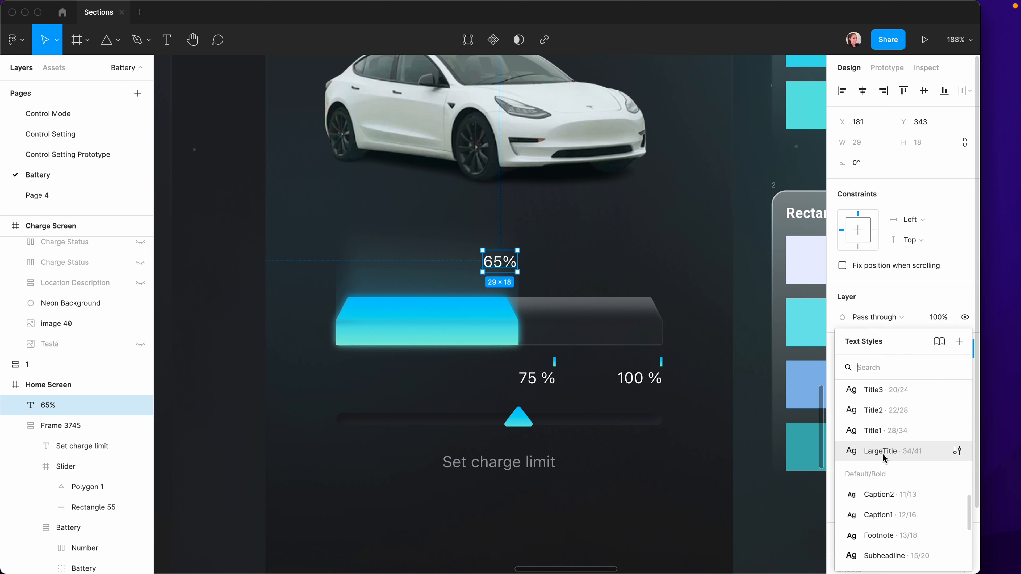
click(873, 449)
Give the % sign Label Color/Dark/Secondary and the Footnote text style.
click(522, 267)
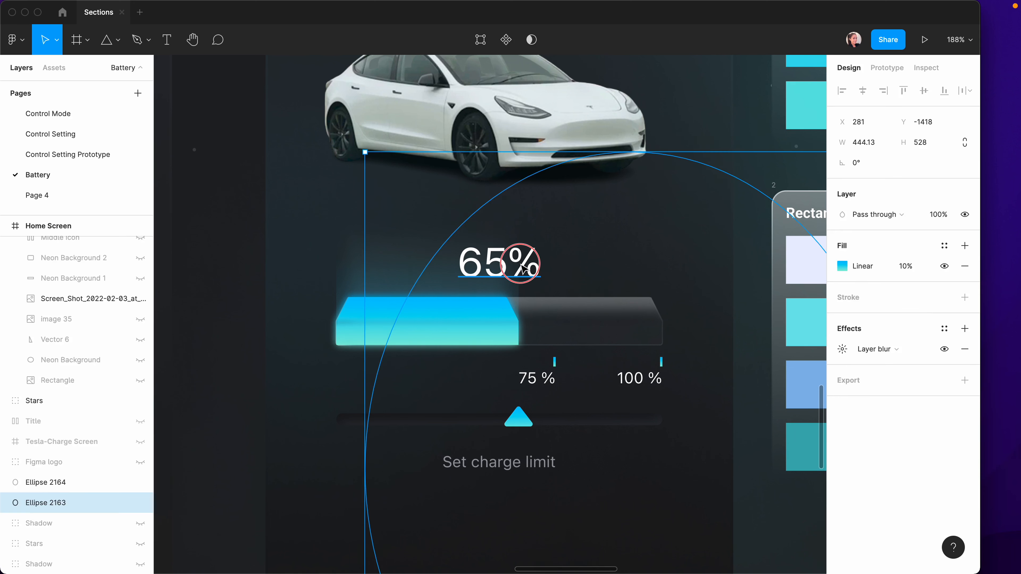
double_click(523, 267)
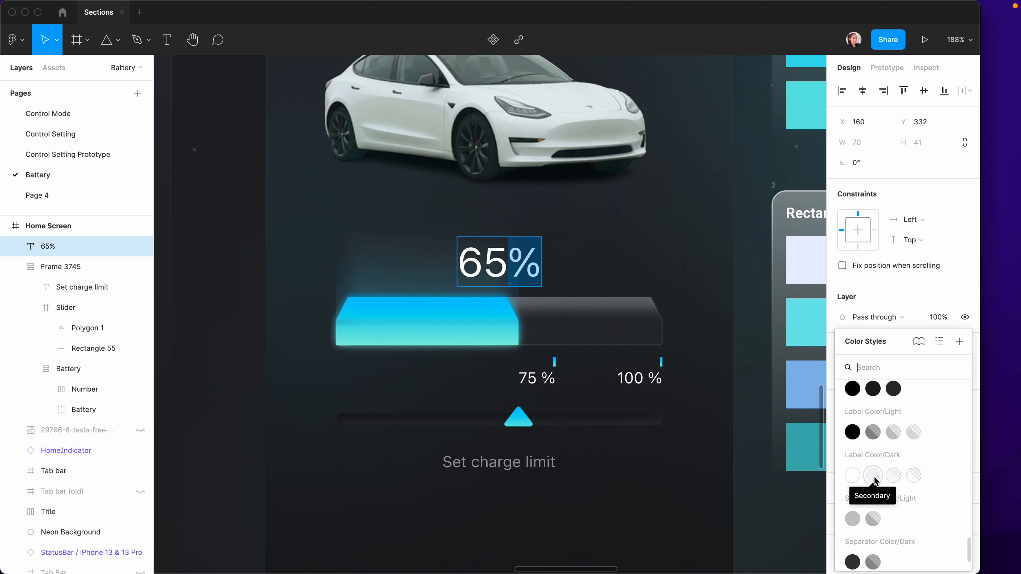
click(873, 475)
click(893, 347)
scroll(892, 442, up, 5)
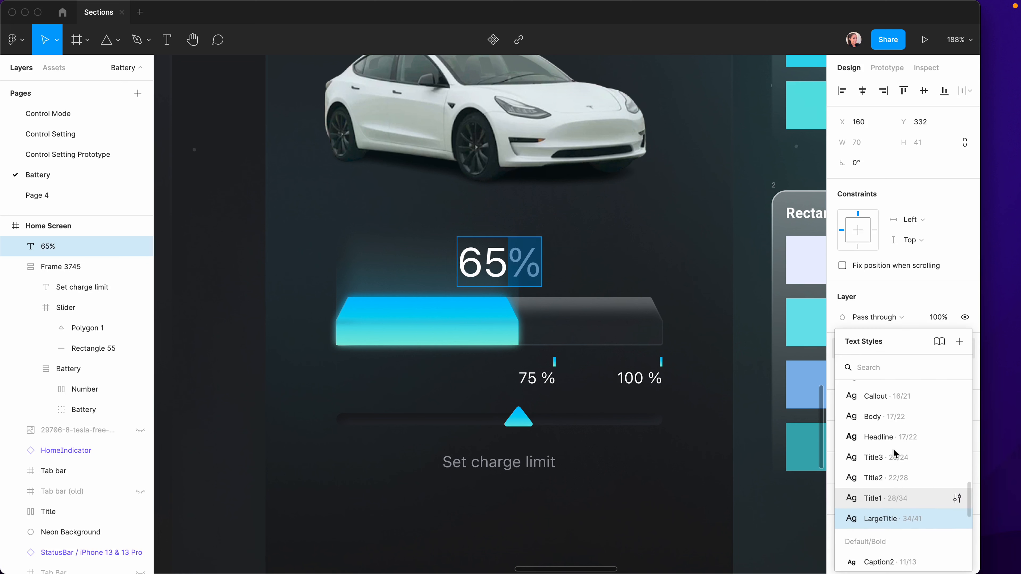
click(886, 420)
click(719, 324)
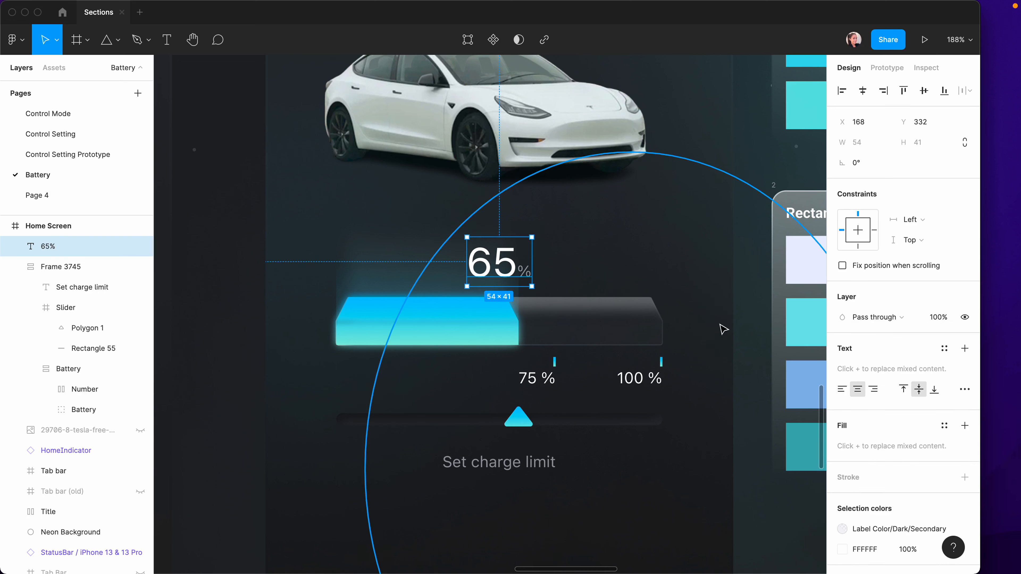
click(719, 324)
click(504, 259)
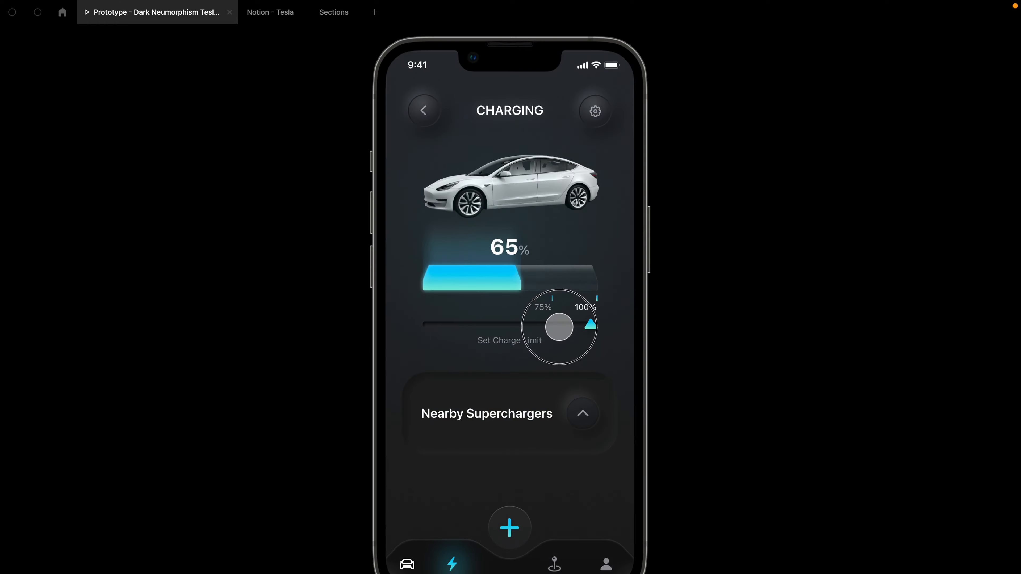
In the prototype, drag the charge-limit slider and toggle the Nearby Superchargers list open, closed, open.
mouse_move(558, 326)
mouse_down()
mouse_move(528, 327)
mouse_move(609, 331)
mouse_move(551, 328)
mouse_up()
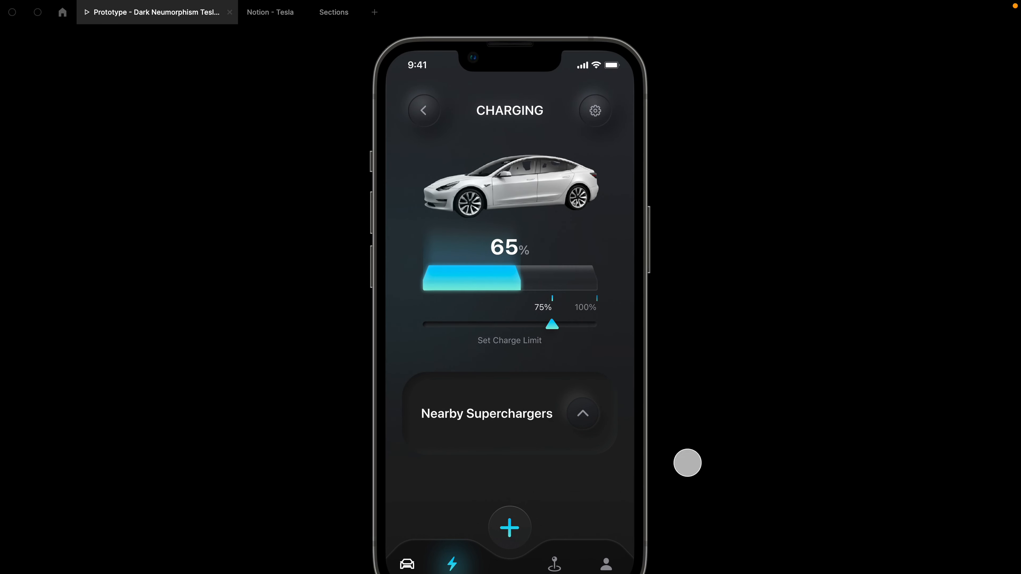
click(581, 416)
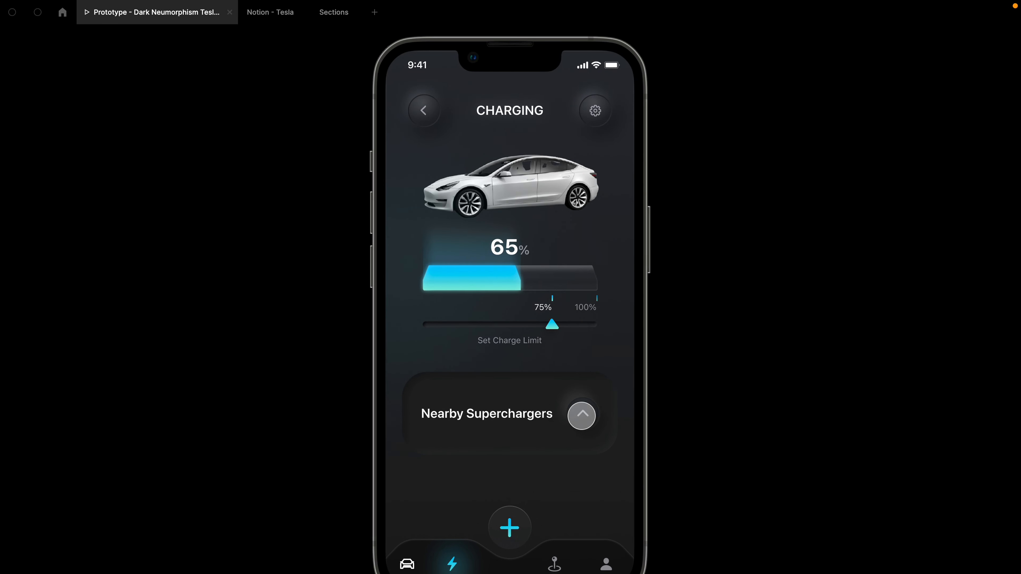
click(581, 416)
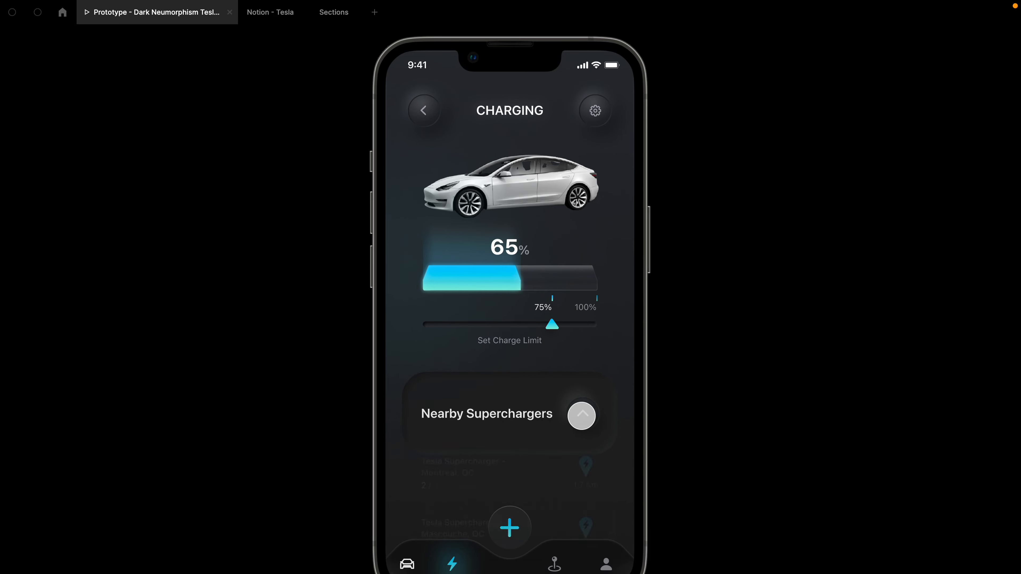
click(581, 416)
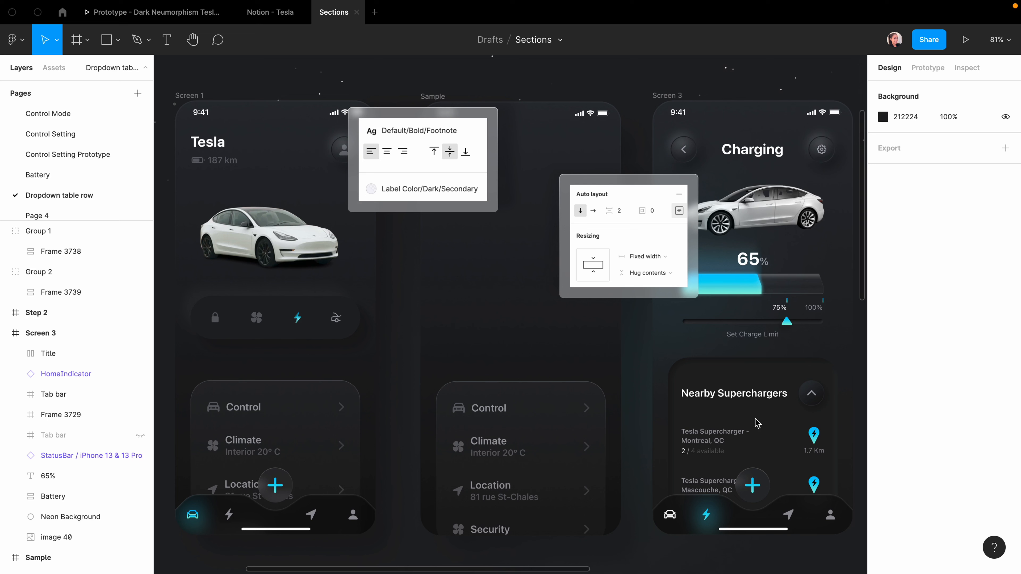
Hide the fan icon and replace Climate with 'Tesla Supercharger - Montreal, QC'.
click(500, 452)
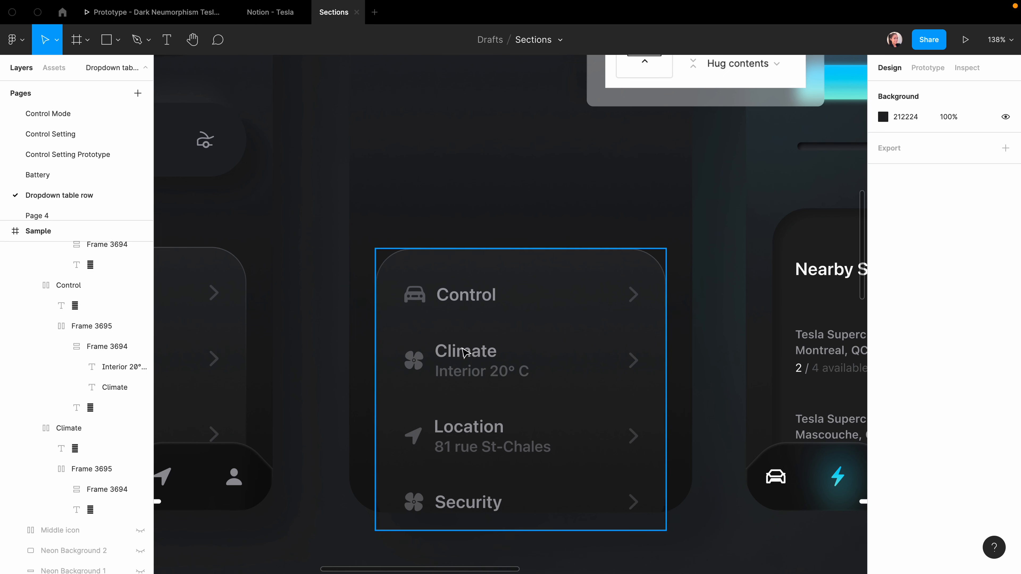
click(101, 408)
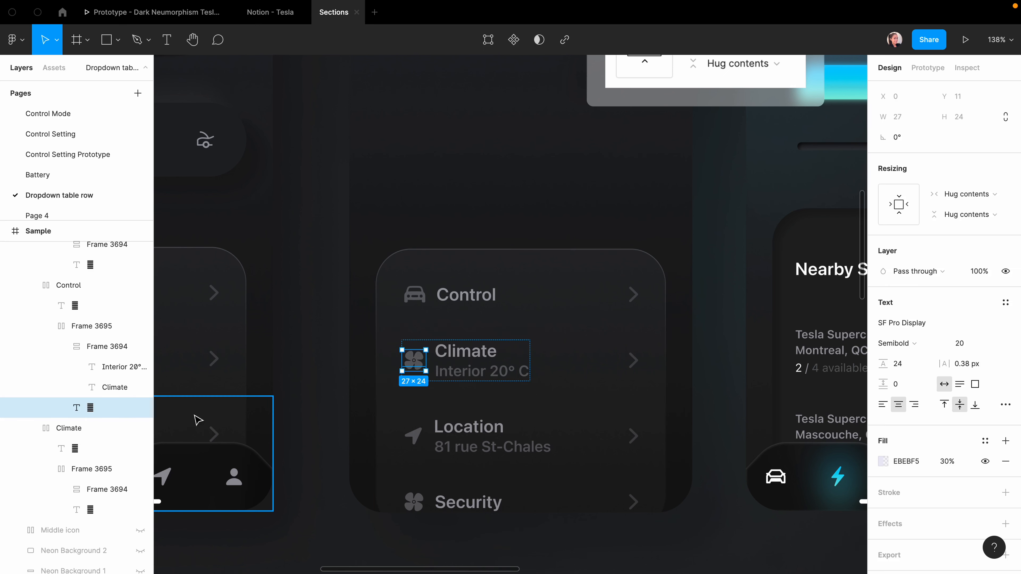
click(141, 407)
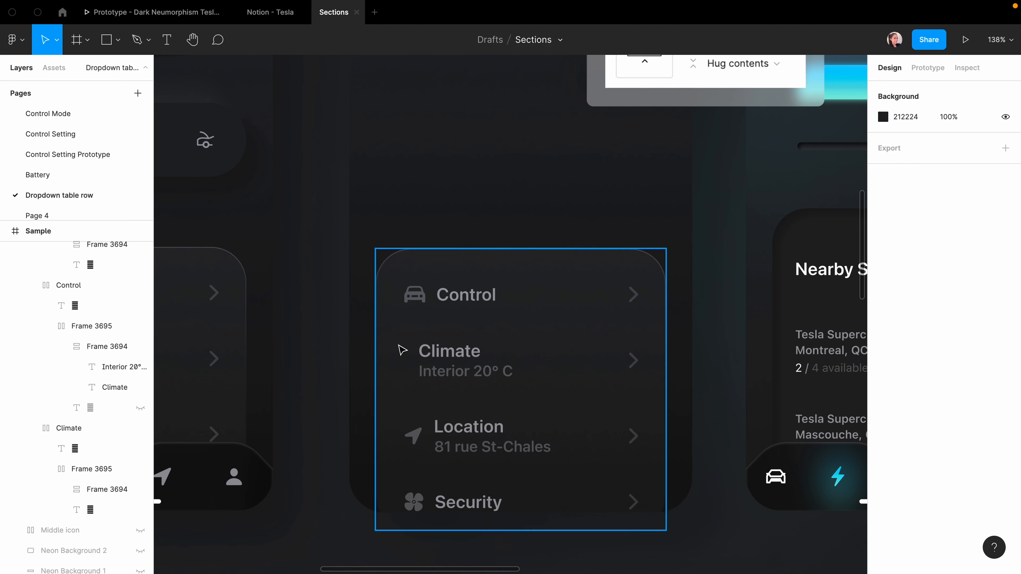
scroll(402, 350, down, 5)
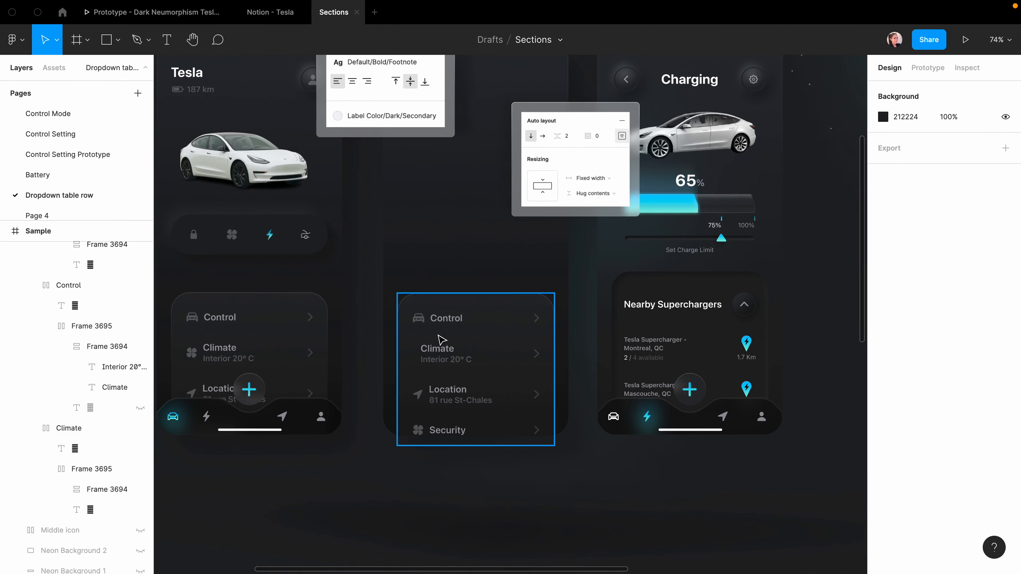
scroll(442, 340, up, 1)
double_click(669, 389)
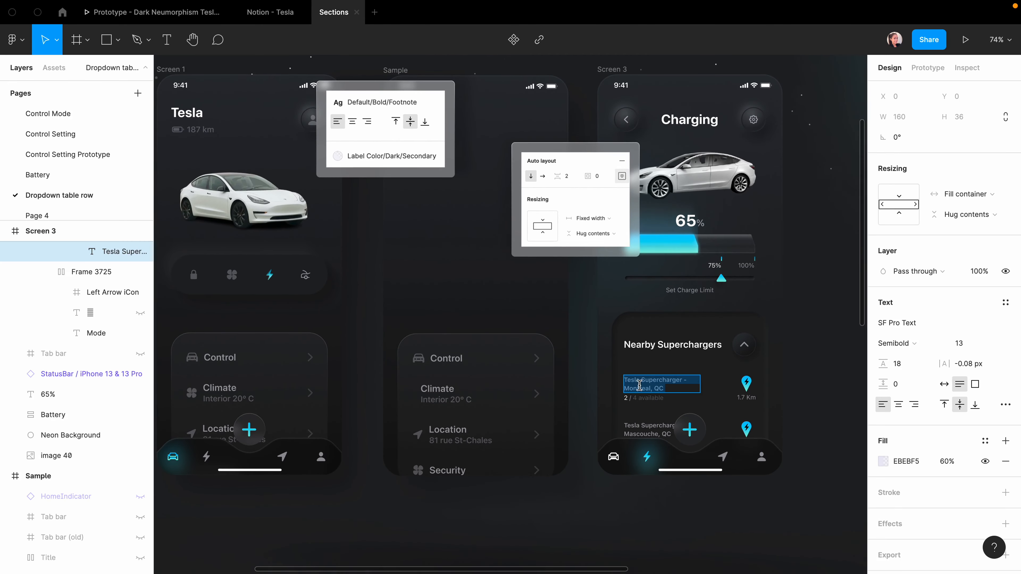
double_click(441, 389)
text(Tesla Supercharger -Montreal, QC)
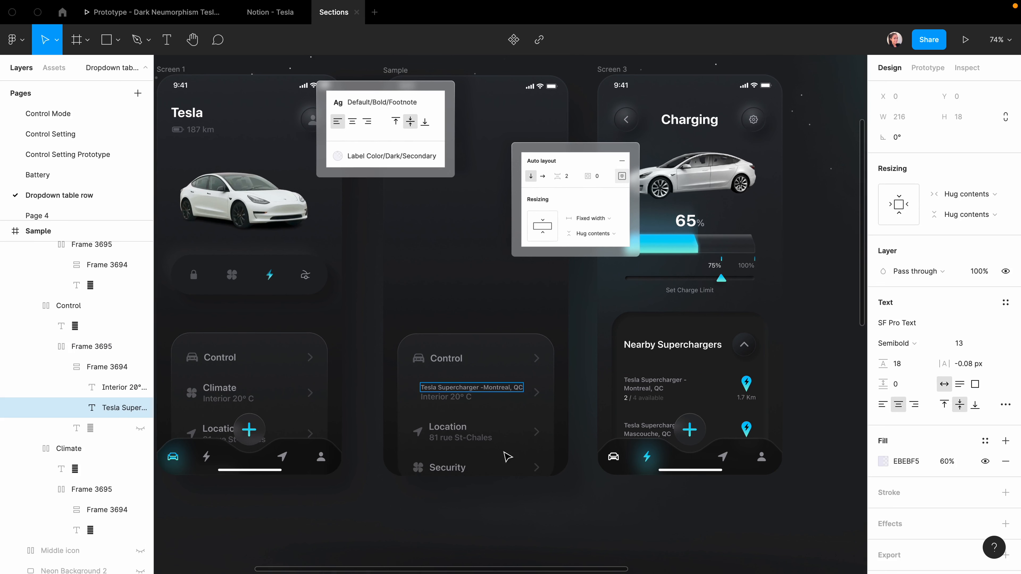
click(504, 533)
Replace 'Interior 20° C' with the copied '2 / 4 available' text.
click(645, 405)
double_click(643, 398)
key(super+c)
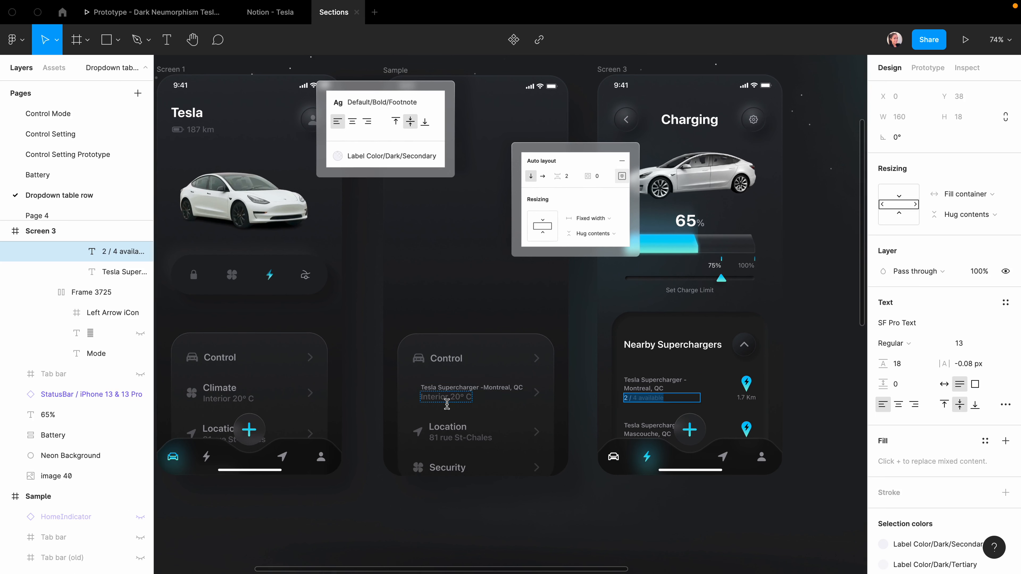
click(475, 400)
double_click(420, 398)
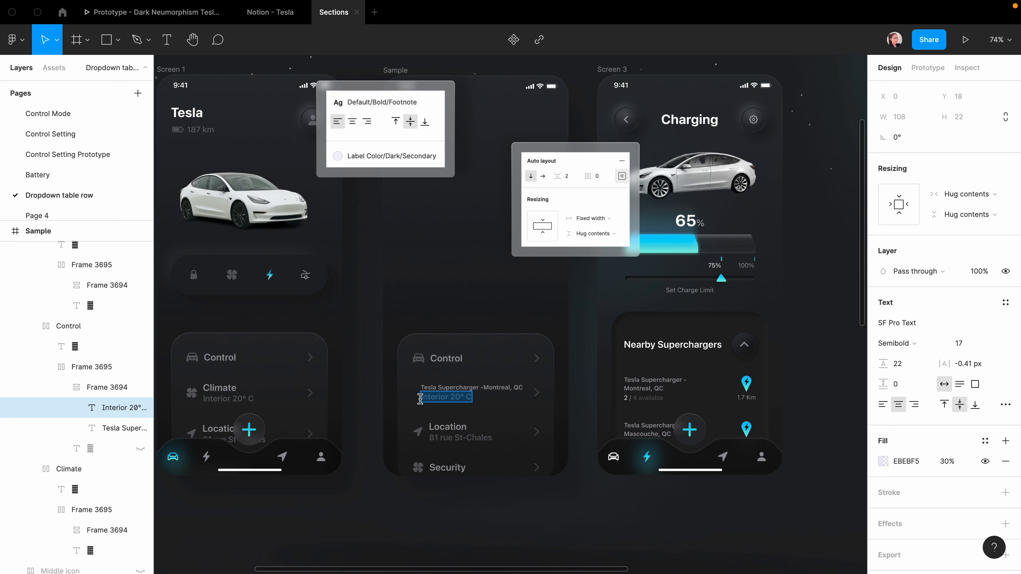
key(super+v)
click(495, 518)
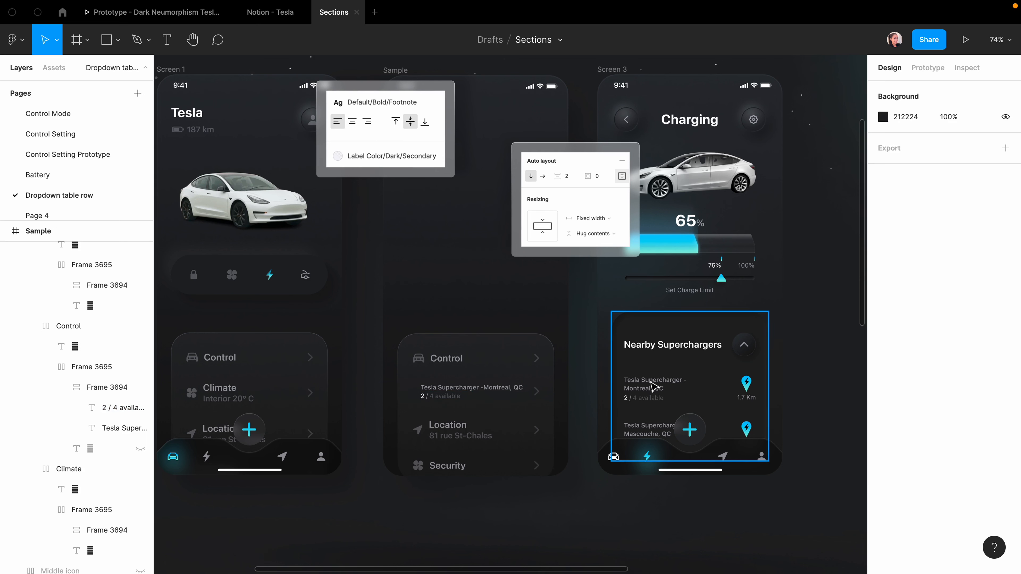
Set the supercharger name text's horizontal resizing to Fill container.
scroll(452, 406, up, 2)
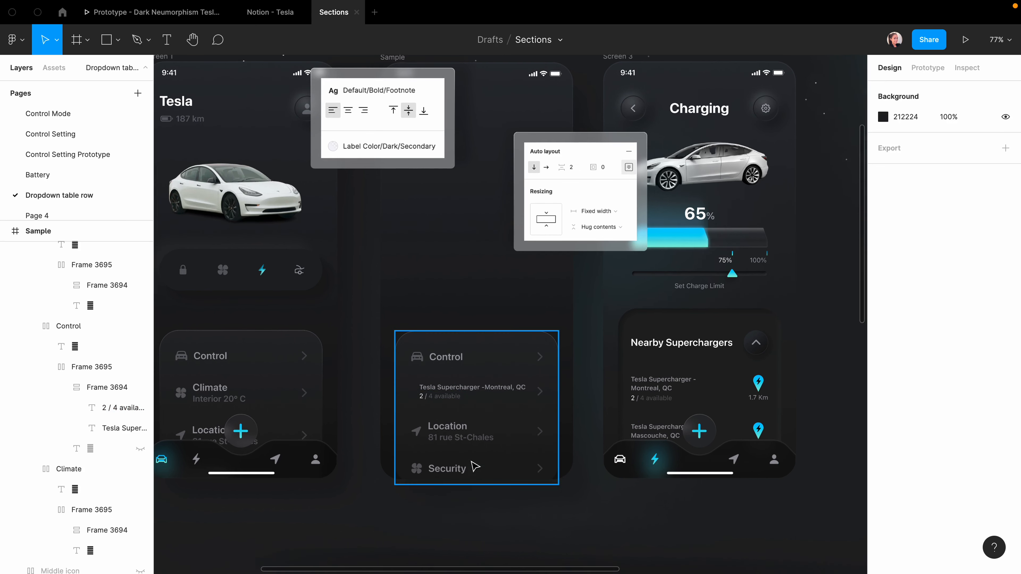
click(450, 404)
double_click(450, 404)
double_click(452, 398)
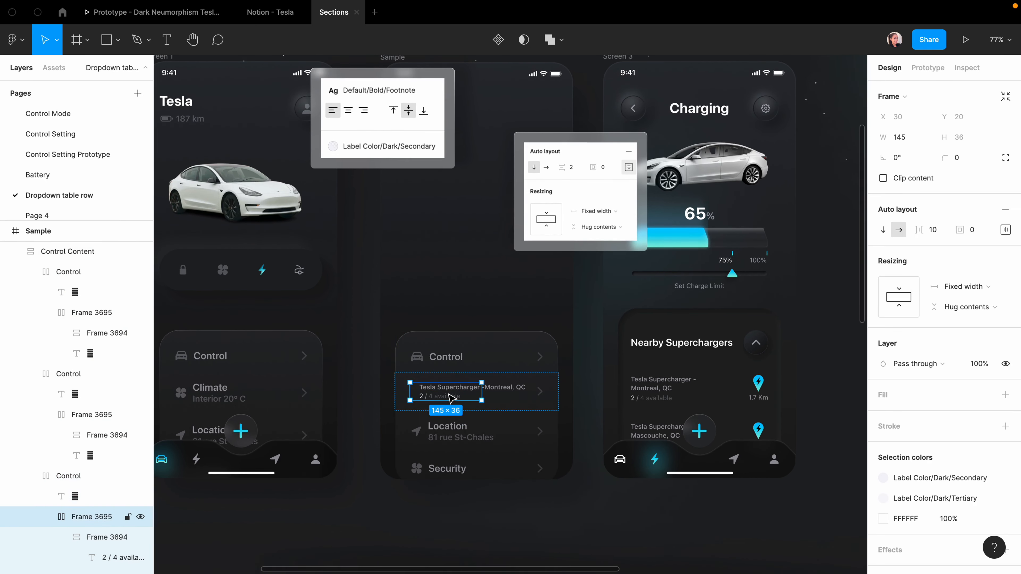
scroll(465, 397, up, 1)
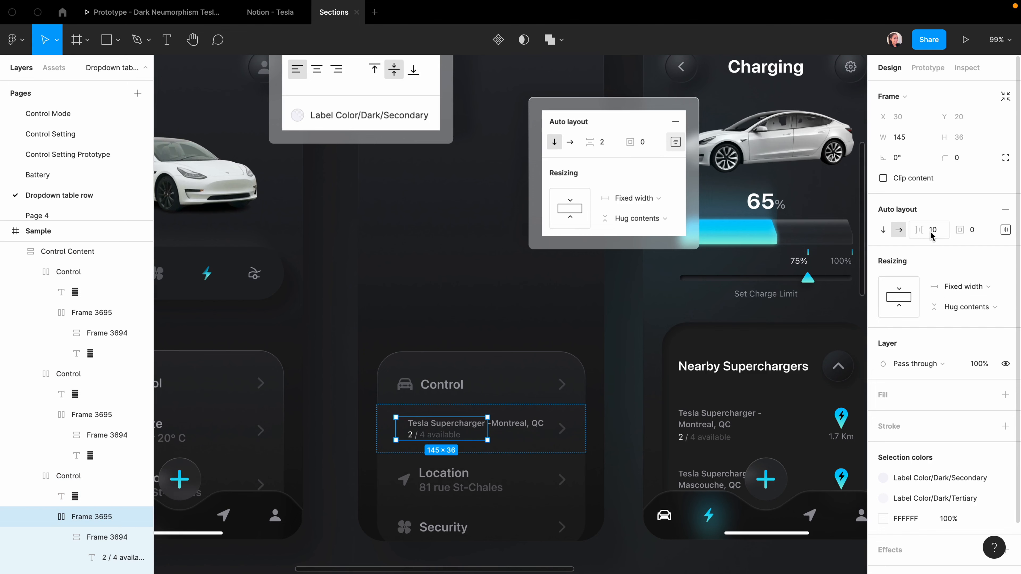
click(931, 231)
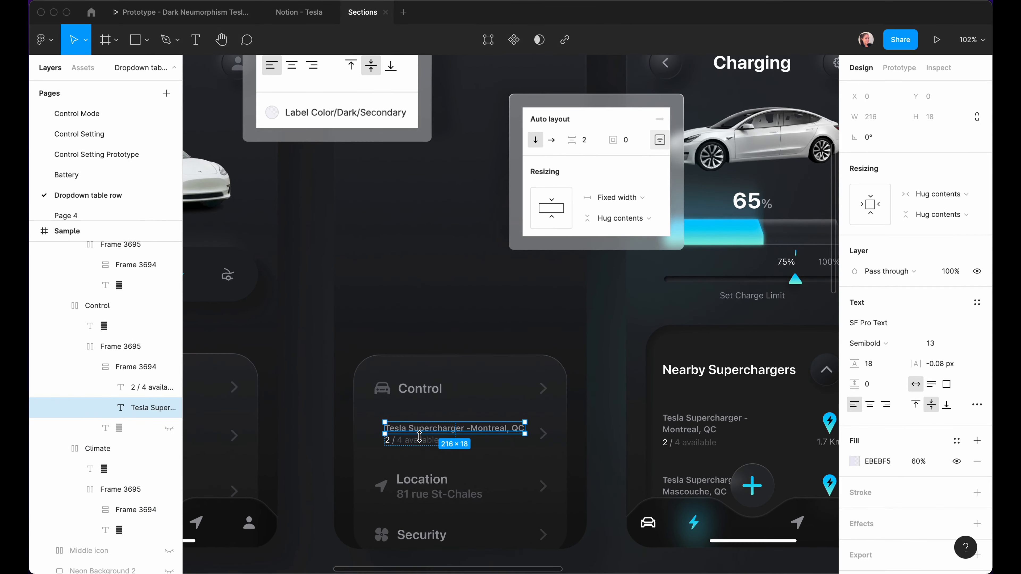
scroll(426, 442, up, 3)
scroll(425, 444, up, 1)
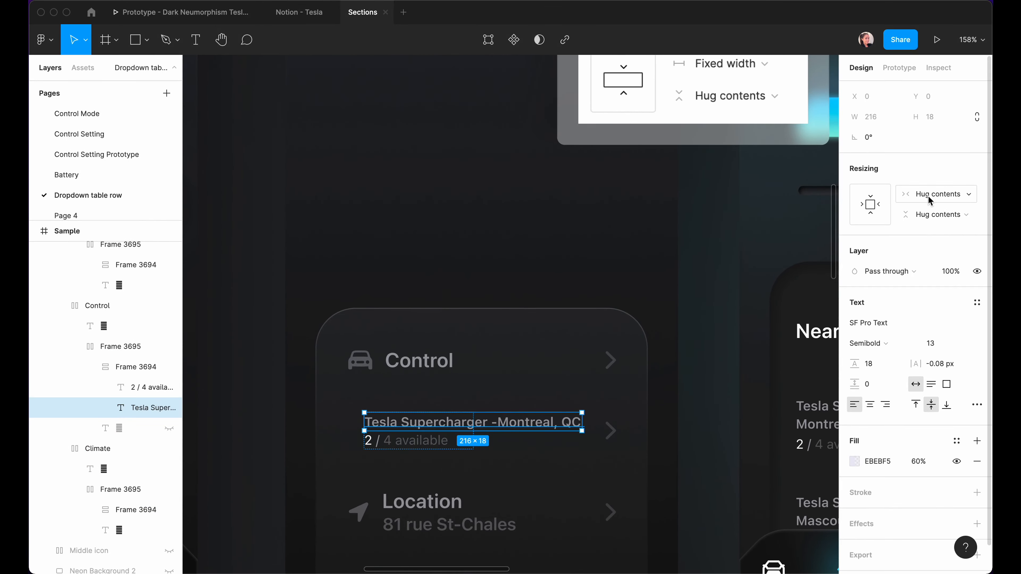
click(937, 195)
click(935, 213)
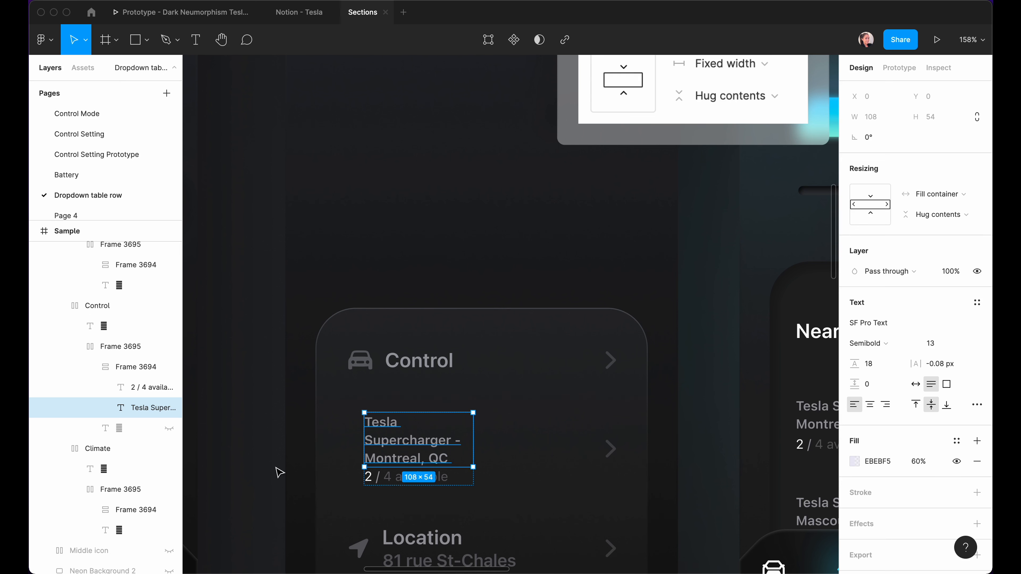
Set the '2 / 4 available' text's horizontal resizing to Fill container.
click(284, 474)
click(407, 486)
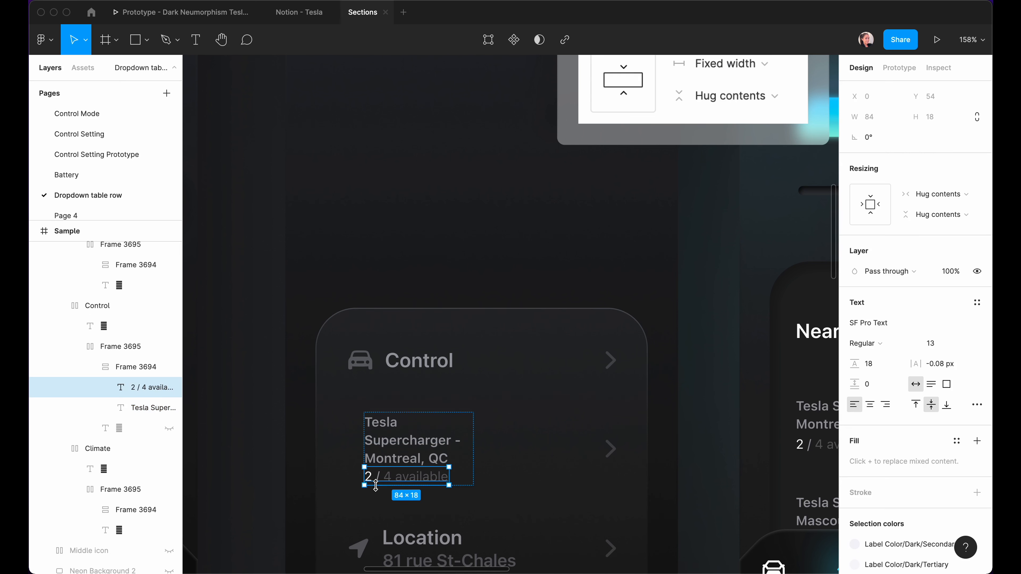
click(946, 196)
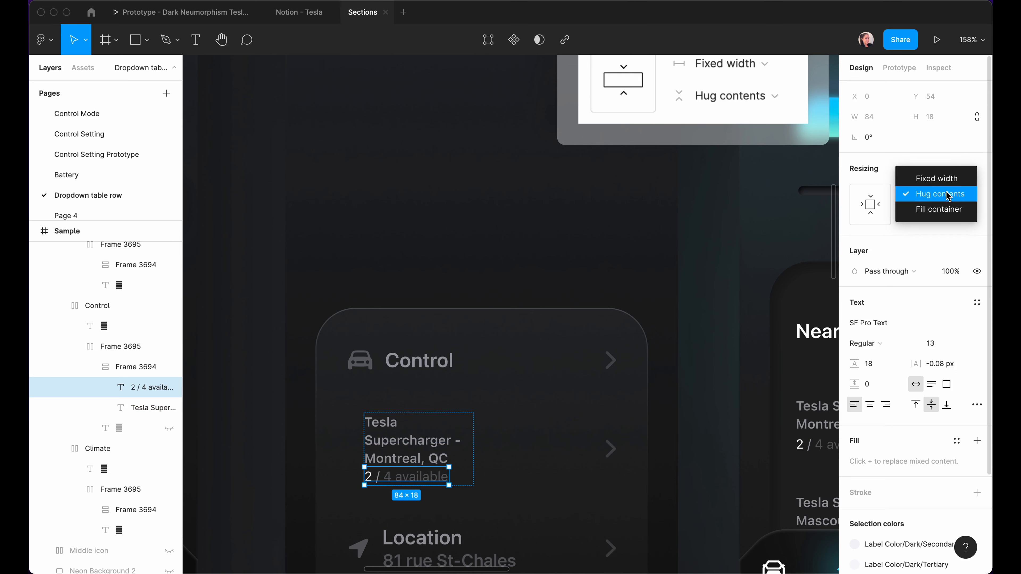
click(943, 211)
key(Escape)
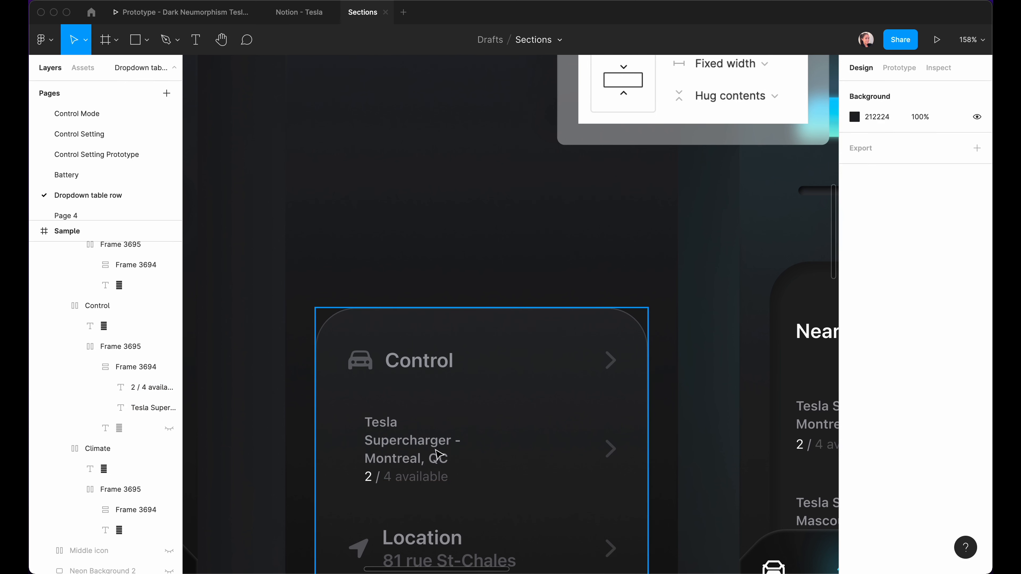
scroll(437, 456, down, 4)
Hide the Location and Control rows in the Sample card.
double_click(328, 432)
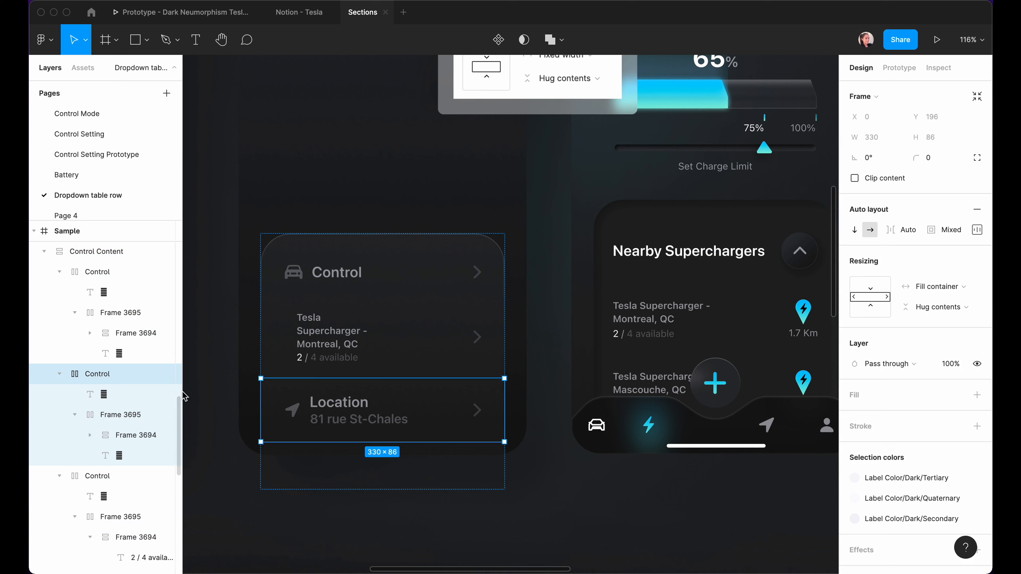
click(169, 374)
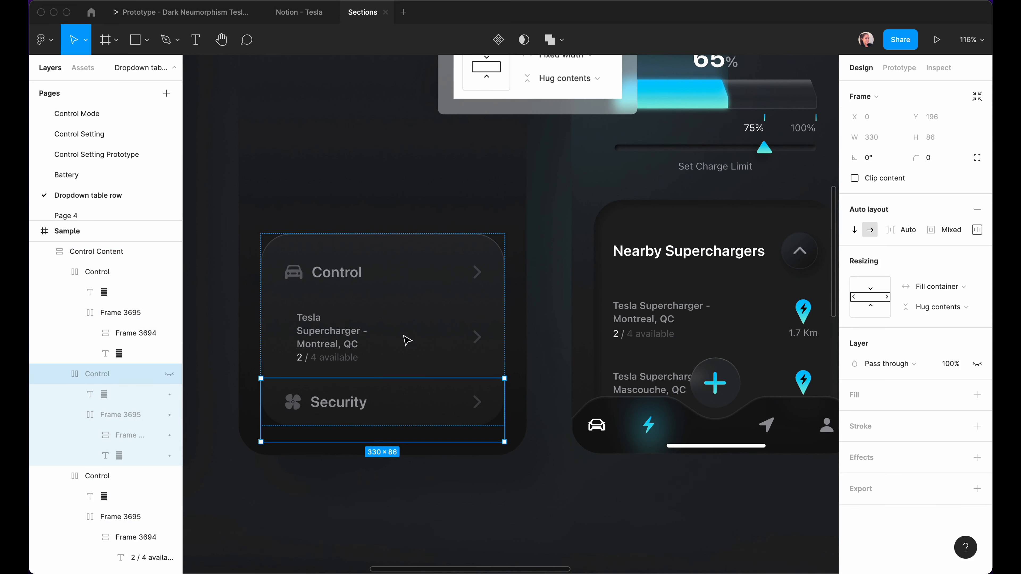
click(169, 271)
click(328, 510)
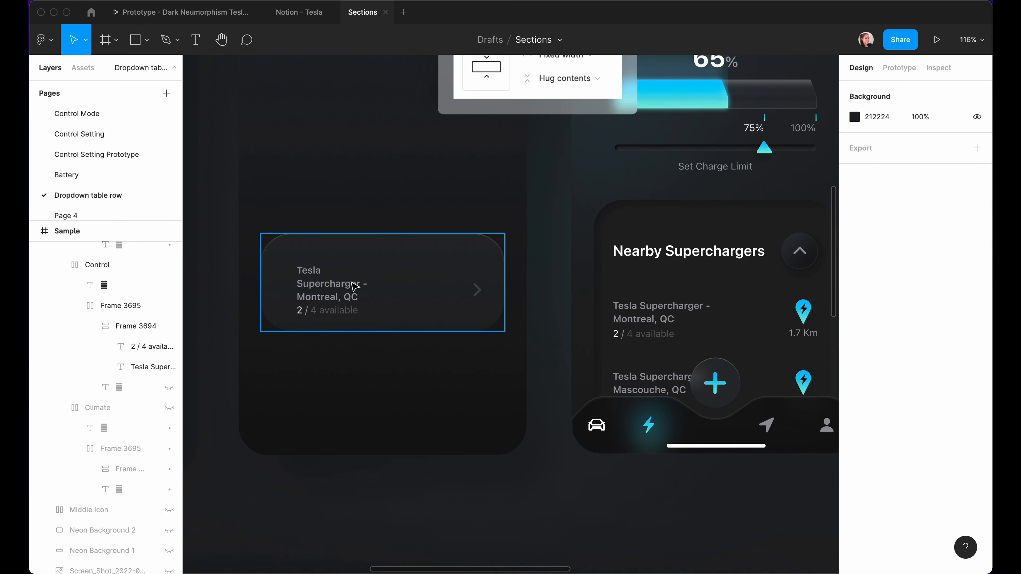
Go to the Notion - Tesla file's Section 9 Step 2 location-pin guide.
scroll(355, 286, up, 2)
scroll(355, 286, right, 2)
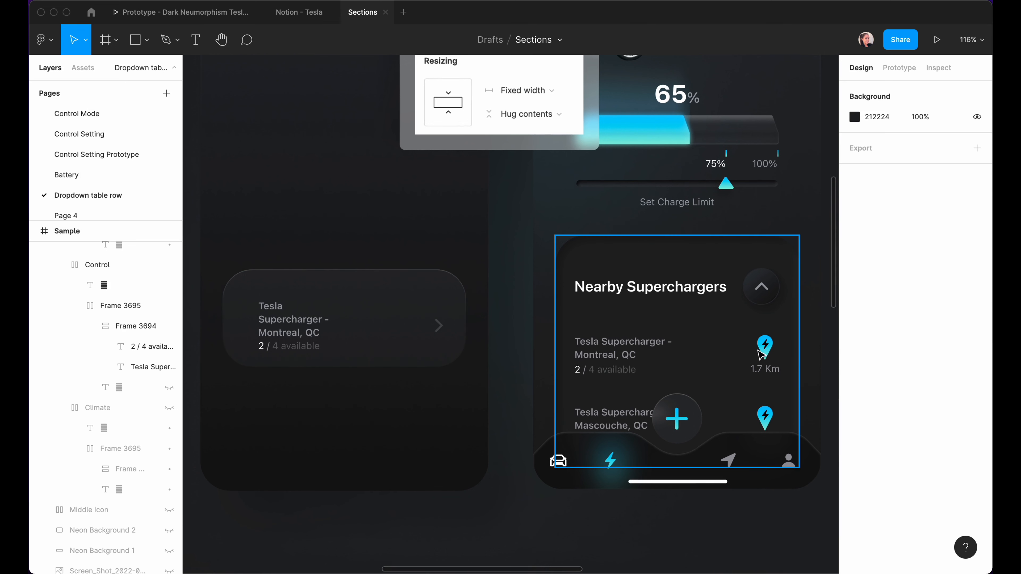
scroll(795, 358, up, 6)
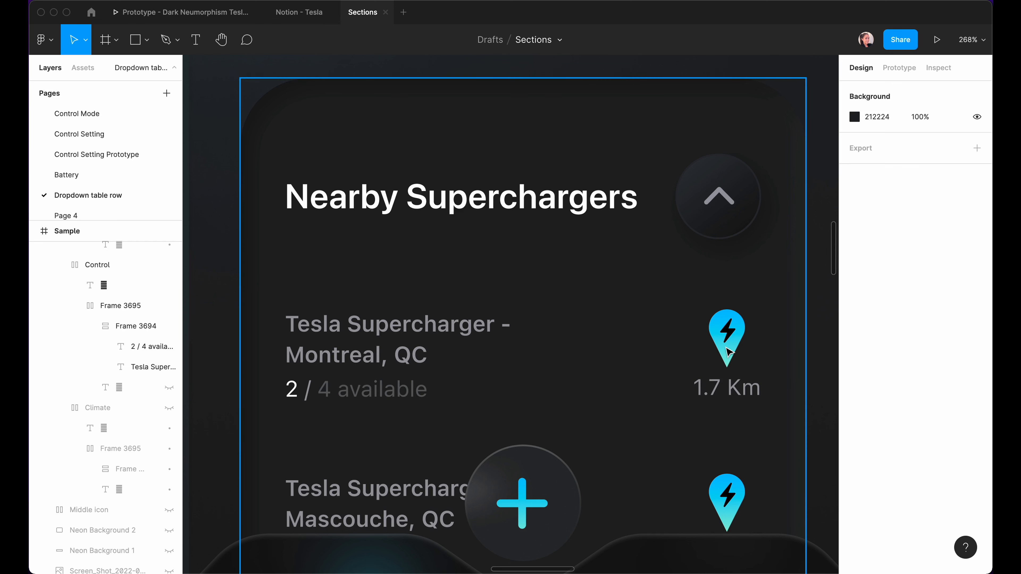
click(147, 40)
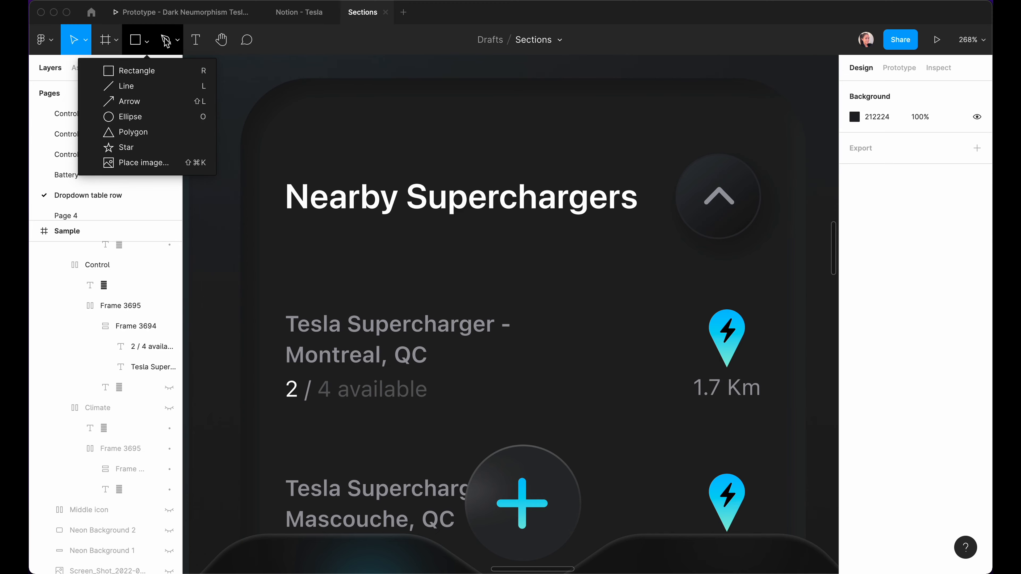
scroll(720, 440, down, 6)
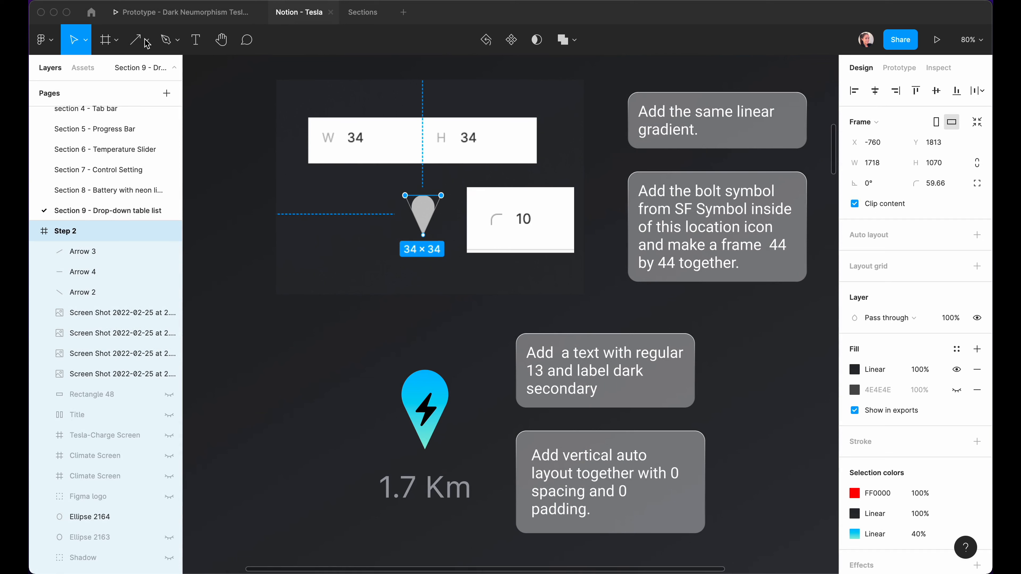
Draw a 34×34 polygon triangle in the Step 1 frame.
click(148, 44)
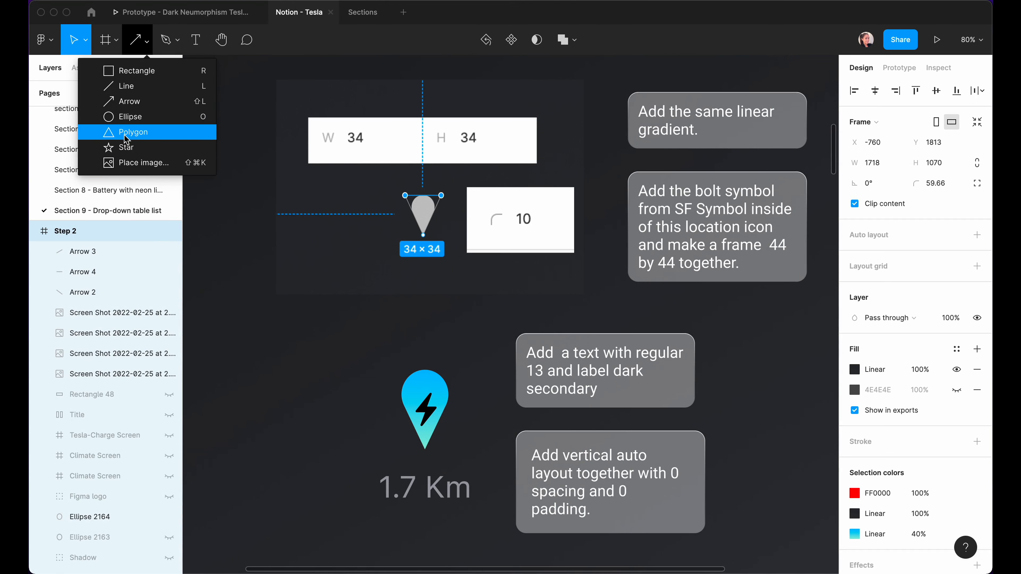
click(130, 134)
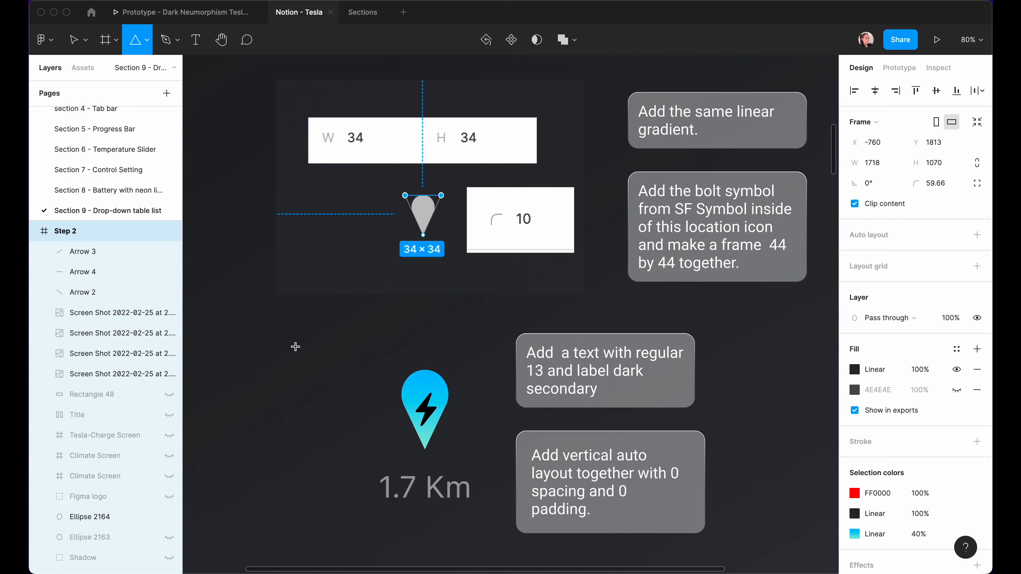
drag(277, 327, 318, 376)
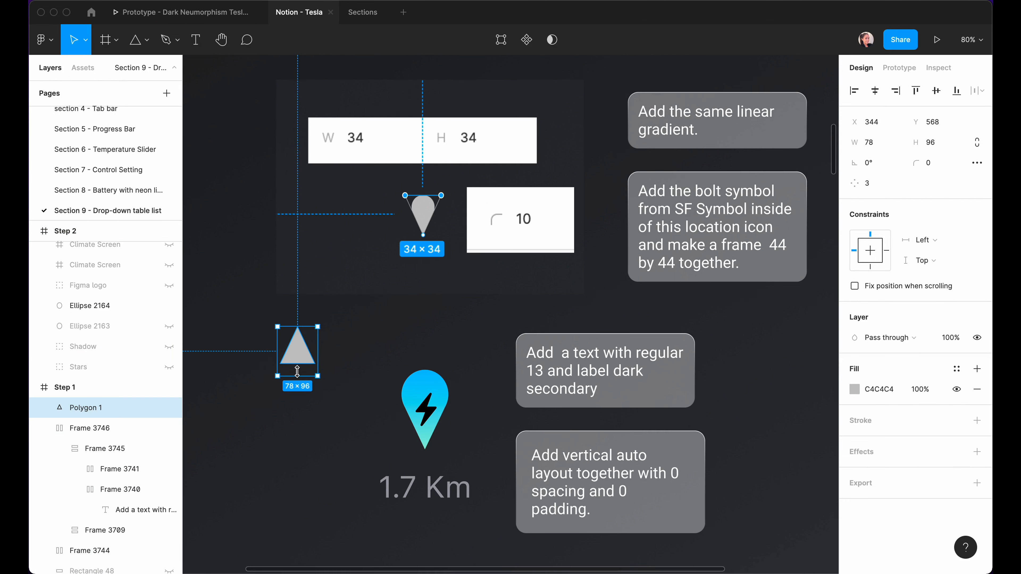
click(872, 142)
text(34)
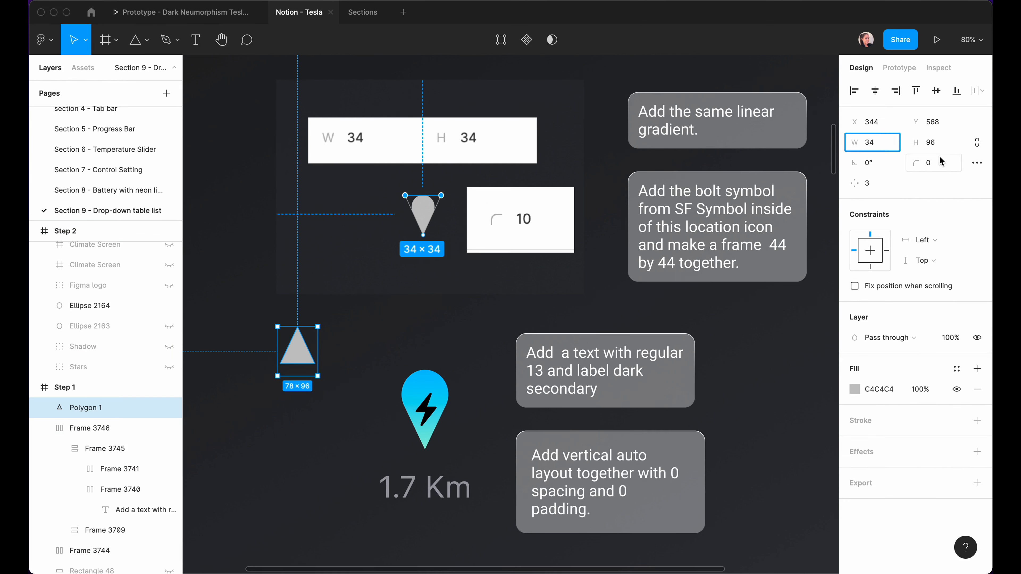
click(928, 143)
text(34)
key(Return)
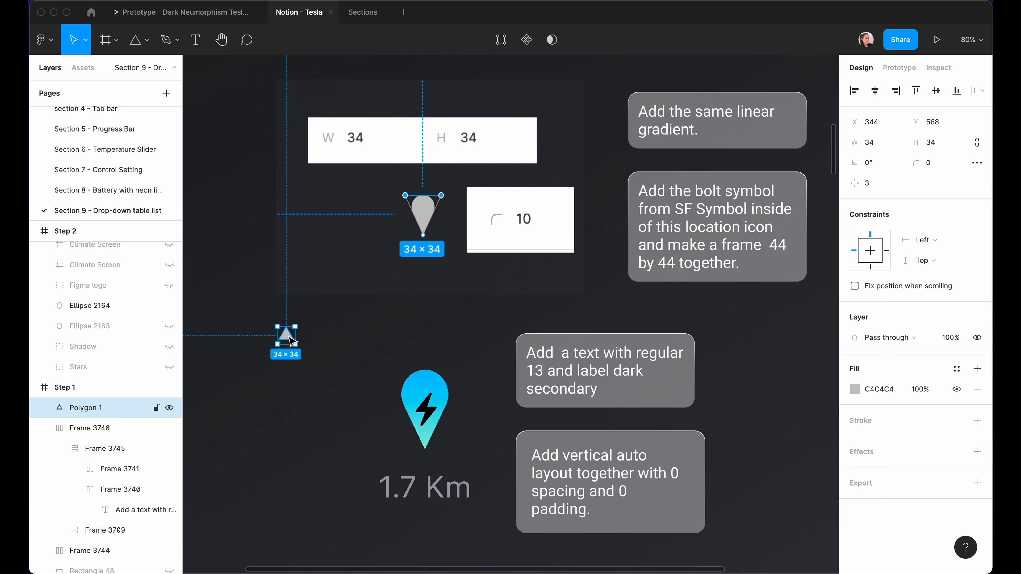
Flip the triangle vertically to point downward and enter vector editing.
right_click(106, 417)
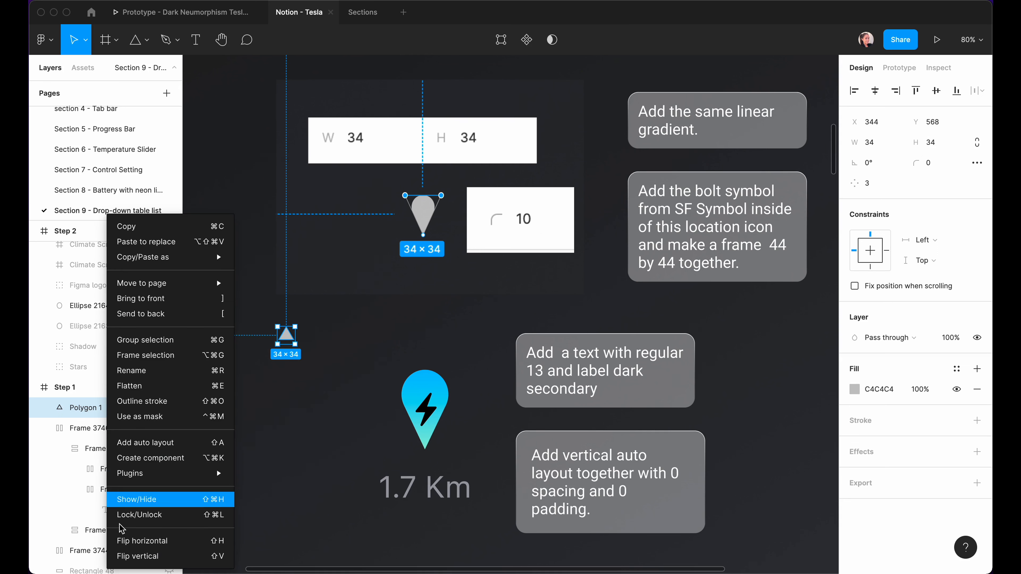
click(133, 556)
key(shift+2)
key(Return)
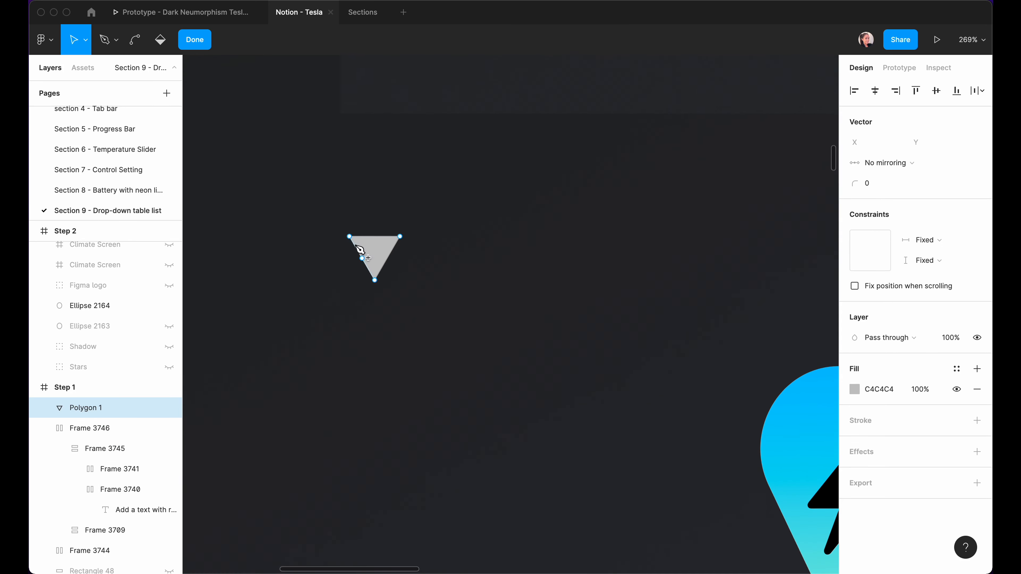
Round the triangle's two top corners with radius 12 into a pin shape.
drag(324, 217, 463, 275)
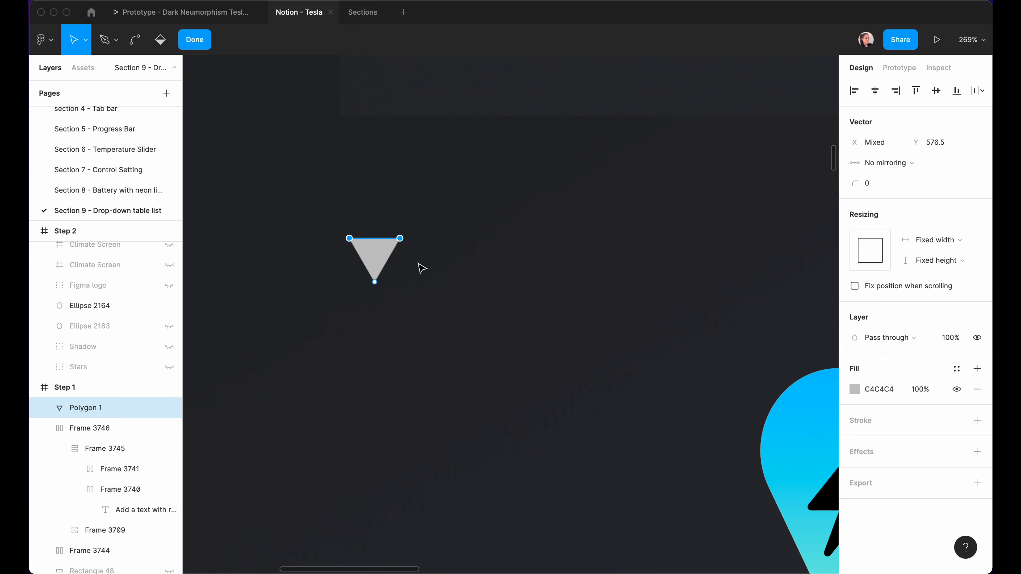
click(877, 187)
text(12)
key(Return)
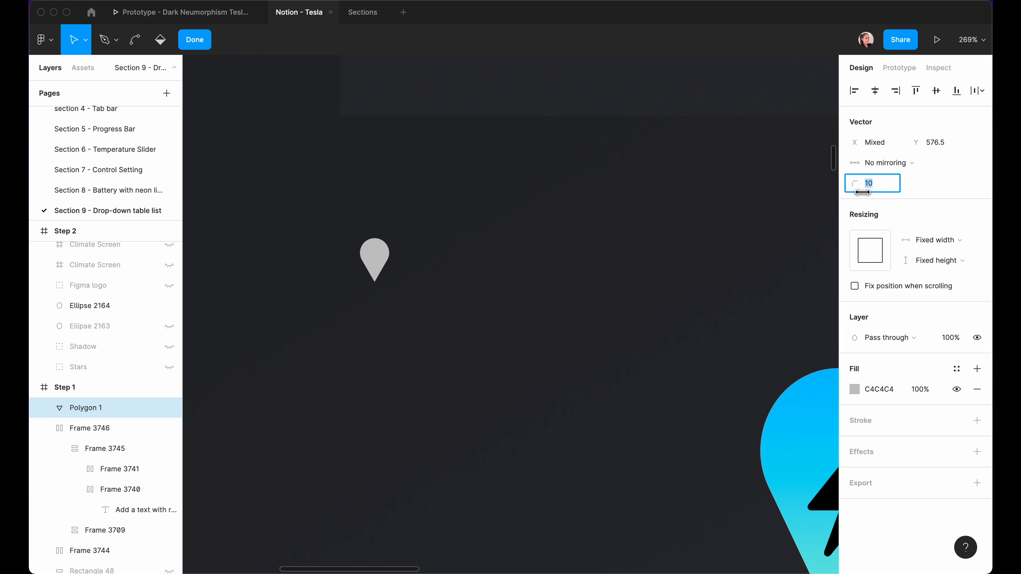
click(478, 332)
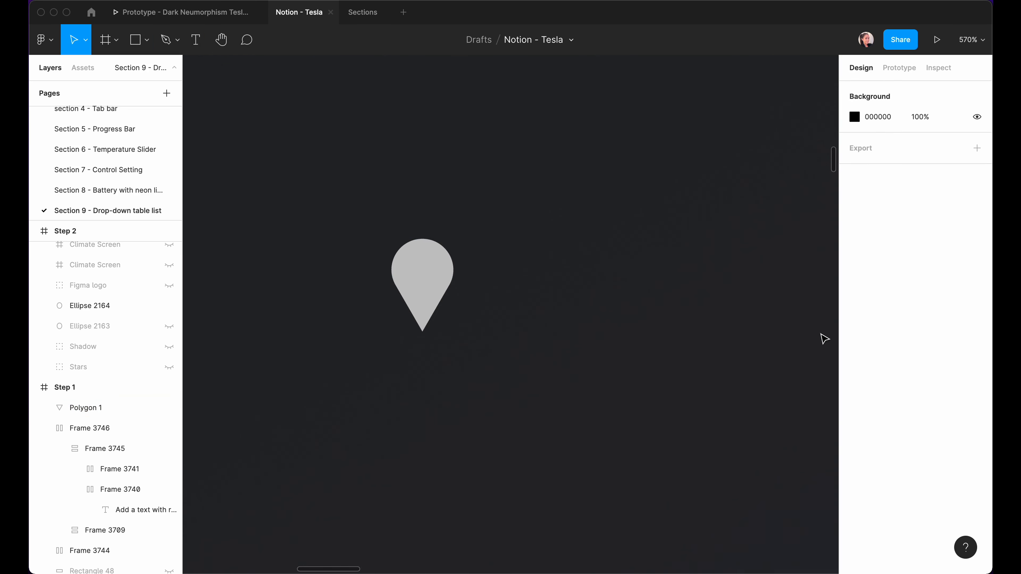
Fill the pin shape with the Gradient 8 colour style.
click(431, 298)
click(956, 348)
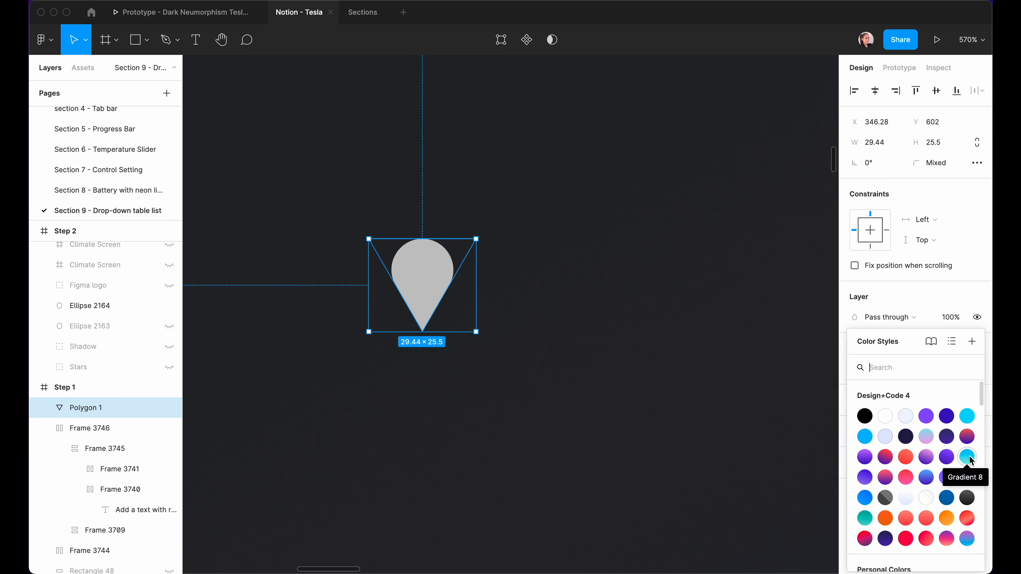
click(968, 458)
click(427, 452)
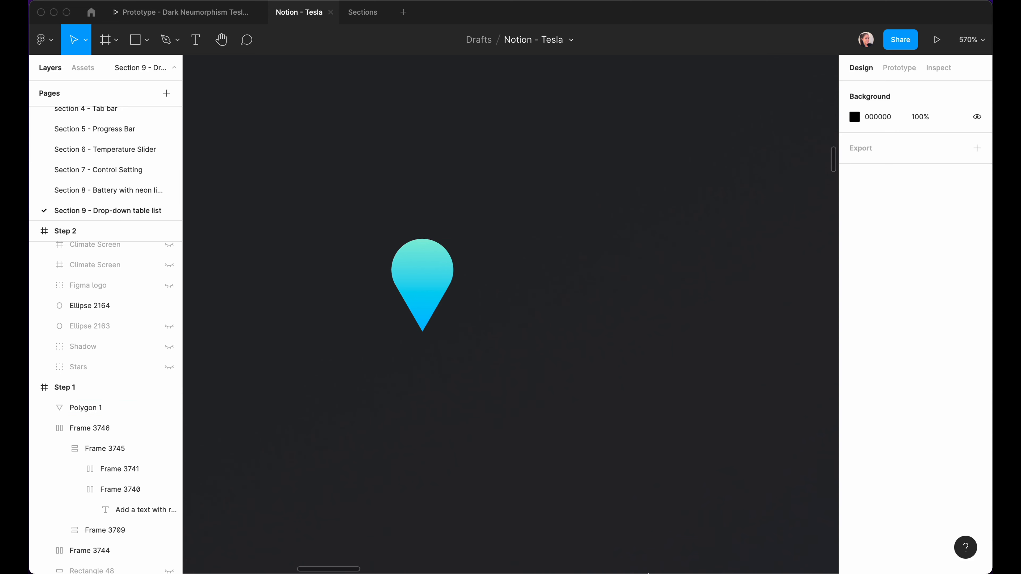
Search SF Symbols for 'bolt', pick bolt.fill, and return to Figma.
click(859, 558)
click(733, 78)
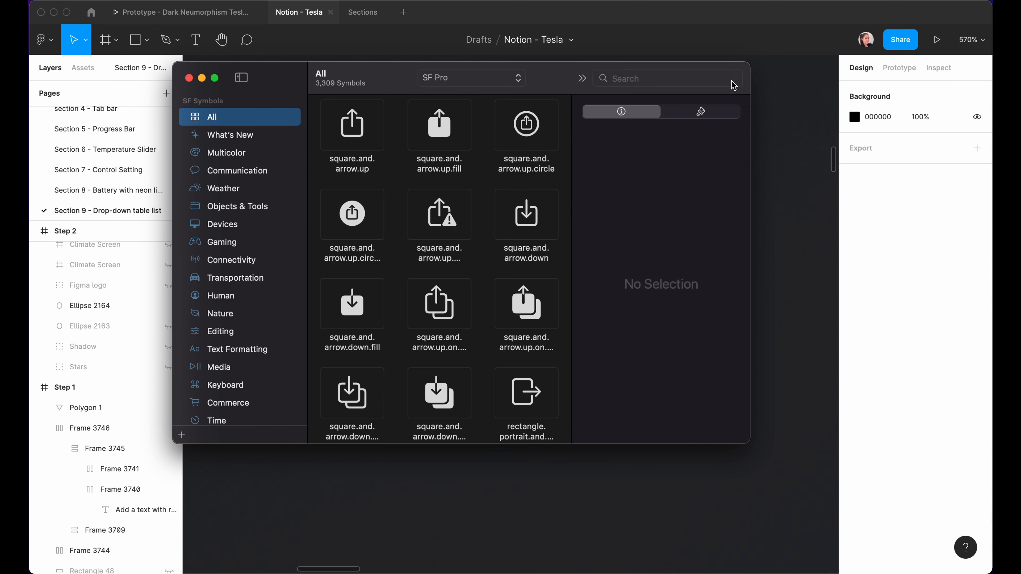
text(bolt)
click(527, 138)
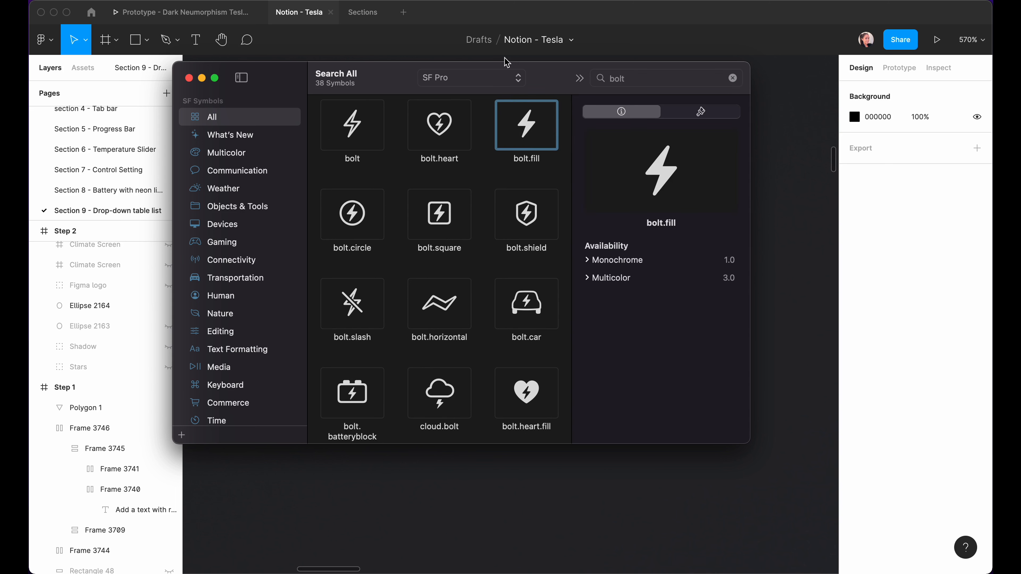
click(750, 85)
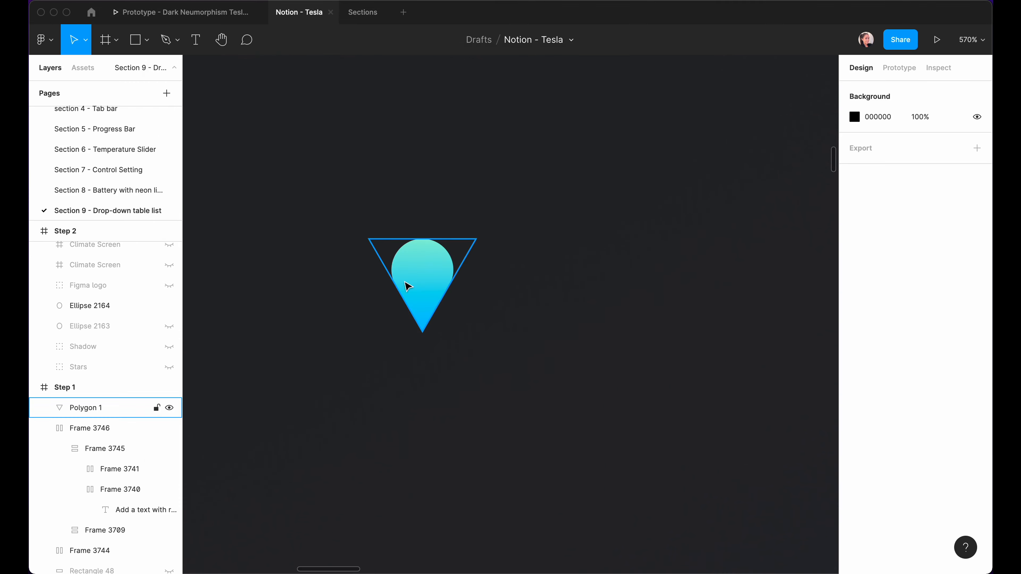
Paste a lightning-bolt text layer onto the gradient pin and give it the Footnote style.
click(427, 269)
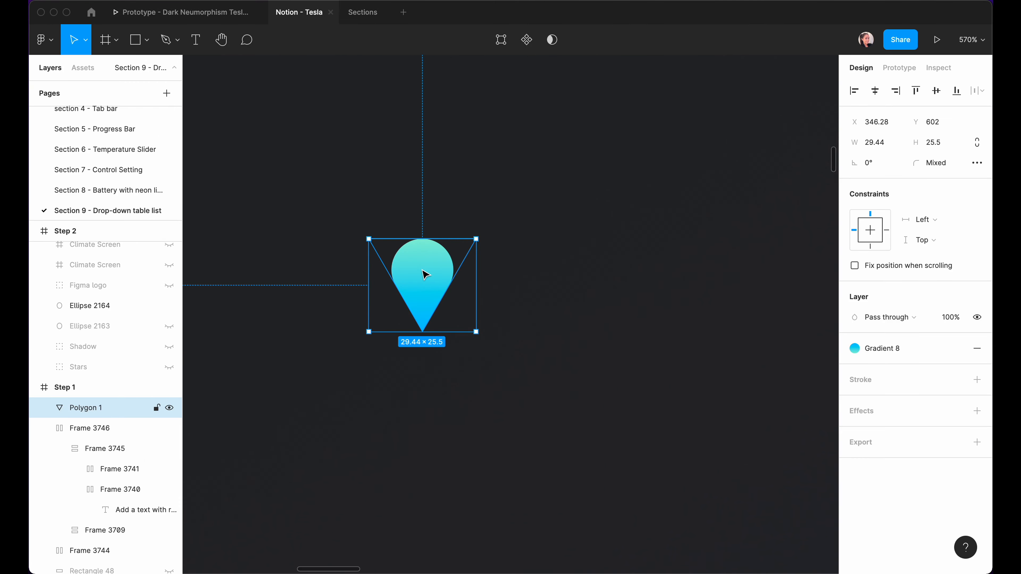
key(t)
click(422, 273)
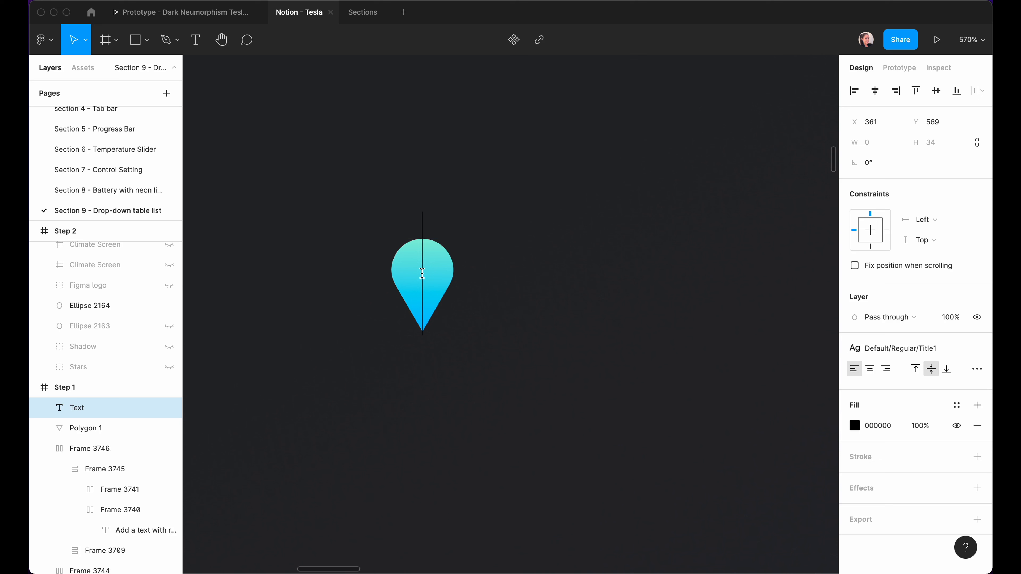
key(super+v)
key(Escape)
key(Escape)
click(488, 289)
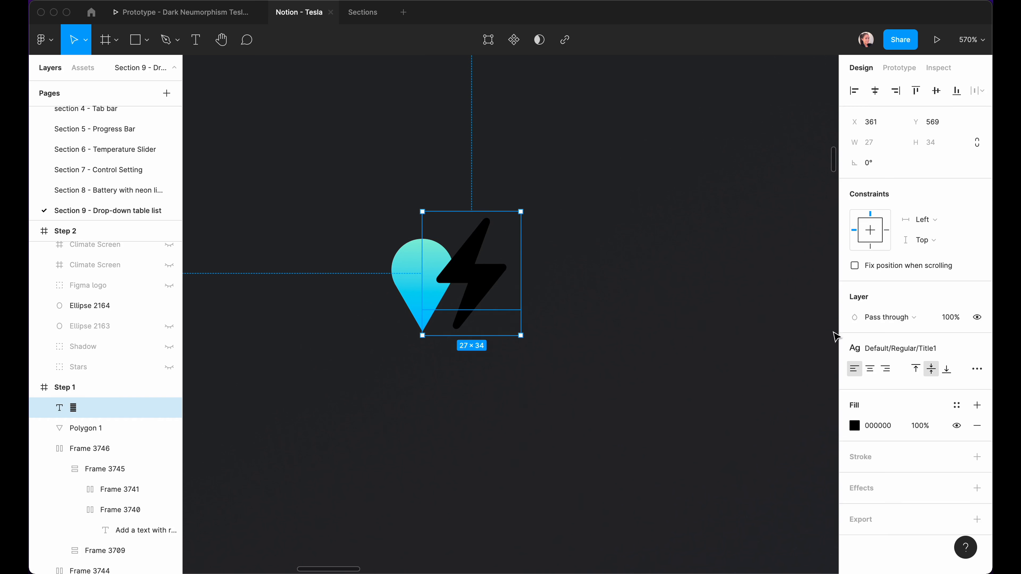
click(893, 345)
scroll(893, 429, up, 5)
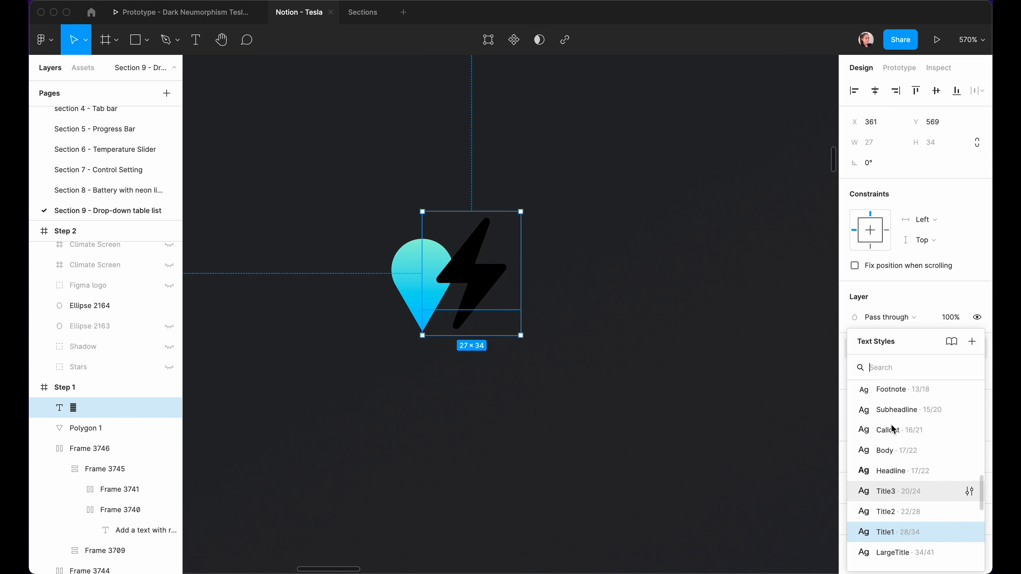
click(892, 443)
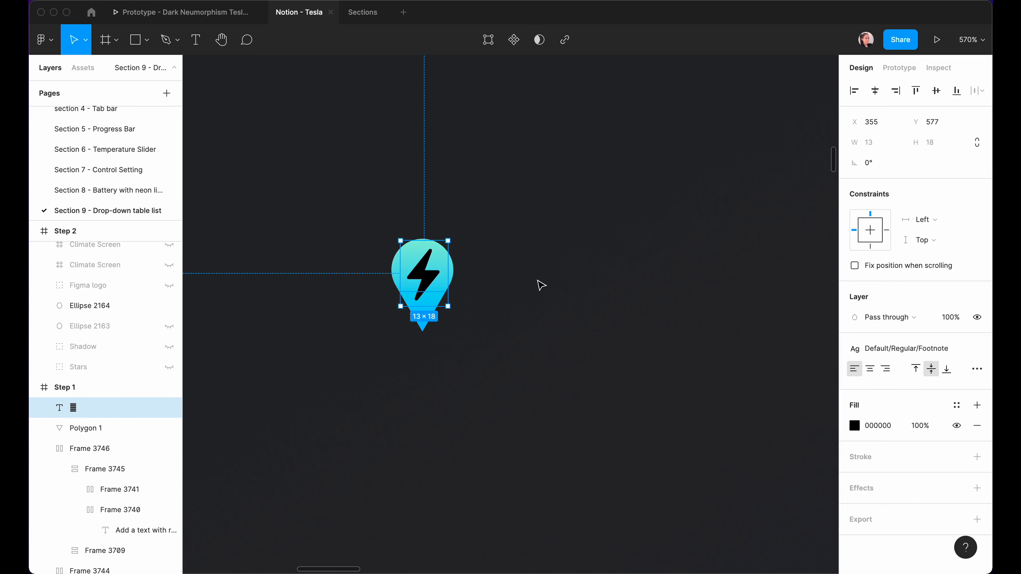
Wrap the bolt and pin in a 44×44 frame with the bolt centred in it.
drag(368, 203, 534, 420)
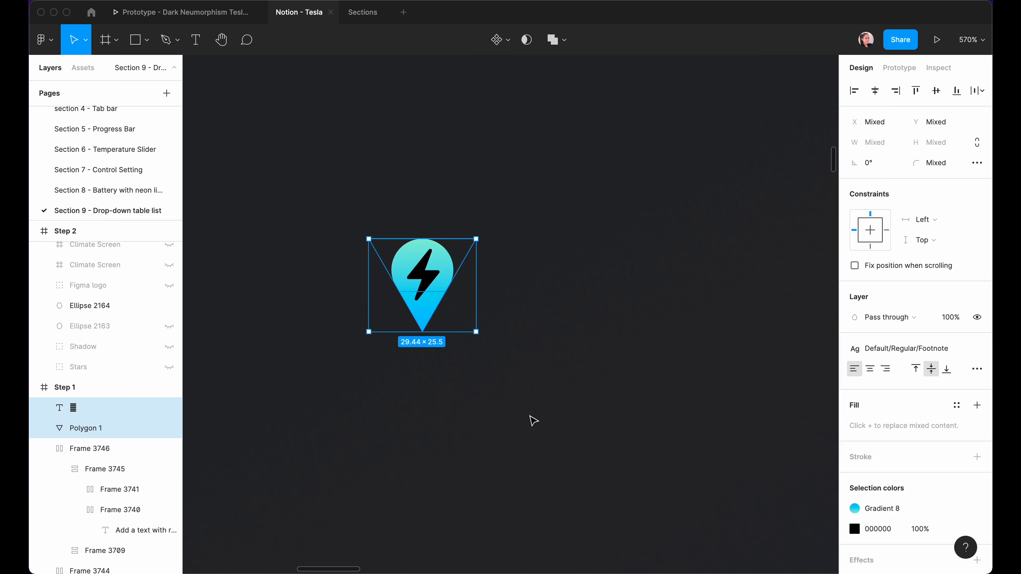
key(super+alt+g)
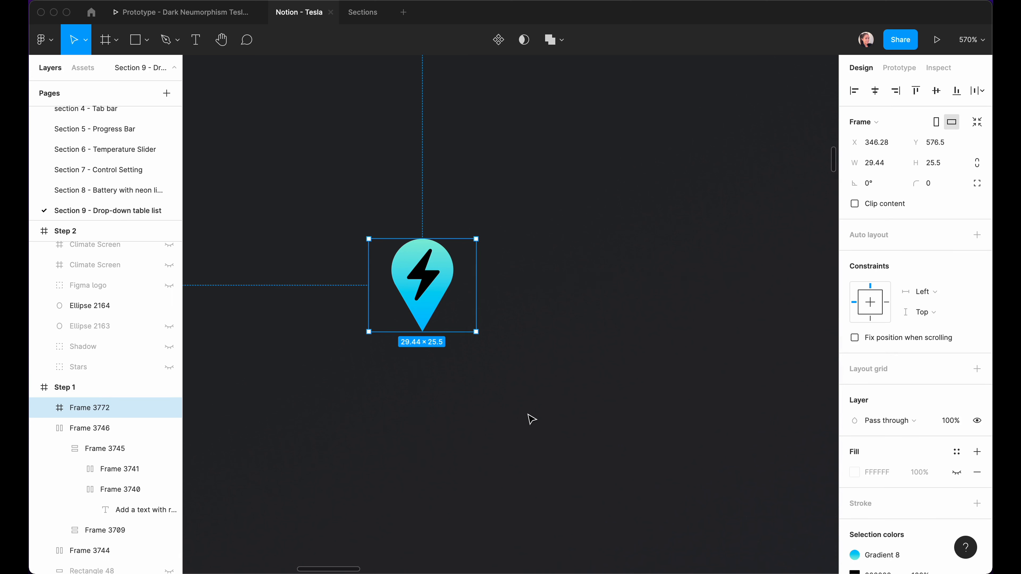
click(879, 165)
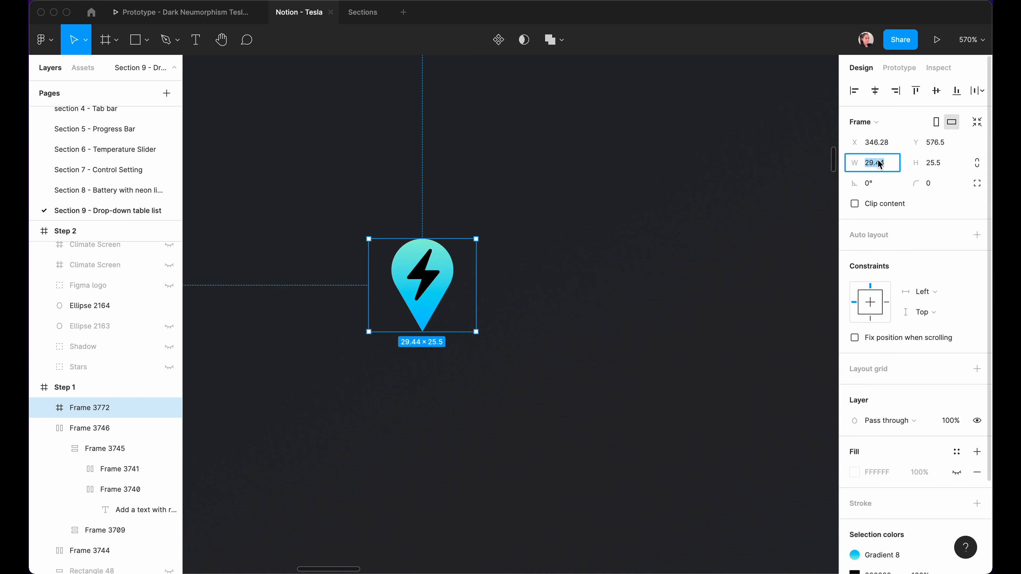
text(44)
key(Tab)
text(44)
key(Return)
key(Escape)
super+click(430, 307)
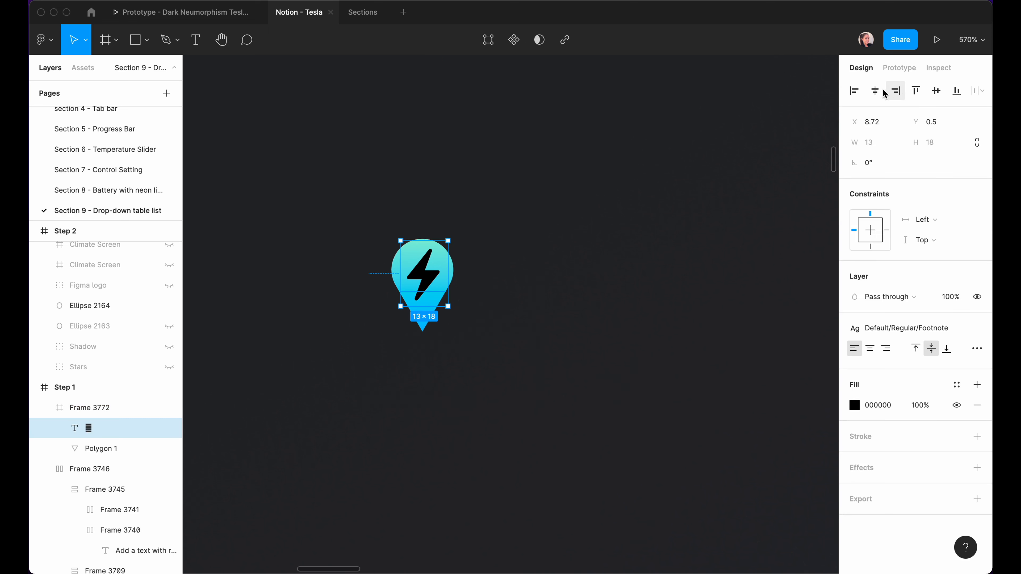
click(875, 91)
click(936, 92)
click(607, 199)
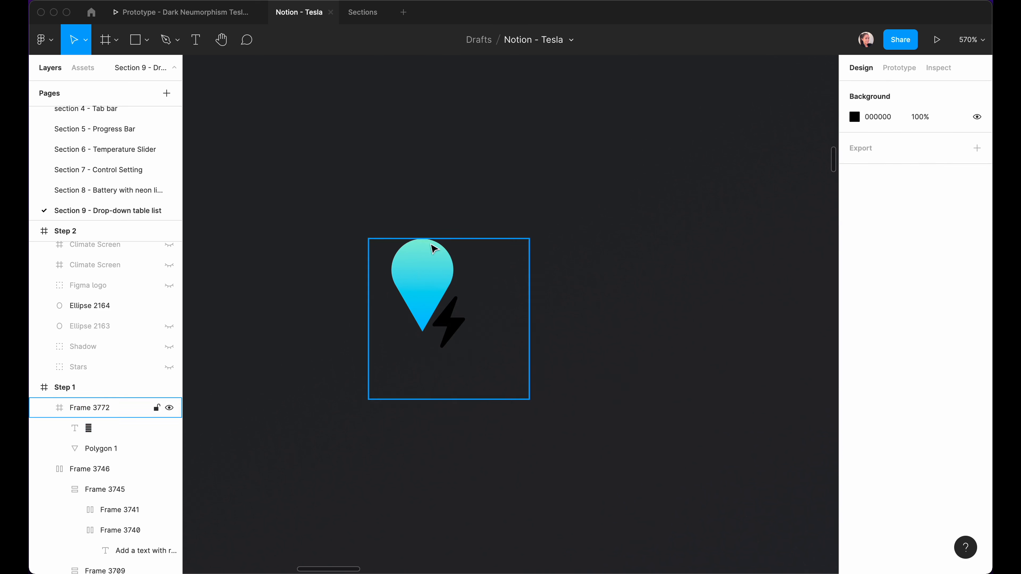
Rename the pin's frame to 'Location icon'.
click(504, 319)
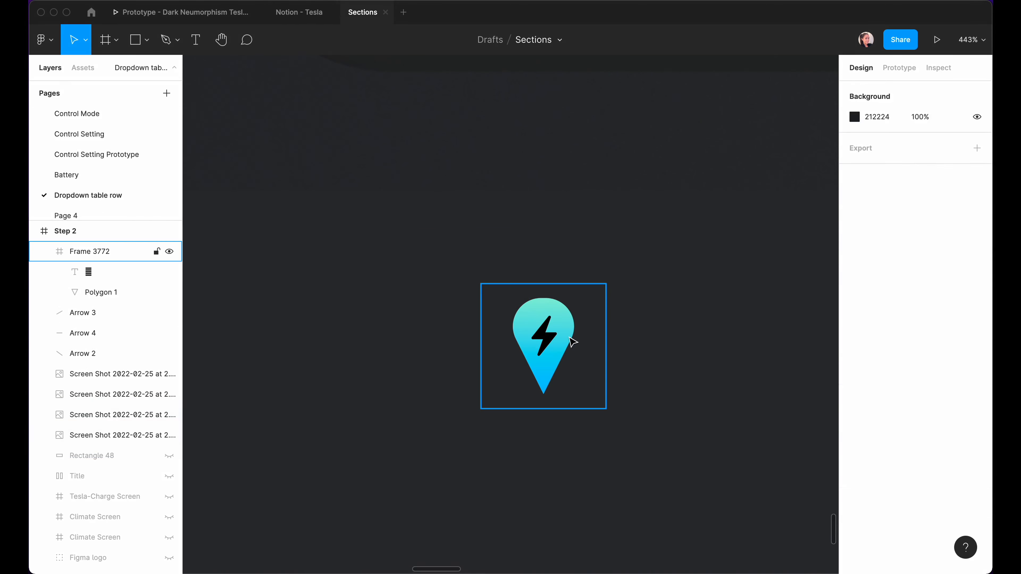
click(568, 337)
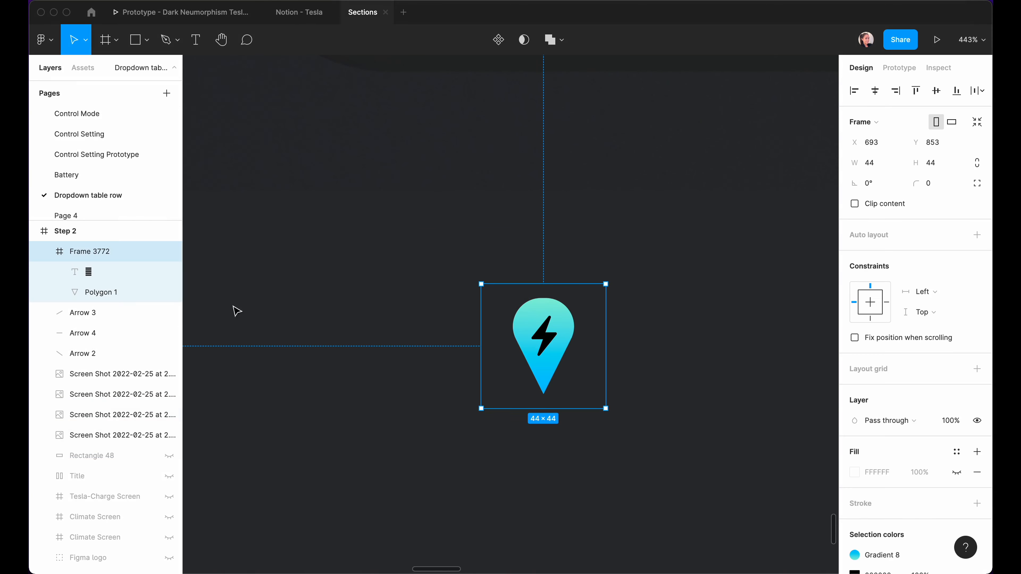
click(80, 251)
double_click(81, 252)
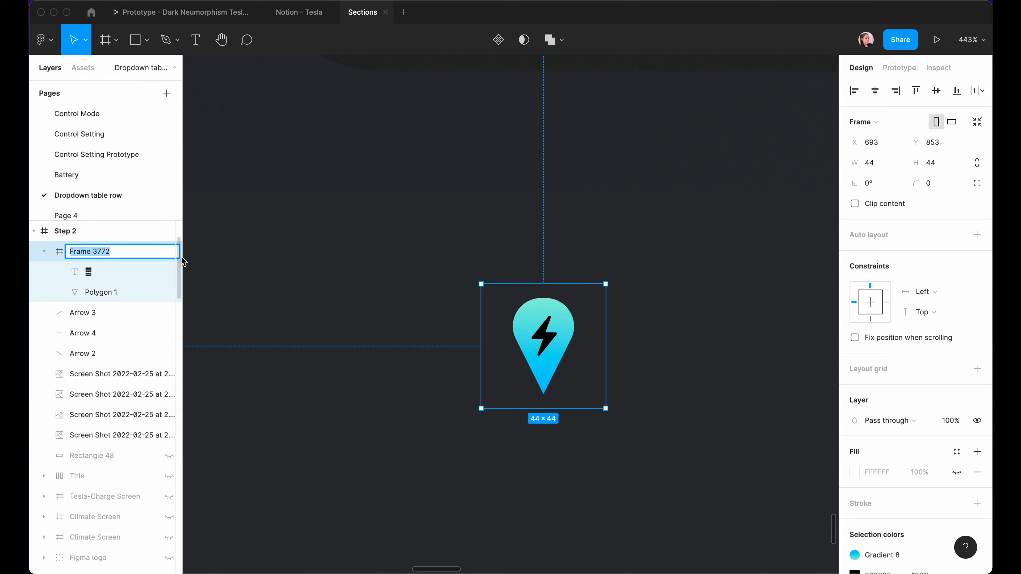
text(Location icon)
key(Return)
key(Escape)
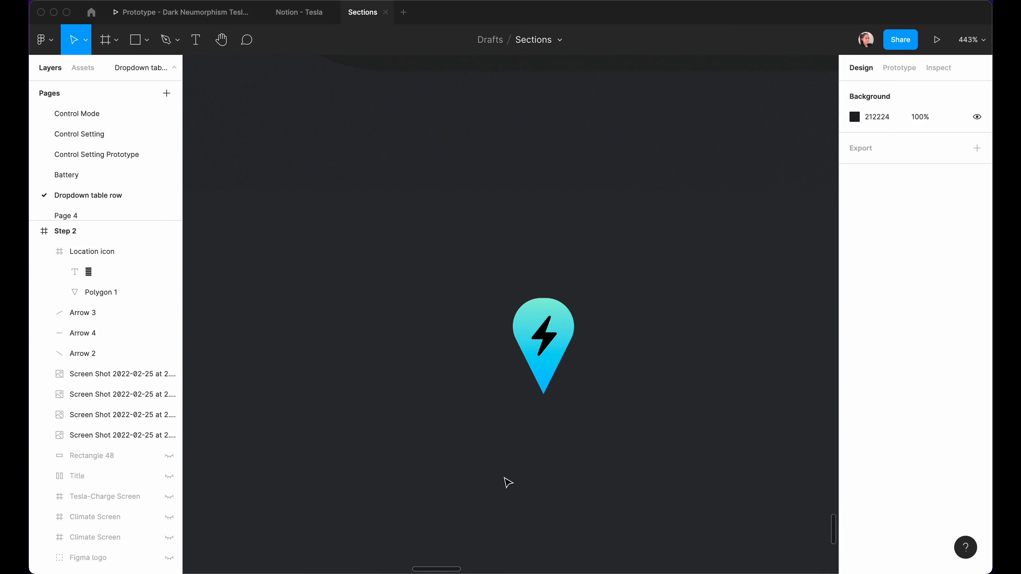
Add a '1.7 km' label below the pin in Footnote style with a grey fill.
key(t)
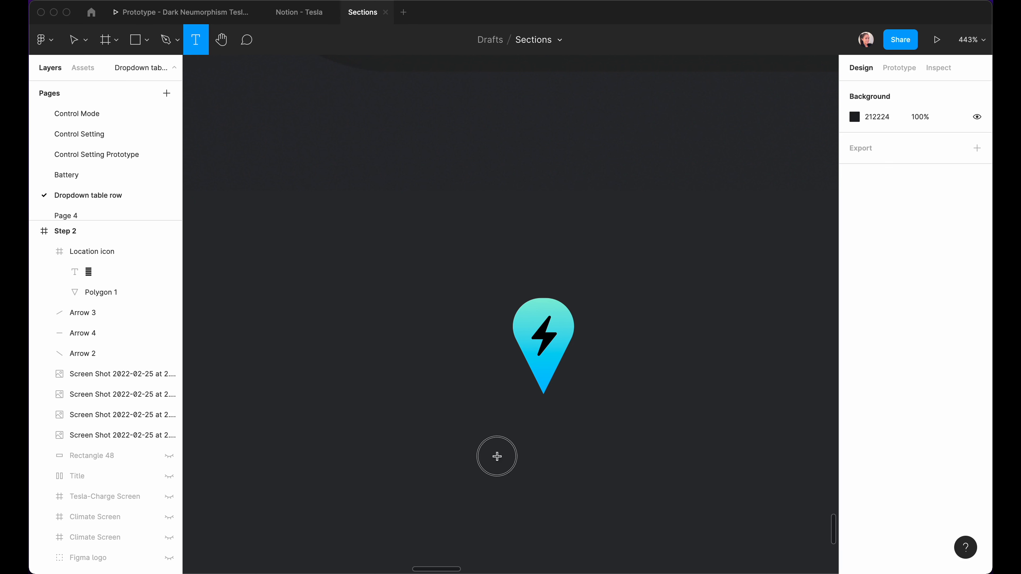
click(552, 471)
text(1)
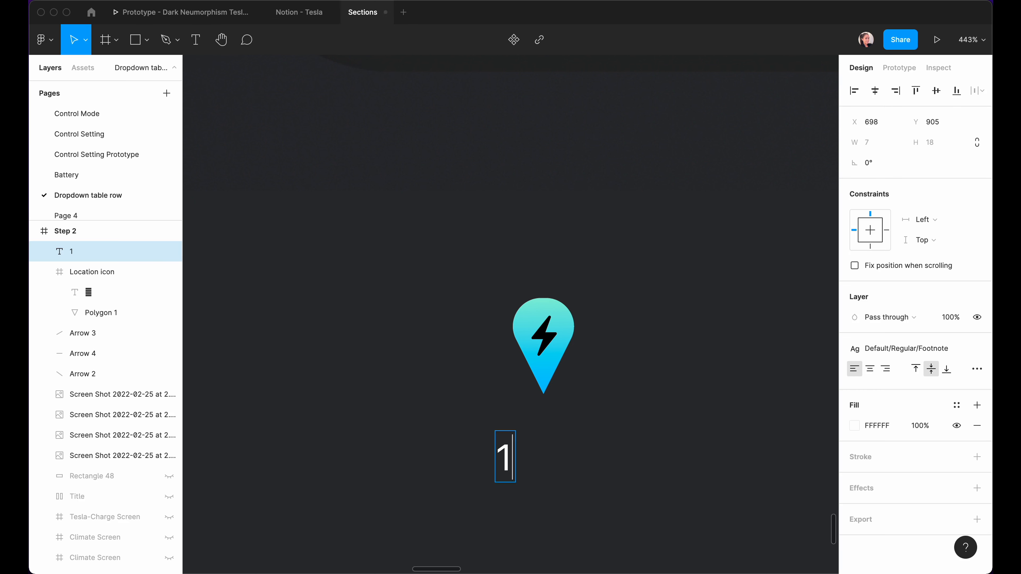
text(.7)
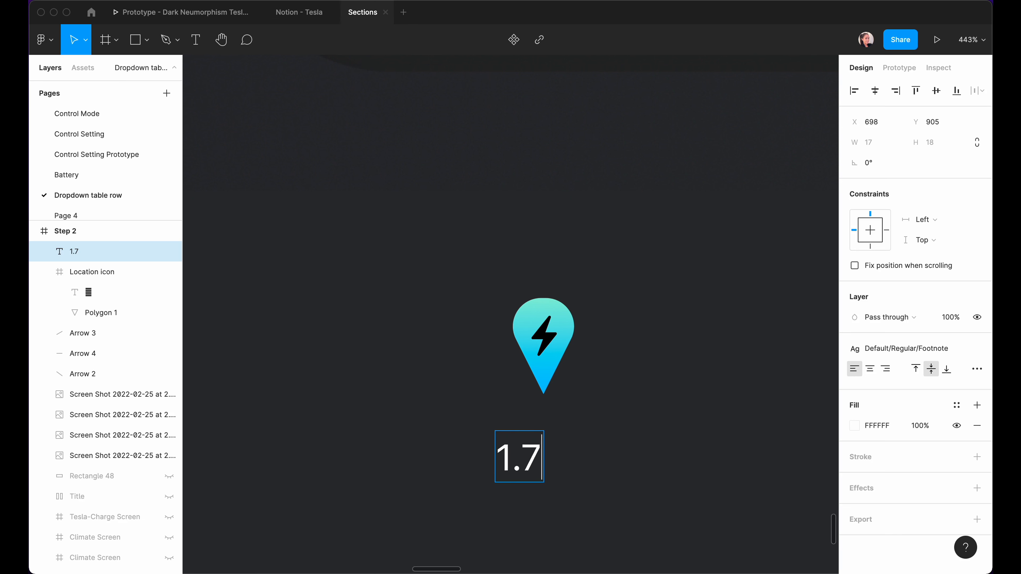
text( km)
key(Escape)
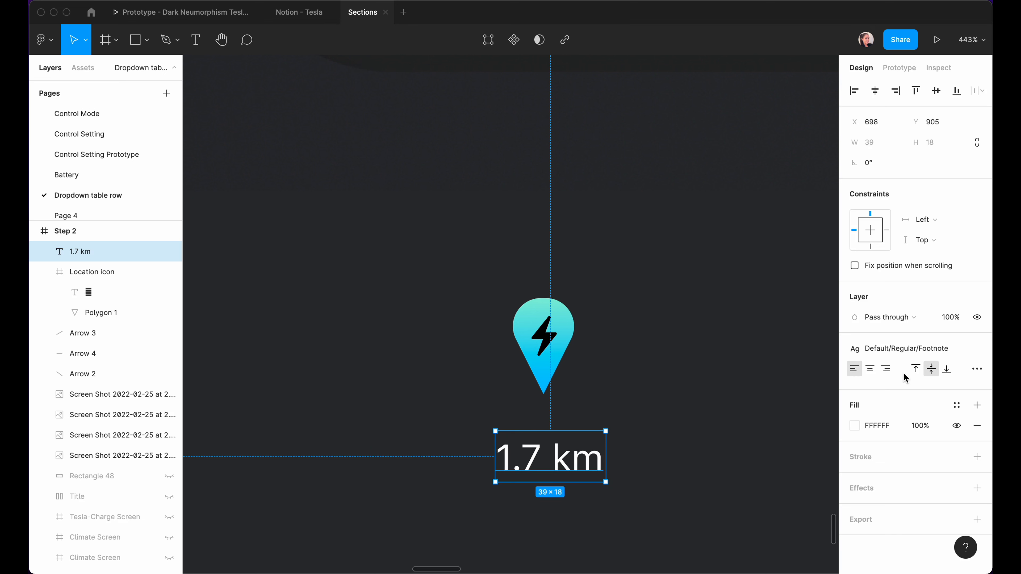
click(903, 348)
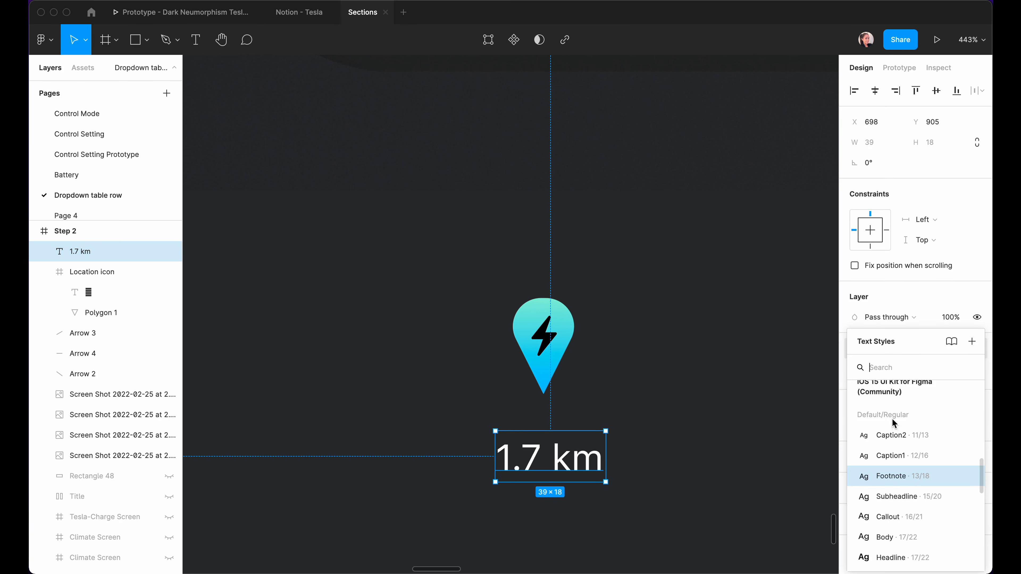
click(897, 478)
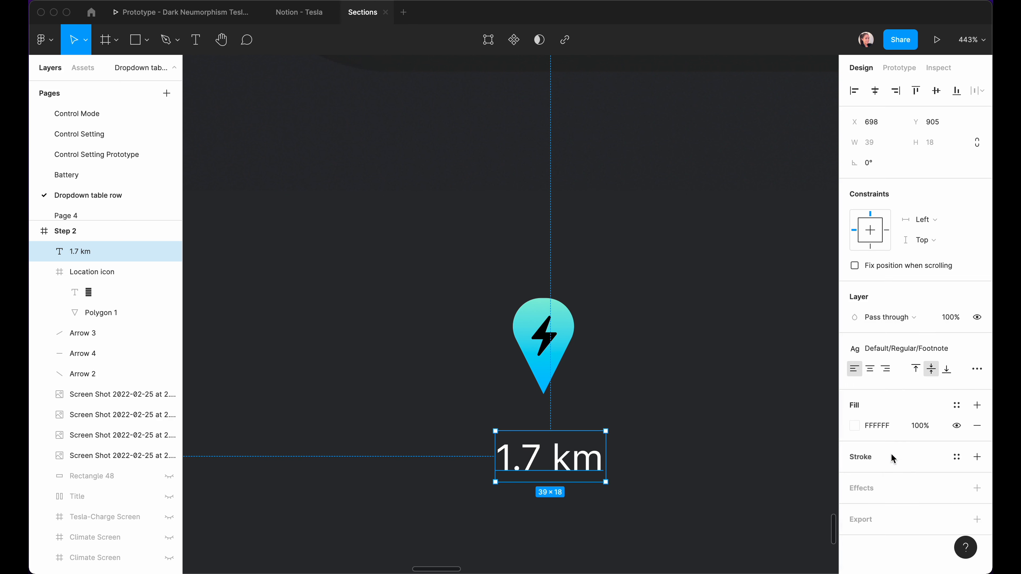
click(891, 440)
scroll(892, 500, down, 15)
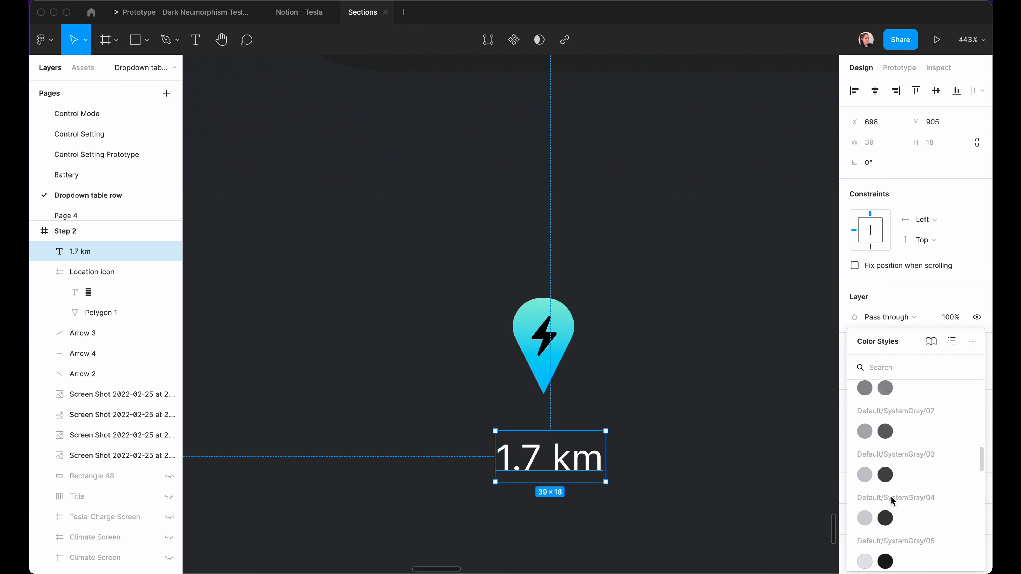
scroll(891, 501, down, 10)
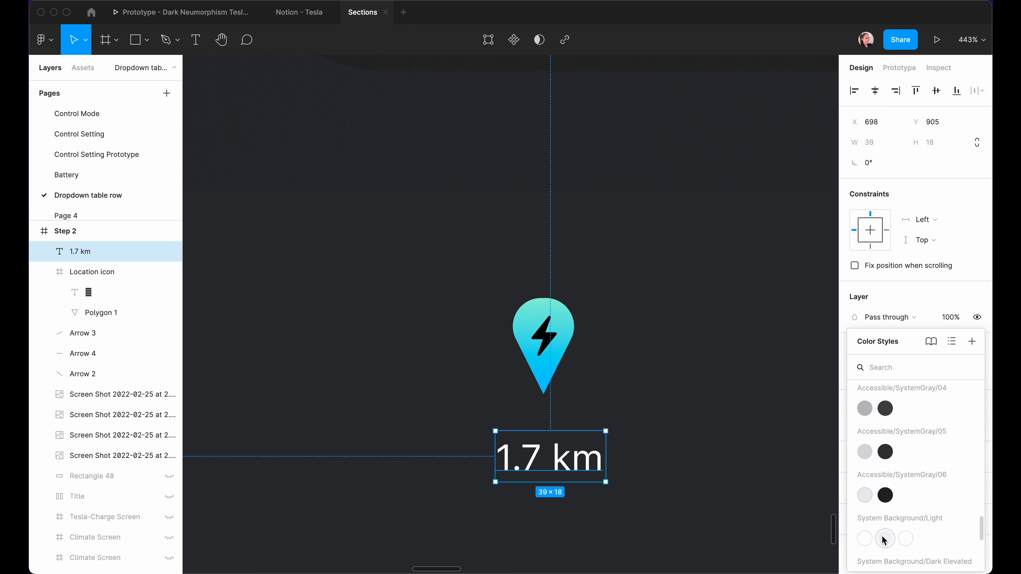
key(Escape)
click(403, 384)
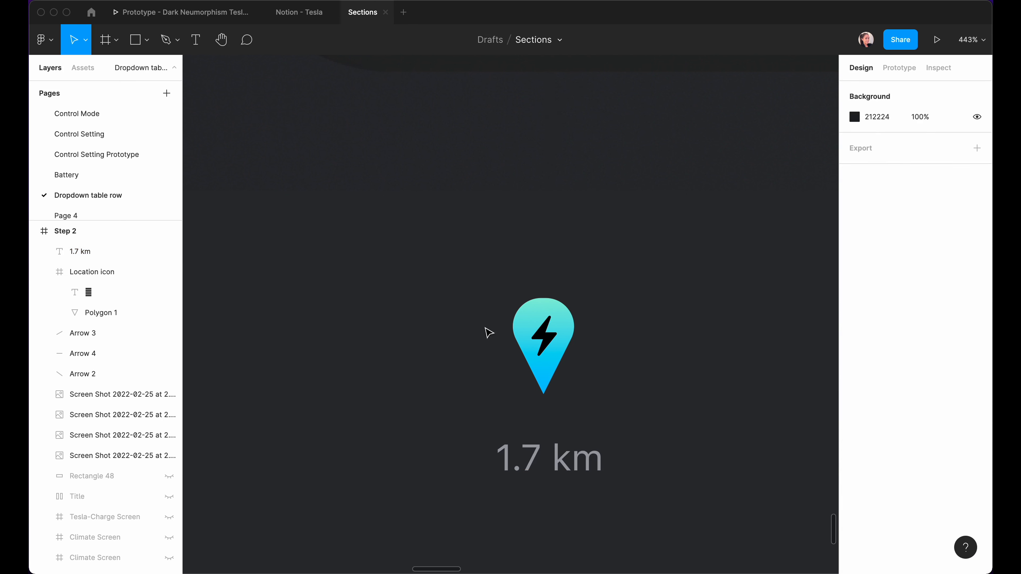
click(537, 330)
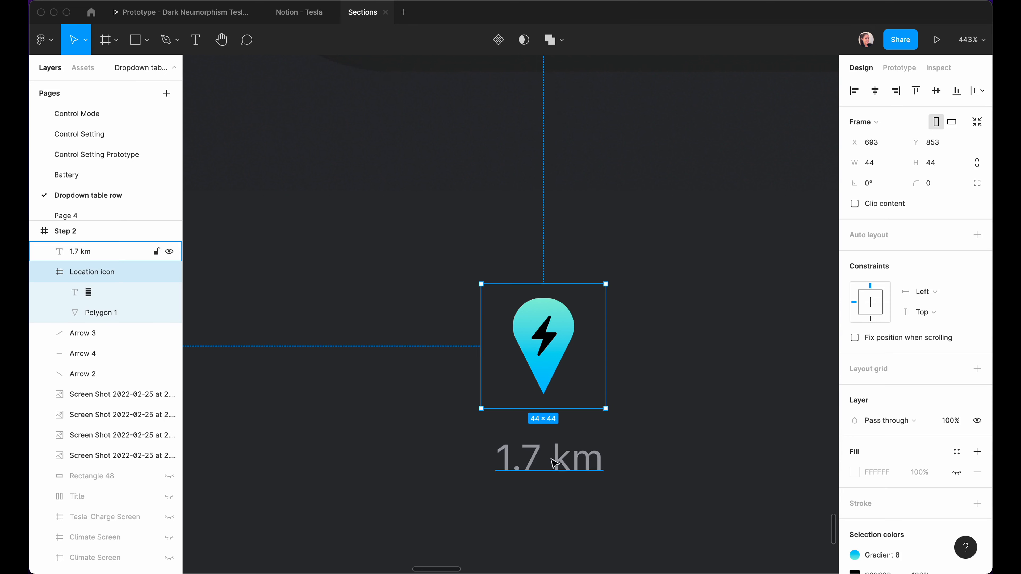
Stack the pin and 1.7 km label in a centre-aligned auto layout with 0 spacing.
shift+click(545, 465)
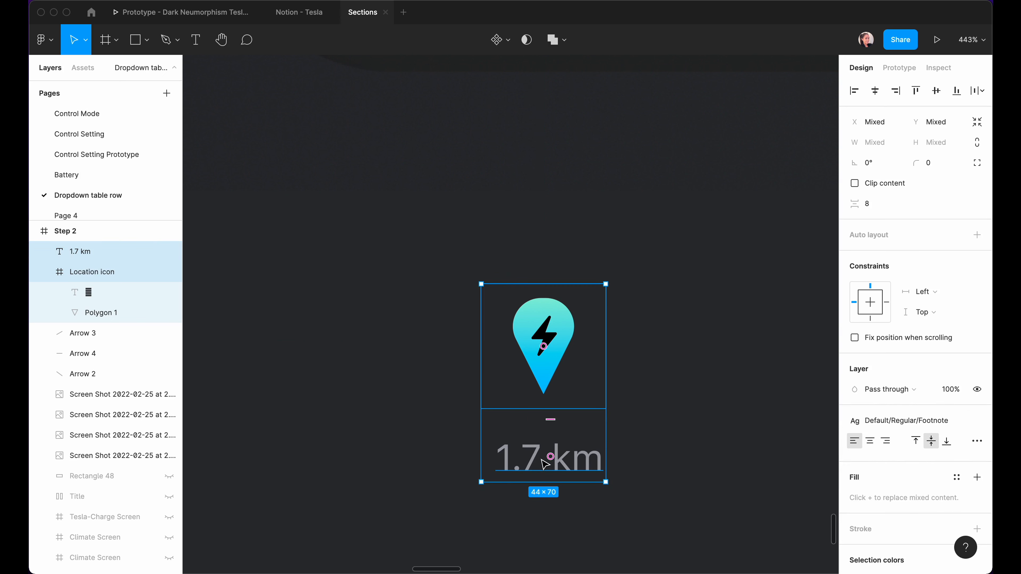
key(shift+a)
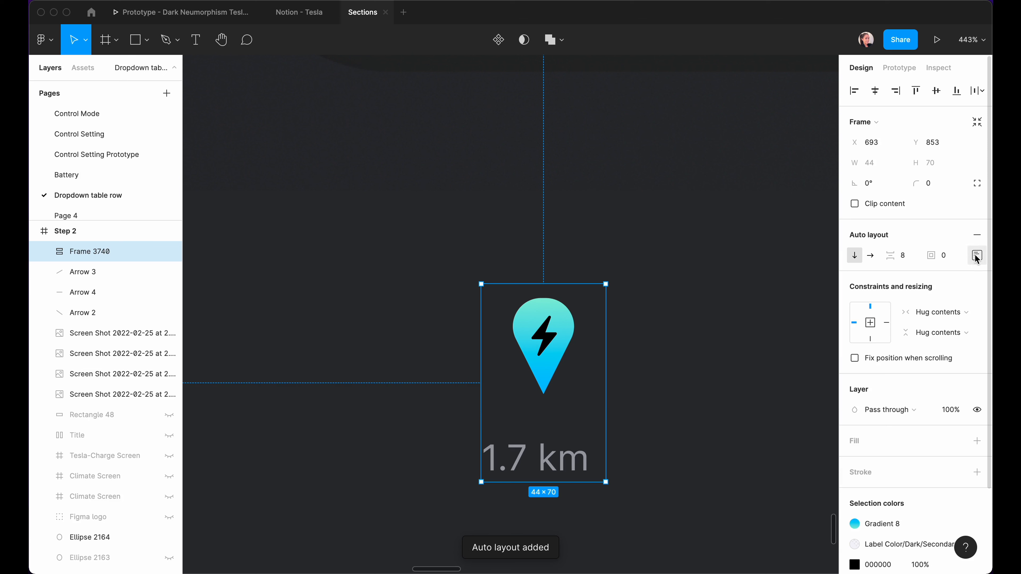
click(977, 255)
click(936, 313)
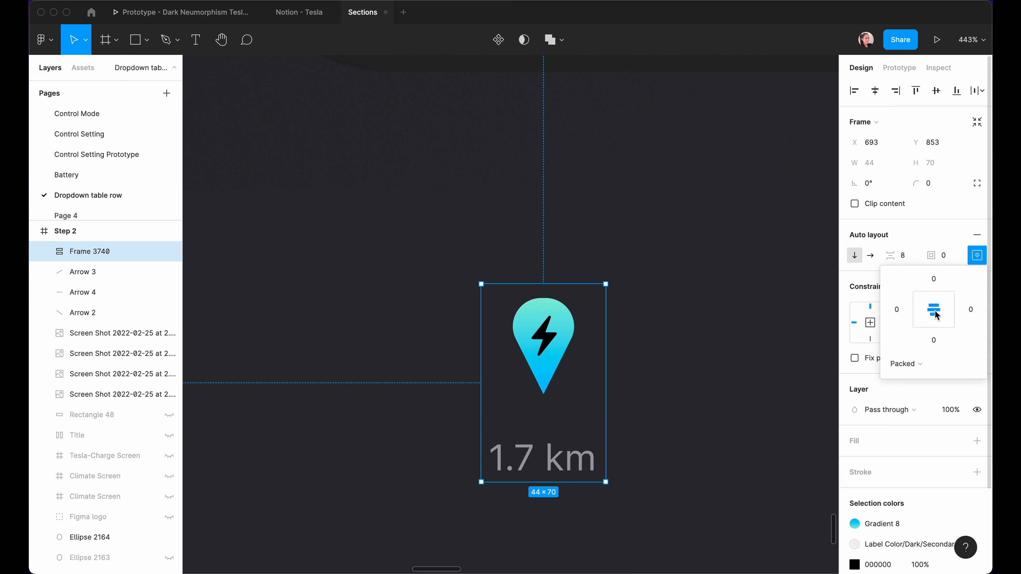
click(904, 256)
key(Return)
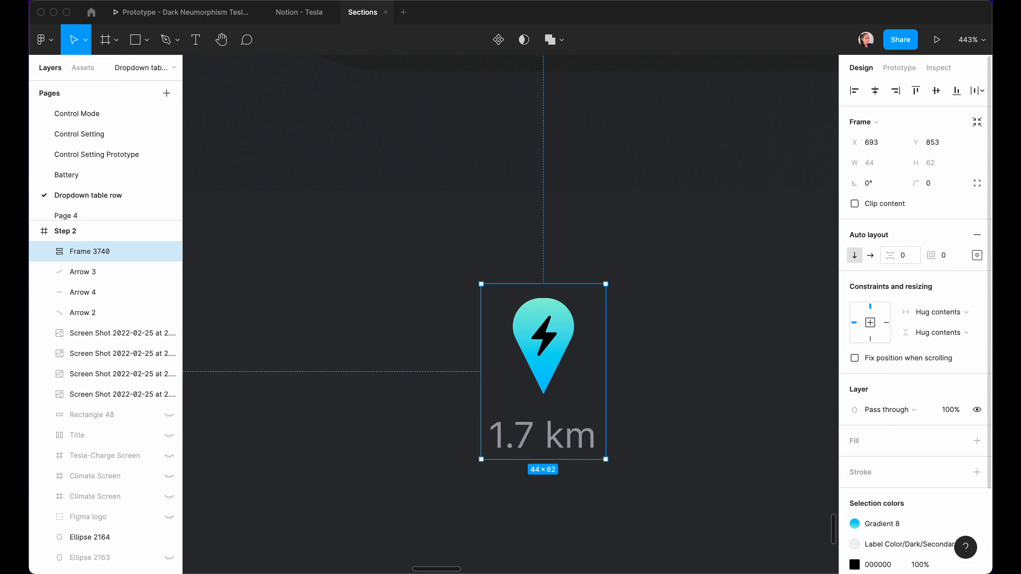
click(420, 222)
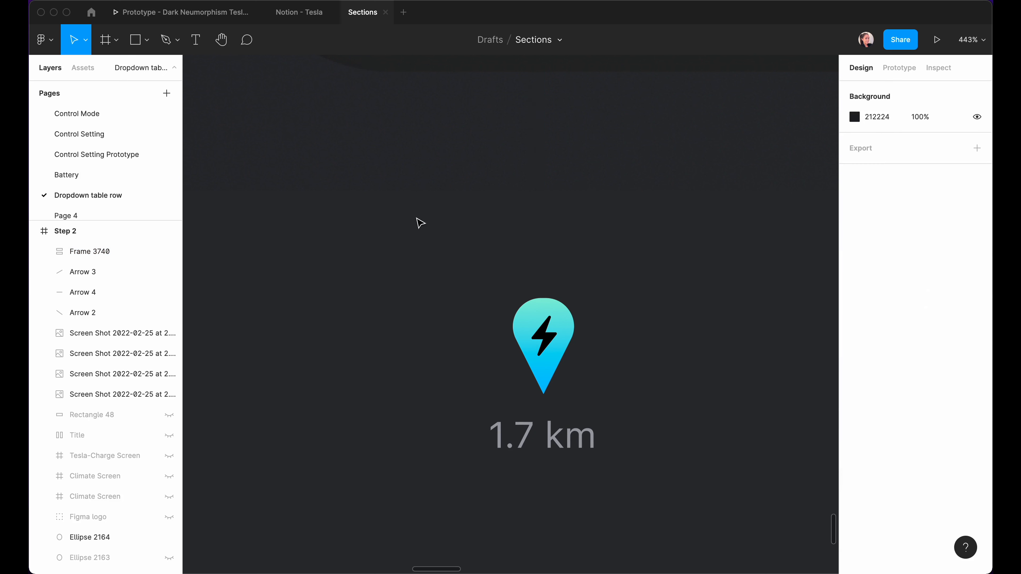
click(520, 364)
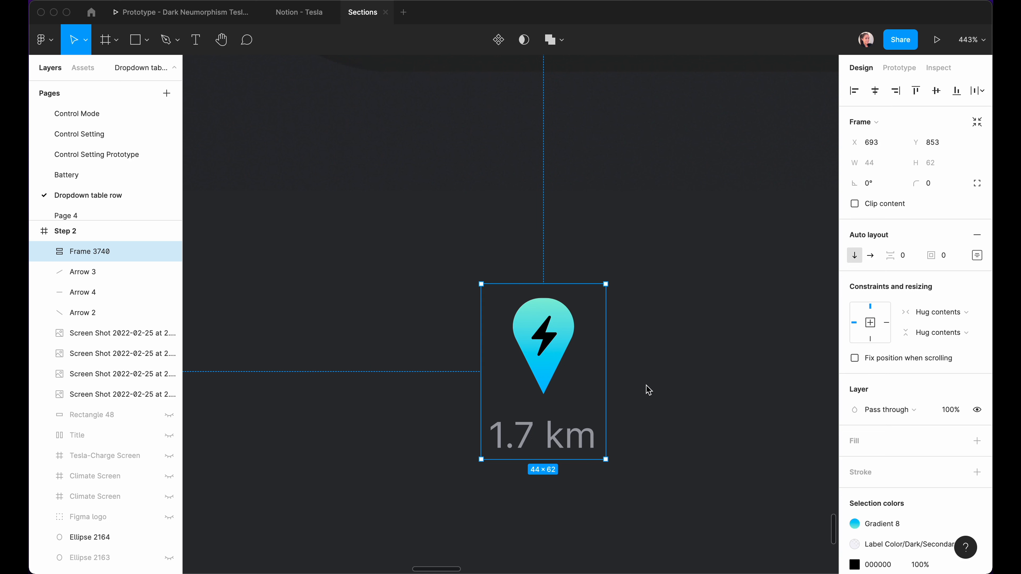
scroll(646, 386, down, 5)
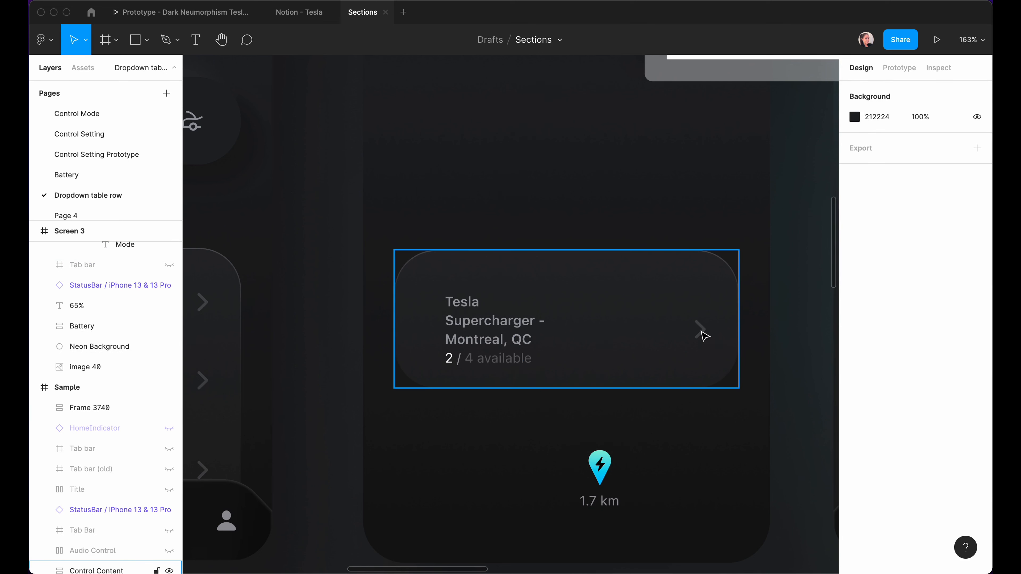
Replace the card's chevron with the pin and 1.7 km group, then duplicate the card into rows.
click(606, 482)
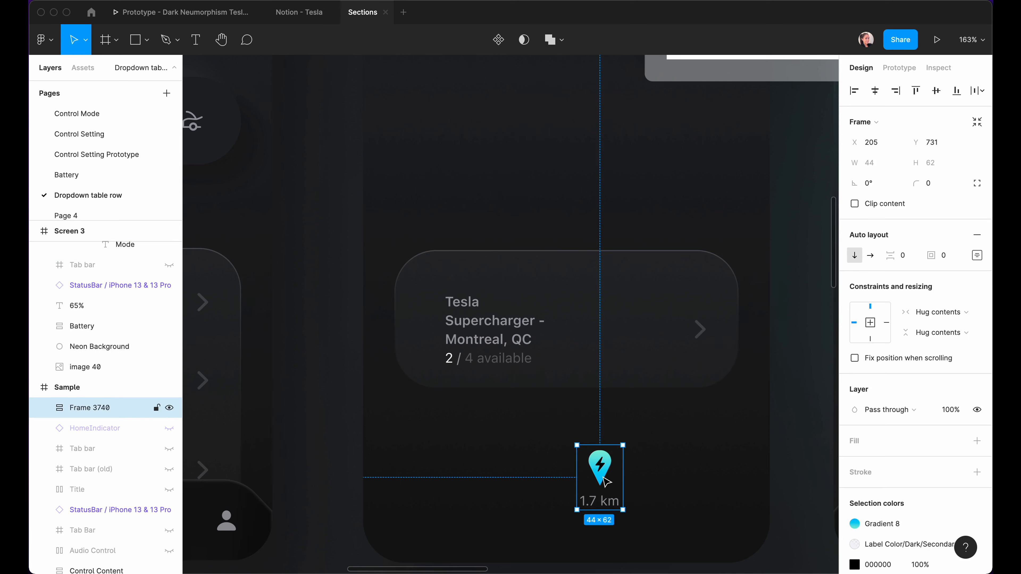
drag(608, 485, 643, 342)
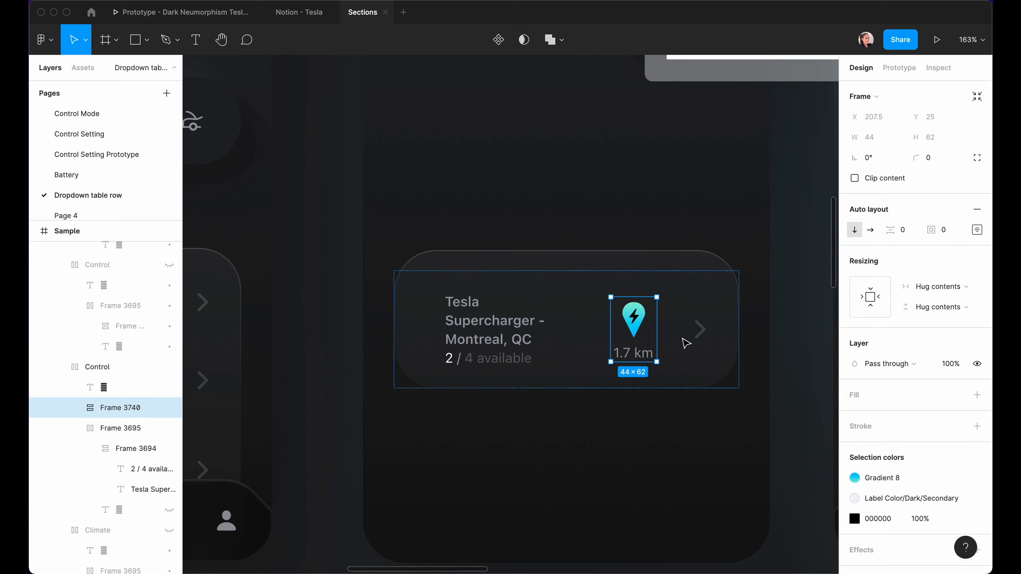
click(704, 333)
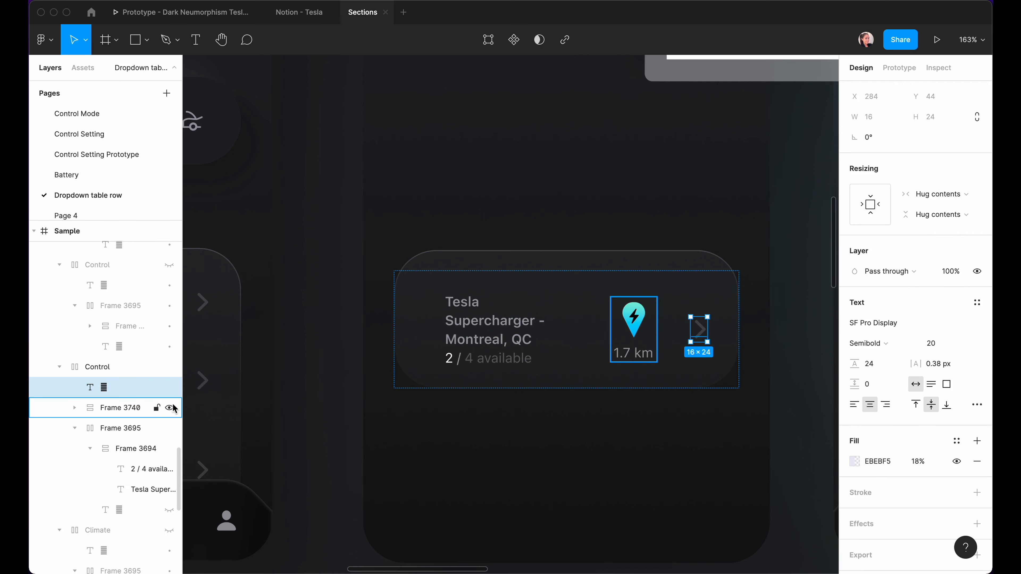
key(Delete)
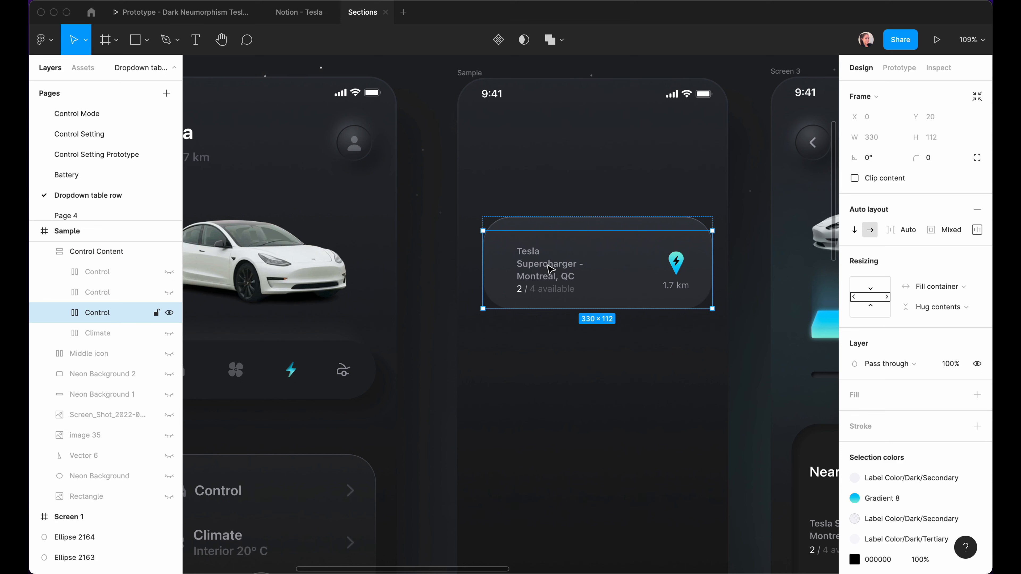
key(super+d)
key(super+d)
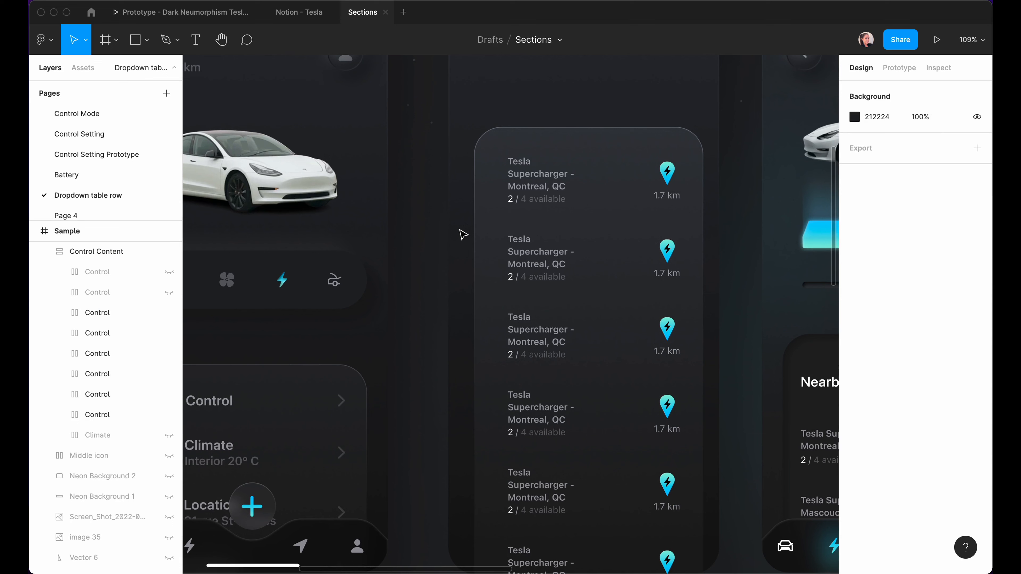
click(172, 13)
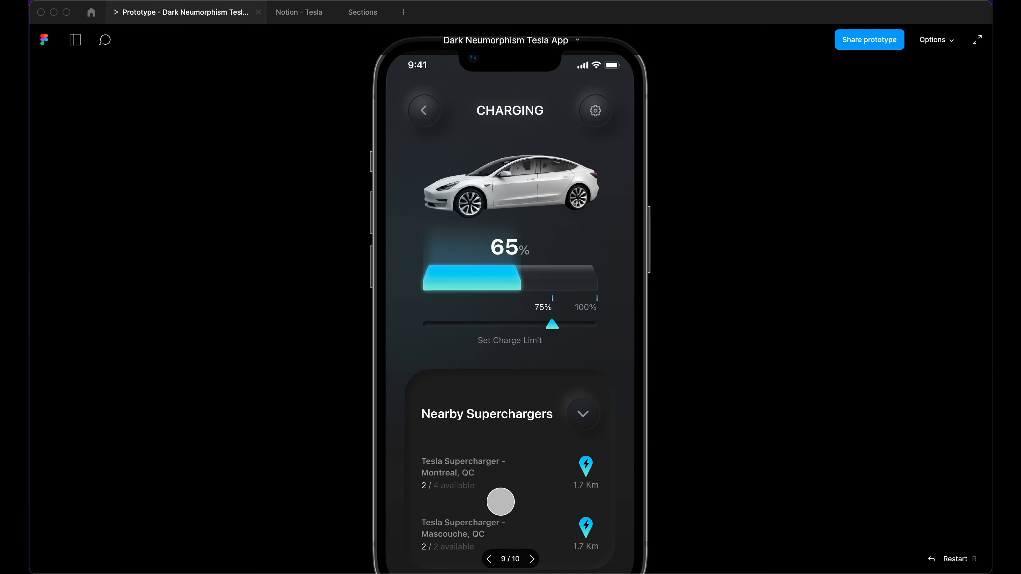
drag(530, 523, 531, 550)
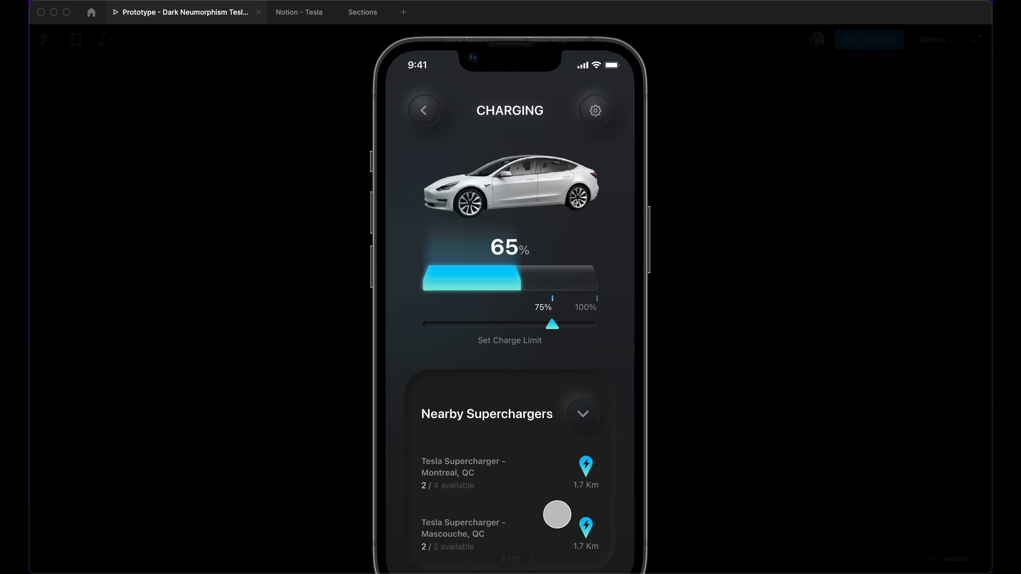
drag(556, 515, 553, 472)
scroll(500, 462, up, 4)
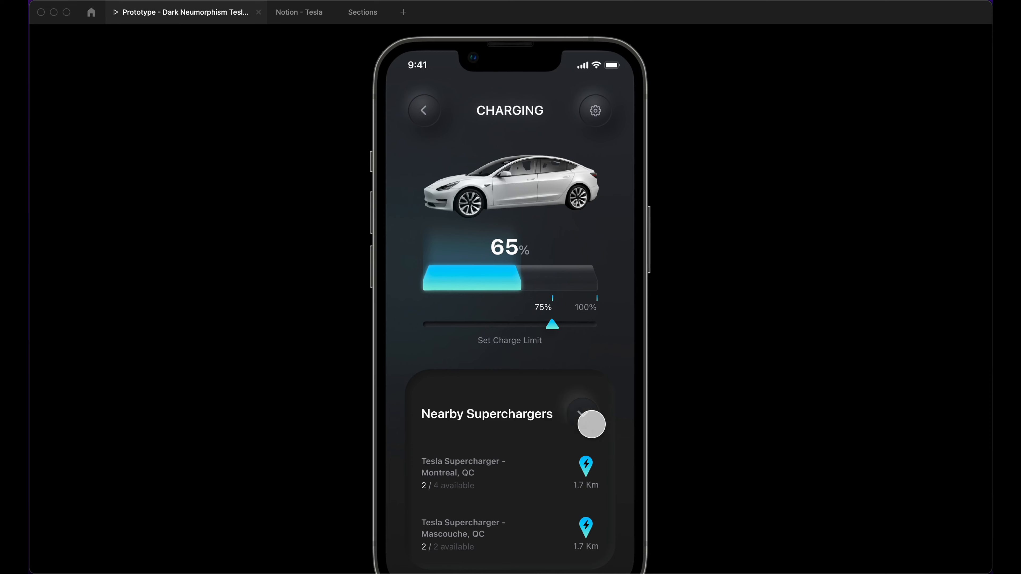
click(362, 12)
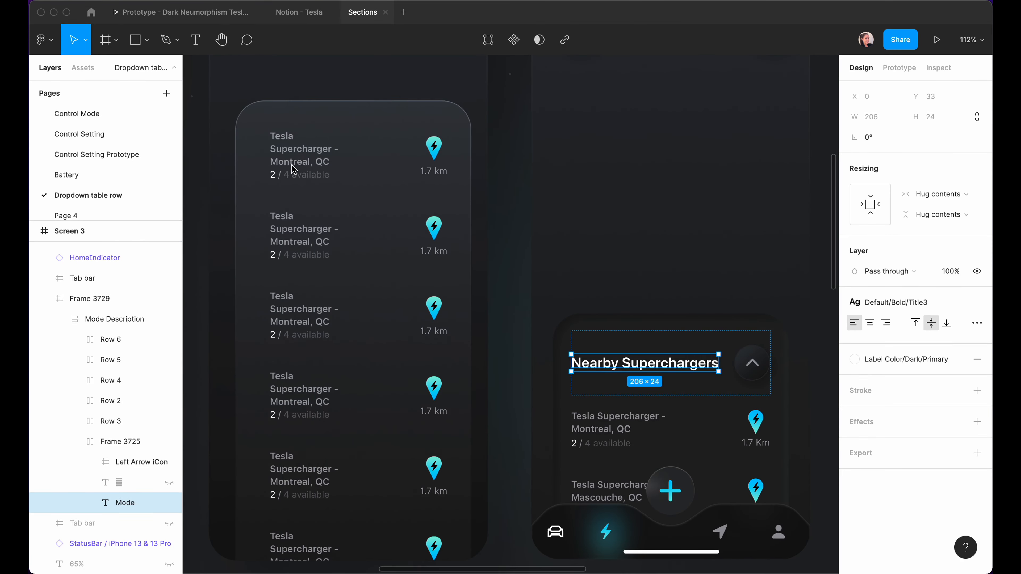
Hide the first row's '2 / 4 available' line.
click(294, 169)
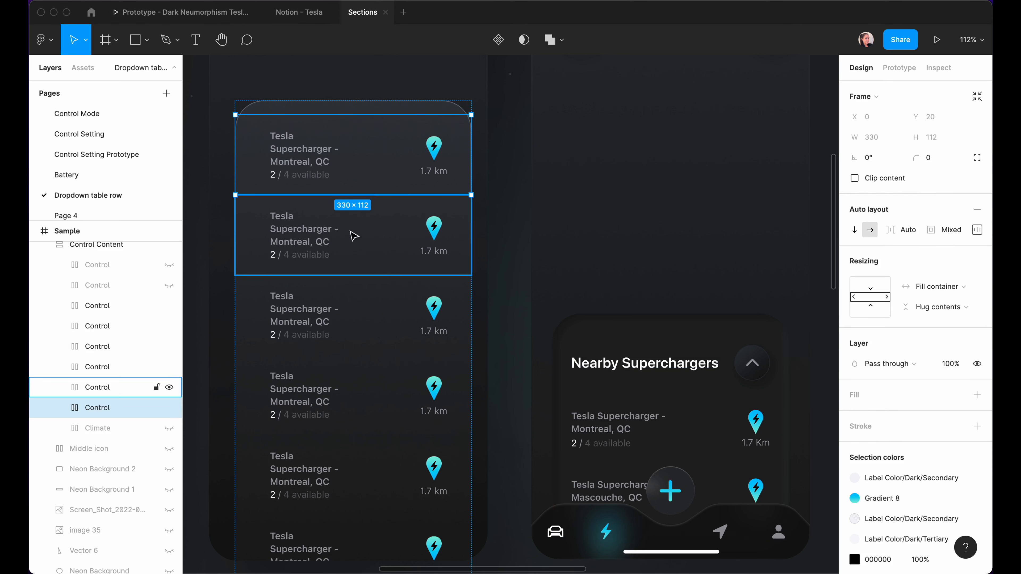
super+click(296, 177)
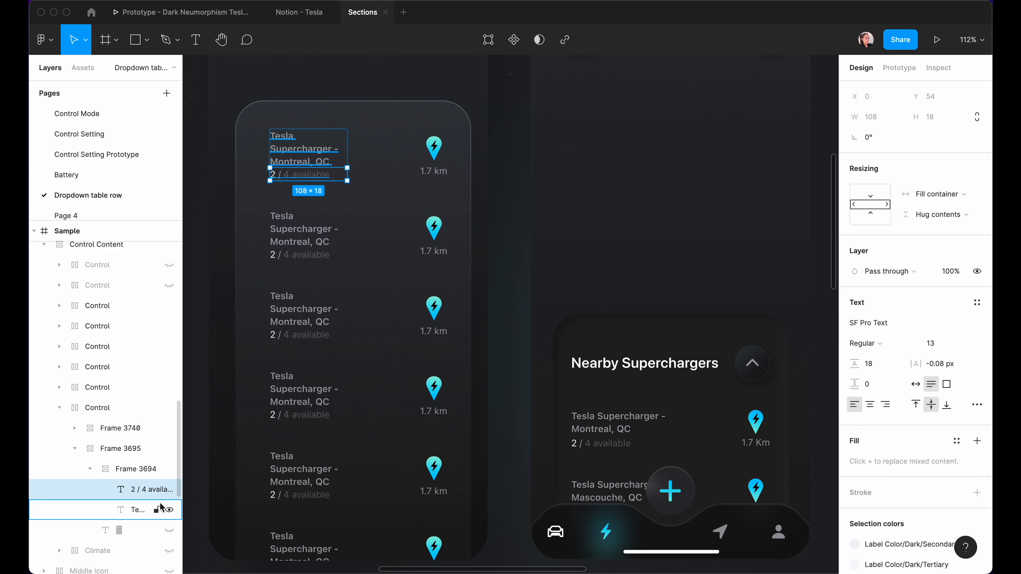
click(169, 490)
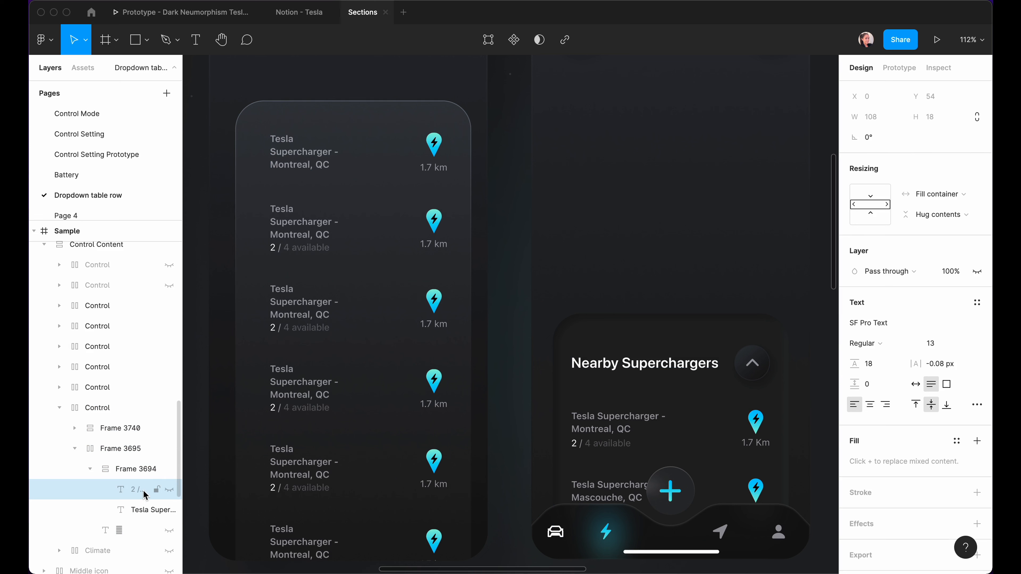
Replace the first row's name with the bold Nearby Superchargers title, set to hug contents.
super+click(642, 364)
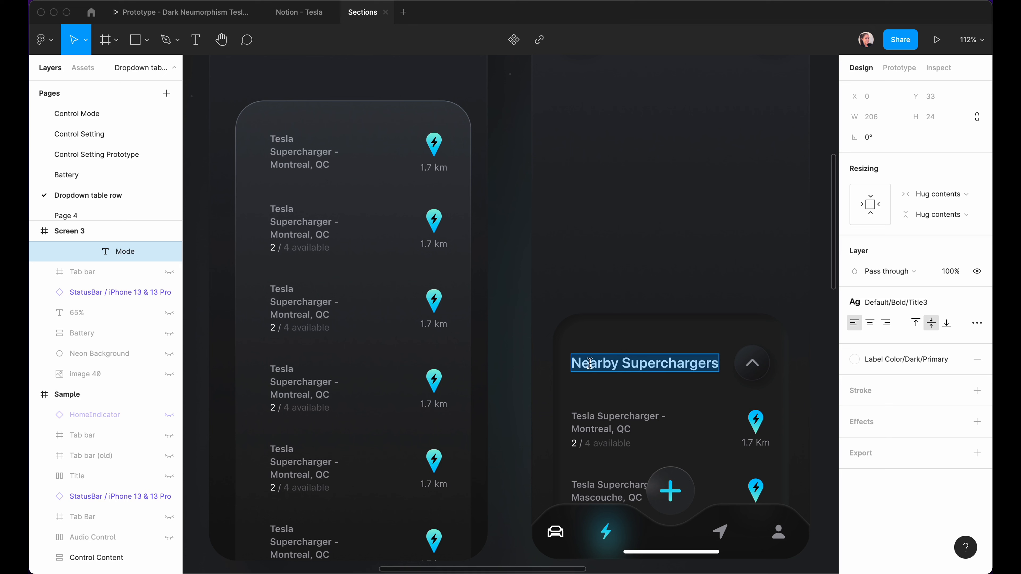
drag(340, 165, 265, 141)
text(Nearby Superchargers)
key(Escape)
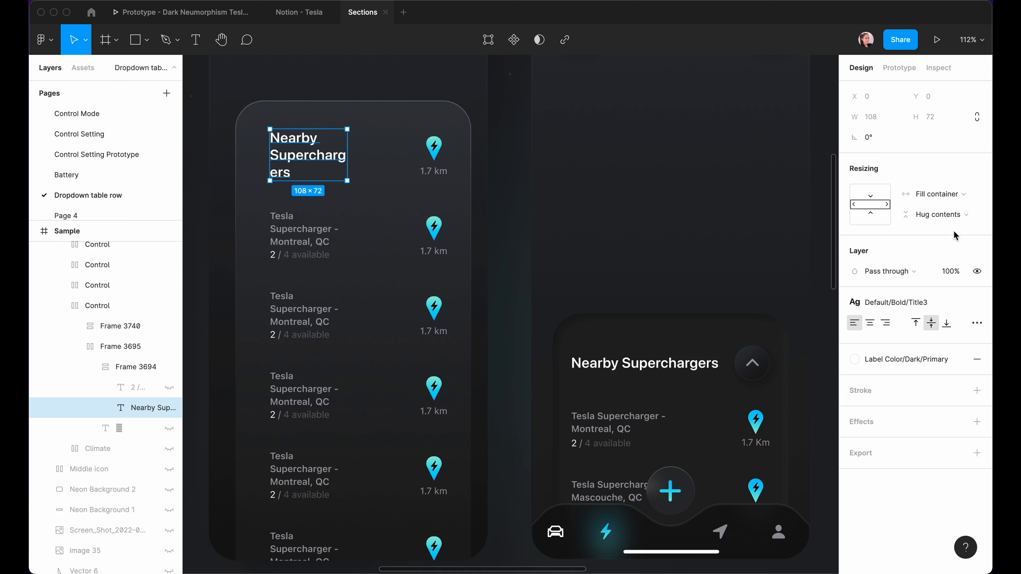
click(940, 195)
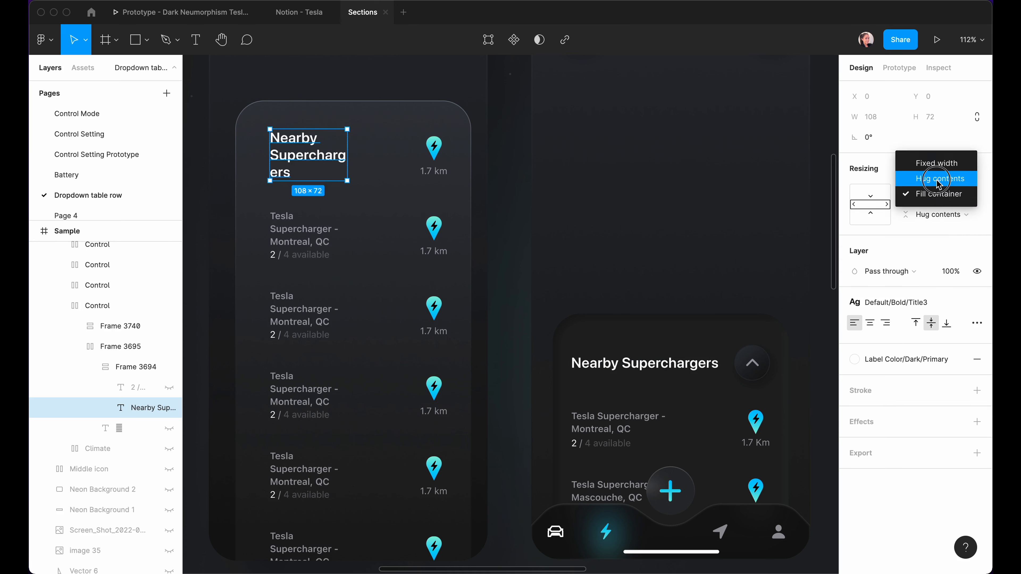
click(938, 179)
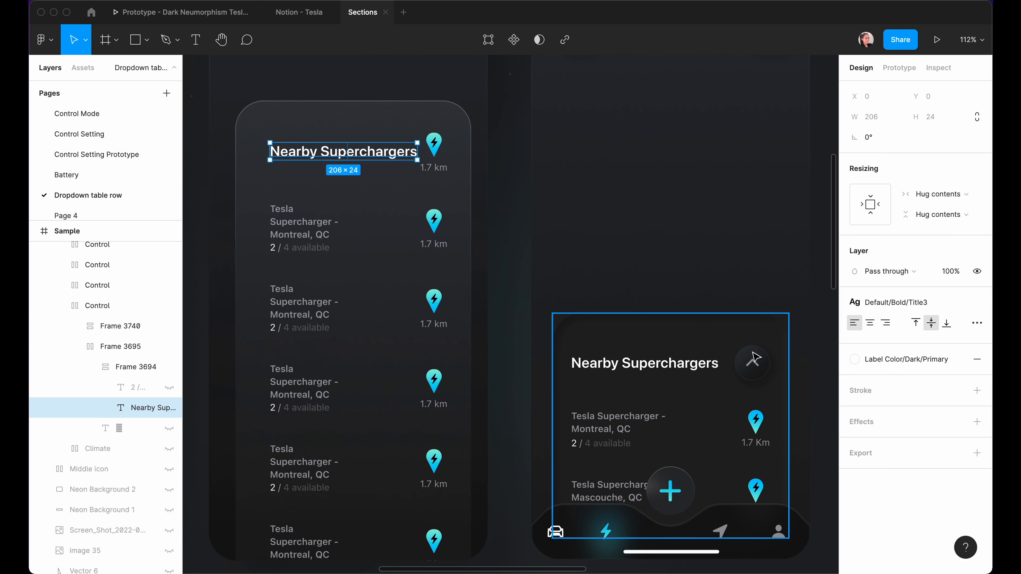
scroll(806, 382, up, 5)
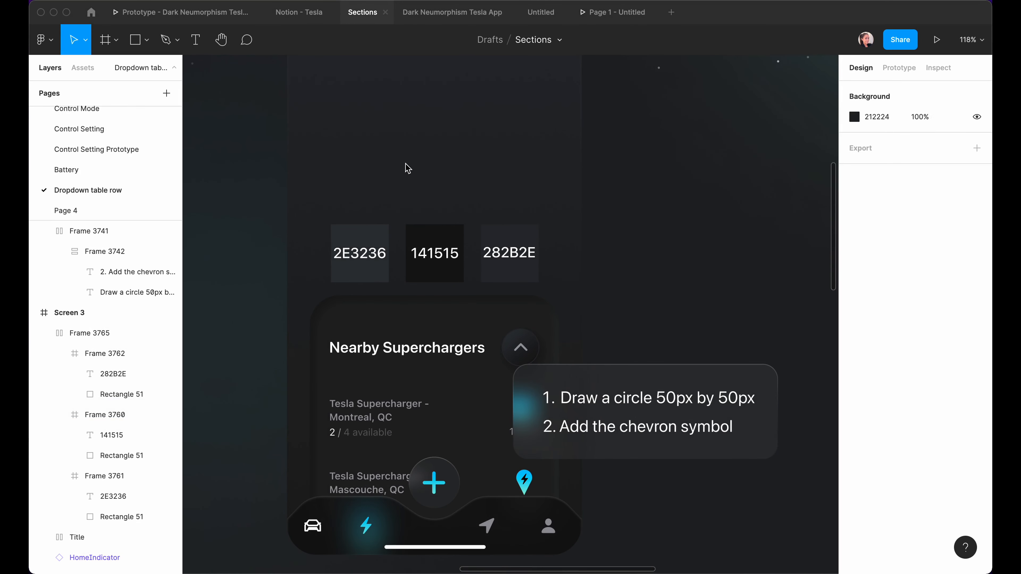
Draw a 50×50 ellipse above the 2E3236, 141515 and 282B2E swatches.
click(146, 40)
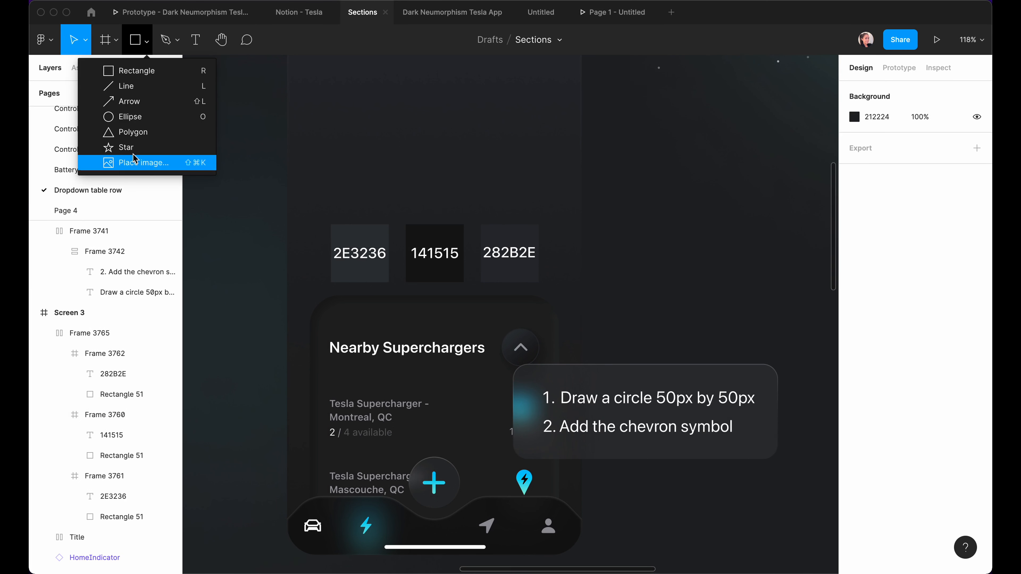
click(130, 117)
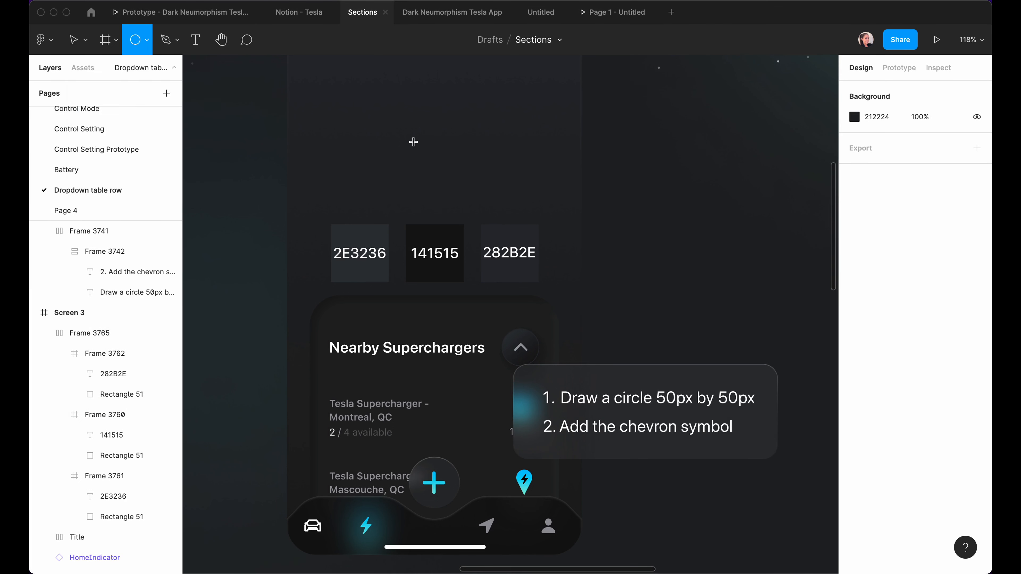
drag(413, 141, 450, 179)
click(870, 145)
text(50)
key(Return)
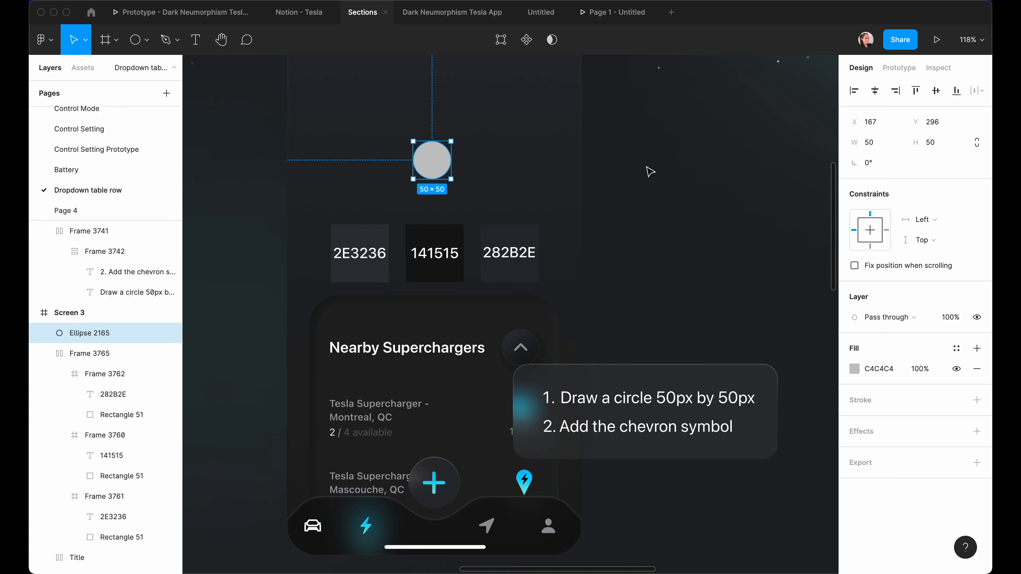
click(459, 163)
scroll(460, 163, up, 5)
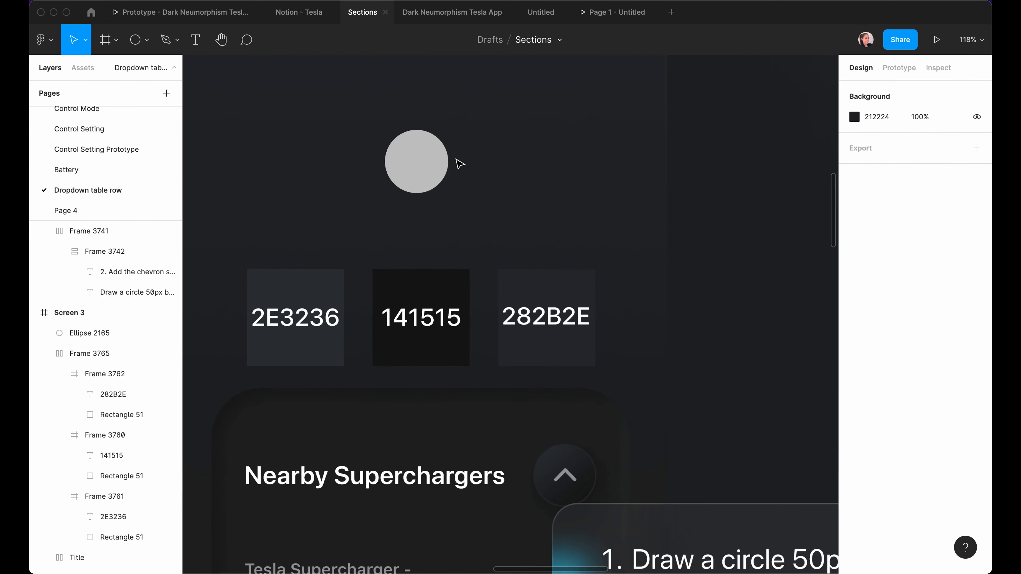
Give the circle a linear gradient fill from 2E3236 to 141515, sampled from the swatches.
click(429, 166)
click(429, 166)
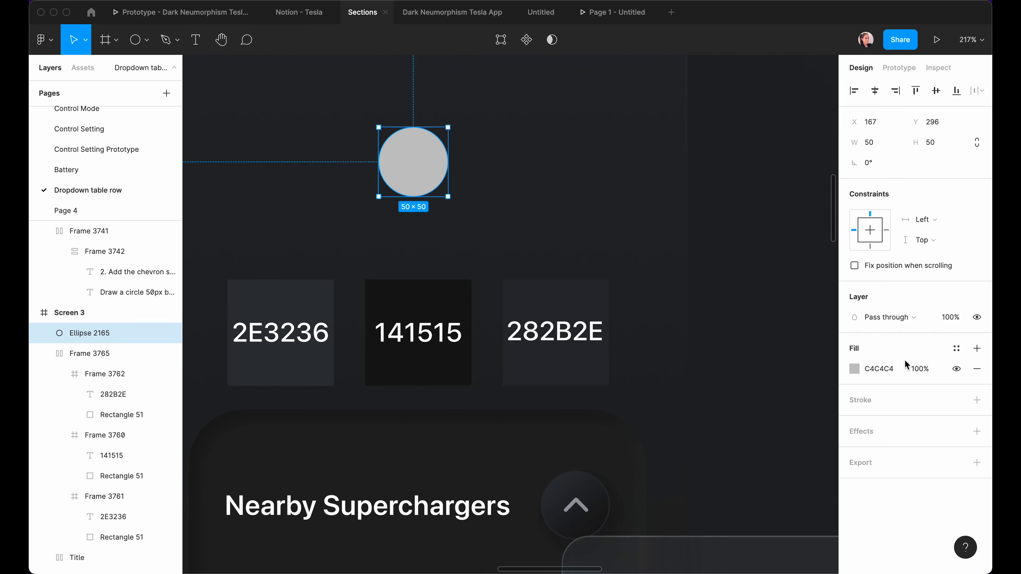
click(855, 368)
click(704, 242)
click(708, 257)
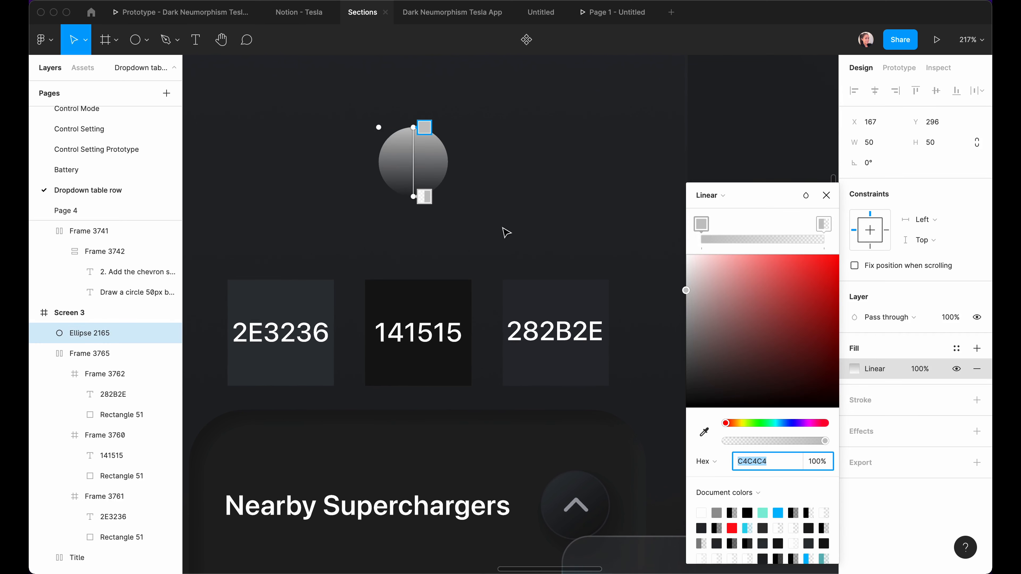
click(422, 128)
key(i)
click(299, 294)
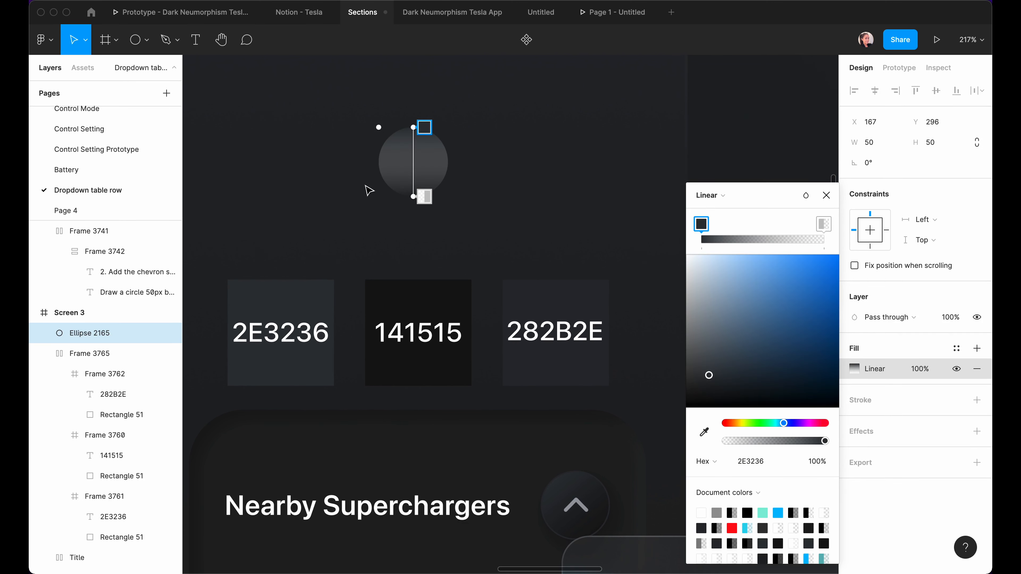
click(418, 195)
click(704, 432)
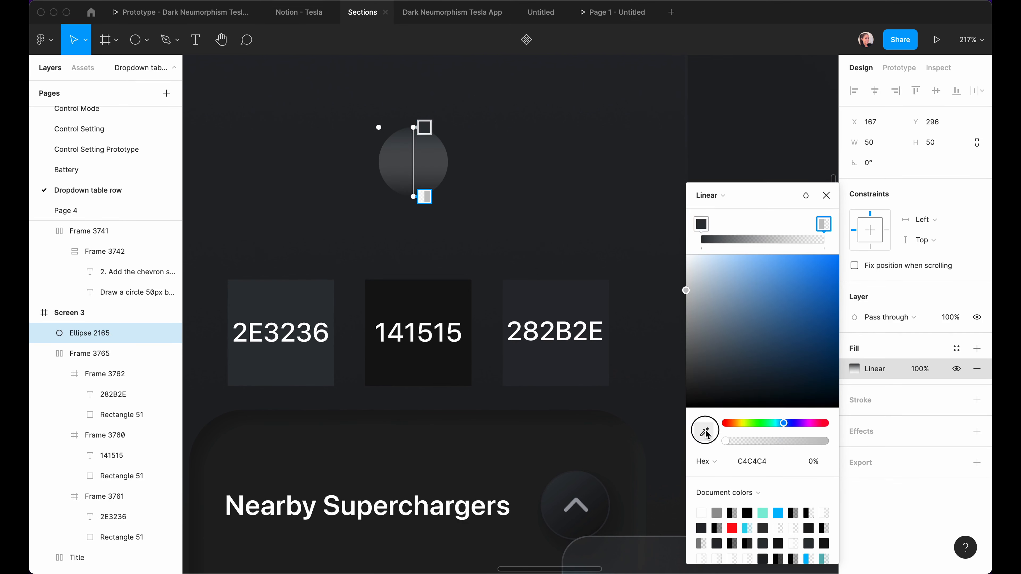
click(447, 295)
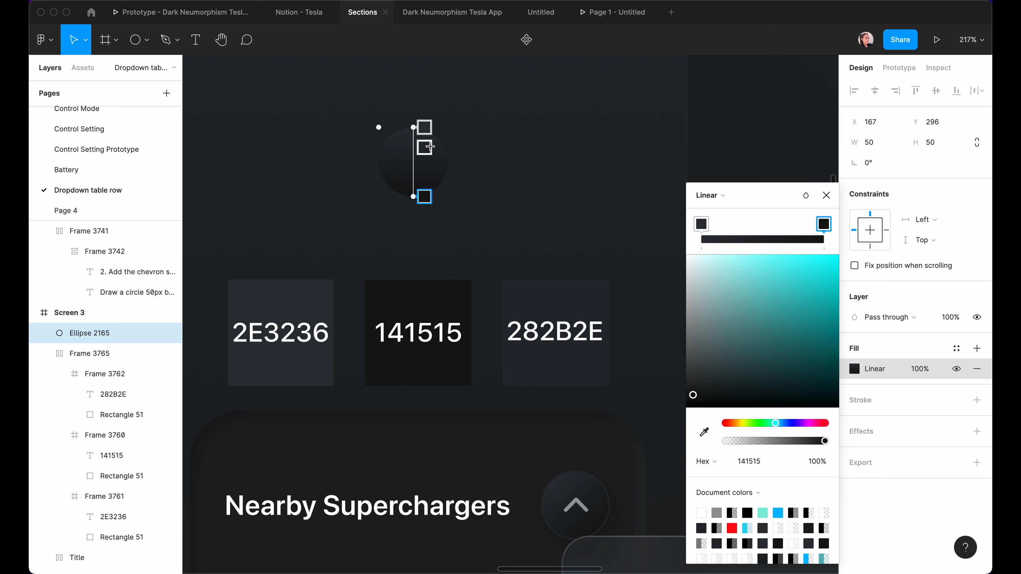
Angle the circle's gradient diagonally.
drag(413, 127, 387, 134)
drag(413, 196, 420, 197)
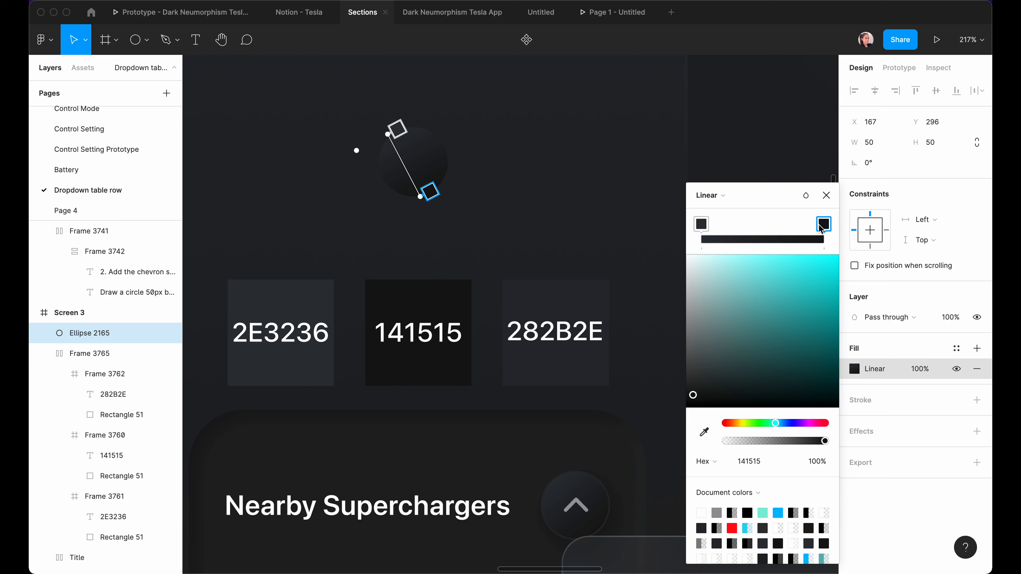
click(826, 195)
Add a 282B2E stroke to the circle, sampled from the swatch.
click(977, 400)
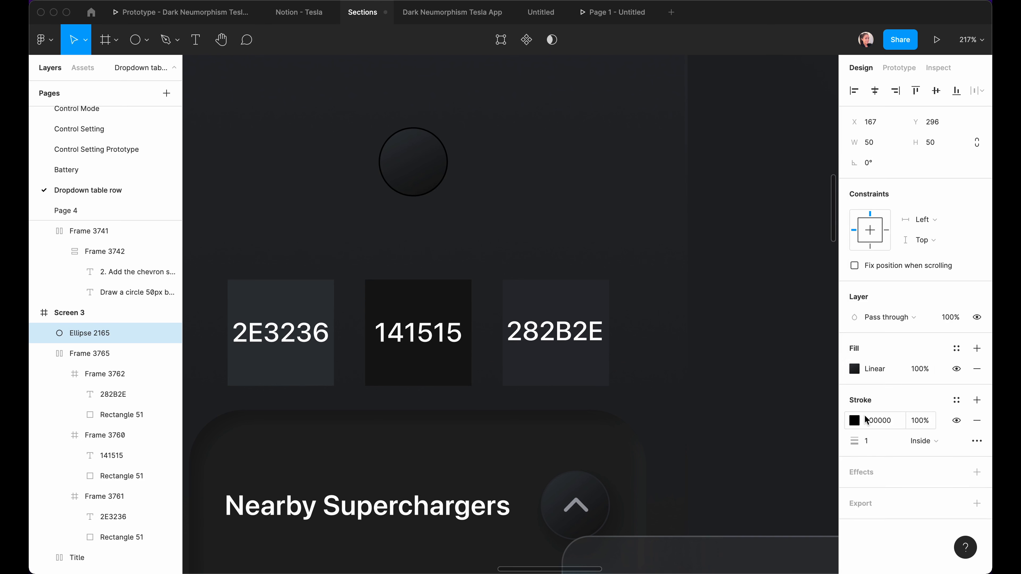
click(854, 420)
key(i)
click(540, 298)
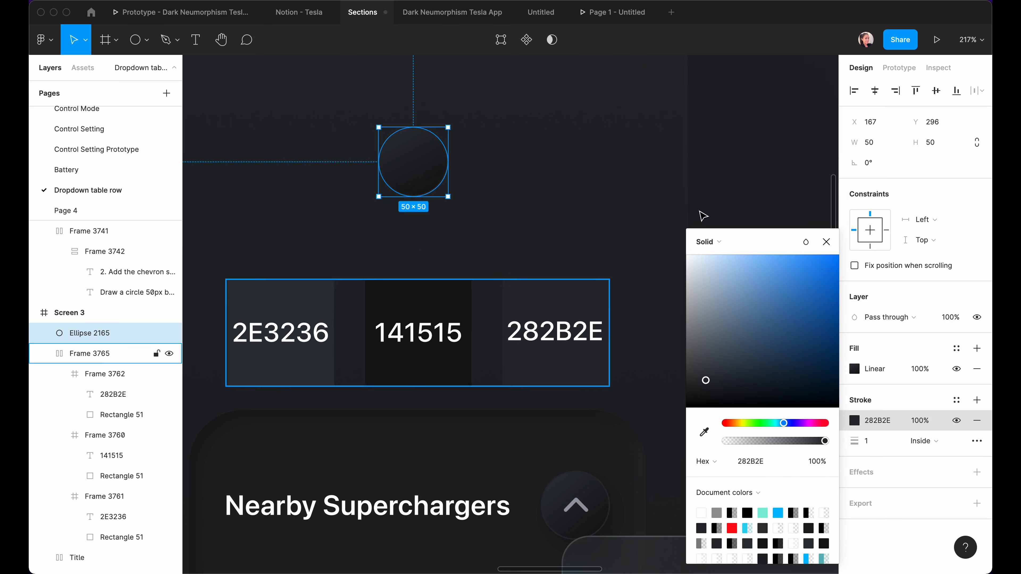
click(826, 242)
Add a drop shadow with offset 6, 6, blur 12 and Overlay blend mode.
click(506, 172)
click(420, 154)
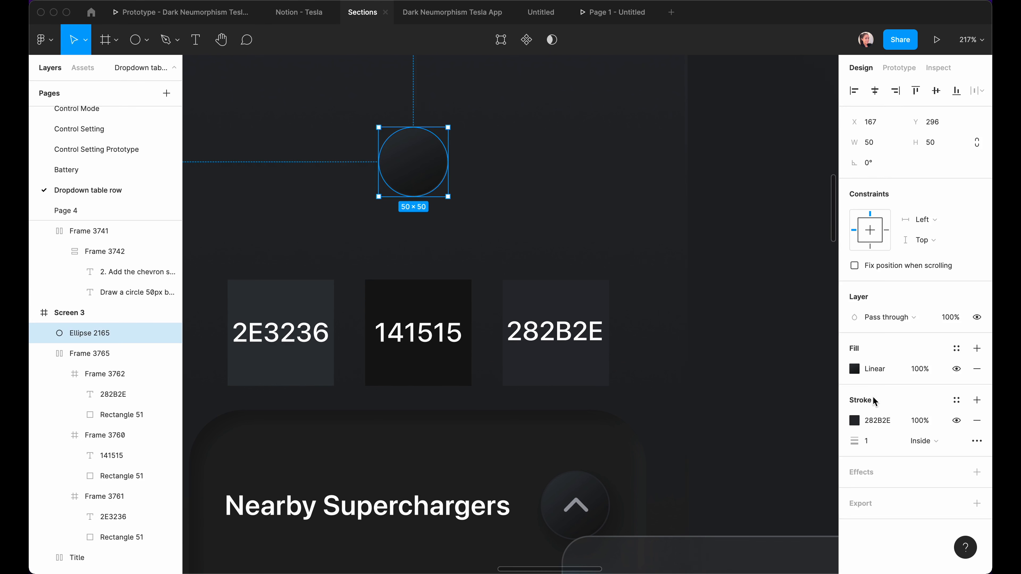
click(977, 471)
click(855, 493)
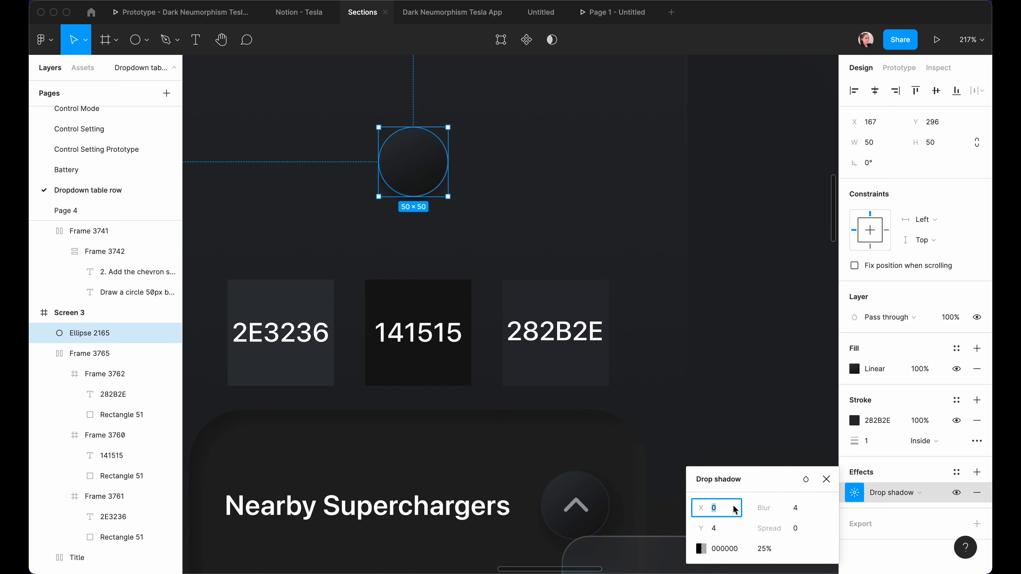
click(718, 535)
text(6)
click(799, 509)
text(12)
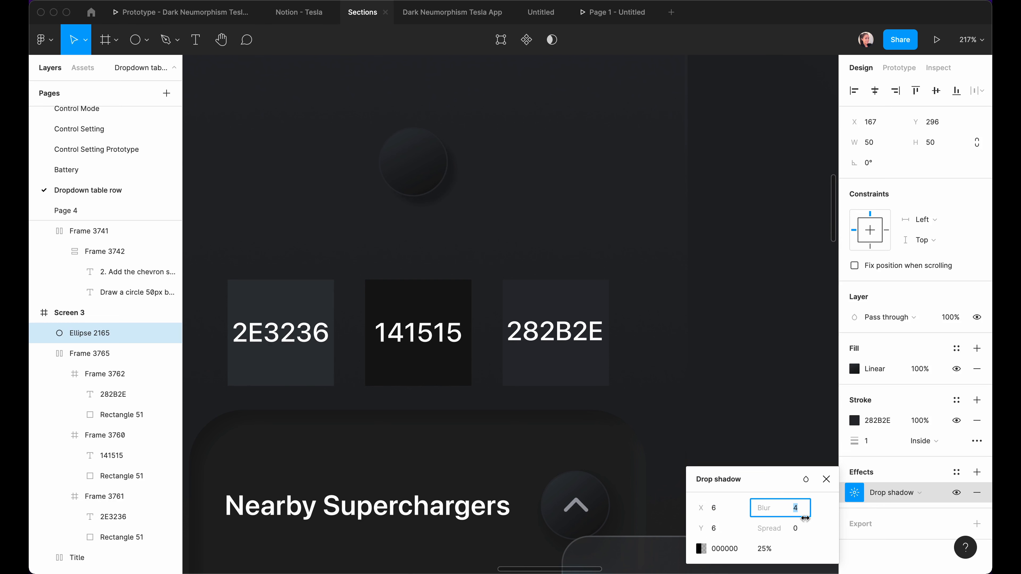
key(Return)
click(807, 481)
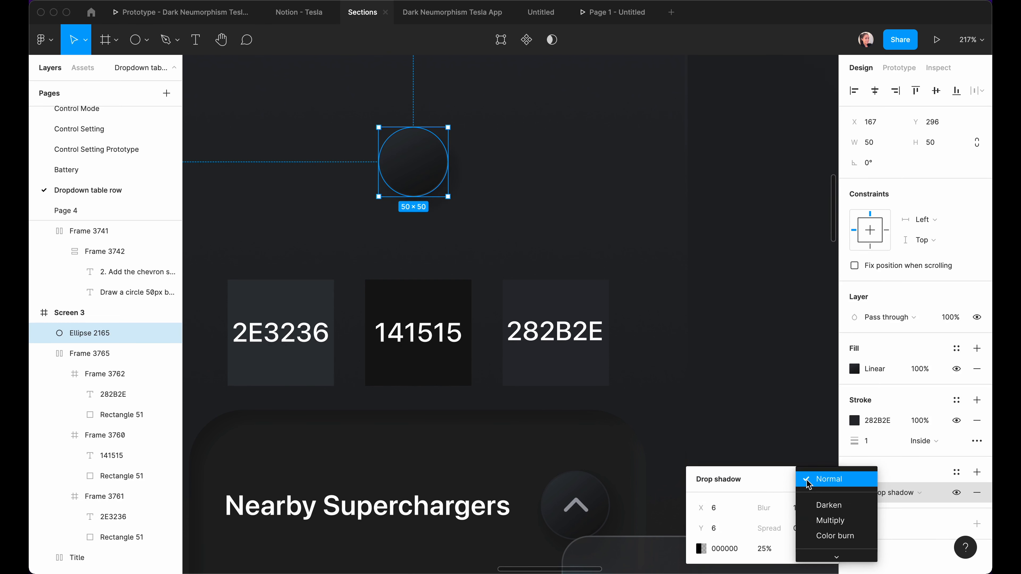
mouse_move(837, 561)
click(833, 486)
click(744, 403)
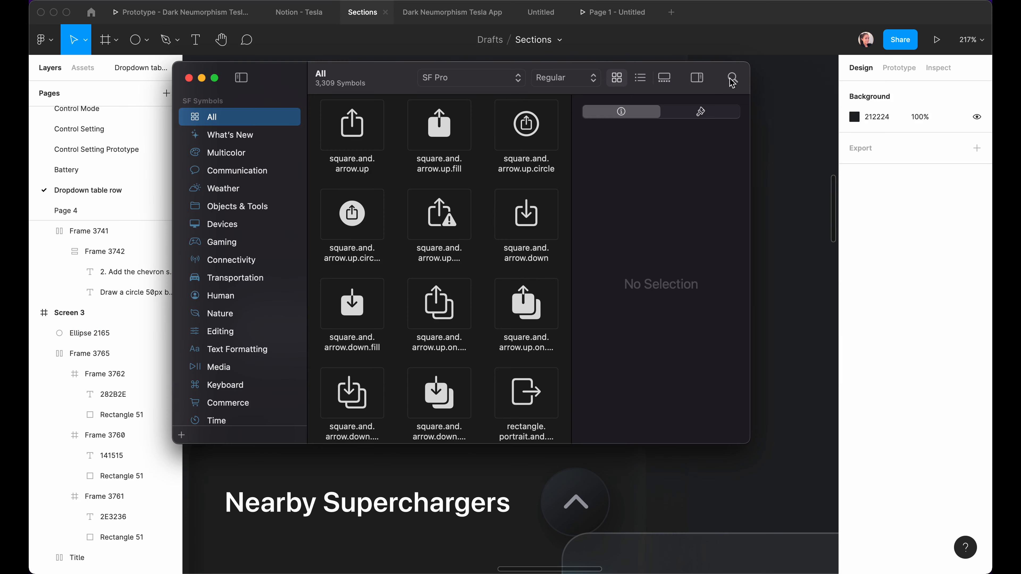
Search SF Symbols for 'chevron' and view the chevron.up symbol's details.
click(732, 80)
text(chevron)
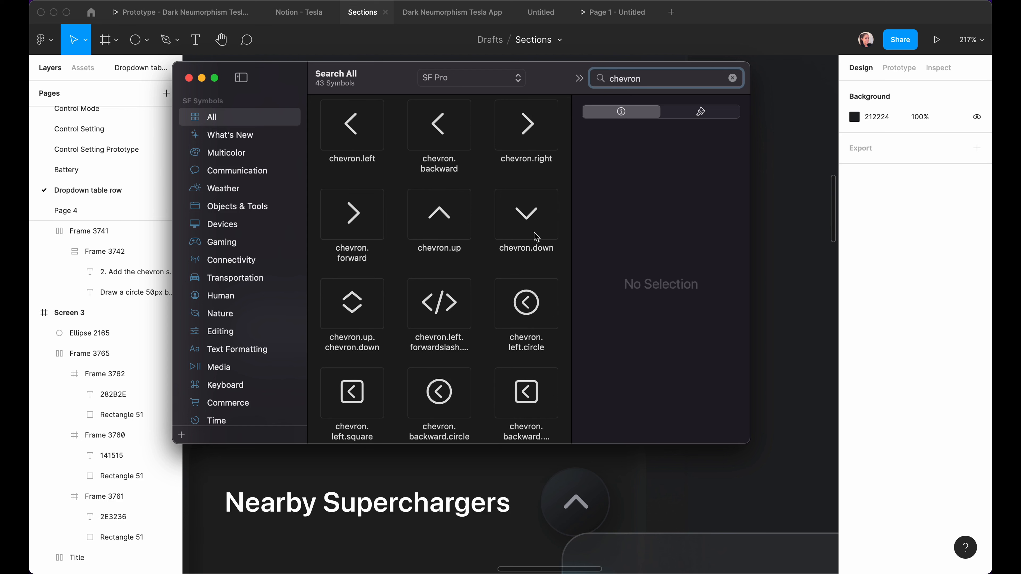
click(450, 224)
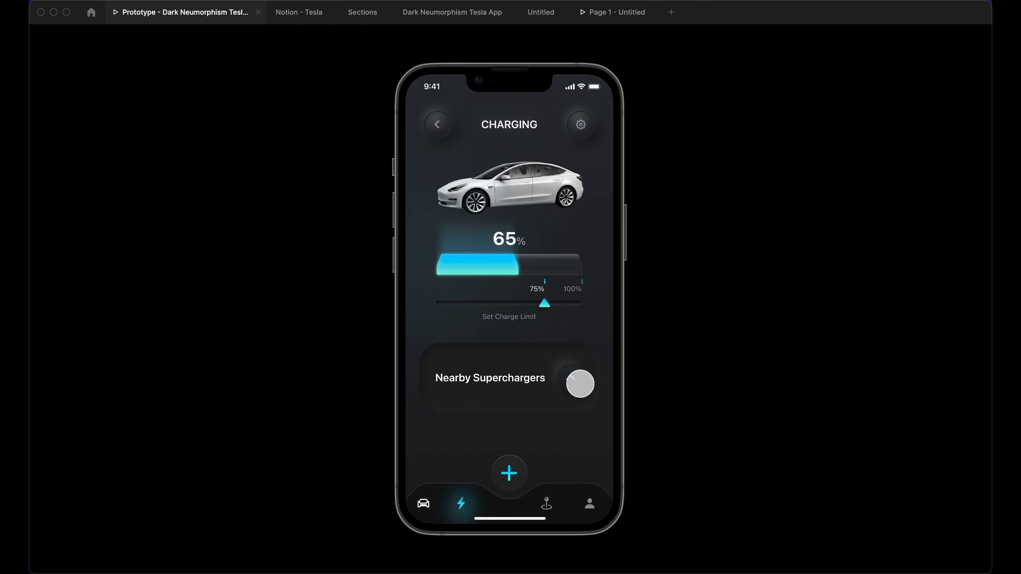
Expand and then collapse the Nearby Superchargers card in the prototype.
click(571, 380)
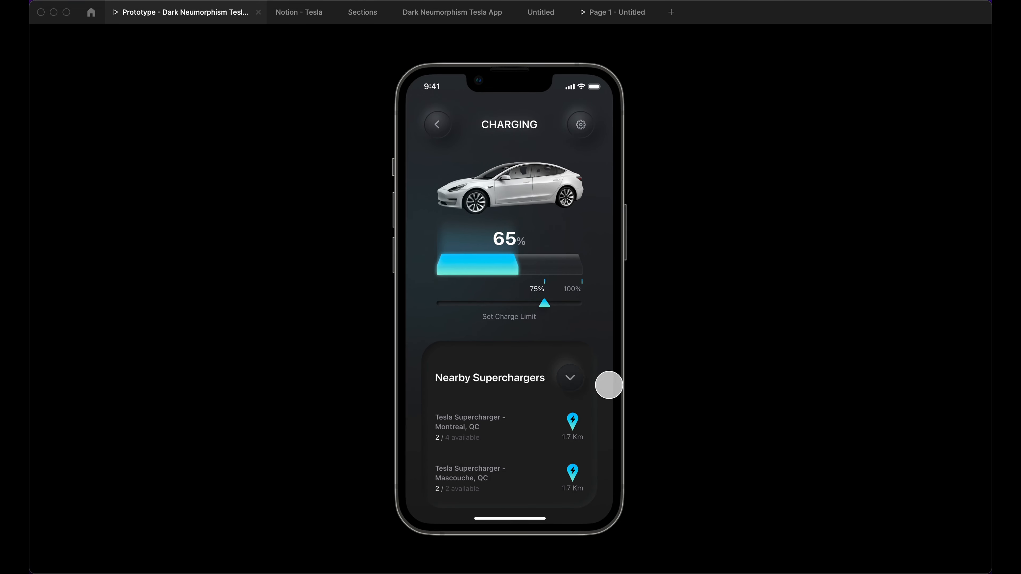
click(576, 378)
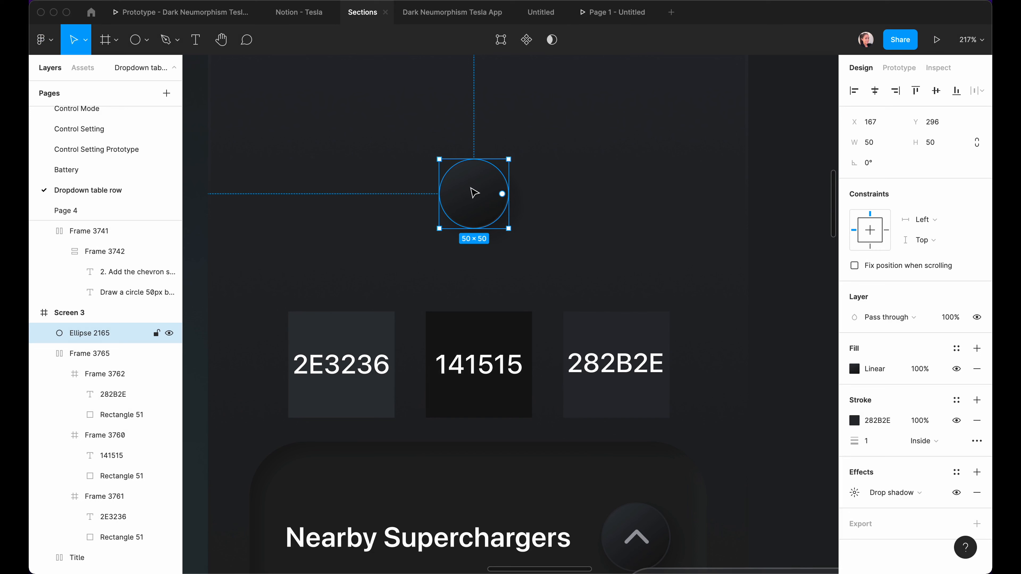
Paste a chevron symbol as a text layer and move it onto the circle's centre.
scroll(474, 193, up, 3)
key(t)
click(473, 187)
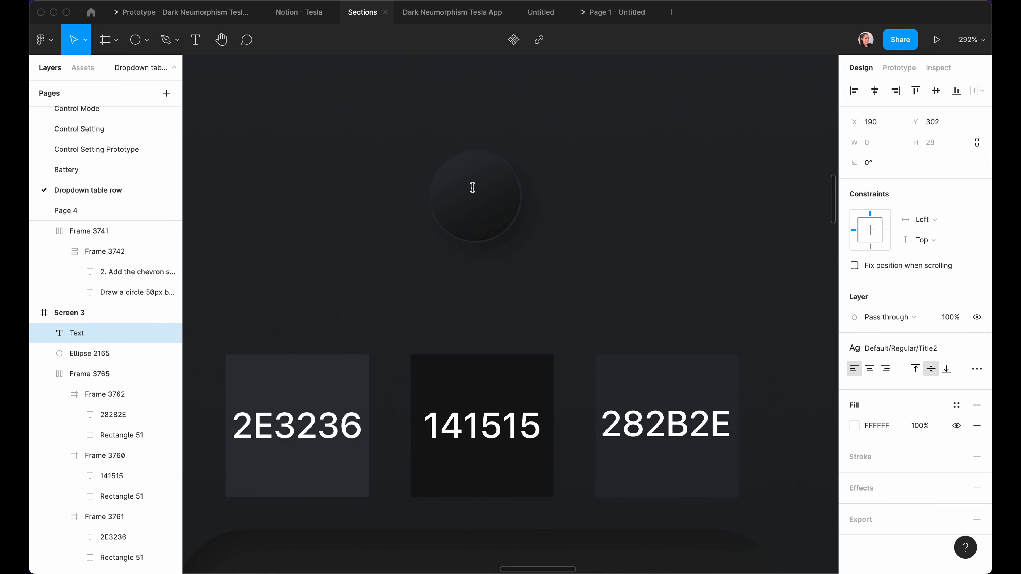
key(super+v)
key(Escape)
drag(488, 199, 474, 205)
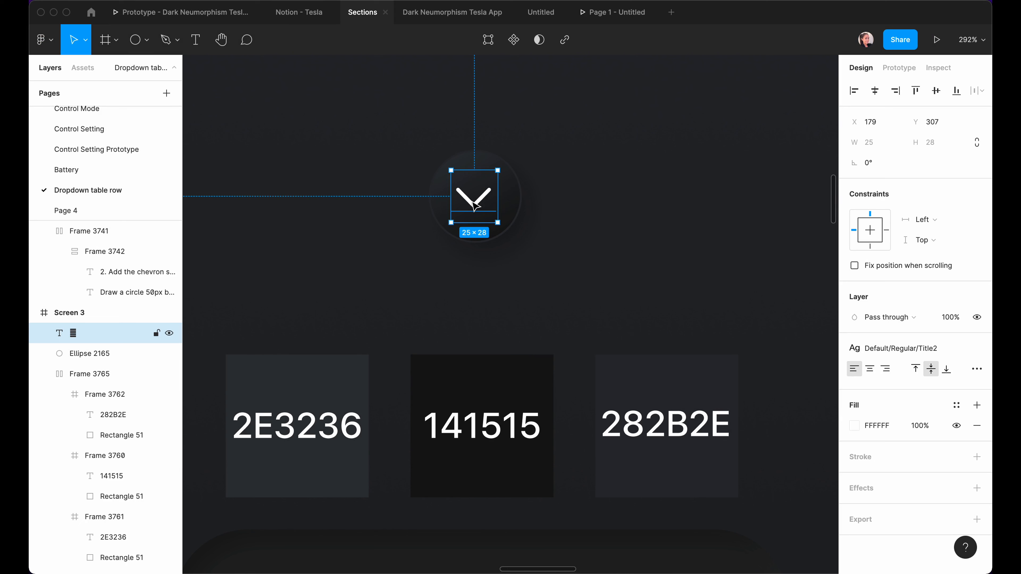
Wrap the chevron in a 44×44 frame and centre the glyph horizontally and vertically inside it.
key(super+alt+g)
click(873, 164)
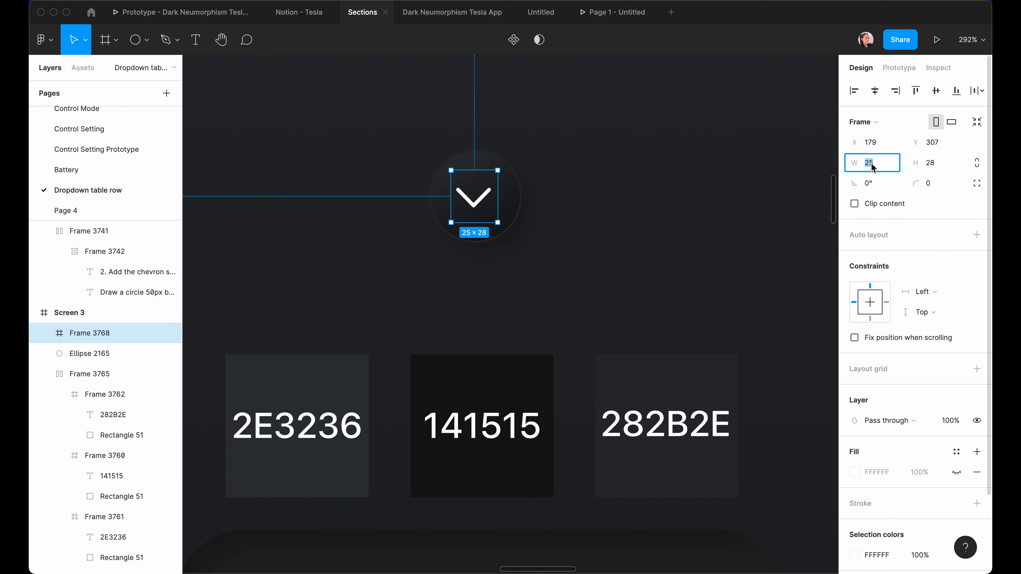
text(44)
click(911, 164)
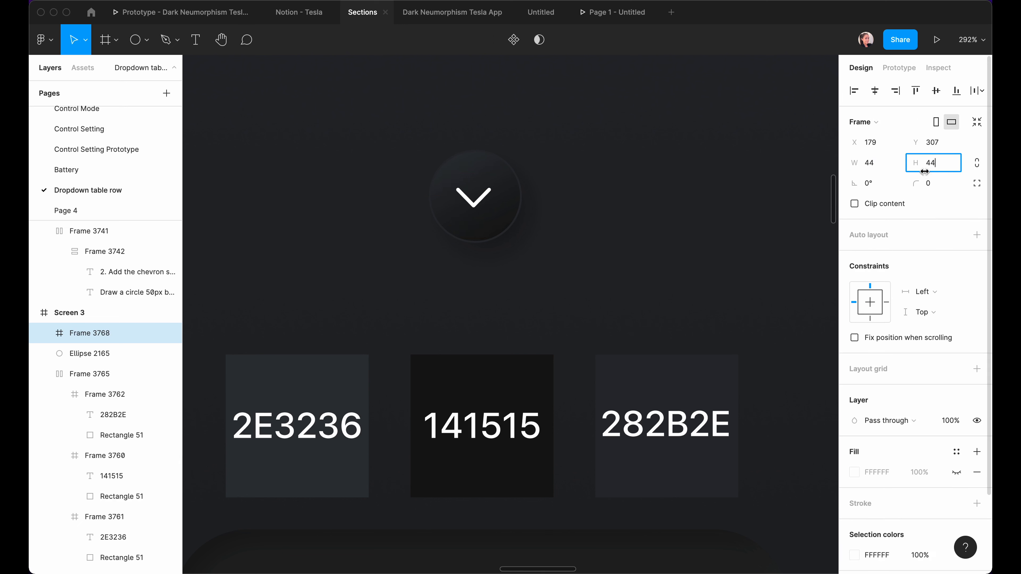
key(Return)
double_click(477, 197)
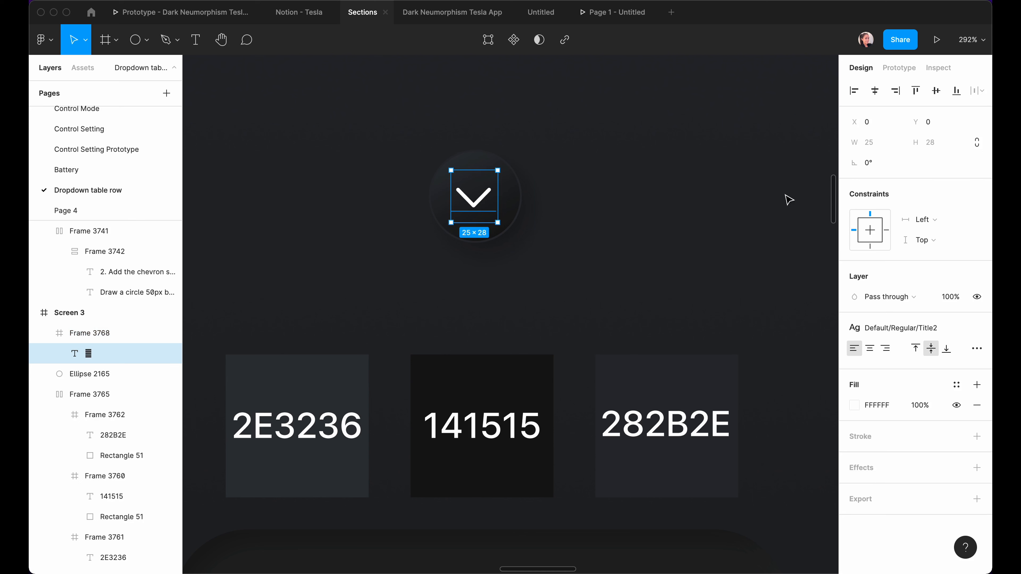
click(875, 90)
click(935, 91)
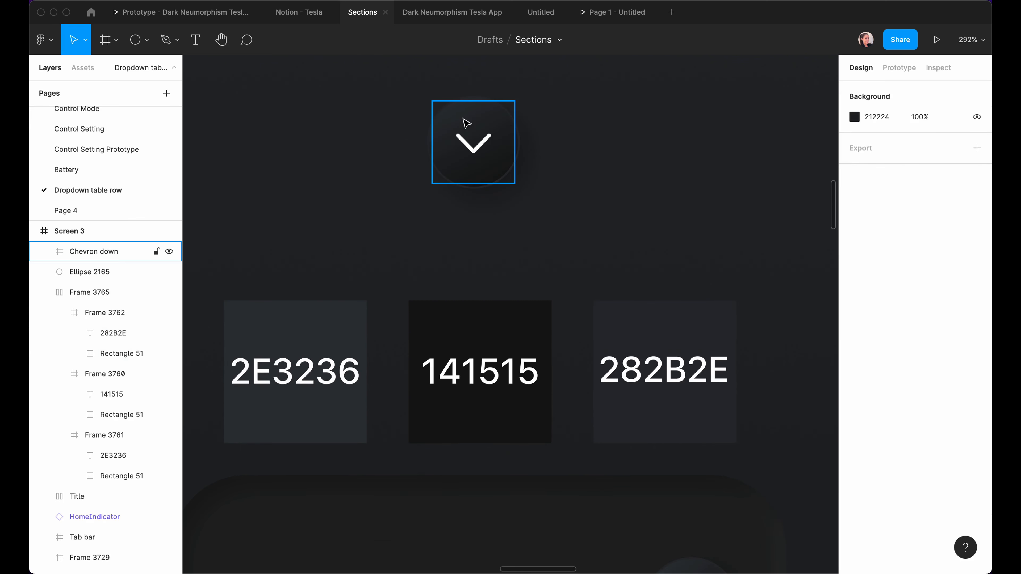
scroll(463, 125, up, 2)
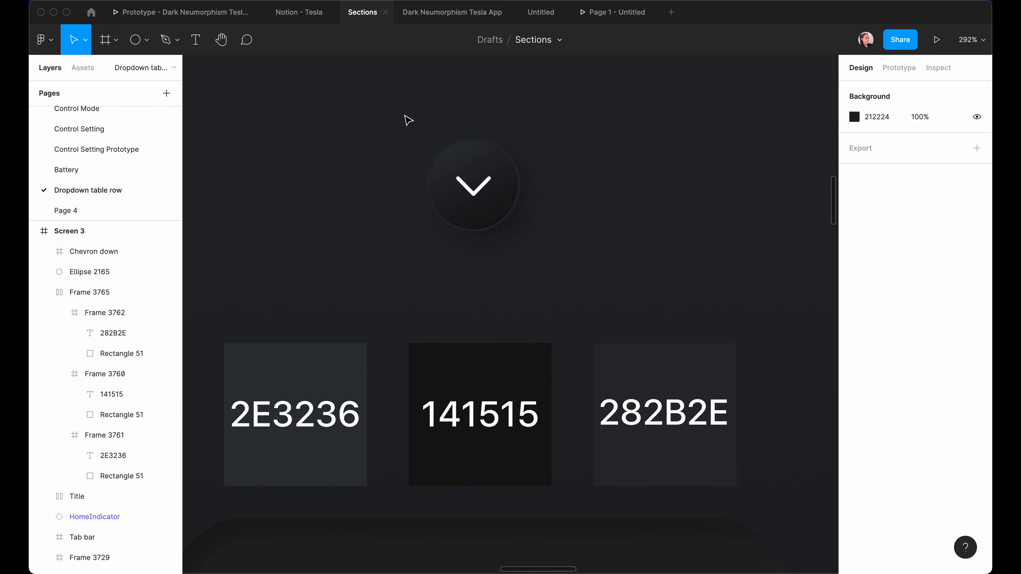
Frame the chevron and circle together and name the frame 'Dropdown Button'.
drag(406, 117, 564, 264)
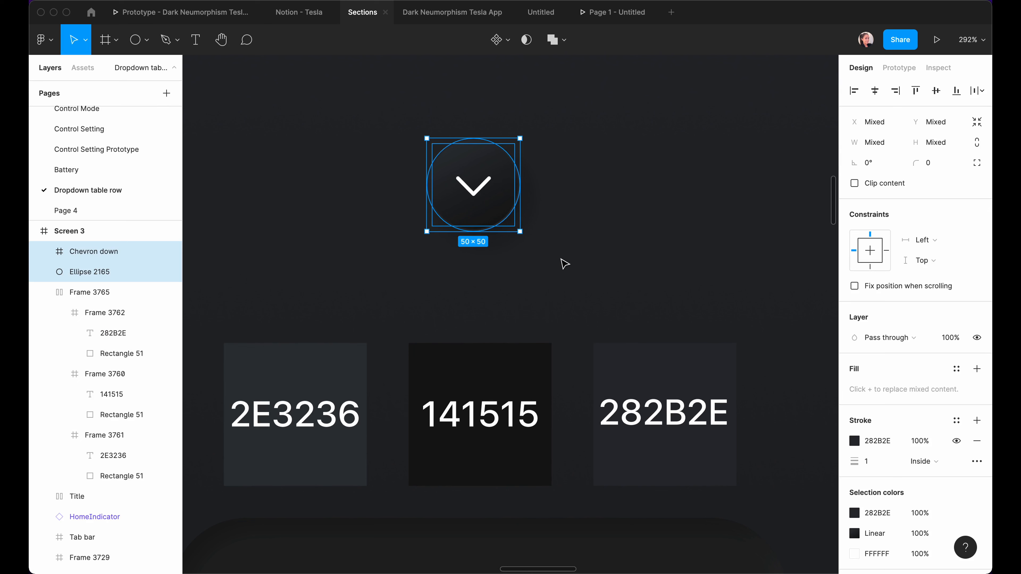
key(super+alt+g)
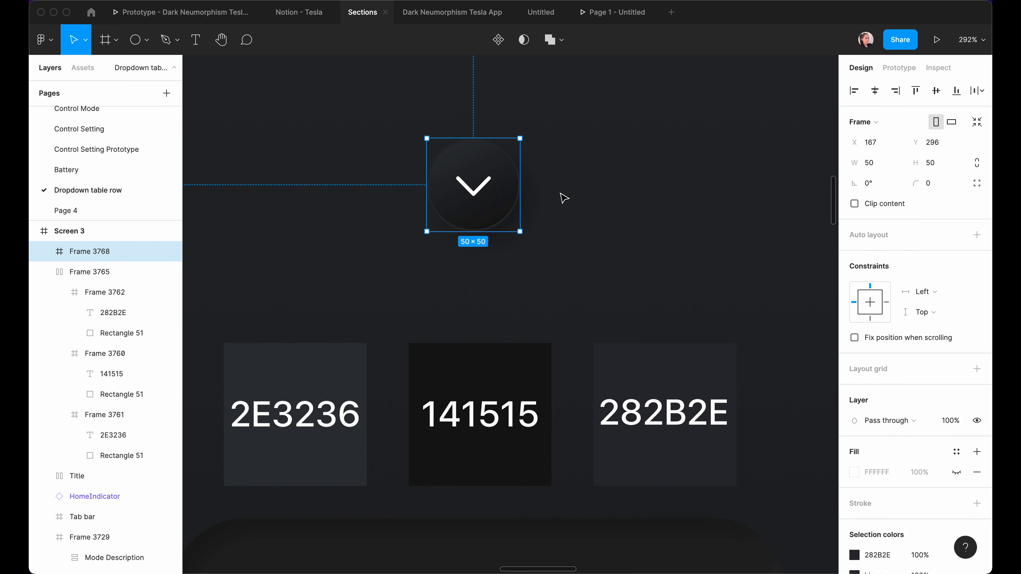
double_click(78, 251)
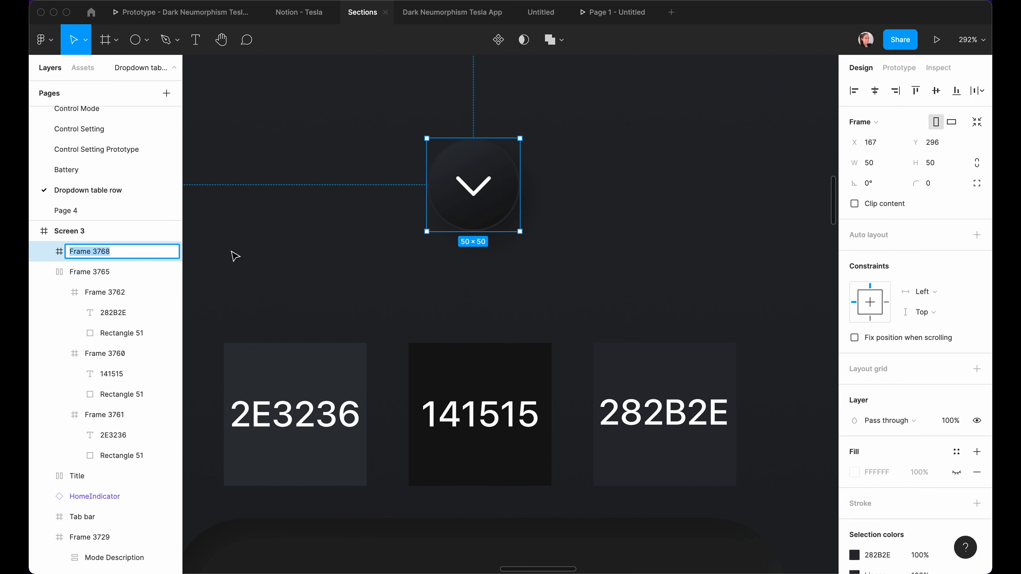
text(Dropdown Button)
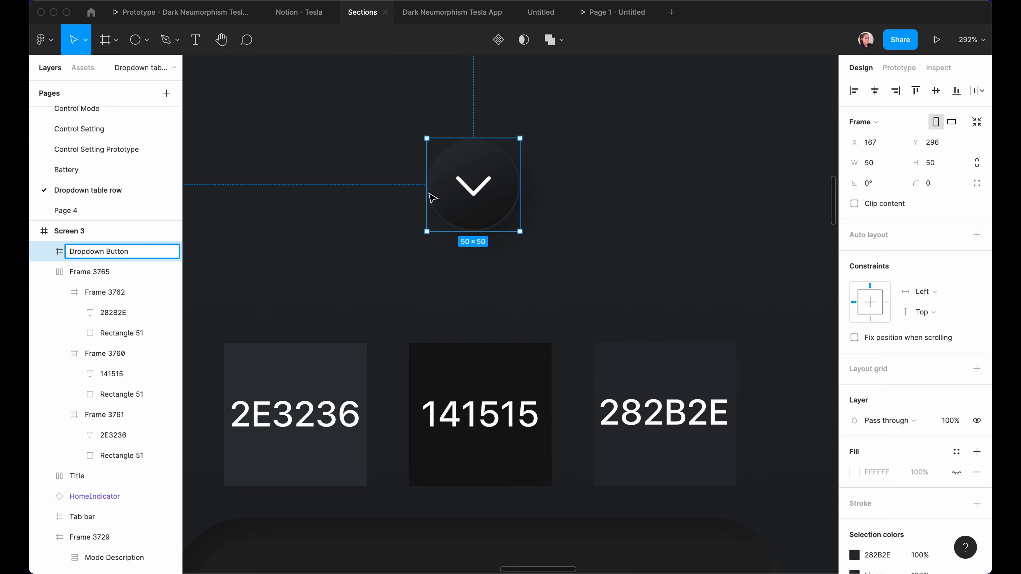
click(428, 193)
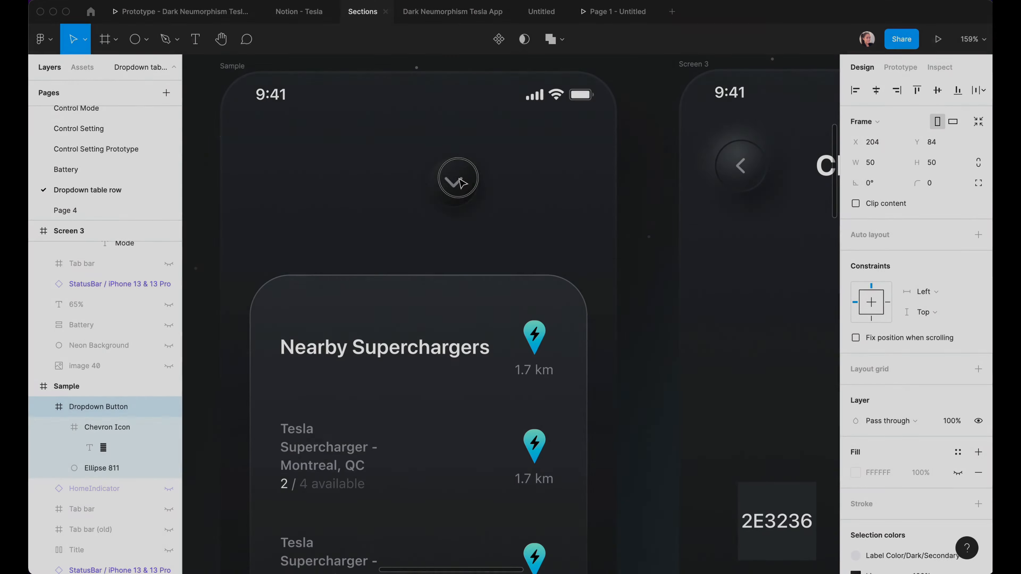
Move the Dropdown Button into the Sample card header and delete the pin and distance group.
drag(460, 185, 513, 354)
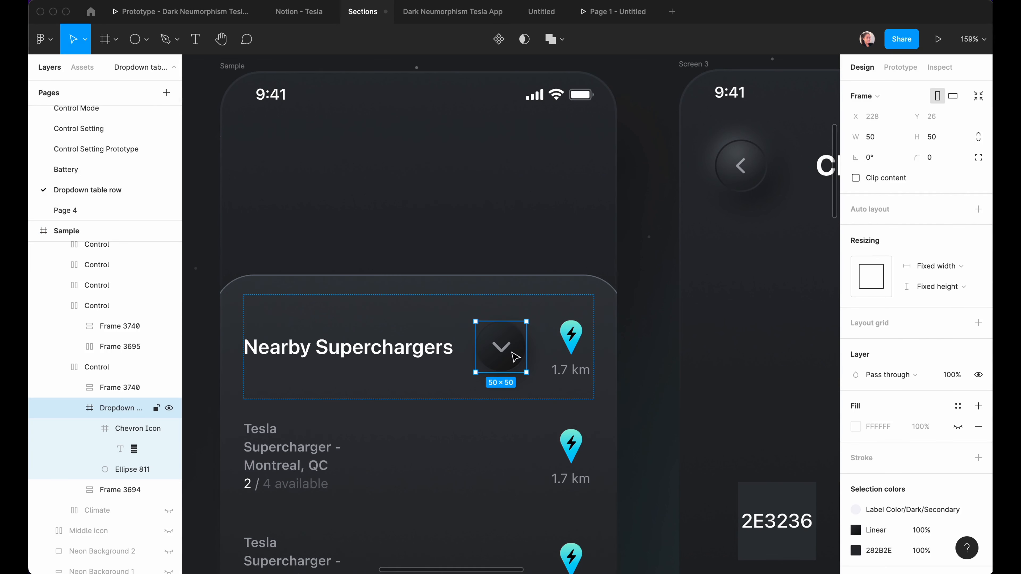
click(574, 347)
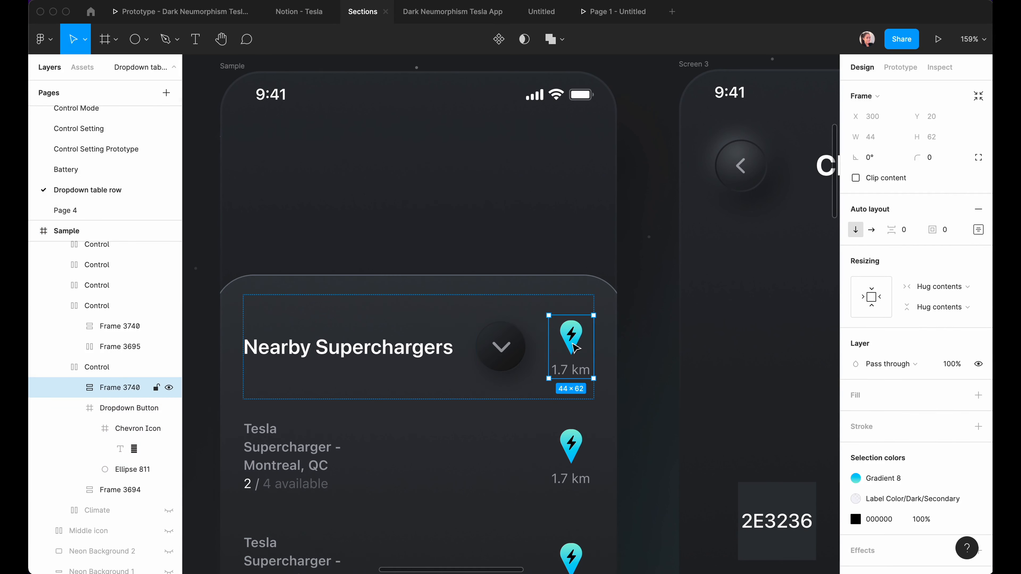
key(Delete)
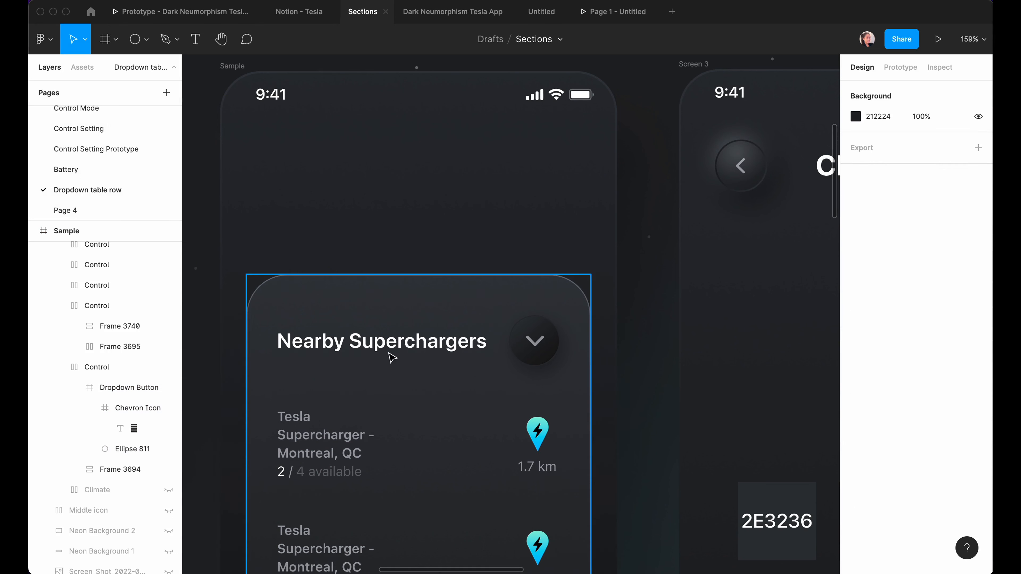
scroll(392, 376, down, 5)
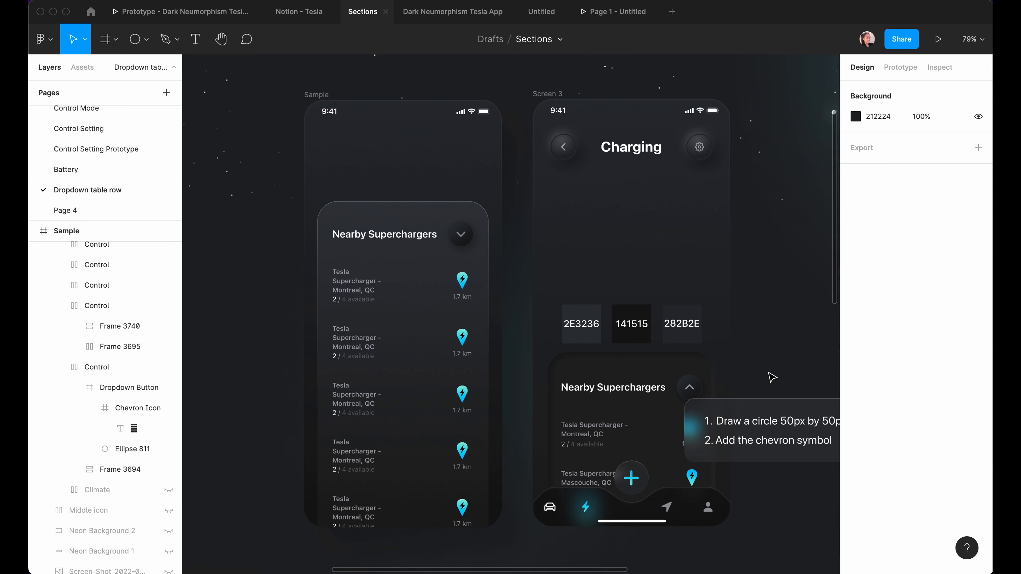
Add a dark inner shadow to the card with offset 6/6, blur 12 and Overlay blending.
scroll(772, 378, up, 5)
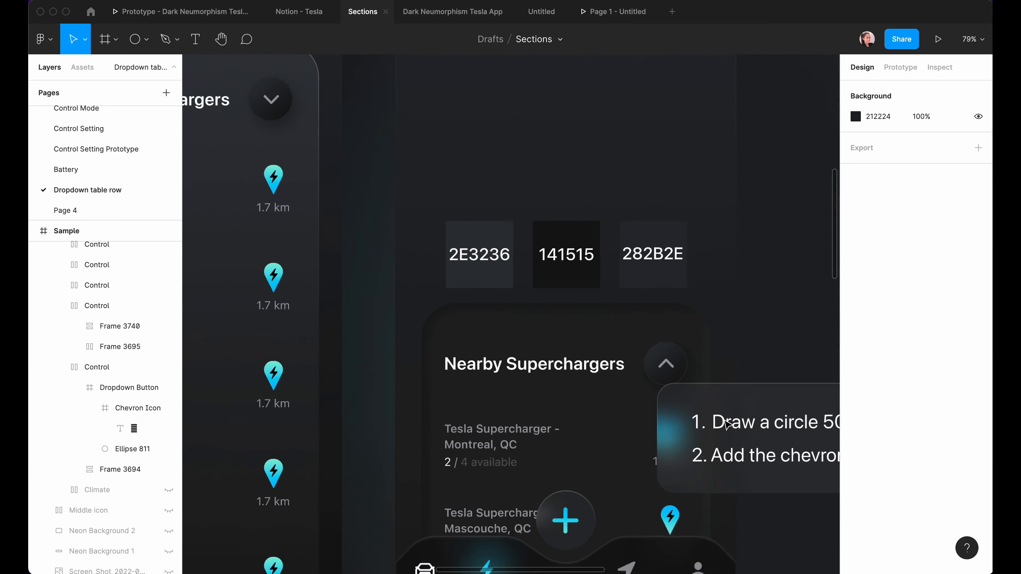
scroll(726, 423, down, 3)
scroll(726, 424, down, 1)
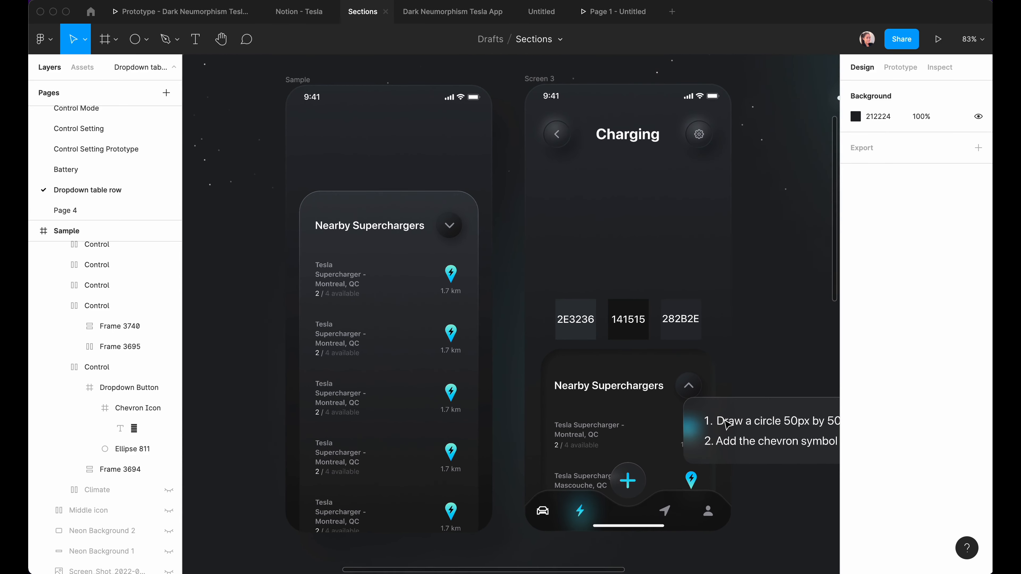
click(978, 496)
click(901, 516)
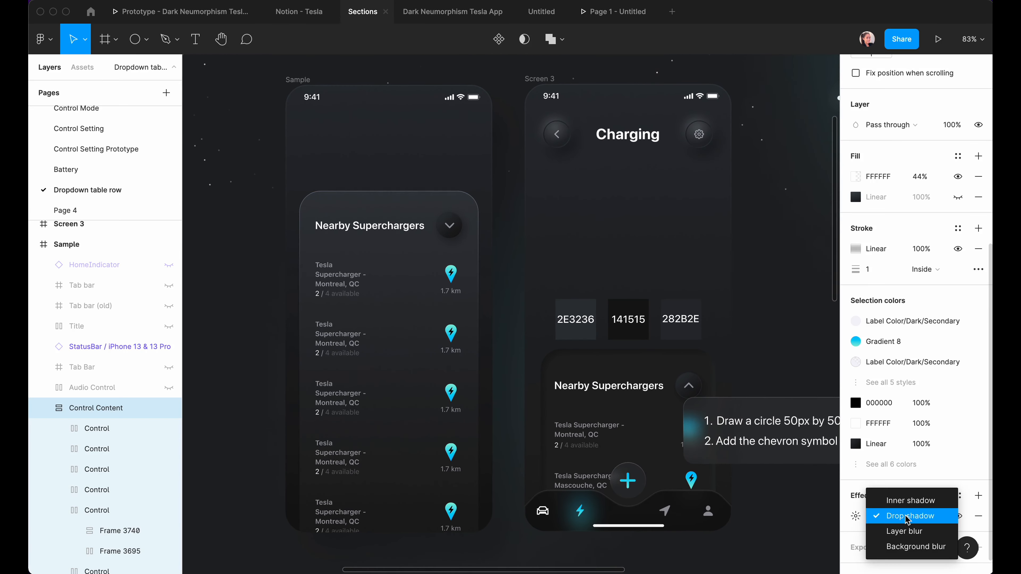
click(905, 500)
click(855, 516)
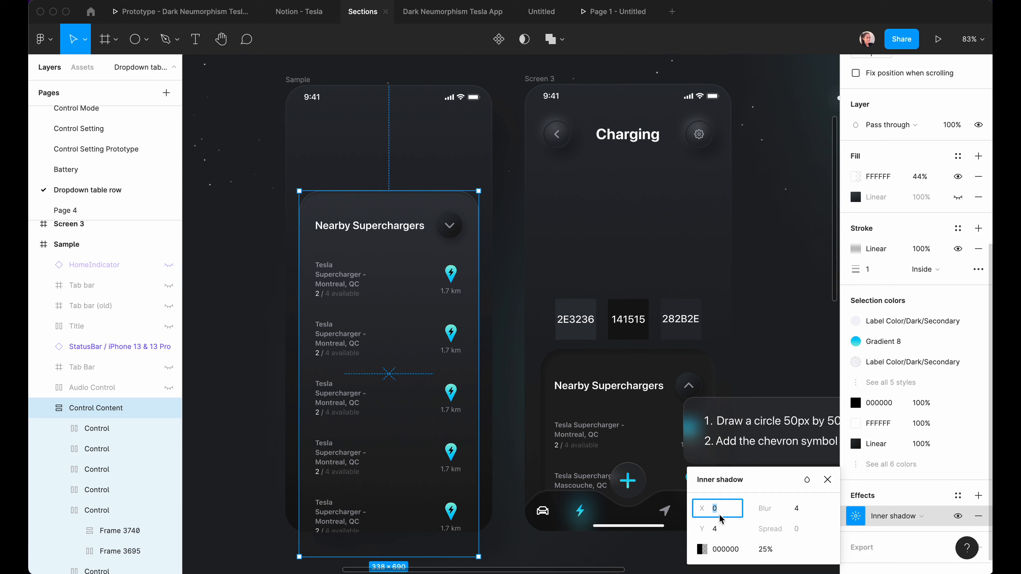
text(6)
click(715, 530)
text(6)
click(797, 510)
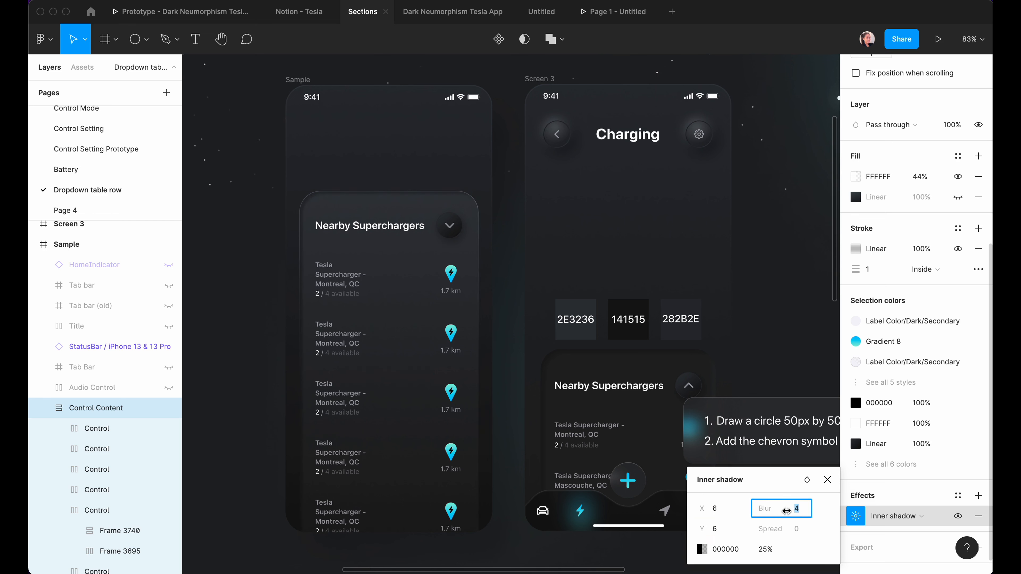
text(12)
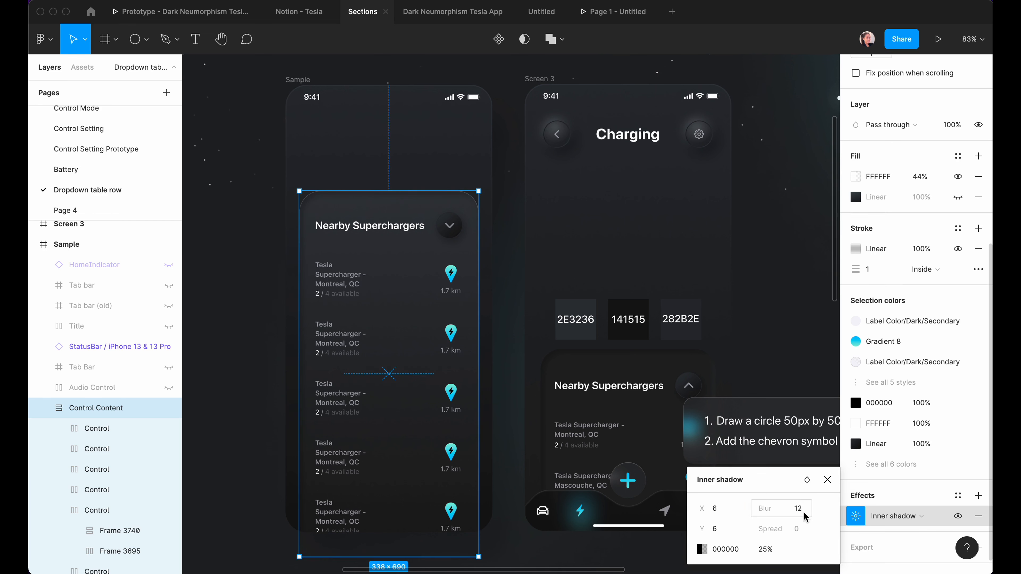
click(807, 479)
mouse_move(837, 559)
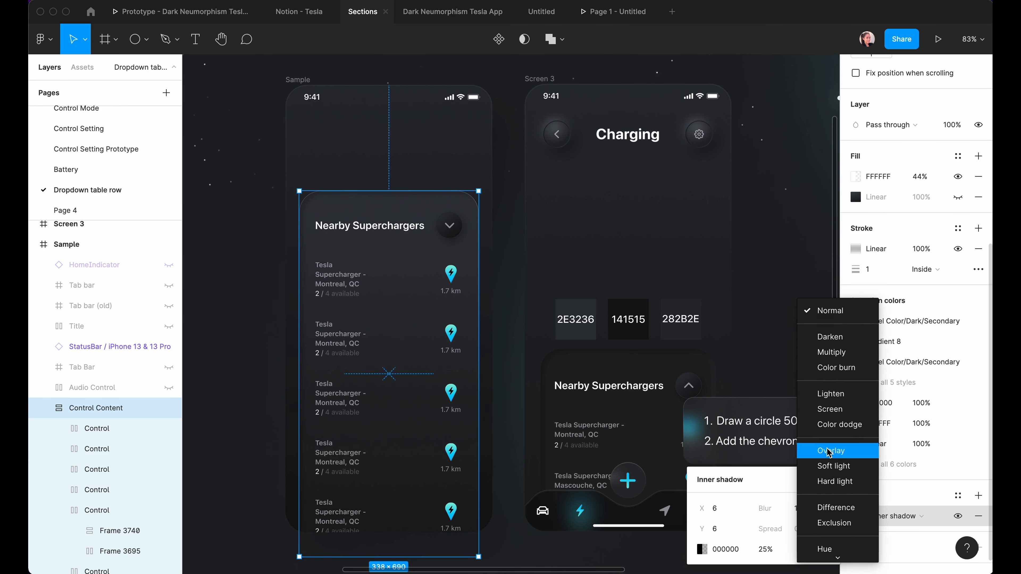
click(828, 449)
click(942, 507)
Add a second, white inner shadow with offset -6/-6 and blur 12.
click(978, 495)
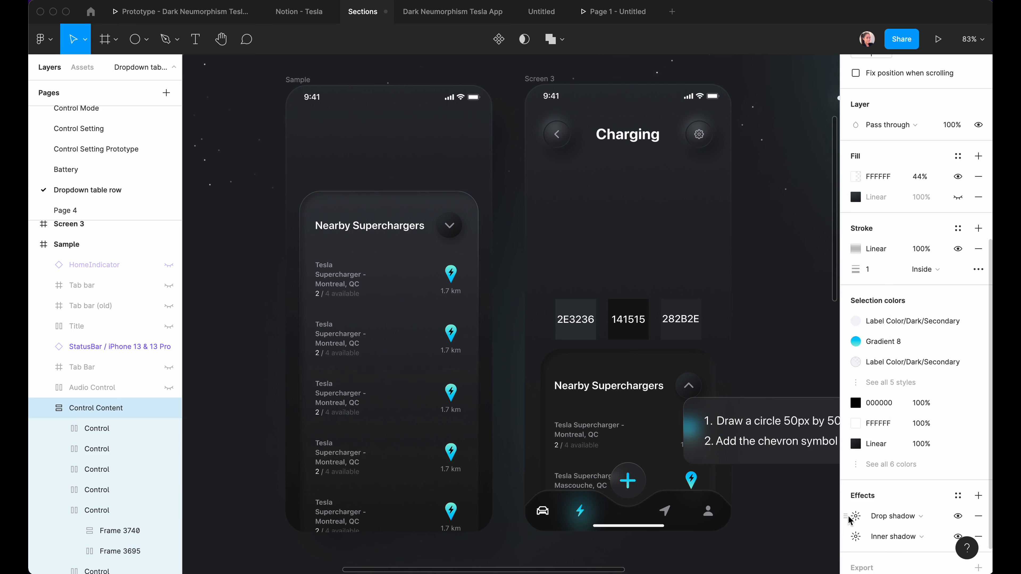
click(889, 516)
click(893, 503)
click(856, 516)
click(702, 550)
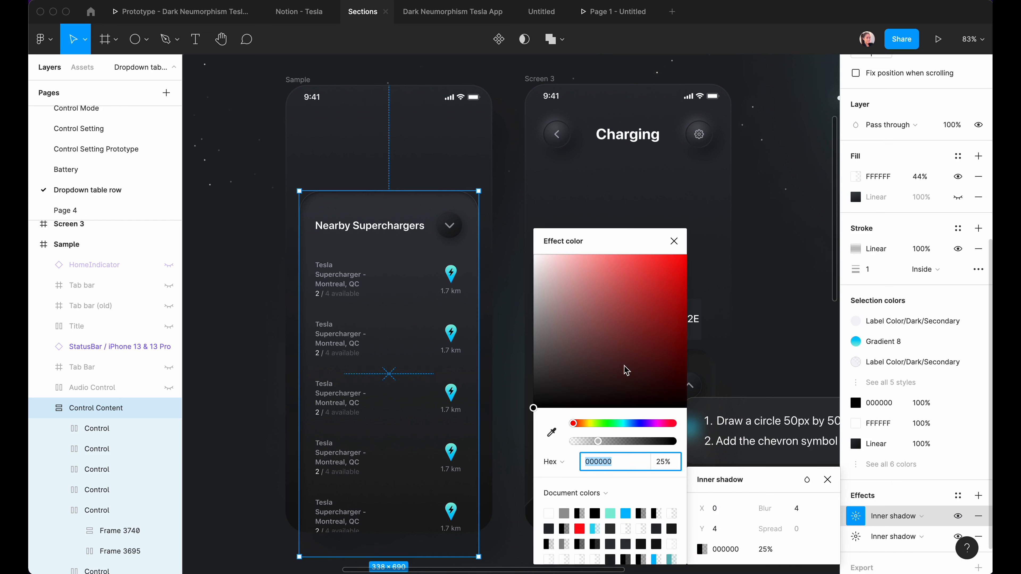
drag(546, 276, 533, 254)
click(720, 510)
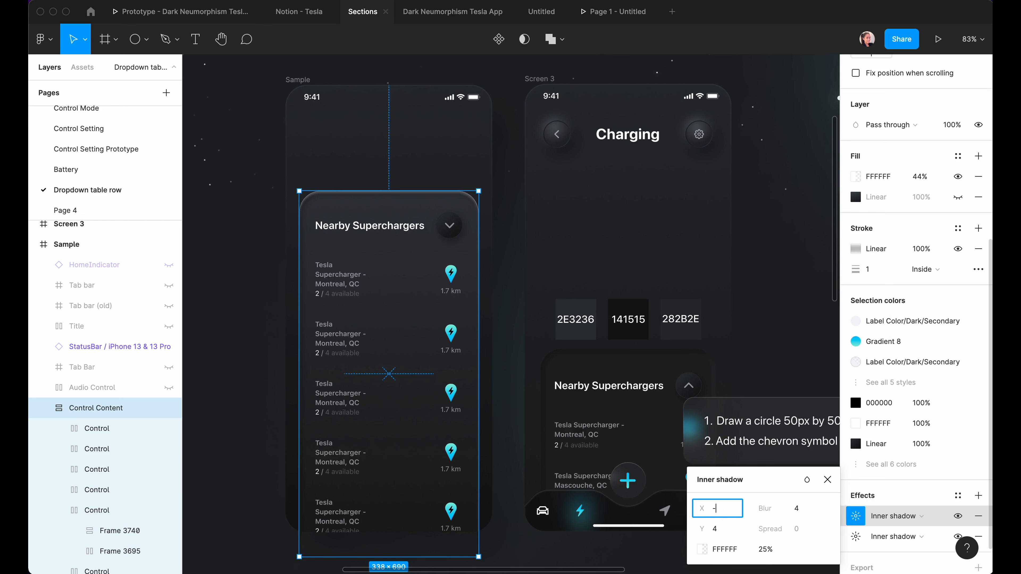
key(Tab)
text(-6)
key(Tab)
text(12)
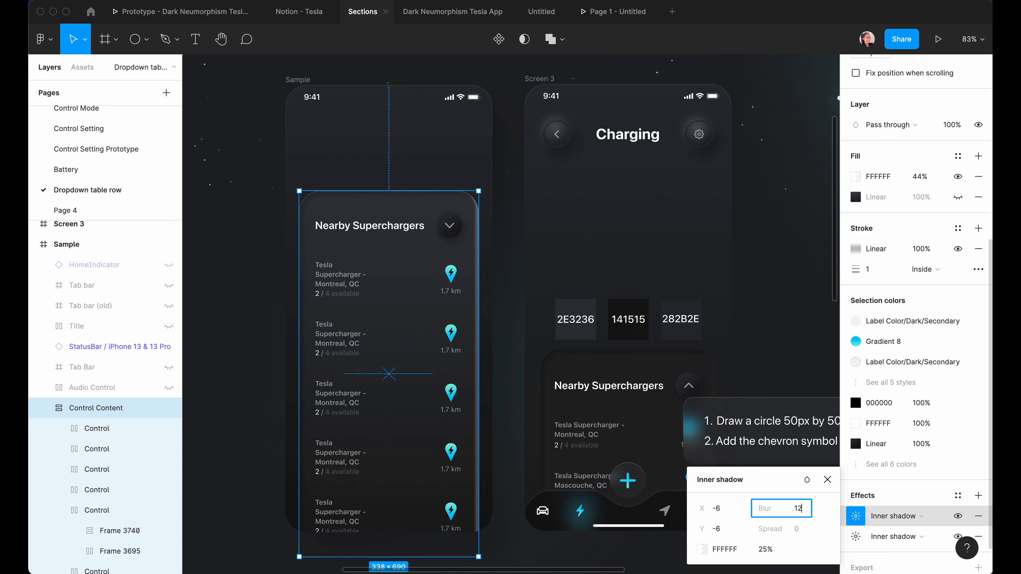
click(807, 479)
click(832, 519)
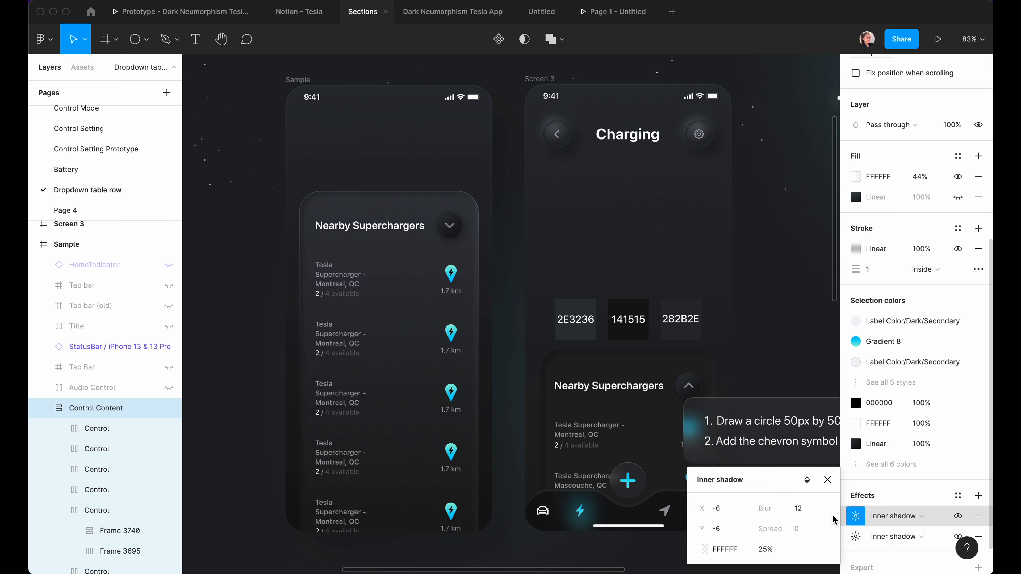
click(827, 479)
Remove the card's stroke and add a fill eyedropped to #26282C from the background.
click(979, 249)
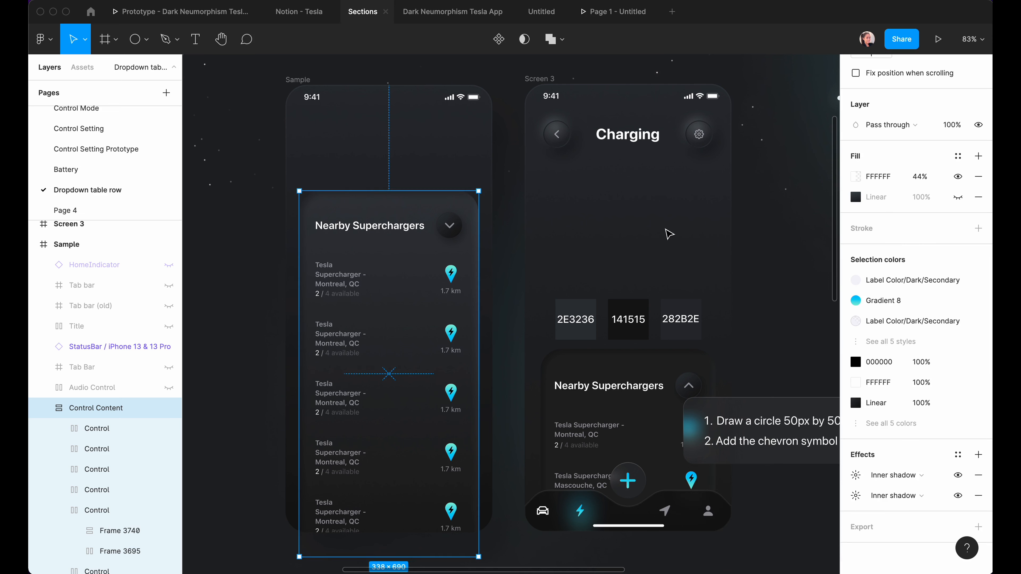
click(282, 153)
click(414, 285)
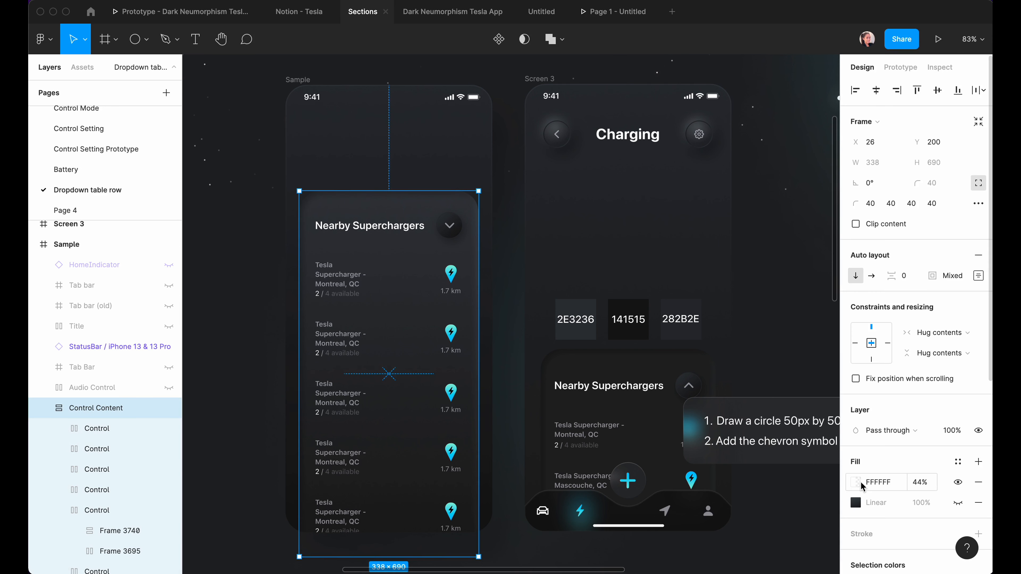
click(958, 482)
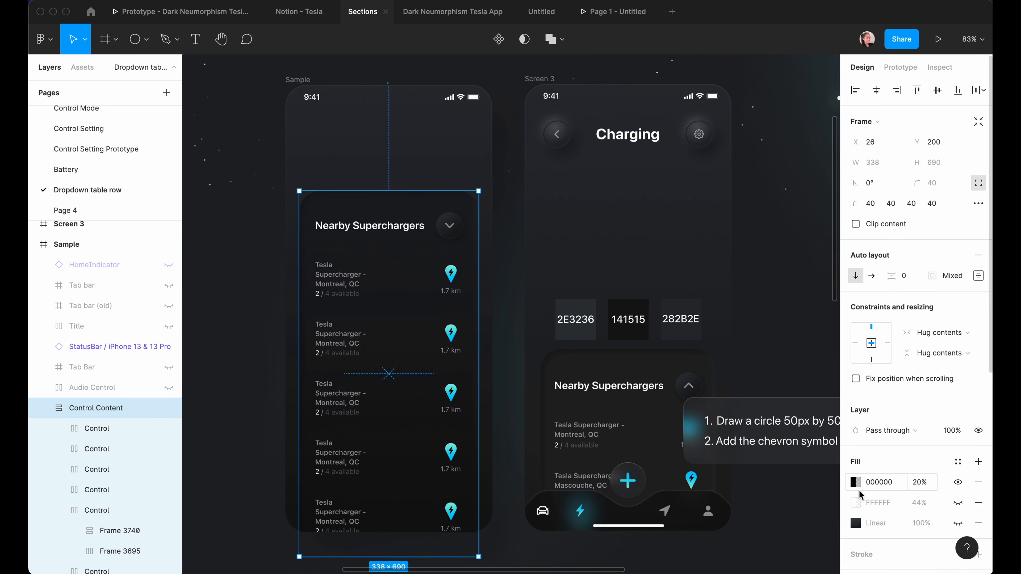
click(855, 482)
click(706, 433)
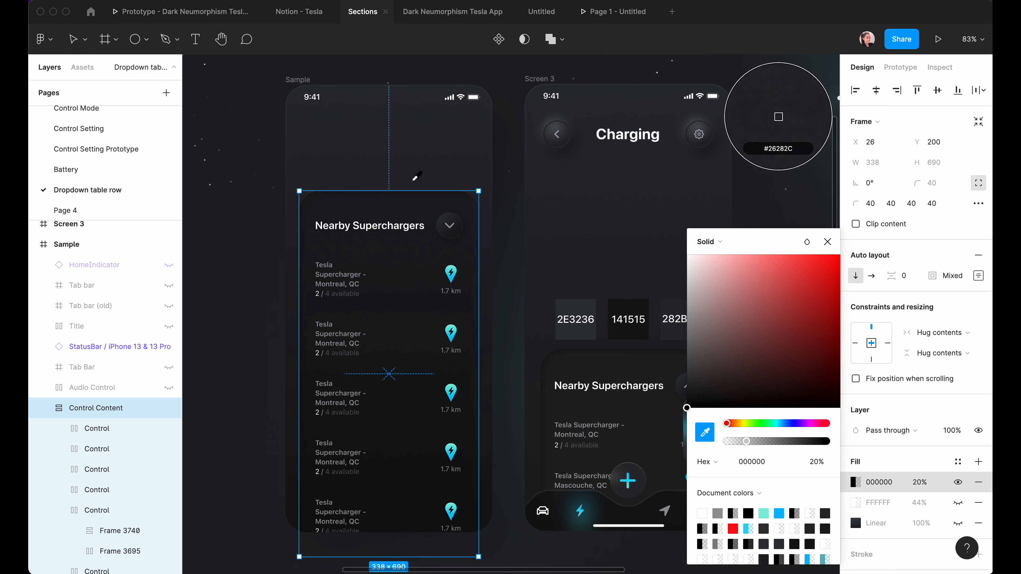
key(Escape)
click(515, 235)
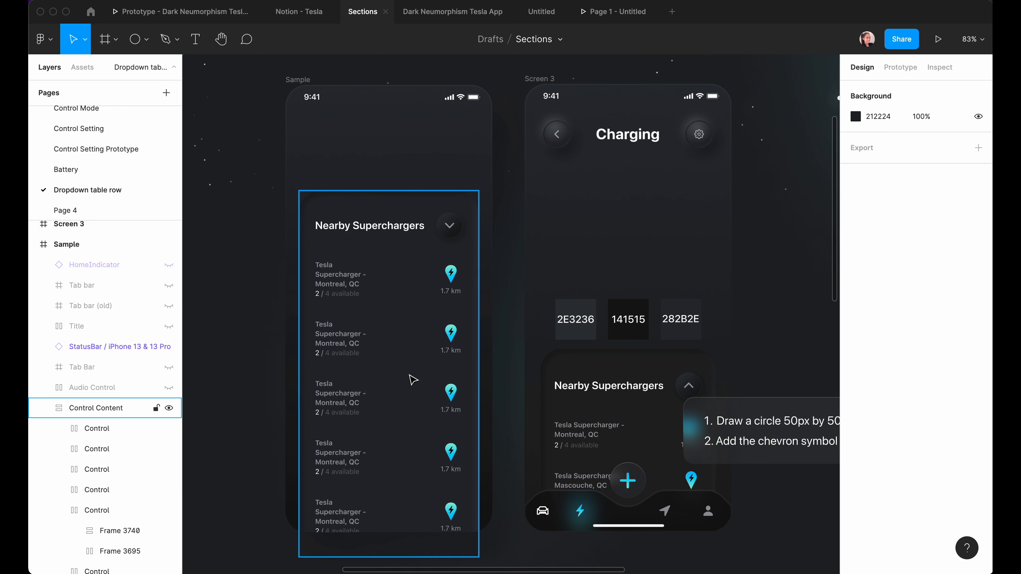
Draw a 330×314 frame around the top of the Control Content card and centre the card in it.
click(645, 439)
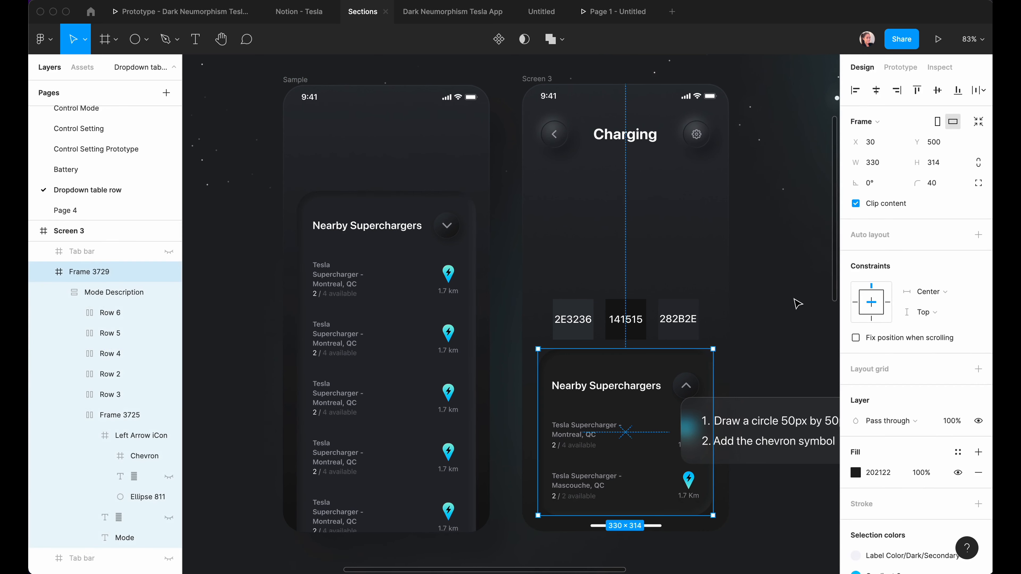
click(426, 299)
click(47, 408)
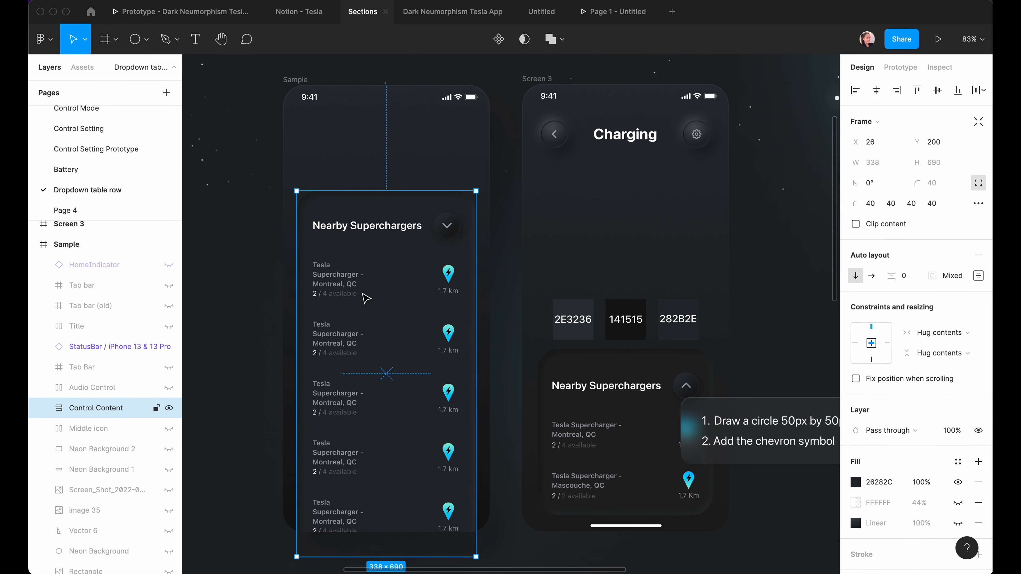
key(f)
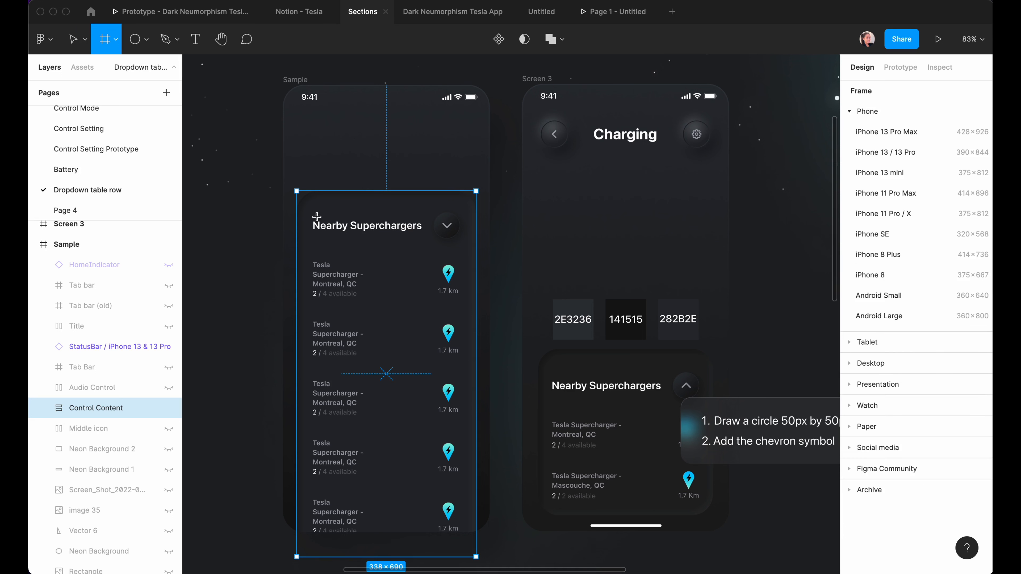
mouse_move(296, 190)
mouse_down()
mouse_move(347, 296)
mouse_move(455, 444)
mouse_move(459, 380)
mouse_up()
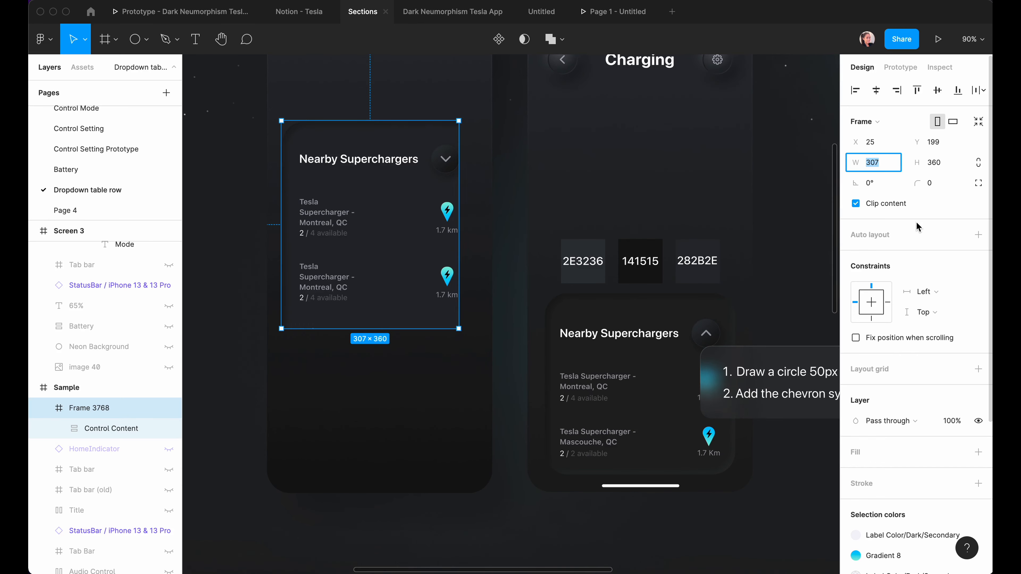
text(330)
key(Return)
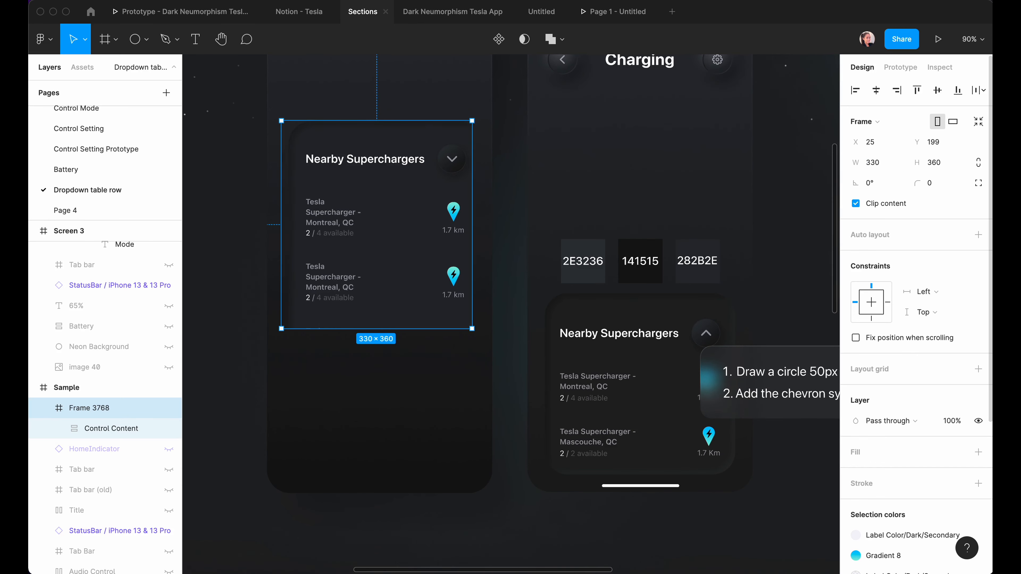
key(Tab)
text(314)
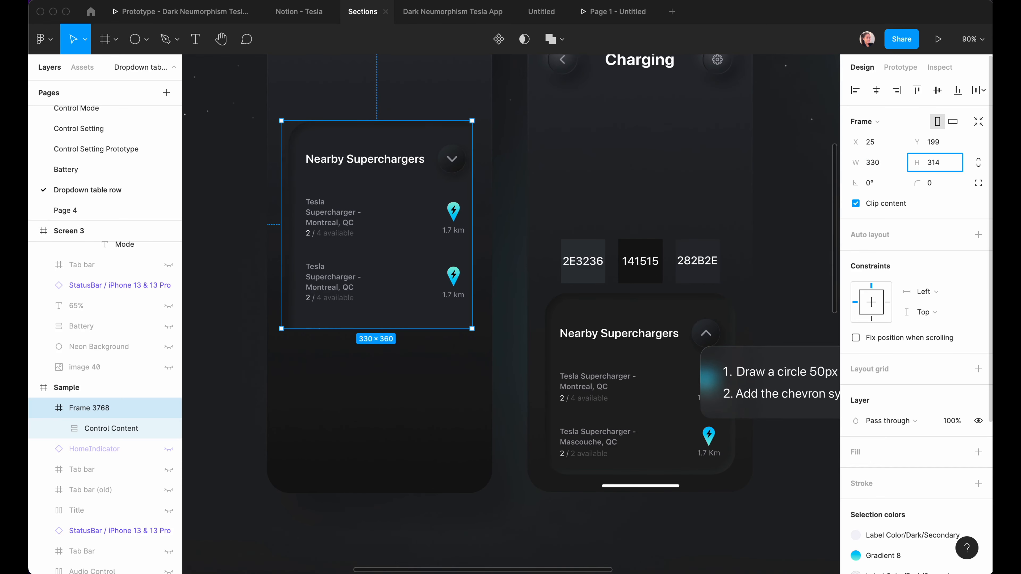
click(876, 92)
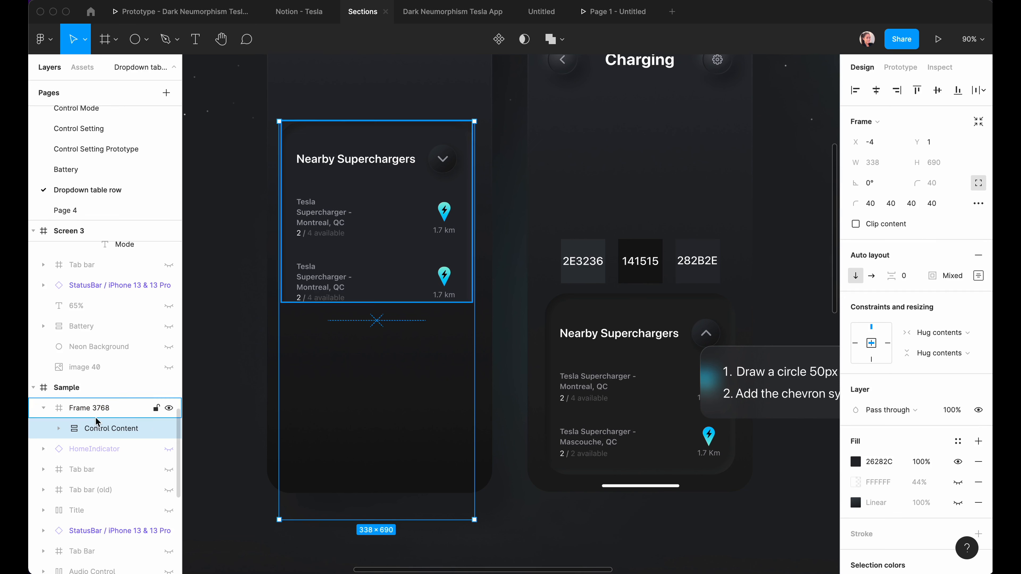
click(242, 434)
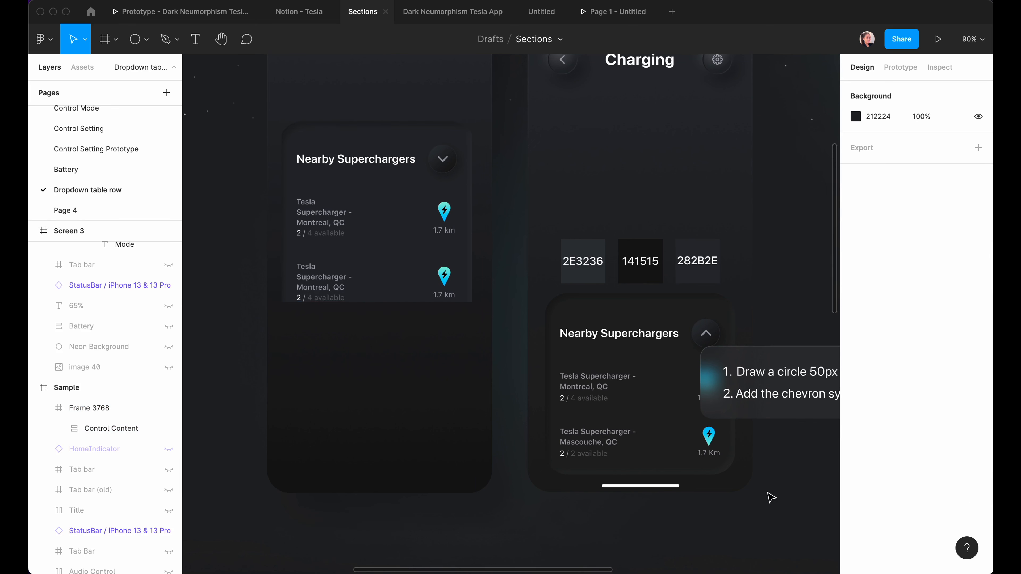
Copy the Control Content card's styling onto Frame 3768 and hide the card's 26282C fill.
click(79, 431)
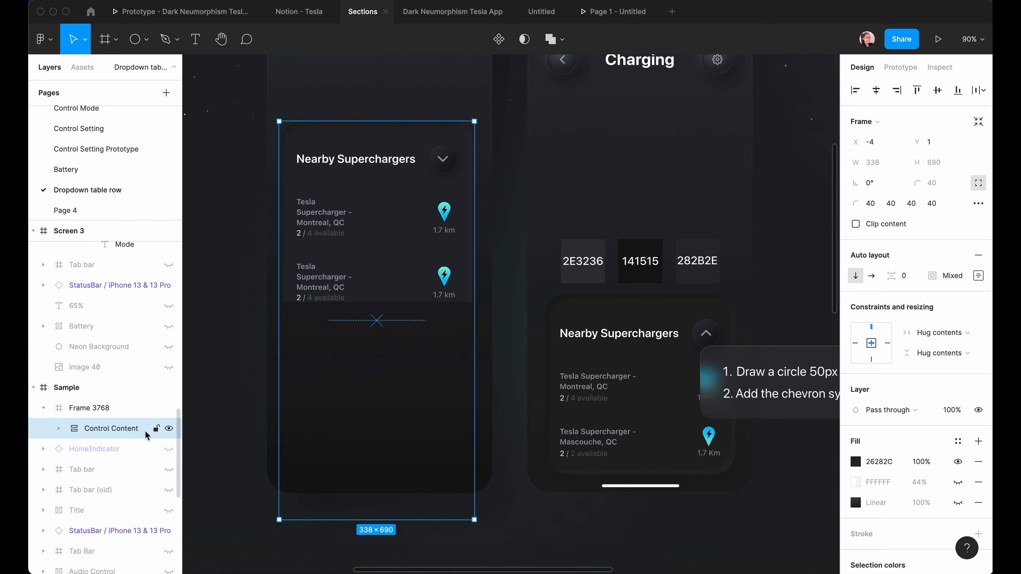
right_click(118, 431)
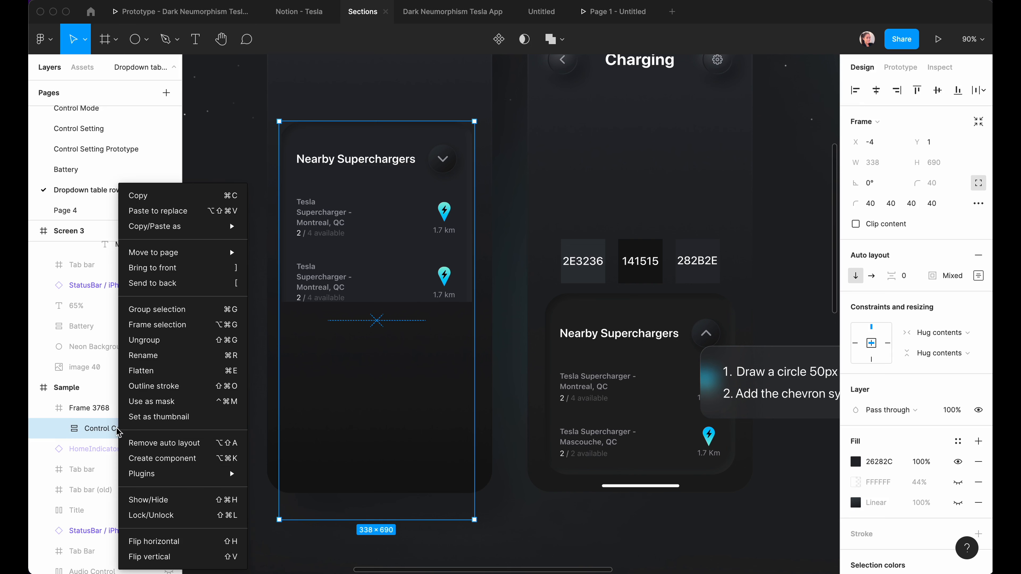
mouse_move(187, 227)
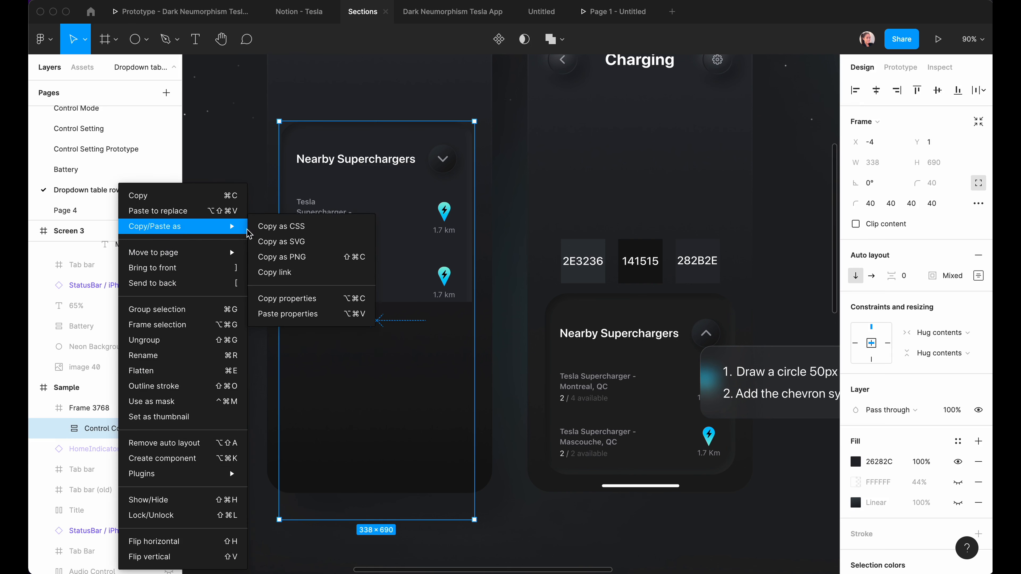
click(288, 299)
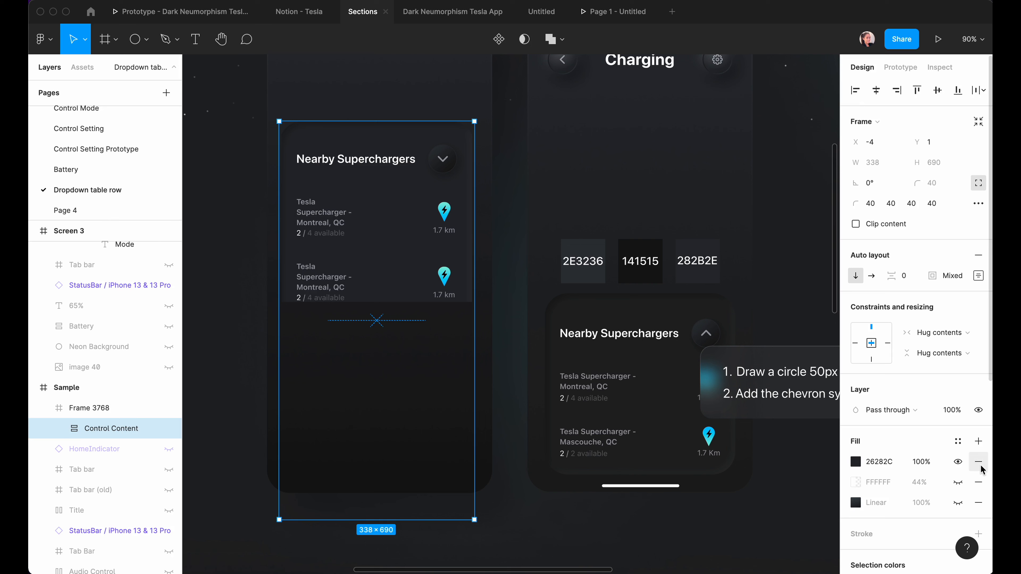
click(958, 461)
scroll(959, 465, down, 5)
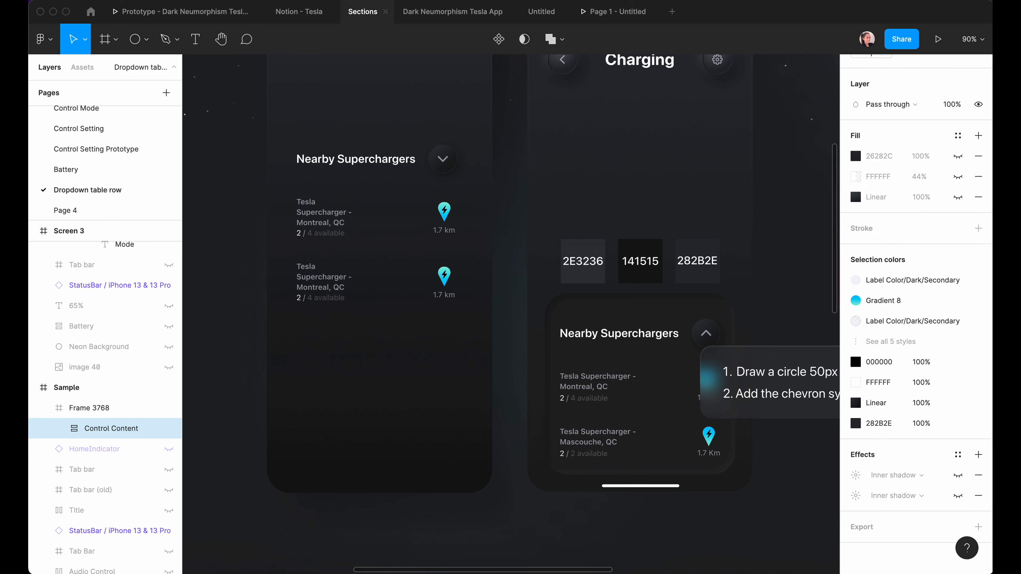
click(101, 409)
right_click(99, 408)
mouse_move(150, 232)
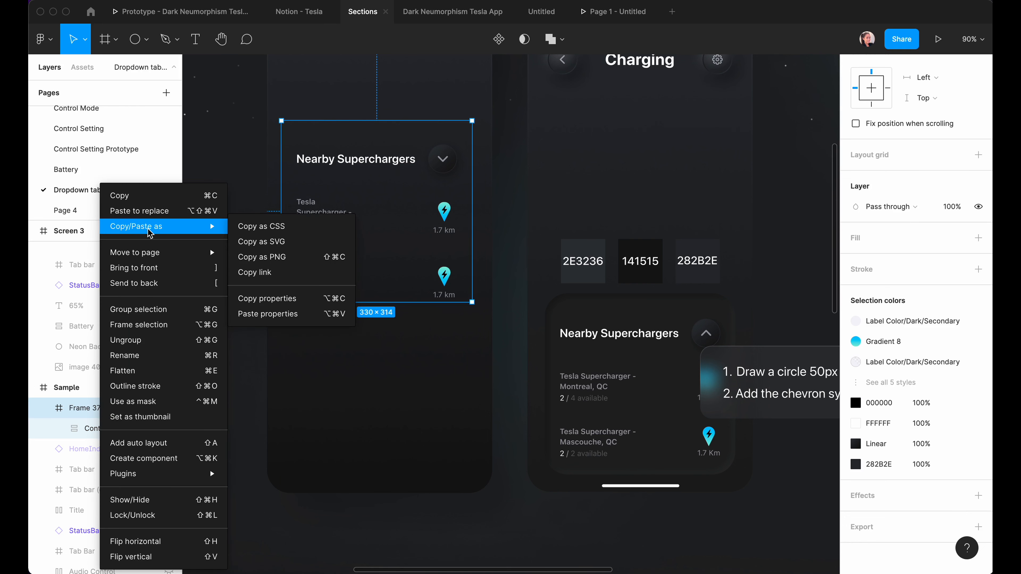
click(268, 313)
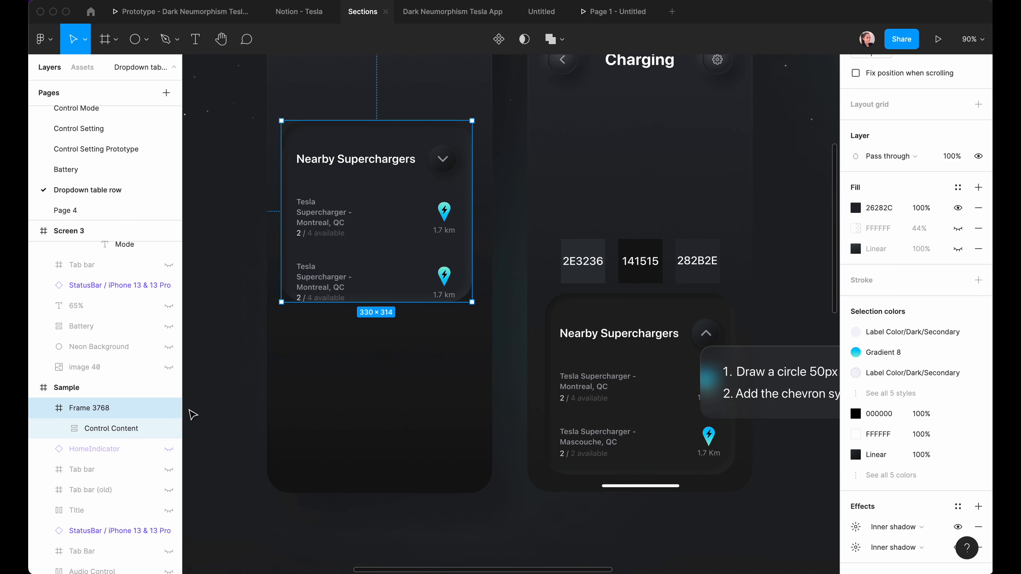
Make the card 344 tall, centre it horizontally, and place it 30 px above the screen bottom.
click(193, 414)
click(338, 237)
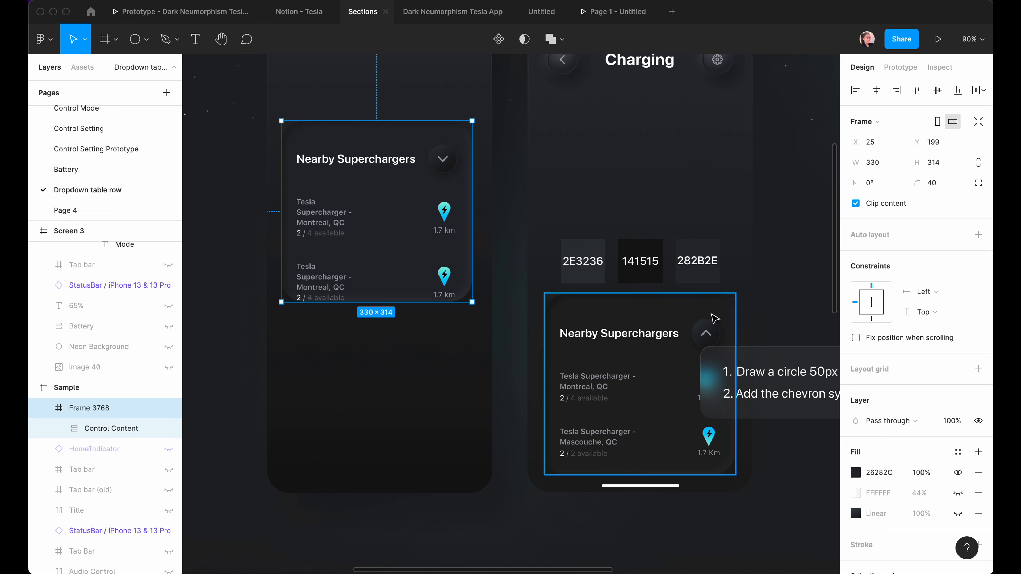
click(224, 255)
click(330, 258)
drag(400, 301, 399, 317)
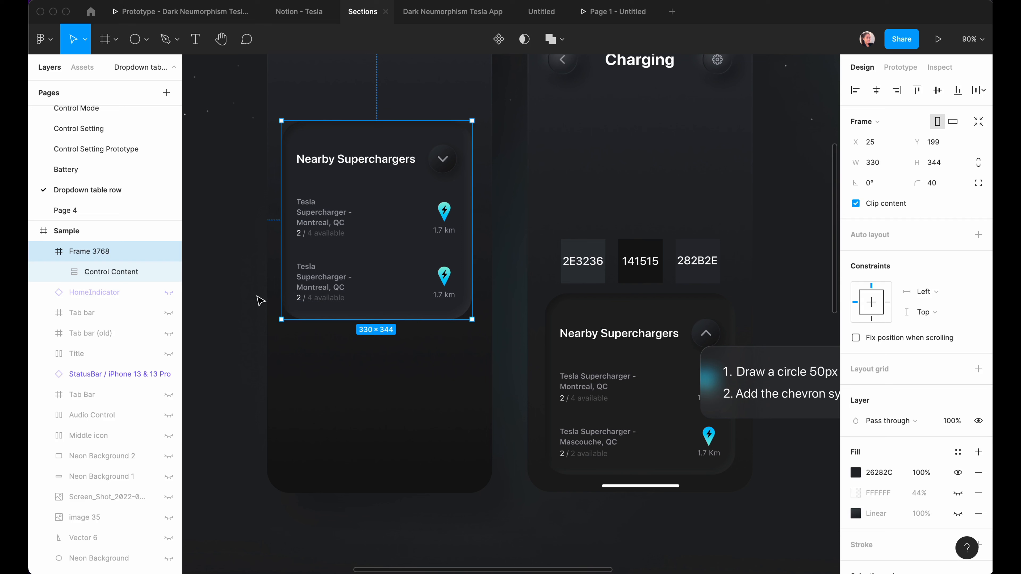
click(879, 93)
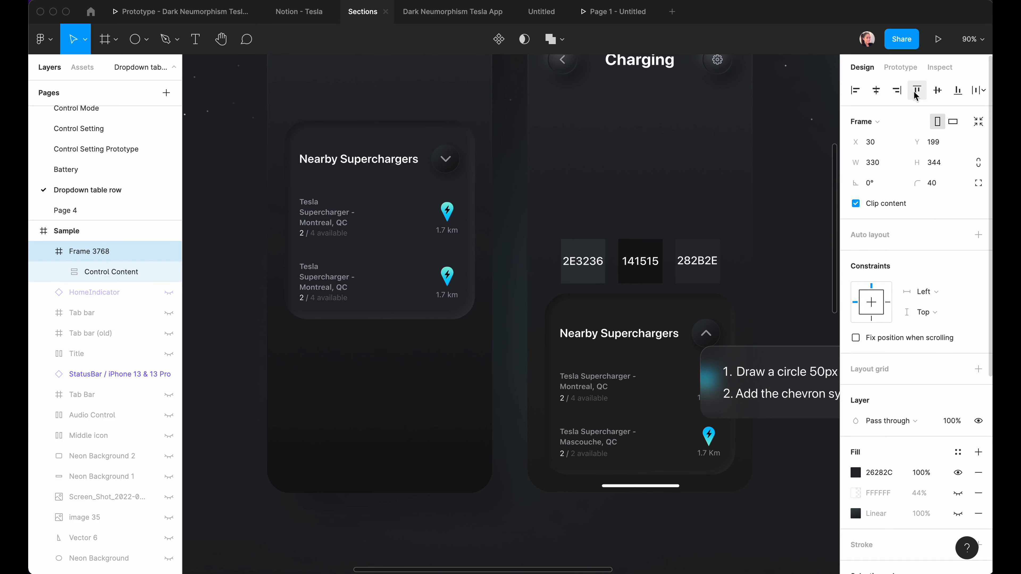
click(960, 92)
drag(363, 464, 351, 490)
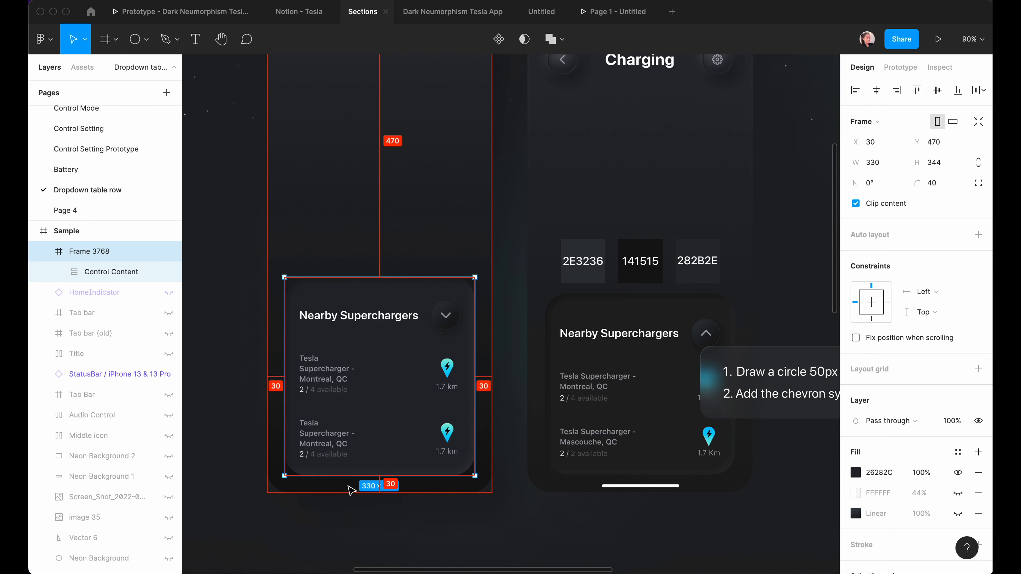
click(334, 532)
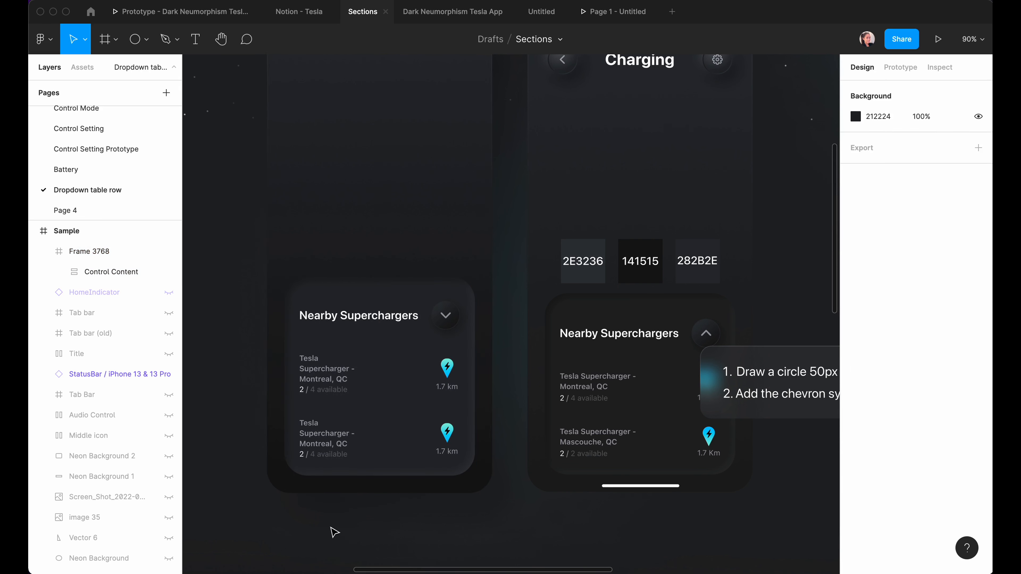
Eyedrop the card's fill to the darker 1B1B1D.
click(408, 413)
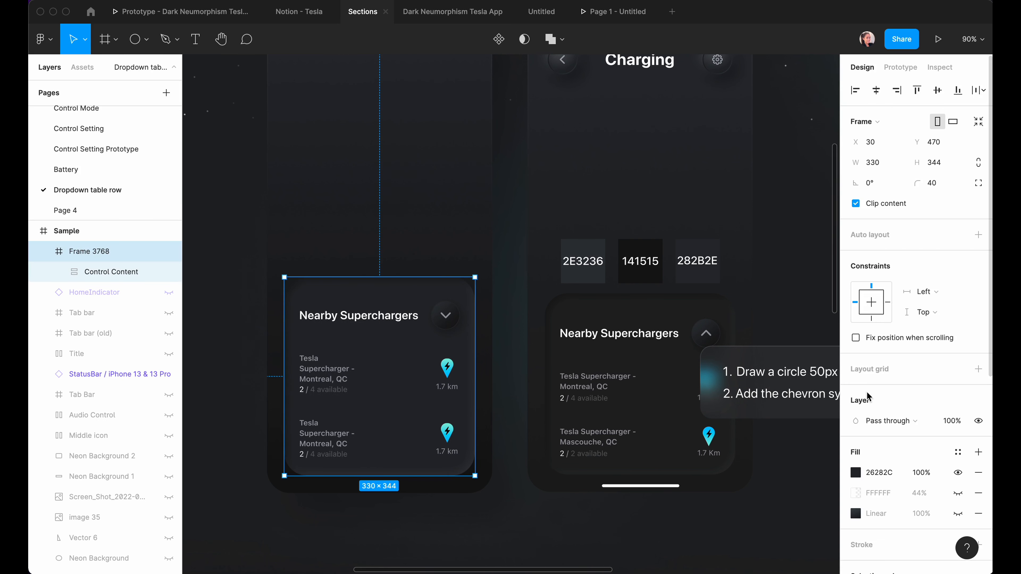
click(855, 472)
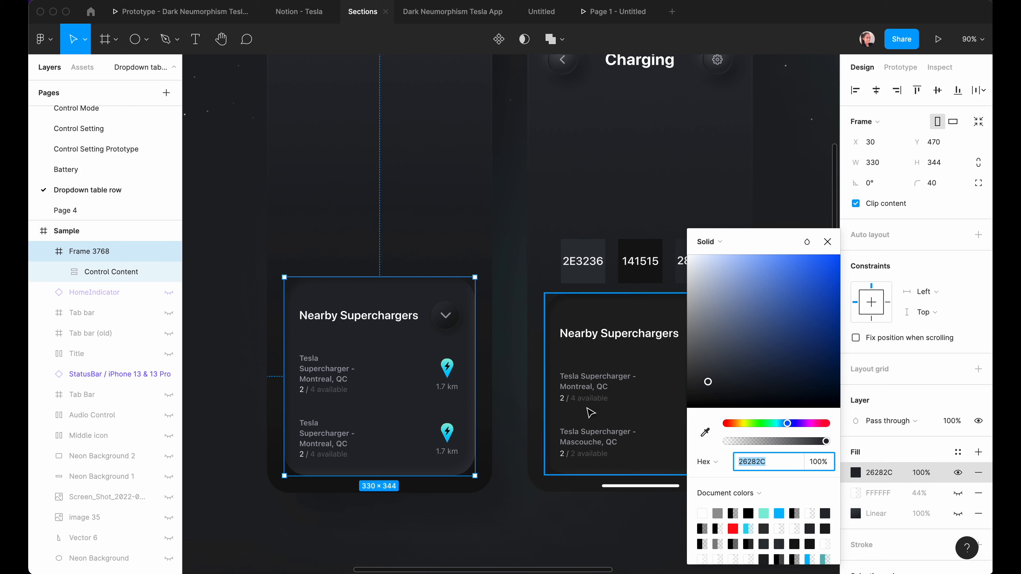
click(704, 433)
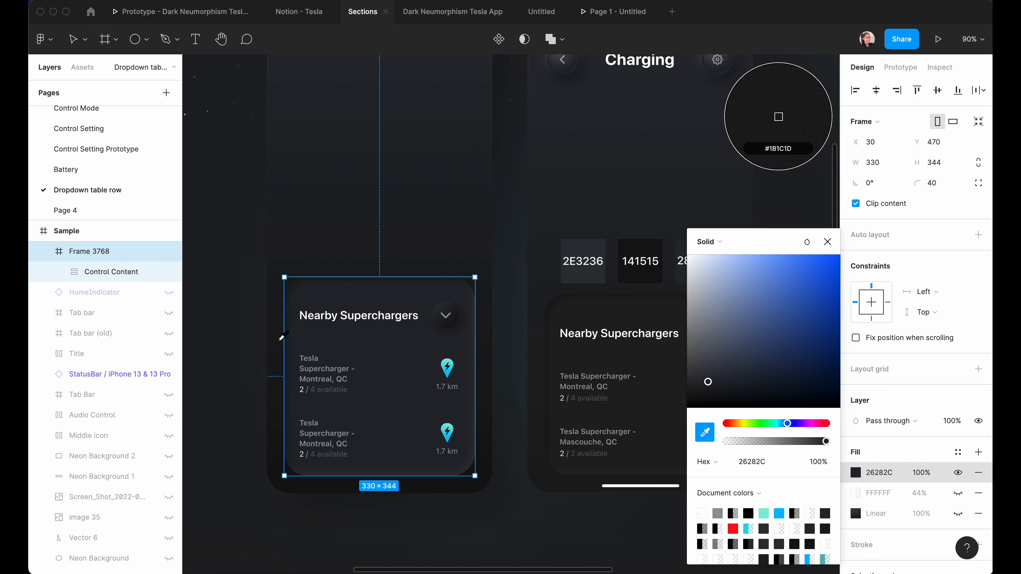
click(277, 342)
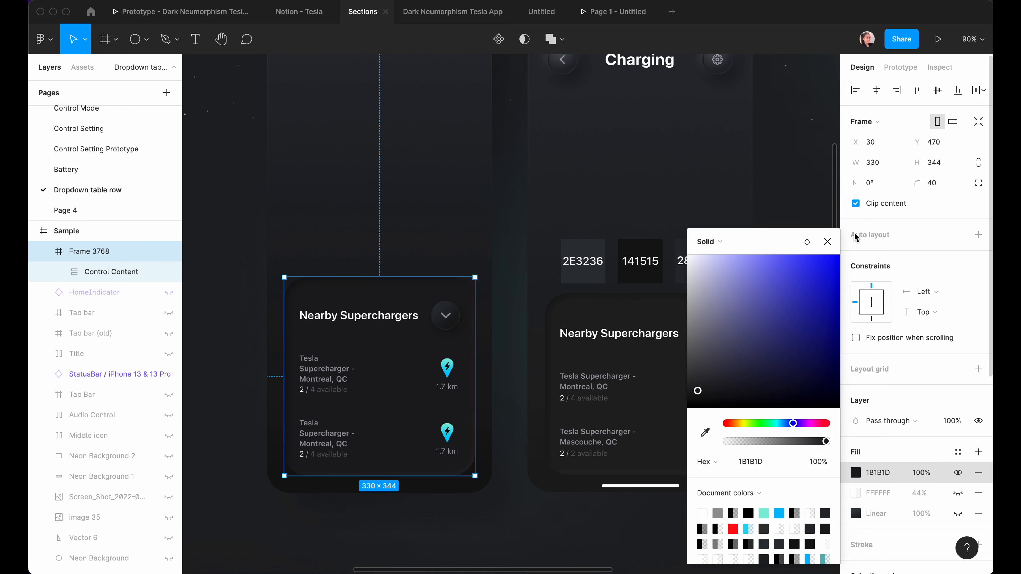
click(826, 244)
click(243, 354)
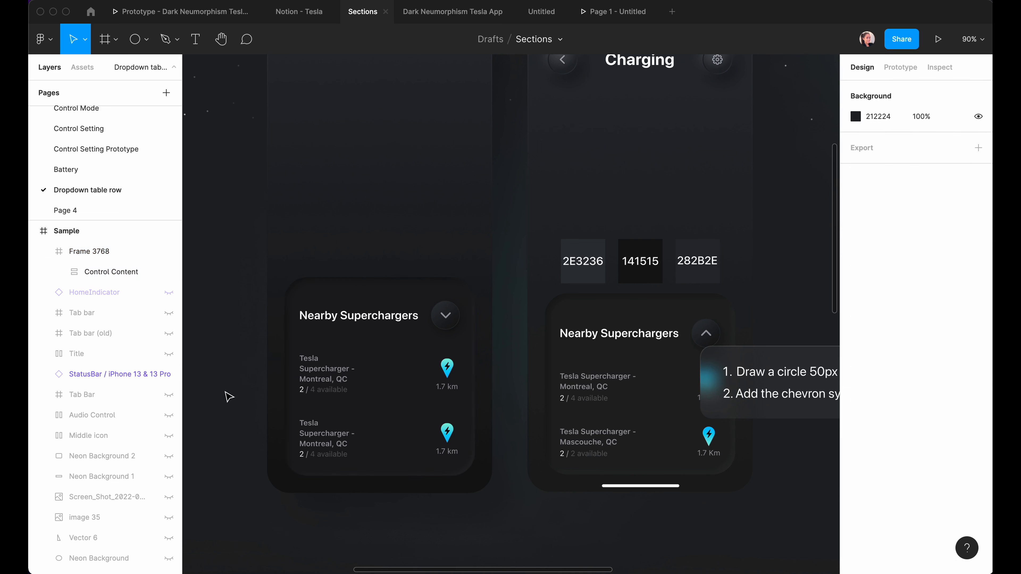
scroll(228, 394, up, 3)
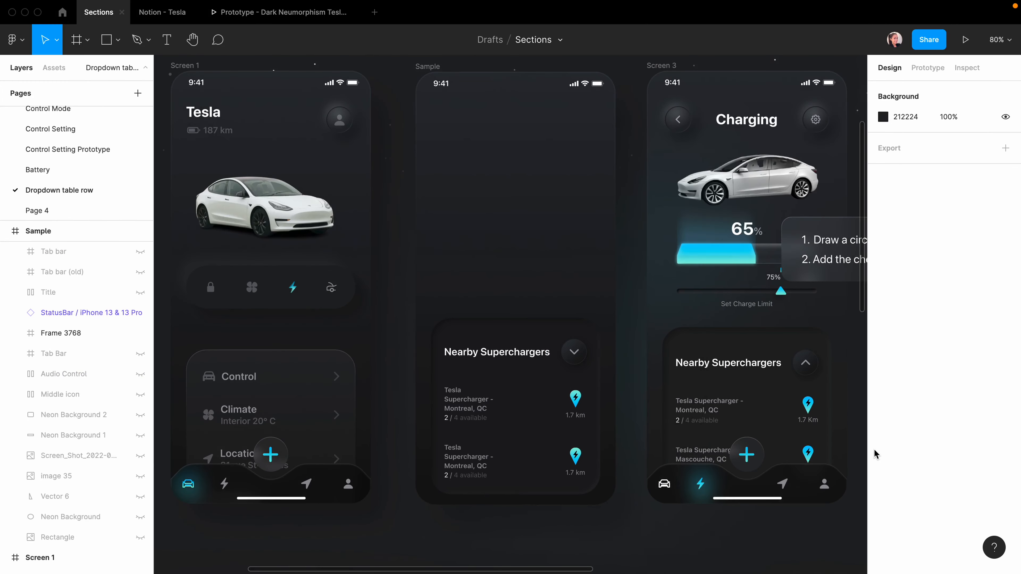
Paste a copy of Screen 1's Tab bar group into the Sample screen.
click(329, 483)
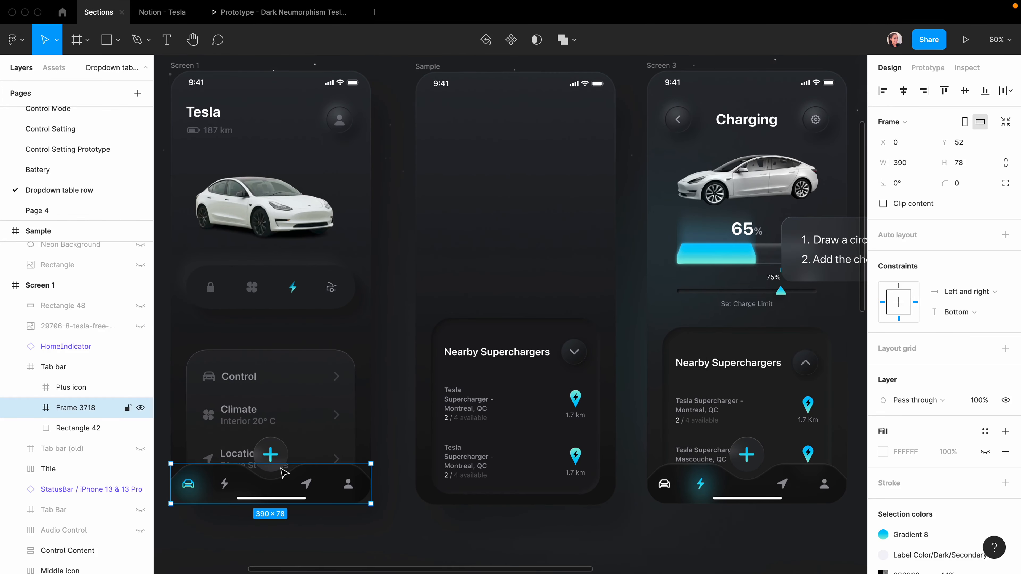
double_click(278, 461)
click(62, 367)
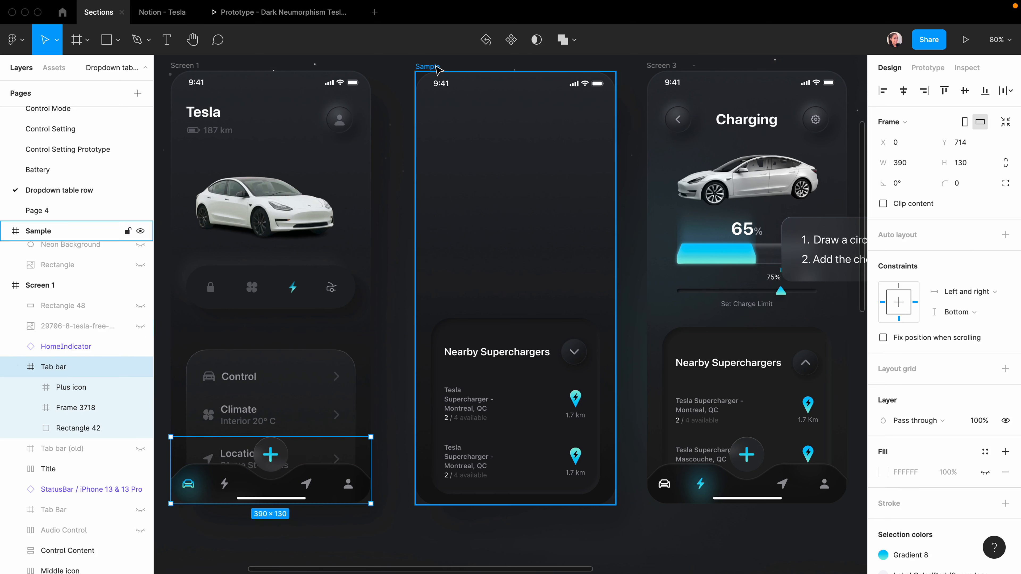
click(525, 263)
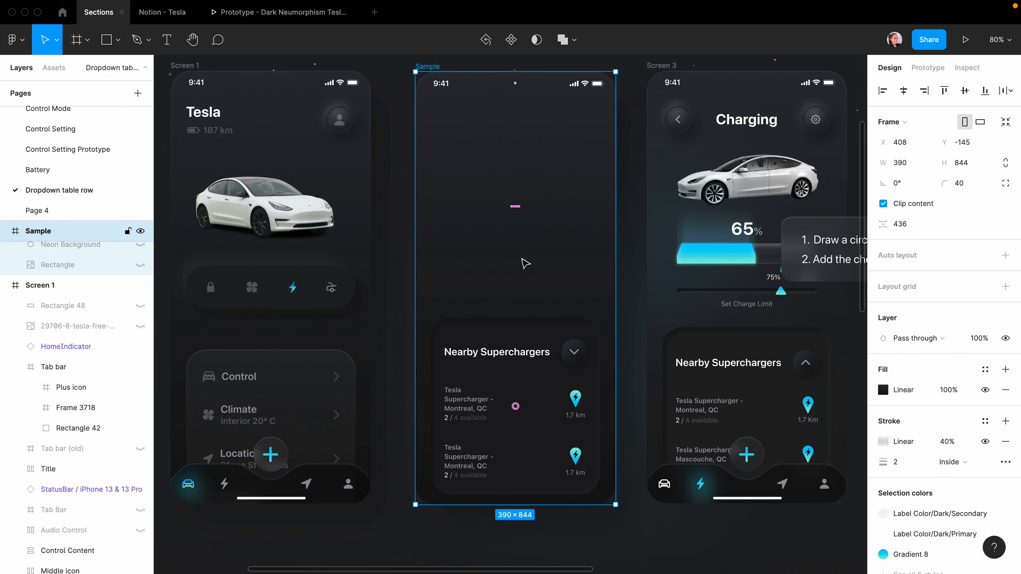
key(super+v)
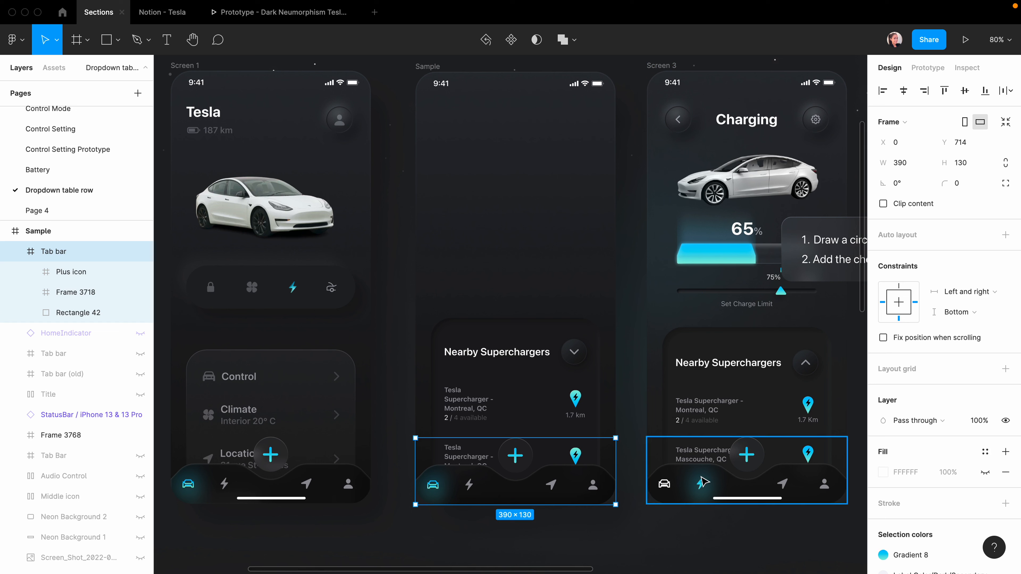
Nudge the tab bar glow right so it sits under the lightning icon.
click(433, 487)
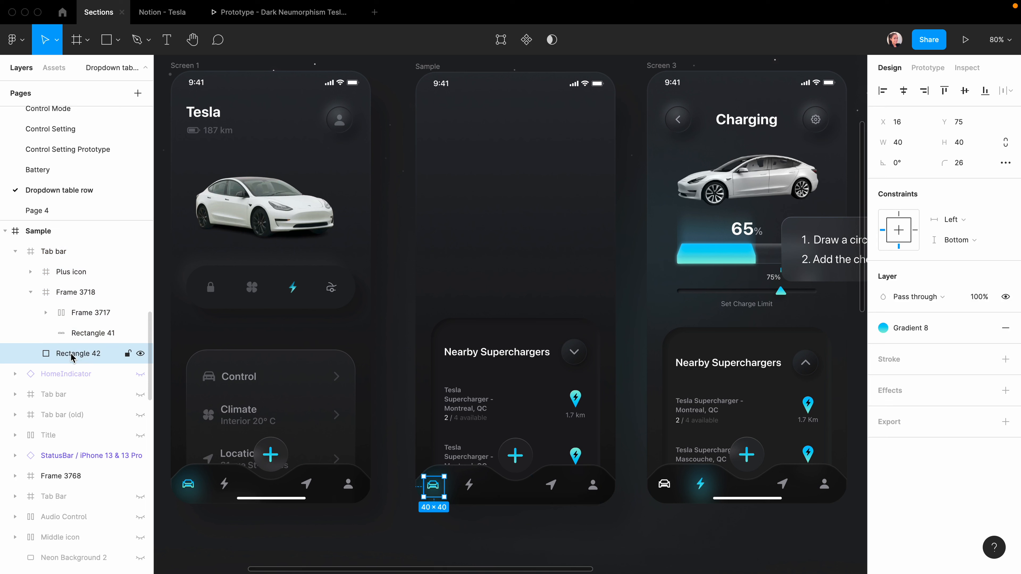
key(shift+Right)
key(shift+Right)
key(shift+Right)
key(shift+Right)
key(shift+Right)
key(shift+Right)
key(shift+Right)
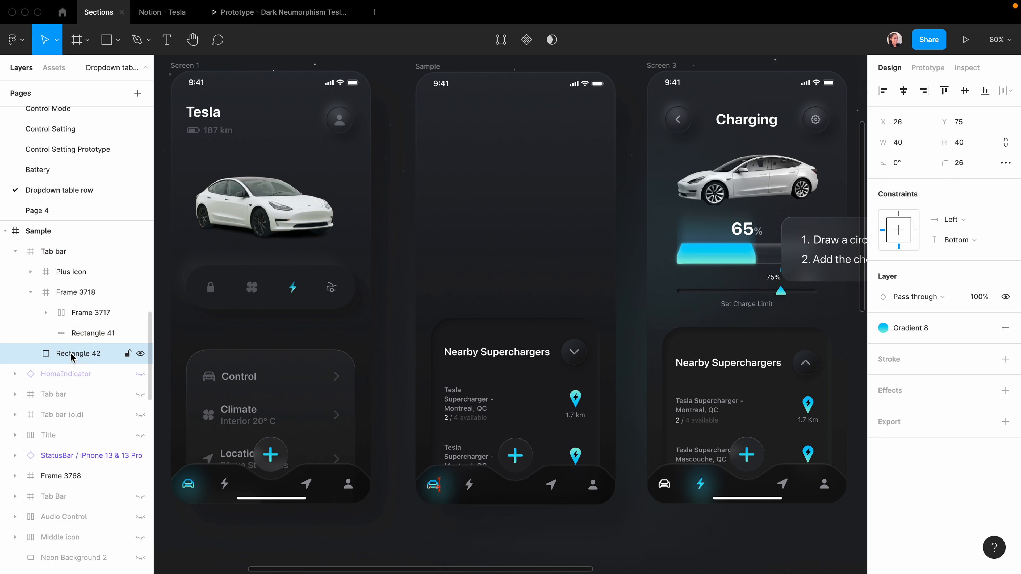
click(434, 549)
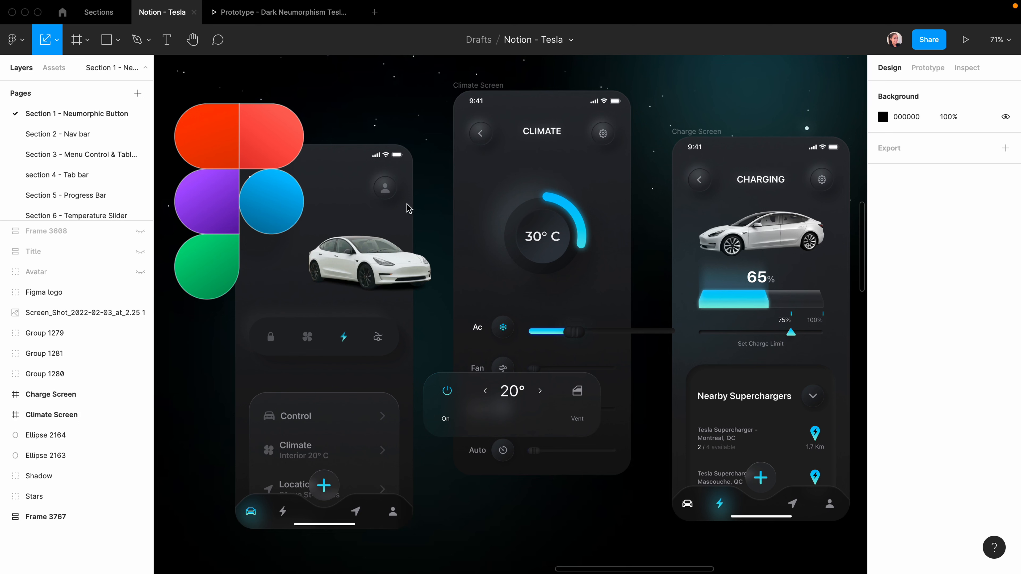
Click through the prototype: Climate, turn Ac on, back to Charging, then on to Welcome back.
click(250, 18)
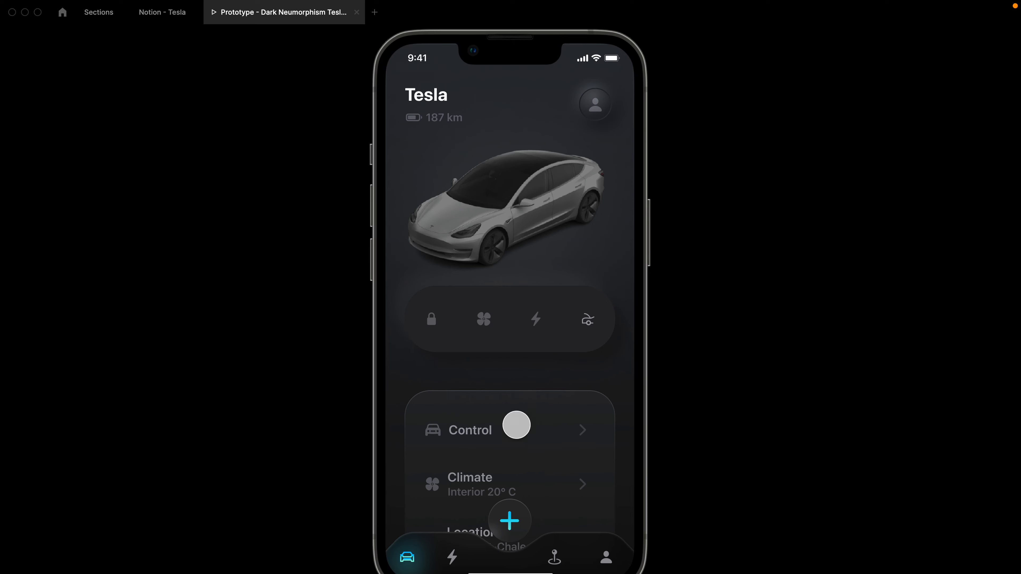
click(479, 320)
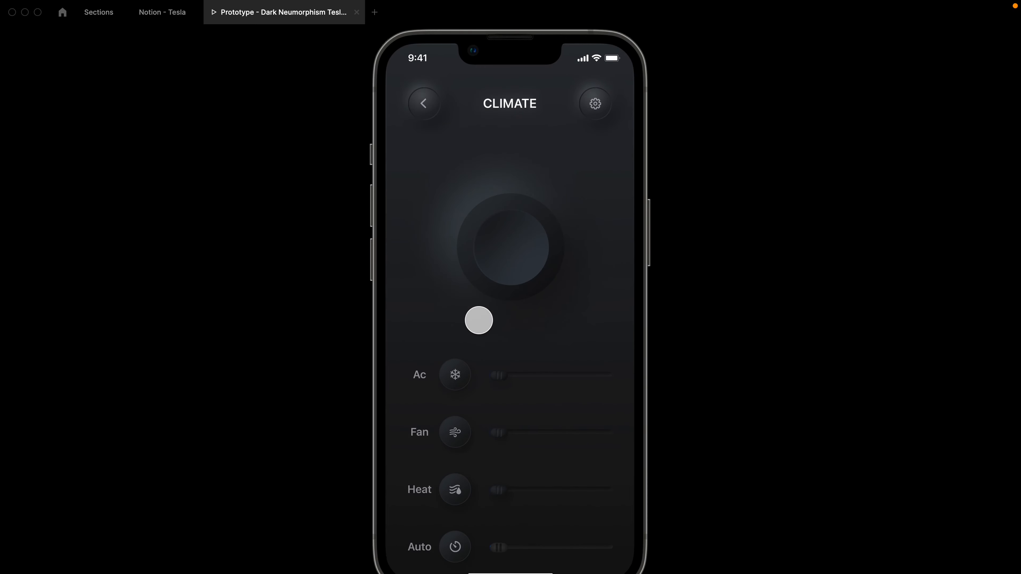
click(457, 377)
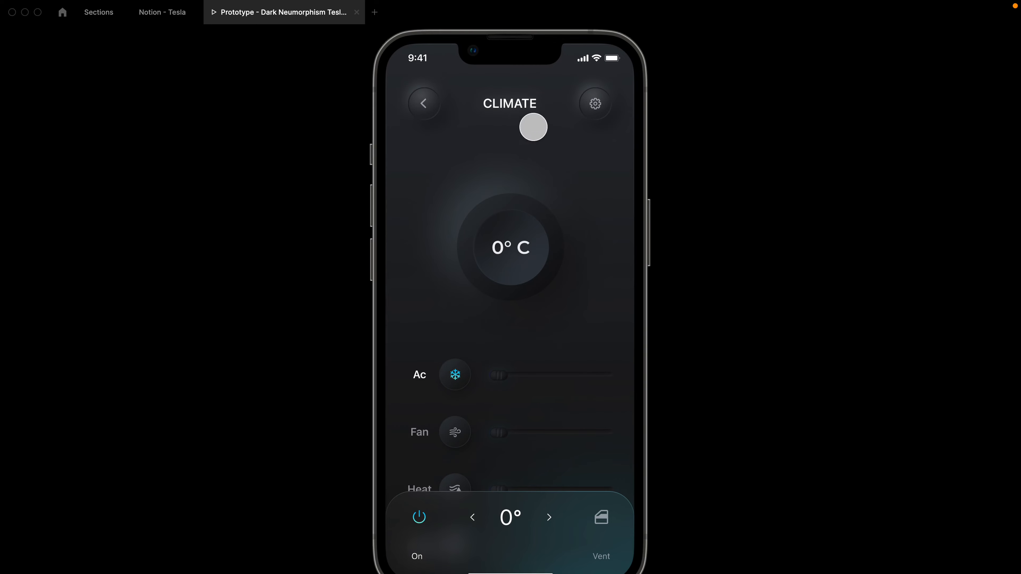
click(431, 108)
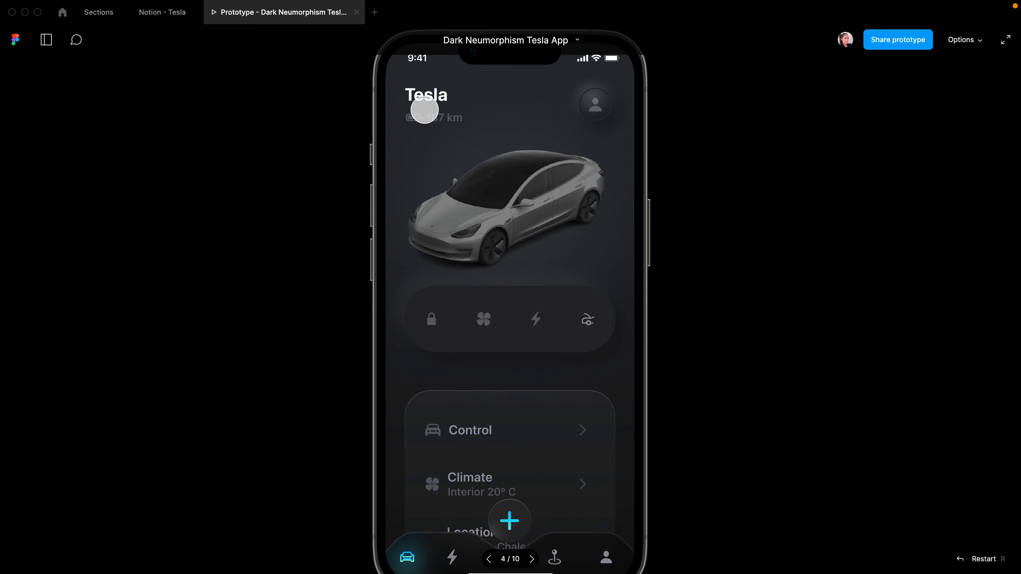
click(408, 560)
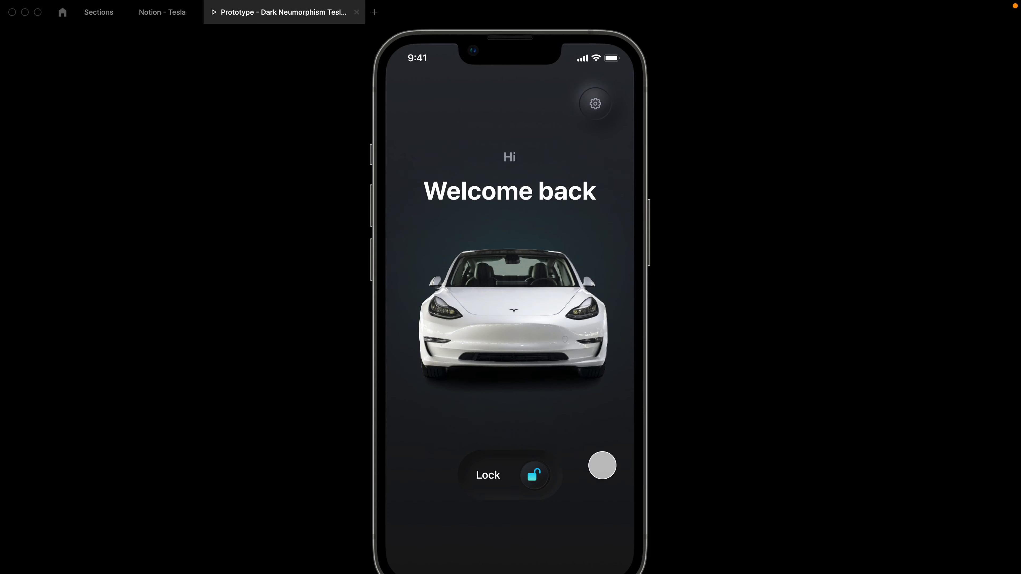